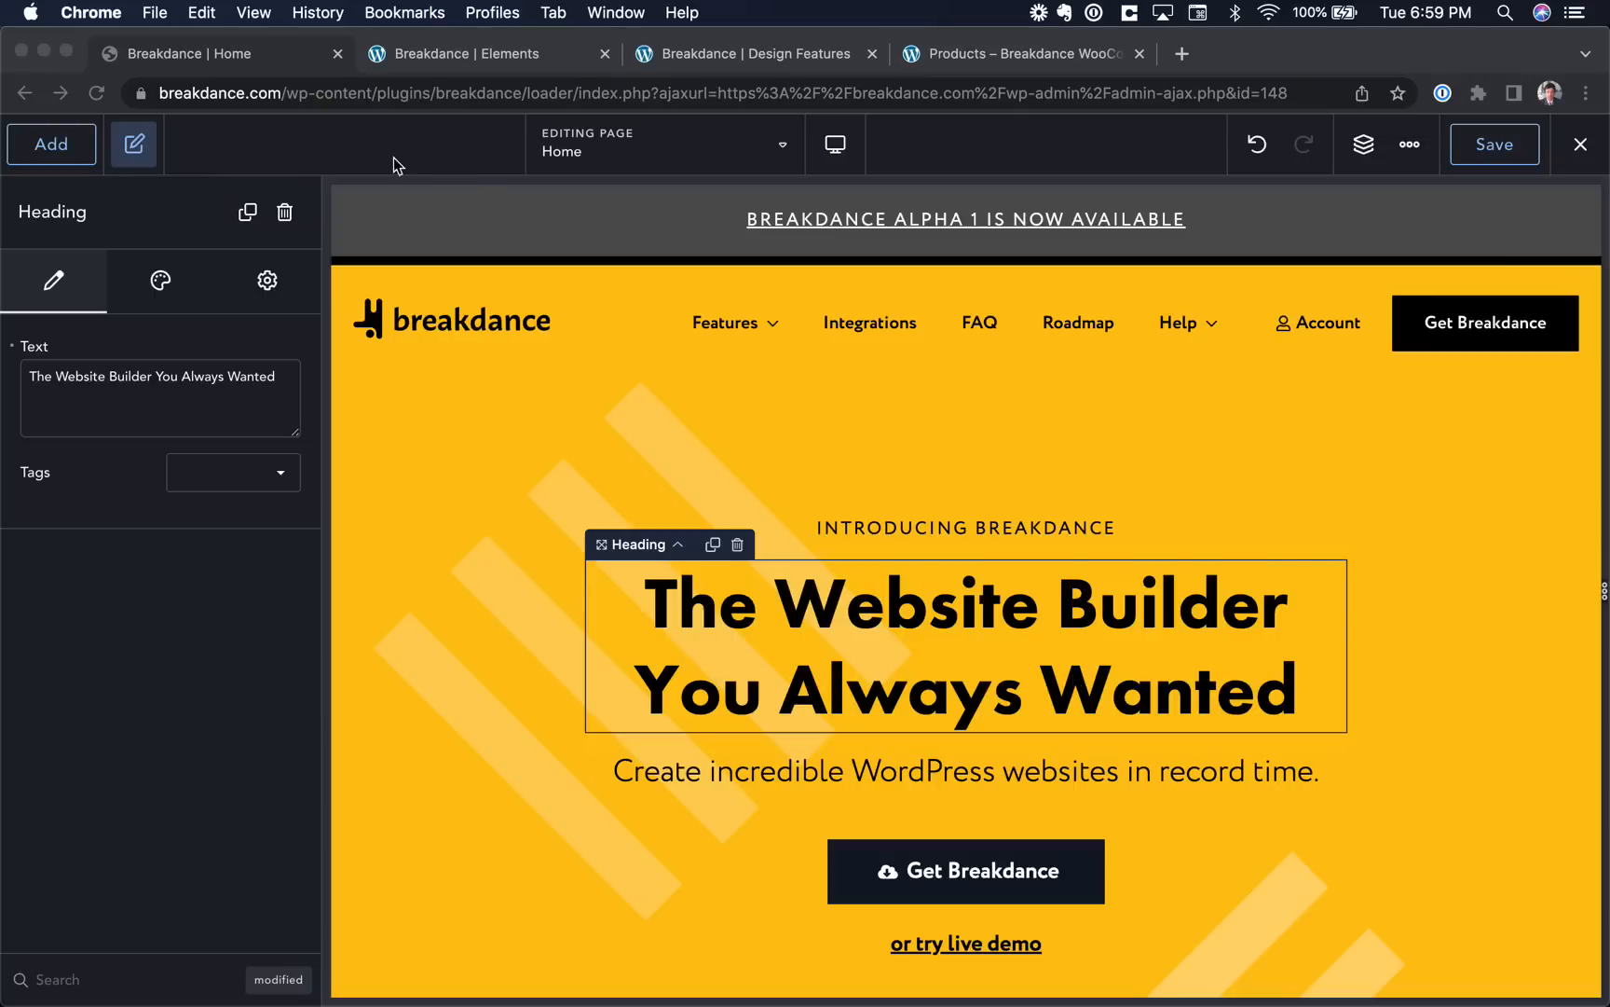
Browse the library of available elements, including the Blocks, Site, Advanced and Dynamic categories.
{"action": "left_click", "coordinate": [63, 146]}
{"action": "left_click", "coordinate": [63, 147]}
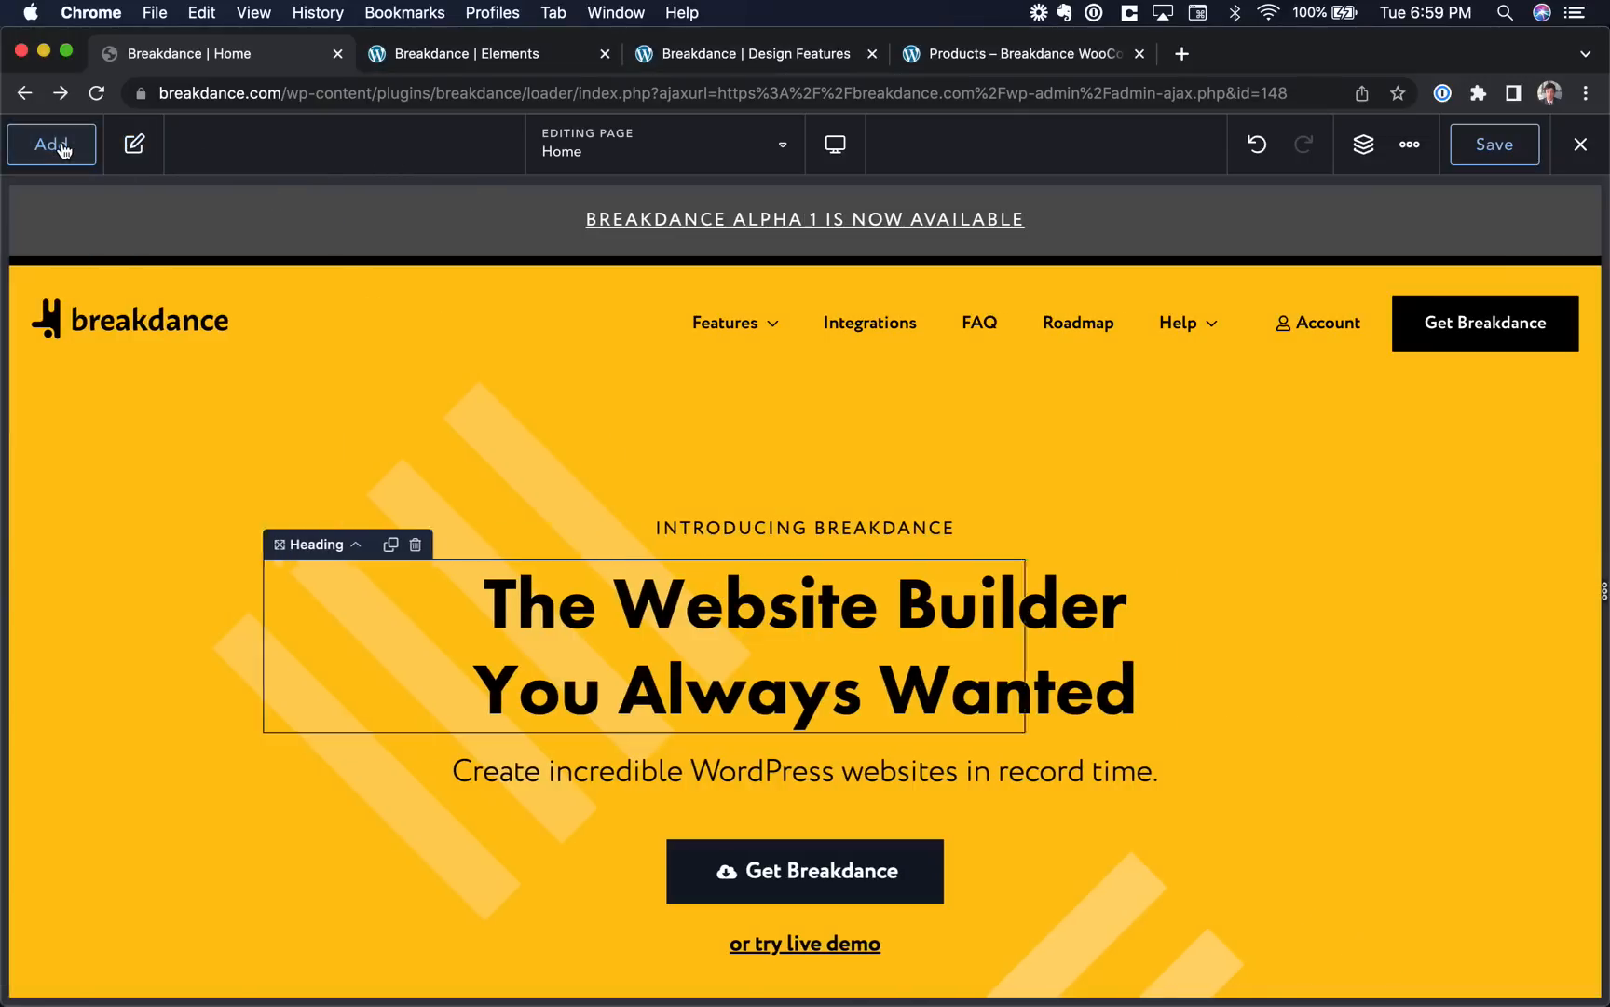
{"action": "left_click", "coordinate": [62, 148]}
{"action": "scroll", "coordinate": [116, 335], "scroll_direction": "down", "scroll_amount": 10}
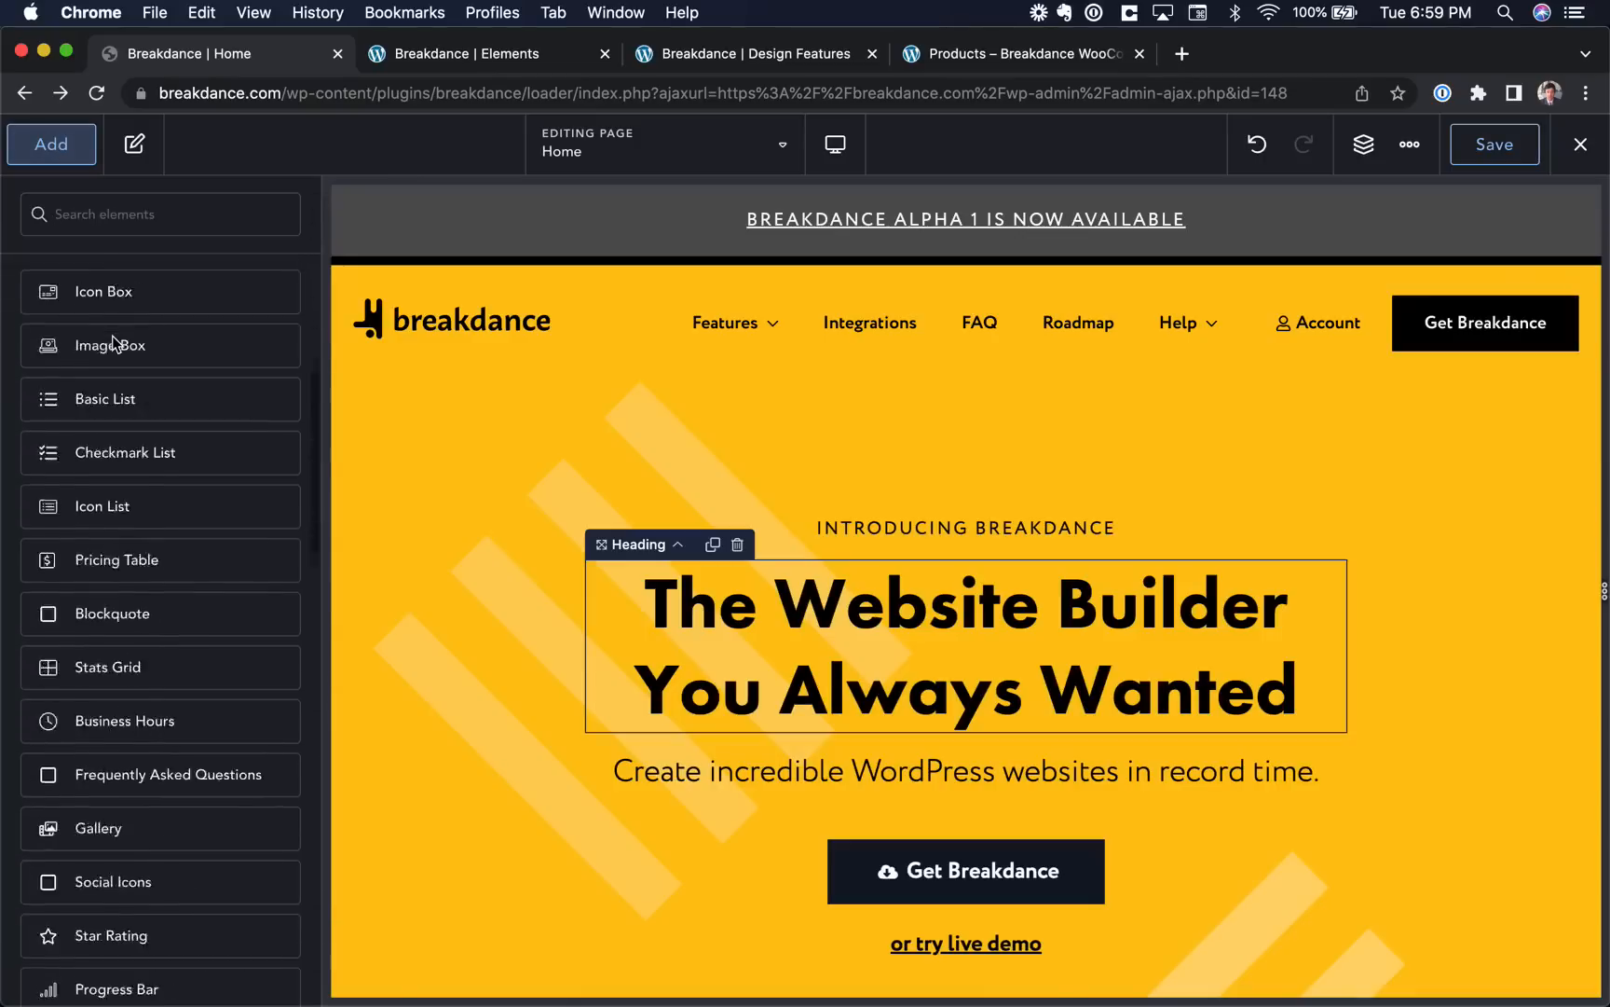
{"action": "scroll", "coordinate": [112, 343], "scroll_direction": "down", "scroll_amount": 10}
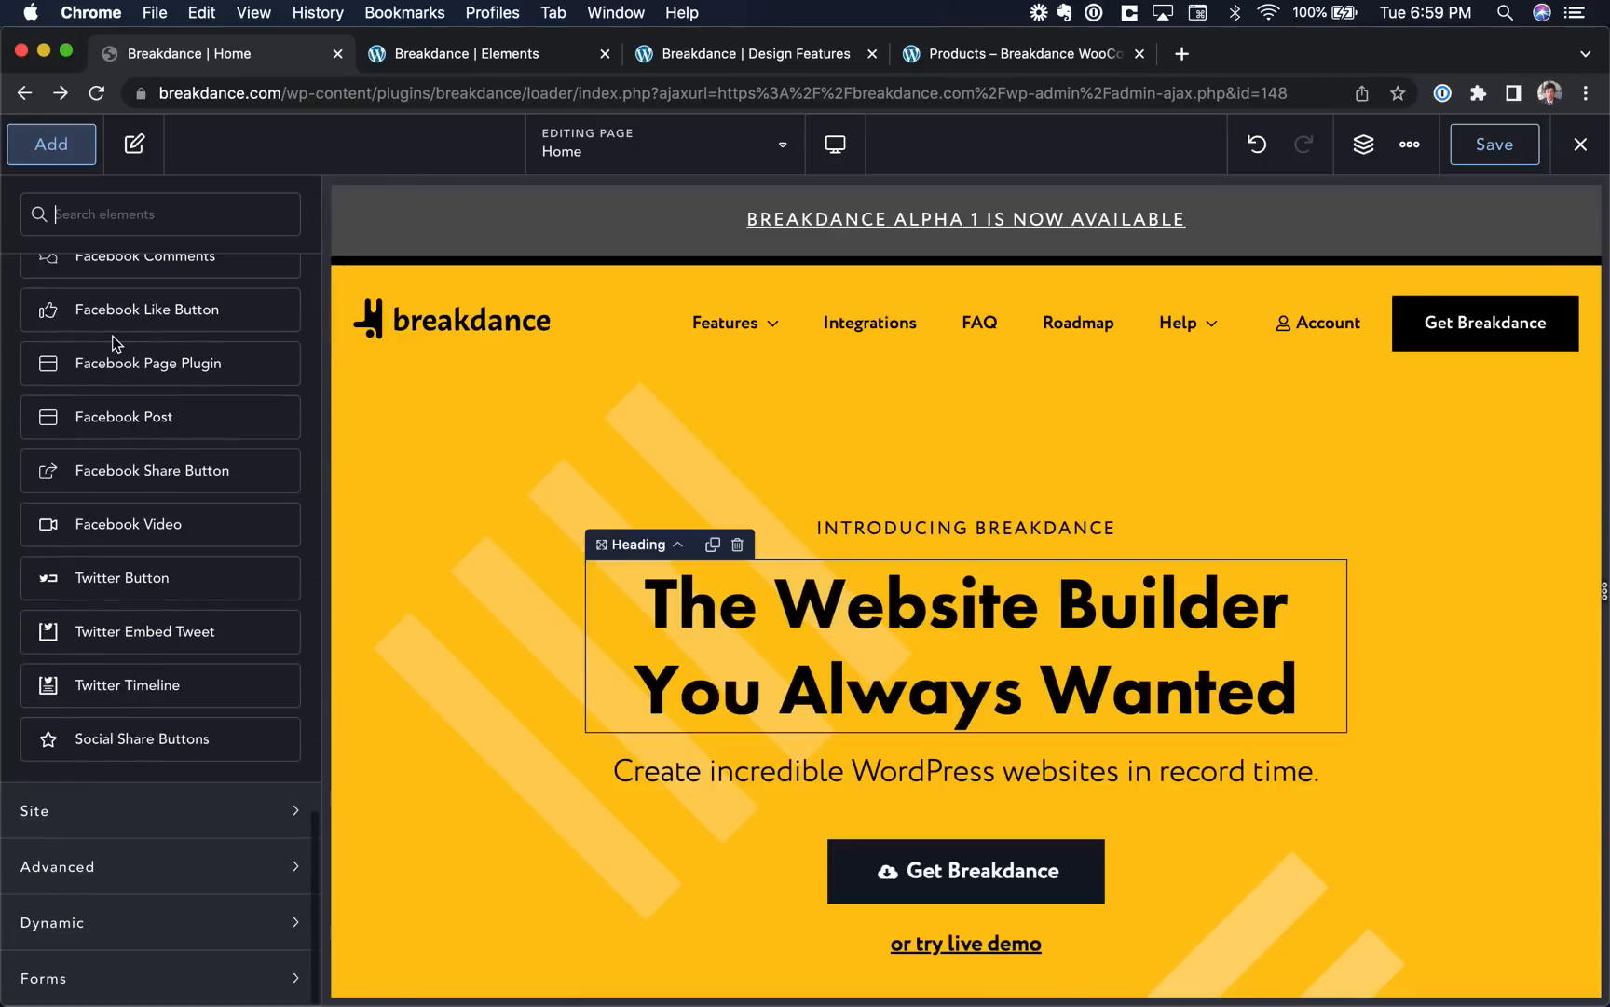
{"action": "left_click", "coordinate": [133, 829]}
{"action": "scroll", "coordinate": [131, 825], "scroll_direction": "down", "scroll_amount": 3}
{"action": "left_click", "coordinate": [133, 859]}
{"action": "scroll", "coordinate": [134, 854], "scroll_direction": "down", "scroll_amount": 5}
{"action": "left_click", "coordinate": [138, 918]}
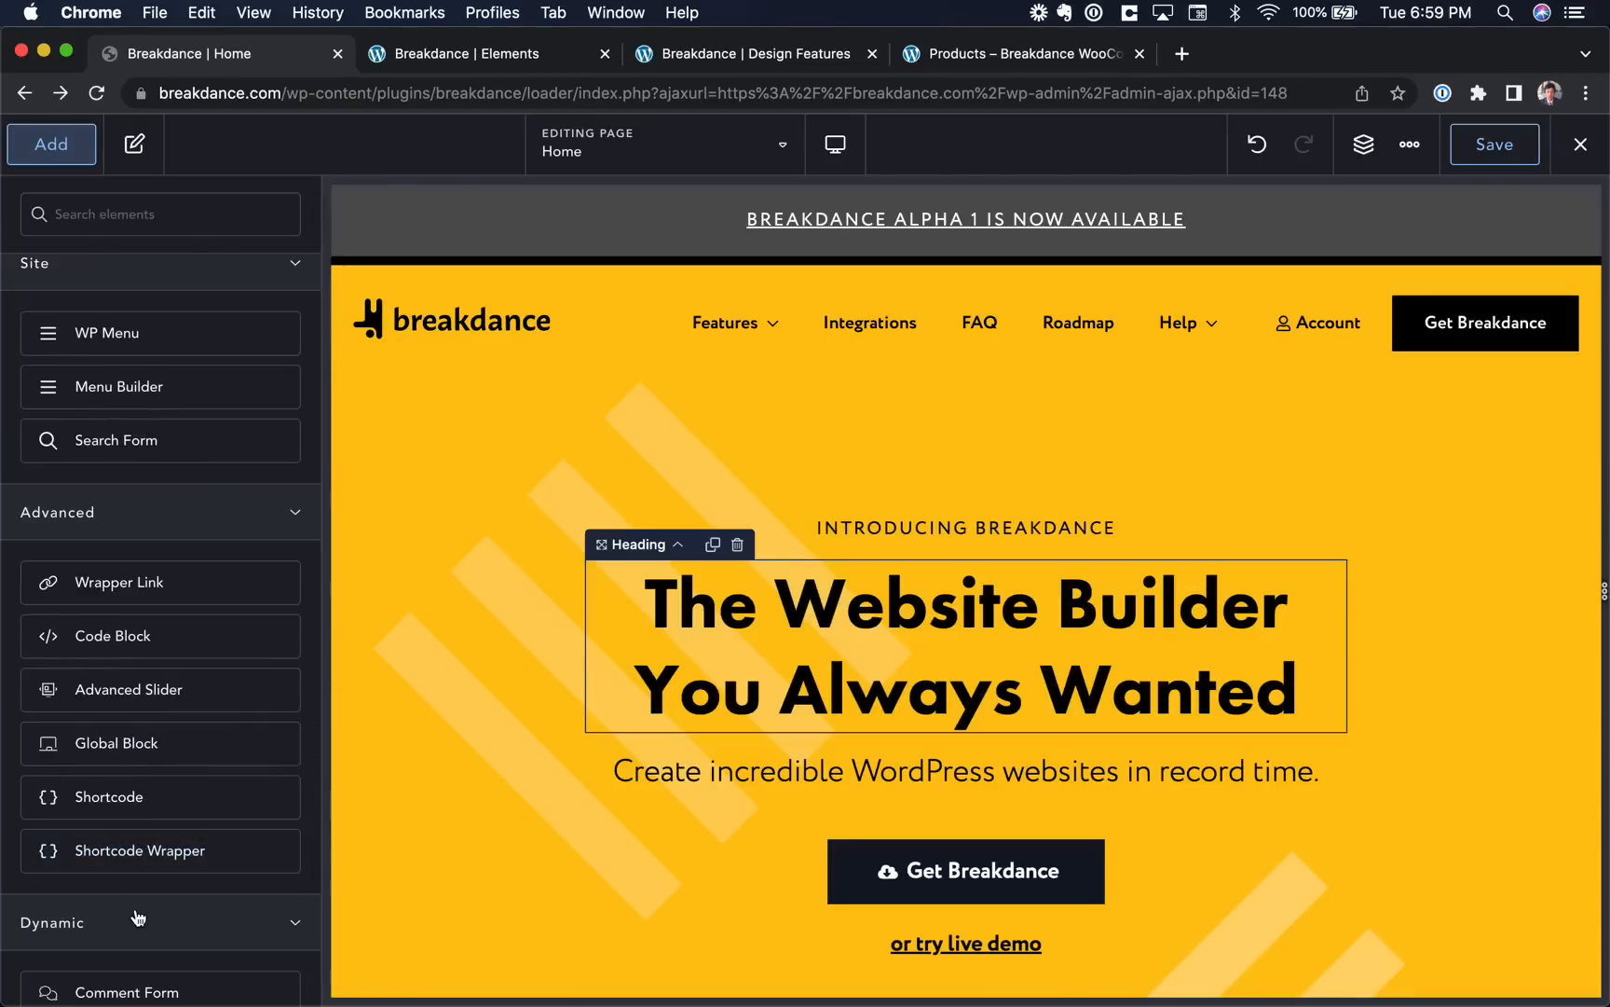
{"action": "scroll", "coordinate": [138, 918], "scroll_direction": "up", "scroll_amount": 15}
{"action": "left_click", "coordinate": [244, 337]}
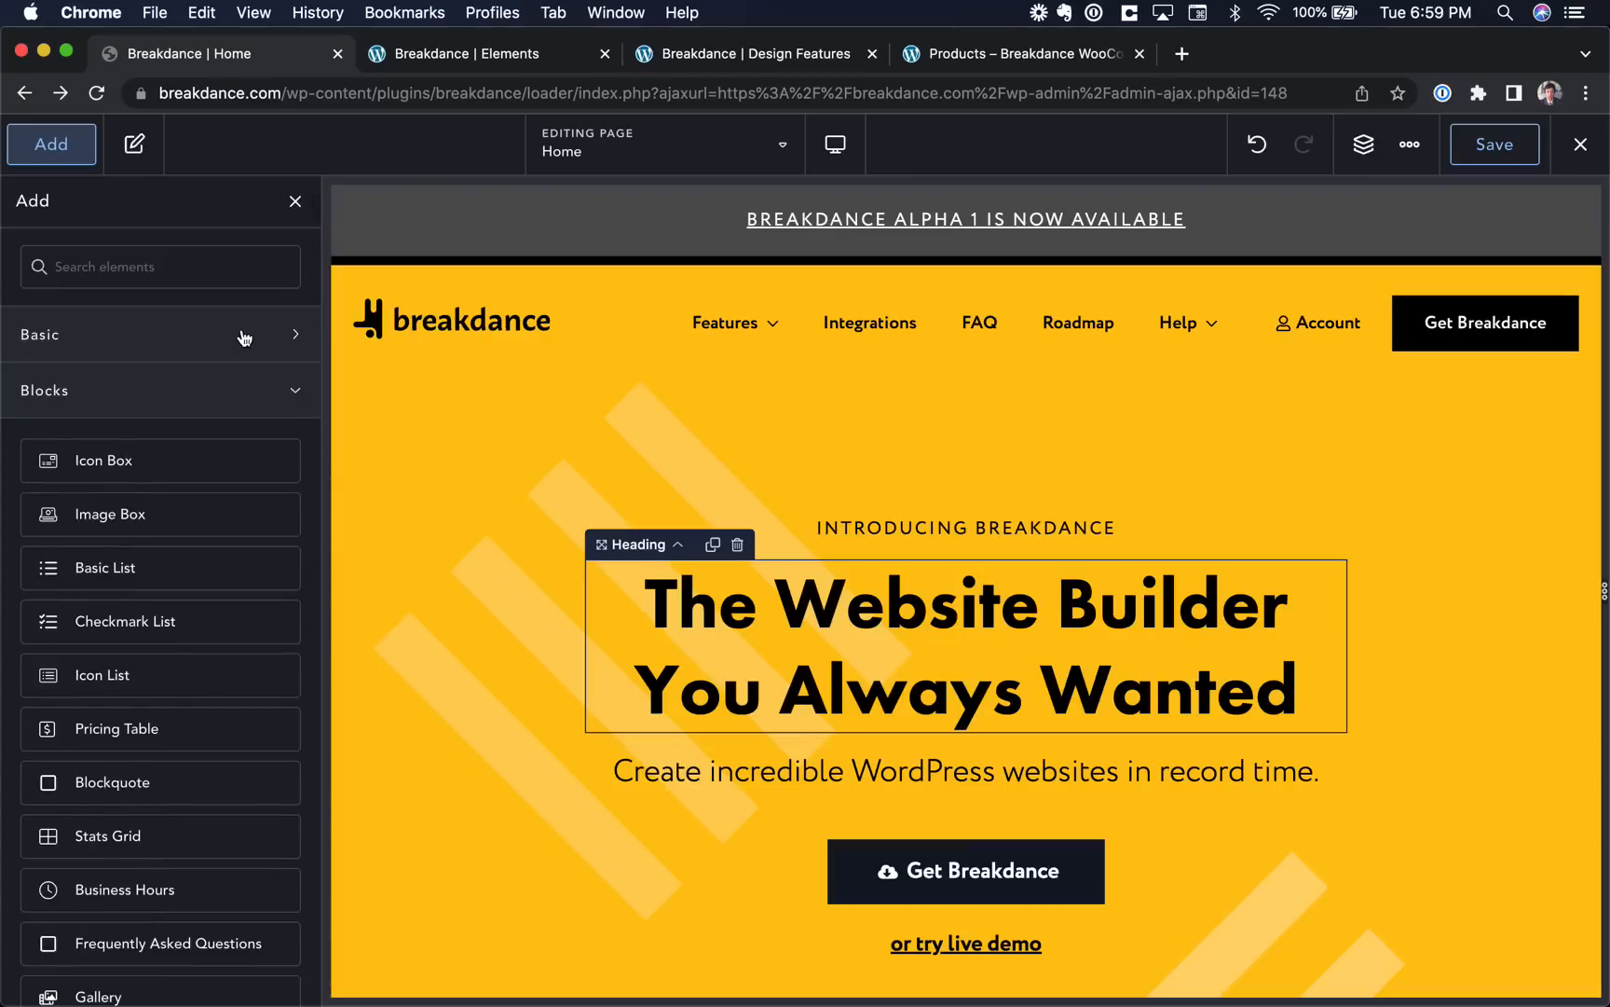
Inspect the content options of the hero heading and the heading "The perfect blend of power and ease-of-use.".
{"action": "left_click", "coordinate": [770, 630]}
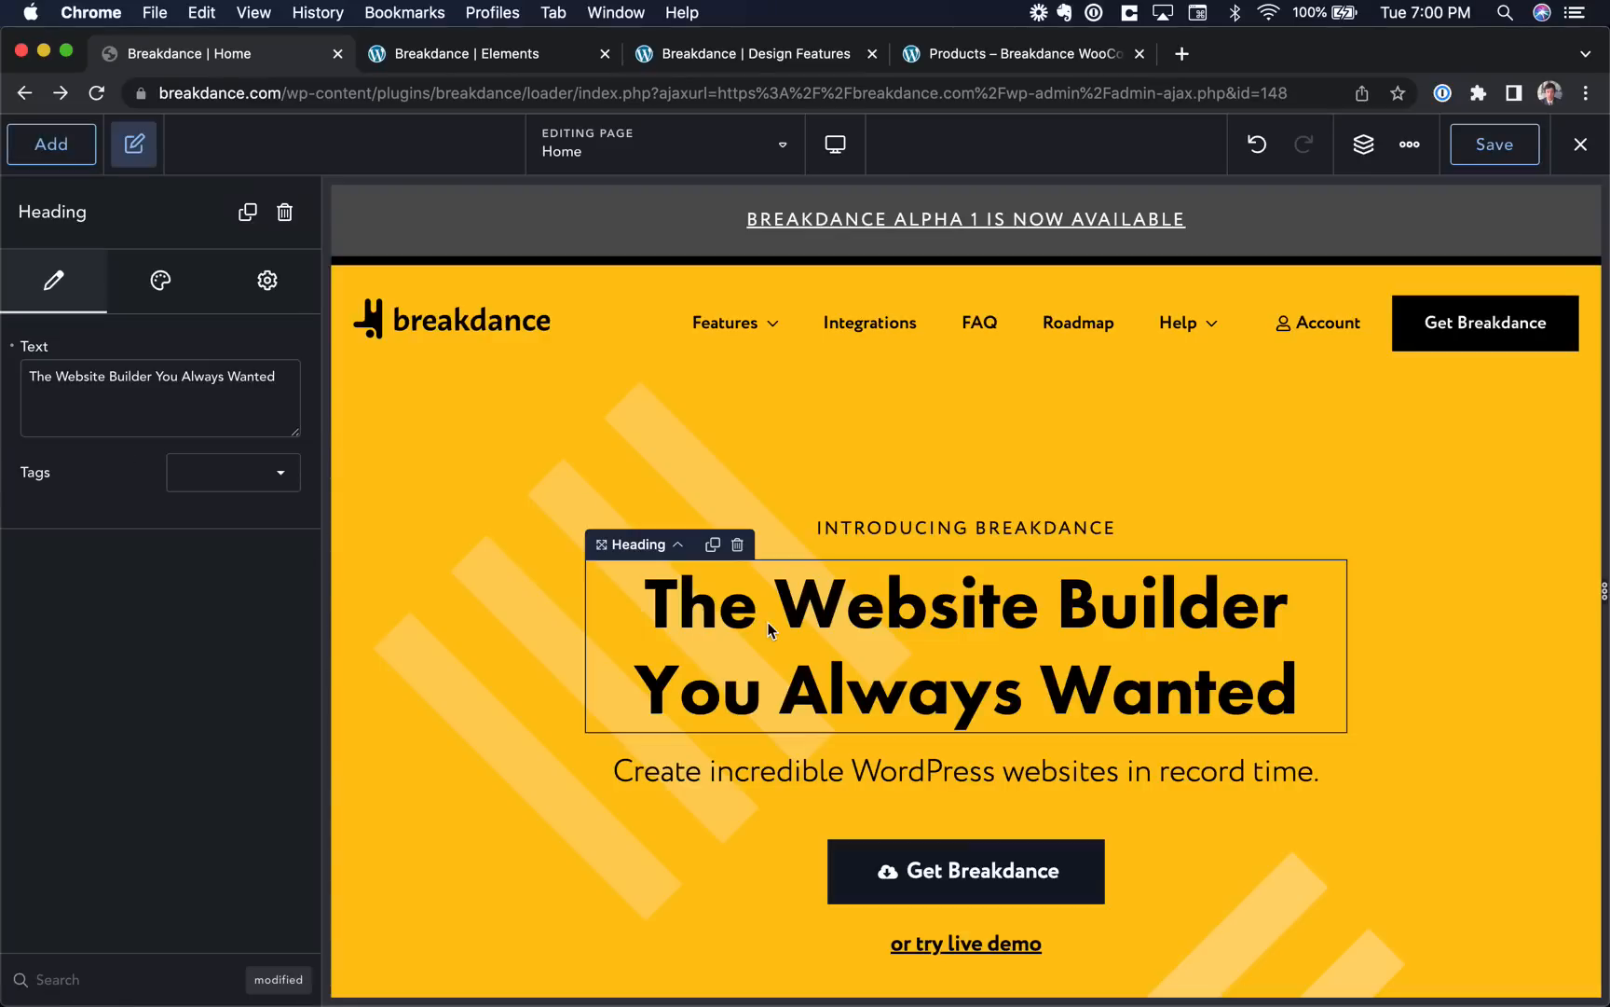
{"action": "left_click", "coordinate": [947, 529]}
{"action": "left_click", "coordinate": [908, 631]}
{"action": "scroll", "coordinate": [908, 631], "scroll_direction": "down", "scroll_amount": 15}
{"action": "scroll", "coordinate": [909, 631], "scroll_direction": "up", "scroll_amount": 8}
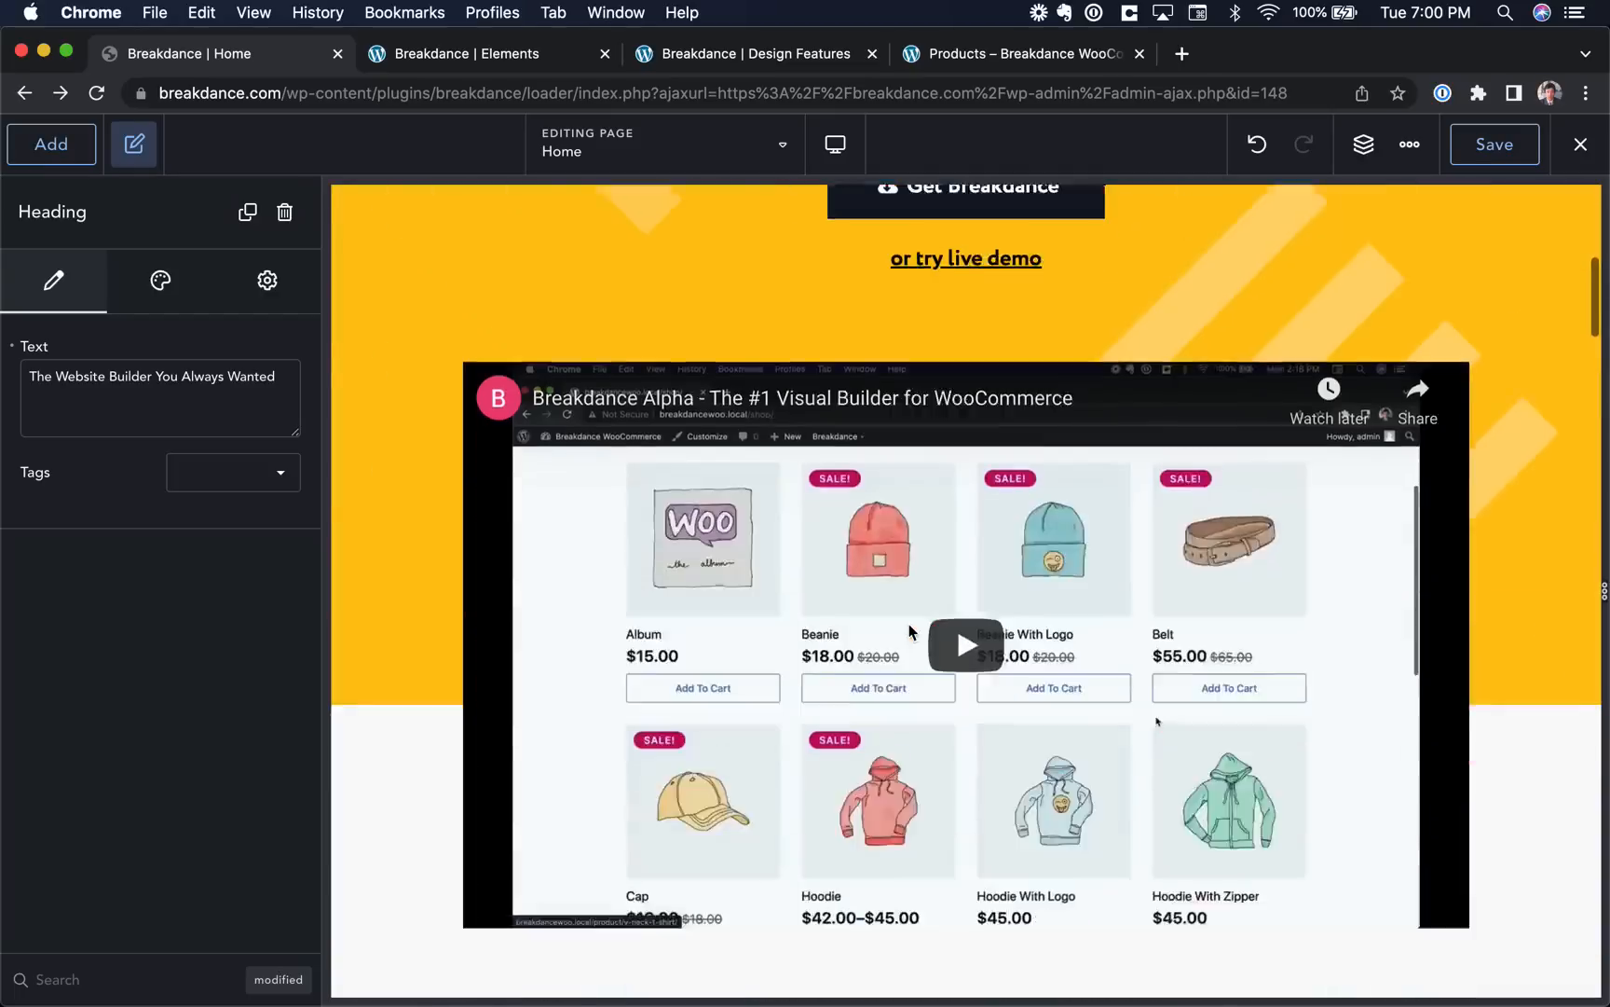
{"action": "scroll", "coordinate": [909, 631], "scroll_direction": "down", "scroll_amount": 6}
{"action": "left_click", "coordinate": [878, 708]}
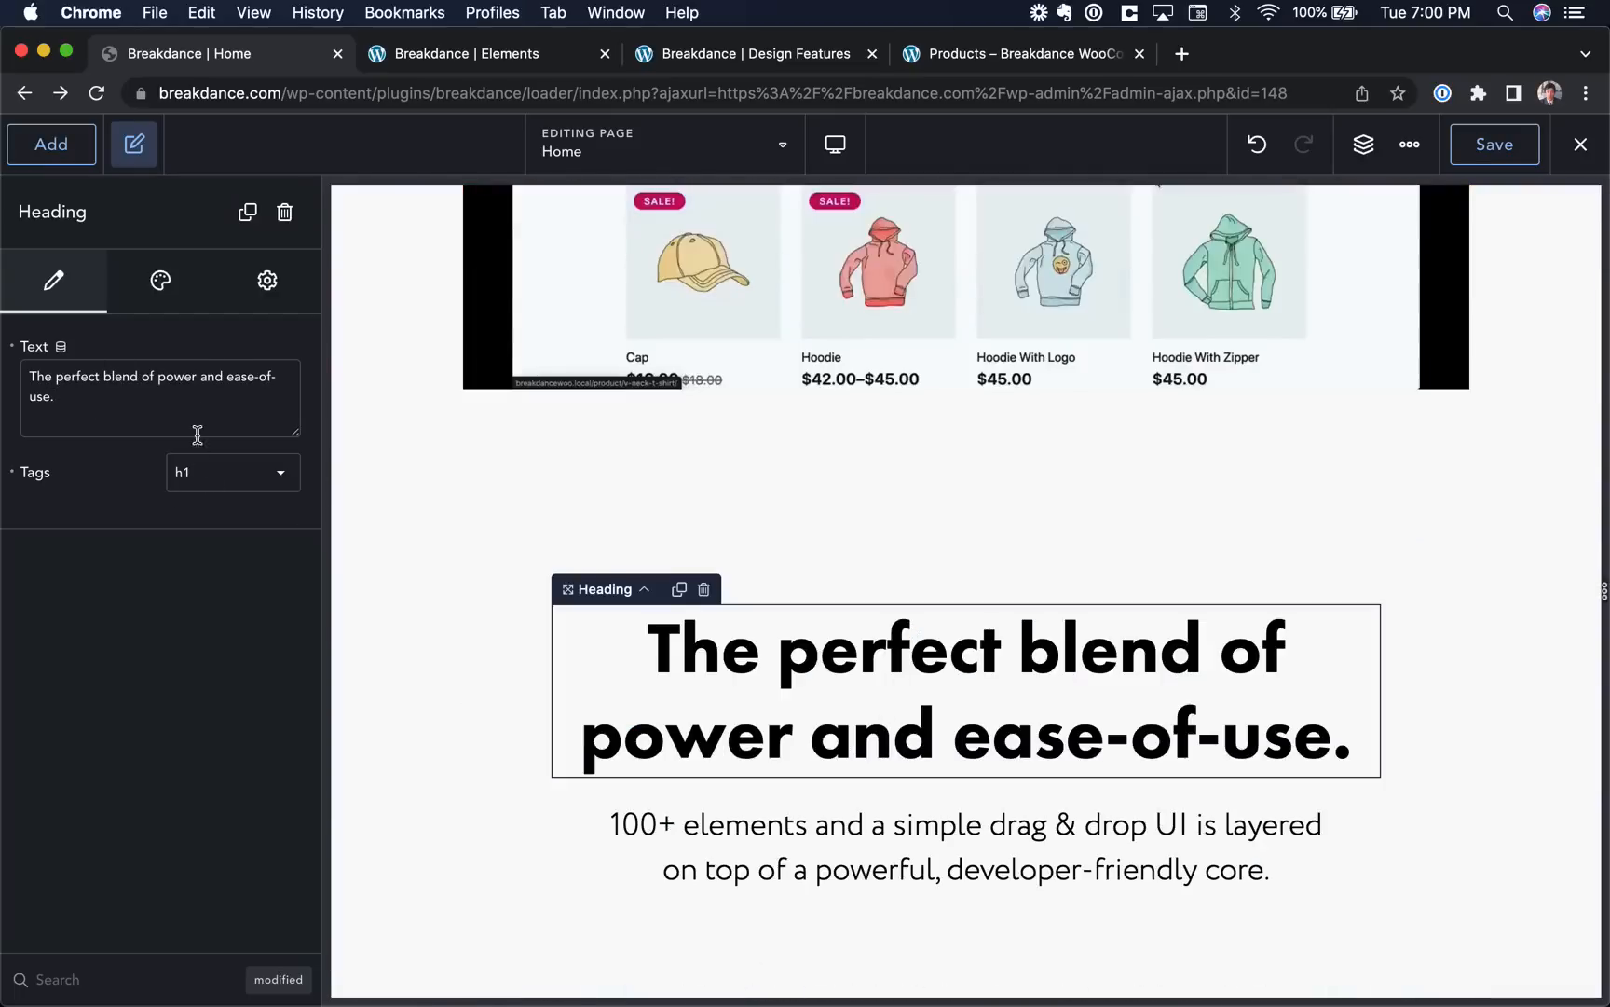
Examine the design options and the advanced settings available for the "The perfect blend of power and ease-of-use." heading.
{"action": "left_click", "coordinate": [159, 303]}
{"action": "left_click", "coordinate": [147, 343]}
{"action": "left_click", "coordinate": [147, 345]}
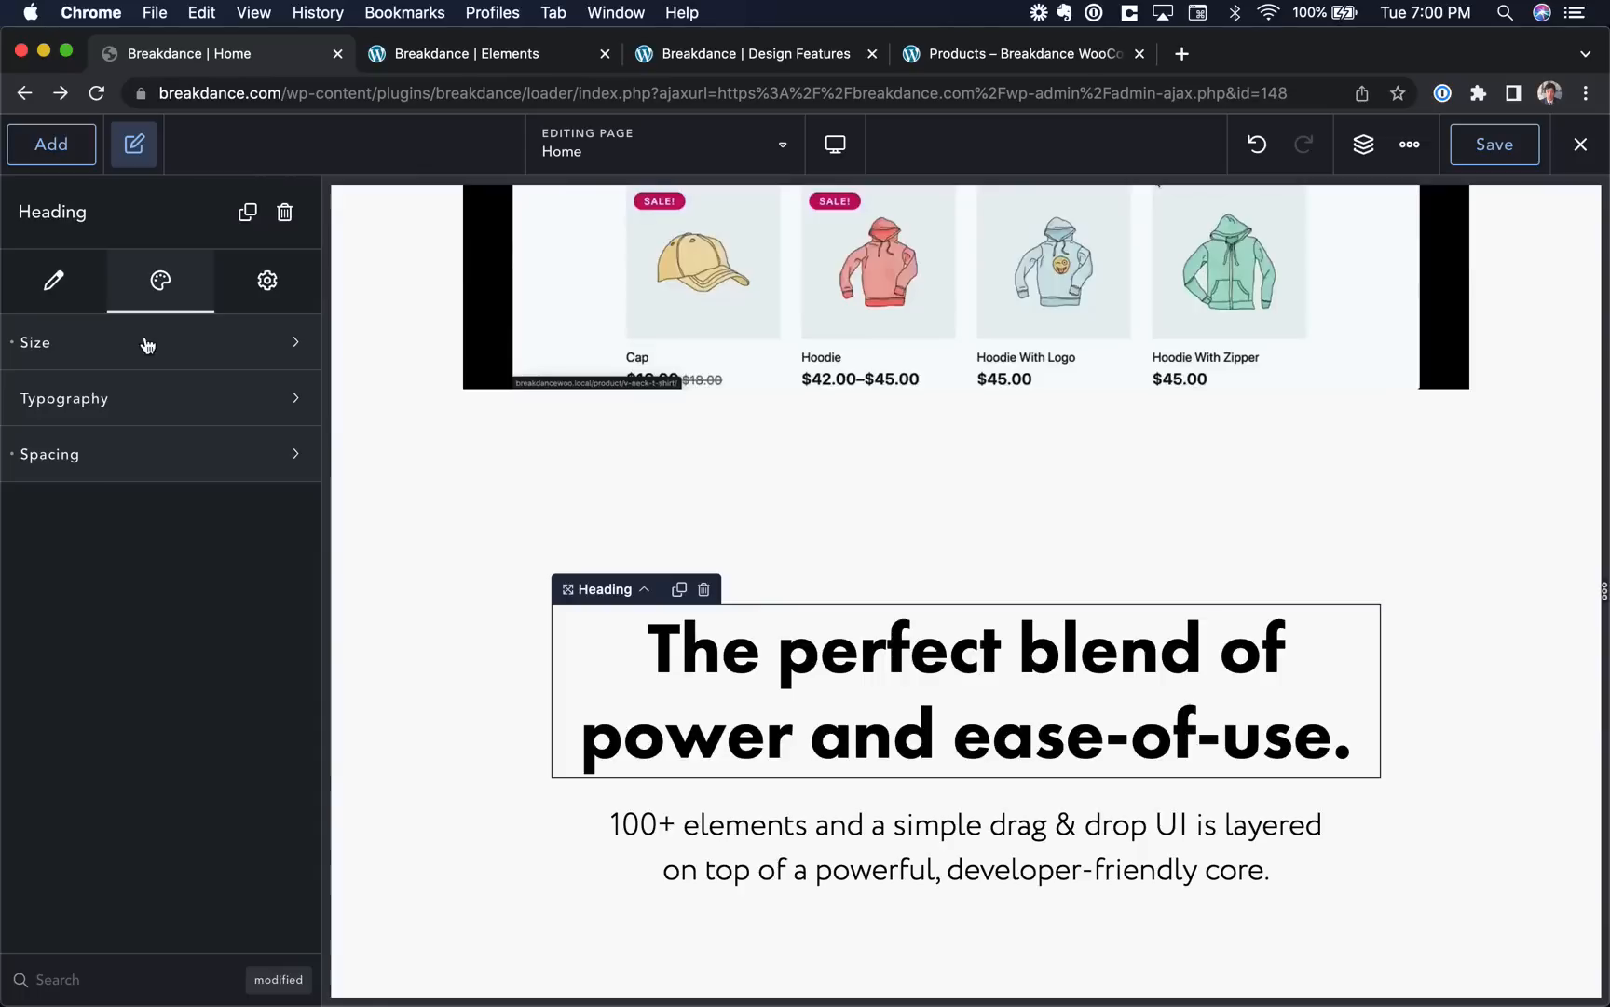
{"action": "left_click", "coordinate": [140, 443]}
{"action": "left_click", "coordinate": [140, 442]}
{"action": "left_click", "coordinate": [268, 279]}
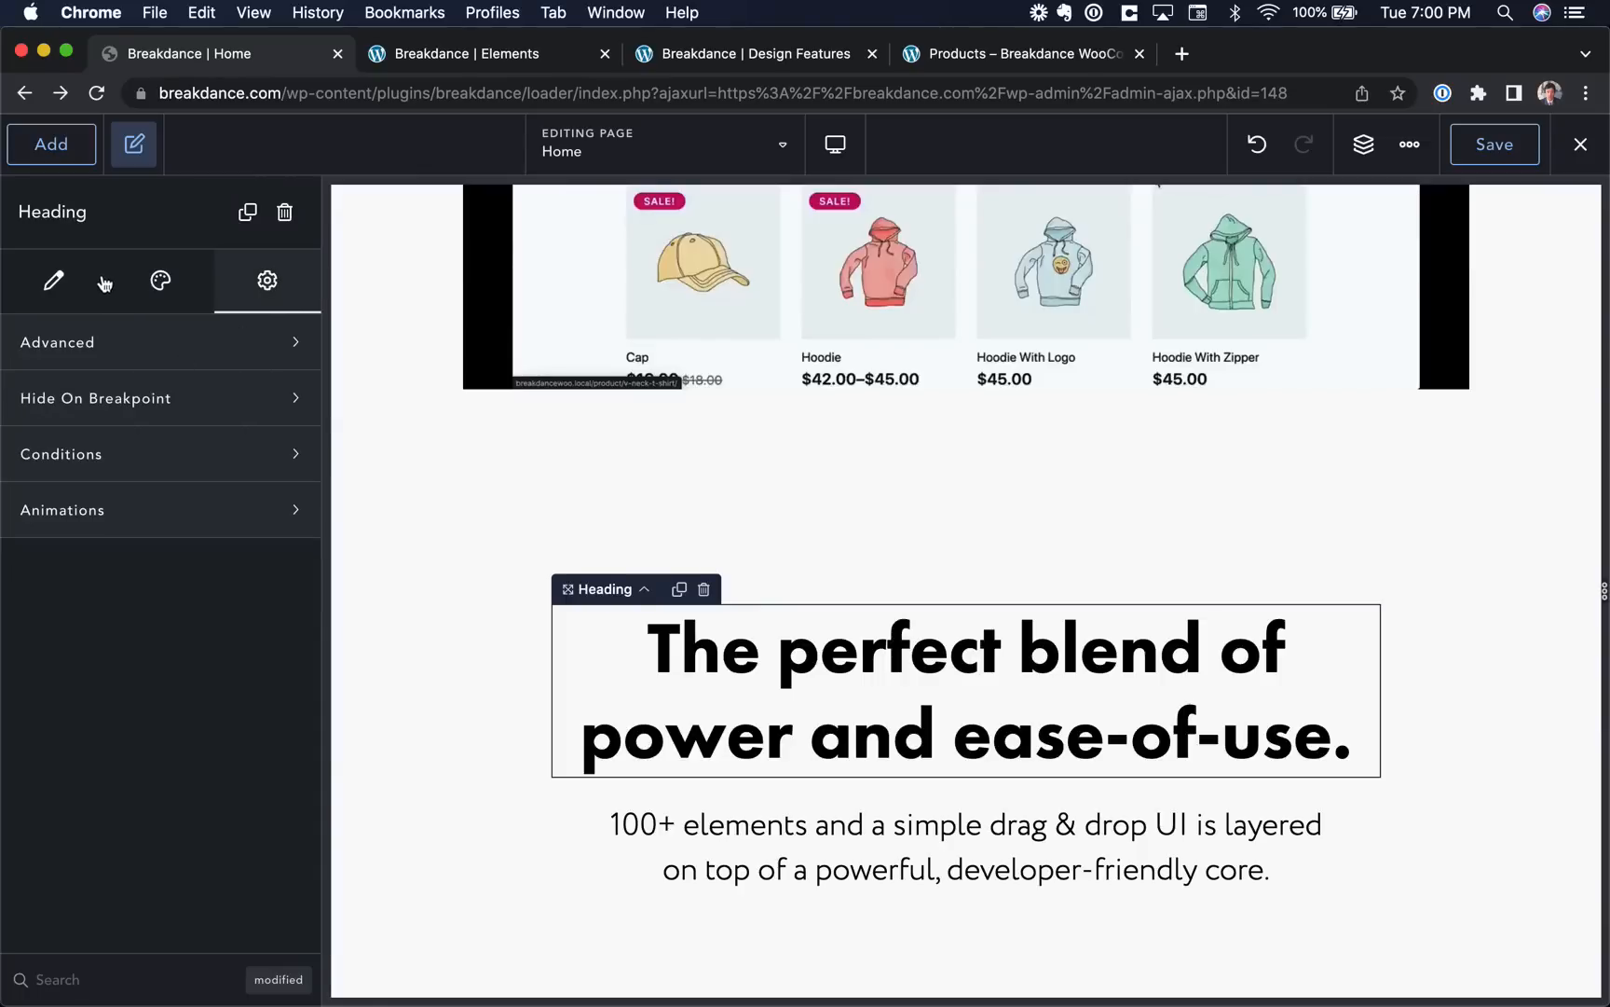
{"action": "left_click", "coordinate": [144, 289]}
{"action": "scroll", "coordinate": [647, 521], "scroll_direction": "up", "scroll_amount": 15}
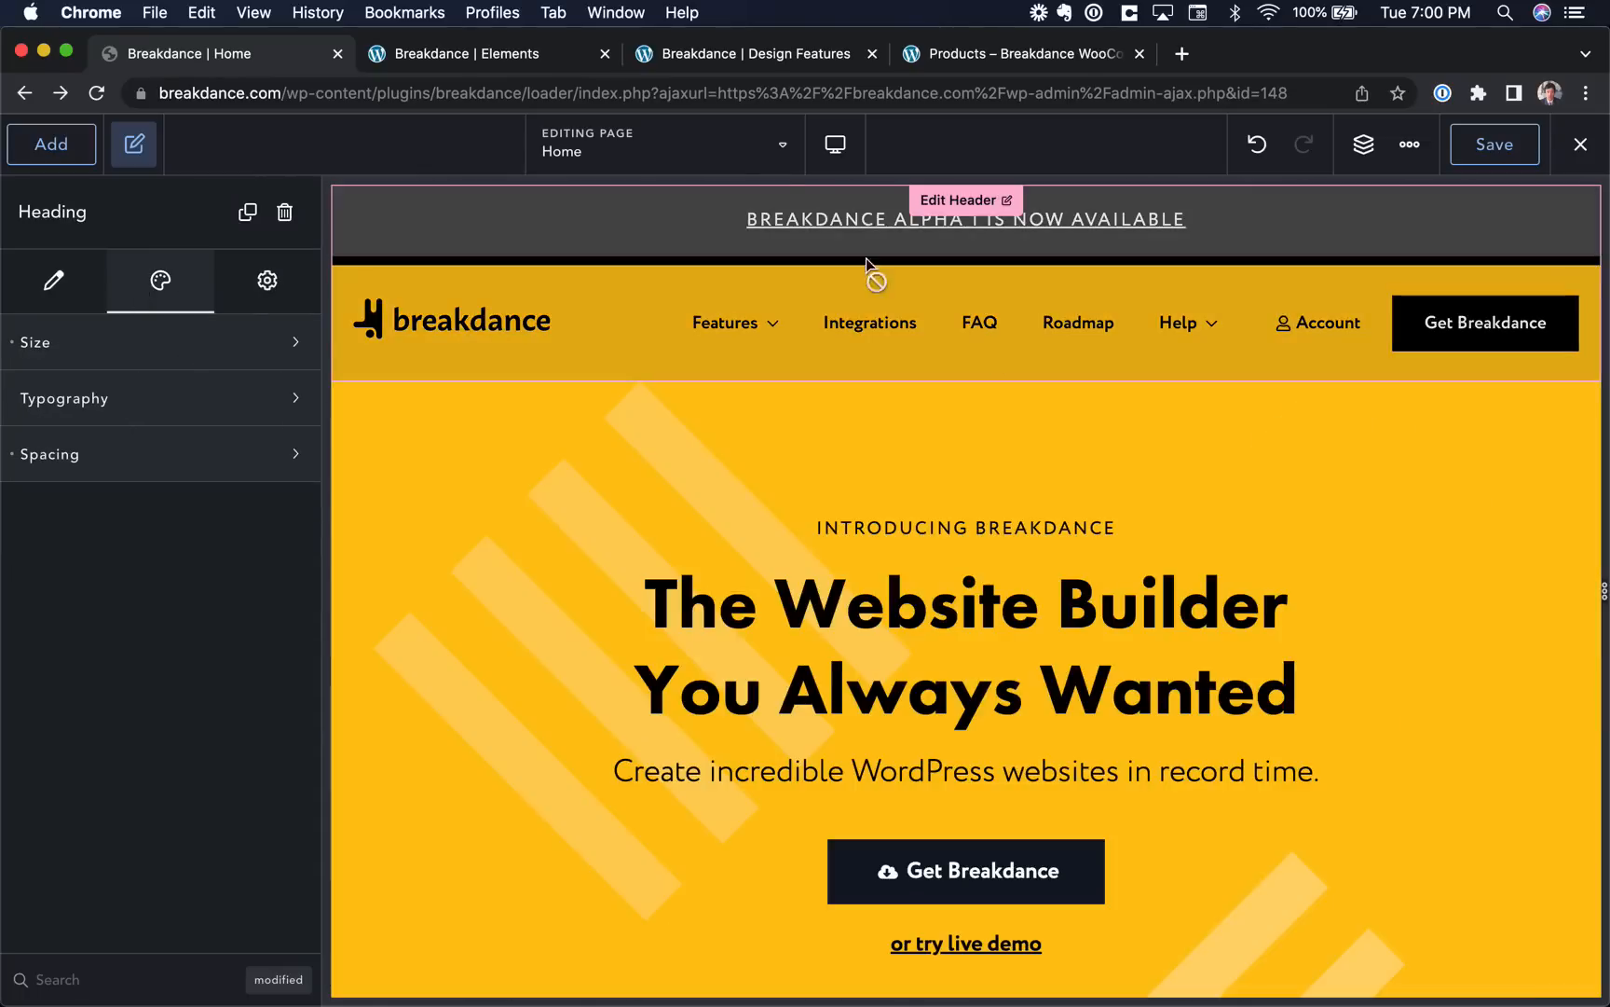
Look through the list of pages, templates, headers, footers and global blocks that can be edited.
{"action": "left_click", "coordinate": [709, 145]}
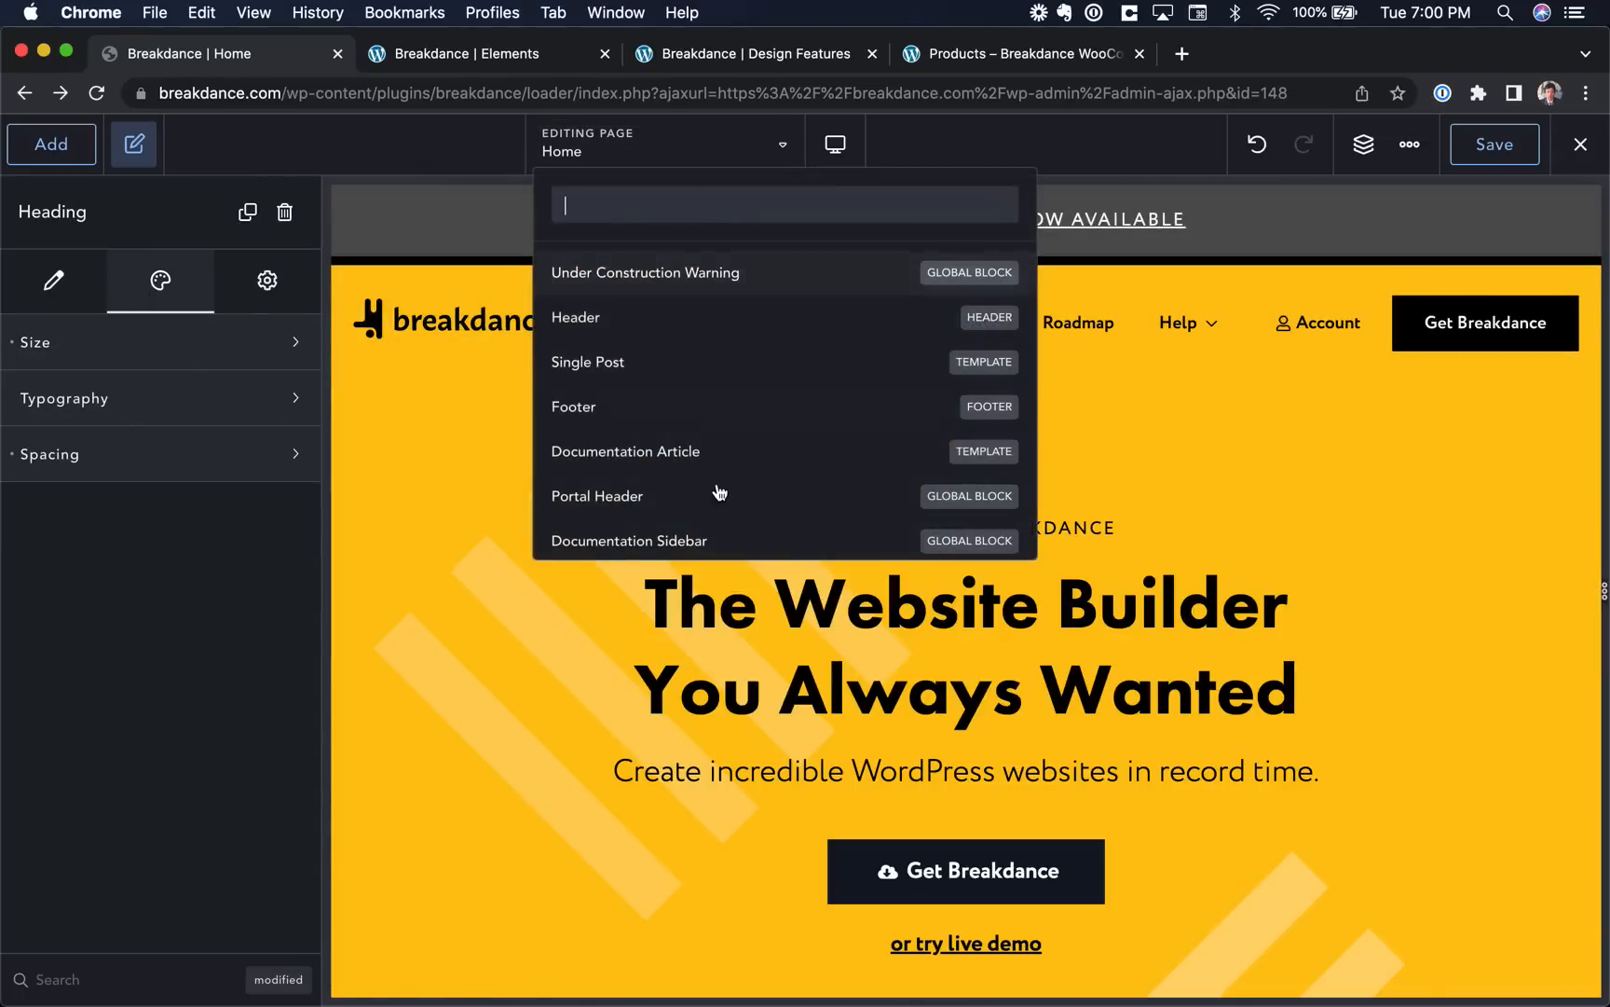
{"action": "scroll", "coordinate": [720, 492], "scroll_direction": "down", "scroll_amount": 10}
{"action": "scroll", "coordinate": [720, 492], "scroll_direction": "up", "scroll_amount": 10}
{"action": "scroll", "coordinate": [719, 492], "scroll_direction": "down", "scroll_amount": 10}
{"action": "scroll", "coordinate": [719, 492], "scroll_direction": "up", "scroll_amount": 10}
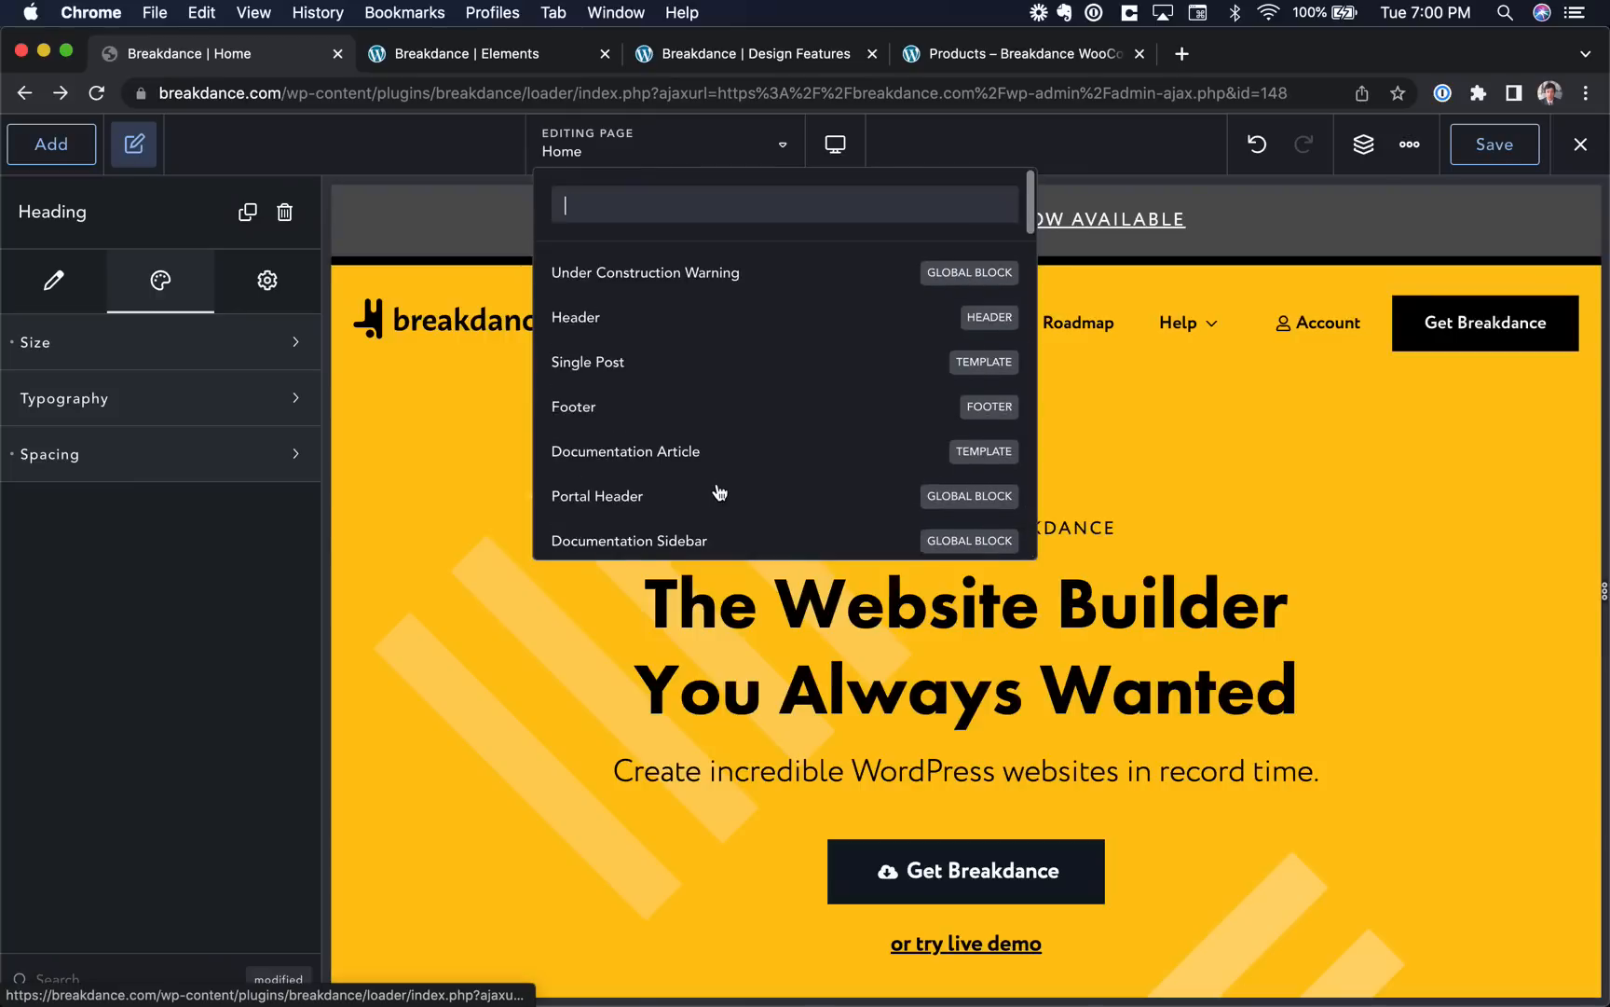
{"action": "scroll", "coordinate": [718, 503], "scroll_direction": "down", "scroll_amount": 10}
{"action": "scroll", "coordinate": [716, 457], "scroll_direction": "up", "scroll_amount": 10}
{"action": "left_click", "coordinate": [613, 159]}
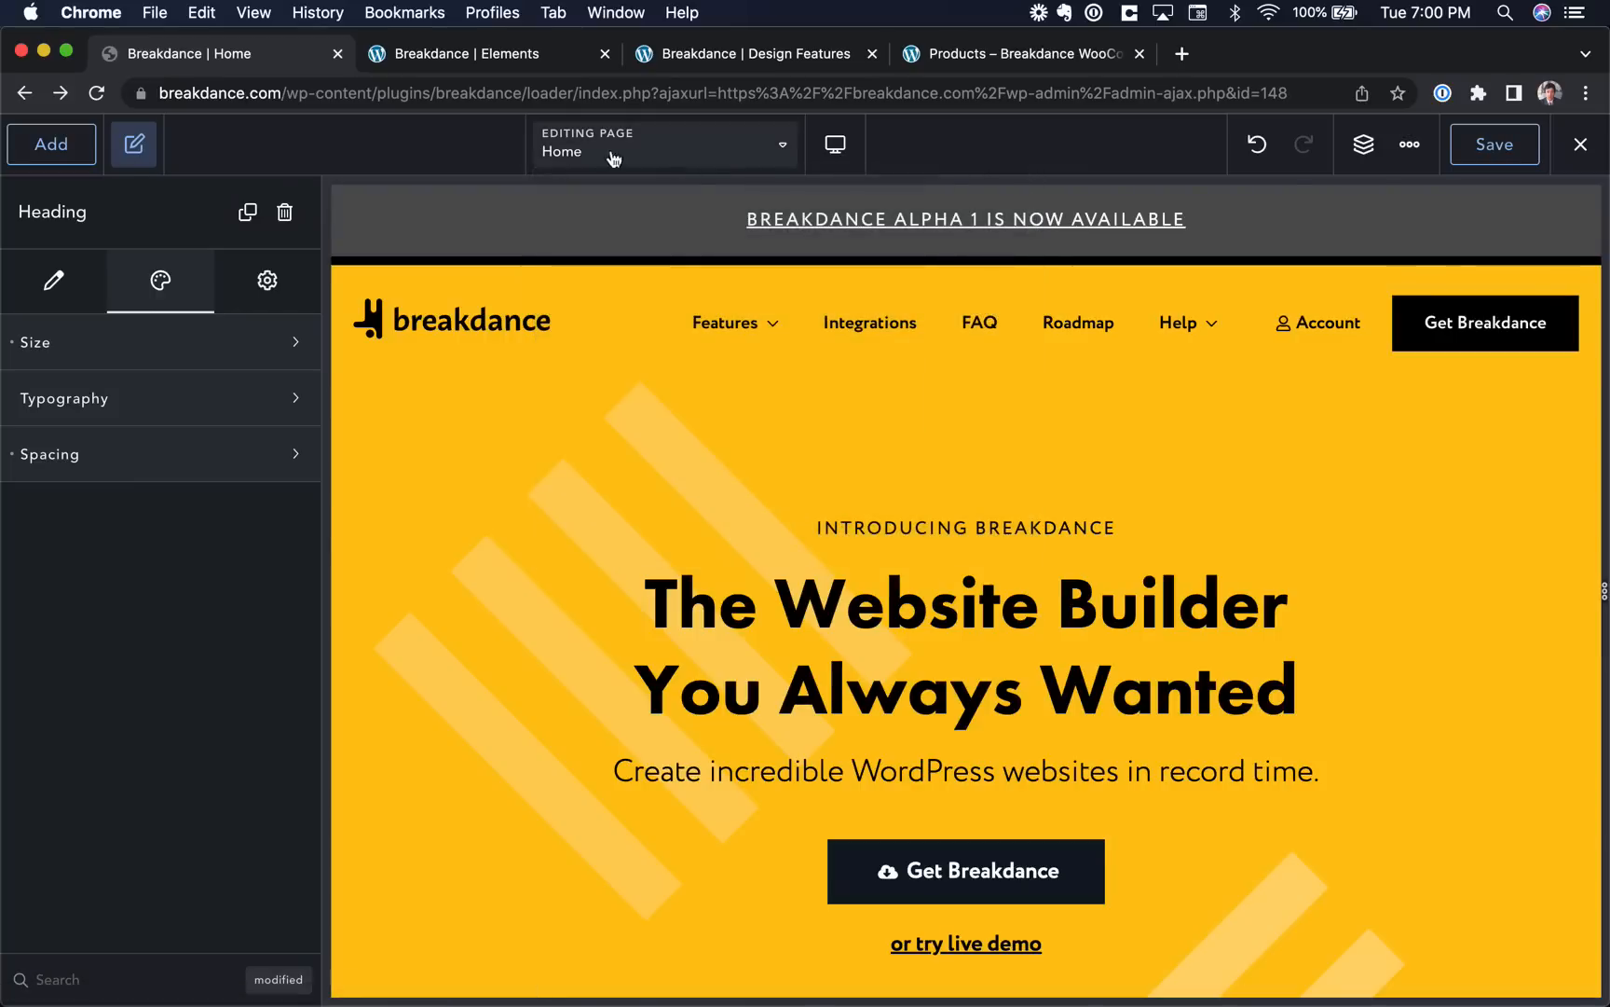
{"action": "left_click", "coordinate": [606, 150]}
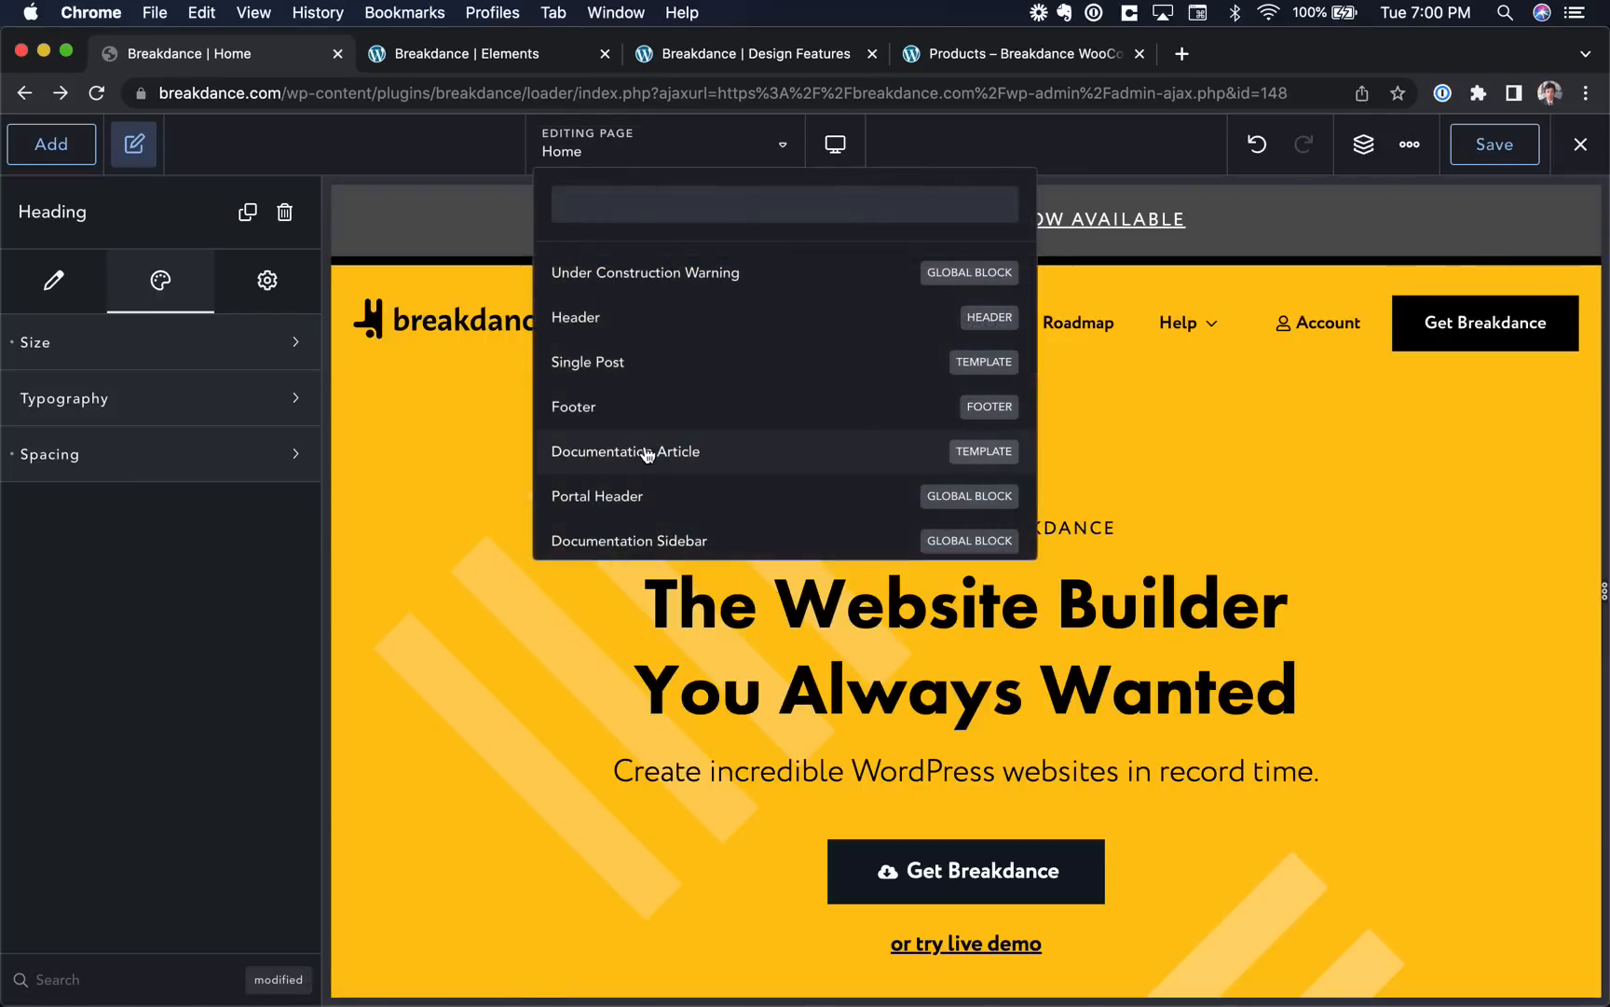
{"action": "scroll", "coordinate": [648, 455], "scroll_direction": "down", "scroll_amount": 5}
{"action": "scroll", "coordinate": [694, 352], "scroll_direction": "up", "scroll_amount": 3}
{"action": "left_click", "coordinate": [673, 128]}
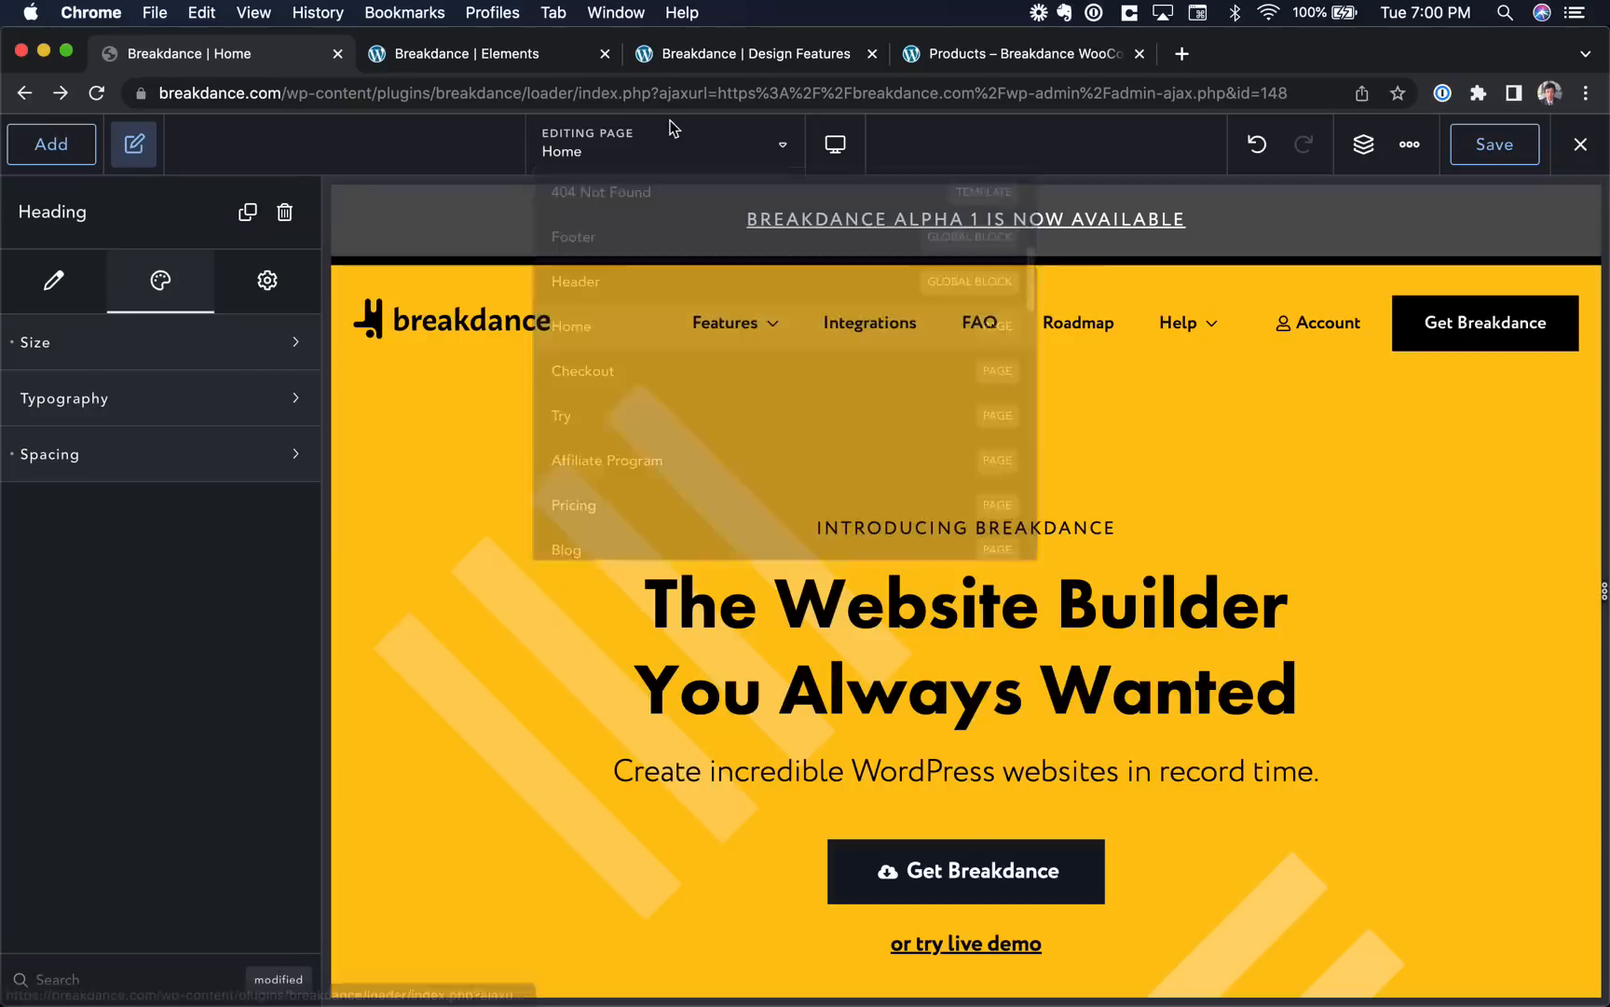
Preview the page at Tablet Landscape, Phone Landscape, Phone Portrait and a custom width of about 1008px, ending back at full desktop width.
{"action": "left_click", "coordinate": [839, 144]}
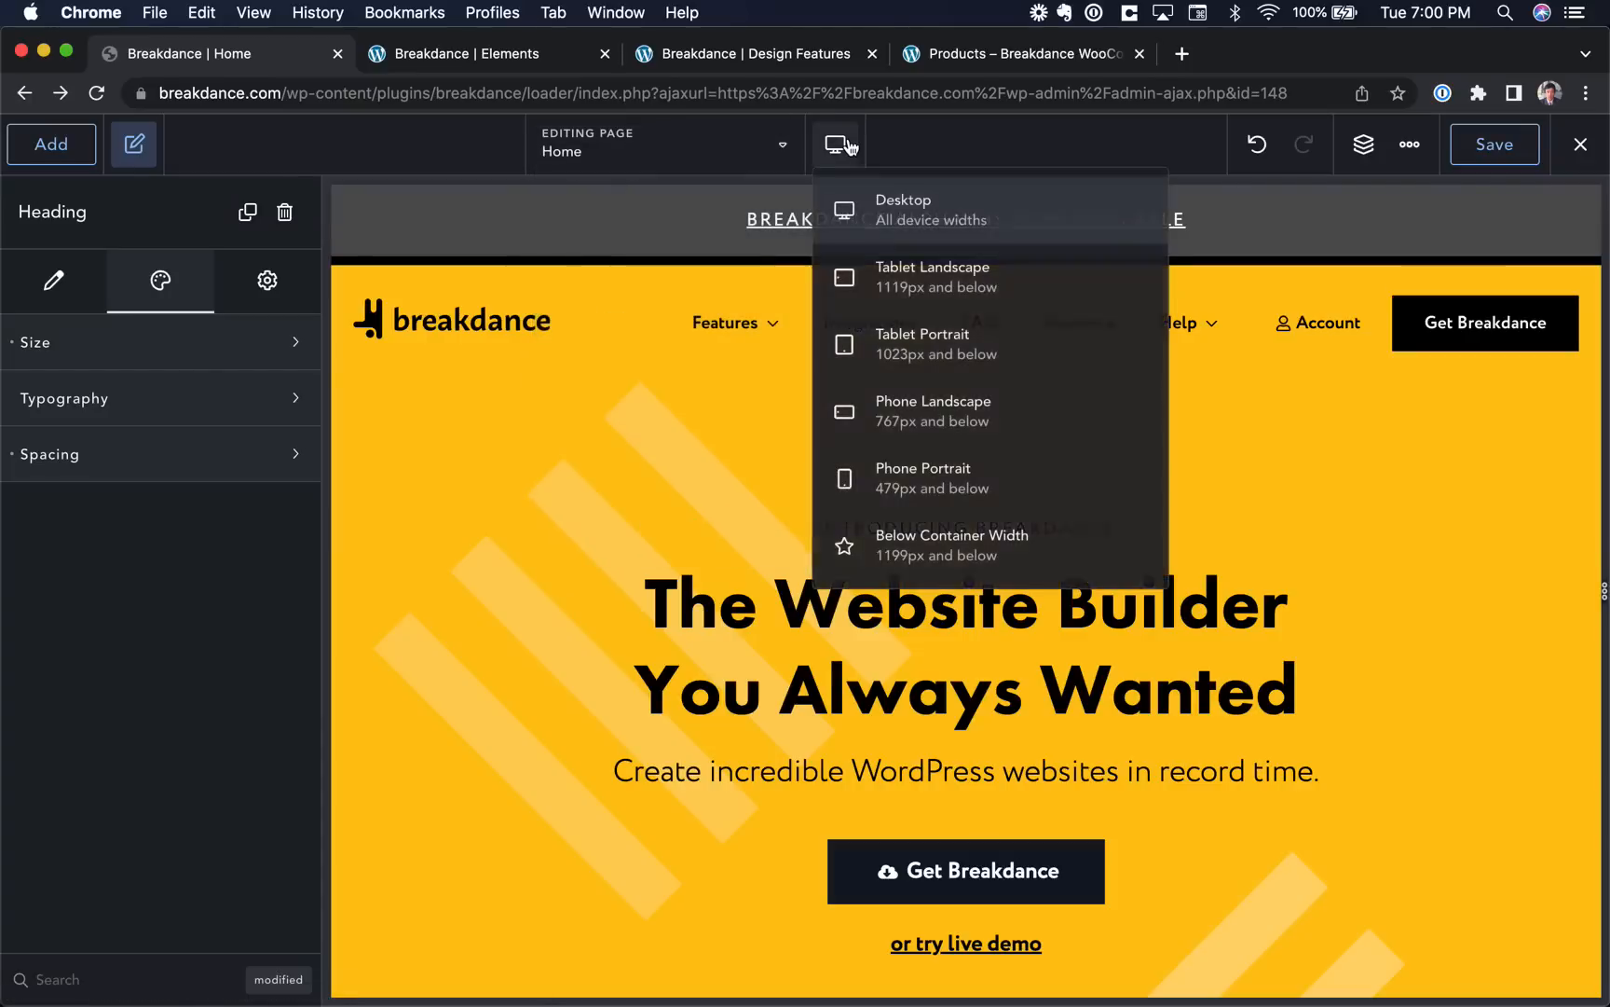
{"action": "left_click", "coordinate": [932, 277]}
{"action": "left_click", "coordinate": [836, 145]}
{"action": "left_click", "coordinate": [928, 420]}
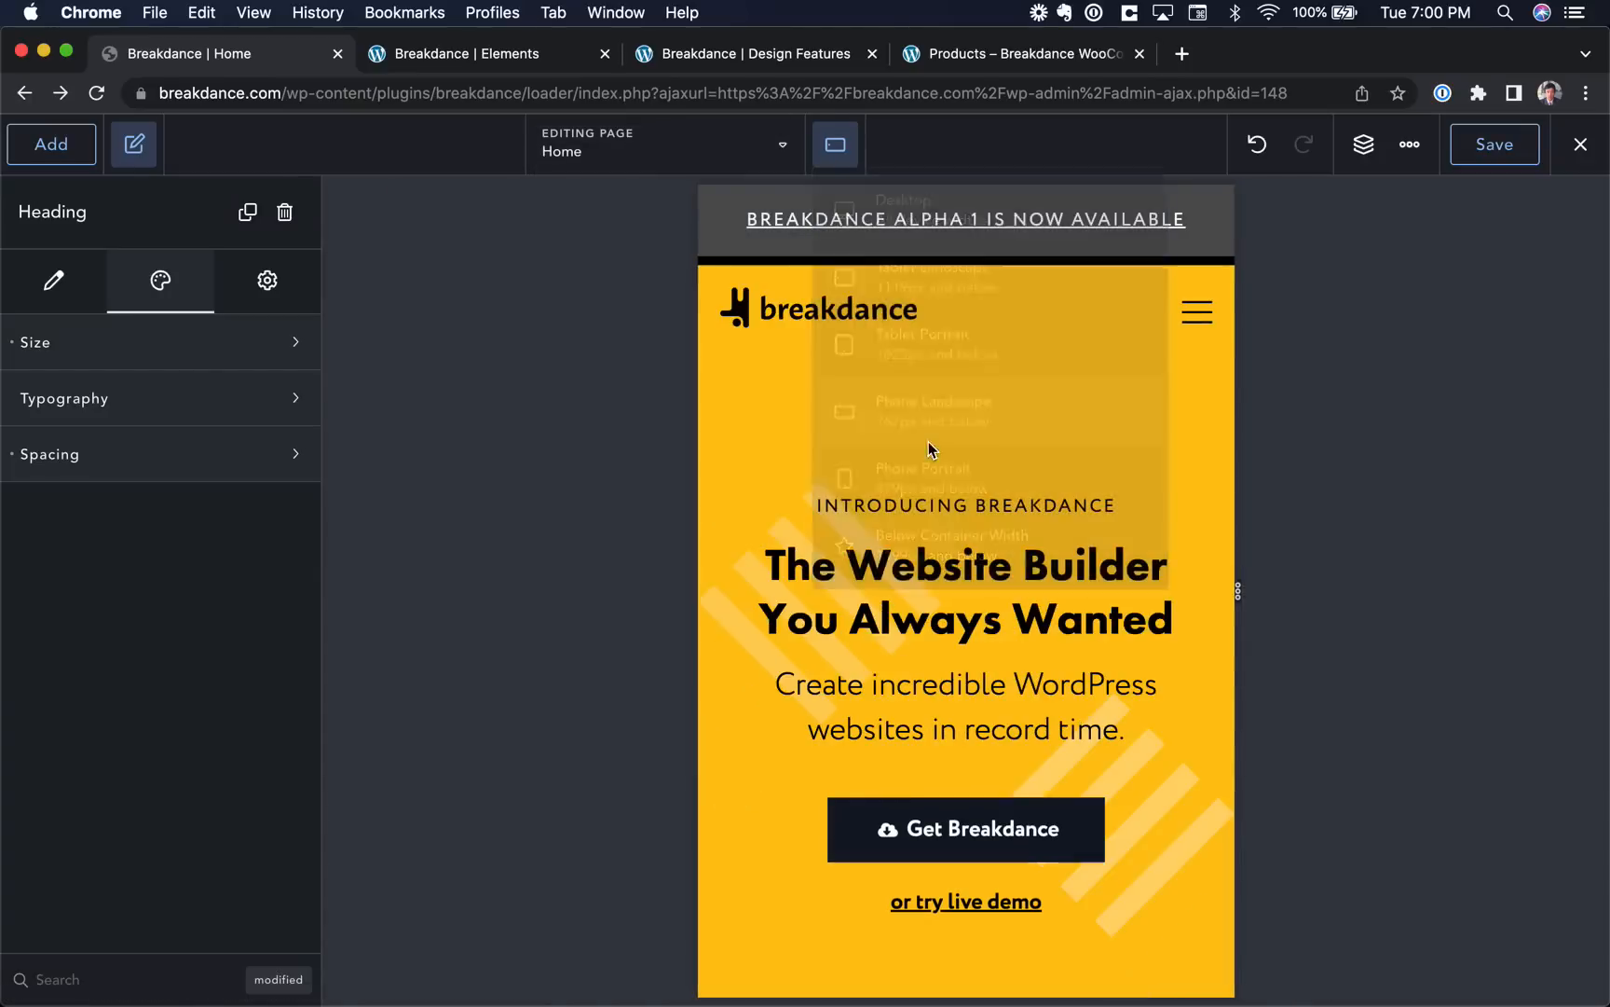
{"action": "left_click", "coordinate": [836, 144]}
{"action": "left_click", "coordinate": [923, 471]}
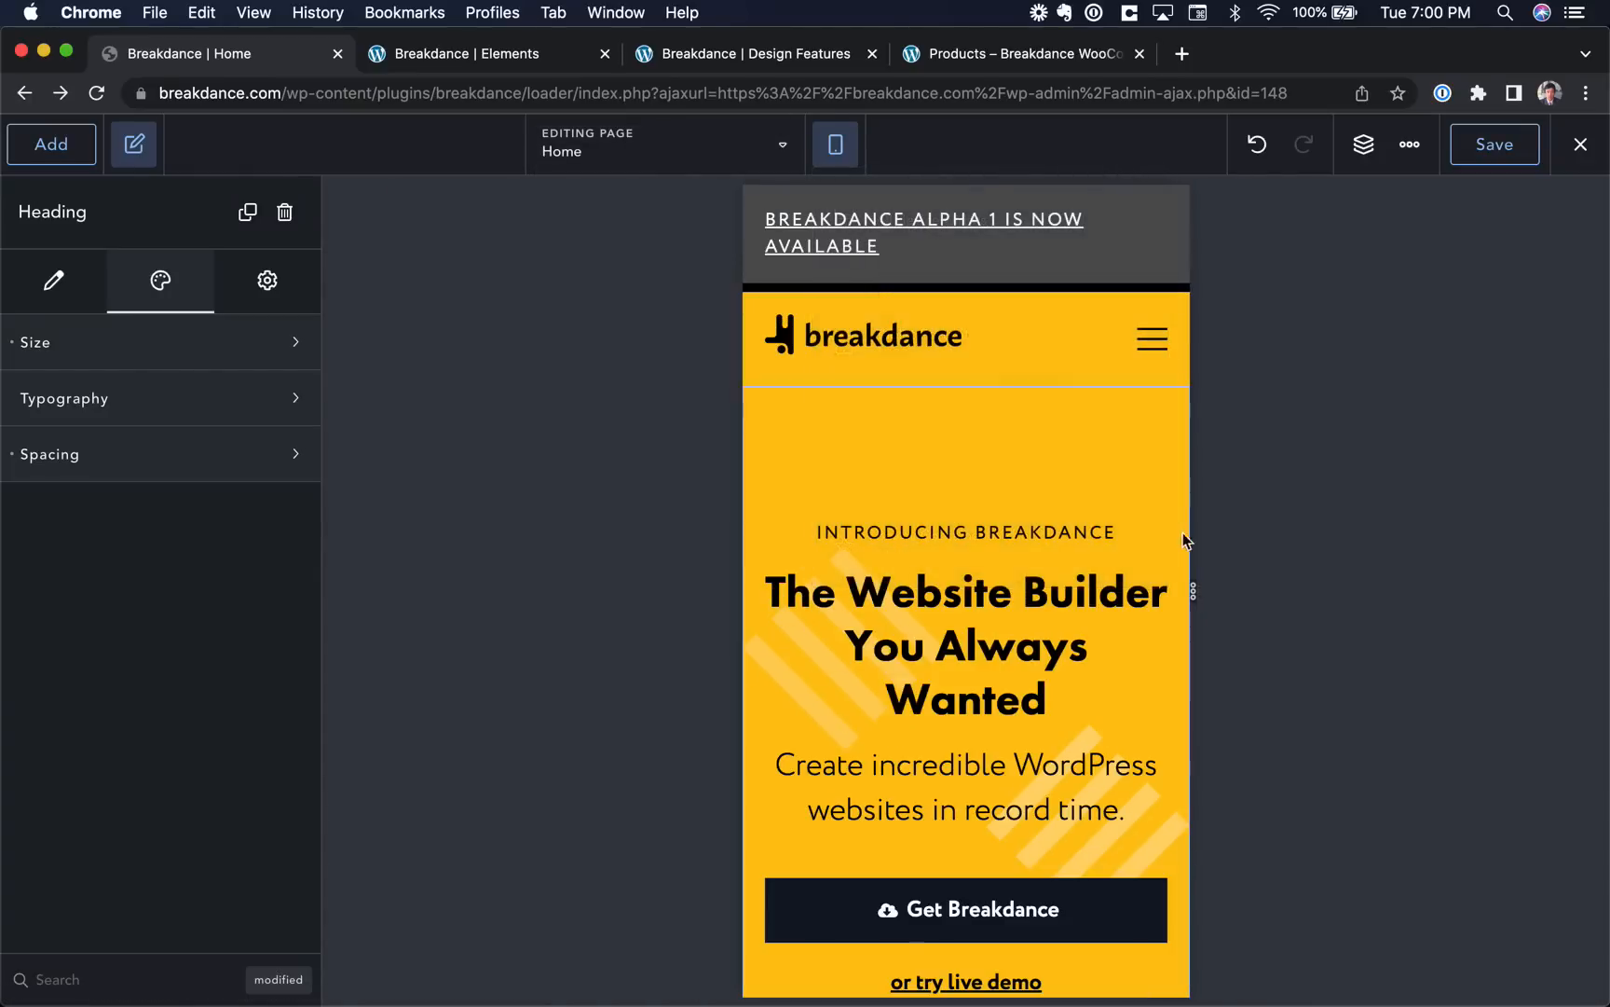
{"action": "left_click_drag", "start_coordinate": [1193, 590], "coordinate": [1563, 597]}
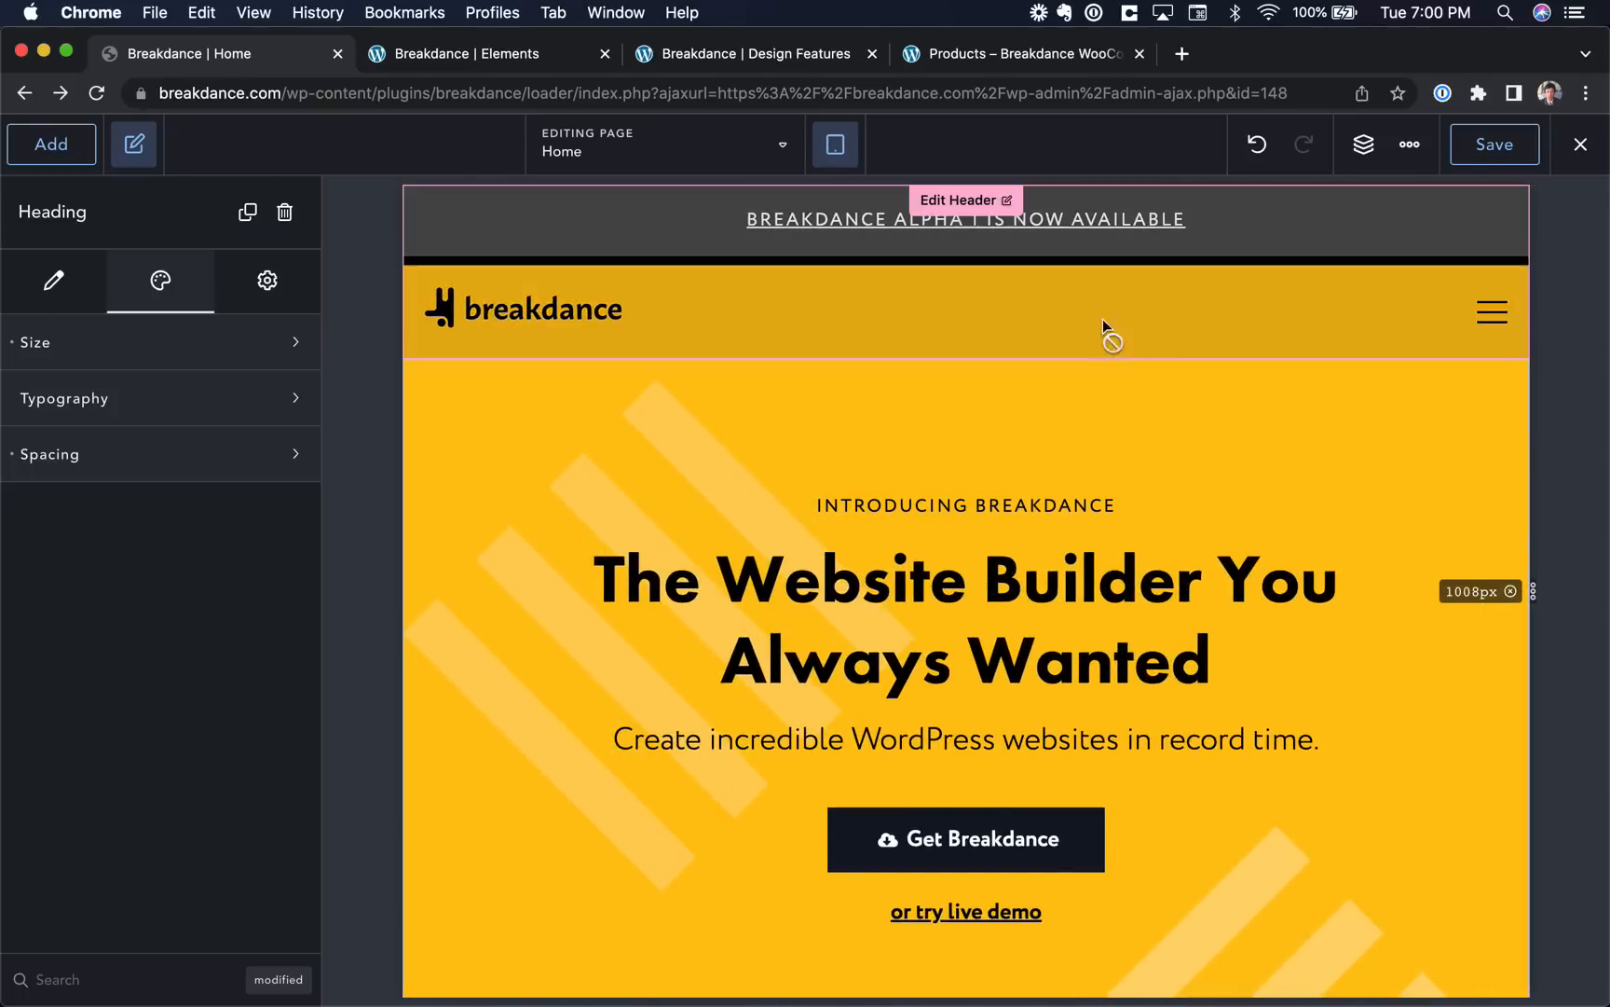
{"action": "left_click", "coordinate": [1511, 593]}
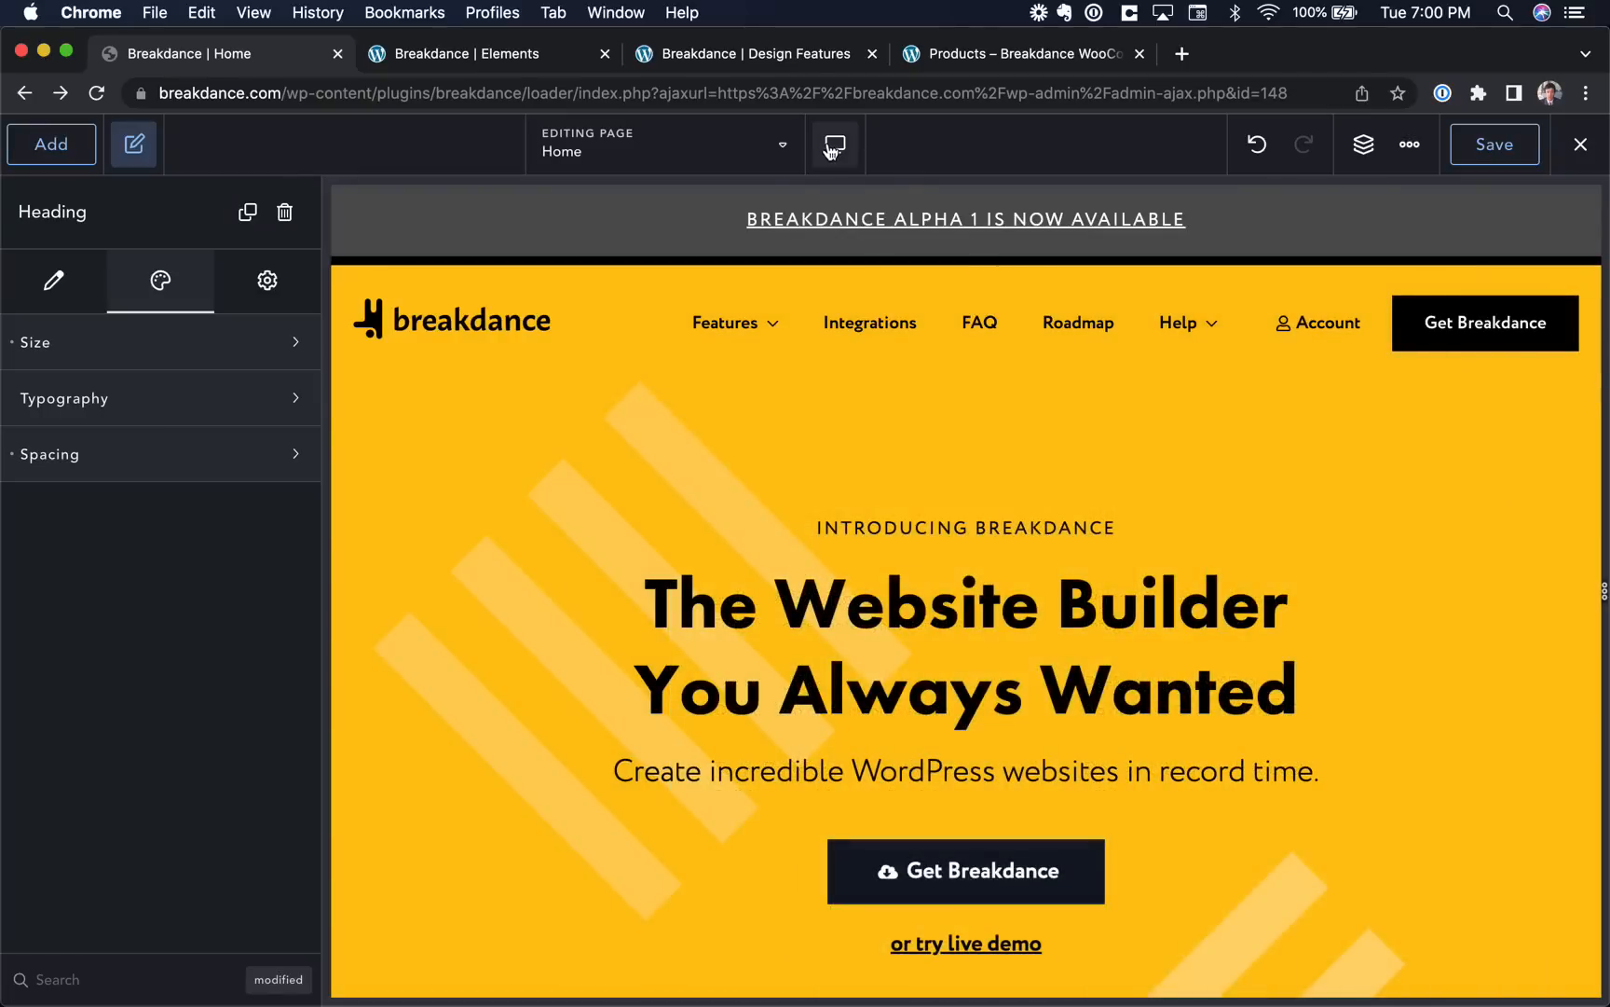
Delete the hero heading "The Website Builder You Always Wanted" and undo the deletion.
{"action": "left_click", "coordinate": [1040, 562]}
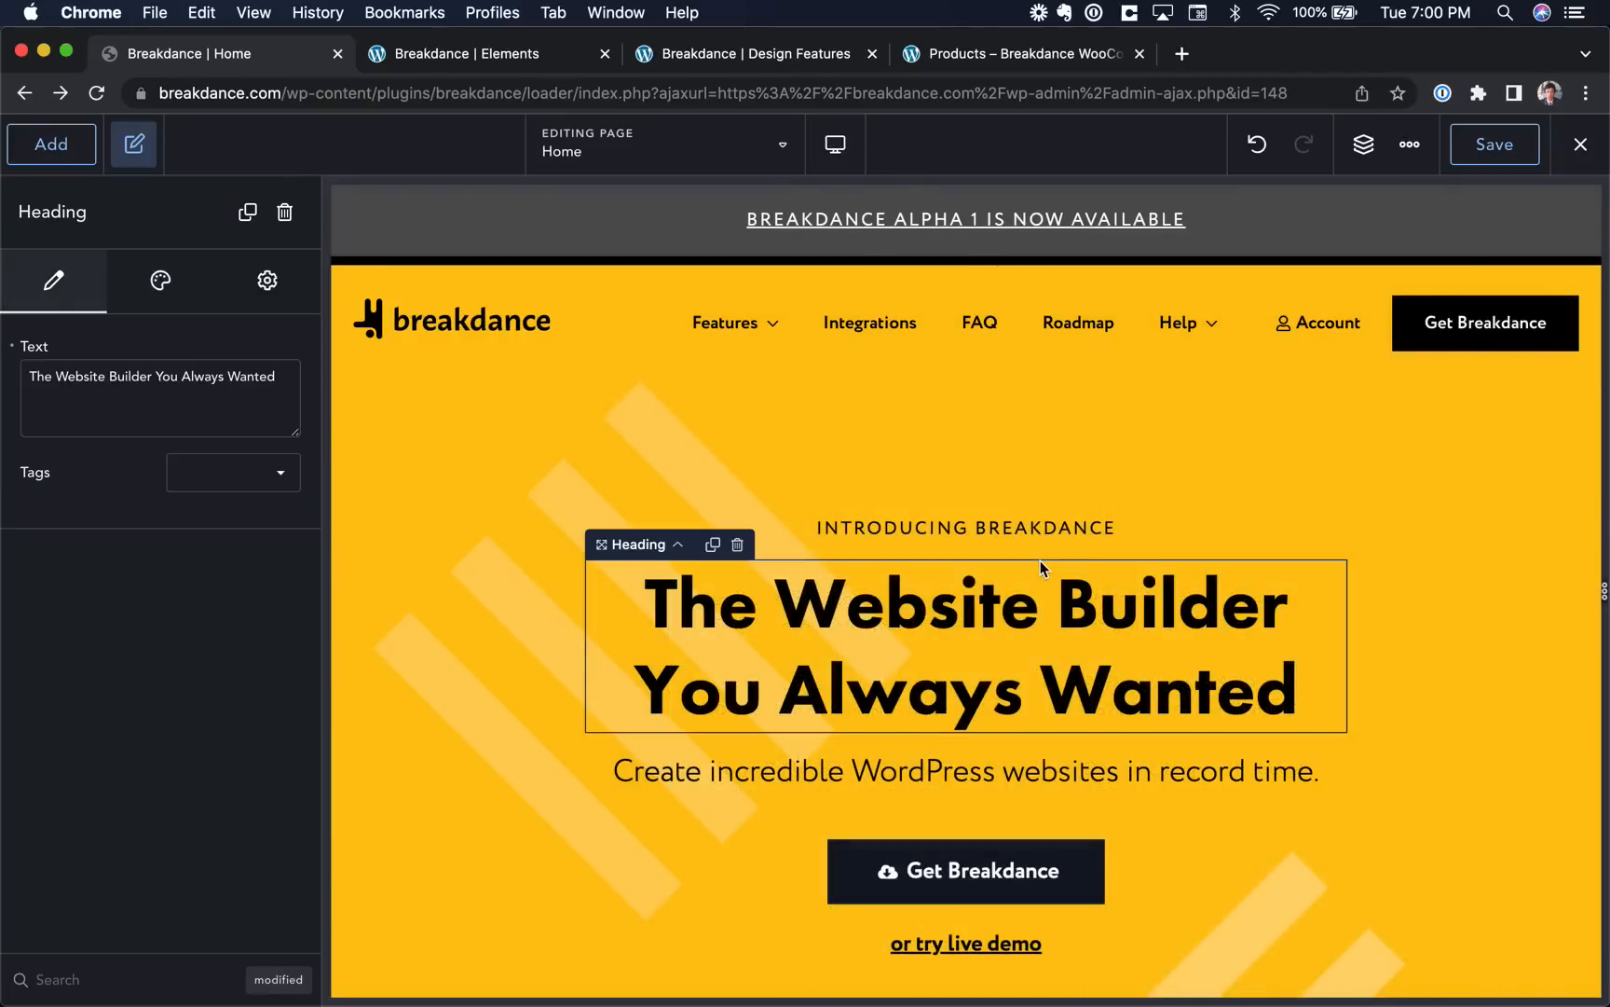
{"action": "left_click", "coordinate": [737, 546]}
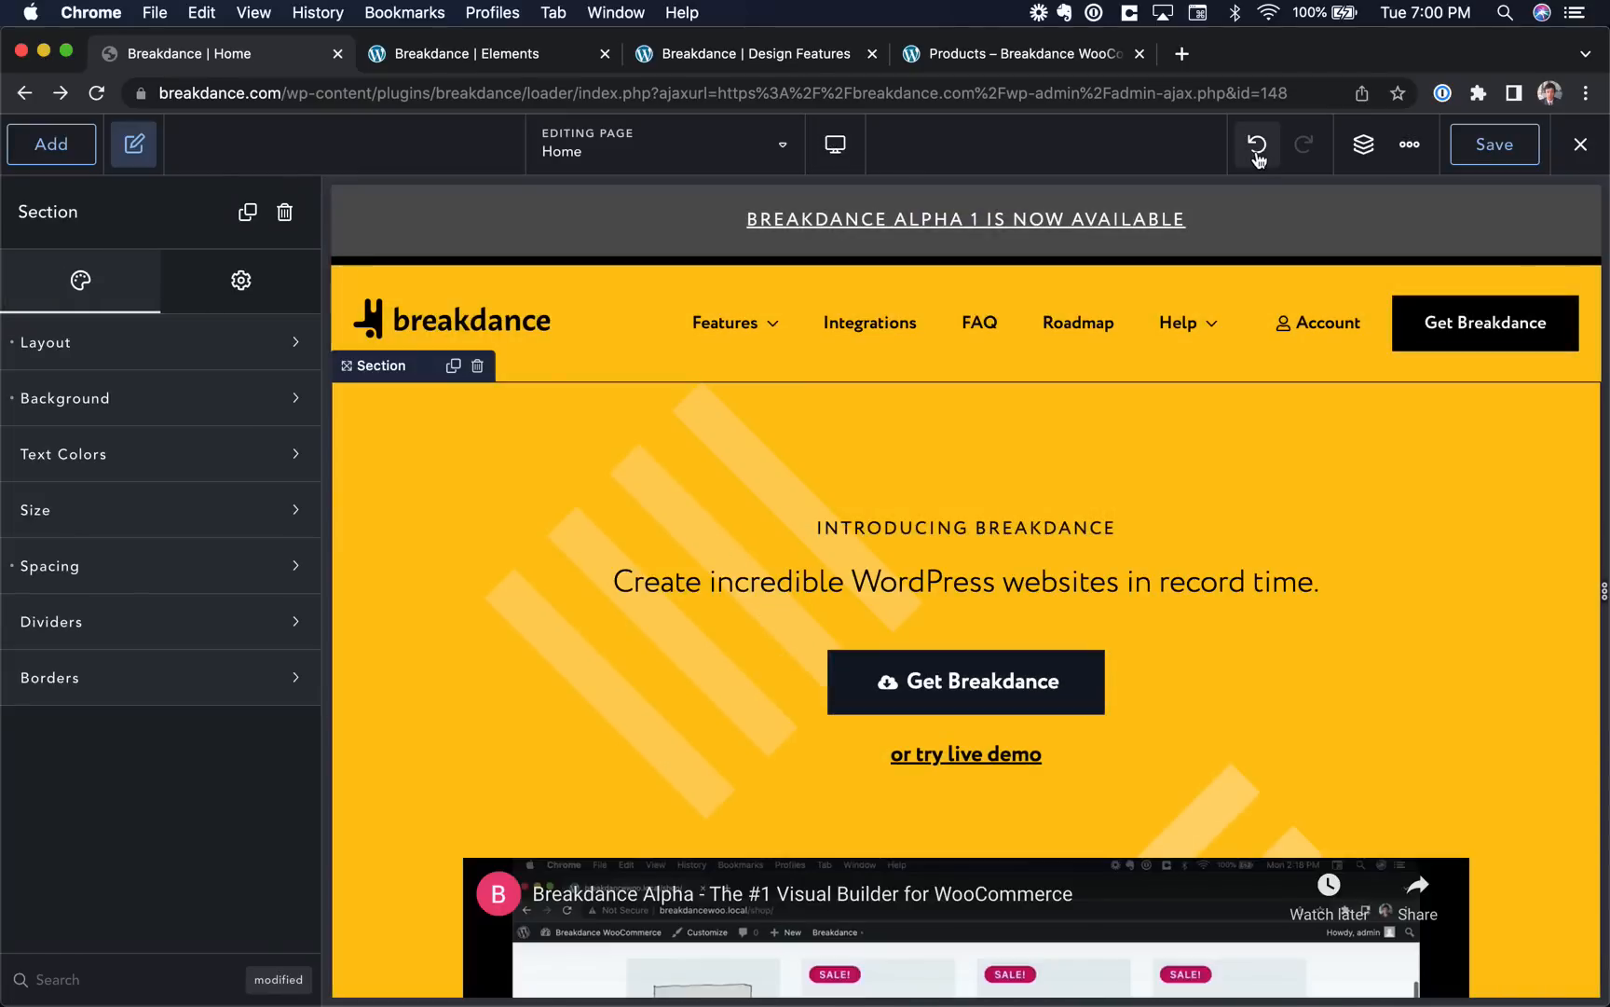
{"action": "left_click", "coordinate": [1257, 149]}
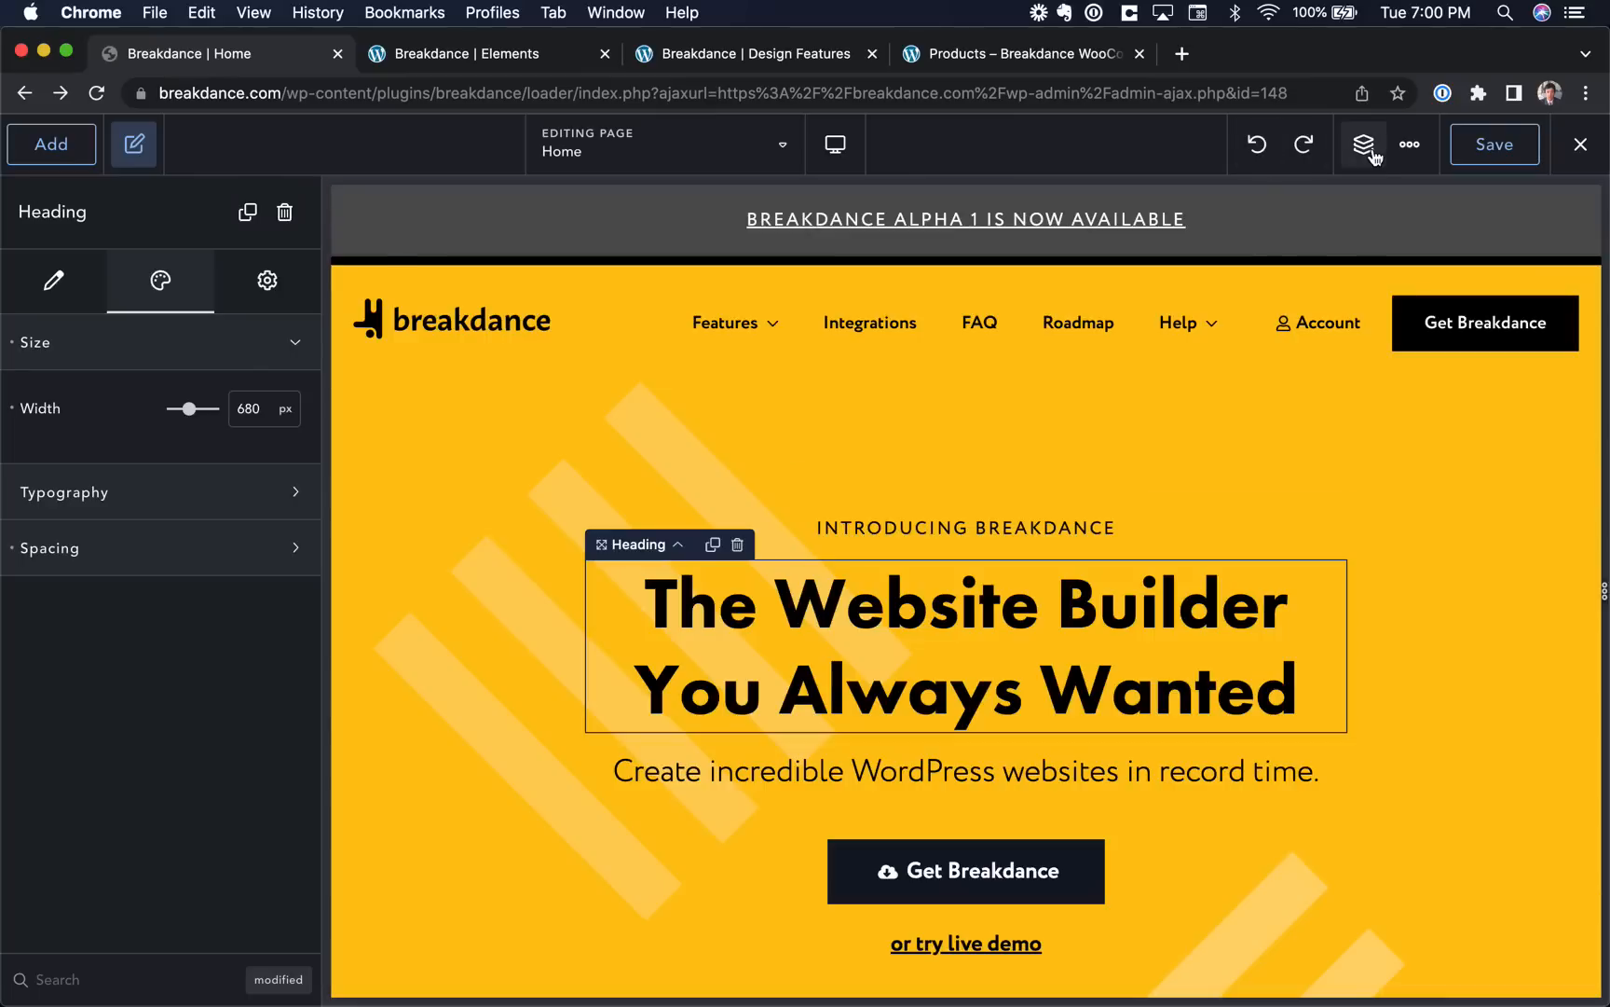
Look over the page's element structure and the categories of Global Settings.
{"action": "left_click", "coordinate": [1367, 147]}
{"action": "scroll", "coordinate": [1433, 359], "scroll_direction": "down", "scroll_amount": 10}
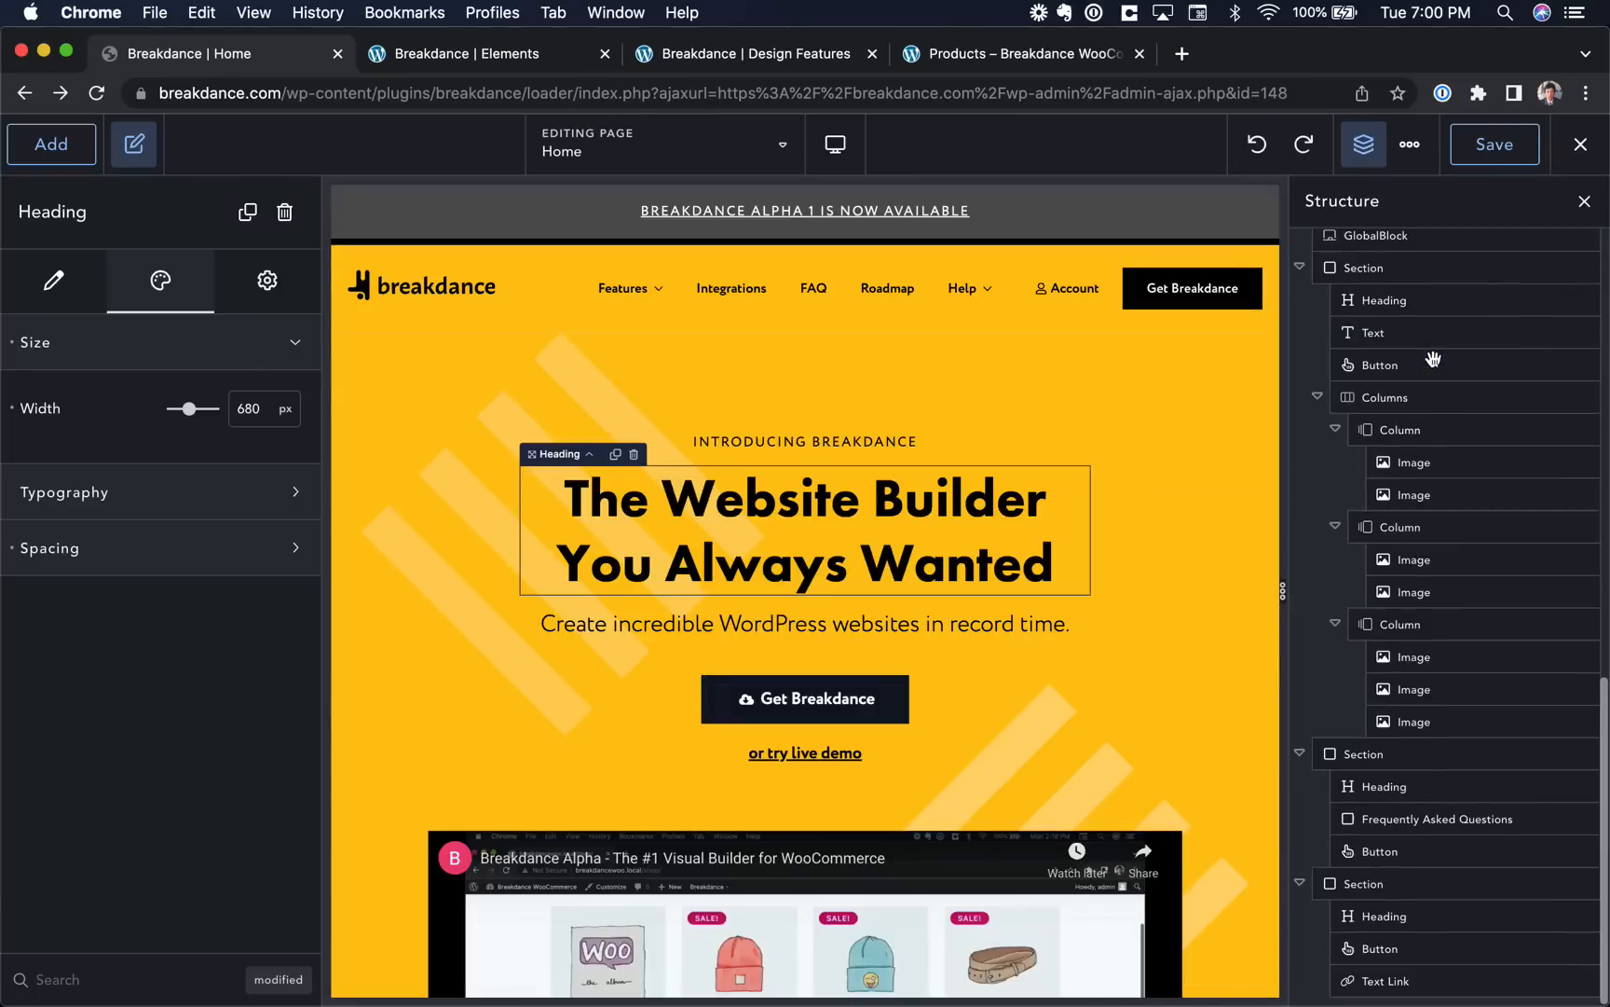
{"action": "scroll", "coordinate": [1491, 307], "scroll_direction": "up", "scroll_amount": 10}
{"action": "left_click", "coordinate": [1409, 143]}
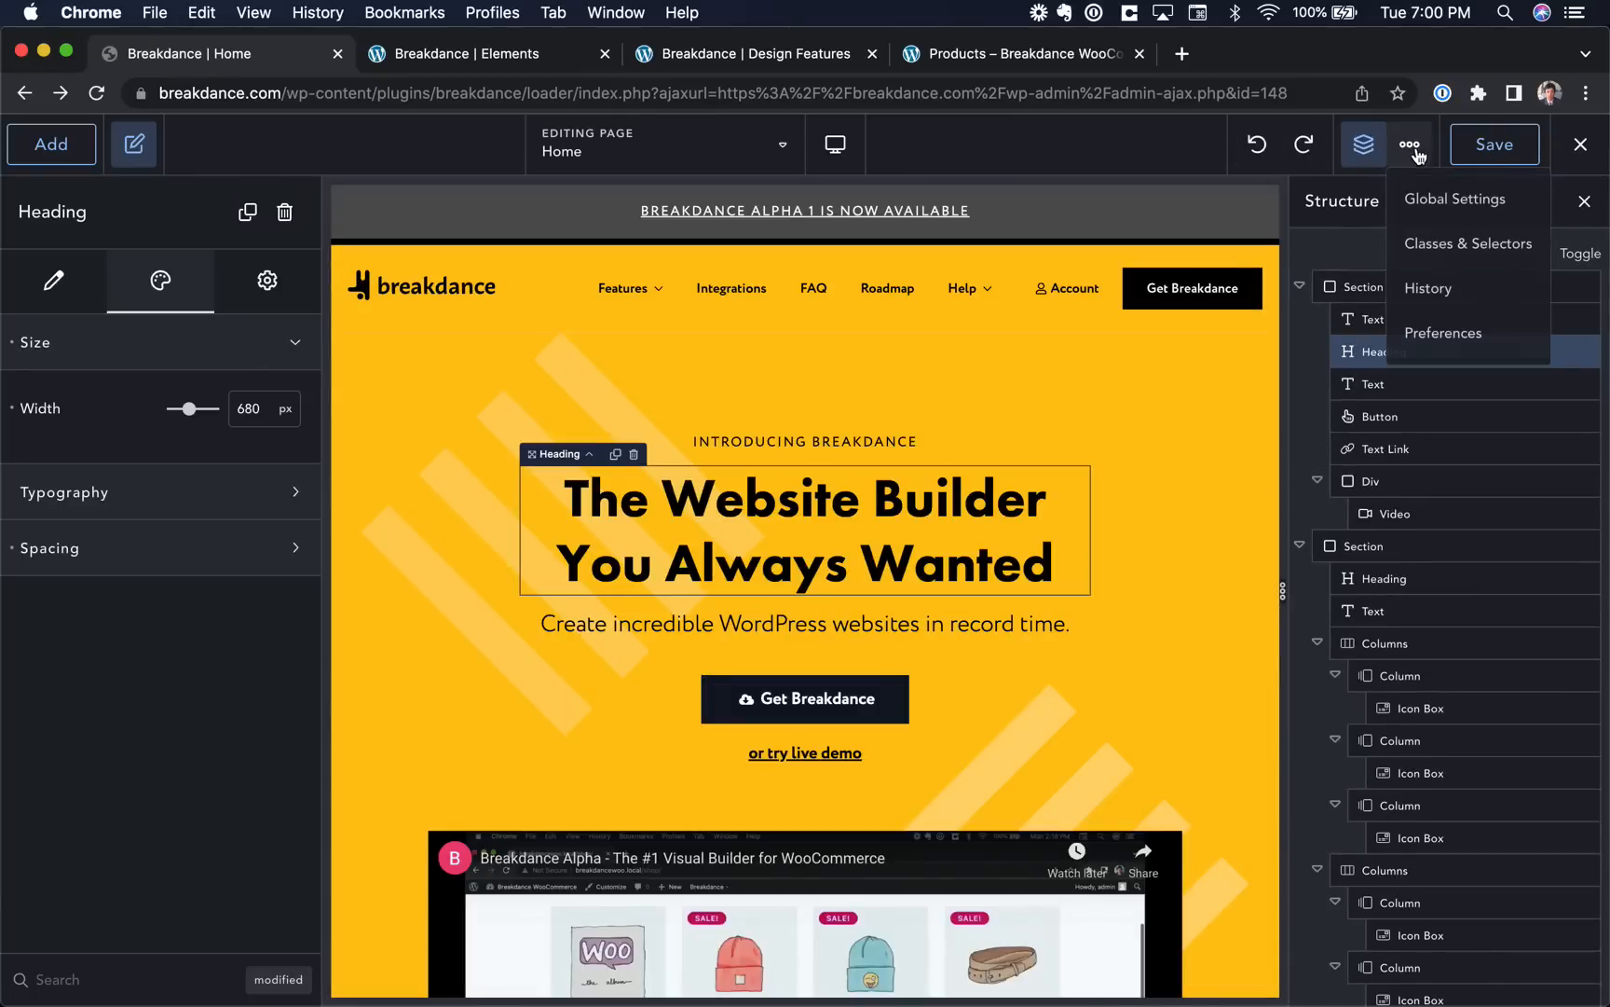
{"action": "left_click", "coordinate": [1446, 200]}
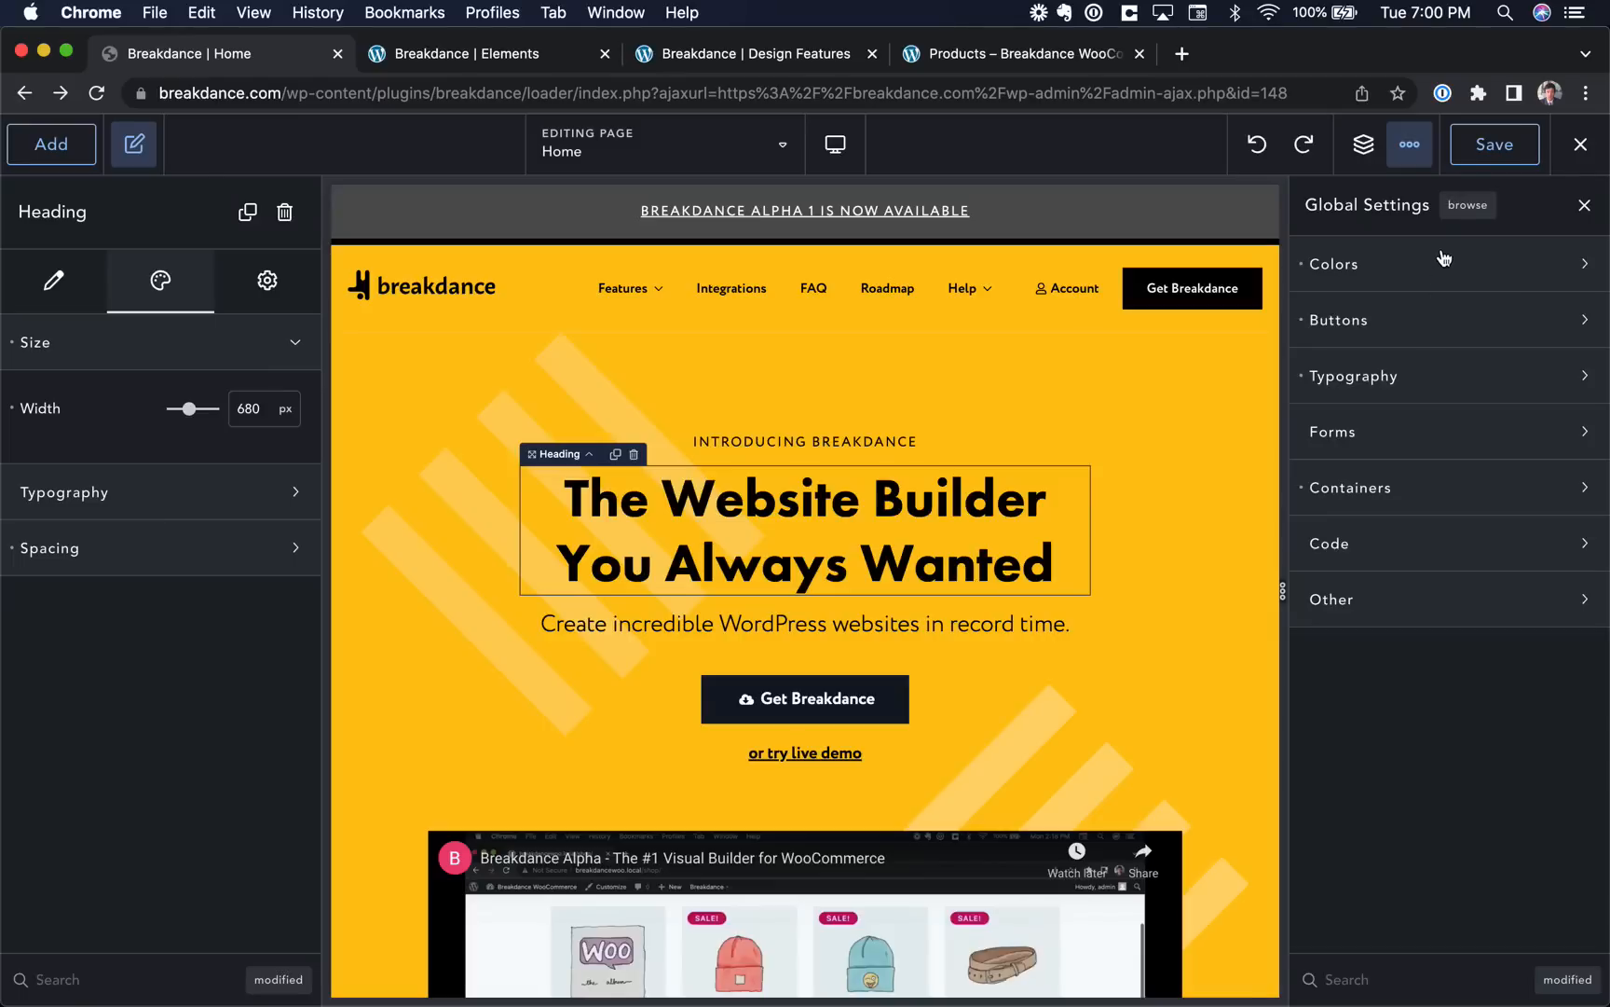
Add a :hover variant of the .bd-hero-image class in Classes & Selectors.
{"action": "left_click", "coordinate": [1406, 161]}
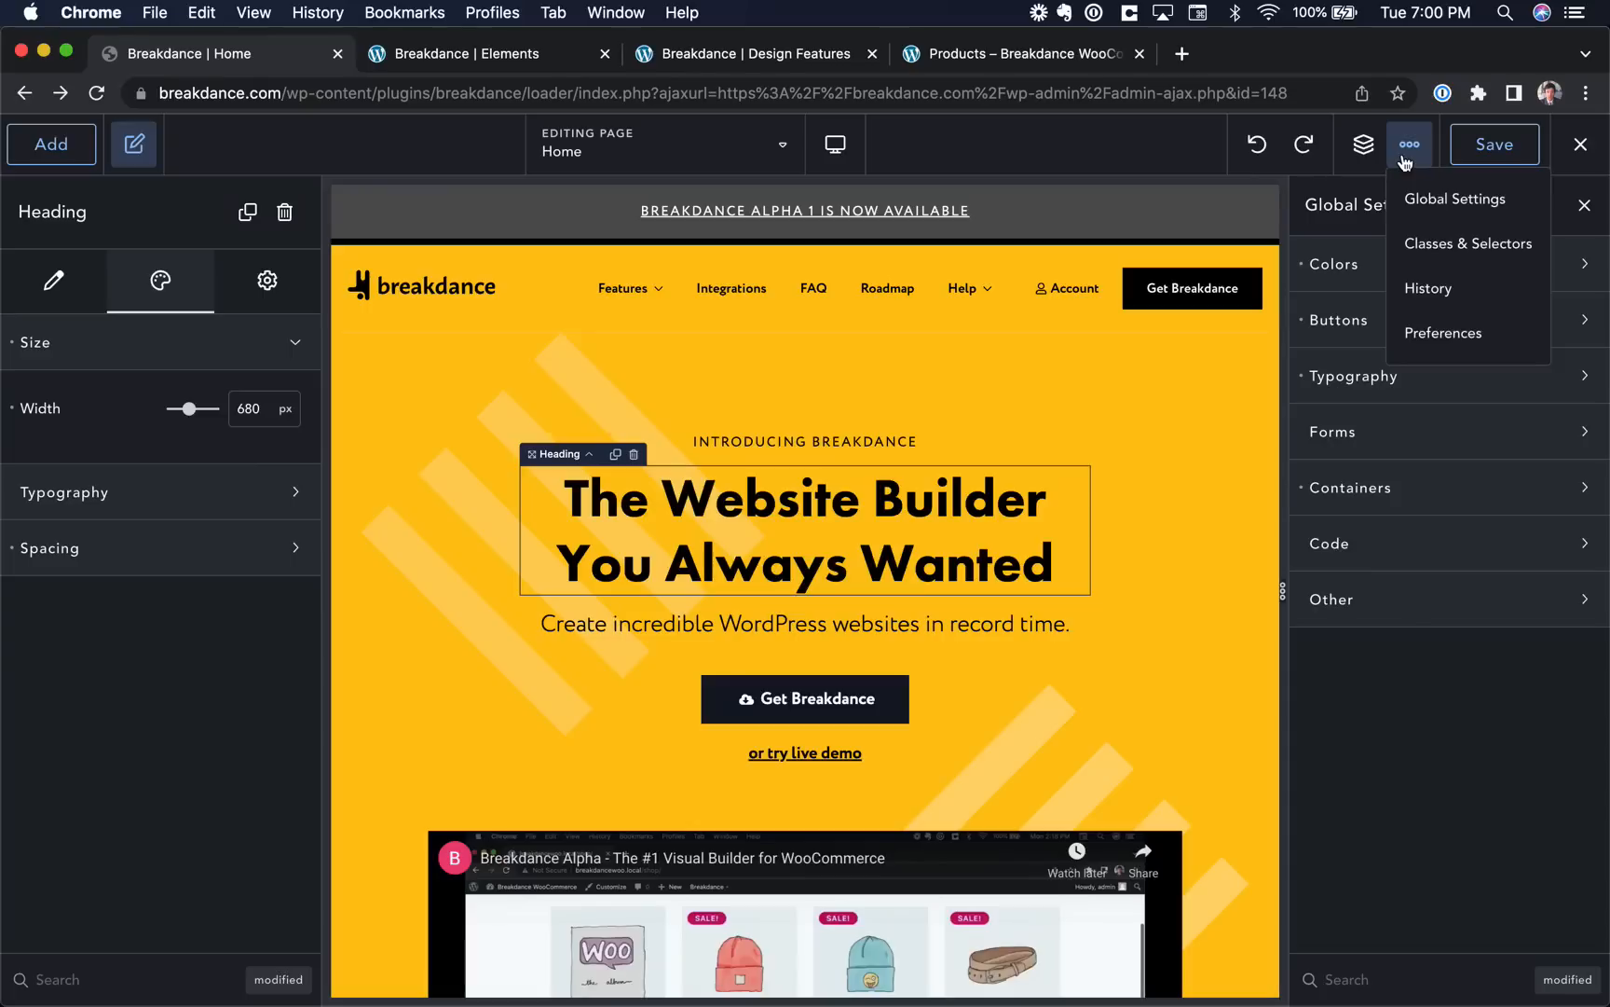
{"action": "left_click", "coordinate": [1434, 242]}
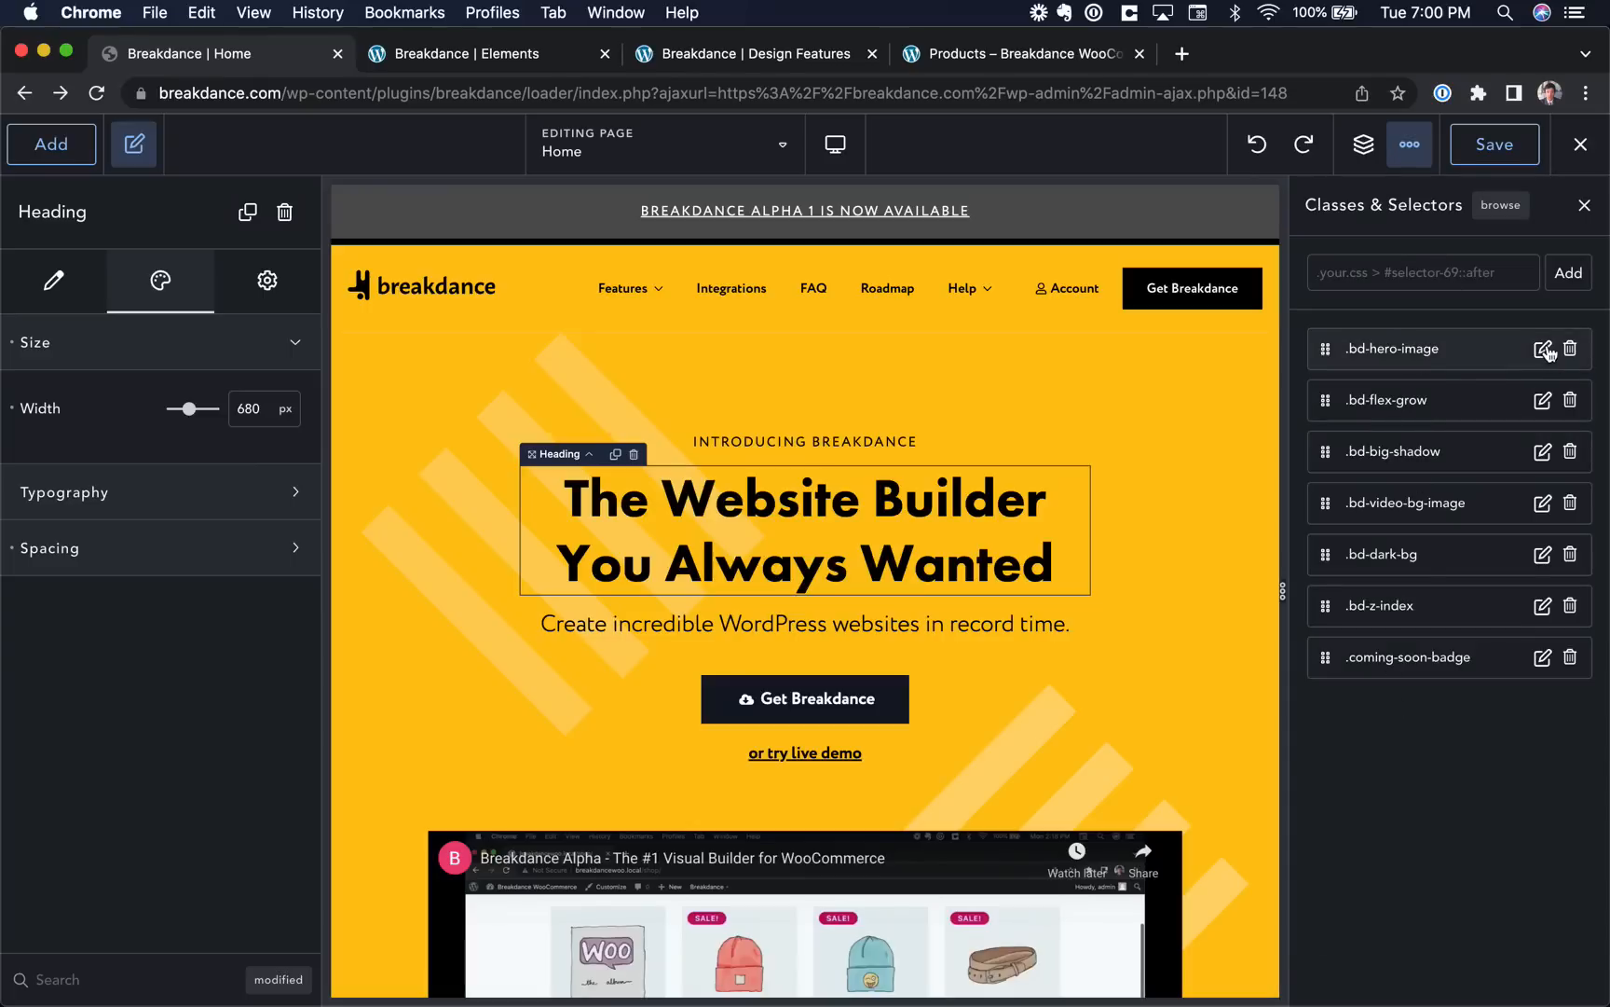
{"action": "left_click", "coordinate": [1547, 351]}
{"action": "left_click", "coordinate": [1477, 350]}
{"action": "left_click", "coordinate": [1475, 347]}
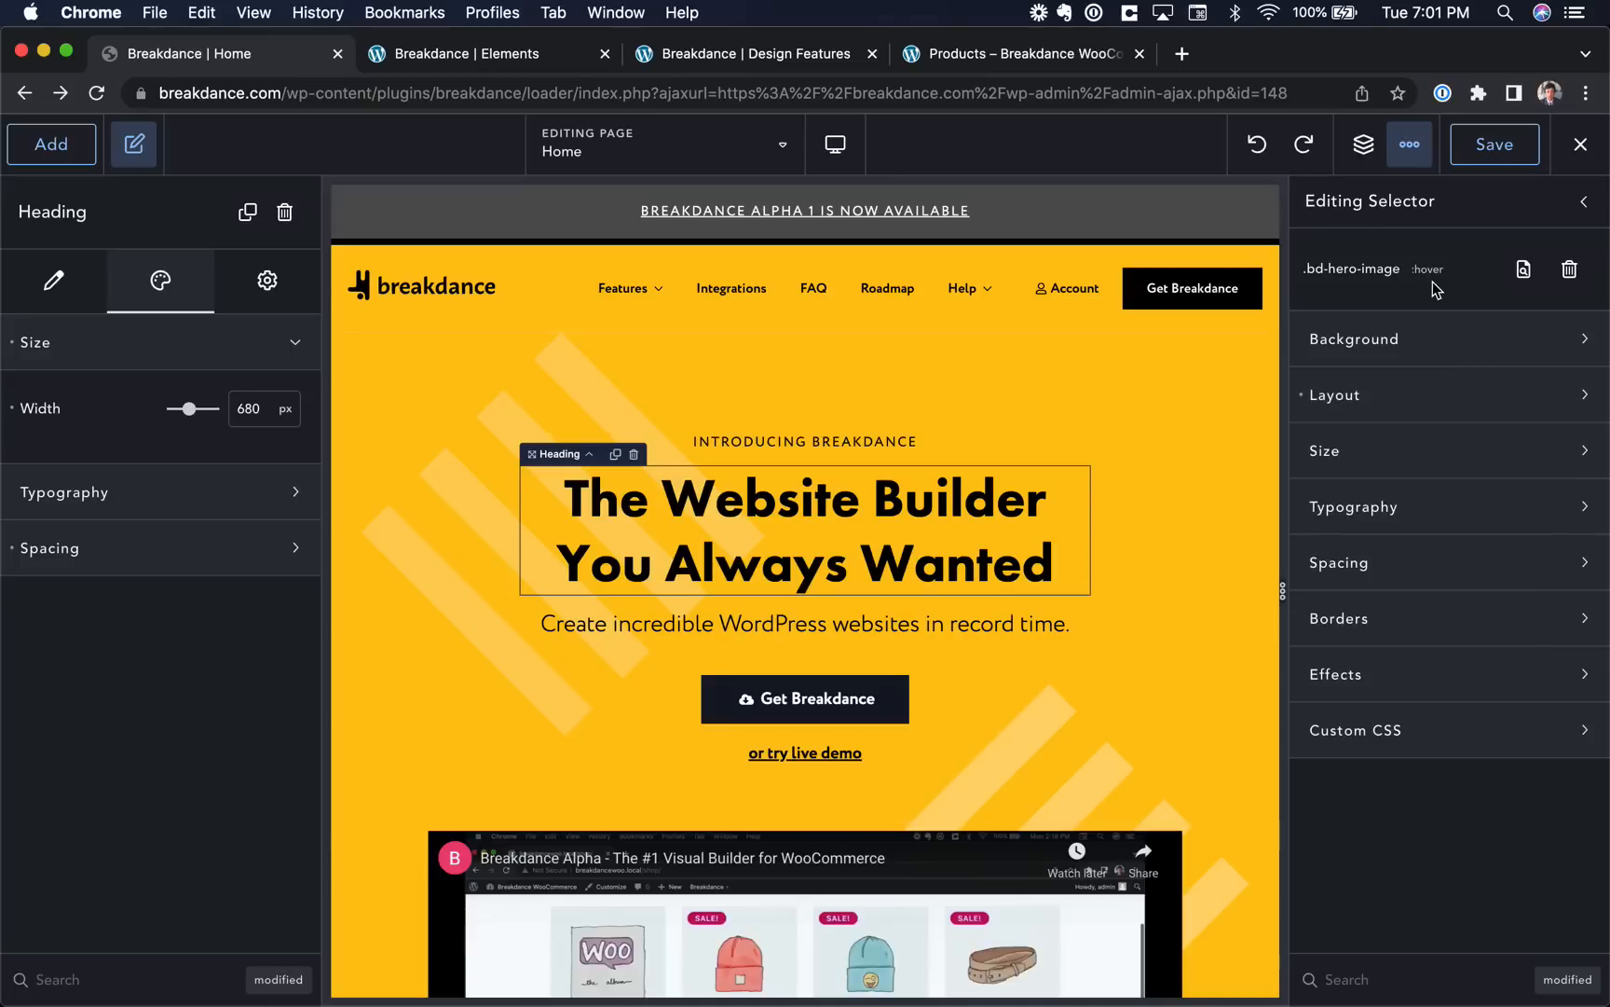
{"action": "left_click", "coordinate": [1584, 205]}
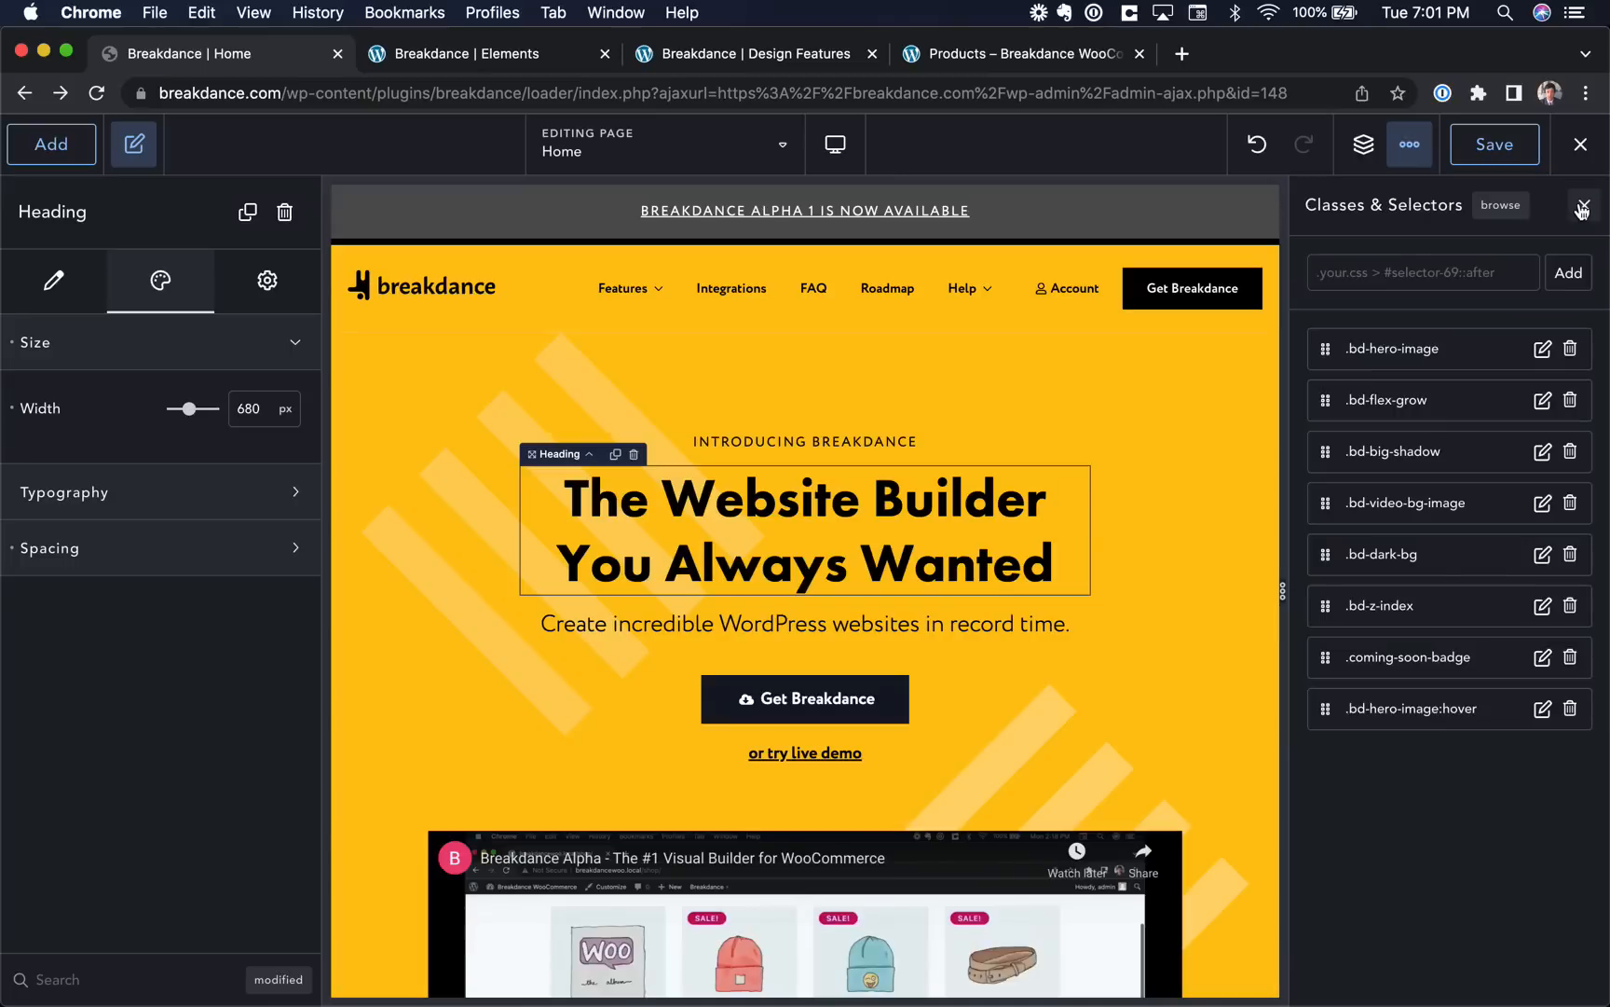
Leave Classes & Selectors and discard its unsaved changes.
{"action": "left_click", "coordinate": [1408, 162]}
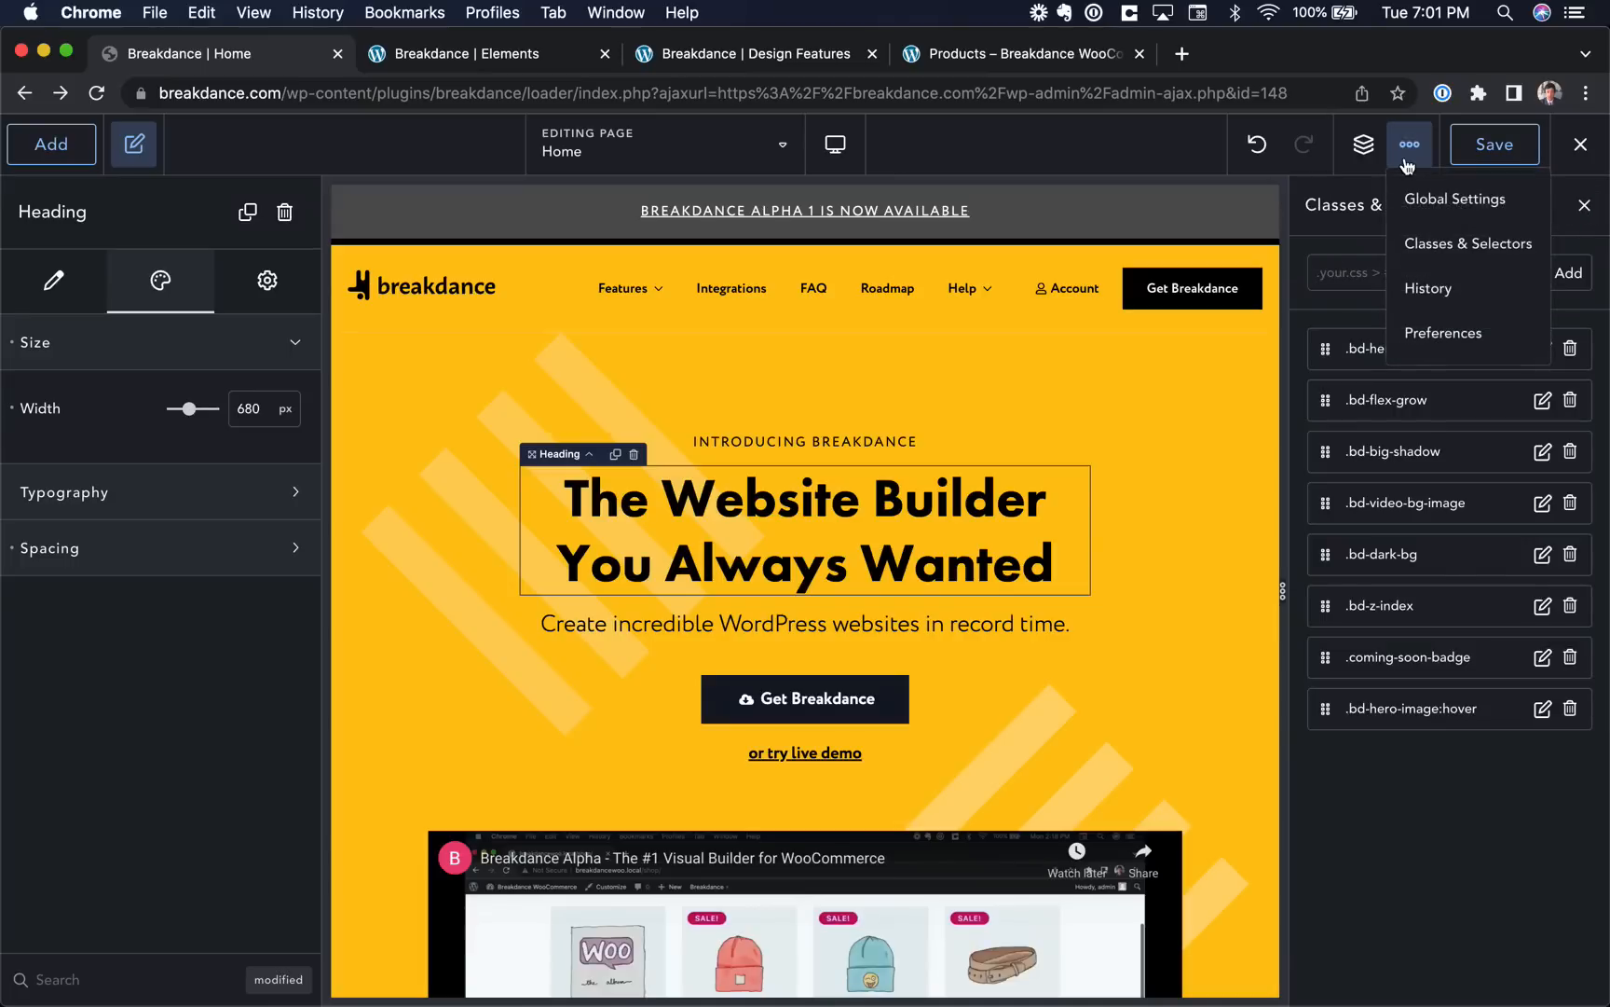
{"action": "left_click", "coordinate": [1409, 293]}
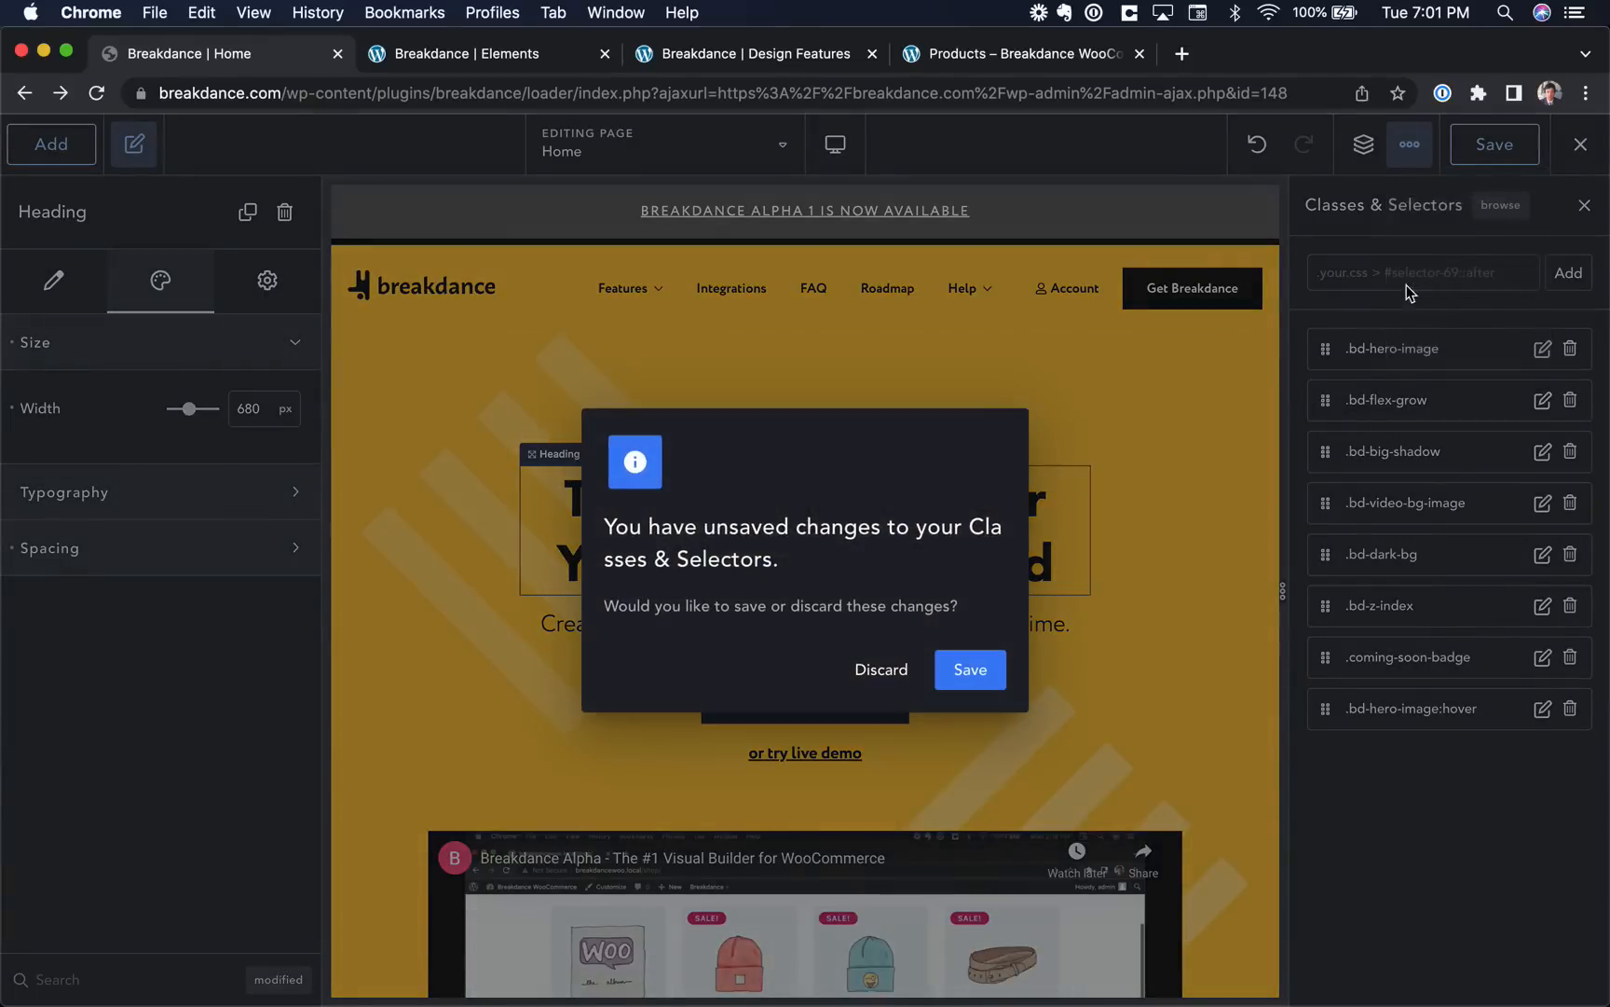
{"action": "left_click", "coordinate": [887, 675]}
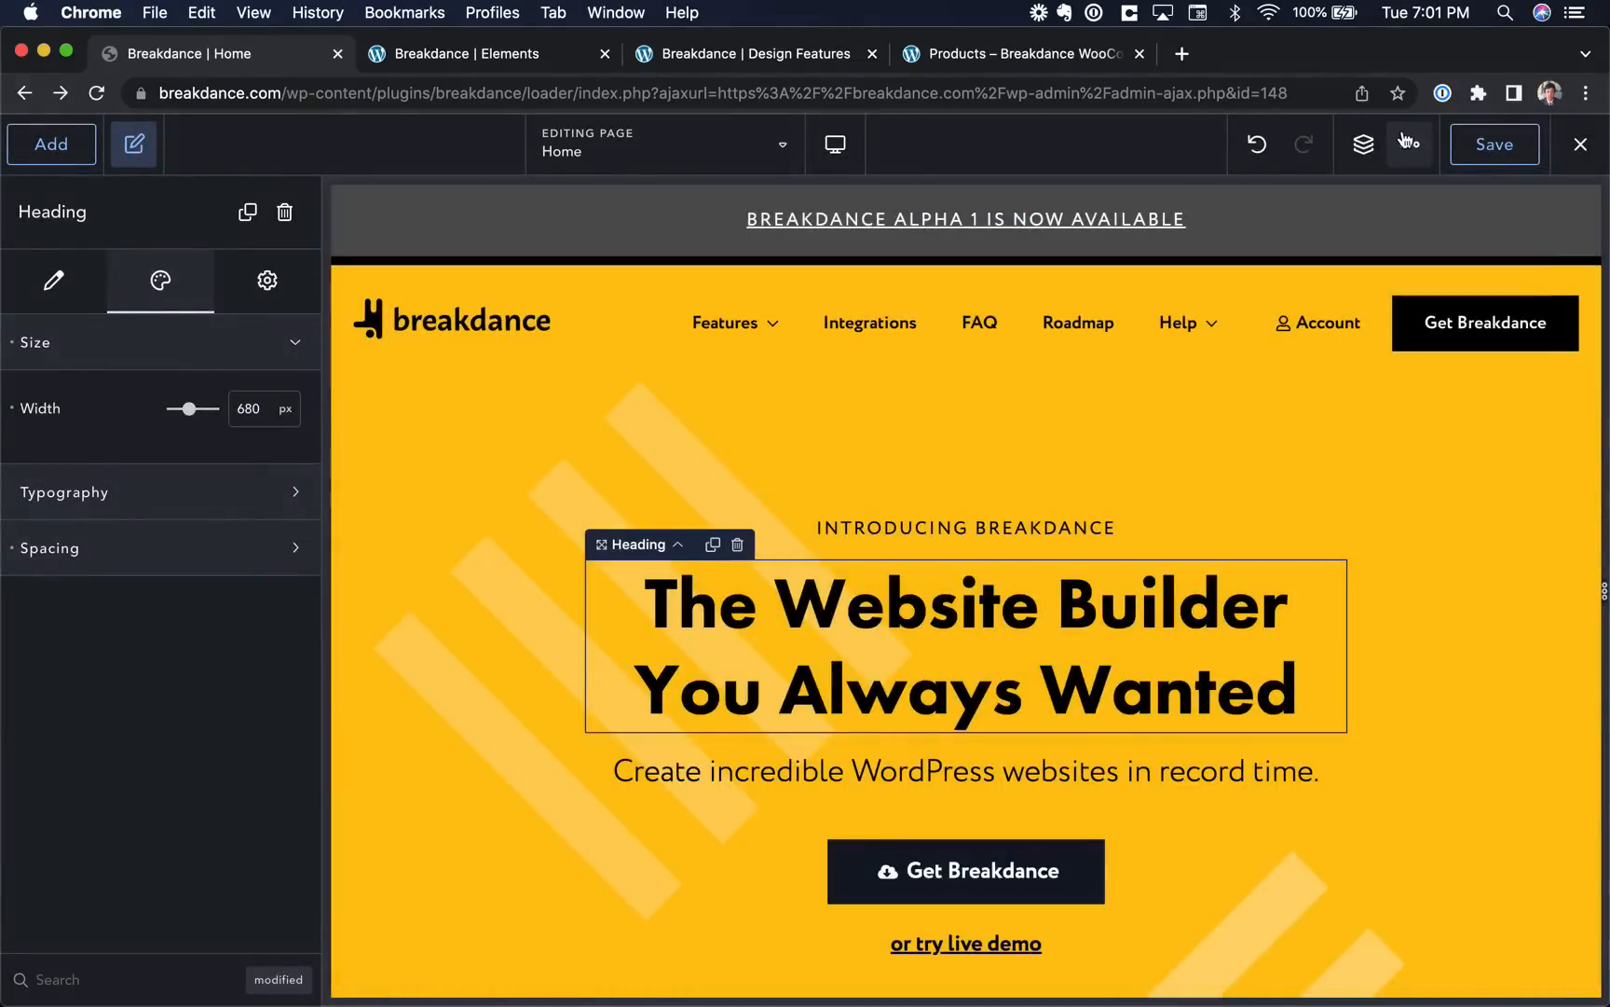
Look over the page's edit history, close it, and show the options for exiting the builder.
{"action": "left_click", "coordinate": [1409, 143]}
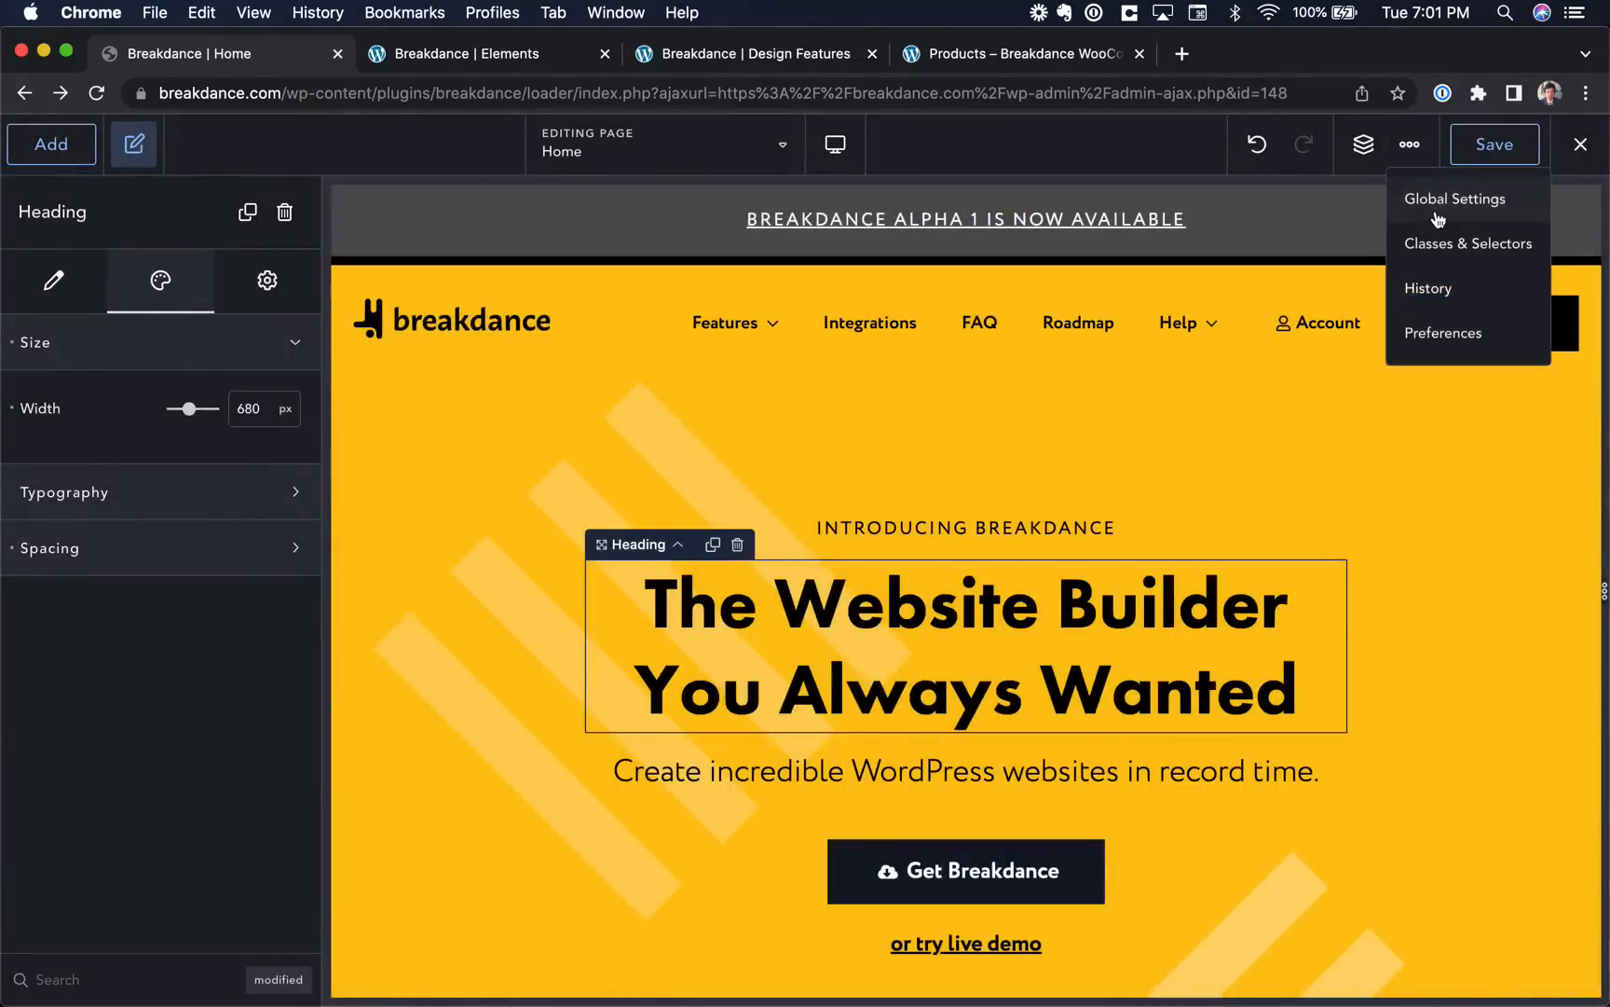
{"action": "left_click", "coordinate": [1430, 288]}
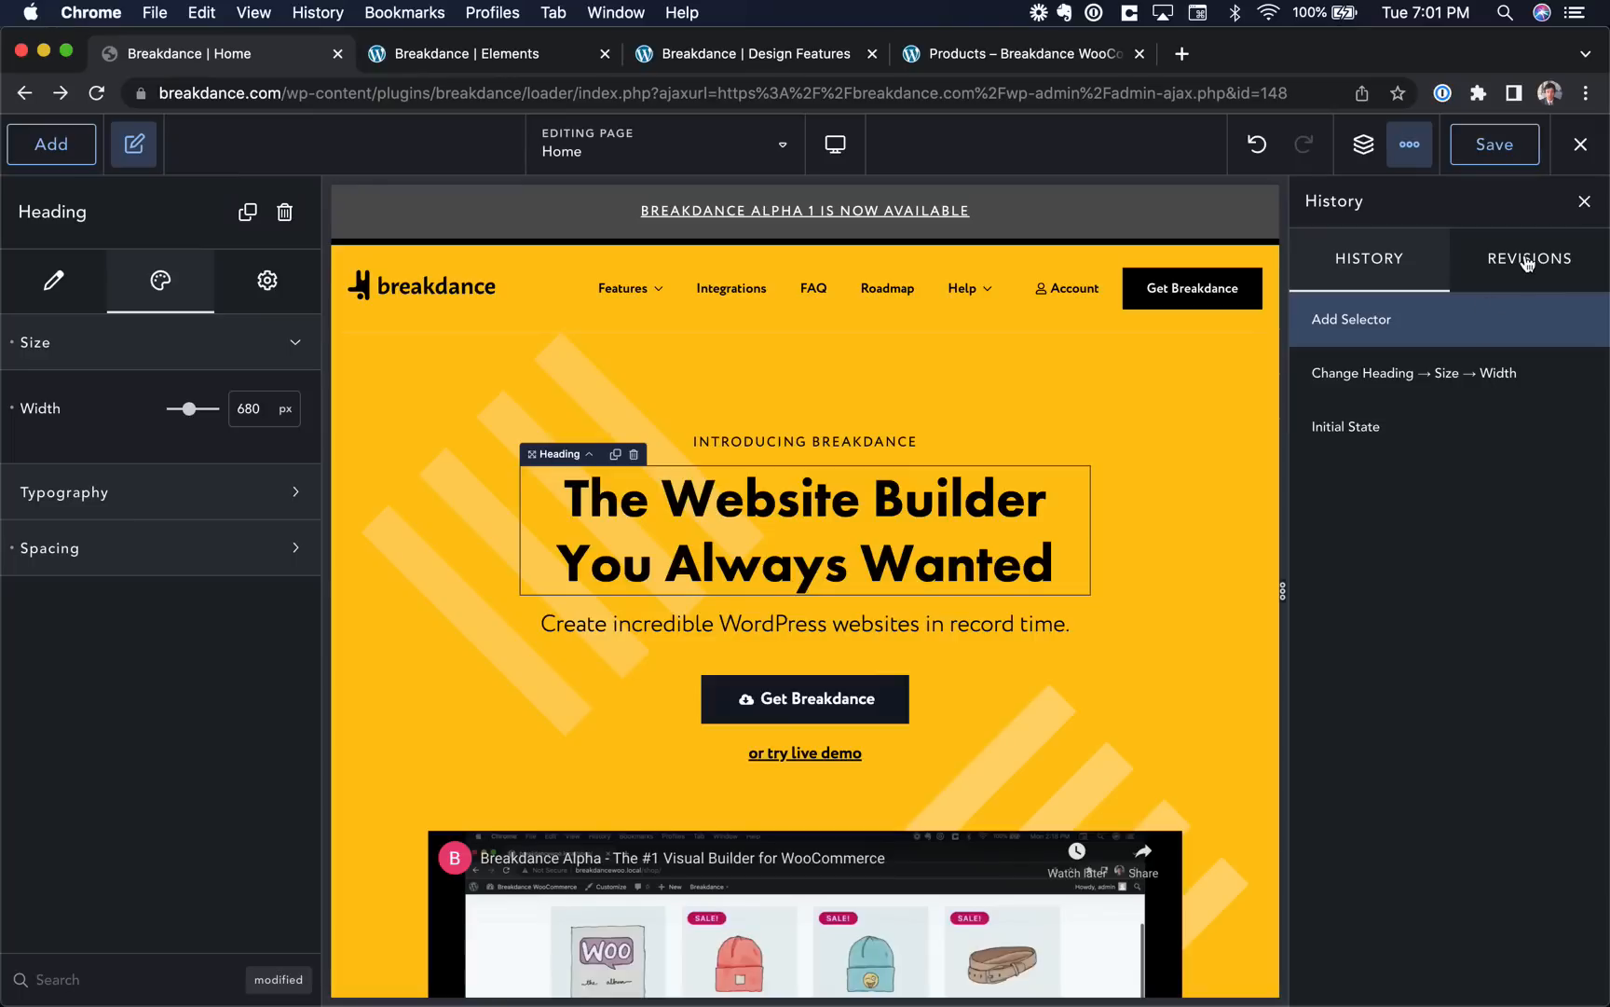
{"action": "left_click", "coordinate": [1584, 201]}
{"action": "left_click", "coordinate": [1581, 147]}
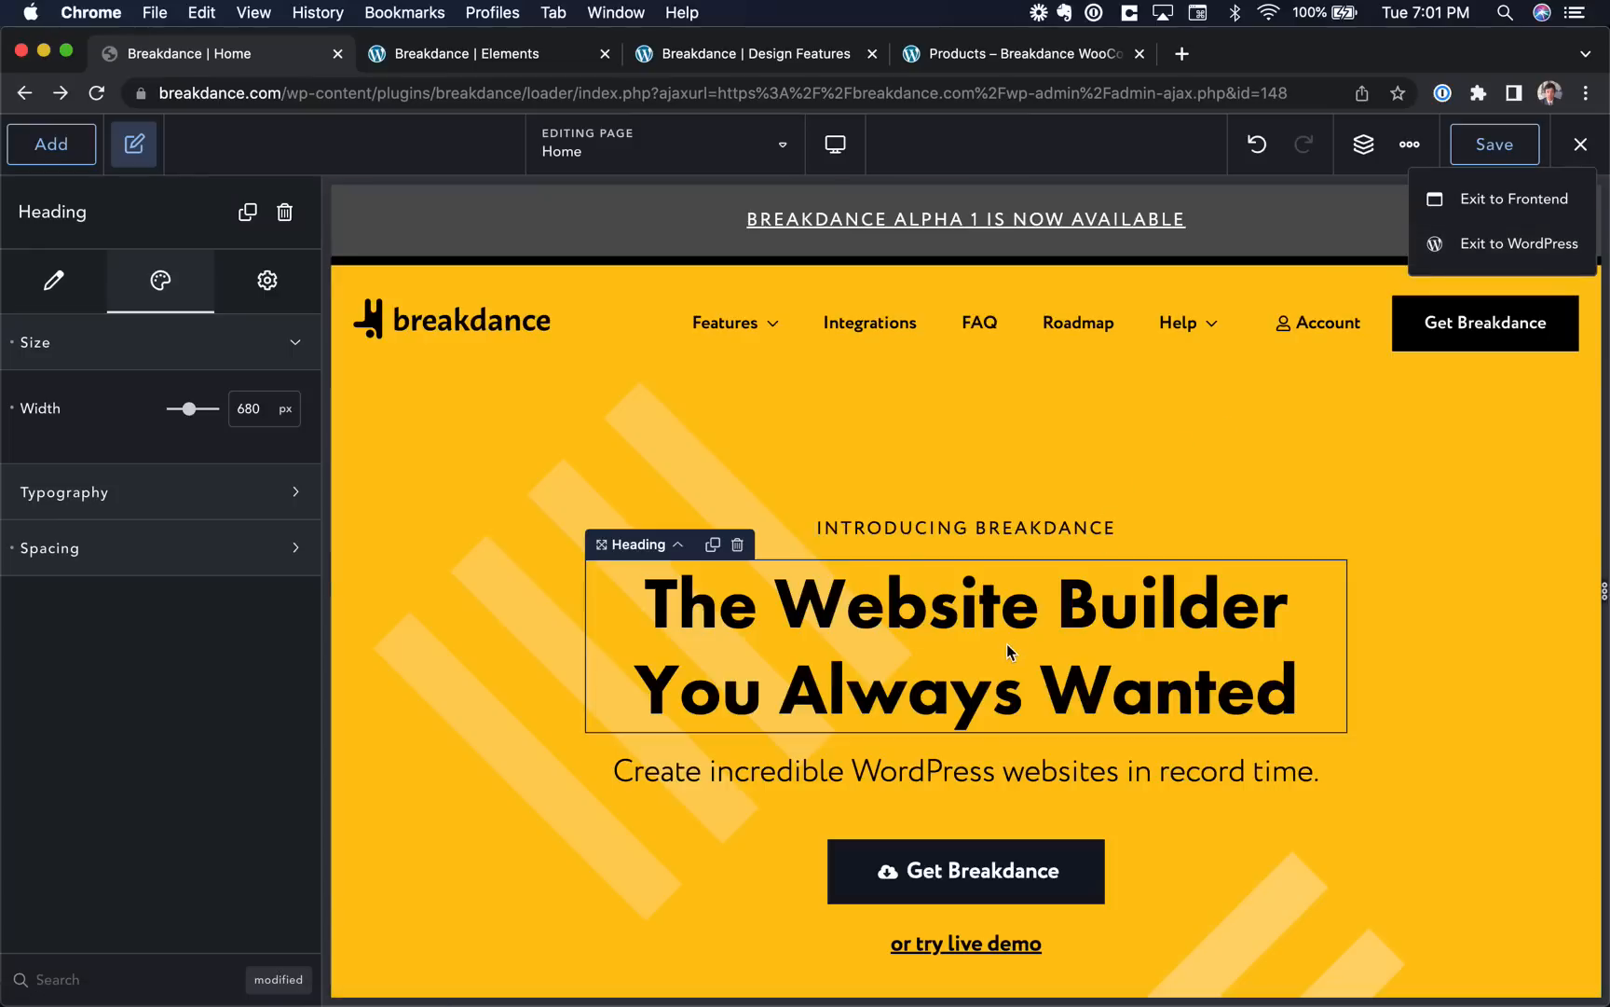
Increase the spacing below the hero heading to 63 px directly on the page.
{"action": "left_click_drag", "start_coordinate": [974, 736], "coordinate": [999, 759]}
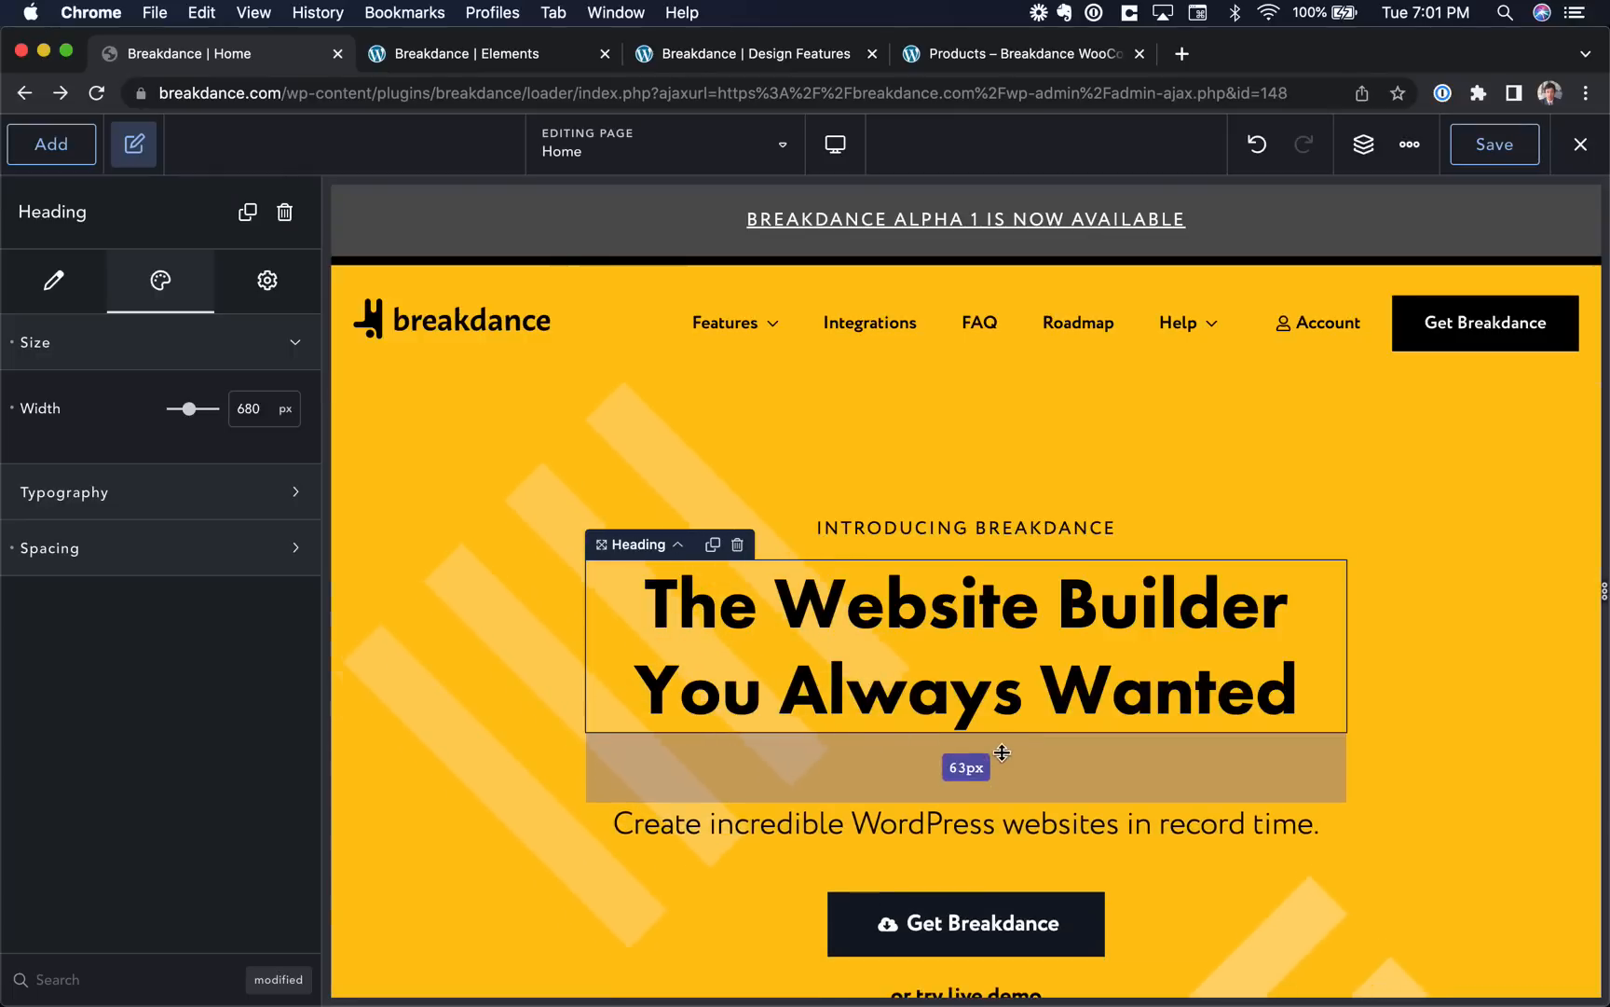
Copy the hero heading, paste a duplicate beneath it, and delete the duplicate.
{"action": "right_click", "coordinate": [897, 604]}
{"action": "left_click", "coordinate": [932, 626]}
{"action": "right_click", "coordinate": [911, 611]}
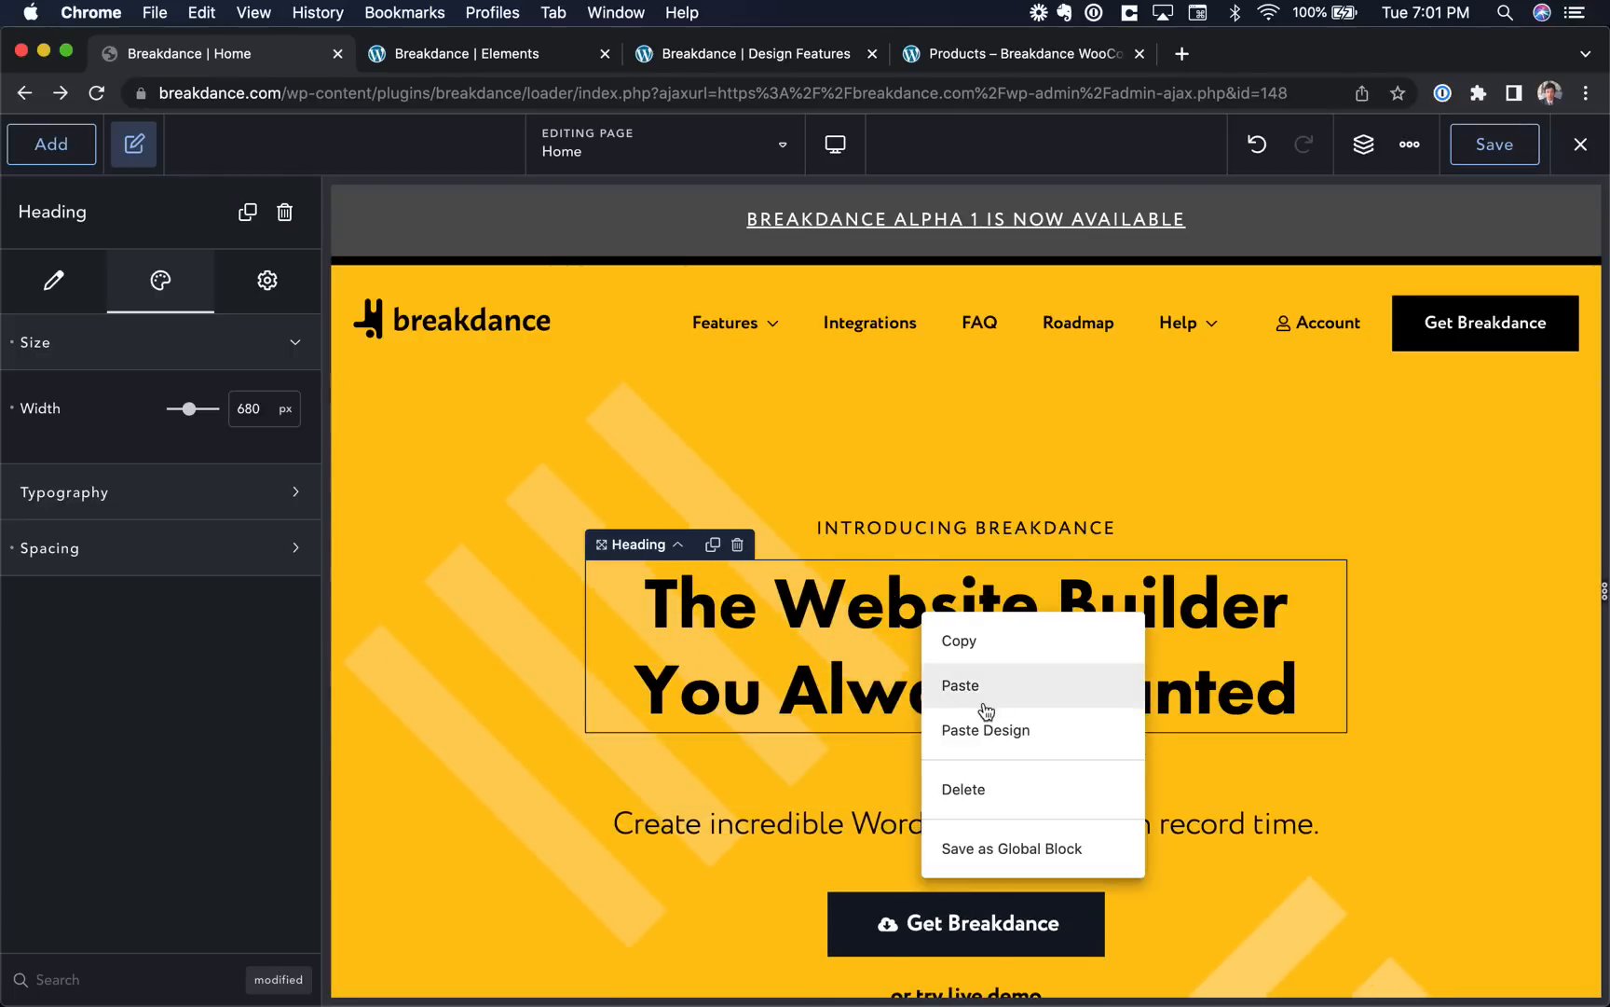
{"action": "left_click", "coordinate": [986, 701]}
{"action": "scroll", "coordinate": [986, 711], "scroll_direction": "down", "scroll_amount": 4}
{"action": "left_click", "coordinate": [943, 598]}
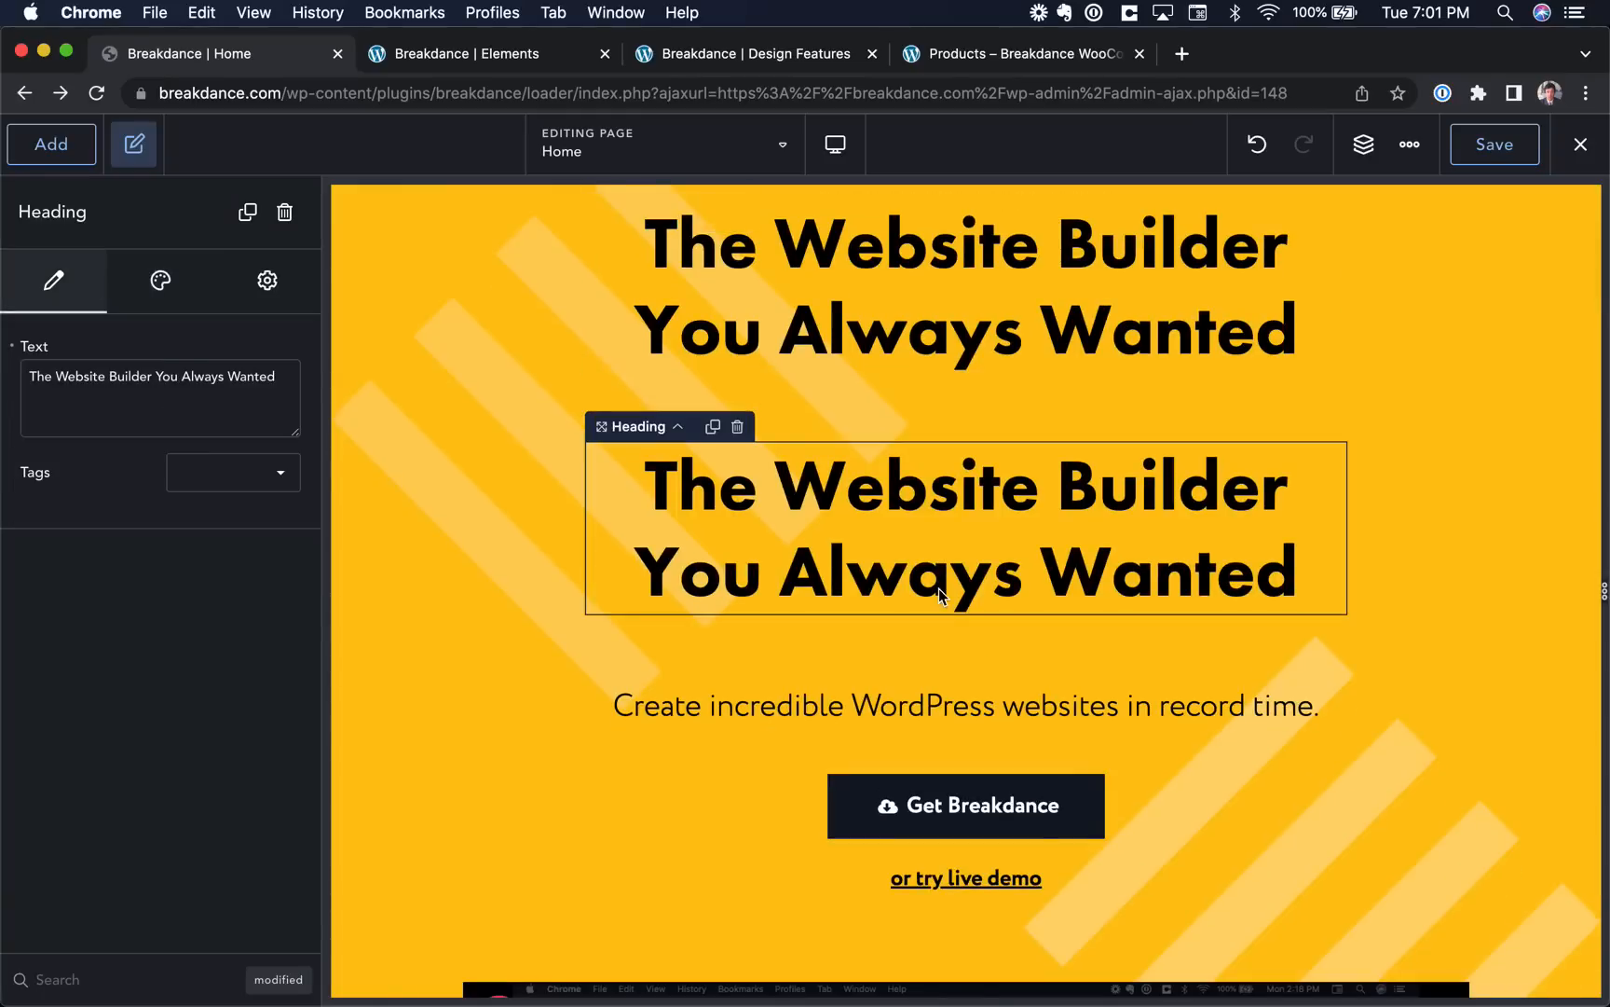
{"action": "key", "text": "Delete"}
{"action": "scroll", "coordinate": [942, 596], "scroll_direction": "up", "scroll_amount": 2}
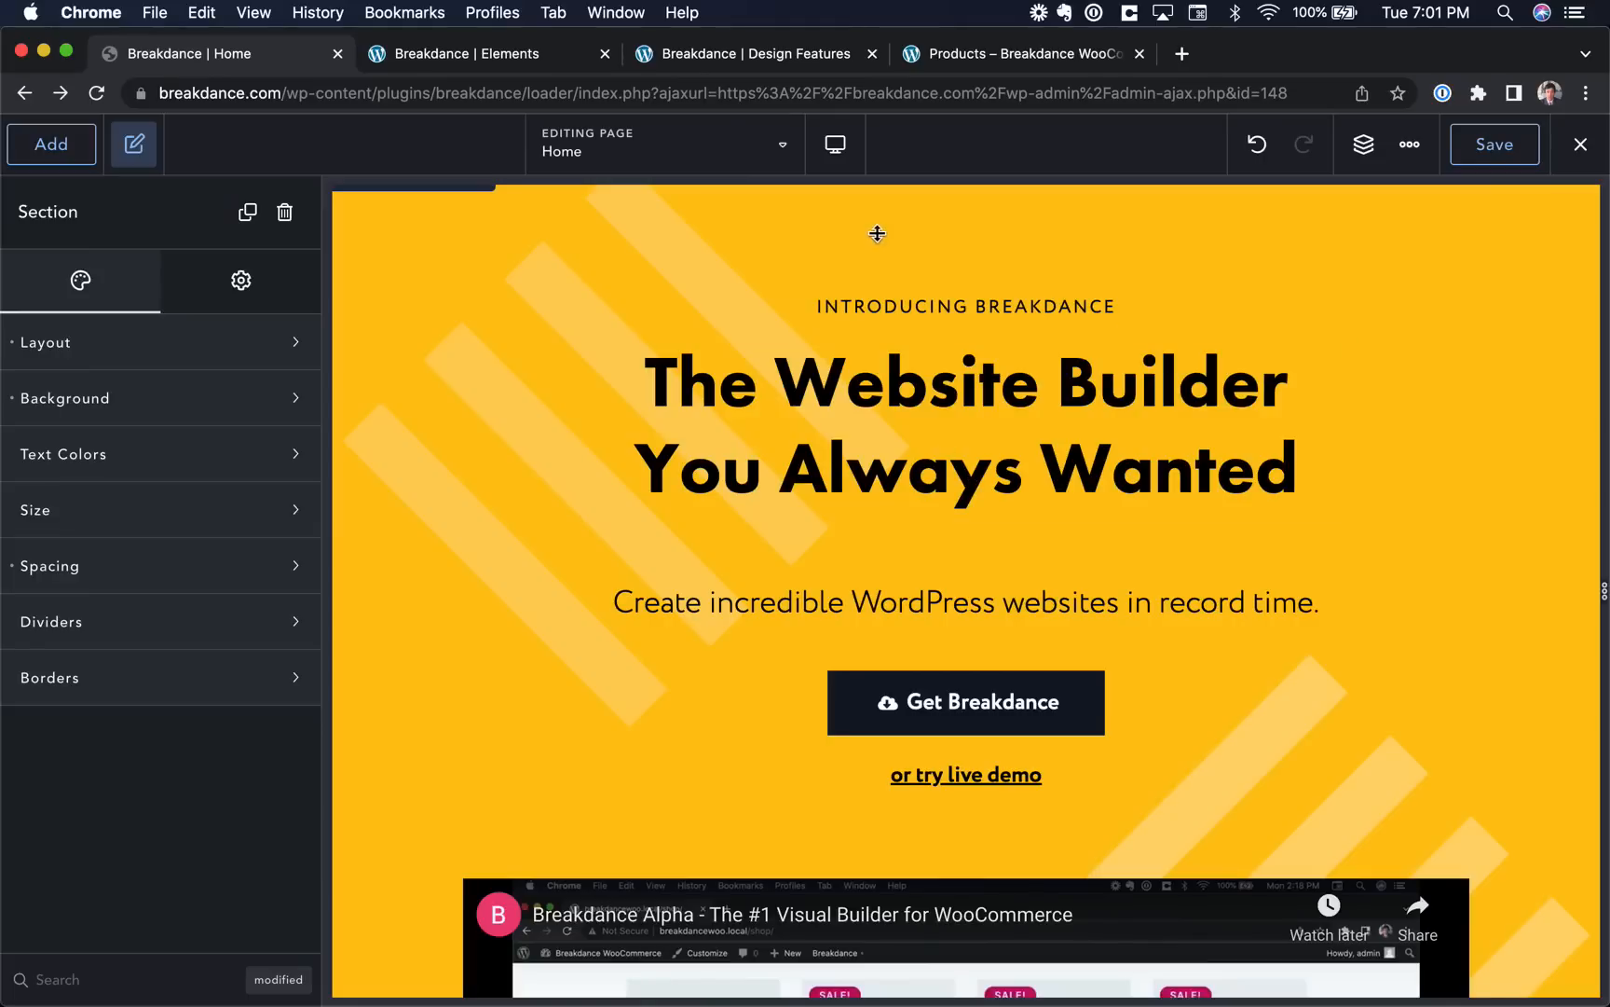
View the builder's keyboard shortcuts list with the hero heading selected, and close it.
{"action": "left_click", "coordinate": [890, 356]}
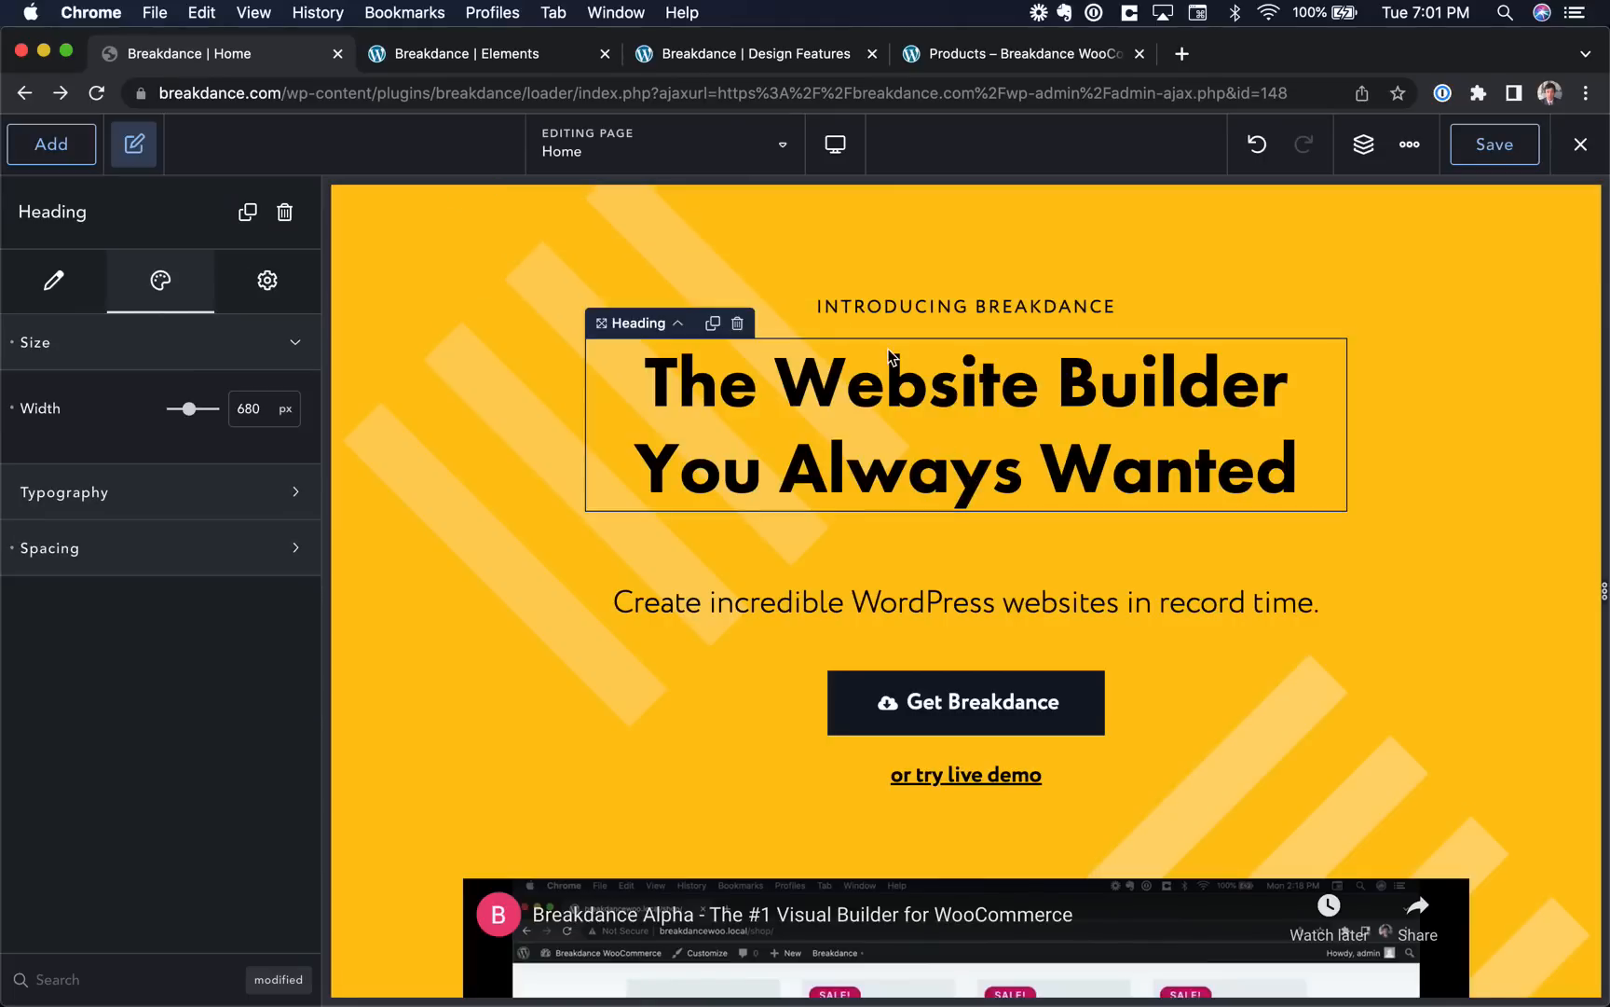
{"action": "key", "text": "super+shift+slash"}
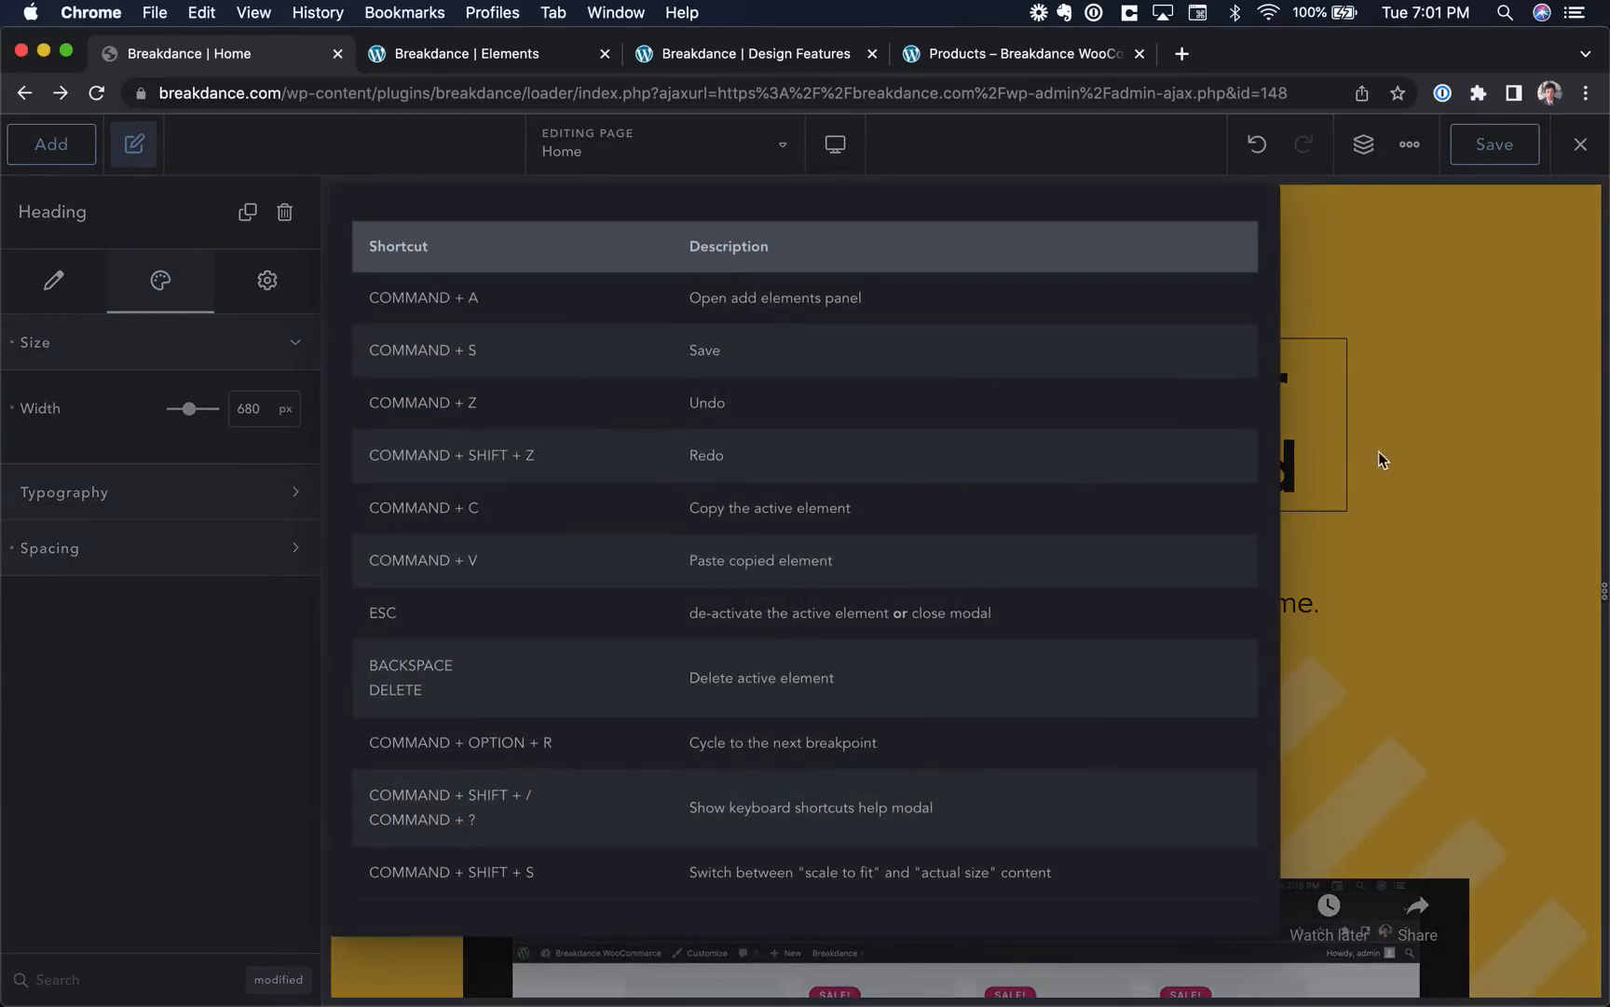
{"action": "left_click", "coordinate": [1375, 475]}
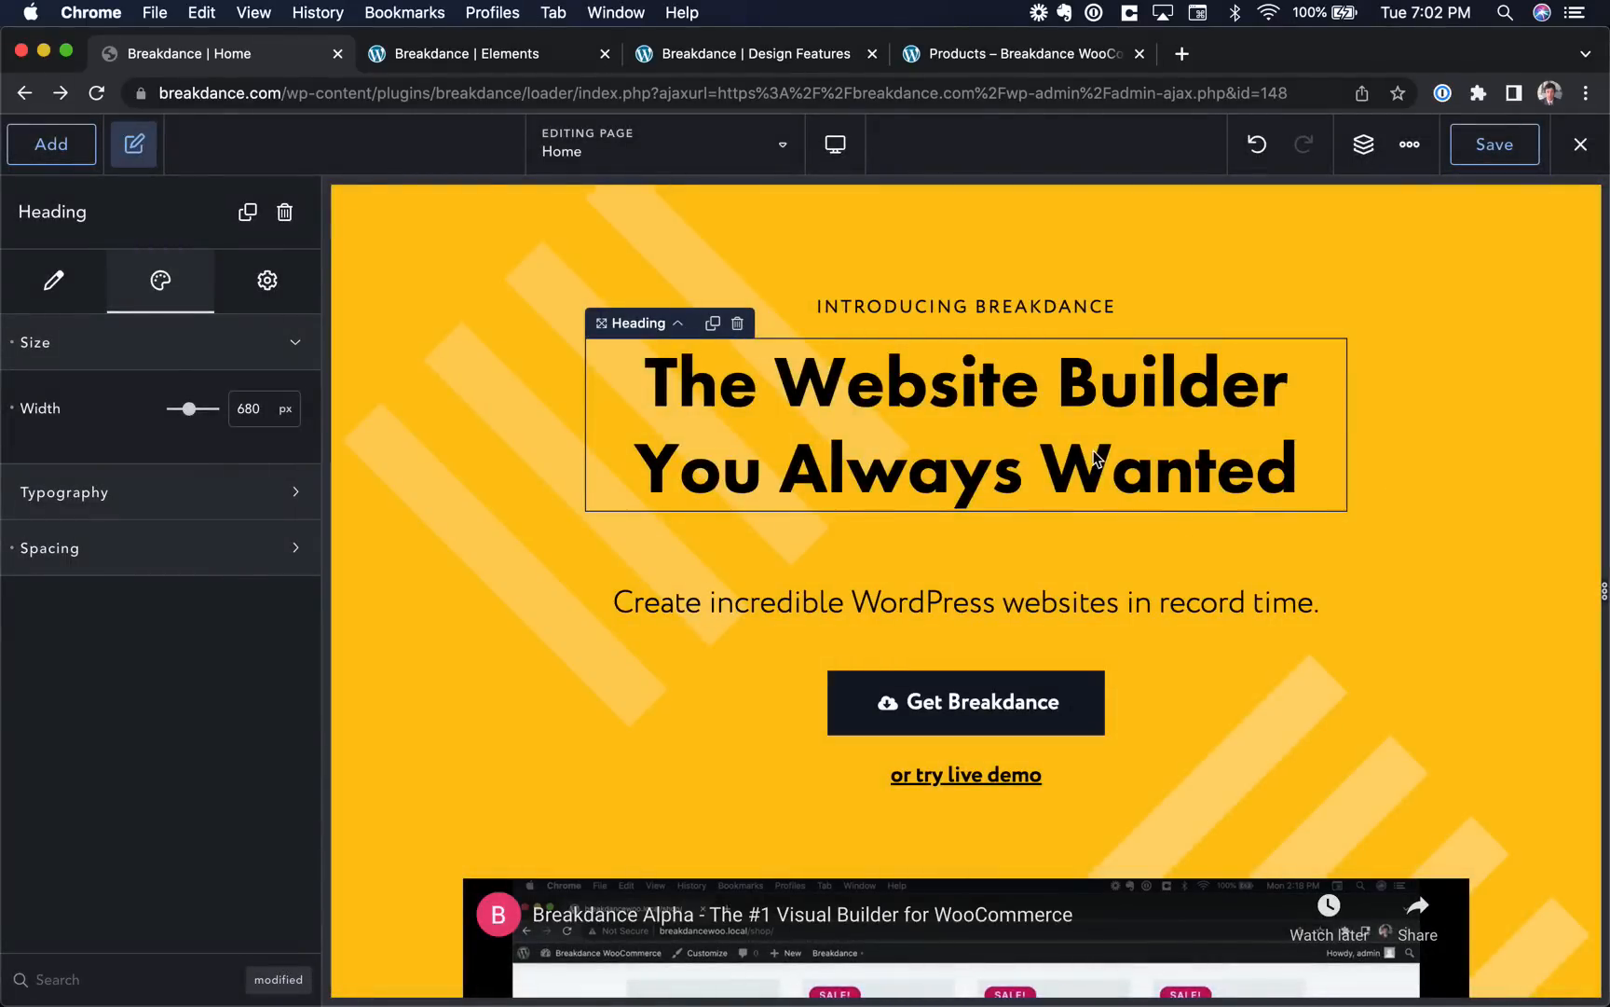
Browse the dynamic data sources available for the hero heading's text and close the list without inserting any.
{"action": "left_click", "coordinate": [53, 279]}
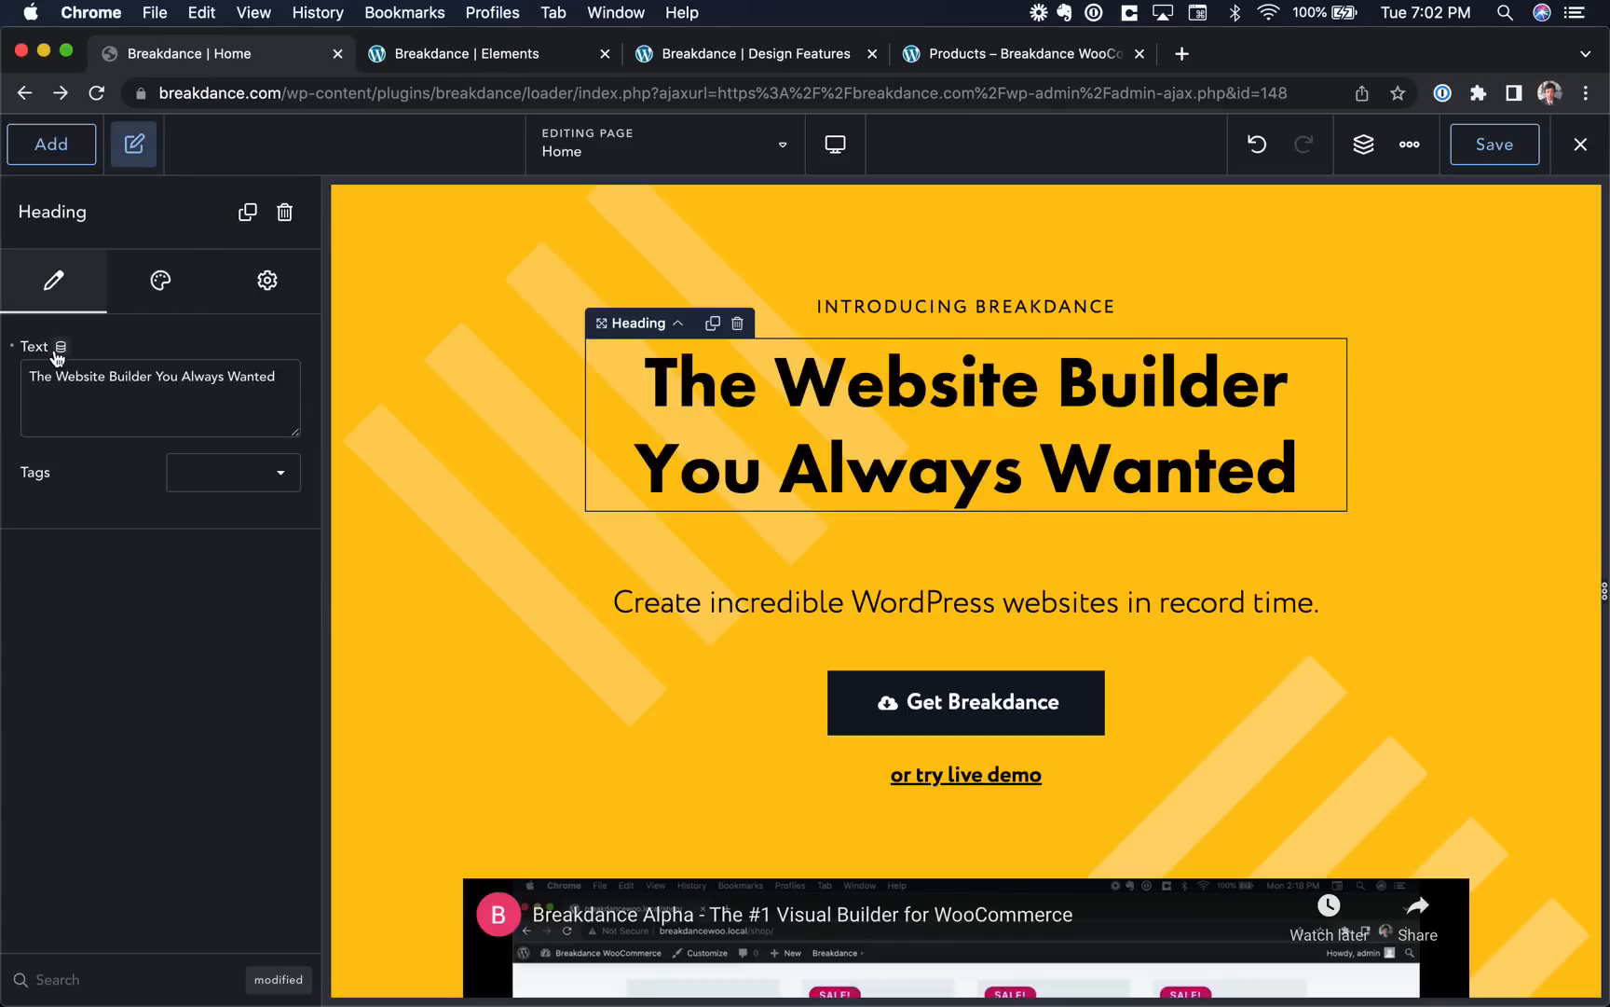
{"action": "left_click", "coordinate": [59, 346]}
{"action": "scroll", "coordinate": [739, 513], "scroll_direction": "down", "scroll_amount": 5}
{"action": "scroll", "coordinate": [741, 509], "scroll_direction": "up", "scroll_amount": 5}
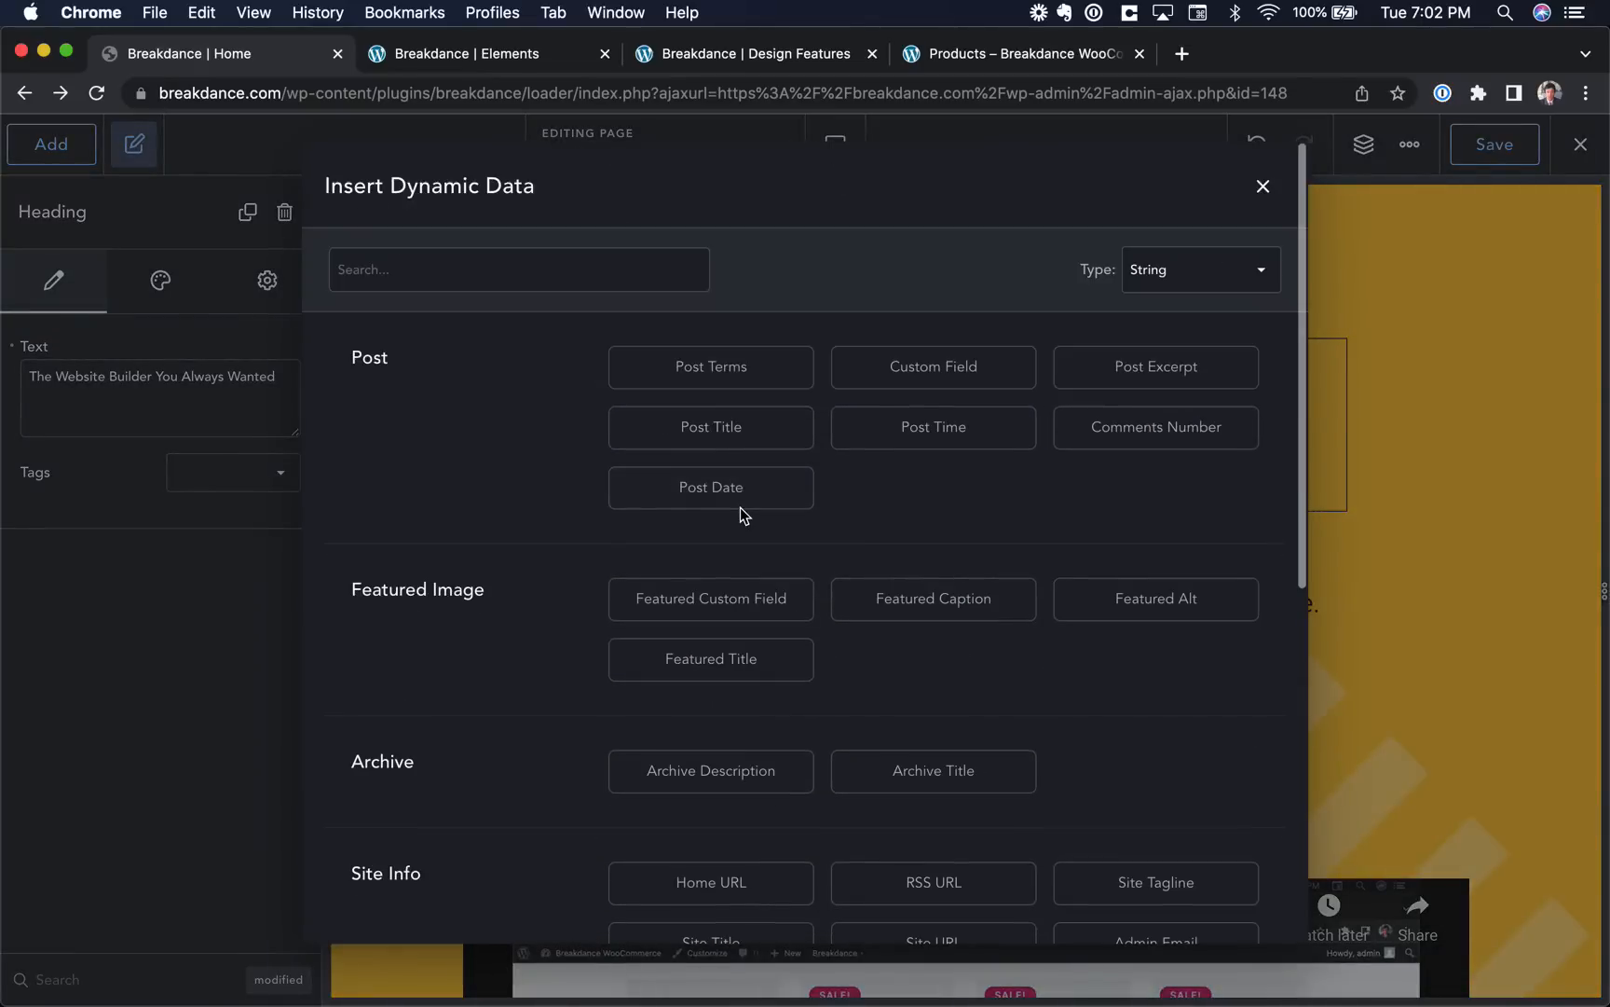
{"action": "scroll", "coordinate": [740, 507], "scroll_direction": "down", "scroll_amount": 5}
{"action": "scroll", "coordinate": [740, 507], "scroll_direction": "up", "scroll_amount": 5}
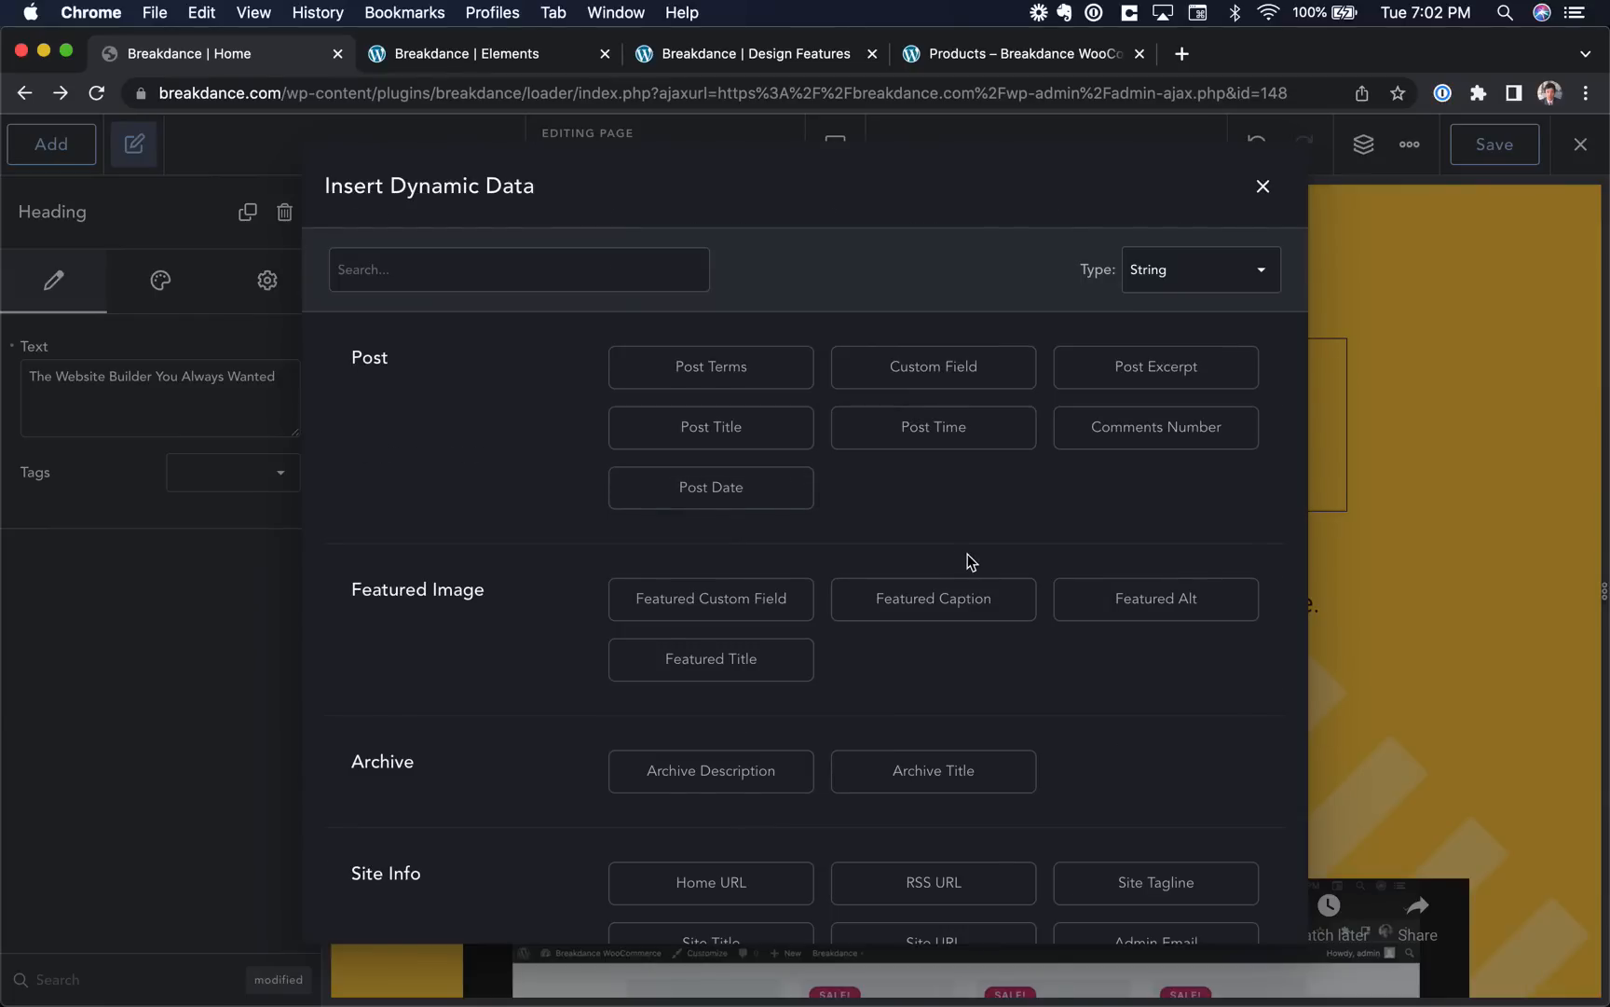
{"action": "scroll", "coordinate": [967, 554], "scroll_direction": "down", "scroll_amount": 3}
{"action": "scroll", "coordinate": [968, 553], "scroll_direction": "up", "scroll_amount": 3}
{"action": "left_click", "coordinate": [67, 550]}
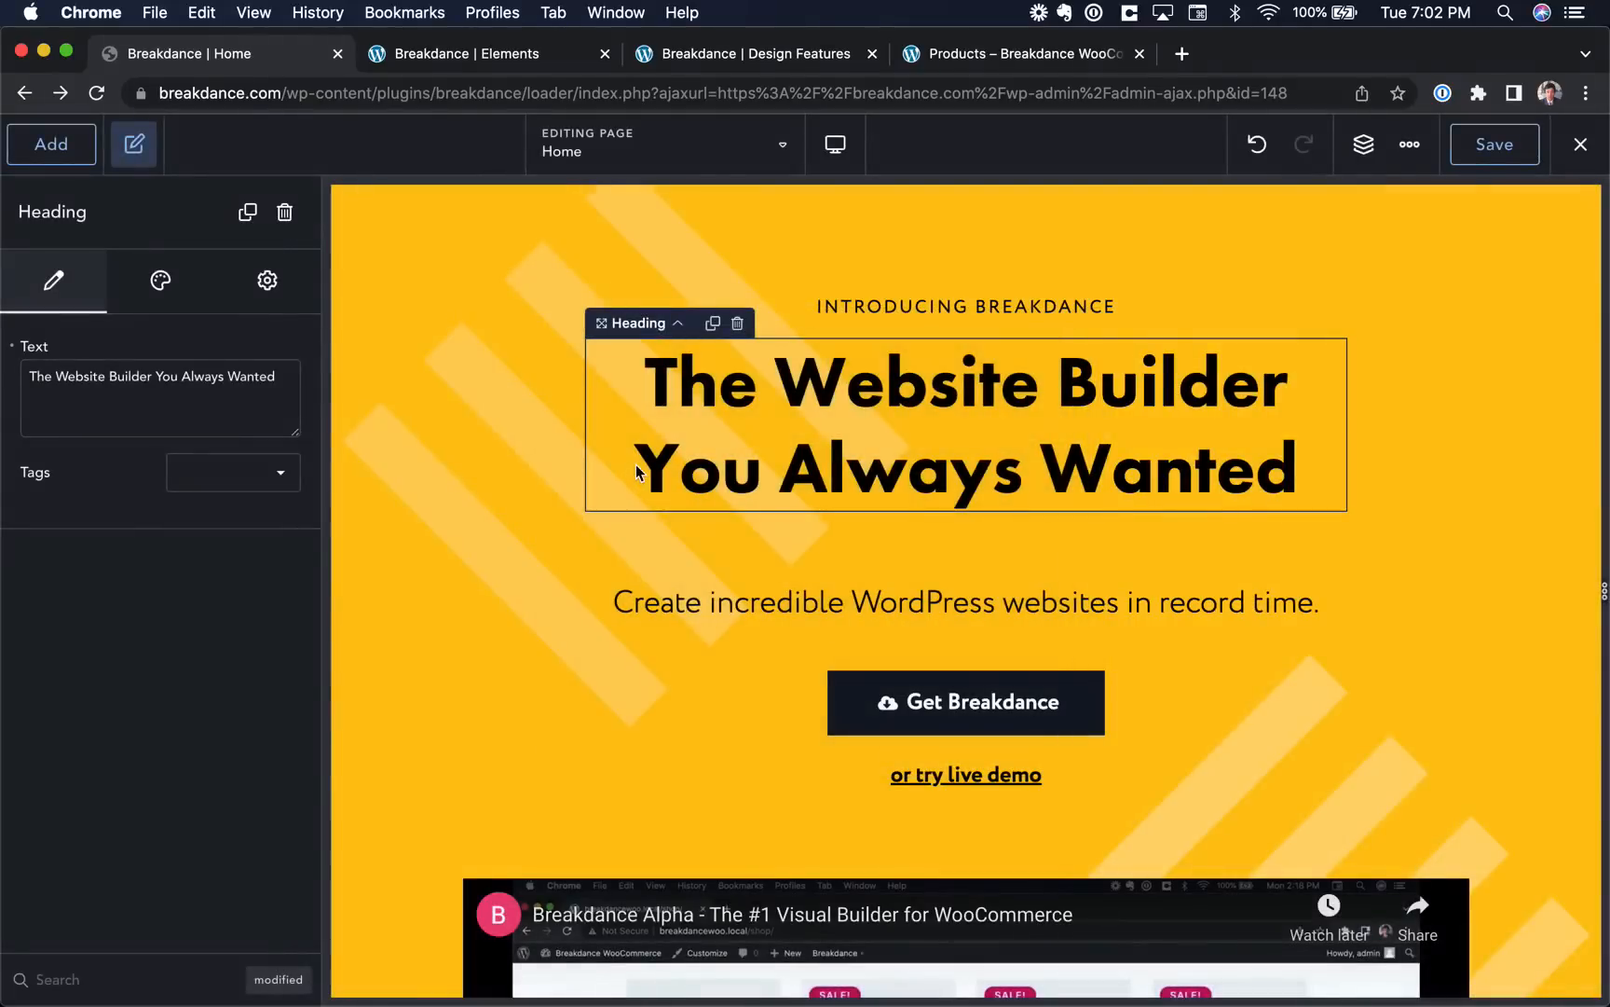
Reset the hero heading's width, undo the reset, and reselect the heading.
{"action": "left_click", "coordinate": [161, 291]}
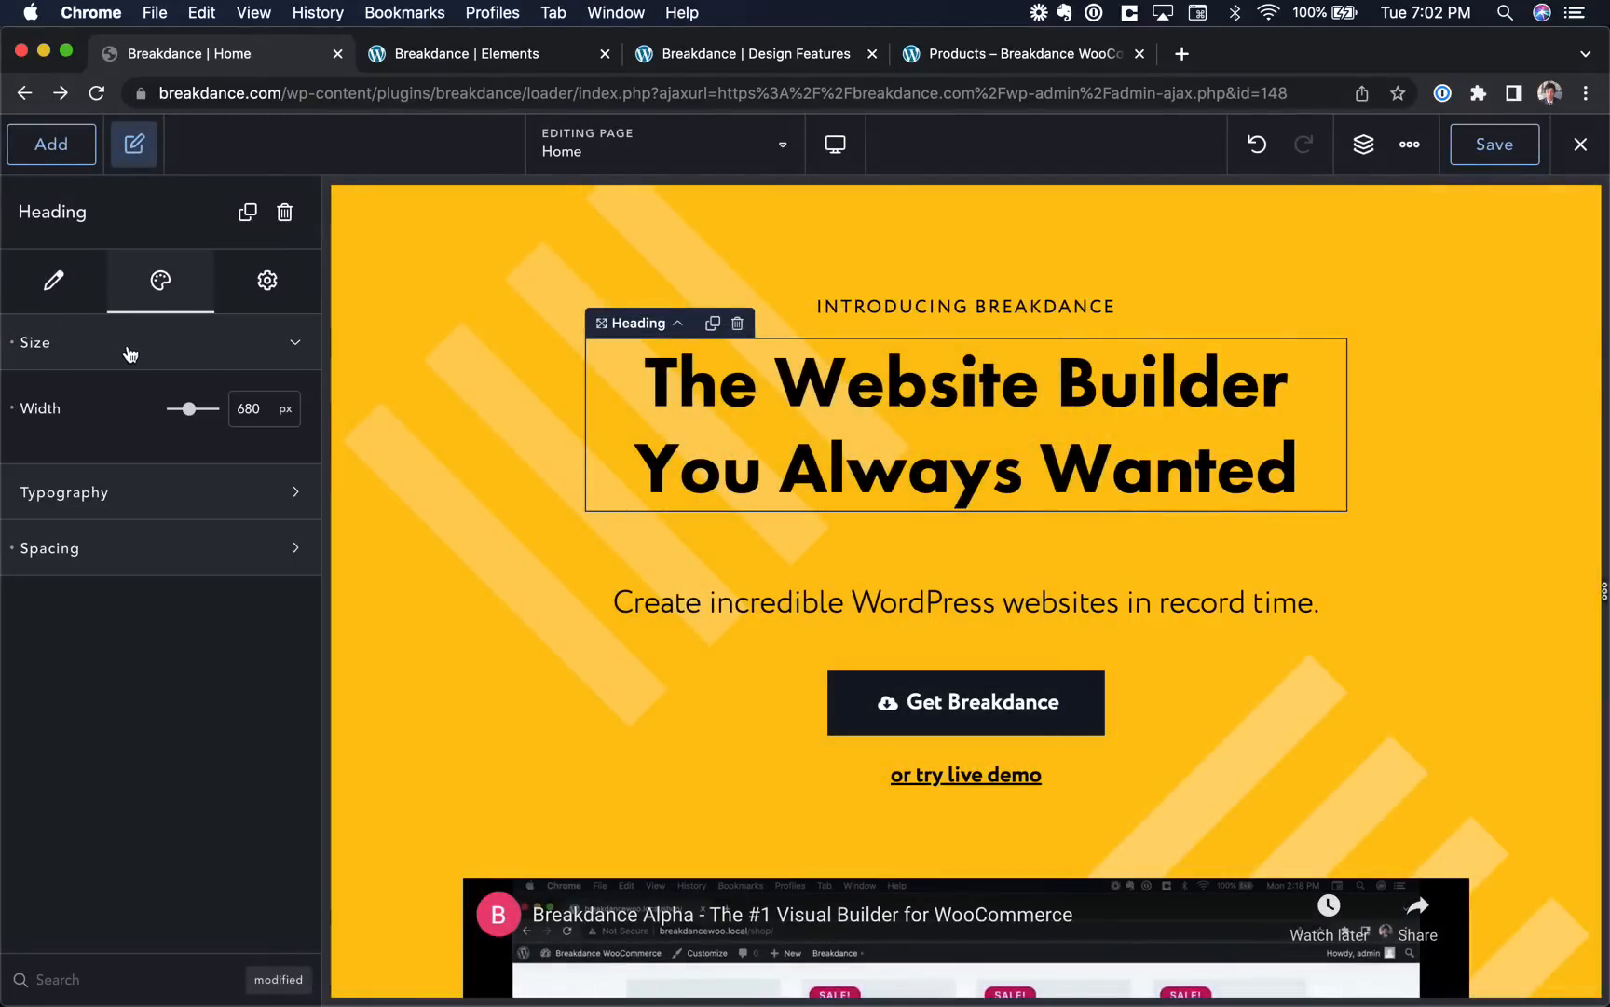
{"action": "left_click", "coordinate": [12, 344]}
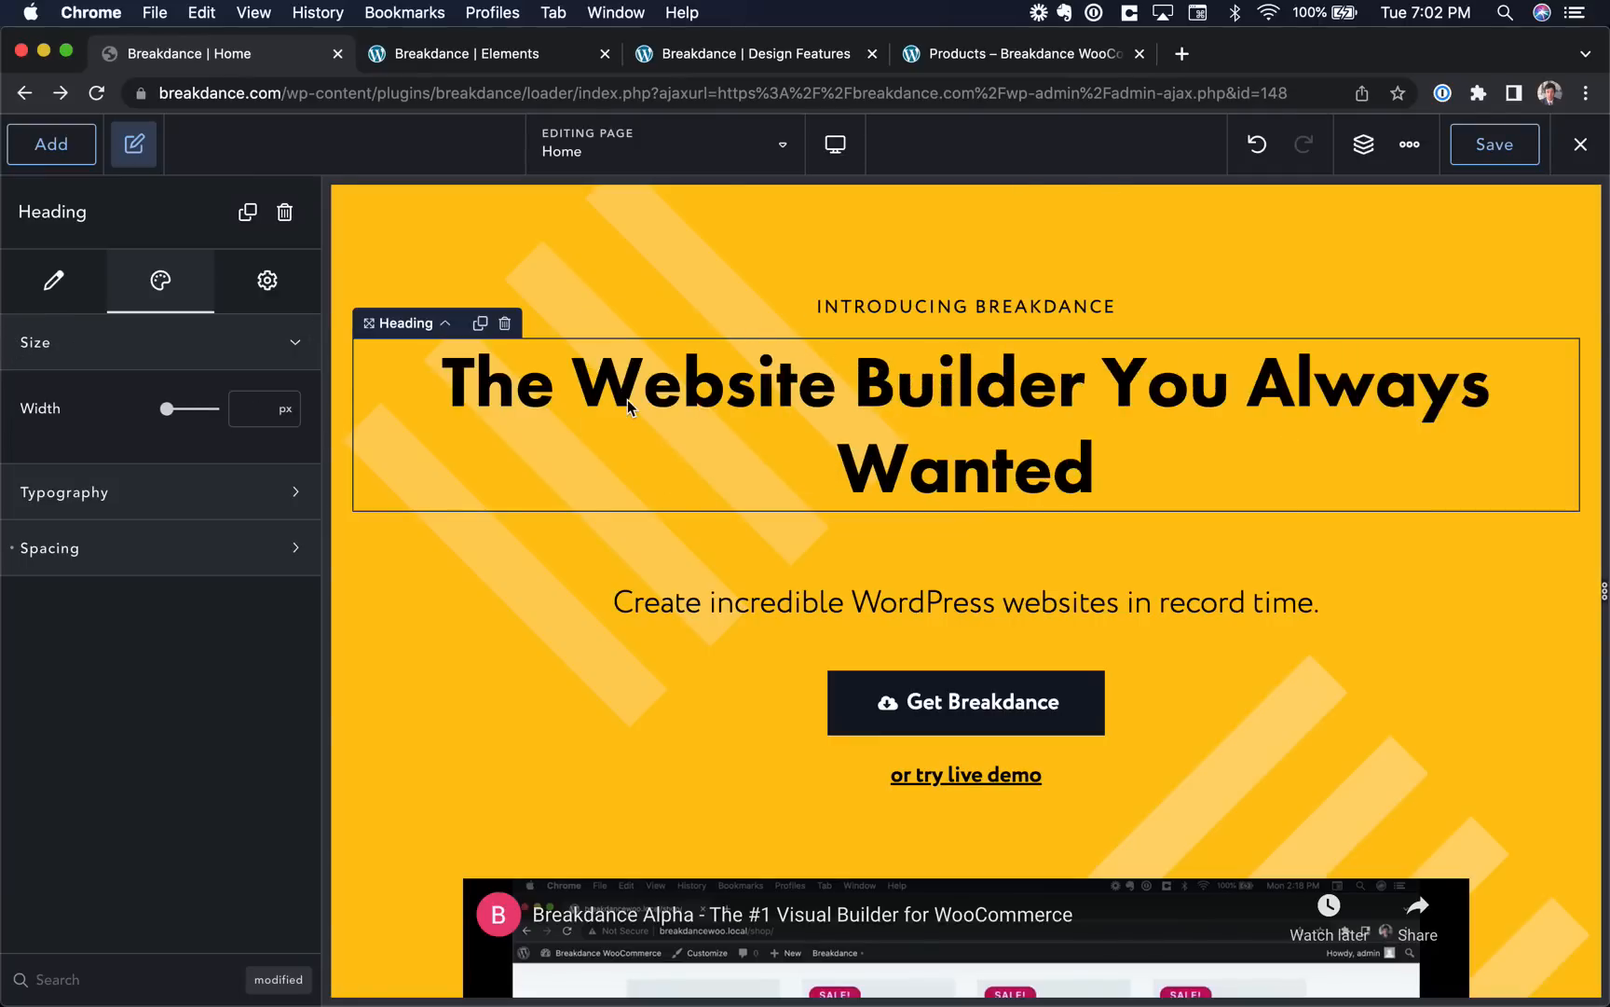
{"action": "key", "text": "super+z"}
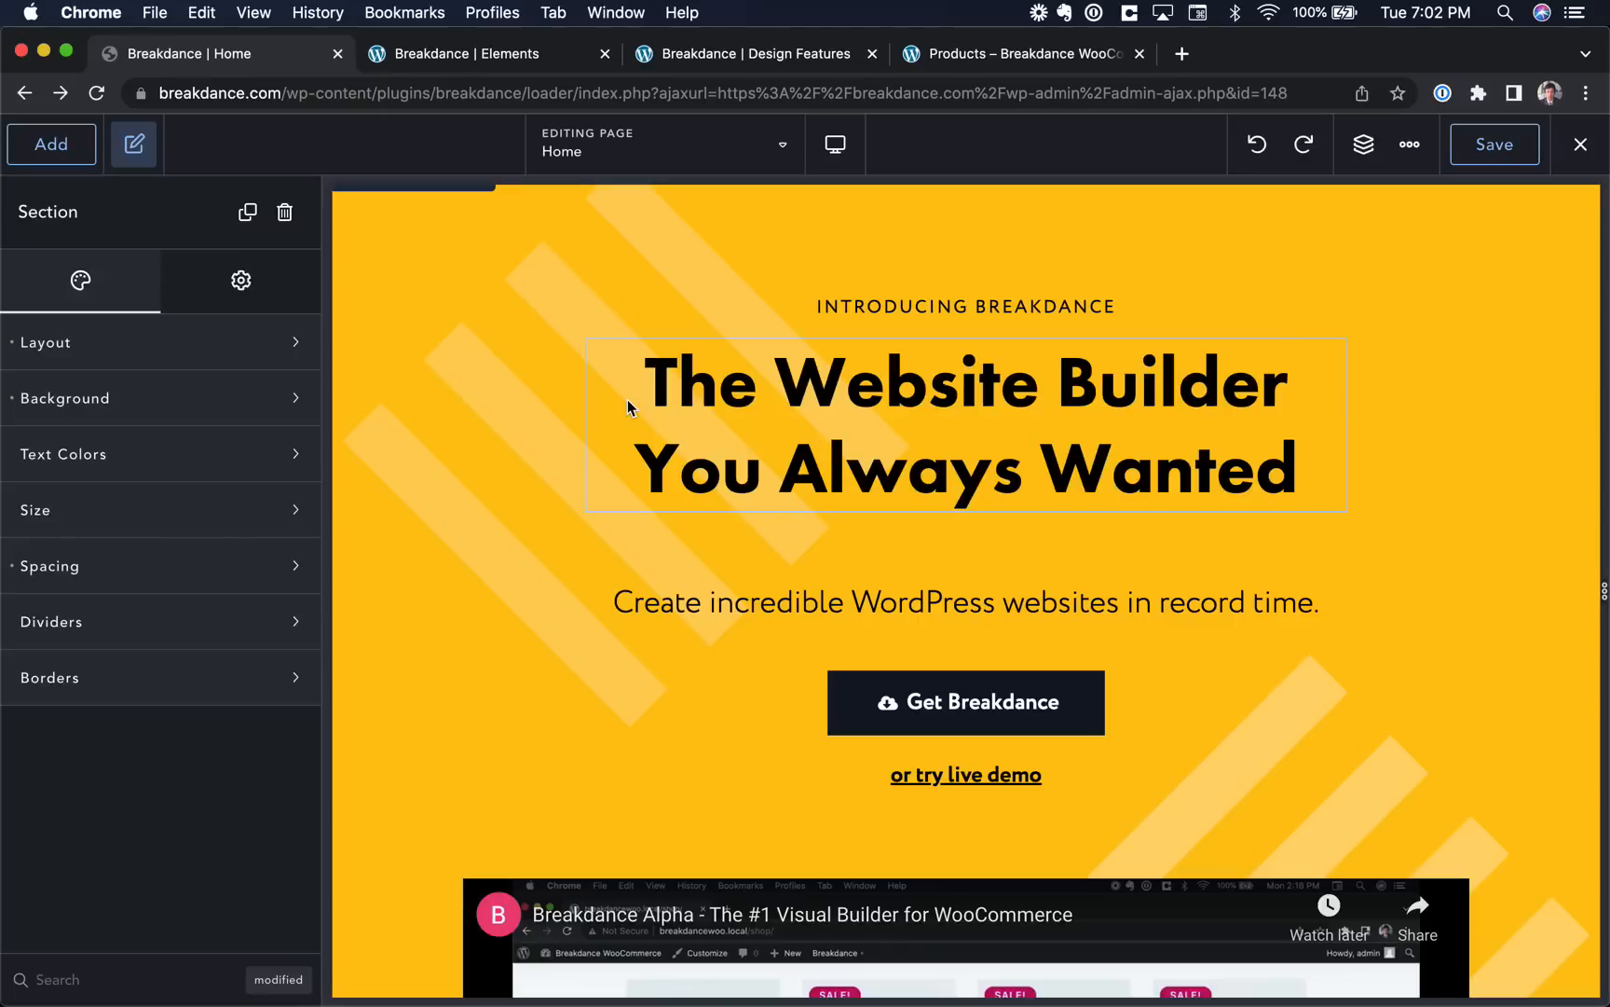
{"action": "left_click", "coordinate": [703, 424]}
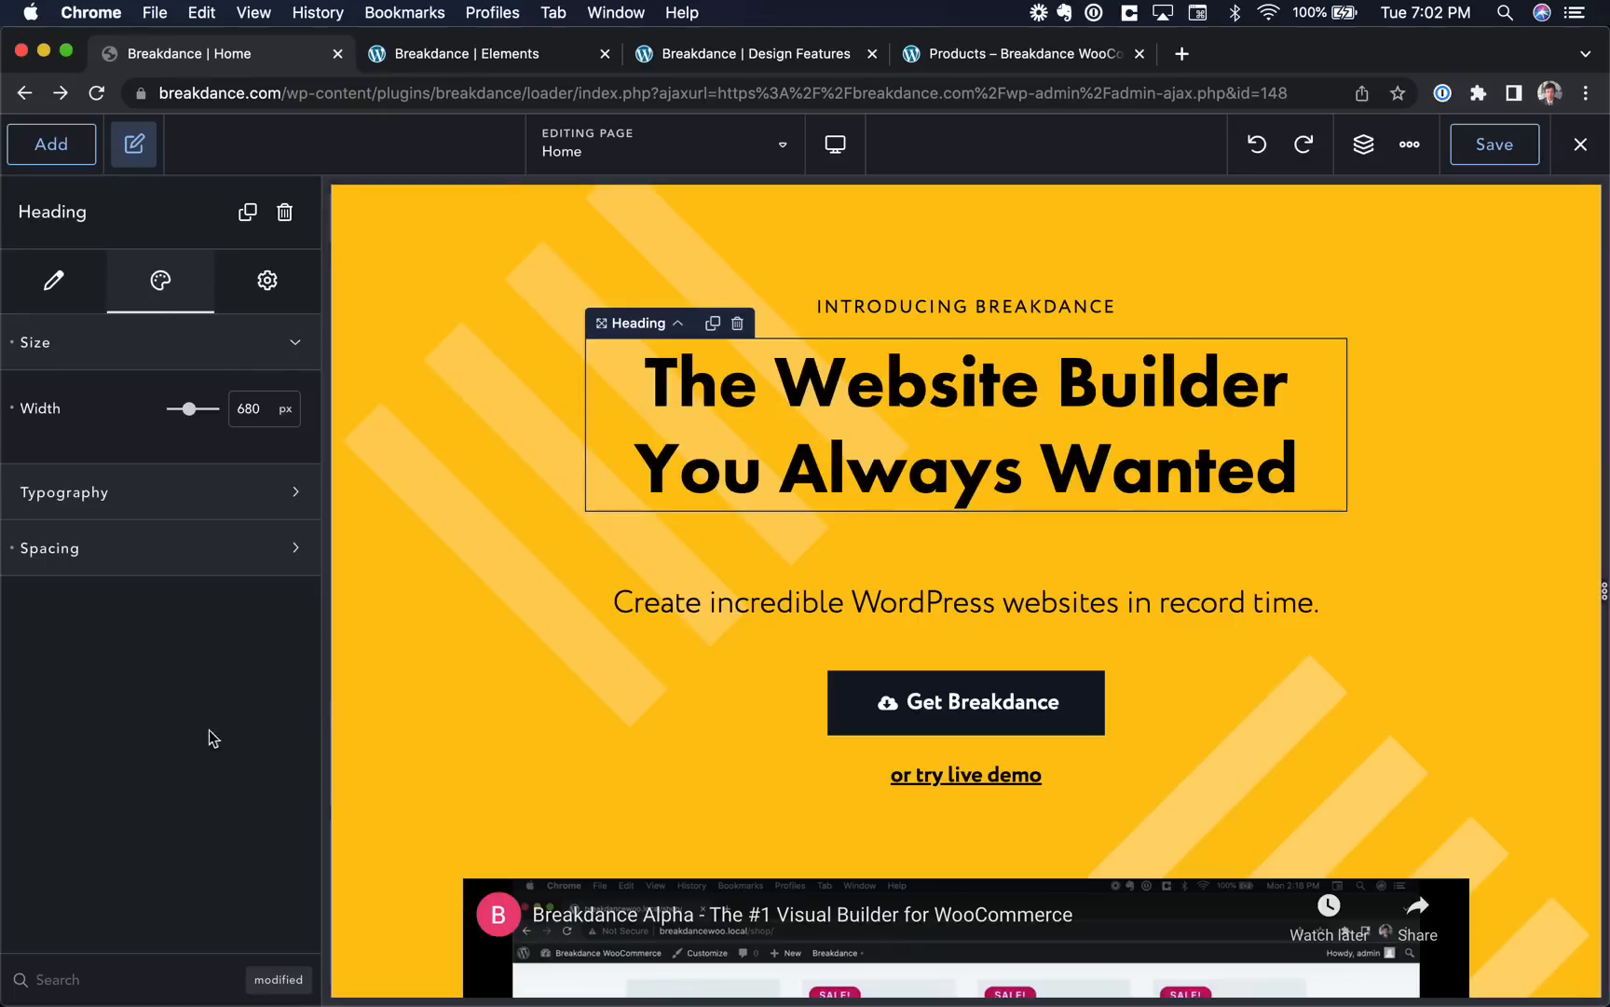
Filter the heading's settings to only the modified ones, remove the filter, and search the settings for "back" before clearing the search.
{"action": "left_click", "coordinate": [278, 982]}
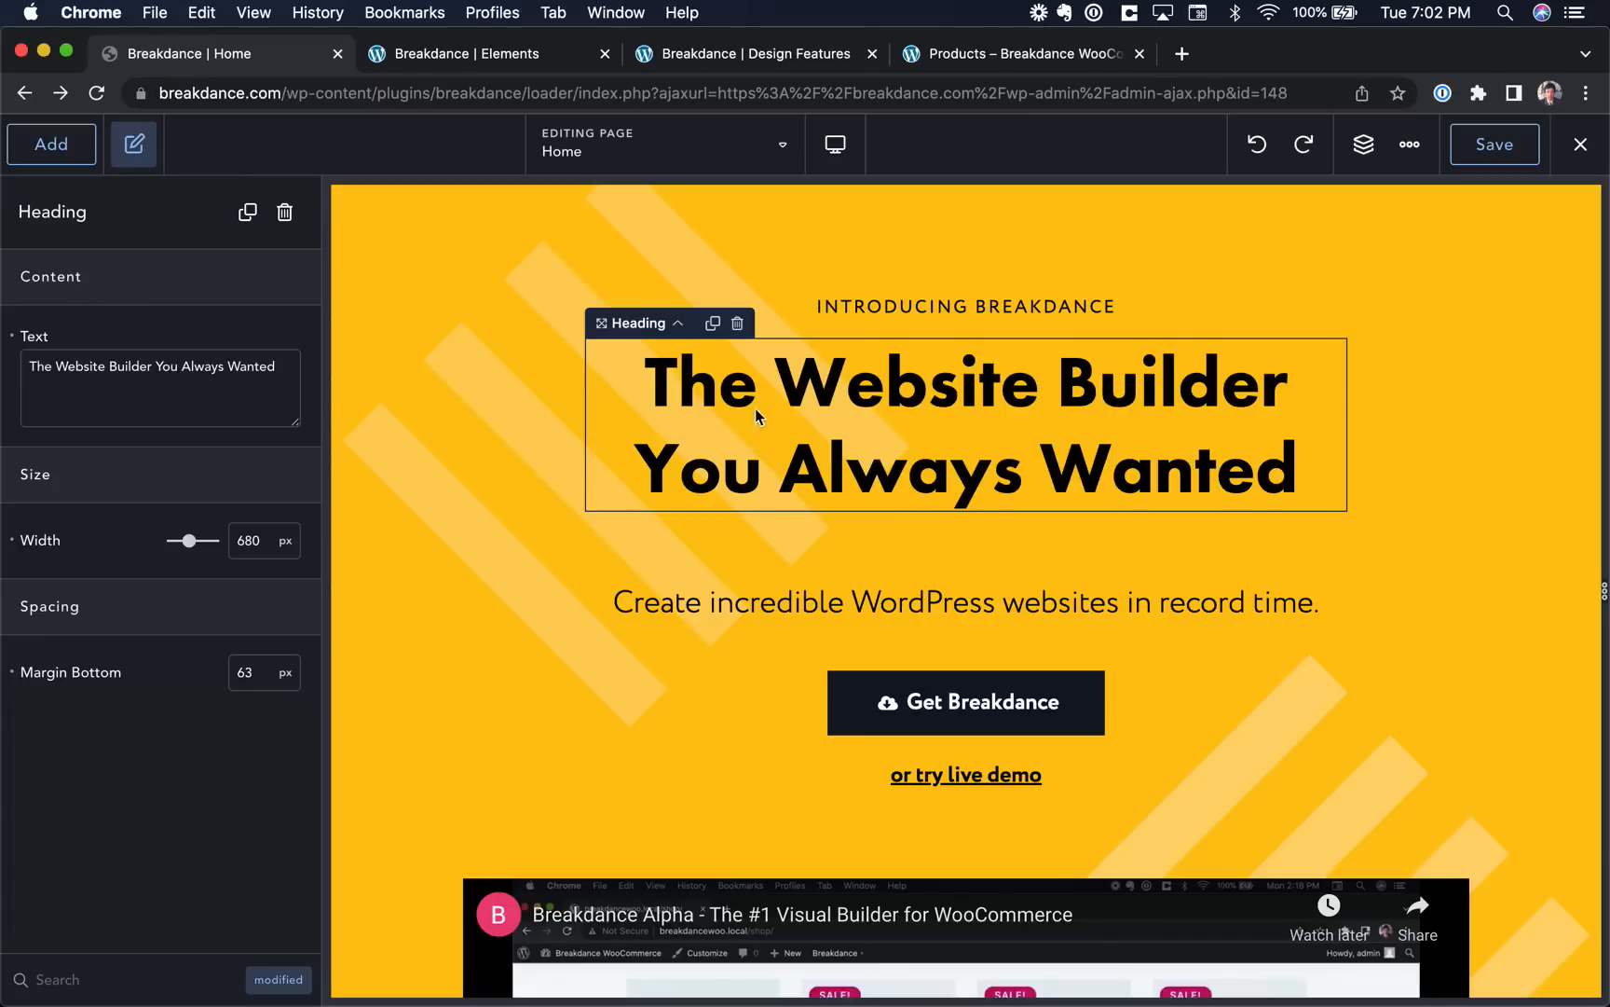
{"action": "left_click", "coordinate": [278, 980]}
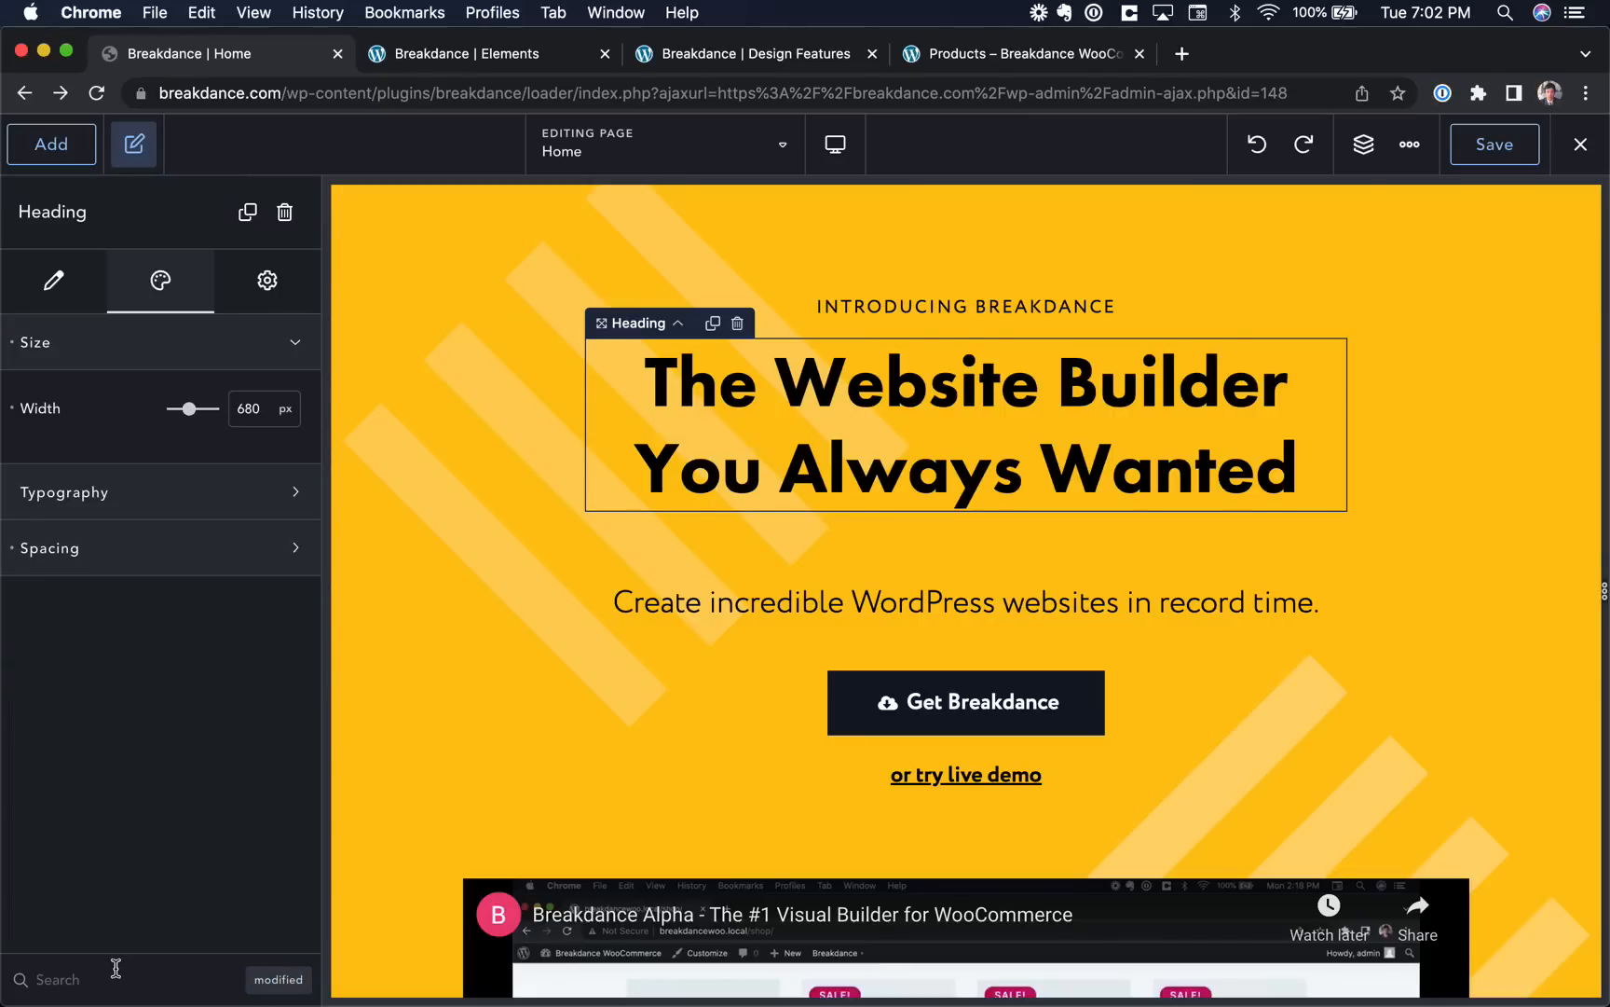
{"action": "type", "text": "back"}
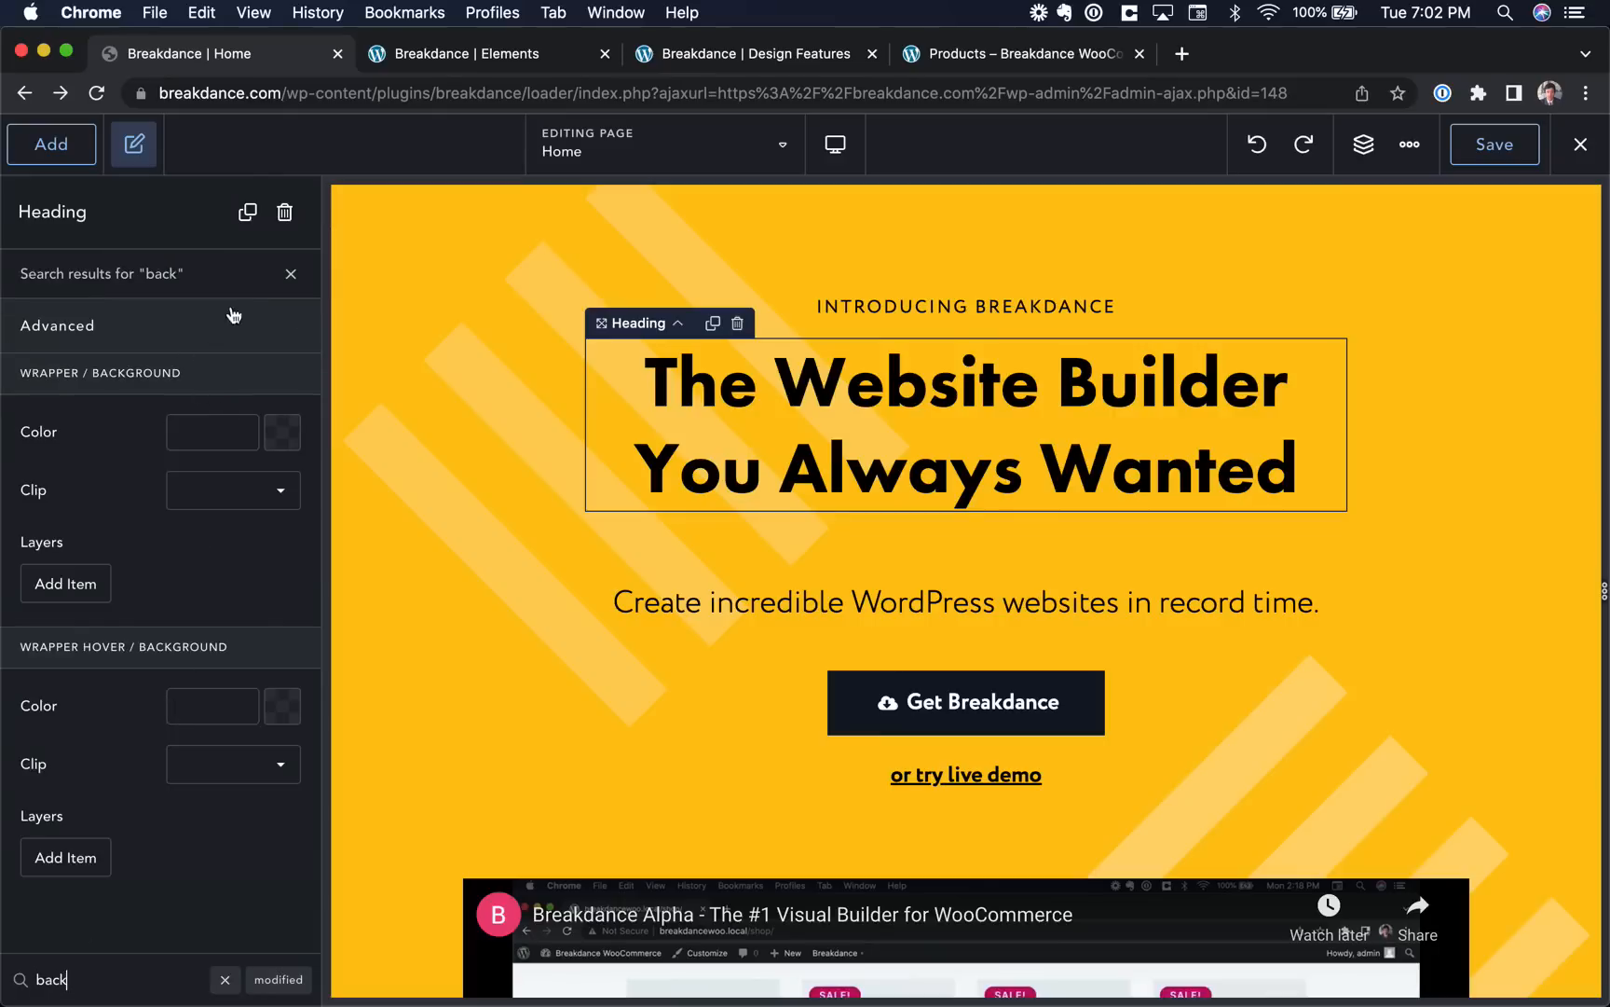
{"action": "left_click", "coordinate": [292, 276]}
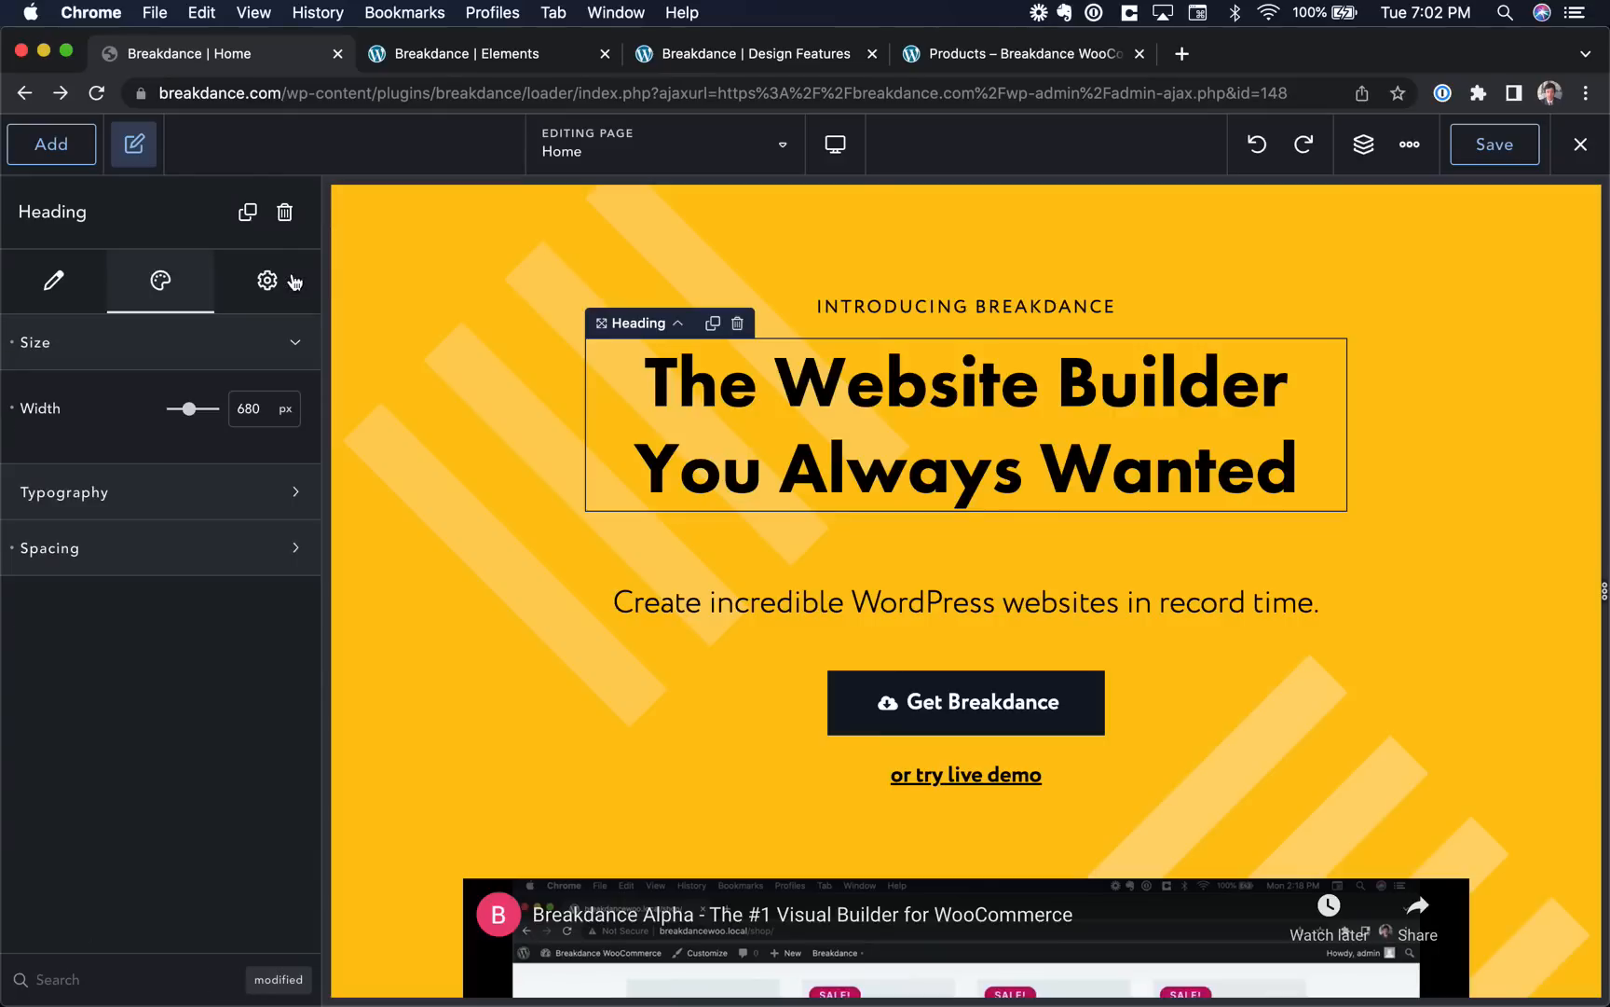
Examine the heading's Advanced settings, including the existing classes and the Wrapper and Wrapper Hover options.
{"action": "left_click", "coordinate": [289, 297]}
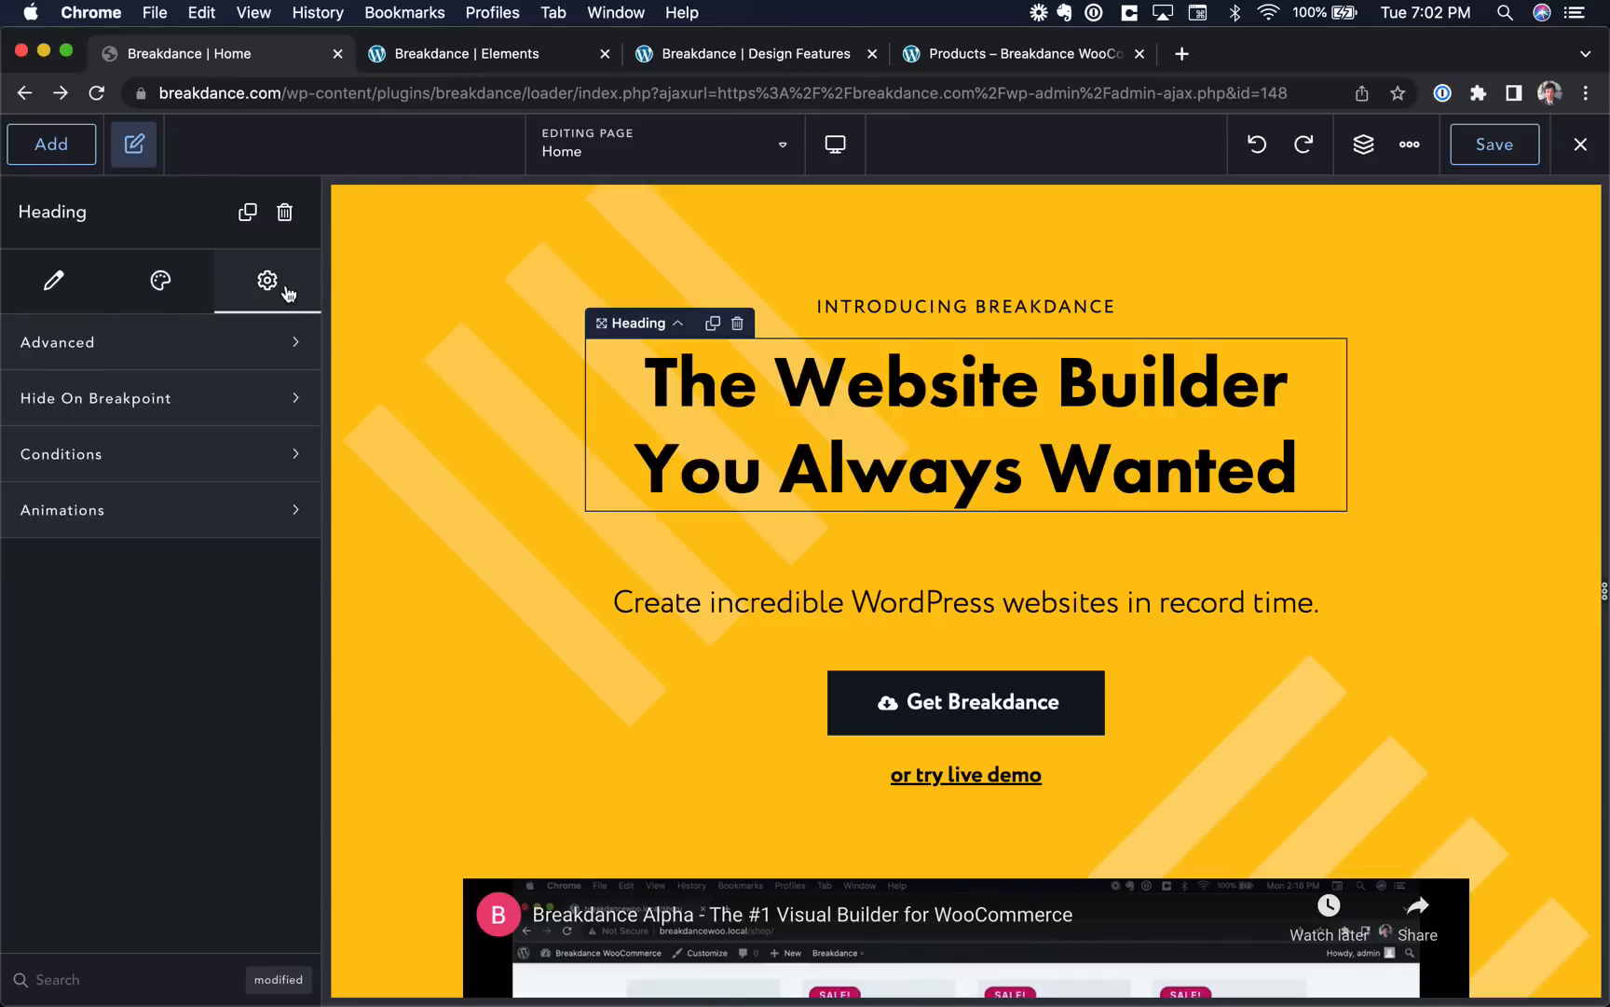
{"action": "left_click", "coordinate": [236, 340]}
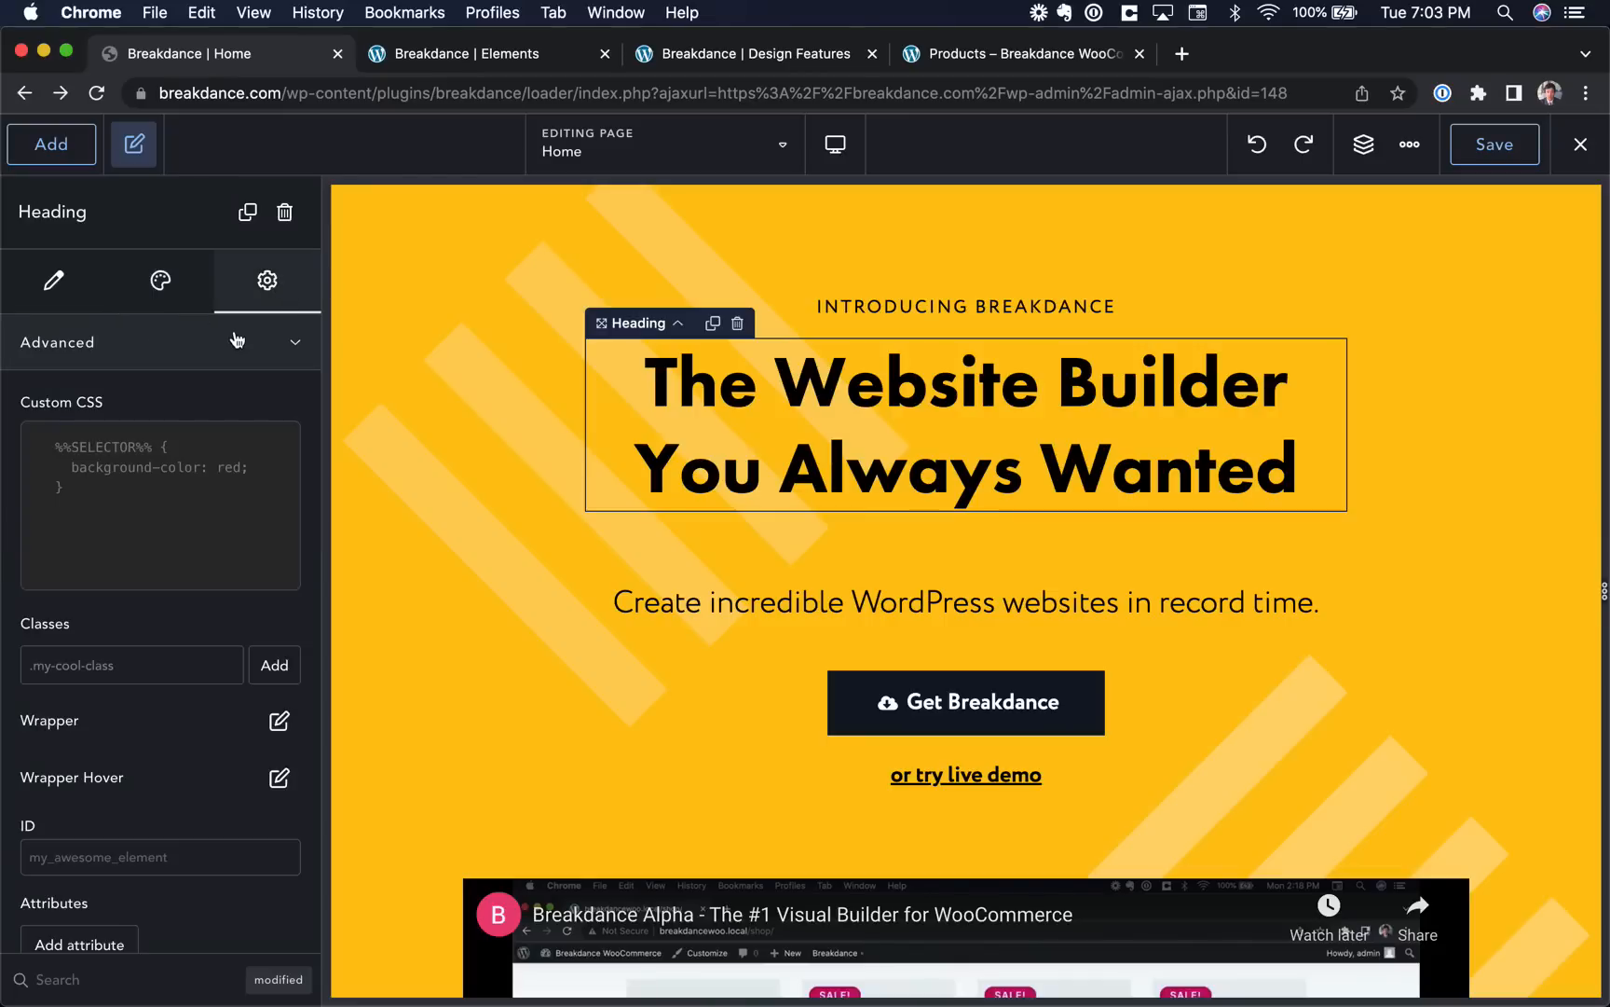
{"action": "scroll", "coordinate": [128, 527], "scroll_direction": "down", "scroll_amount": 2}
{"action": "left_click", "coordinate": [108, 569]}
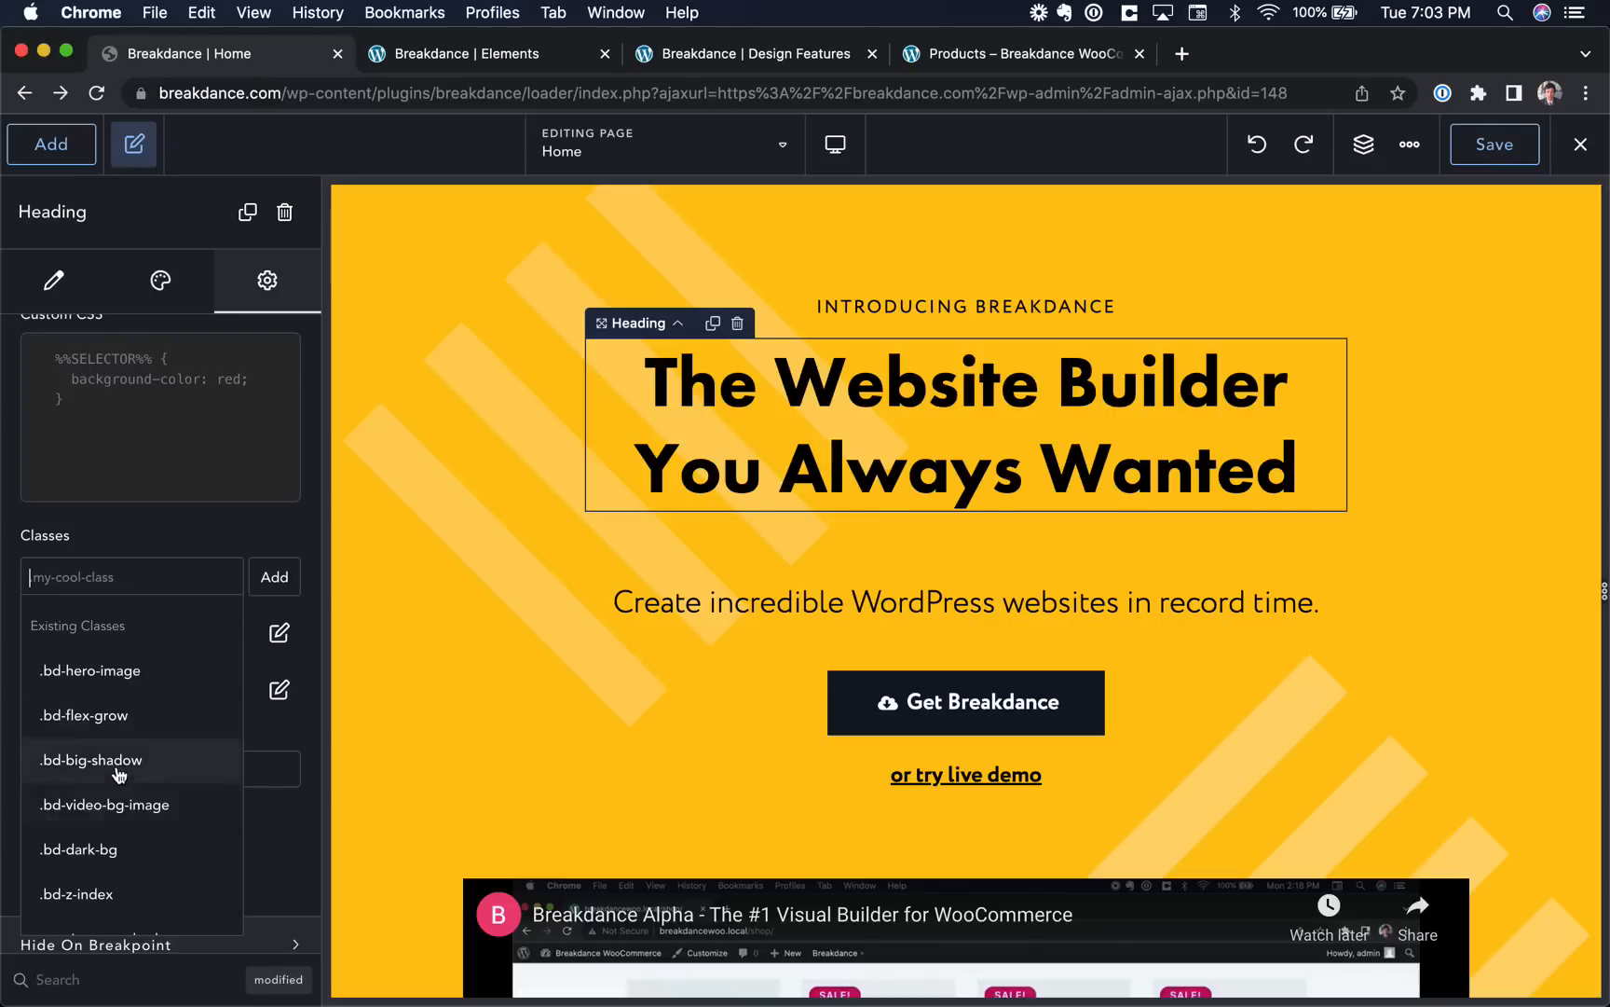
{"action": "scroll", "coordinate": [117, 769], "scroll_direction": "down", "scroll_amount": 1}
{"action": "left_click", "coordinate": [161, 540]}
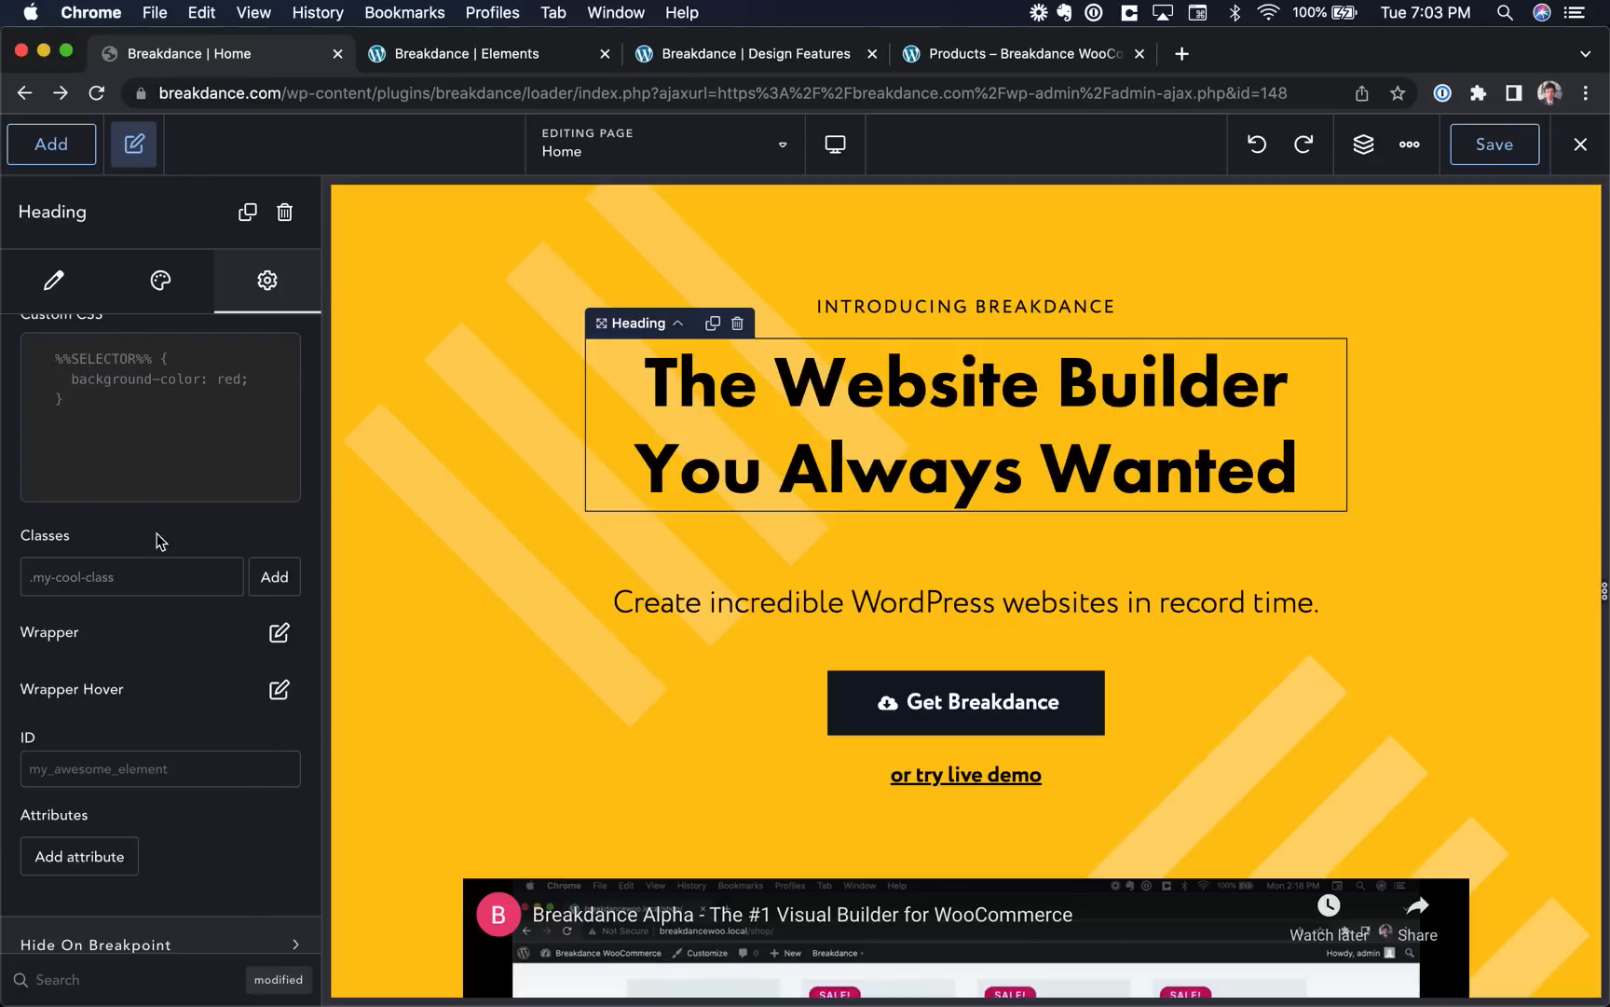
{"action": "left_click", "coordinate": [278, 637]}
{"action": "left_click", "coordinate": [283, 566]}
{"action": "left_click", "coordinate": [277, 688]}
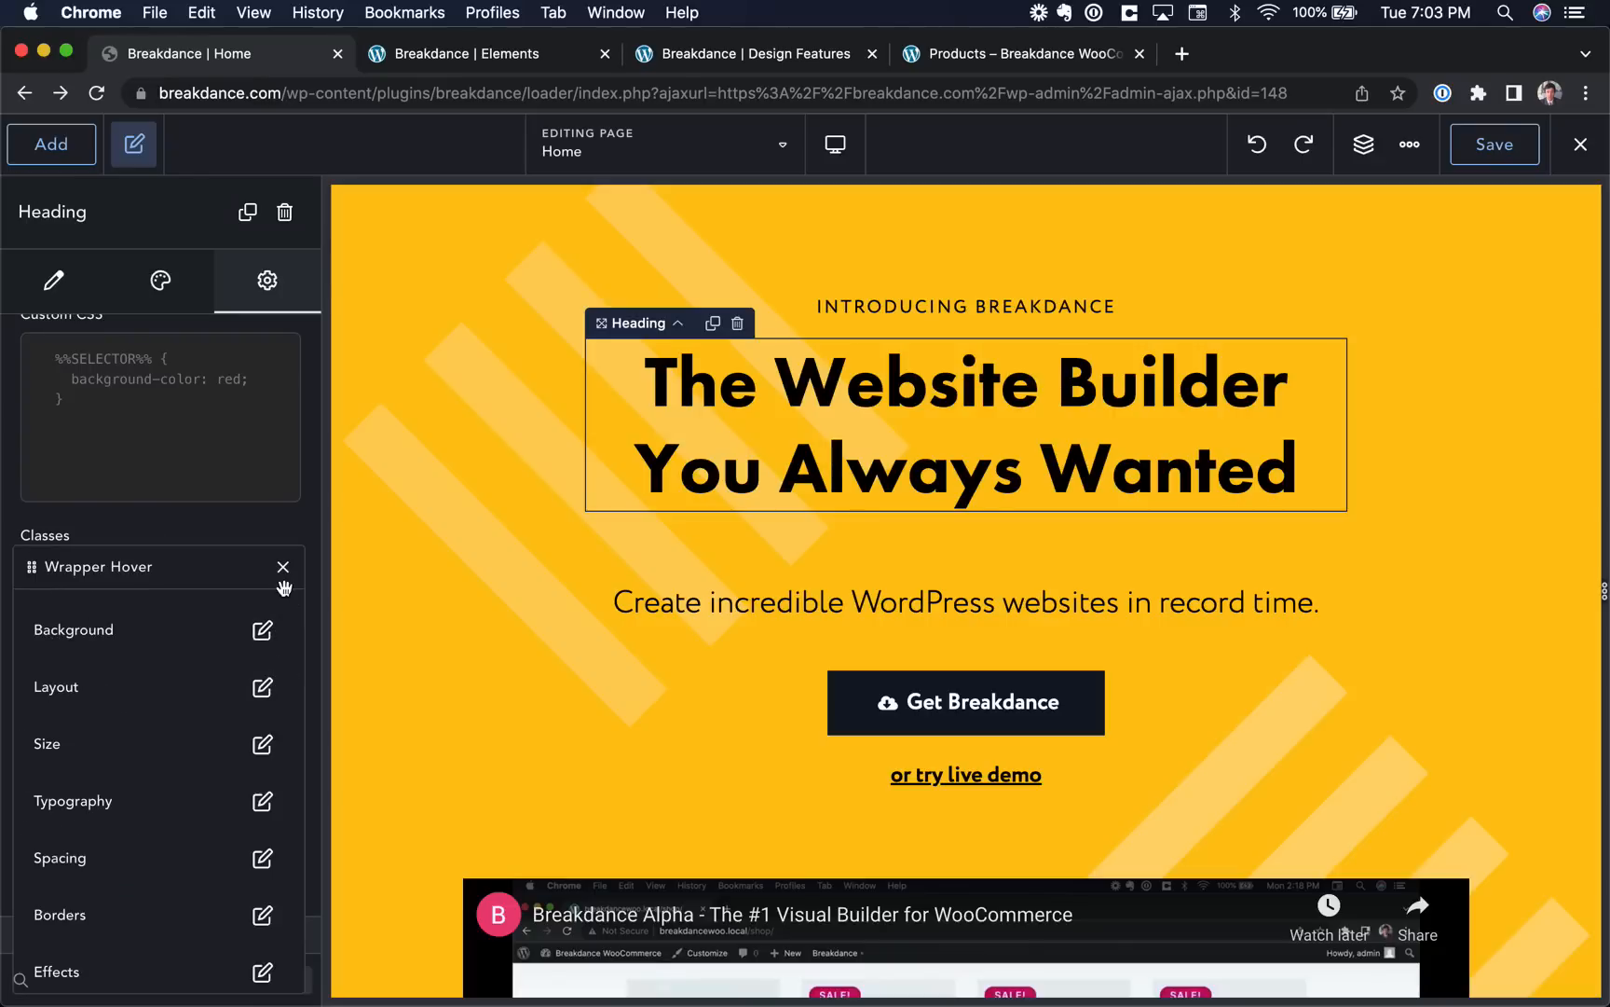
{"action": "left_click", "coordinate": [283, 578]}
{"action": "scroll", "coordinate": [214, 734], "scroll_direction": "up", "scroll_amount": 2}
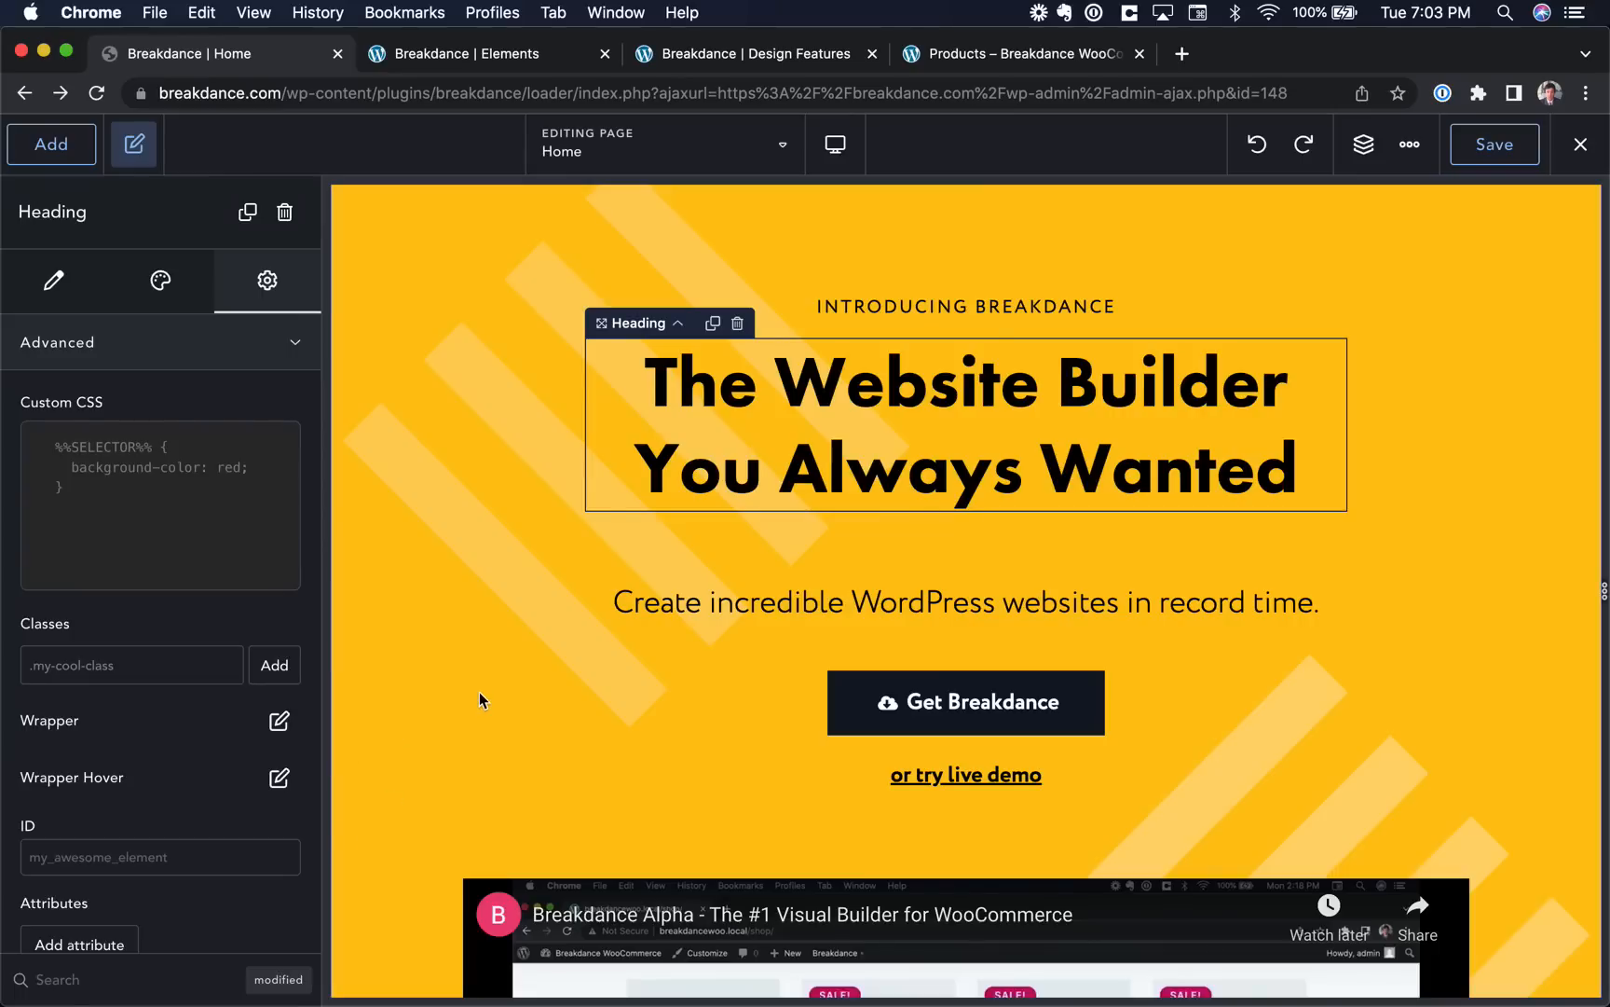
Look through the Home page down to its footer and open the site header for editing, confirming the switch.
{"action": "scroll", "coordinate": [479, 692], "scroll_direction": "up", "scroll_amount": 3}
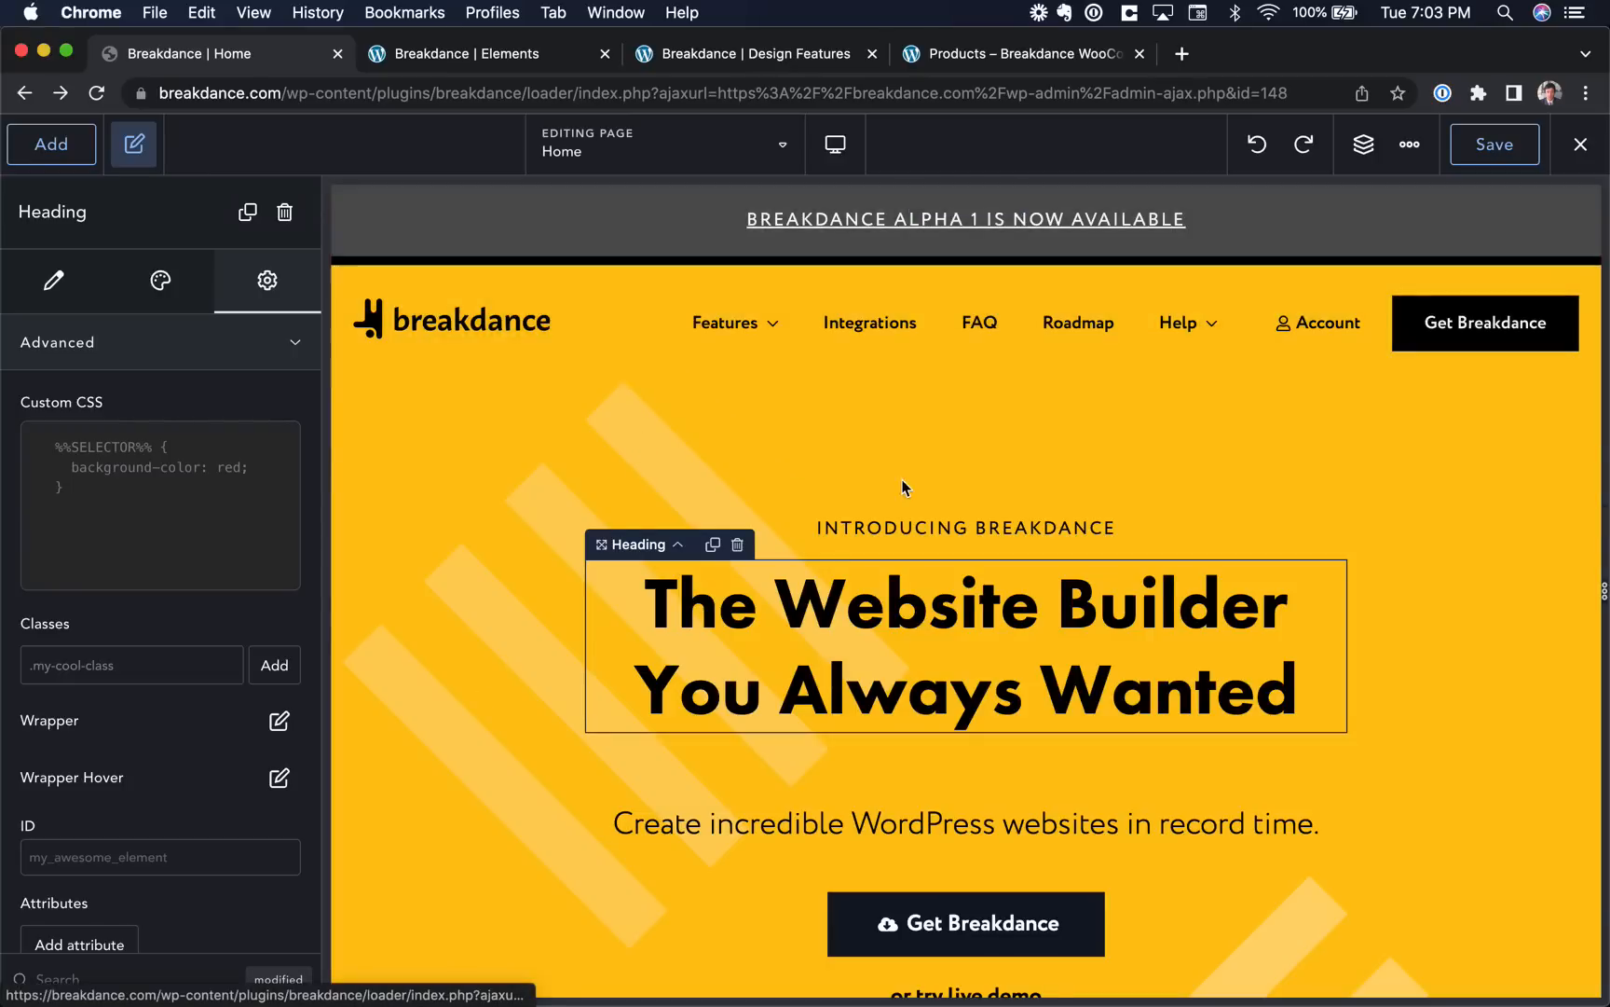
{"action": "scroll", "coordinate": [902, 487], "scroll_direction": "down", "scroll_amount": 10}
{"action": "scroll", "coordinate": [902, 487], "scroll_direction": "down", "scroll_amount": 15}
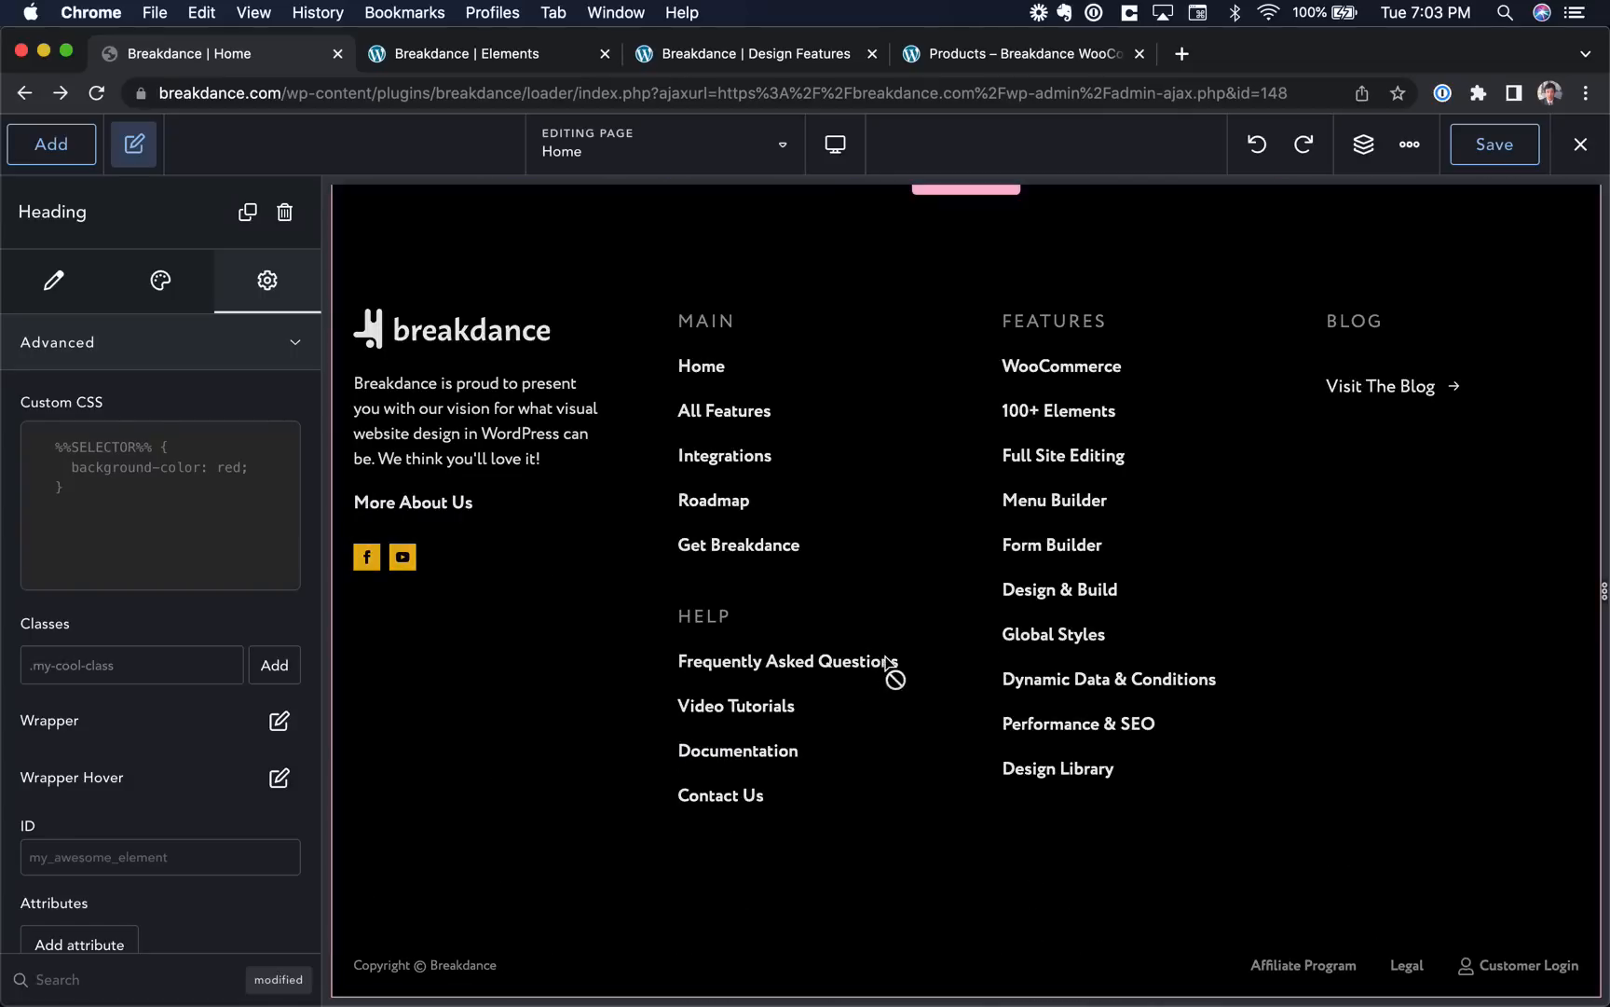
{"action": "scroll", "coordinate": [888, 666], "scroll_direction": "up", "scroll_amount": 20}
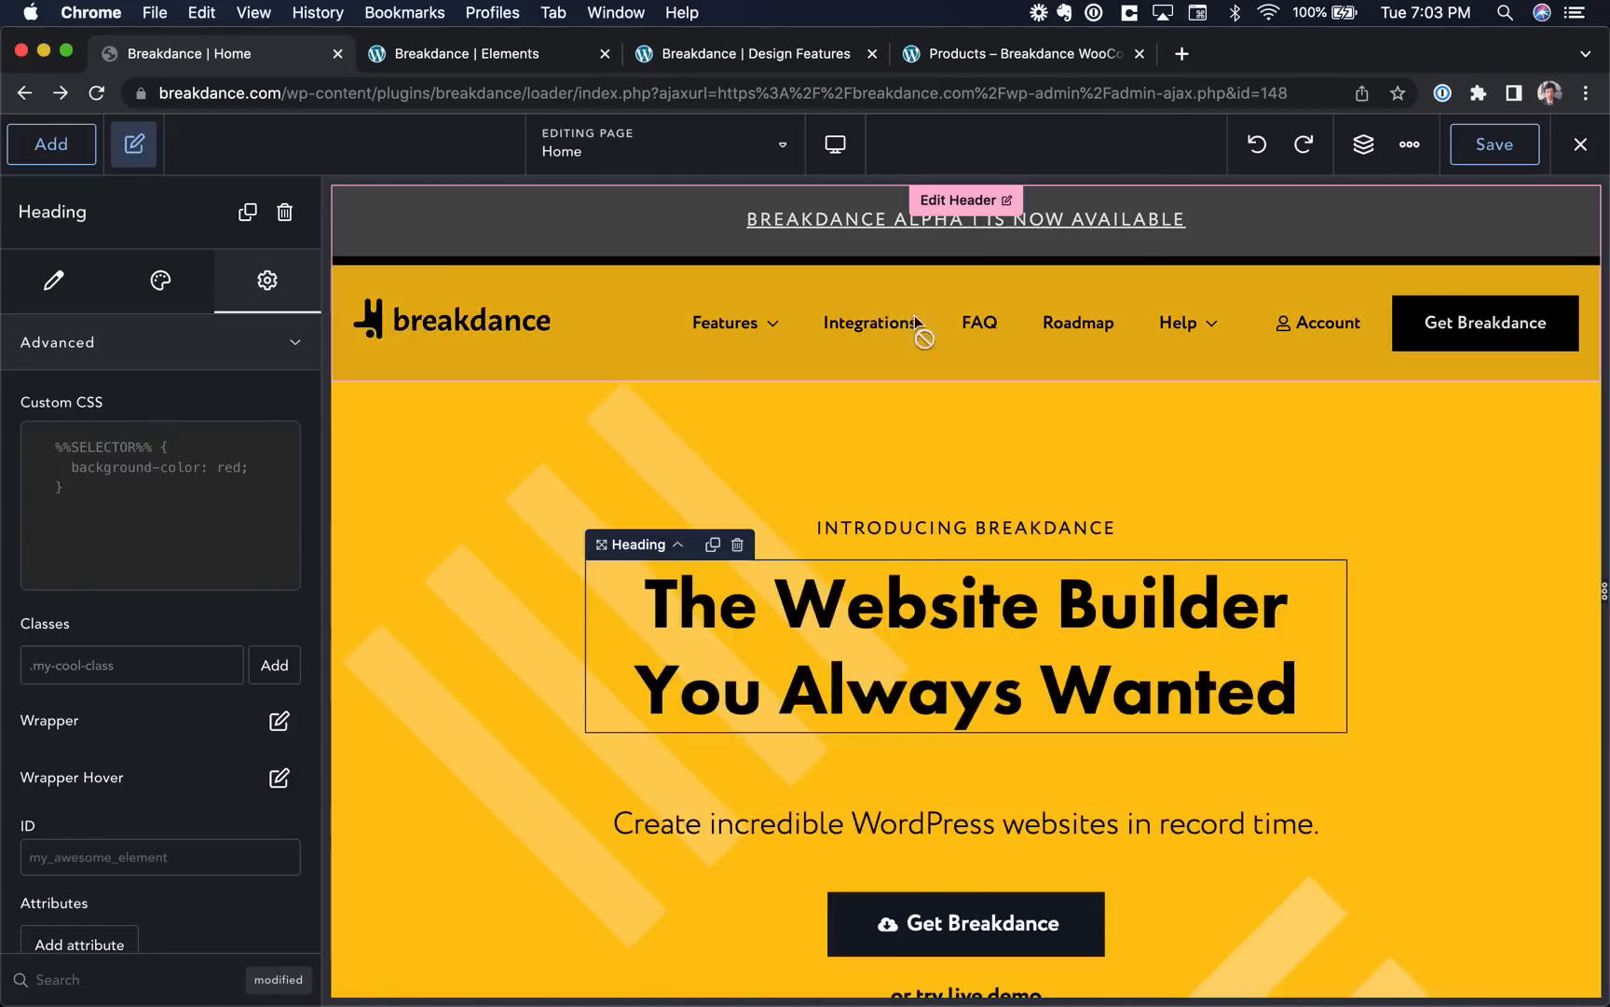
{"action": "left_click", "coordinate": [951, 199]}
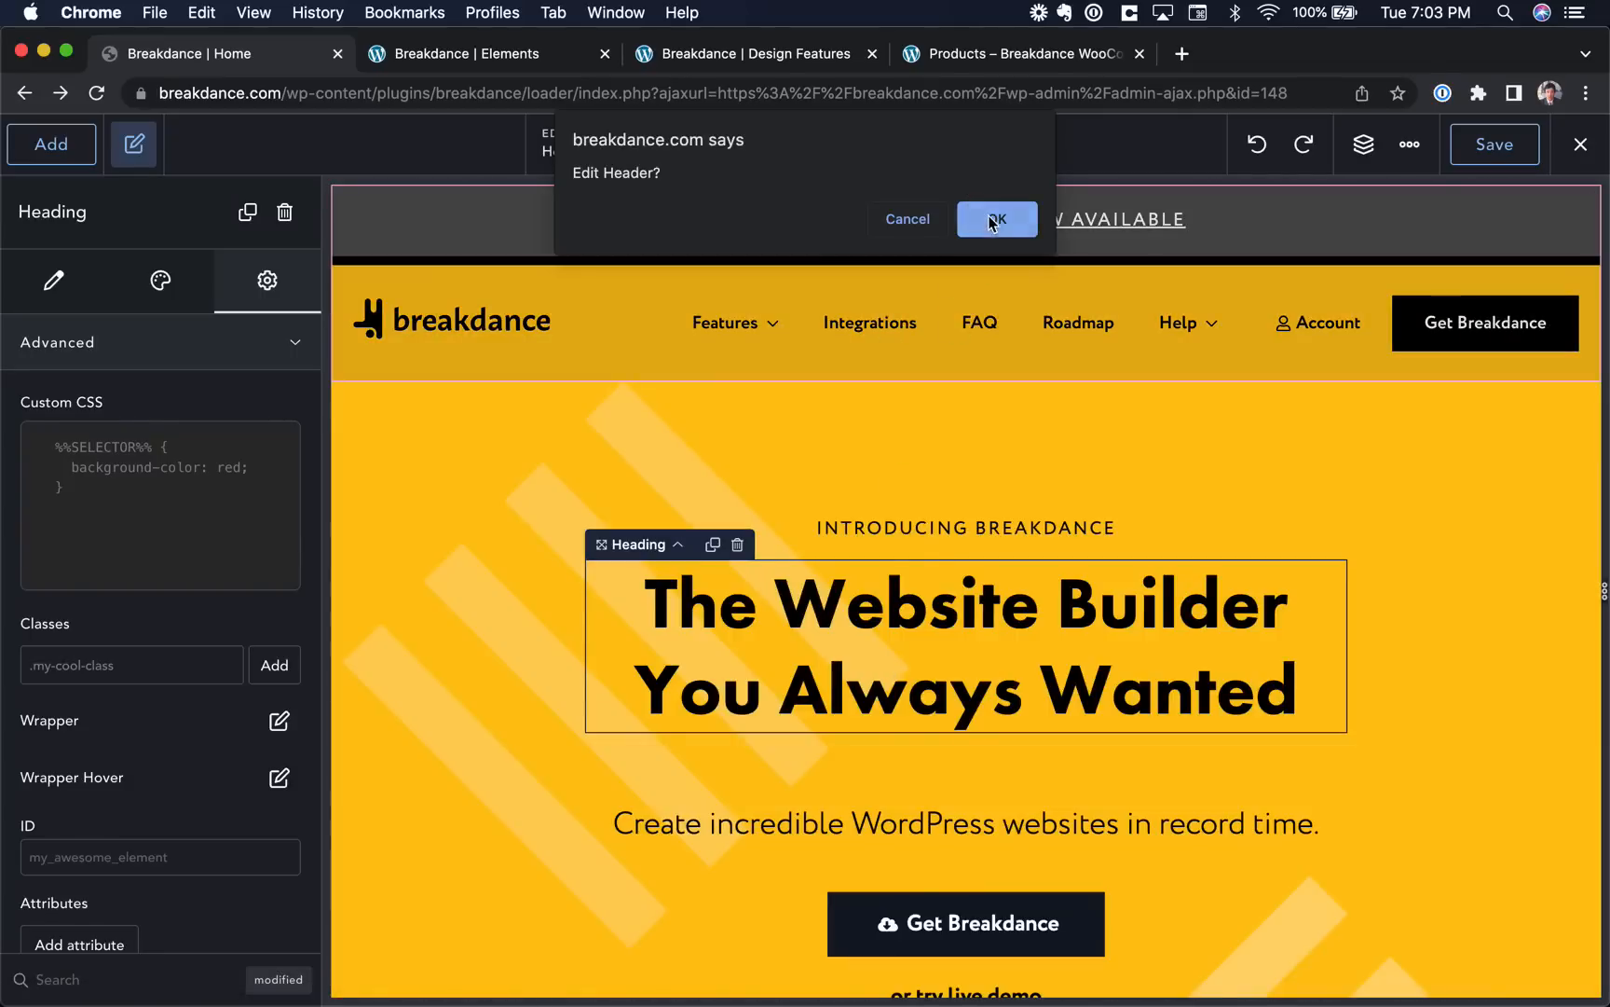
{"action": "left_click", "coordinate": [993, 219]}
{"action": "left_click", "coordinate": [1001, 366]}
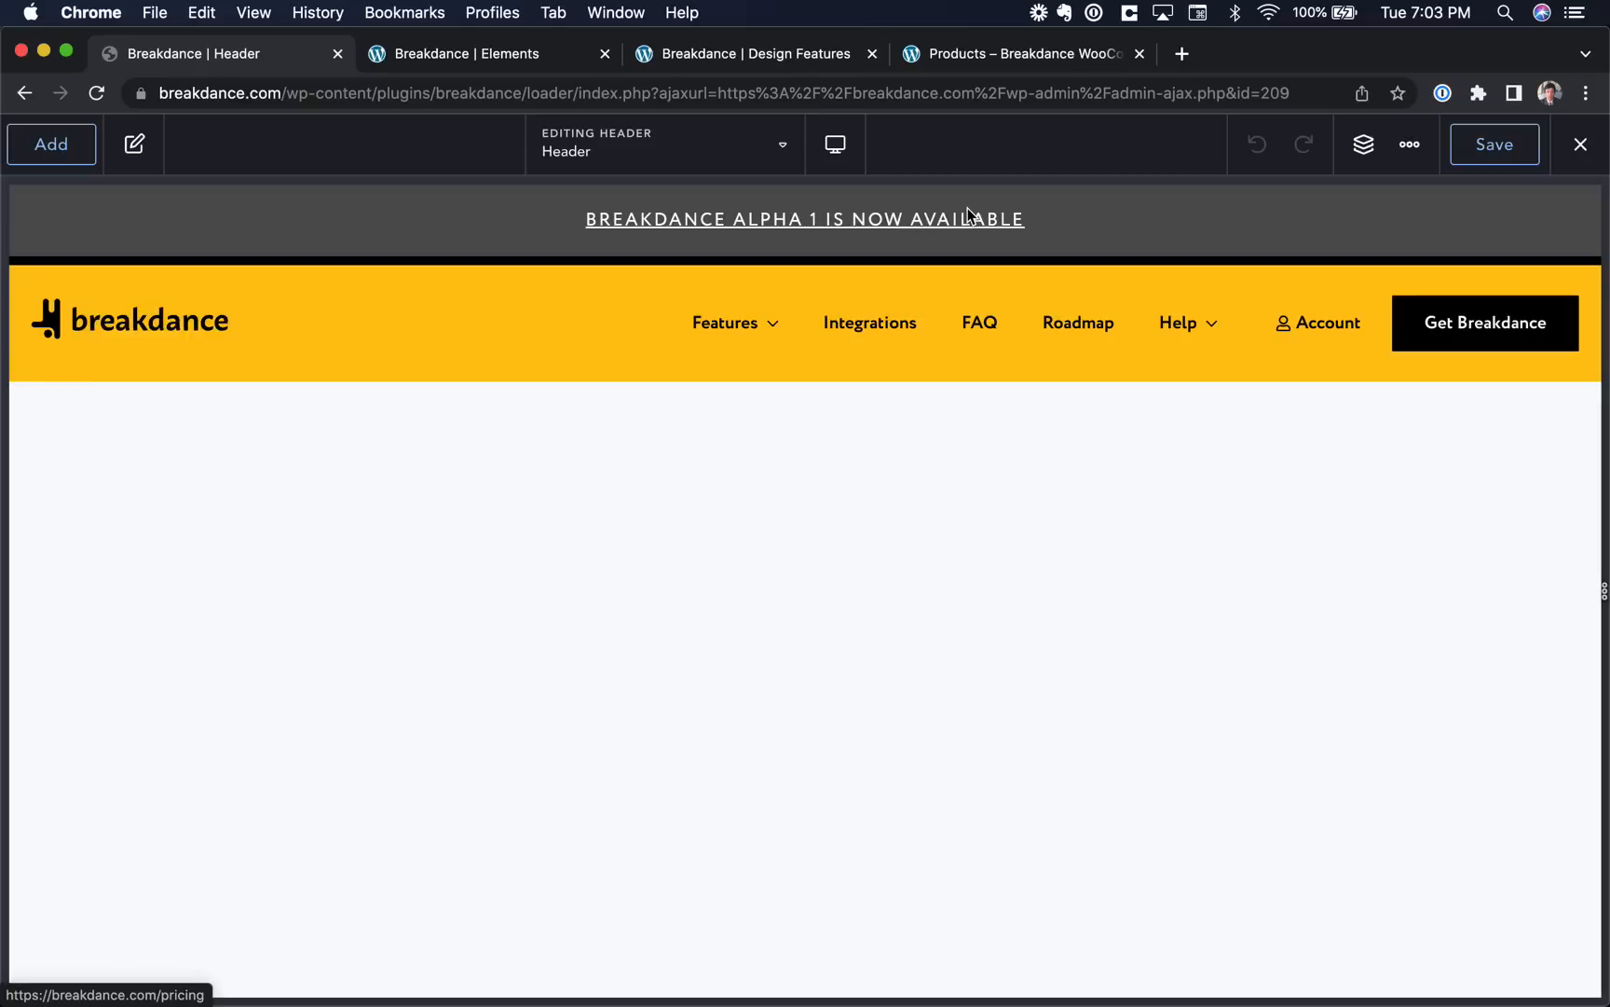
Select the header's main section and its Integrations menu link to show their settings.
{"action": "left_click", "coordinate": [622, 343]}
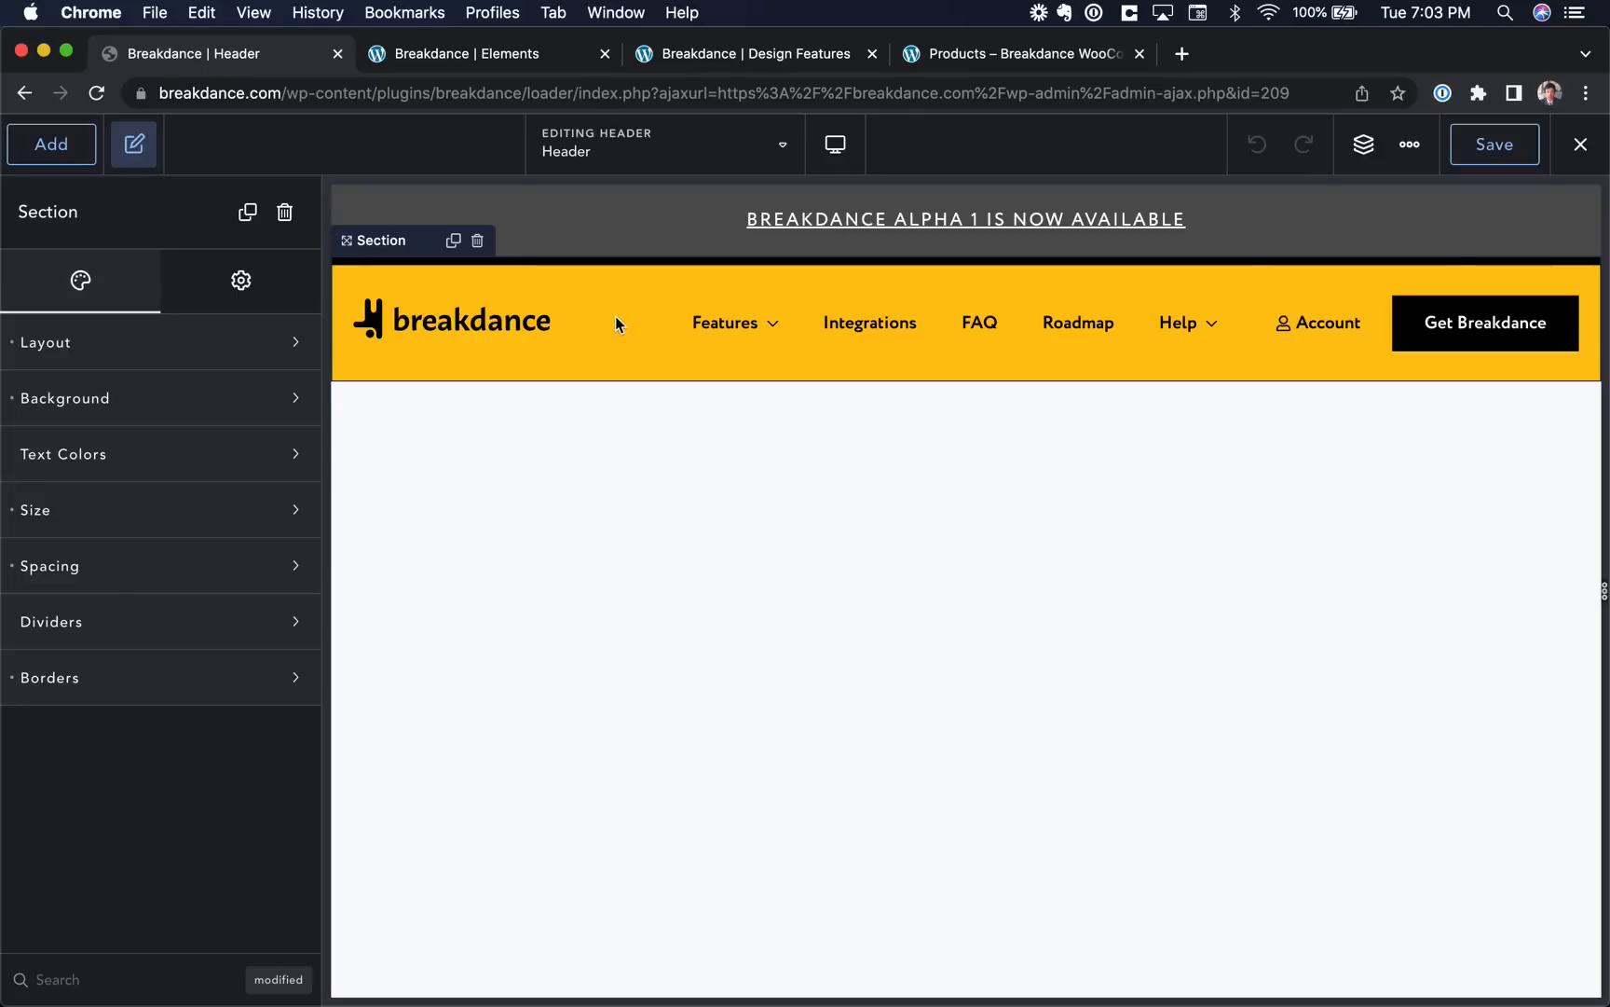
{"action": "left_click", "coordinate": [832, 326]}
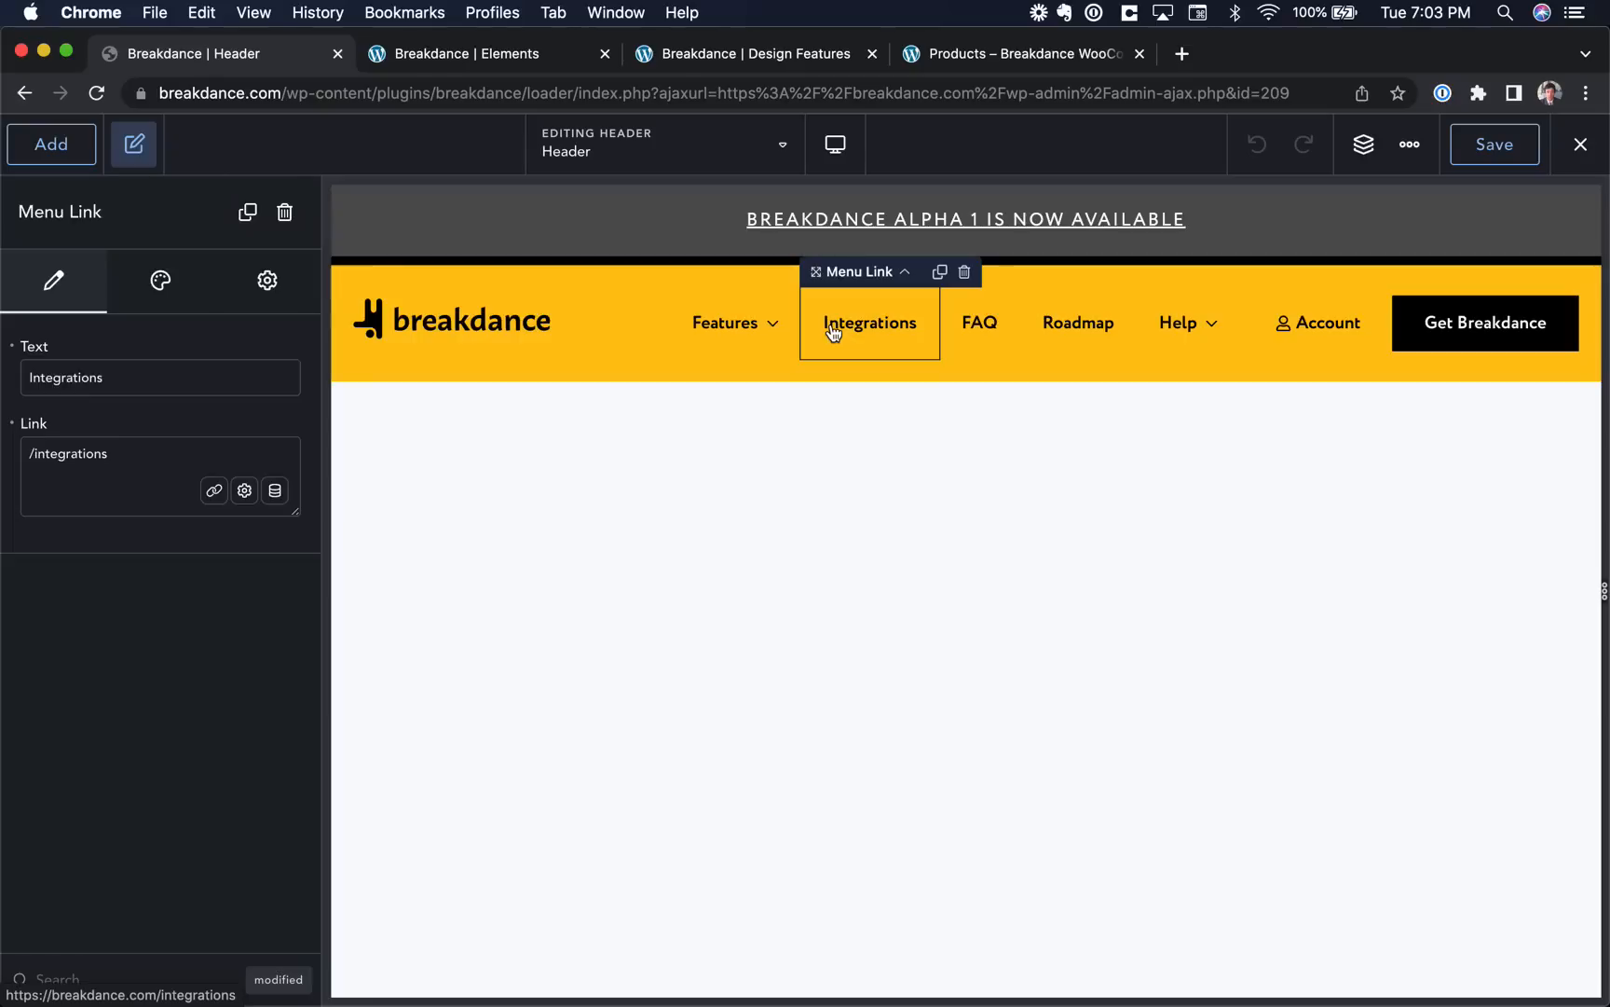
Show the header's element structure and preview the Features and Help dropdowns in the menu.
{"action": "left_click", "coordinate": [737, 324]}
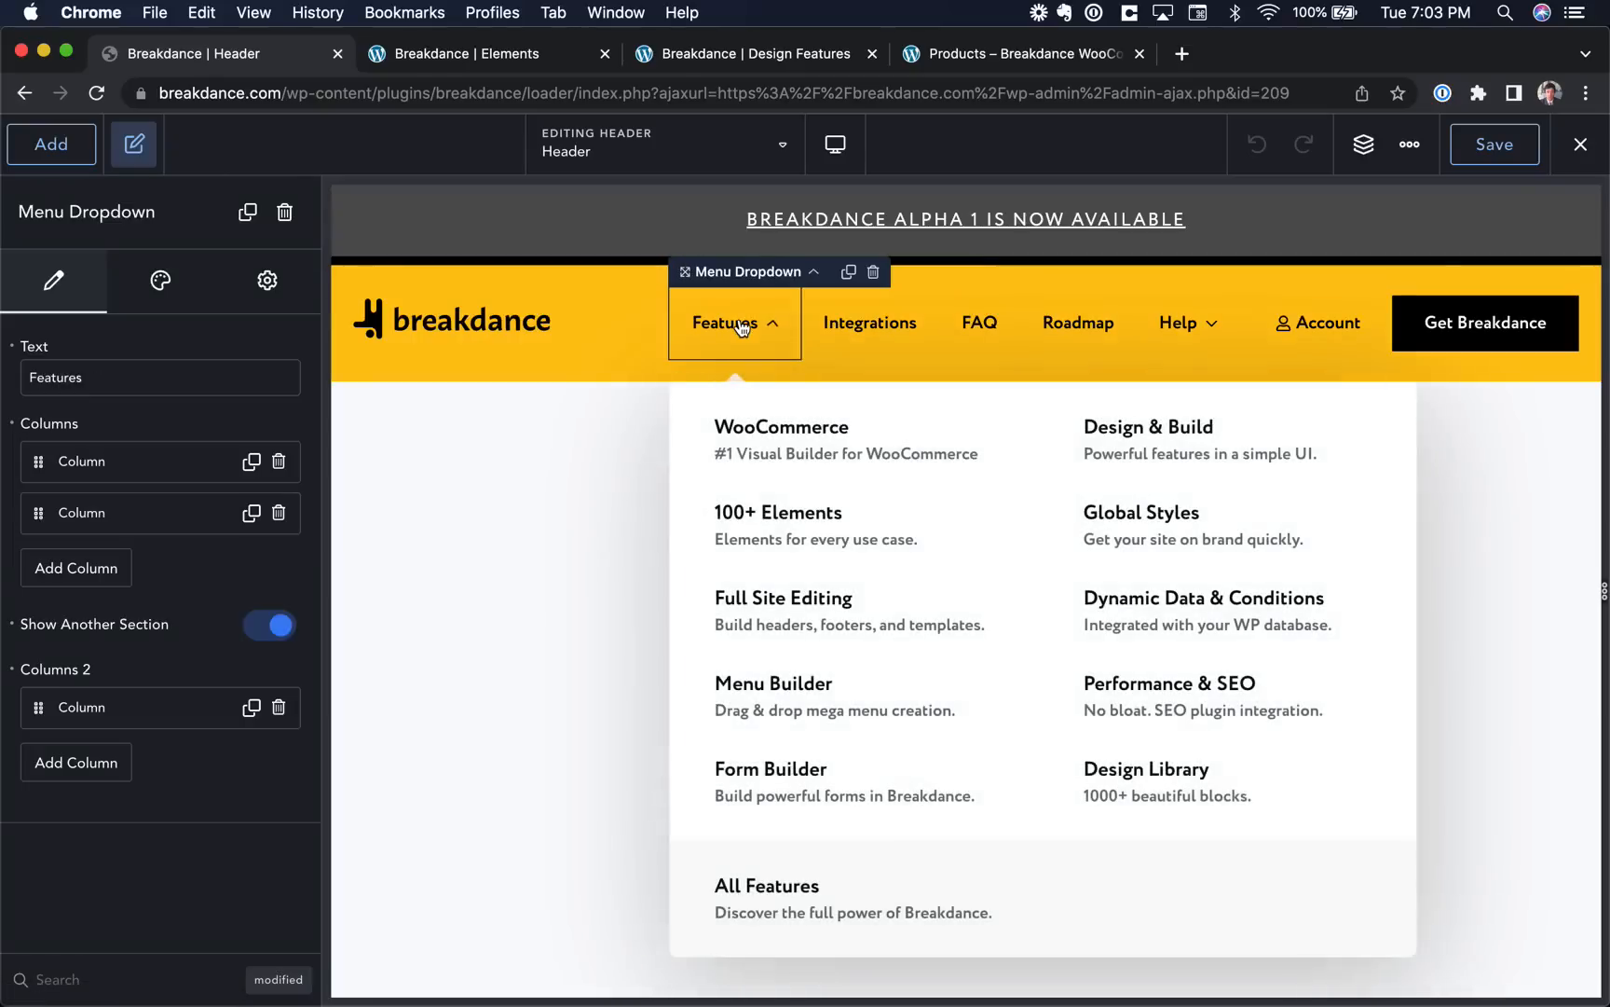
{"action": "left_click", "coordinate": [1363, 147]}
{"action": "left_click", "coordinate": [1379, 479]}
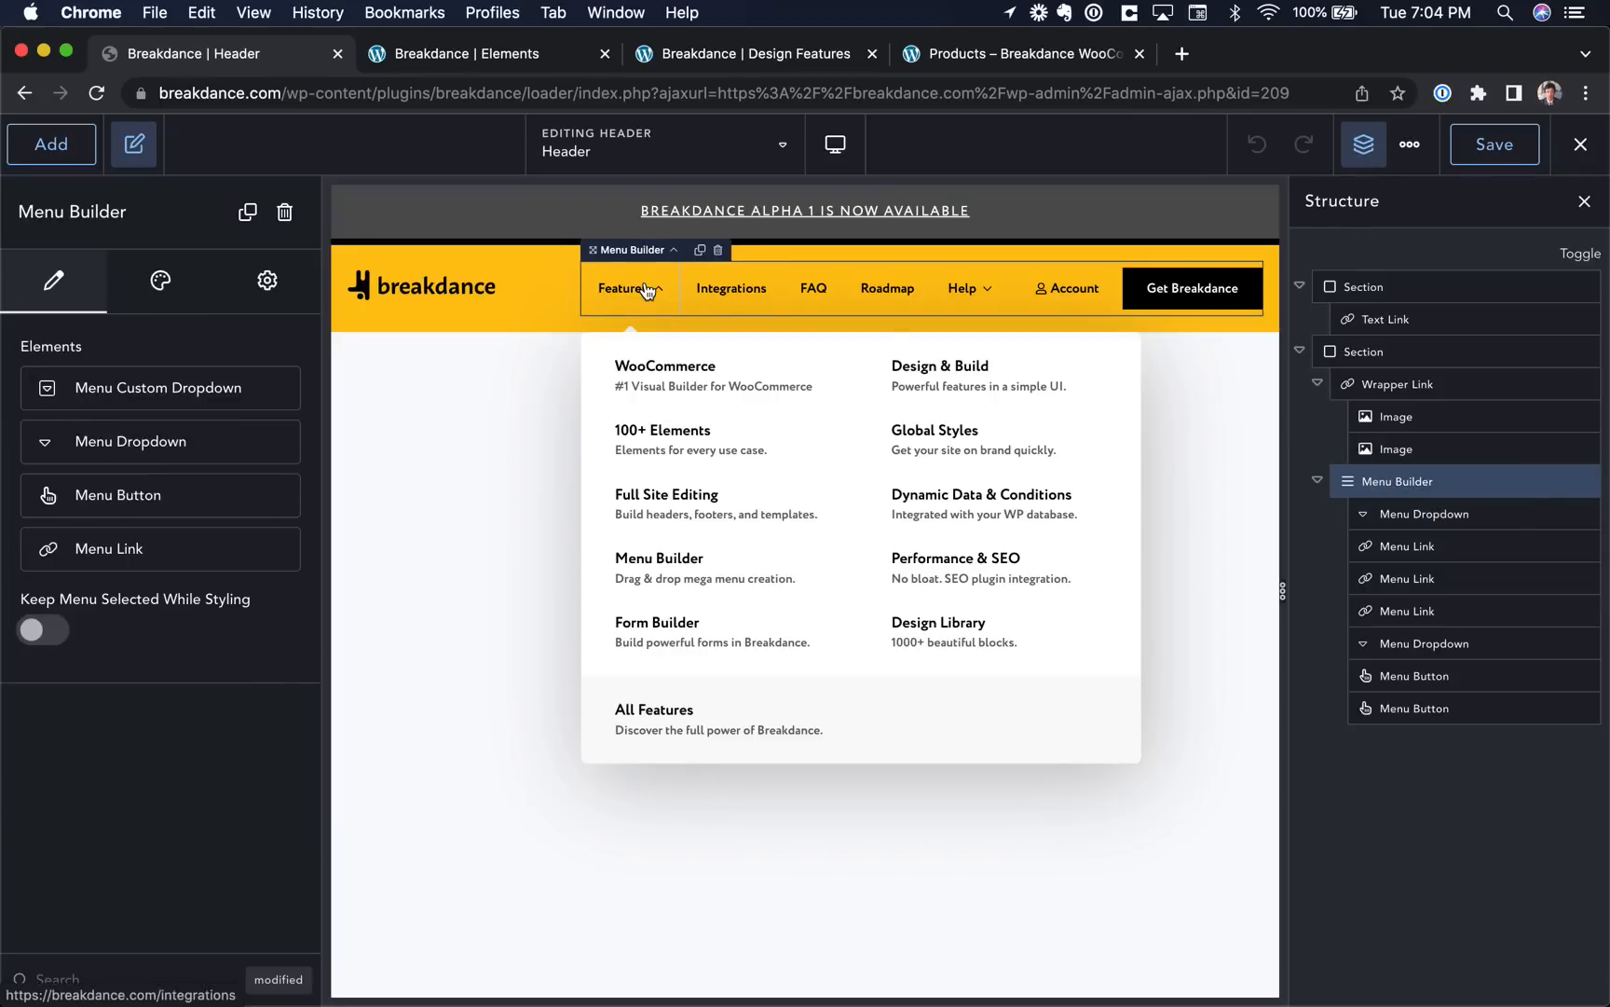
{"action": "left_click", "coordinate": [646, 289]}
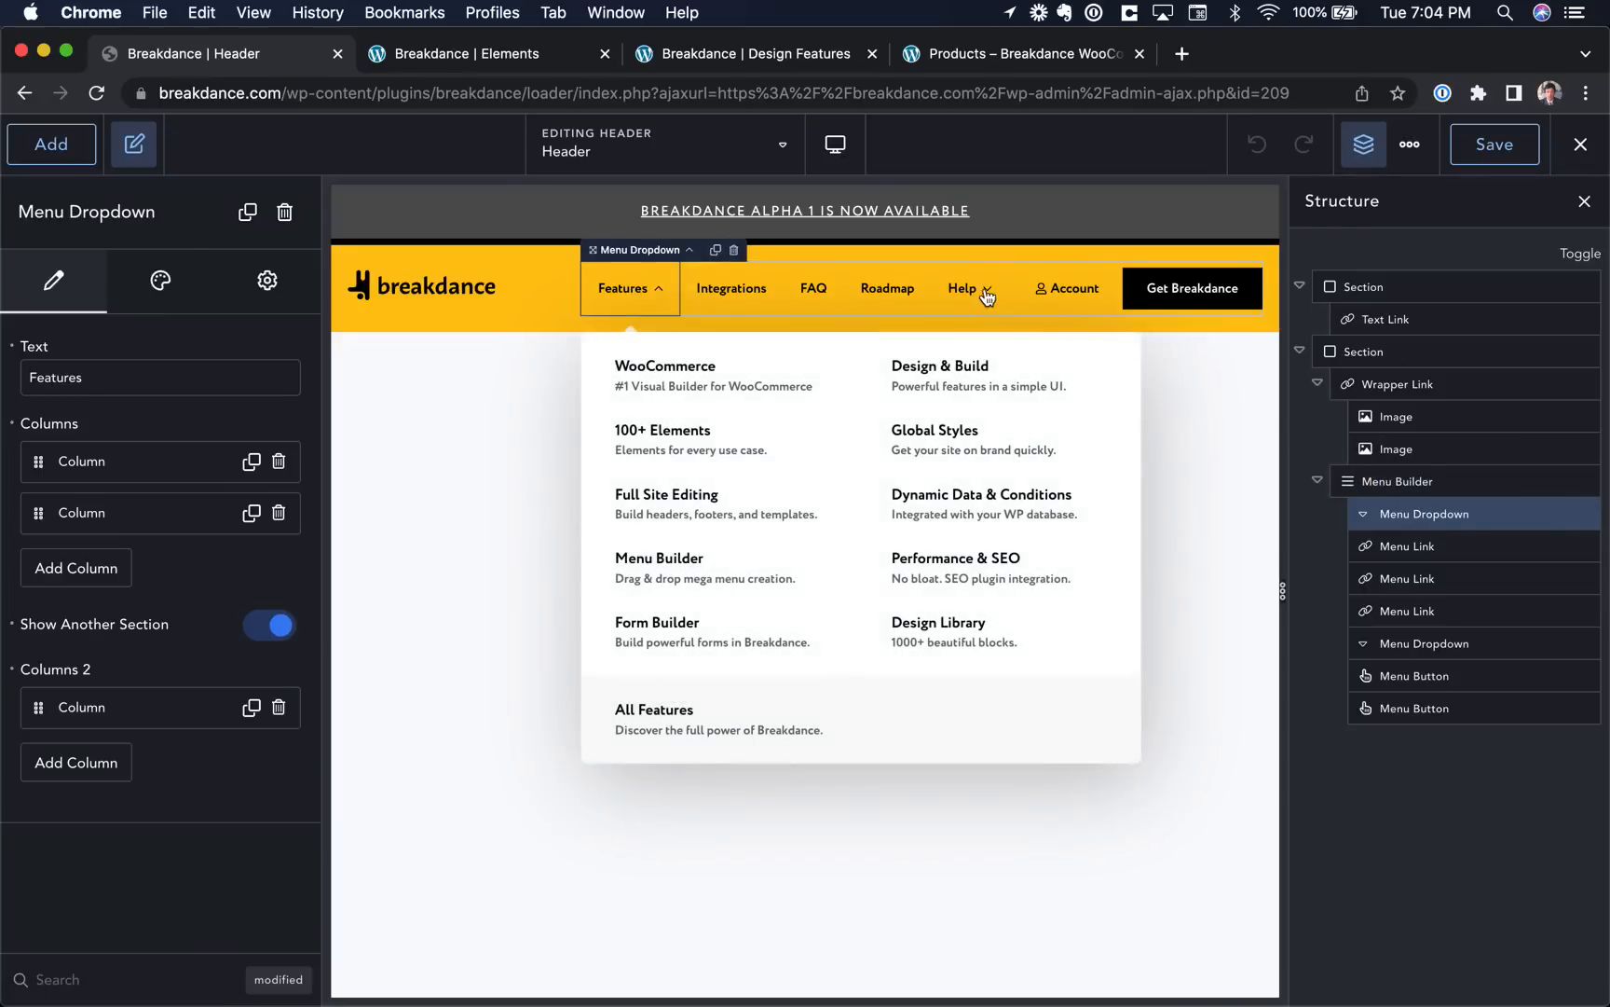
{"action": "left_click", "coordinate": [969, 291]}
{"action": "left_click", "coordinate": [650, 290]}
{"action": "left_click", "coordinate": [735, 291]}
{"action": "left_click", "coordinate": [1392, 514]}
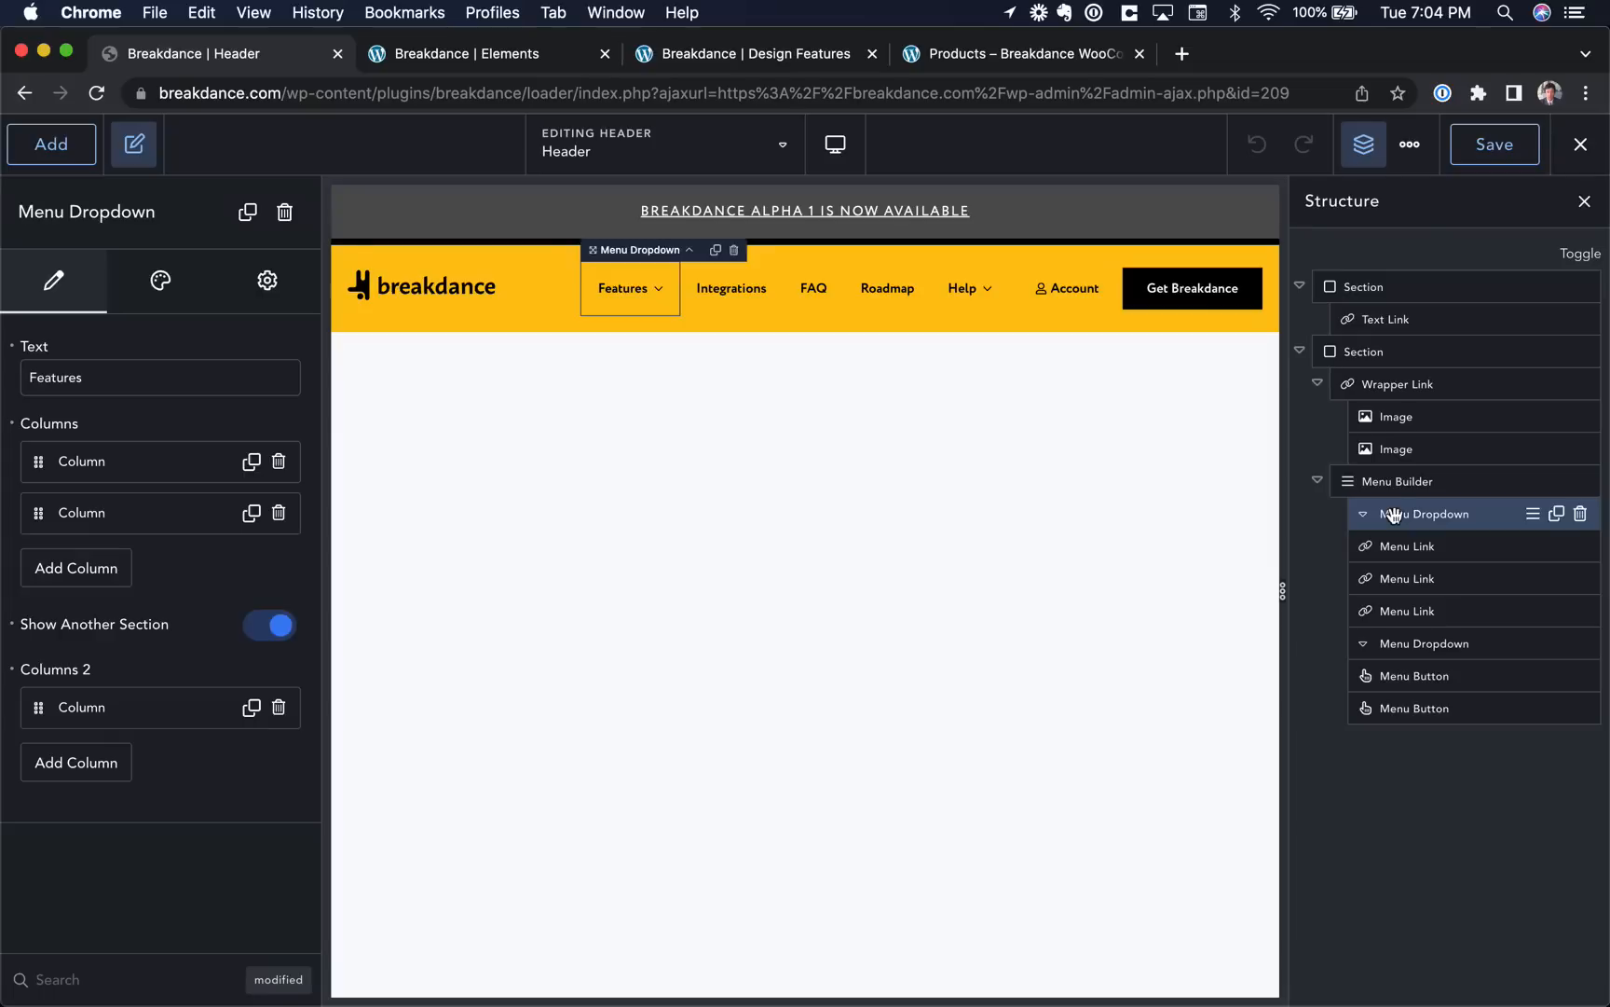
Add a Menu Custom Dropdown to the header's Menu Builder, place it between FAQ and Roadmap, and open it.
{"action": "left_click", "coordinate": [1395, 481]}
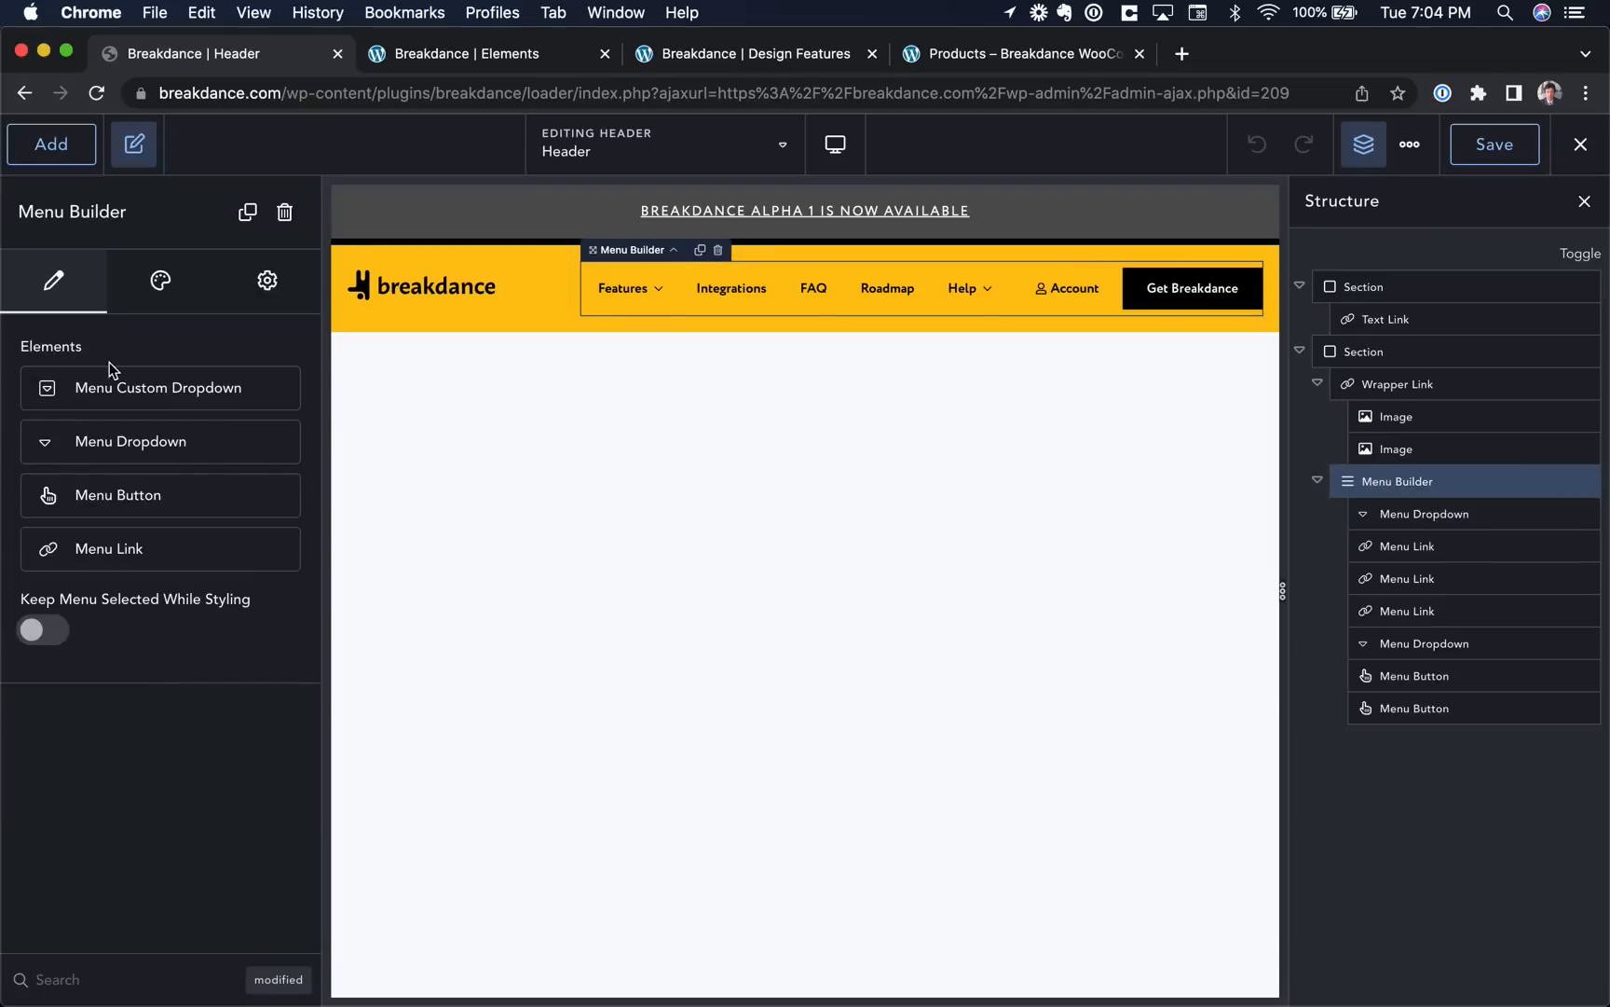
{"action": "left_click", "coordinate": [101, 387]}
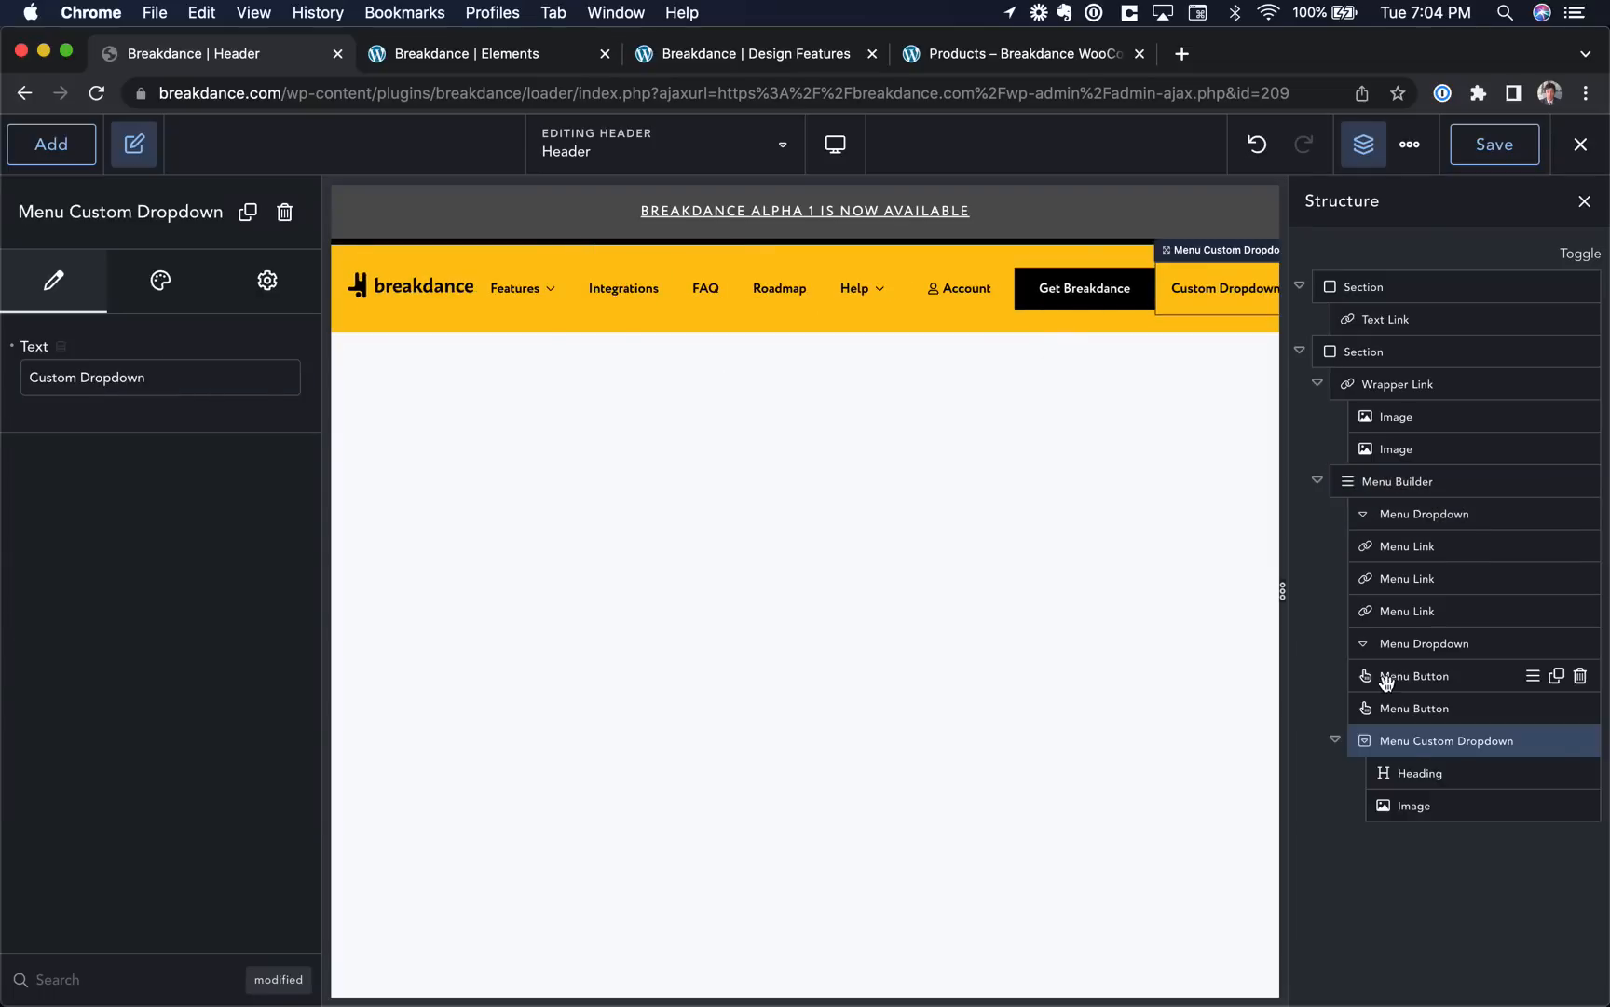
{"action": "left_click_drag", "start_coordinate": [1391, 737], "coordinate": [1403, 511]}
{"action": "left_click", "coordinate": [590, 296]}
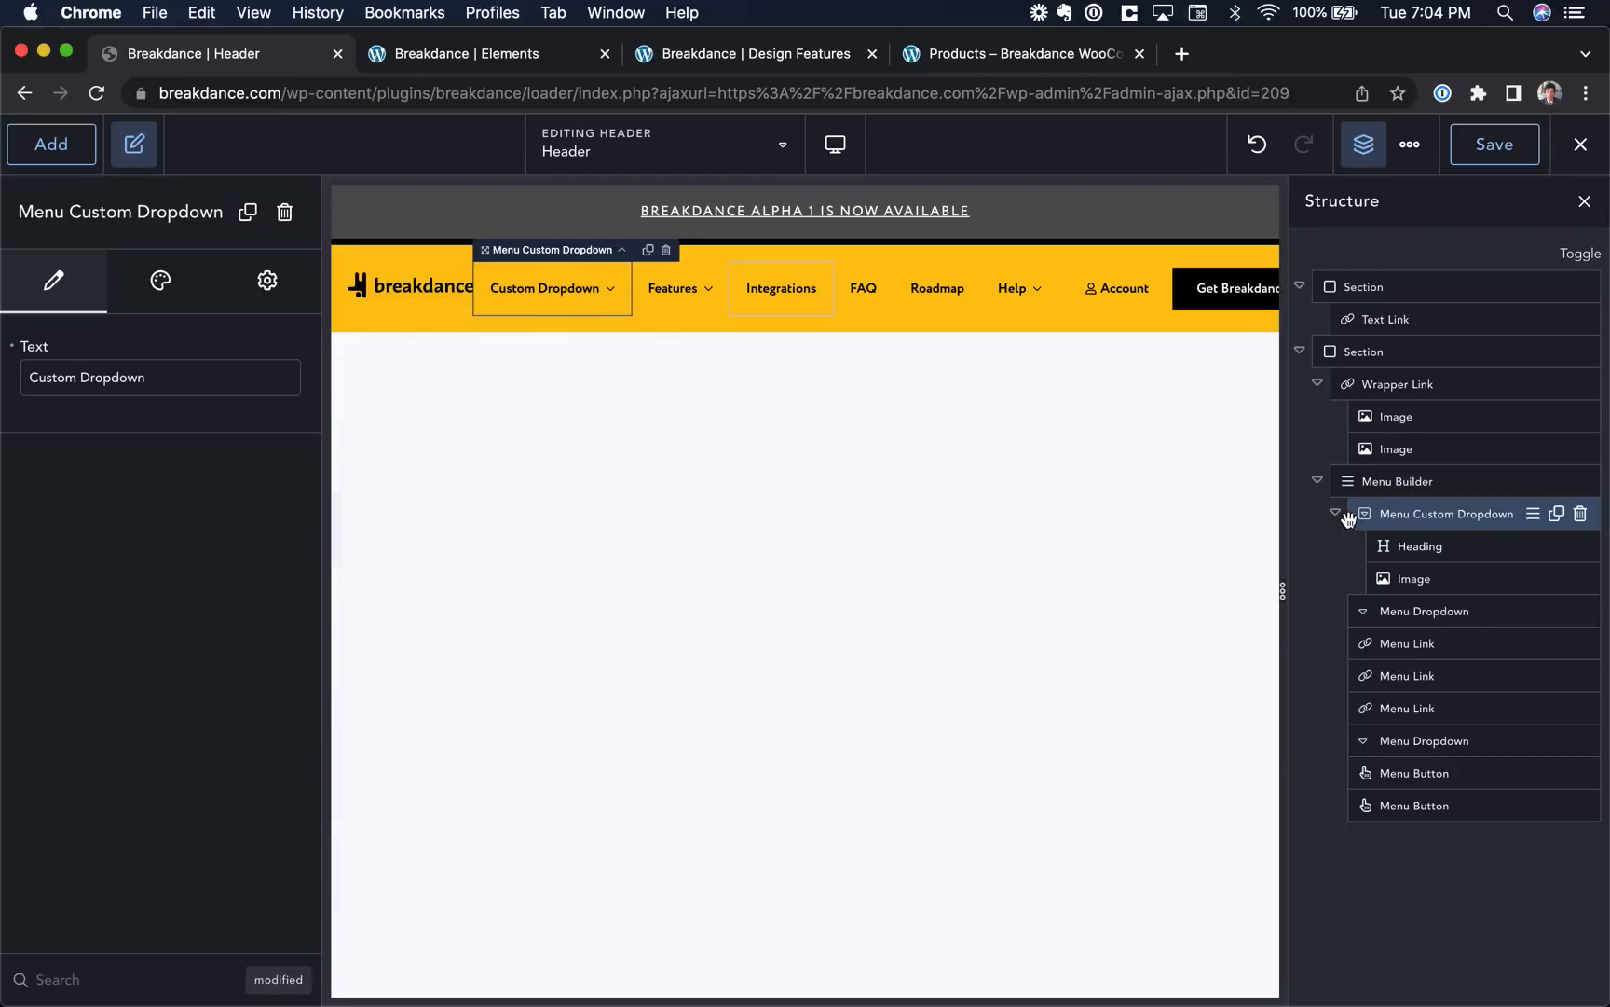
{"action": "left_click_drag", "start_coordinate": [1370, 514], "coordinate": [1414, 677]}
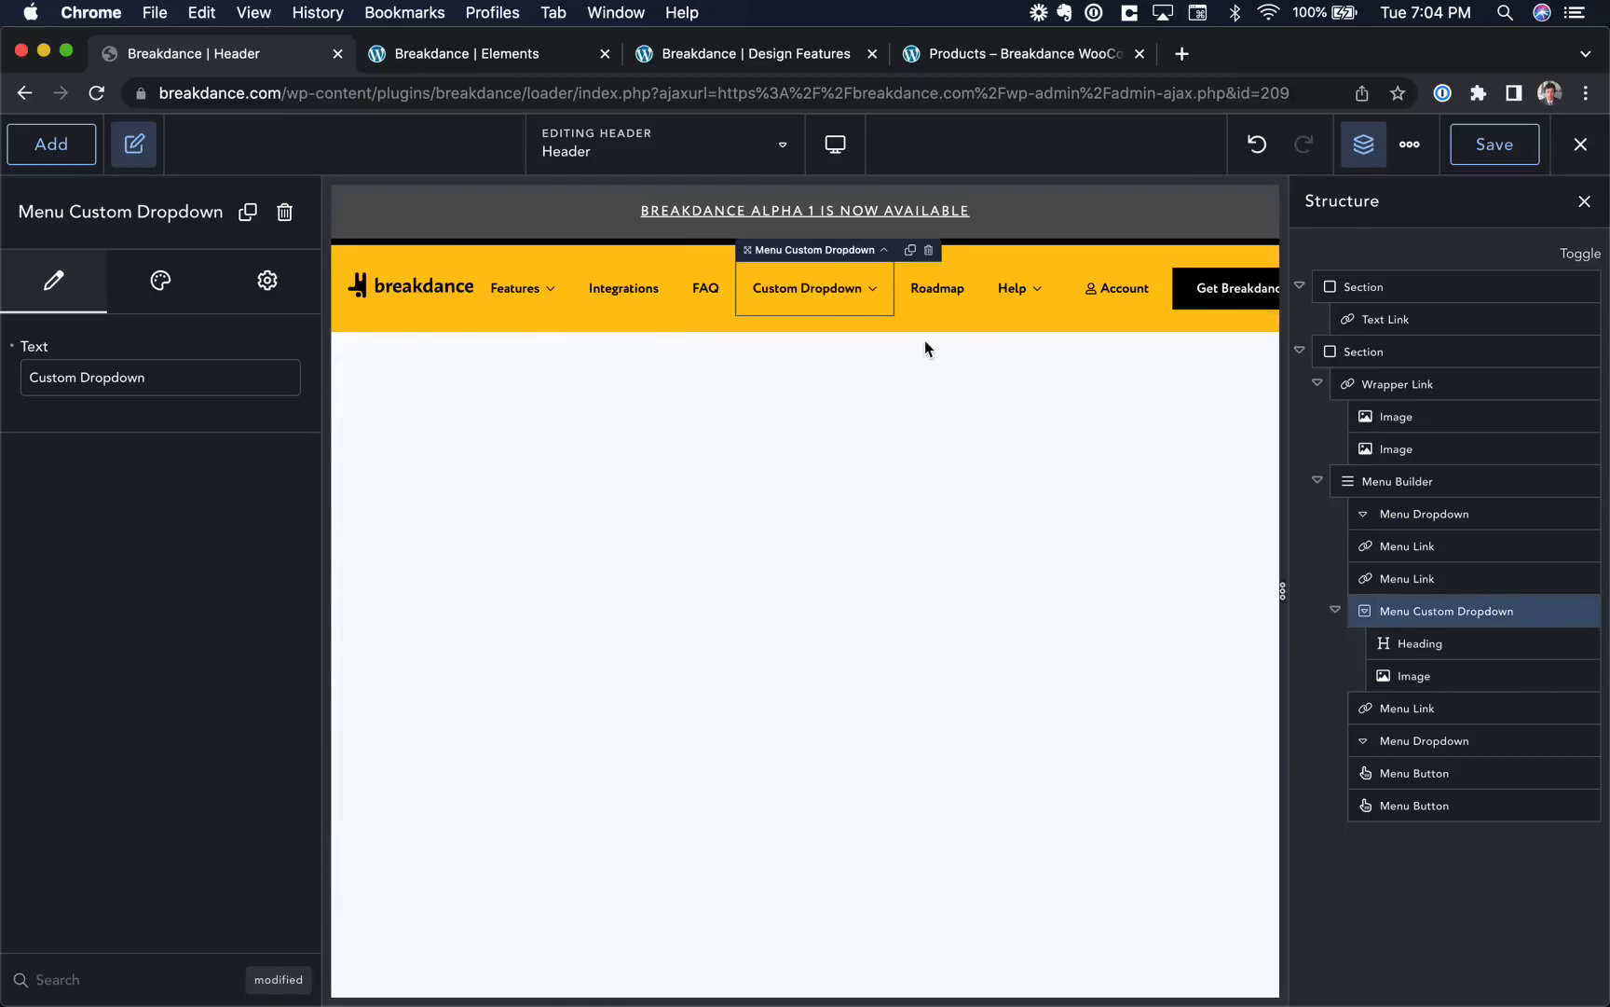
{"action": "left_click", "coordinate": [836, 296]}
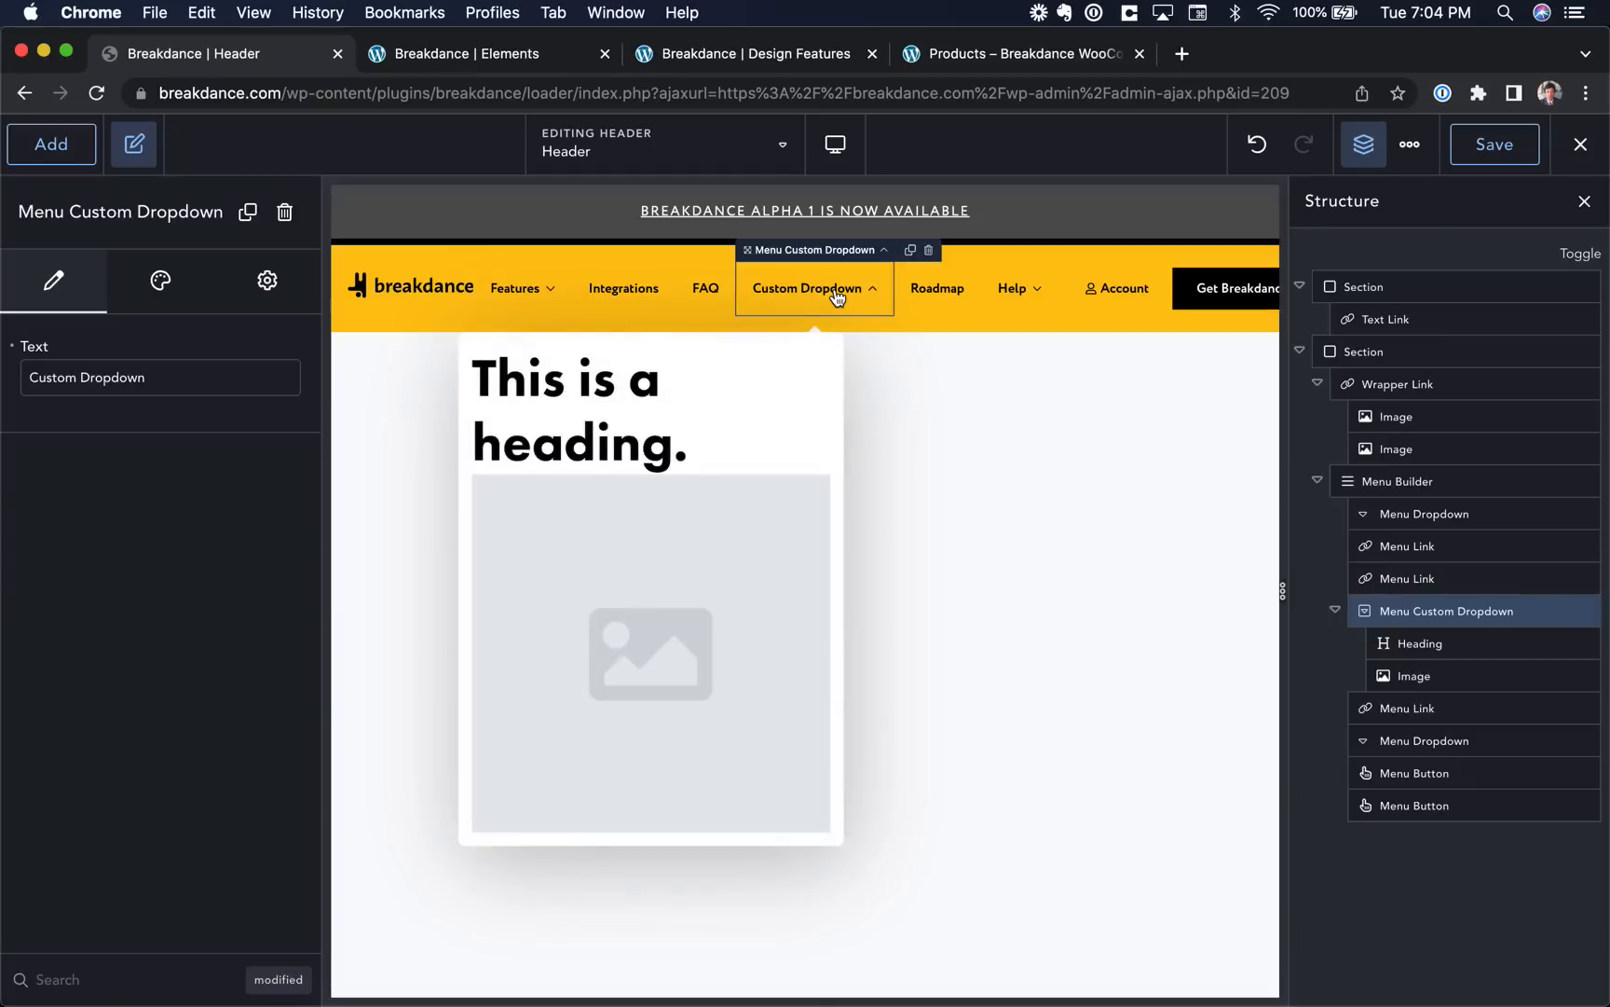
Set the custom dropdown's padding to 100 px on all sides and preview it in the header.
{"action": "left_click", "coordinate": [814, 408]}
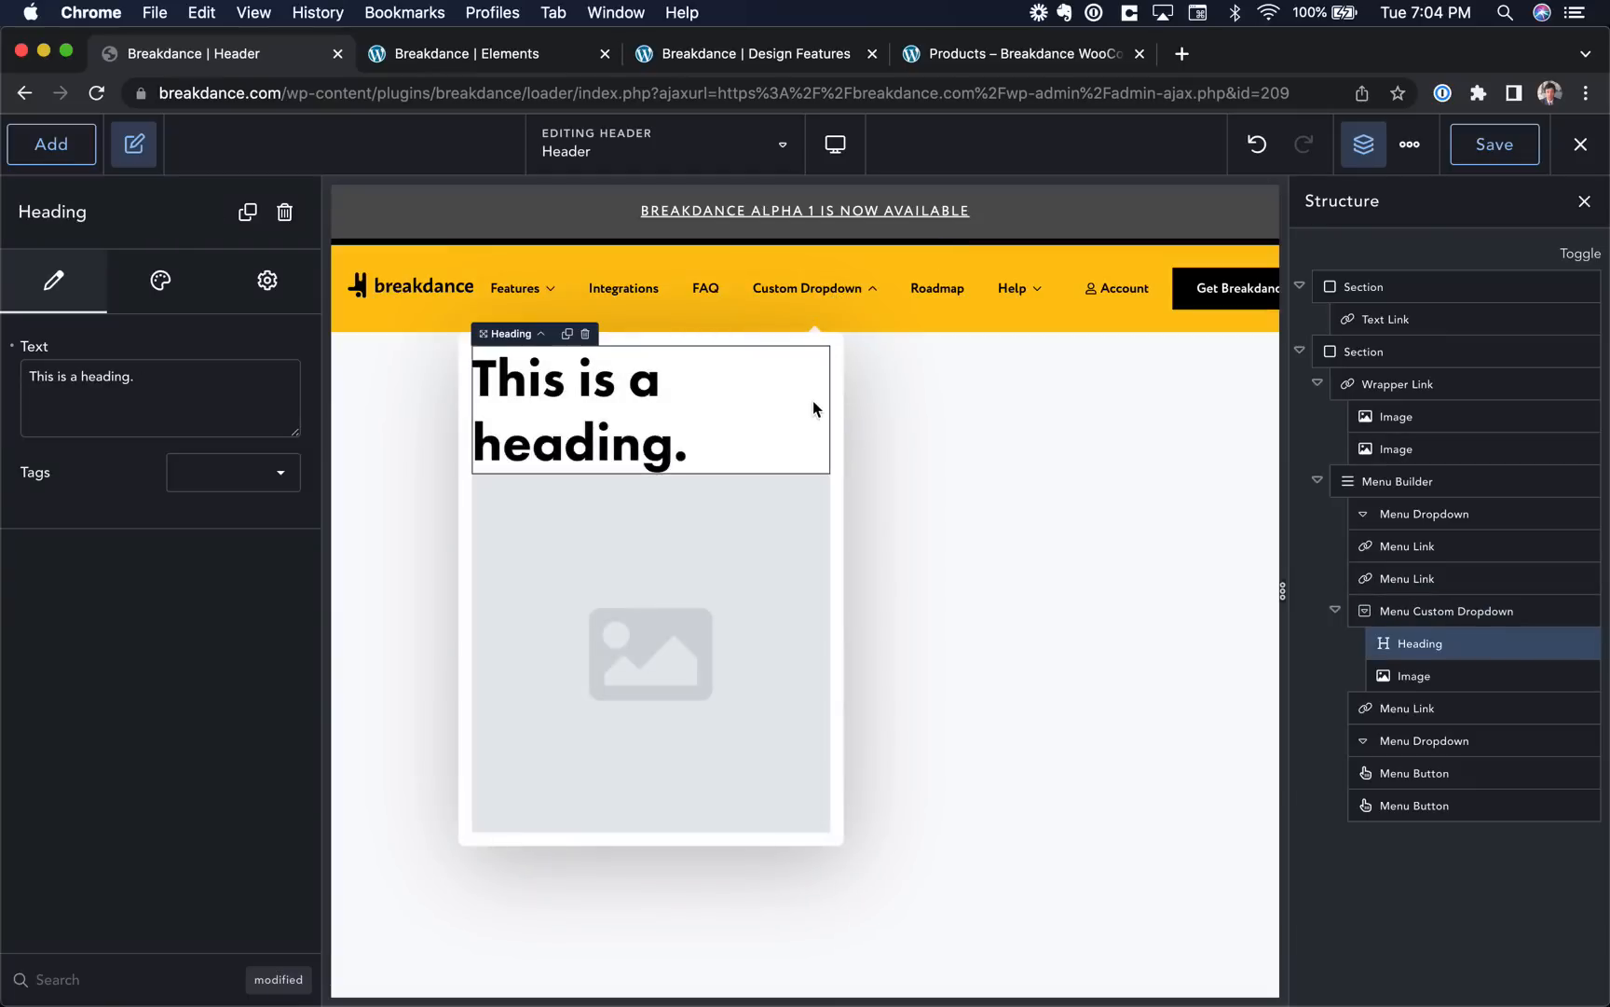
{"action": "left_click", "coordinate": [541, 336]}
{"action": "left_click", "coordinate": [176, 289]}
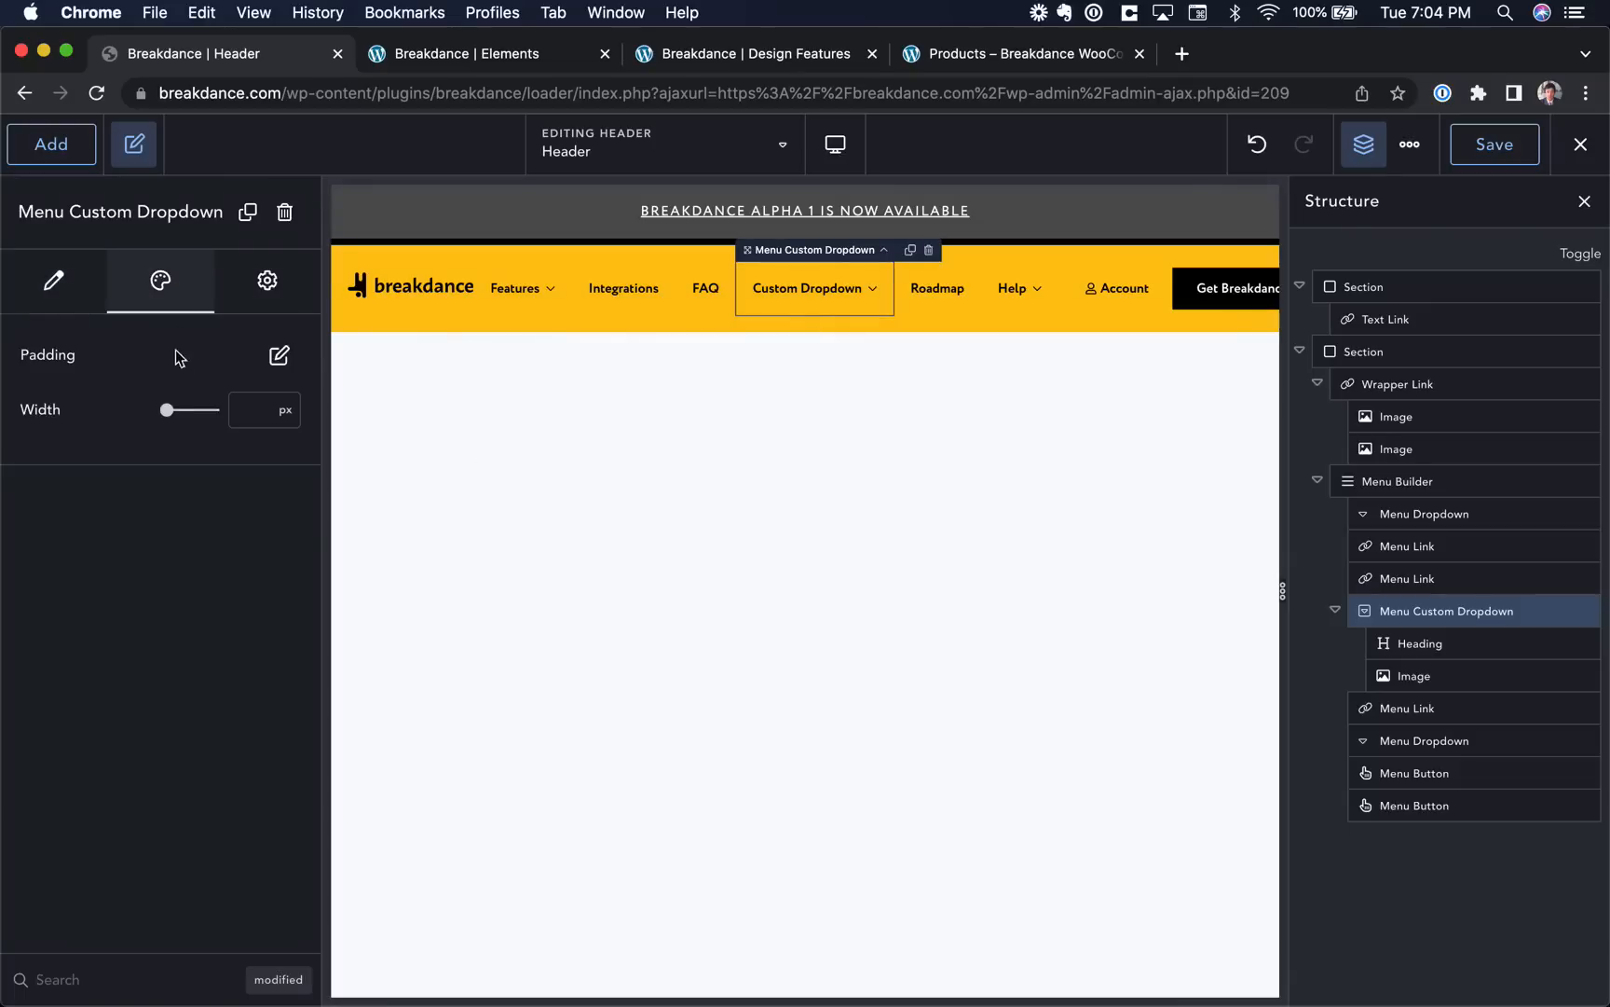
{"action": "left_click", "coordinate": [279, 355]}
{"action": "type", "text": "100"}
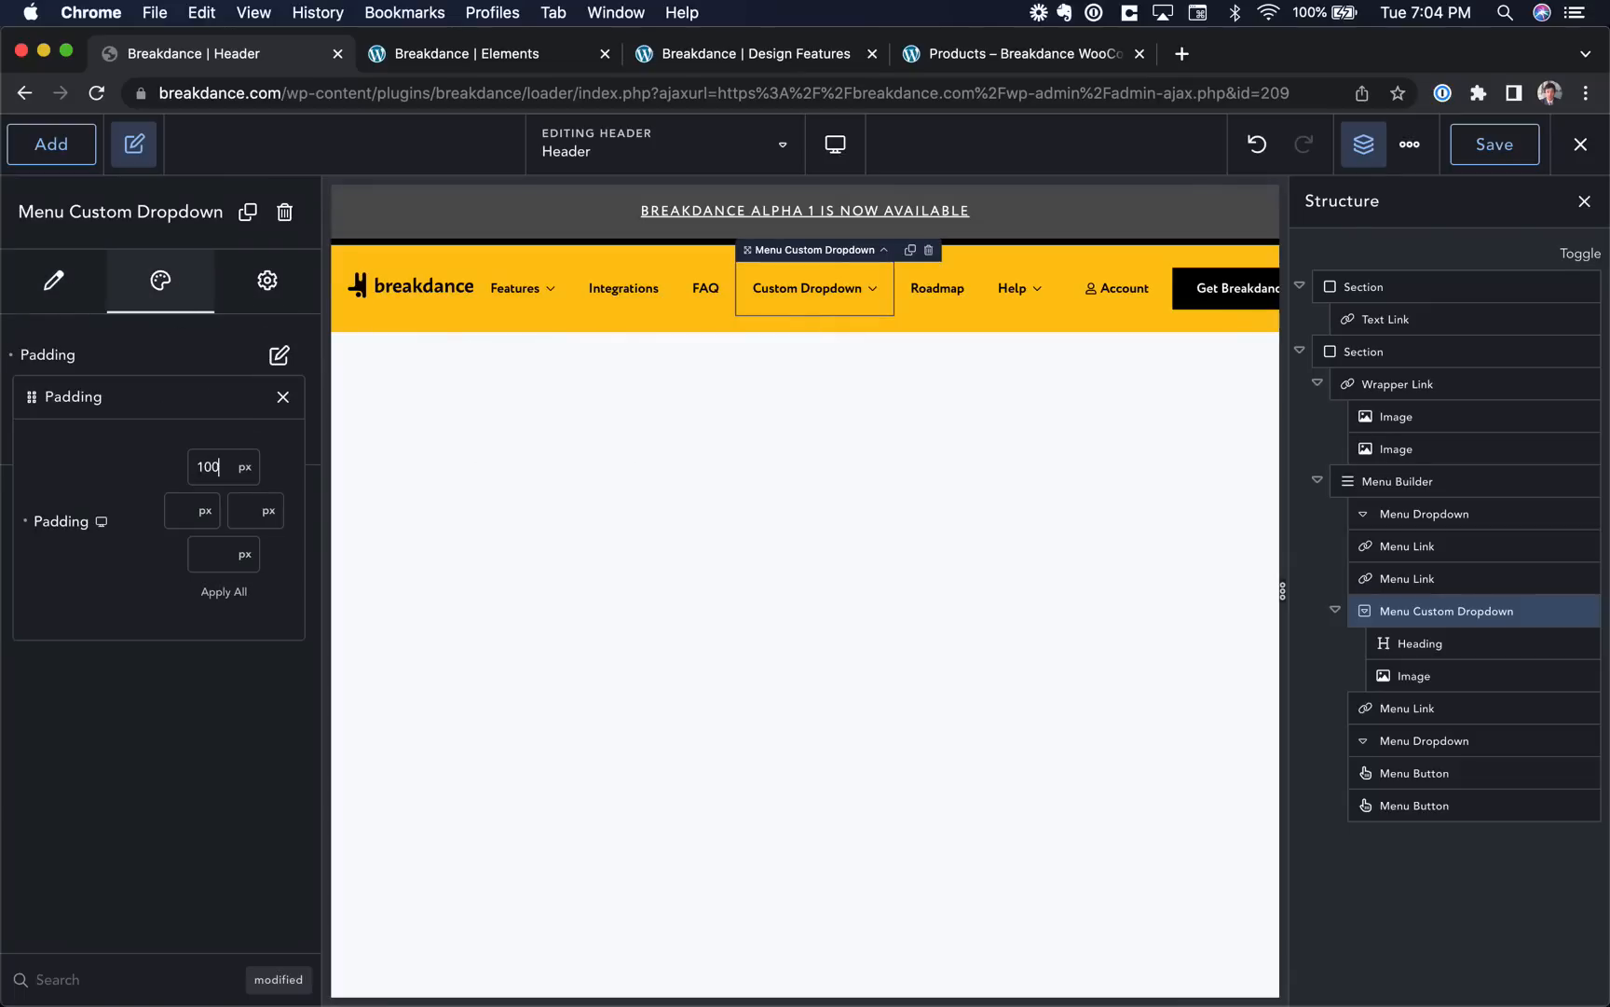
{"action": "left_click", "coordinate": [224, 592]}
{"action": "mouse_move", "coordinate": [823, 288]}
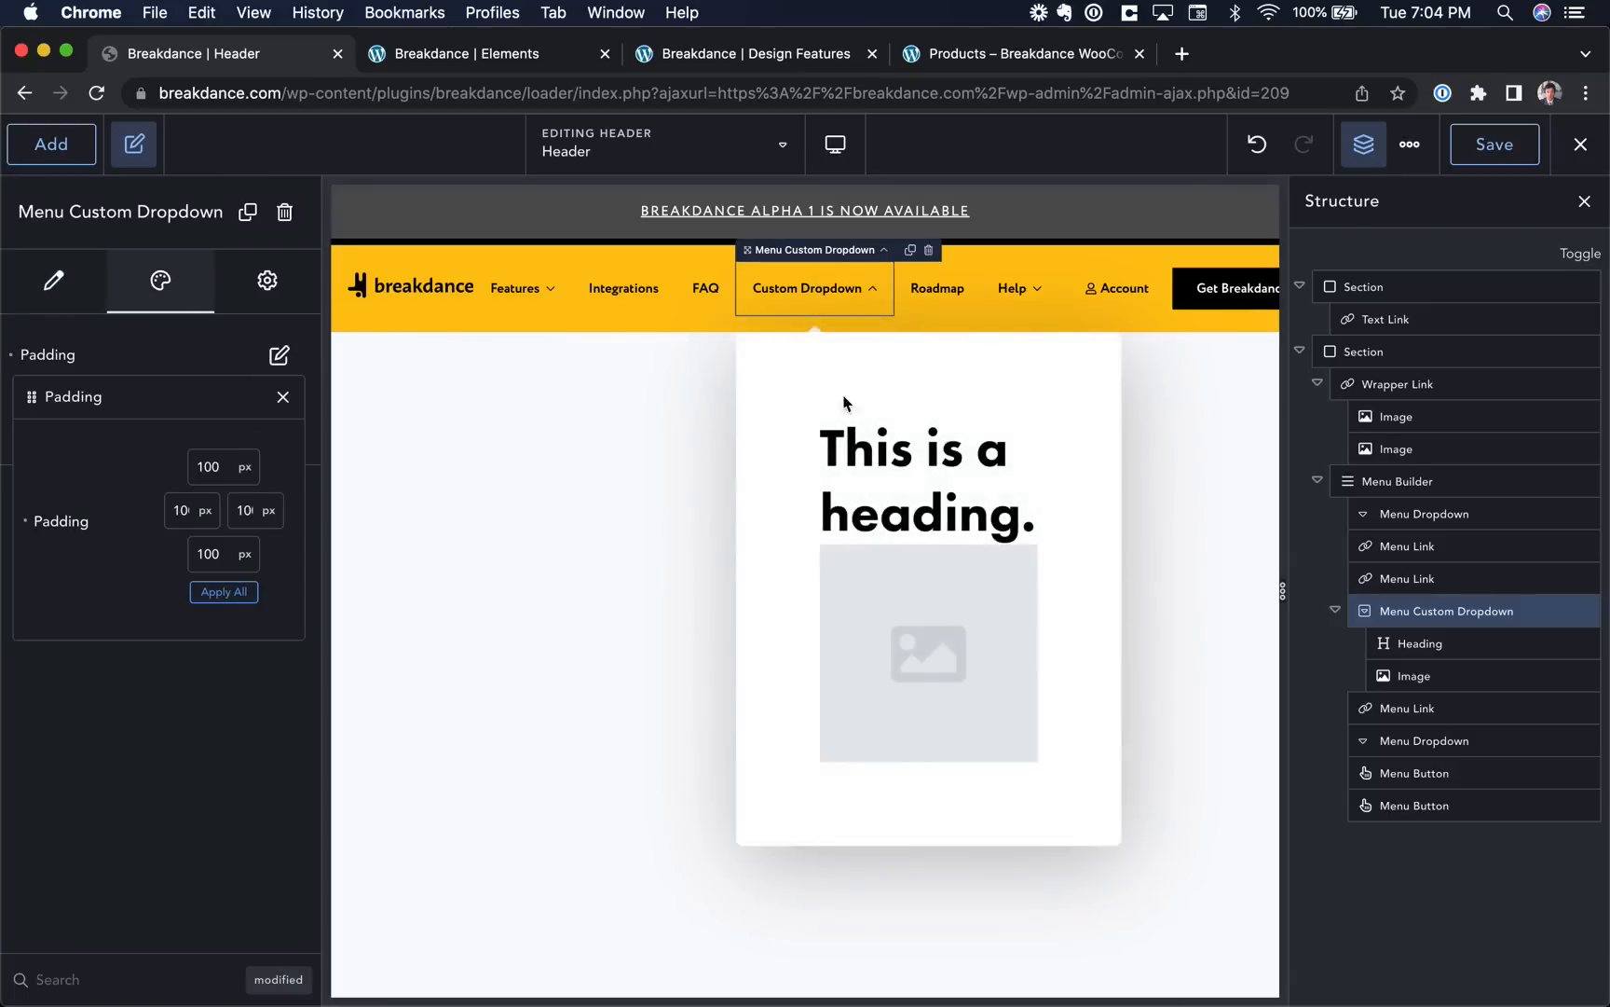
{"action": "left_click", "coordinate": [856, 277]}
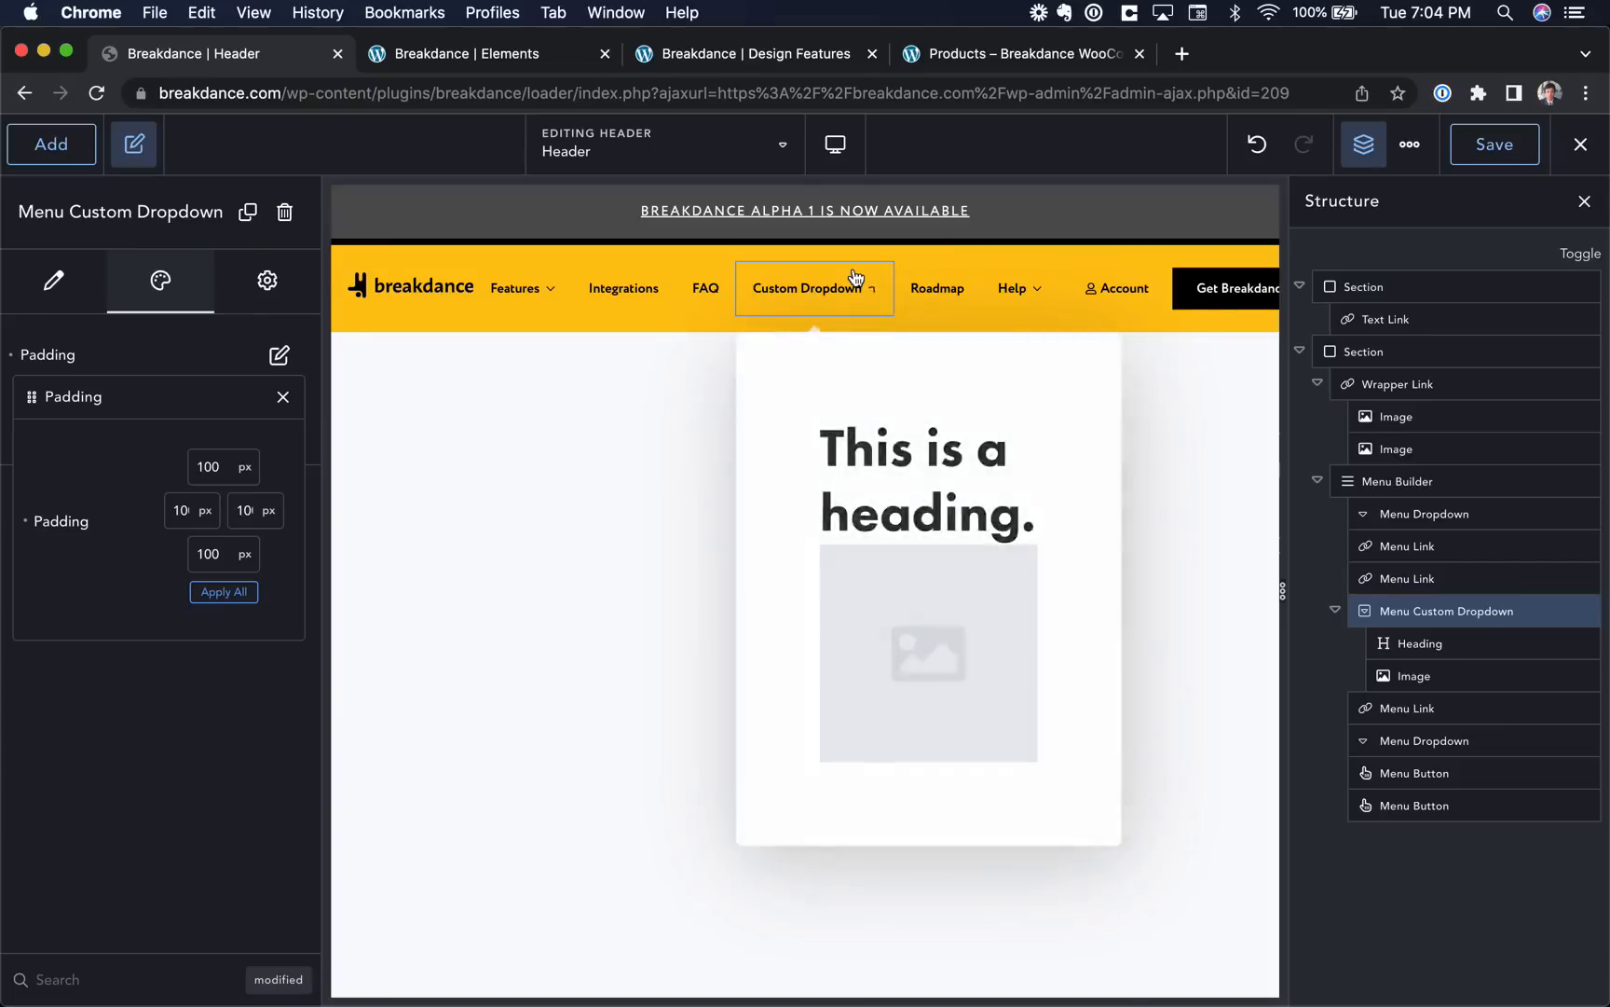
{"action": "left_click", "coordinate": [855, 275]}
{"action": "left_click", "coordinate": [855, 275]}
{"action": "left_click", "coordinate": [846, 289]}
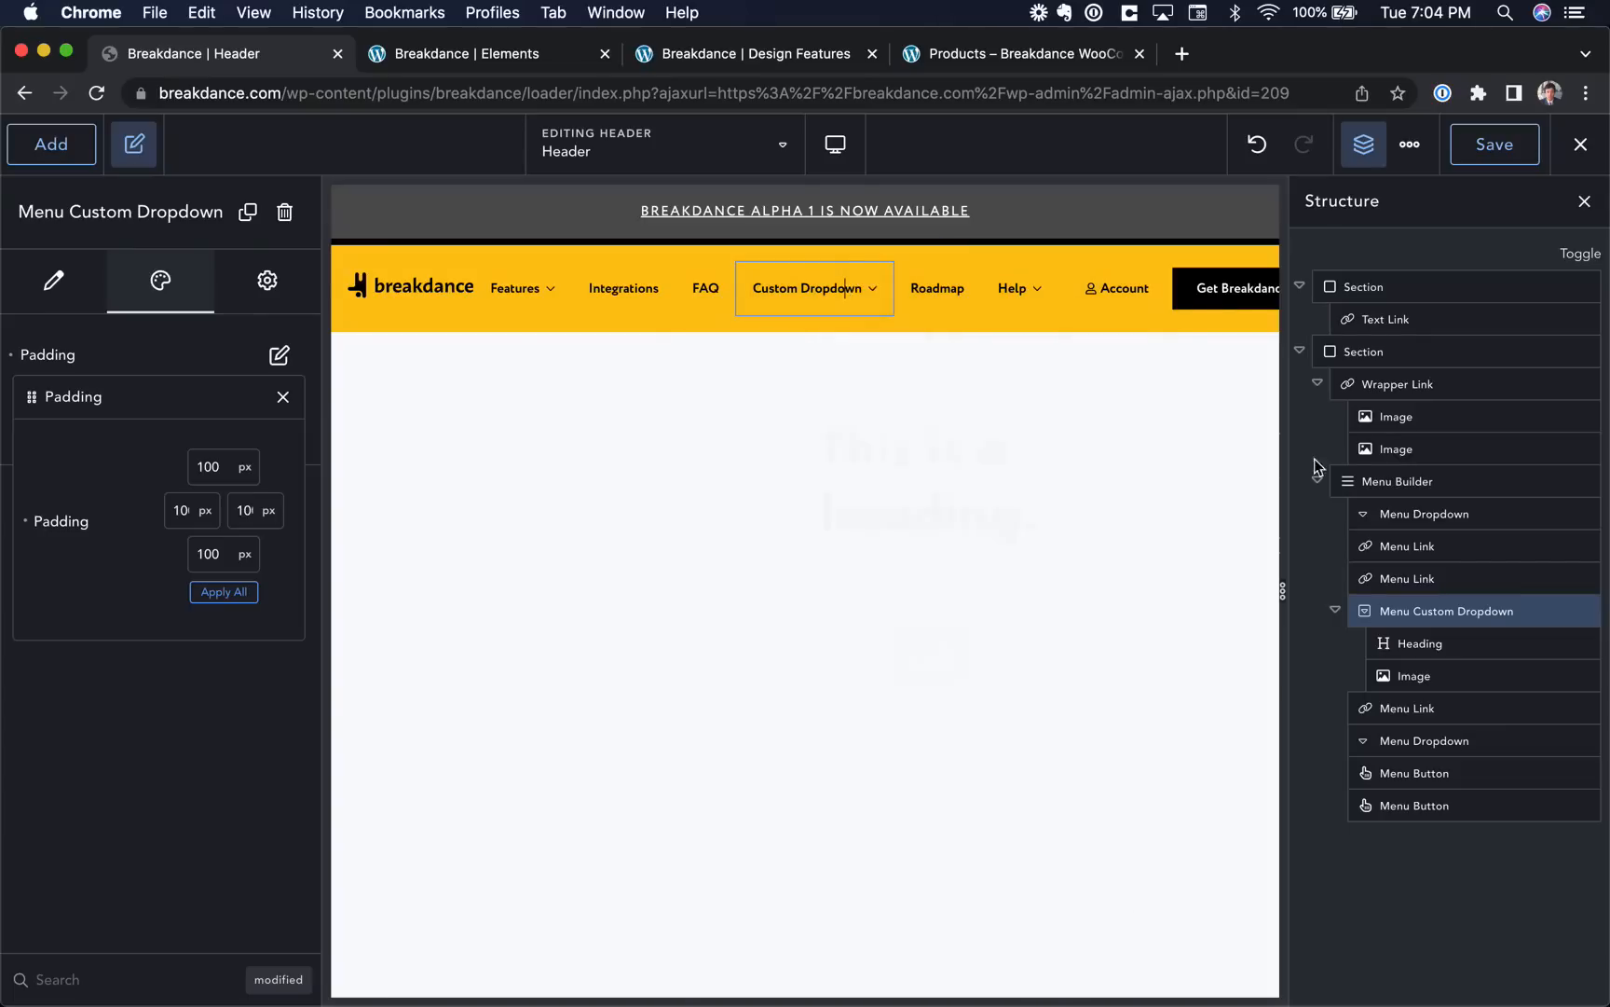
Enable Keep Menu Selected While Styling for the Menu Builder and hold the Features dropdown open.
{"action": "left_click", "coordinate": [1380, 483]}
{"action": "left_click", "coordinate": [47, 630]}
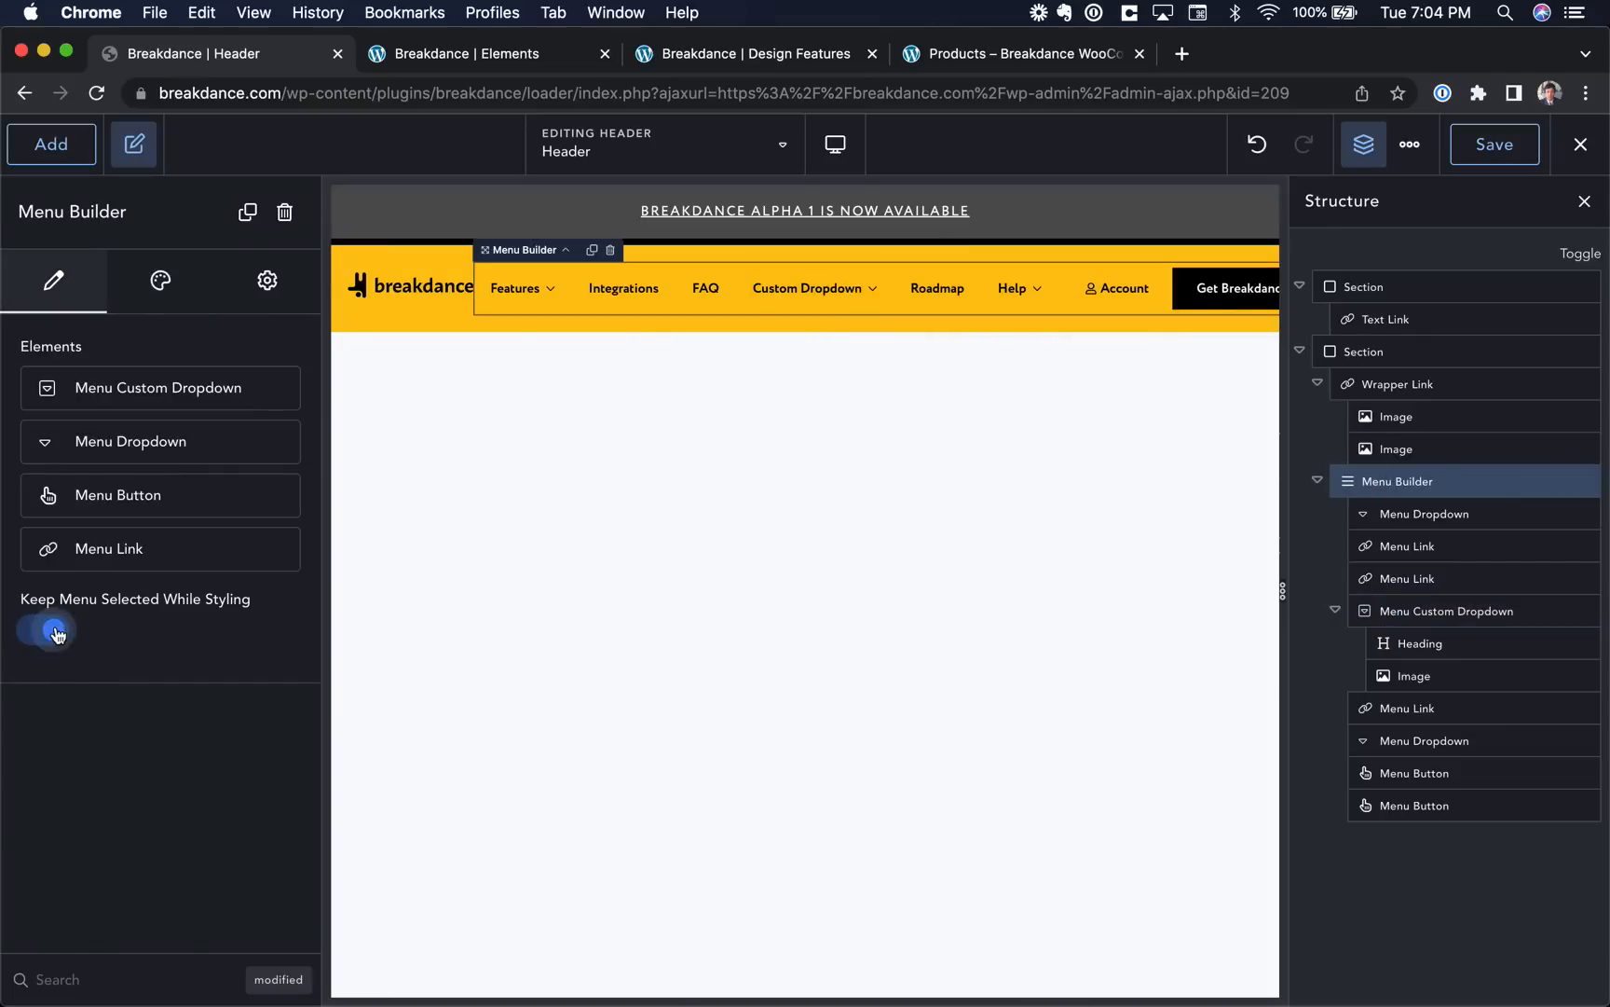
{"action": "mouse_move", "coordinate": [807, 287]}
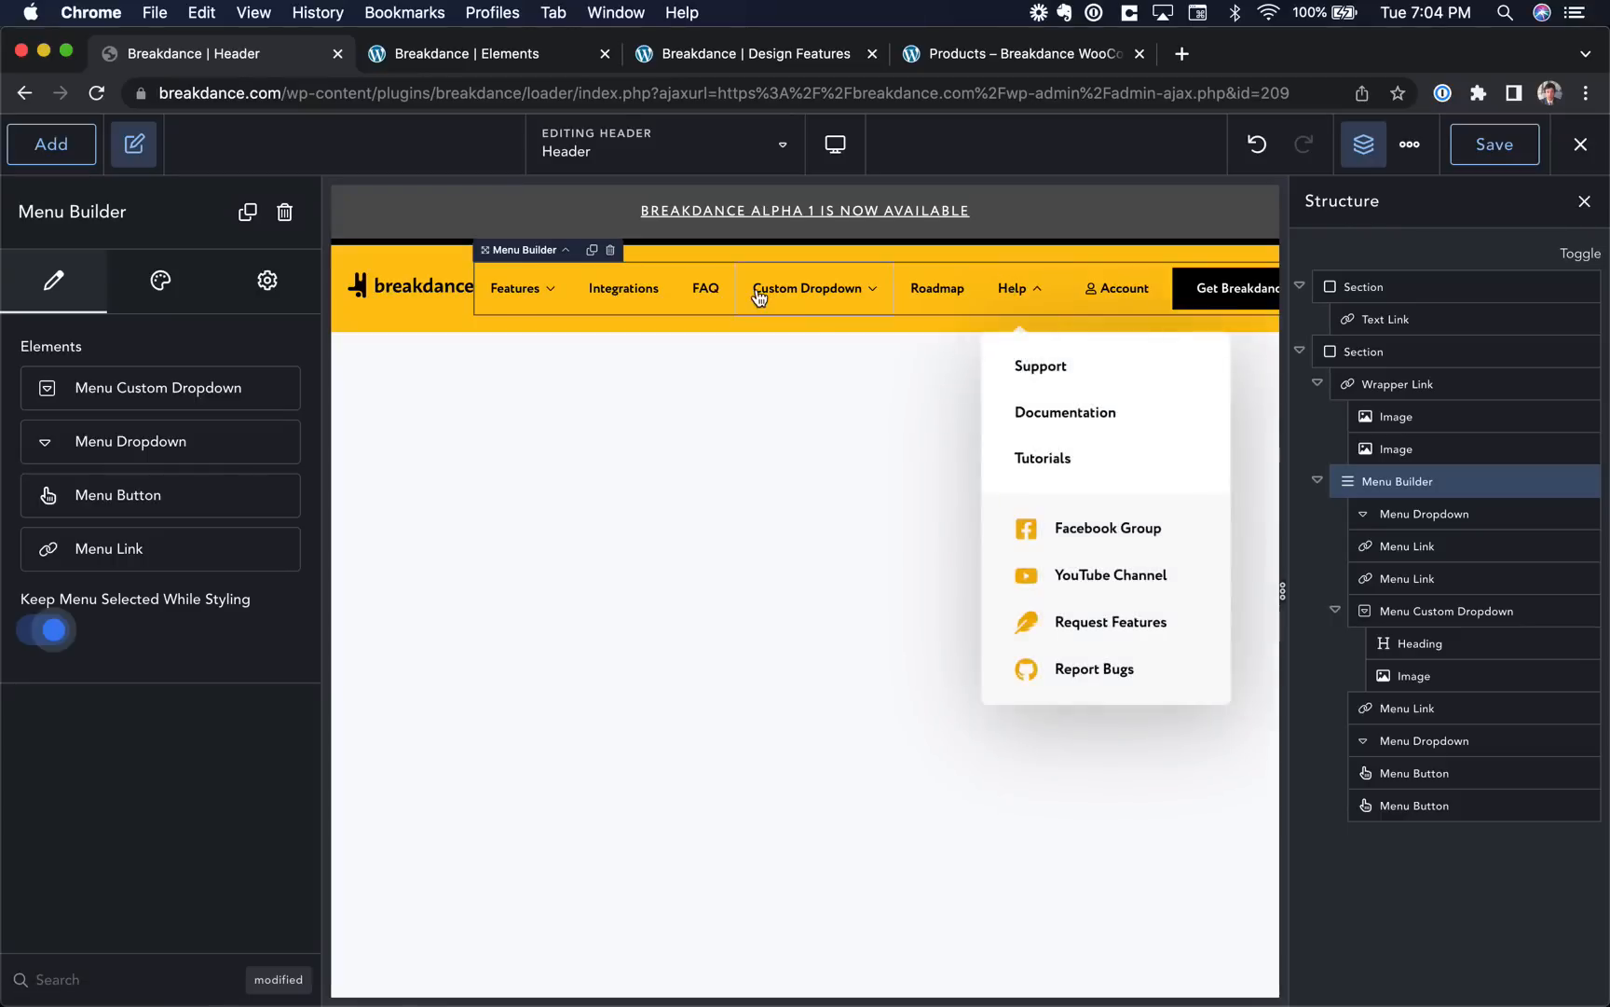
{"action": "mouse_move", "coordinate": [506, 297]}
Set the effect type of the Desktop Menu links to Underline.
{"action": "left_click", "coordinate": [166, 293]}
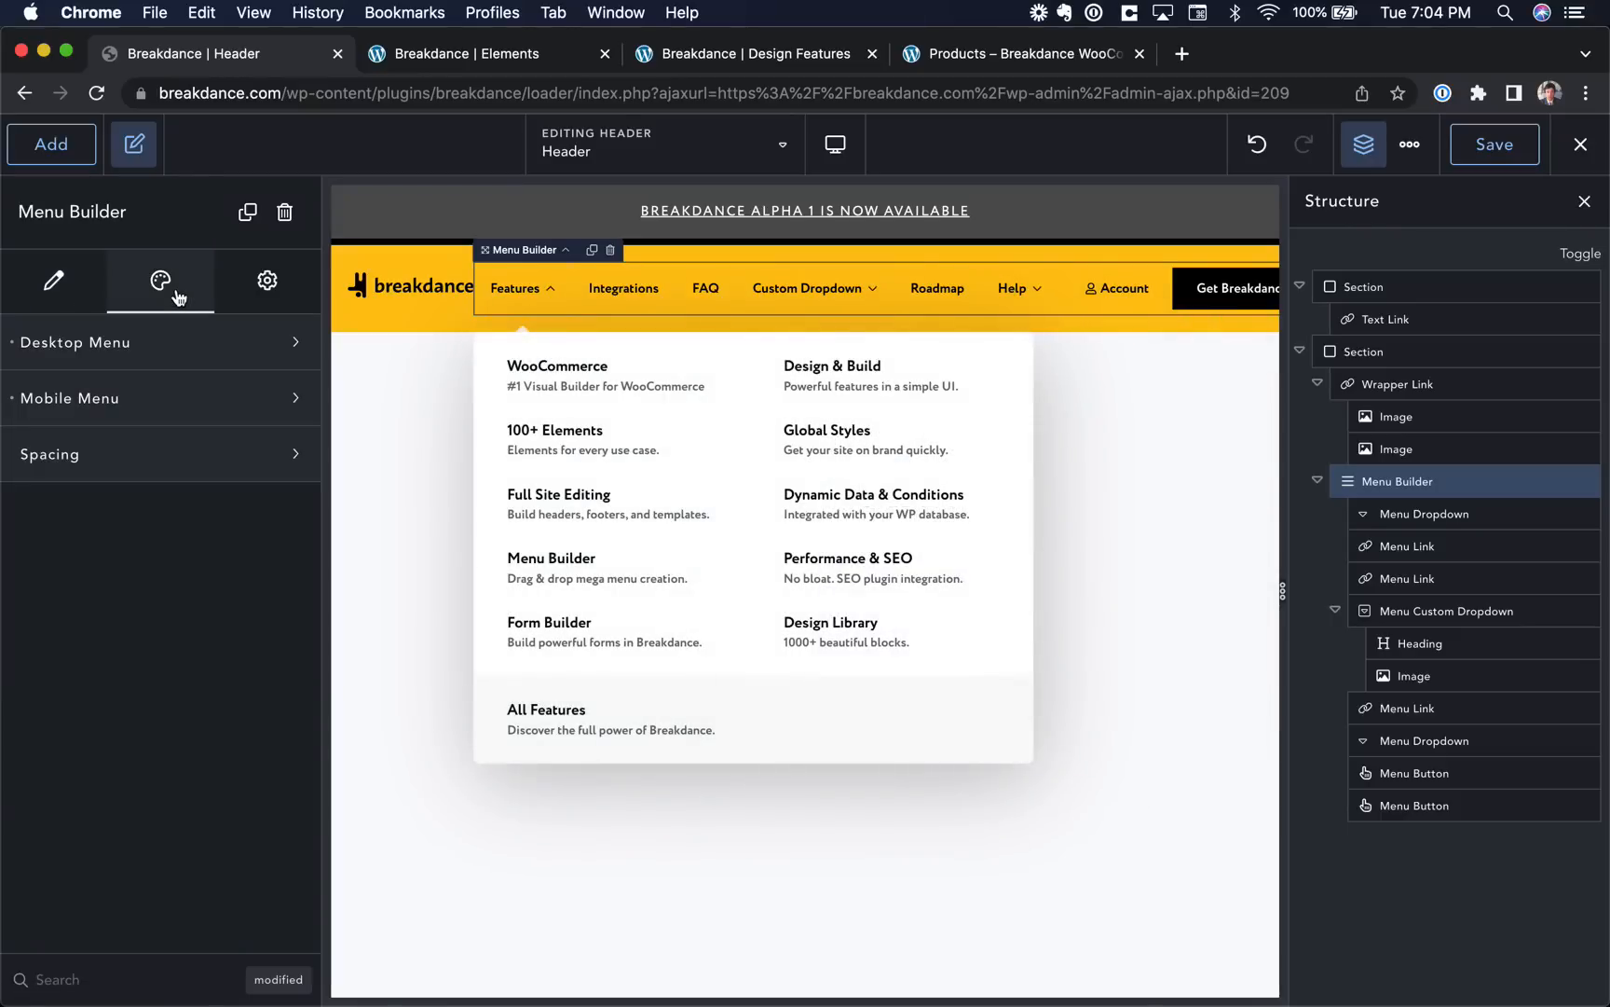
{"action": "left_click", "coordinate": [165, 343]}
{"action": "left_click", "coordinate": [279, 410]}
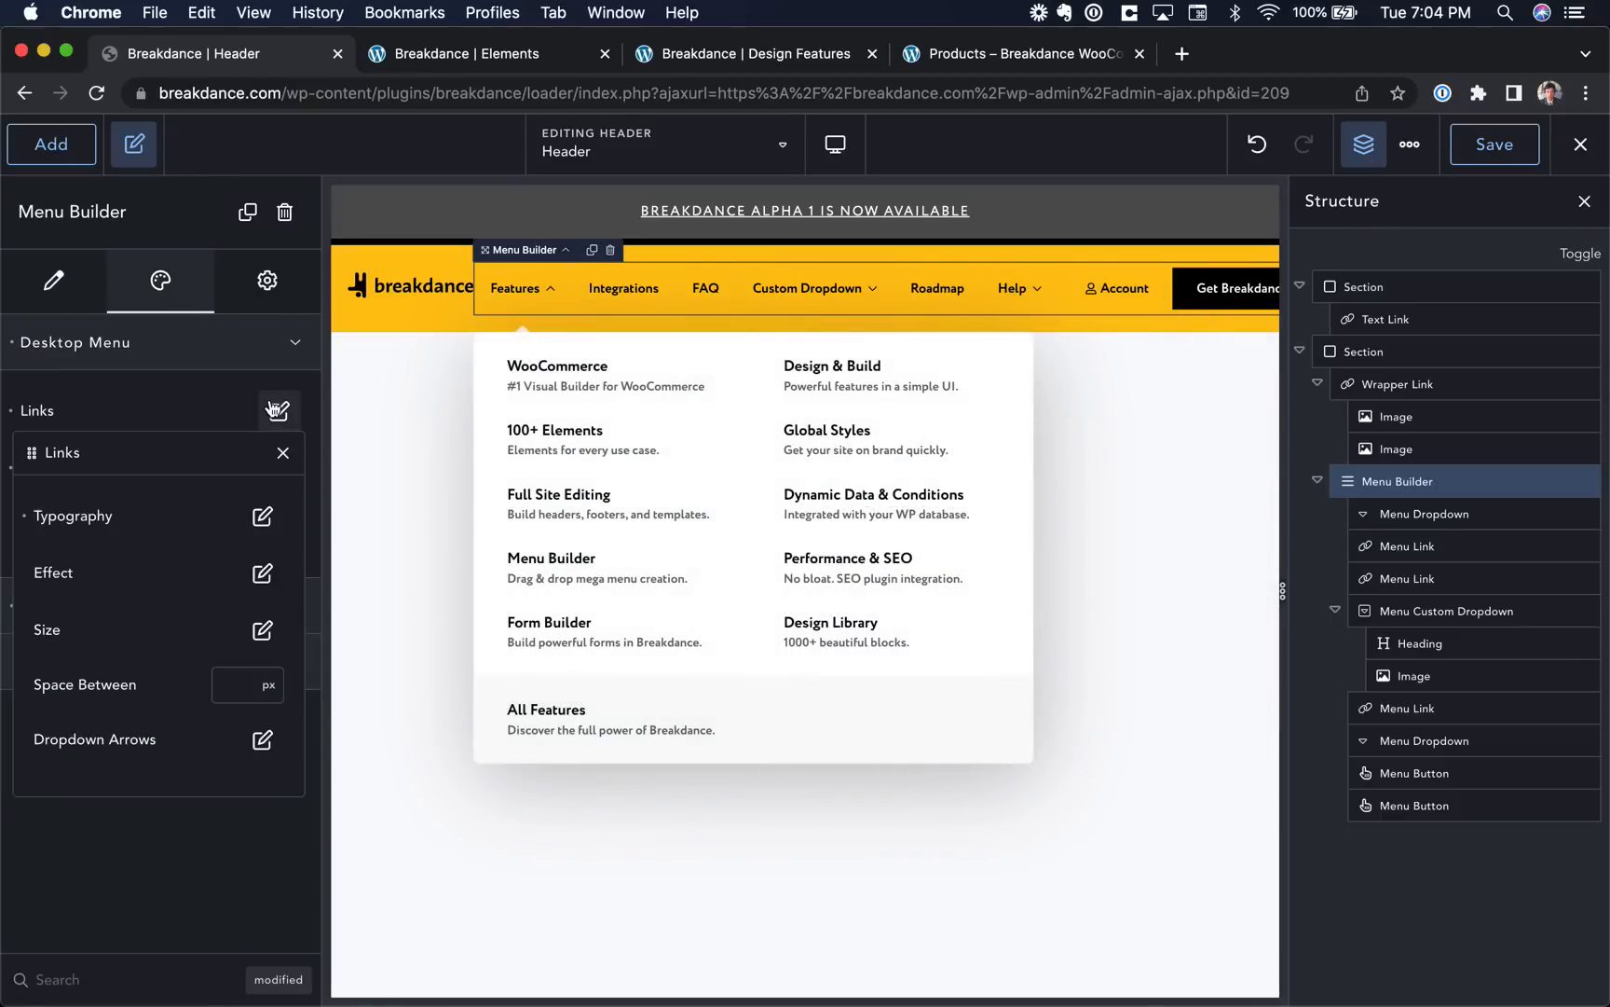
{"action": "left_click", "coordinate": [262, 572]}
{"action": "left_click", "coordinate": [476, 633]}
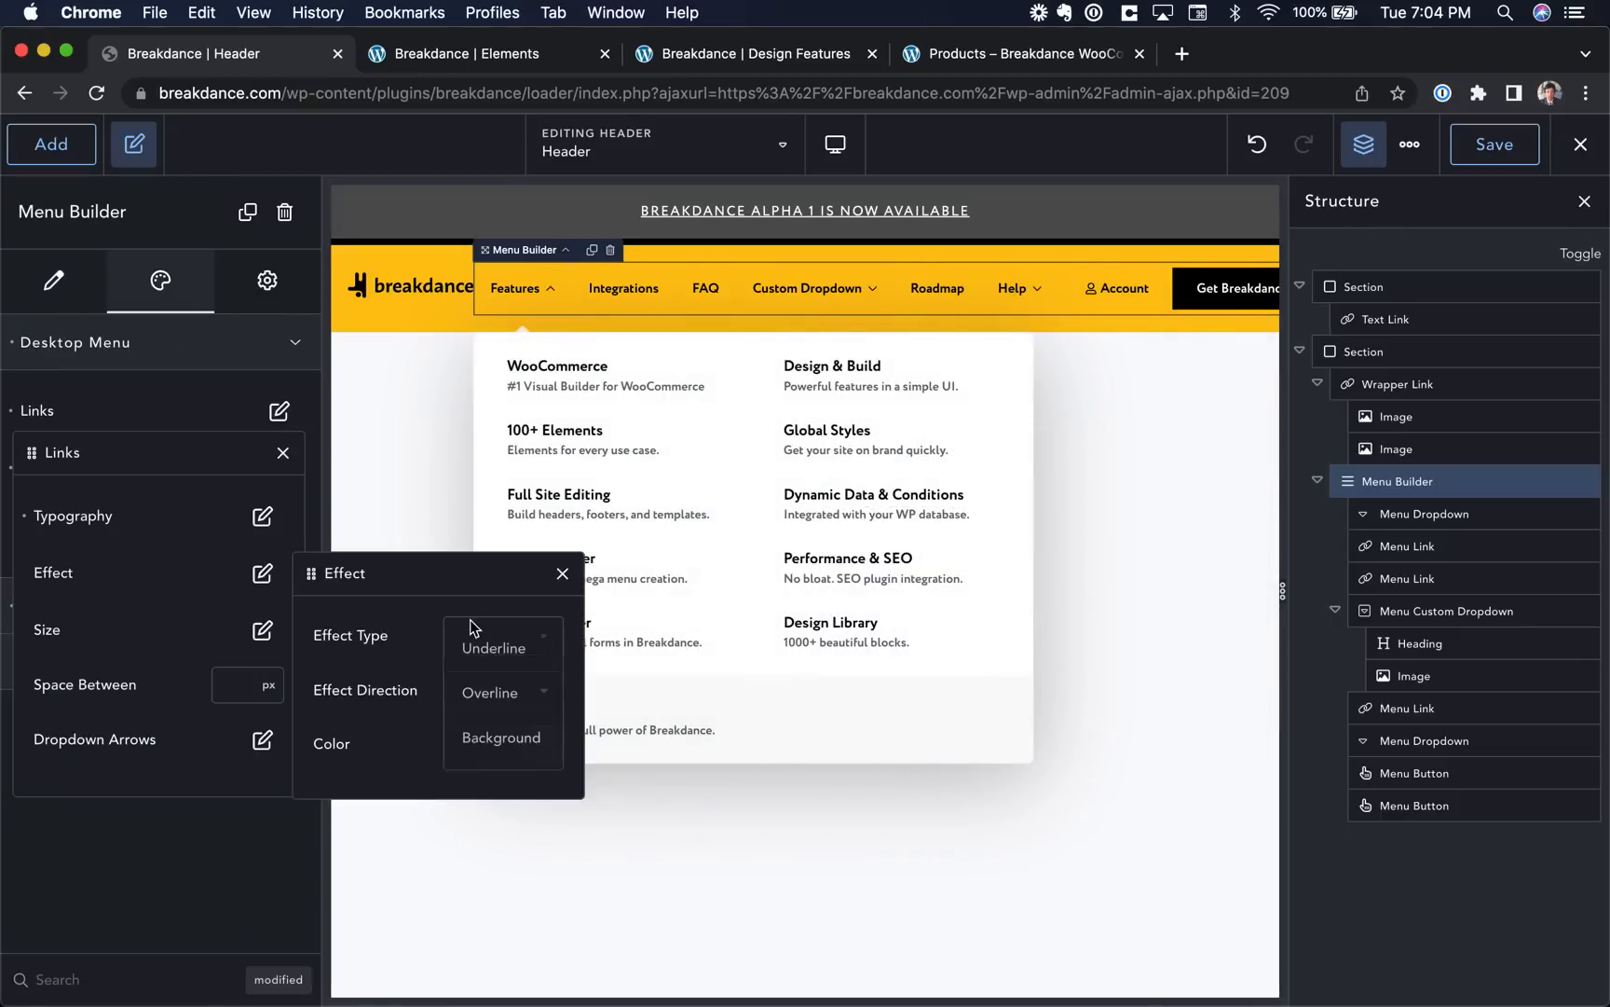
{"action": "left_click", "coordinate": [486, 648]}
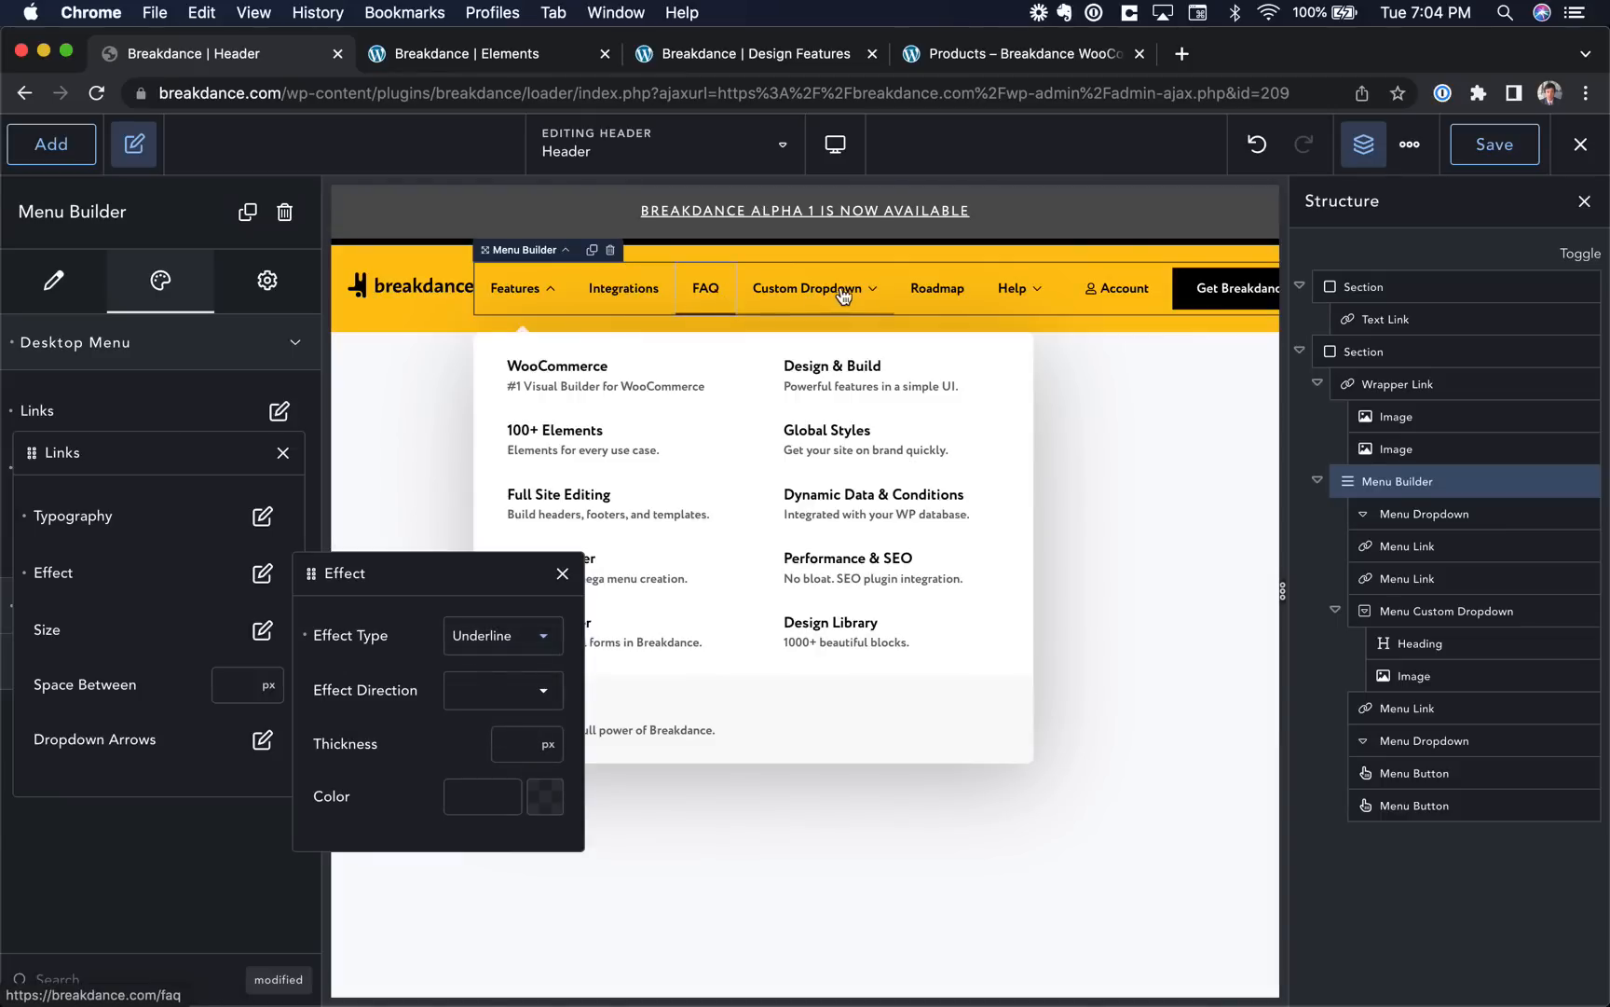
{"action": "left_click", "coordinate": [282, 454]}
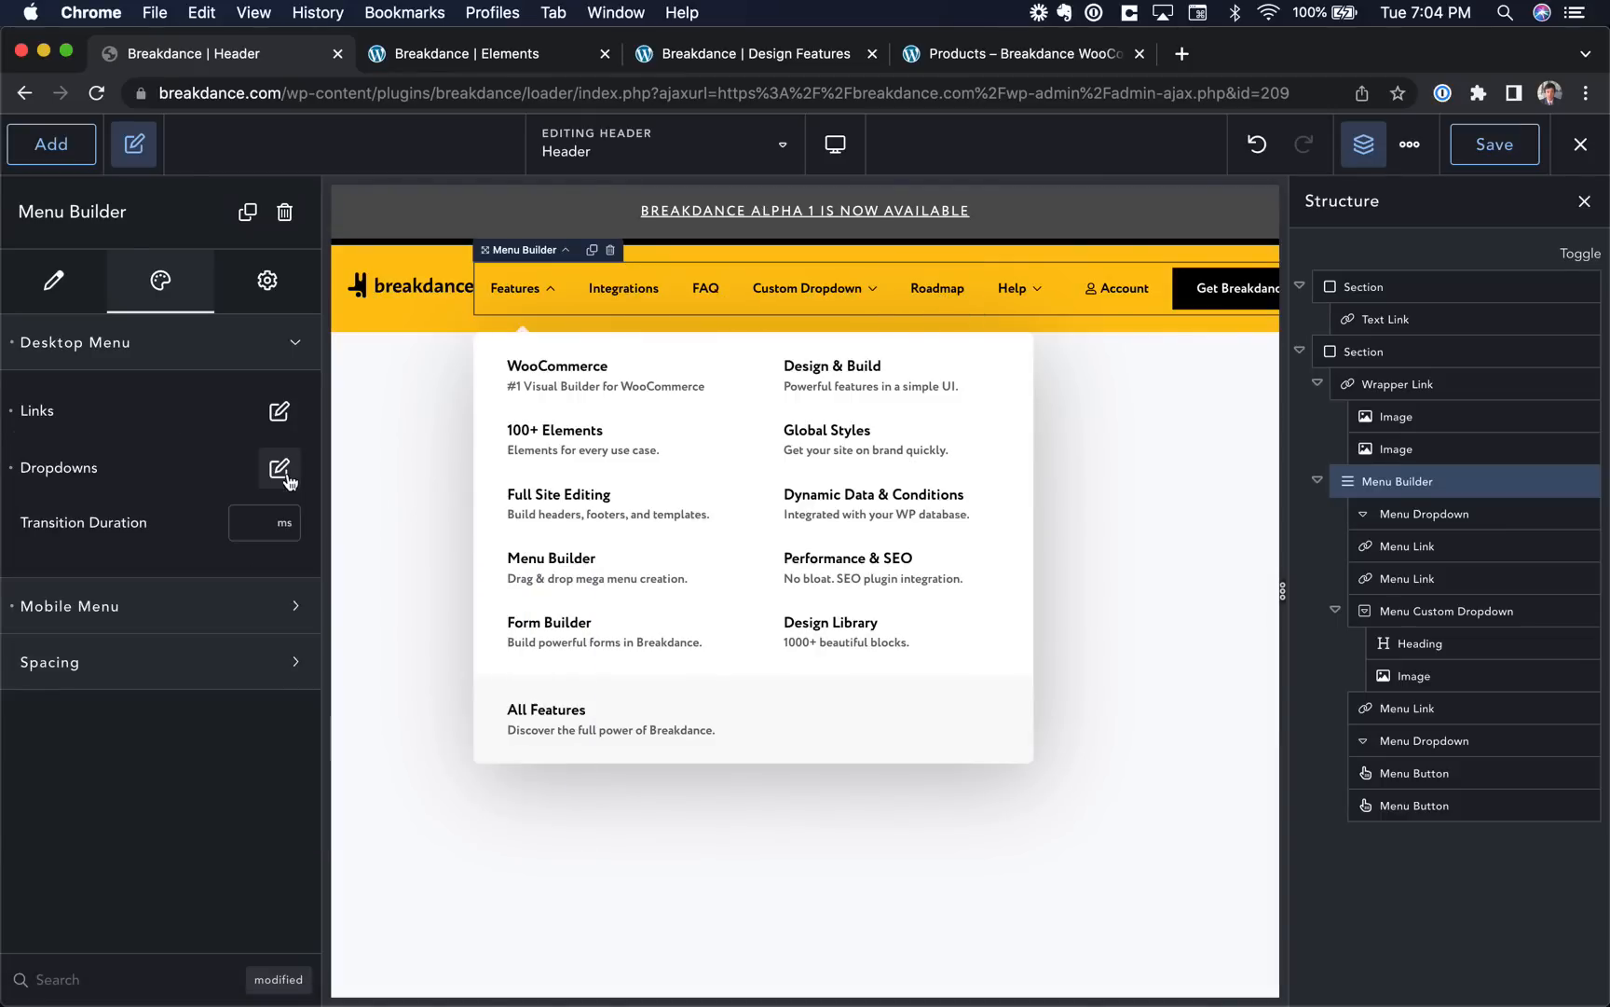
Set the Desktop Menu's dropdown wrapper padding to 50 px on all sides and view the dropdown link style options.
{"action": "left_click", "coordinate": [279, 467]}
{"action": "left_click", "coordinate": [262, 572]}
{"action": "left_click", "coordinate": [541, 689]}
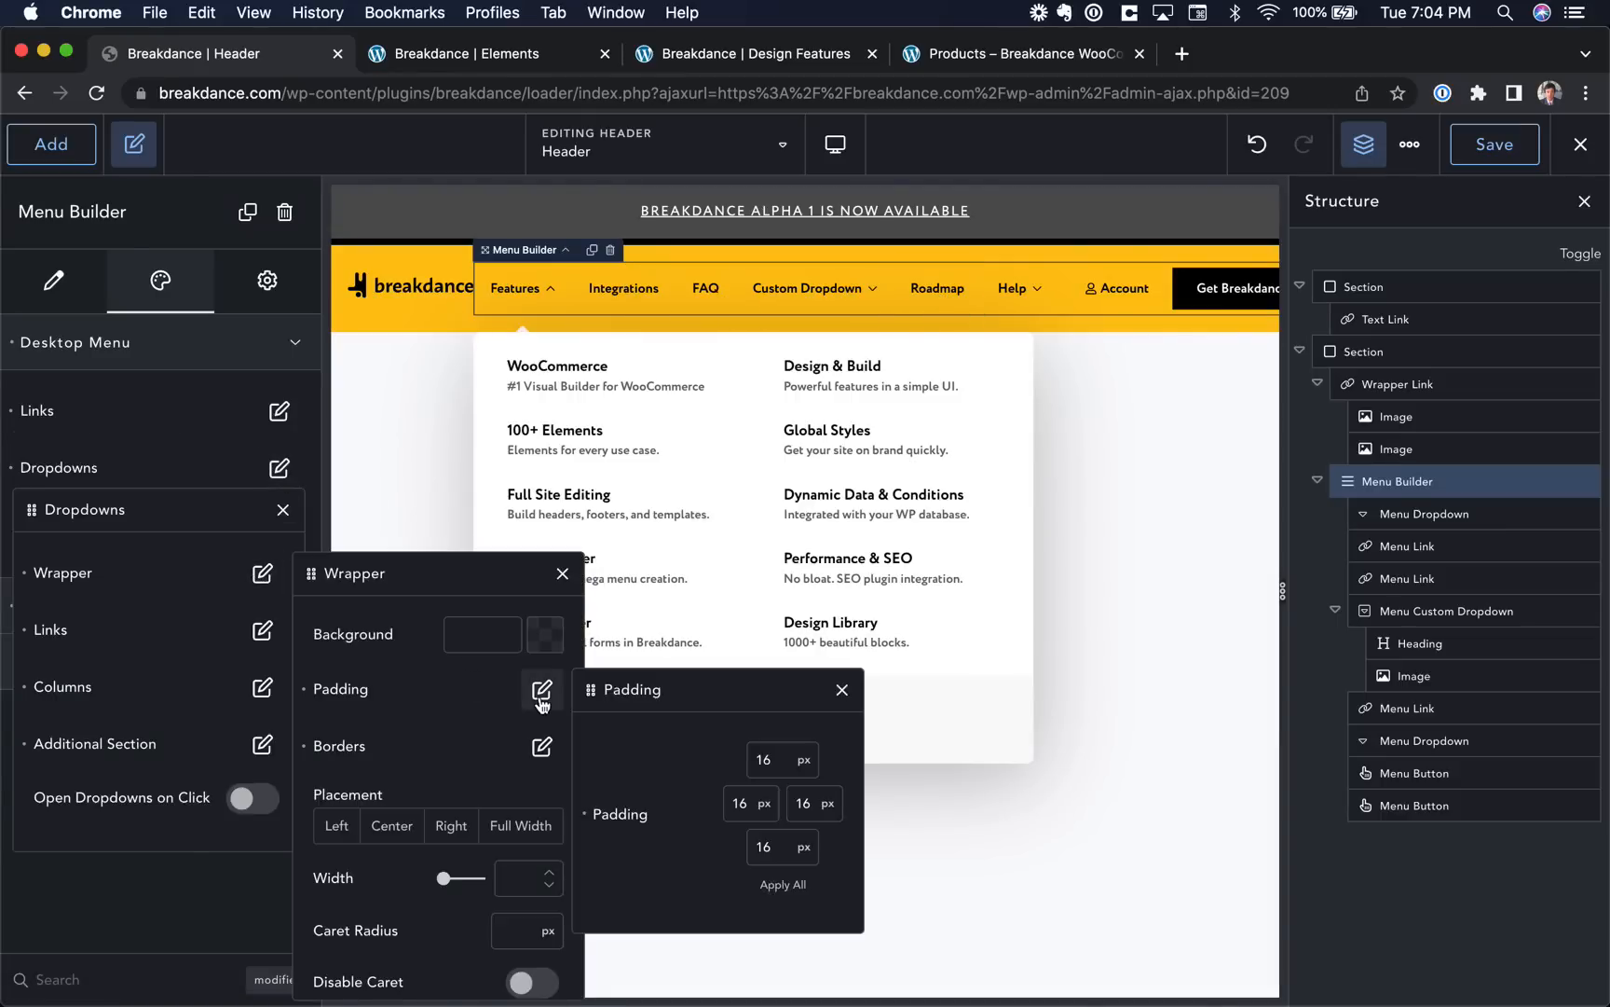
{"action": "double_click", "coordinate": [761, 759]}
{"action": "type", "text": "100"}
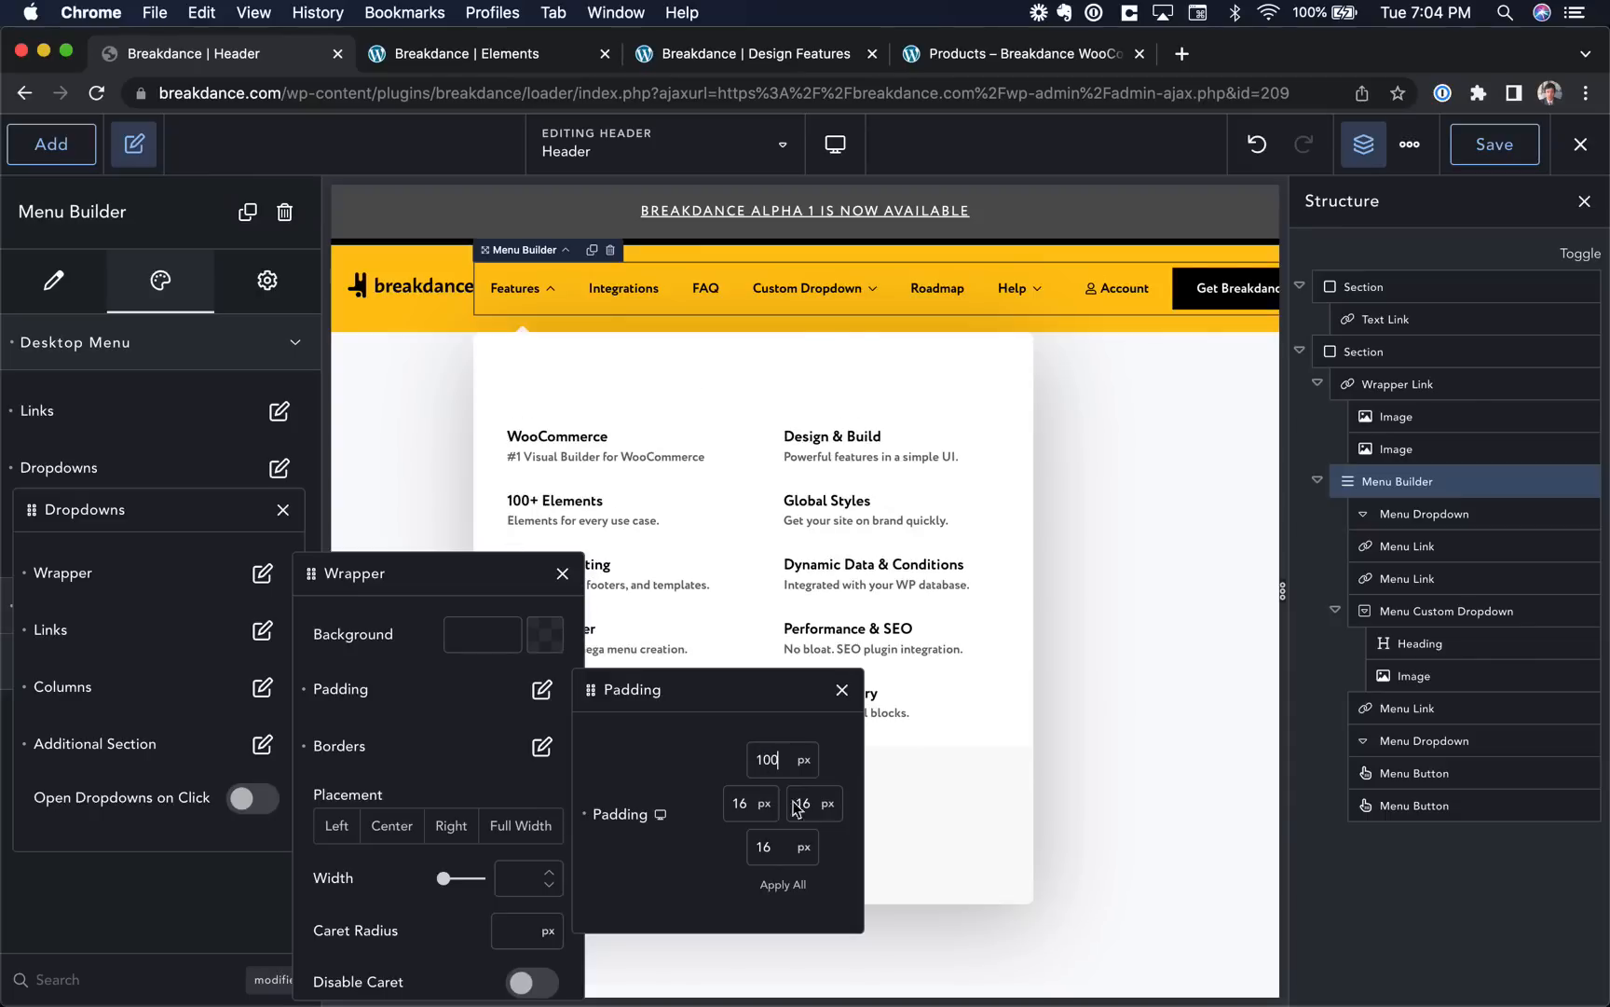
{"action": "left_click", "coordinate": [783, 884]}
{"action": "double_click", "coordinate": [774, 751]}
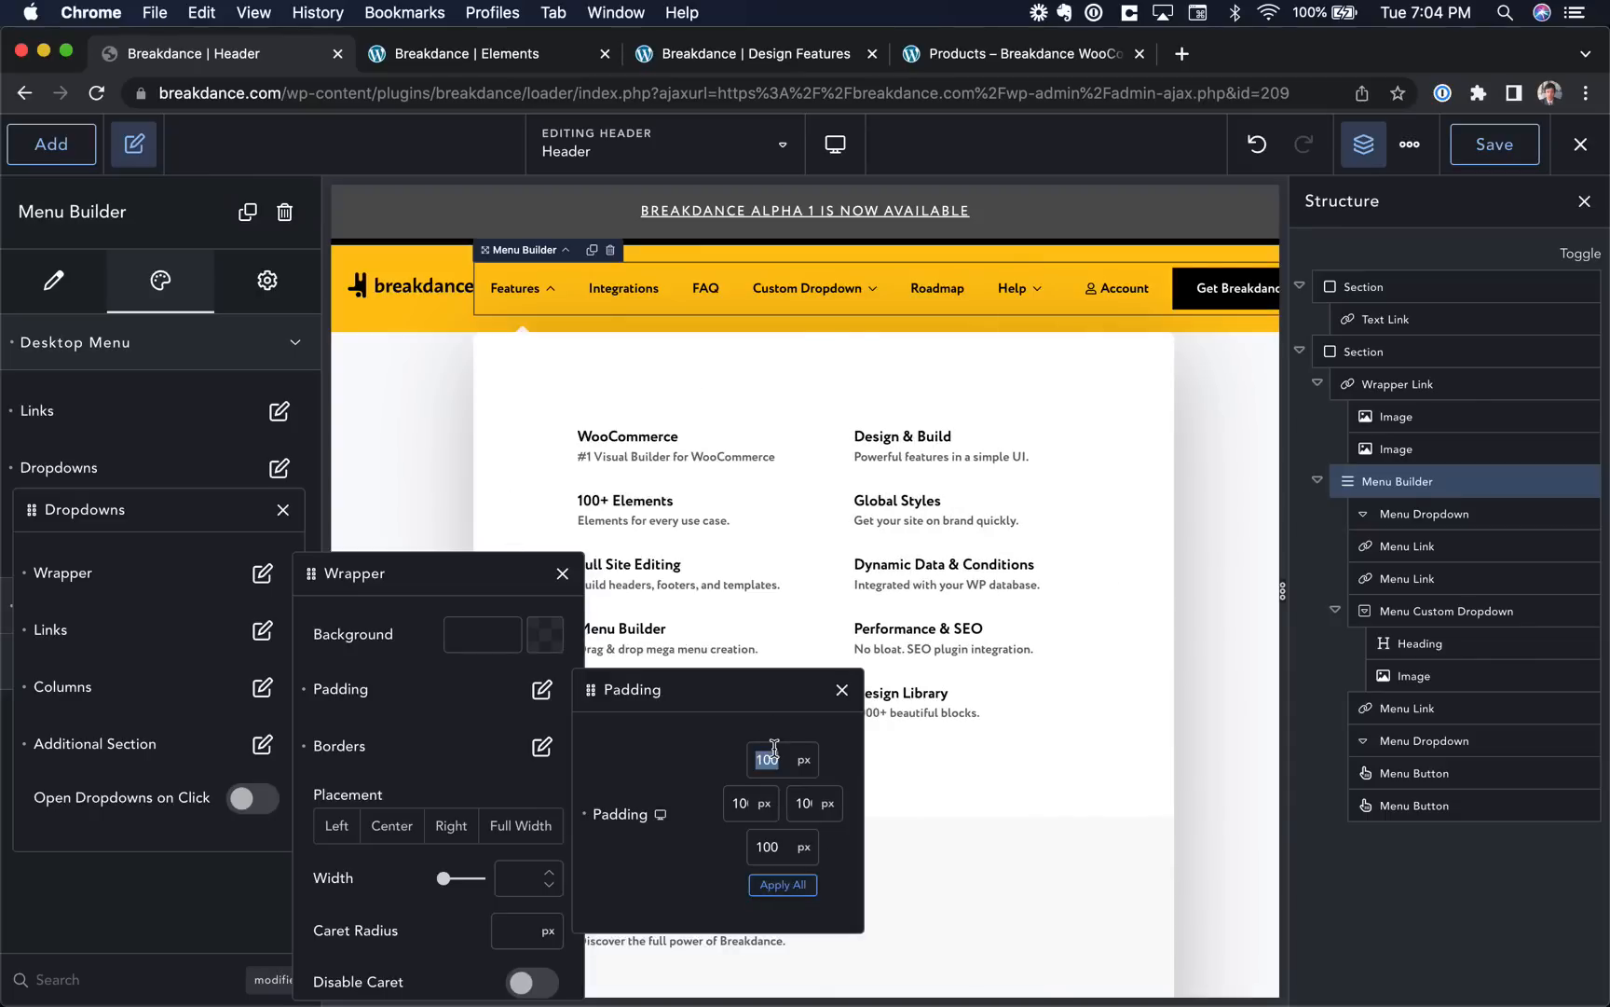
{"action": "type", "text": "50"}
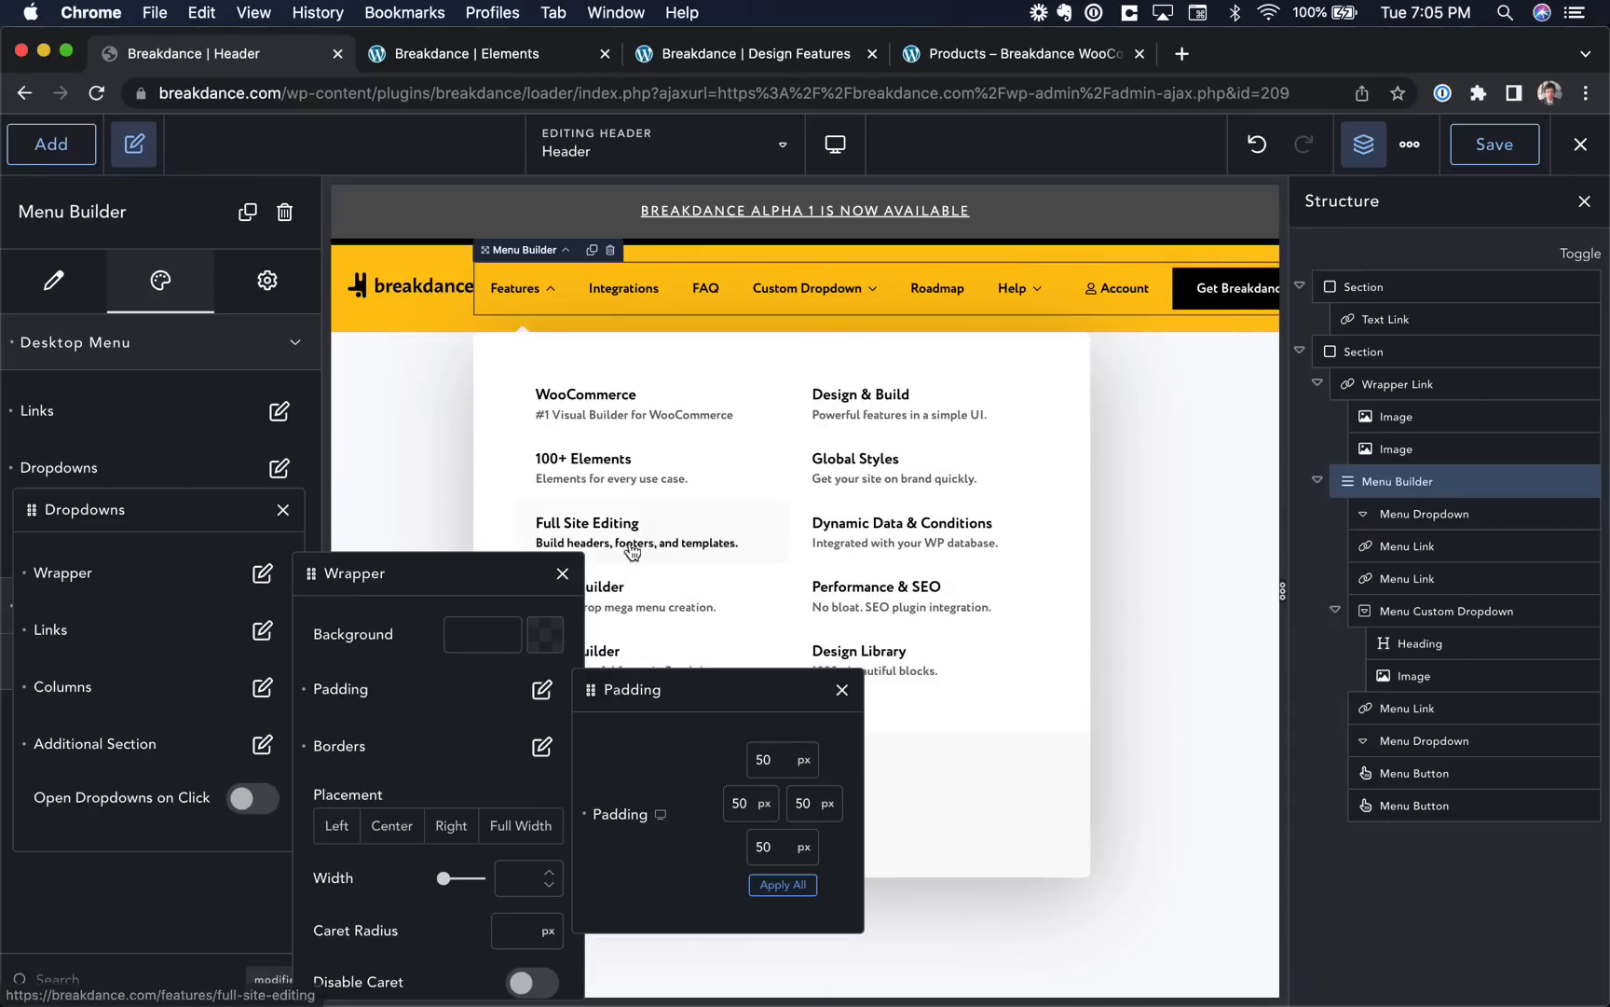
{"action": "left_click", "coordinate": [562, 574]}
{"action": "left_click", "coordinate": [262, 630]}
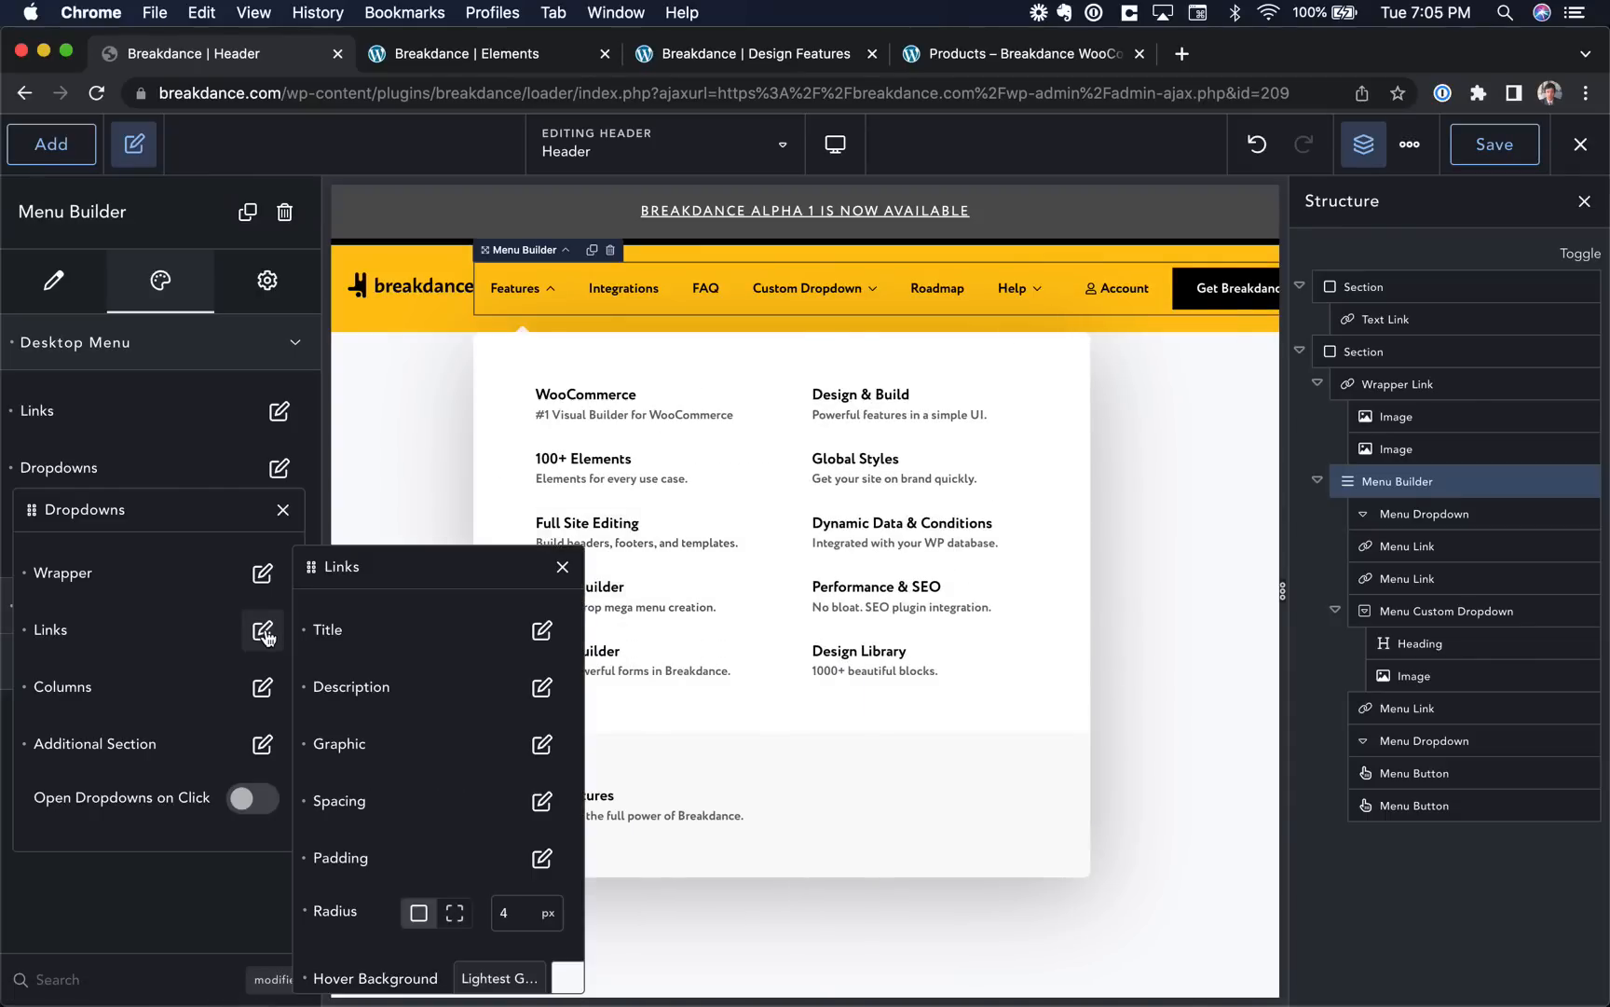
{"action": "left_click", "coordinate": [262, 630]}
{"action": "left_click", "coordinate": [282, 509]}
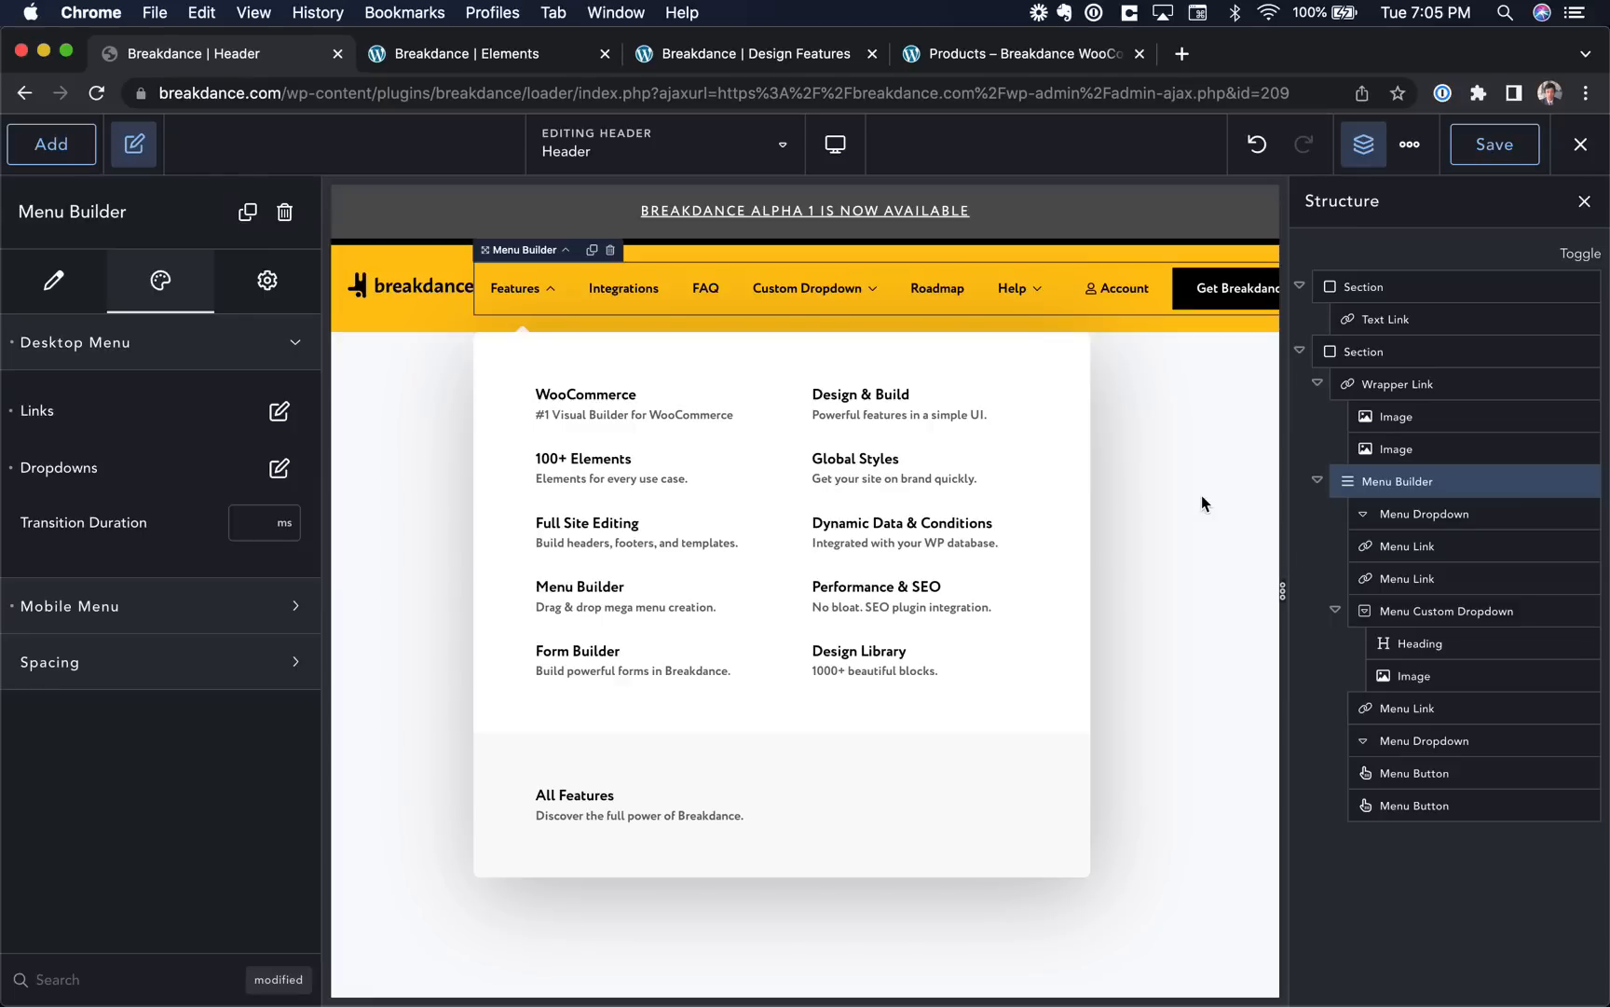
Leave the header editor for the Elements page and browse the Blocks and further elements available to add.
{"action": "left_click", "coordinate": [338, 54]}
{"action": "left_click", "coordinate": [963, 370]}
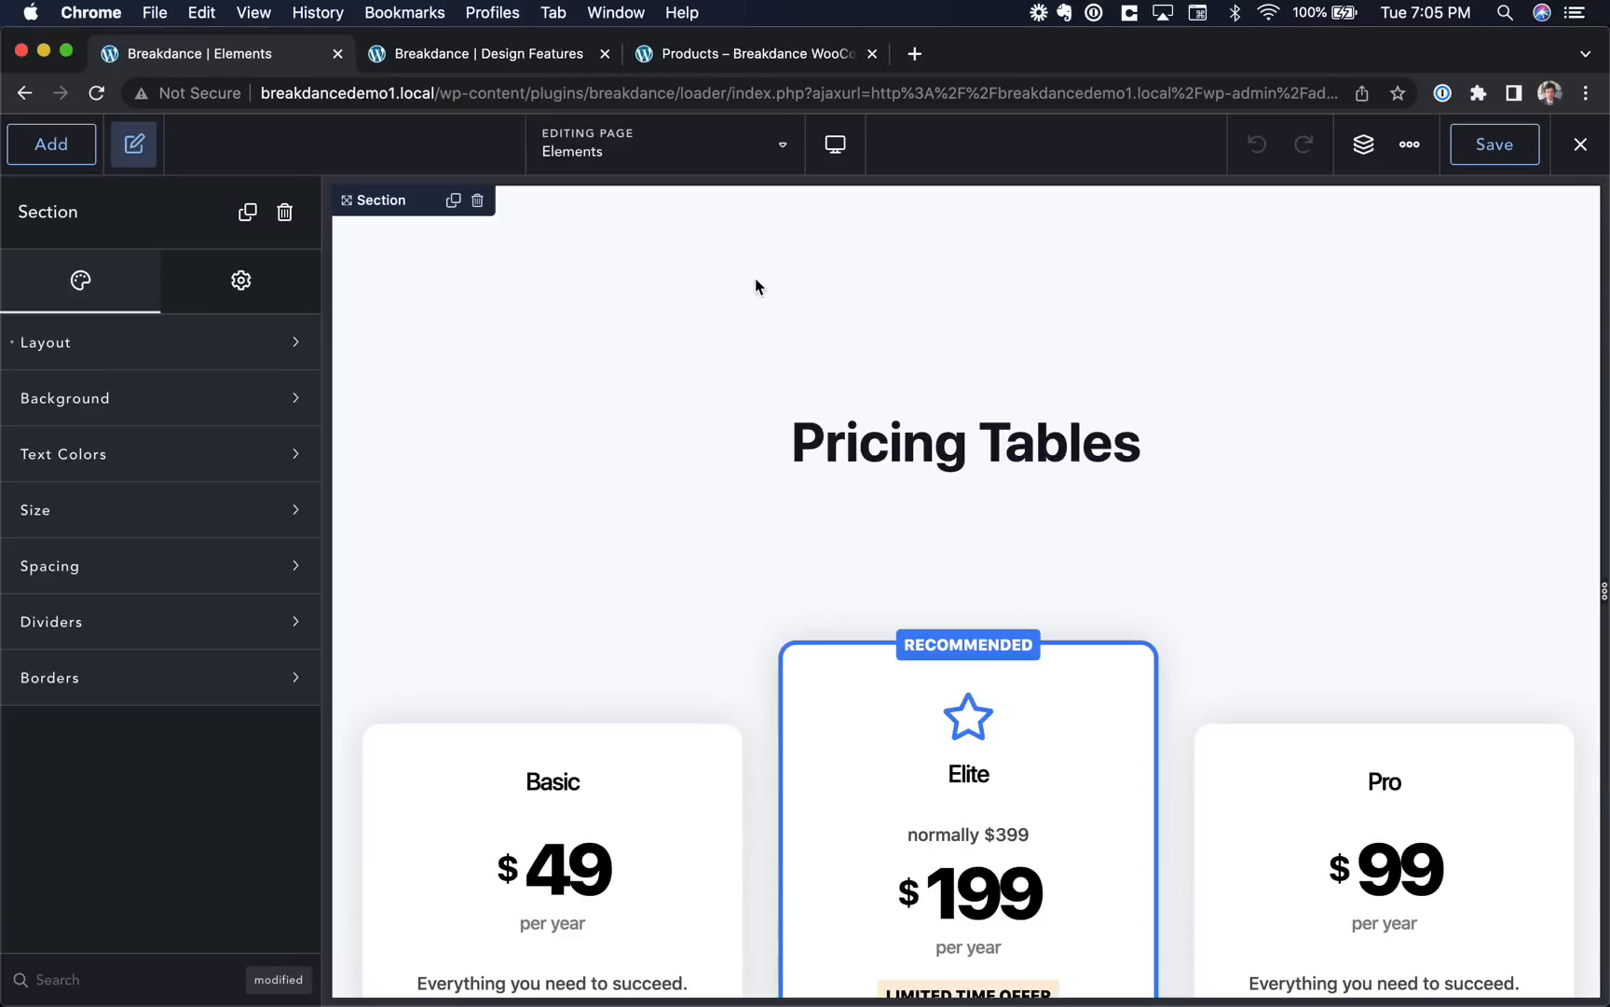
{"action": "left_click", "coordinate": [69, 154]}
{"action": "left_click", "coordinate": [141, 343]}
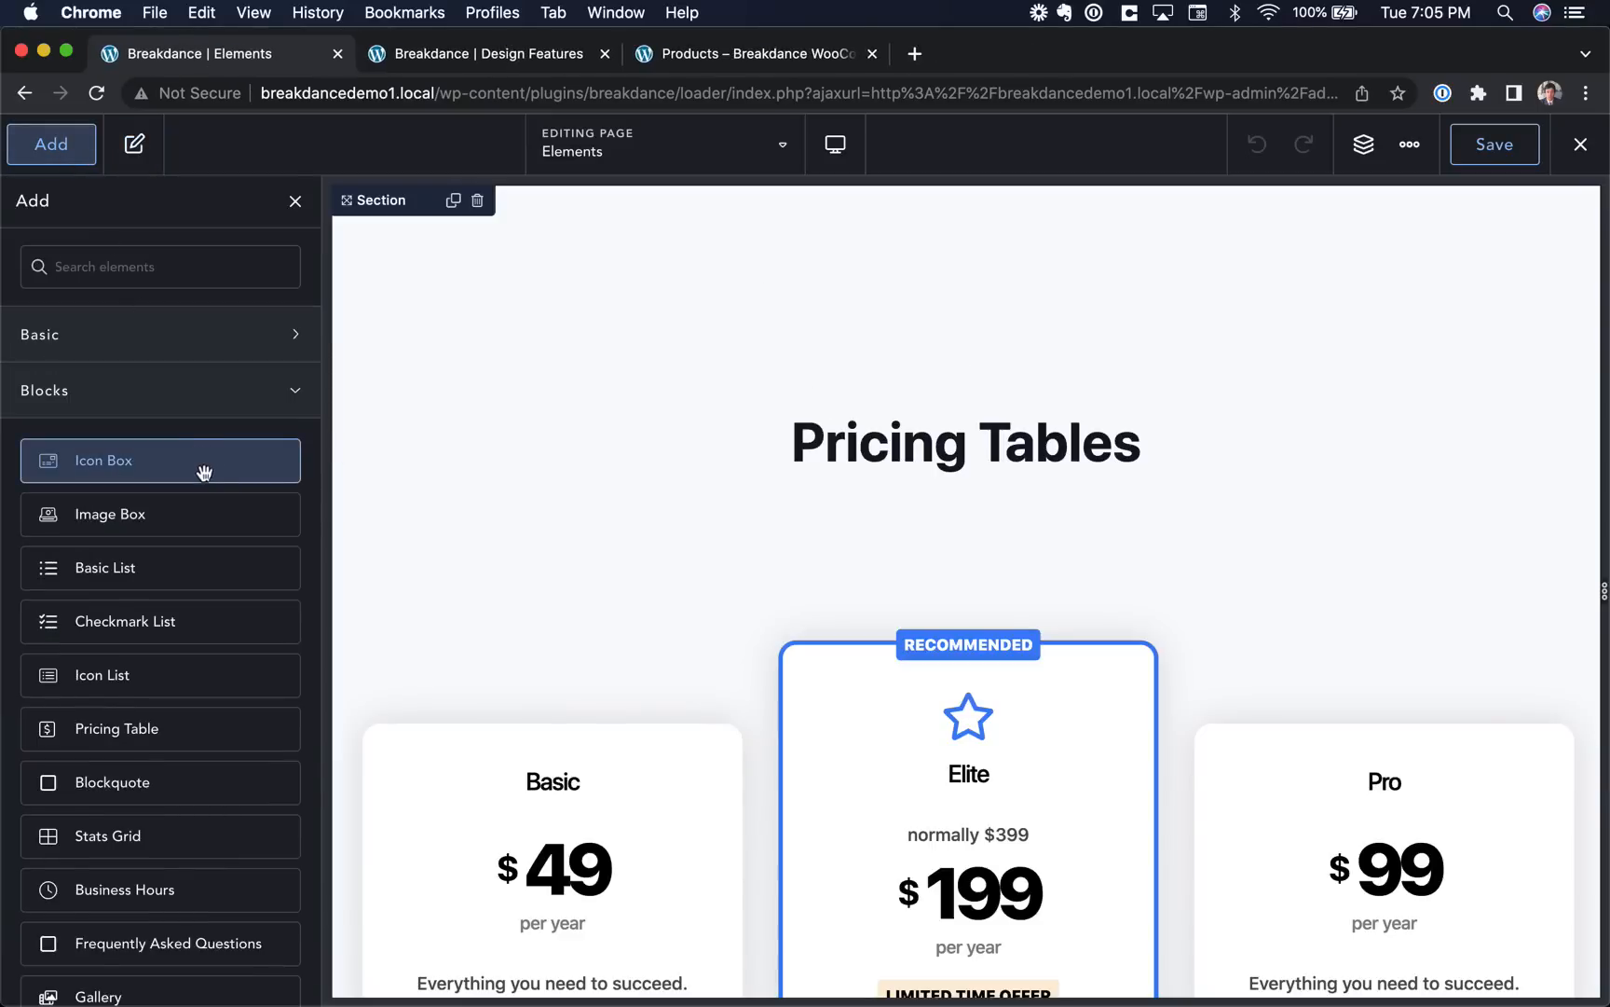
{"action": "scroll", "coordinate": [147, 515], "scroll_direction": "down", "scroll_amount": 10}
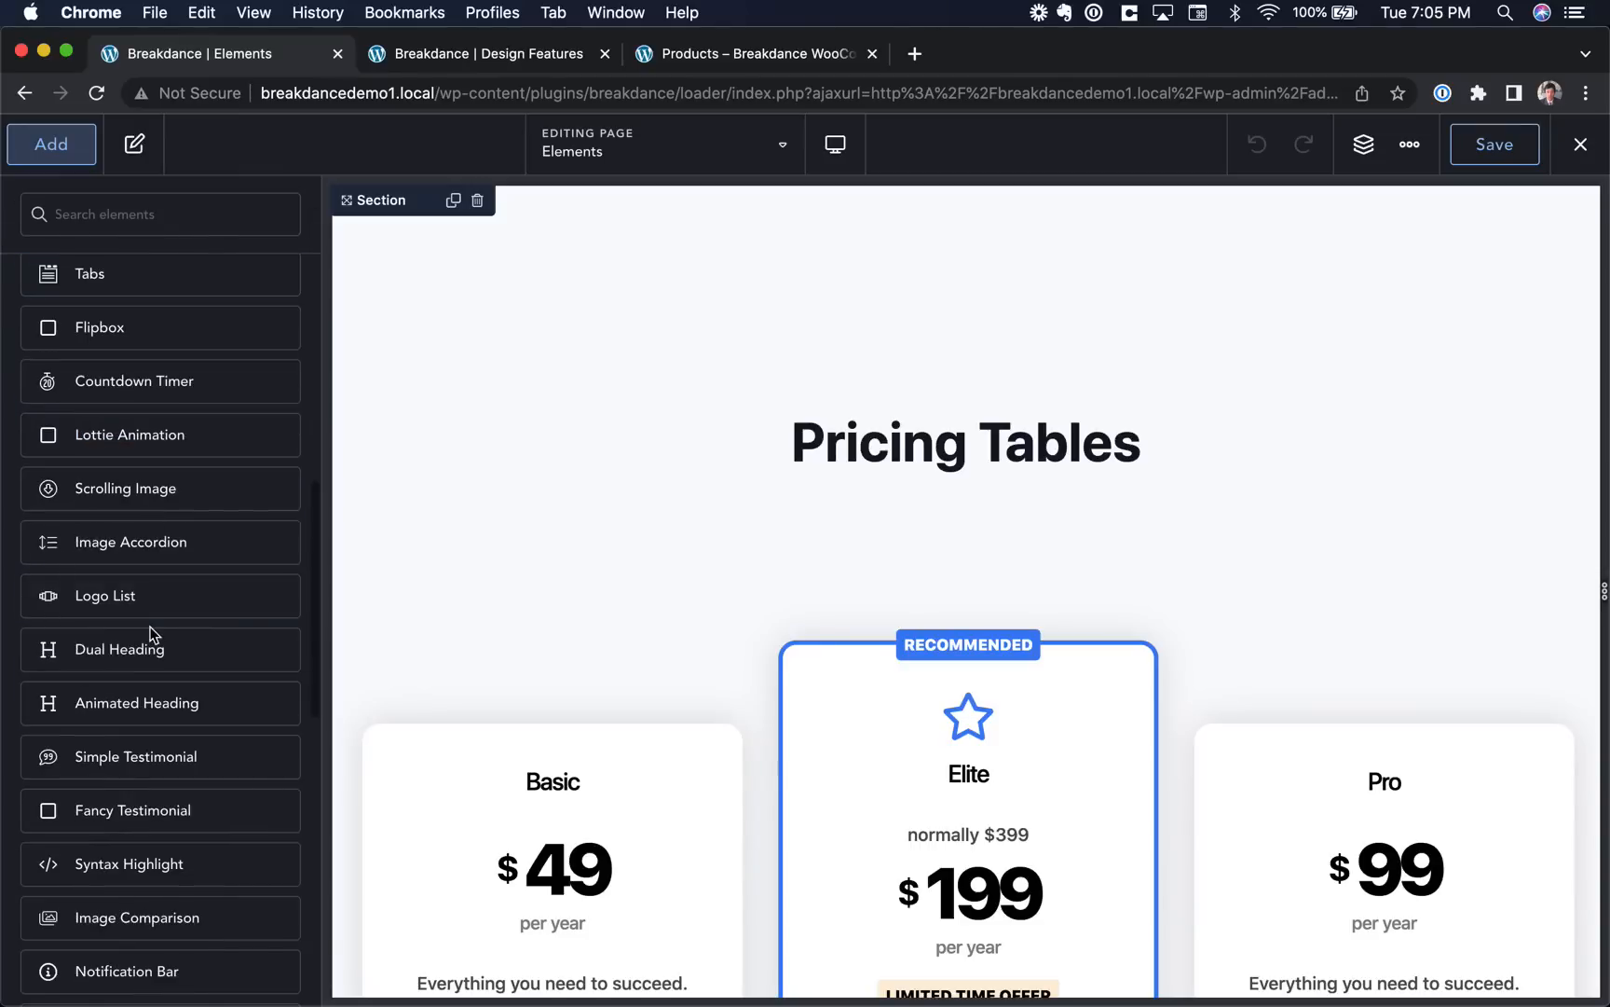
Examine the Pricing Tables heading and the settings of the pricing tables on the Elements page.
{"action": "left_click", "coordinate": [919, 430]}
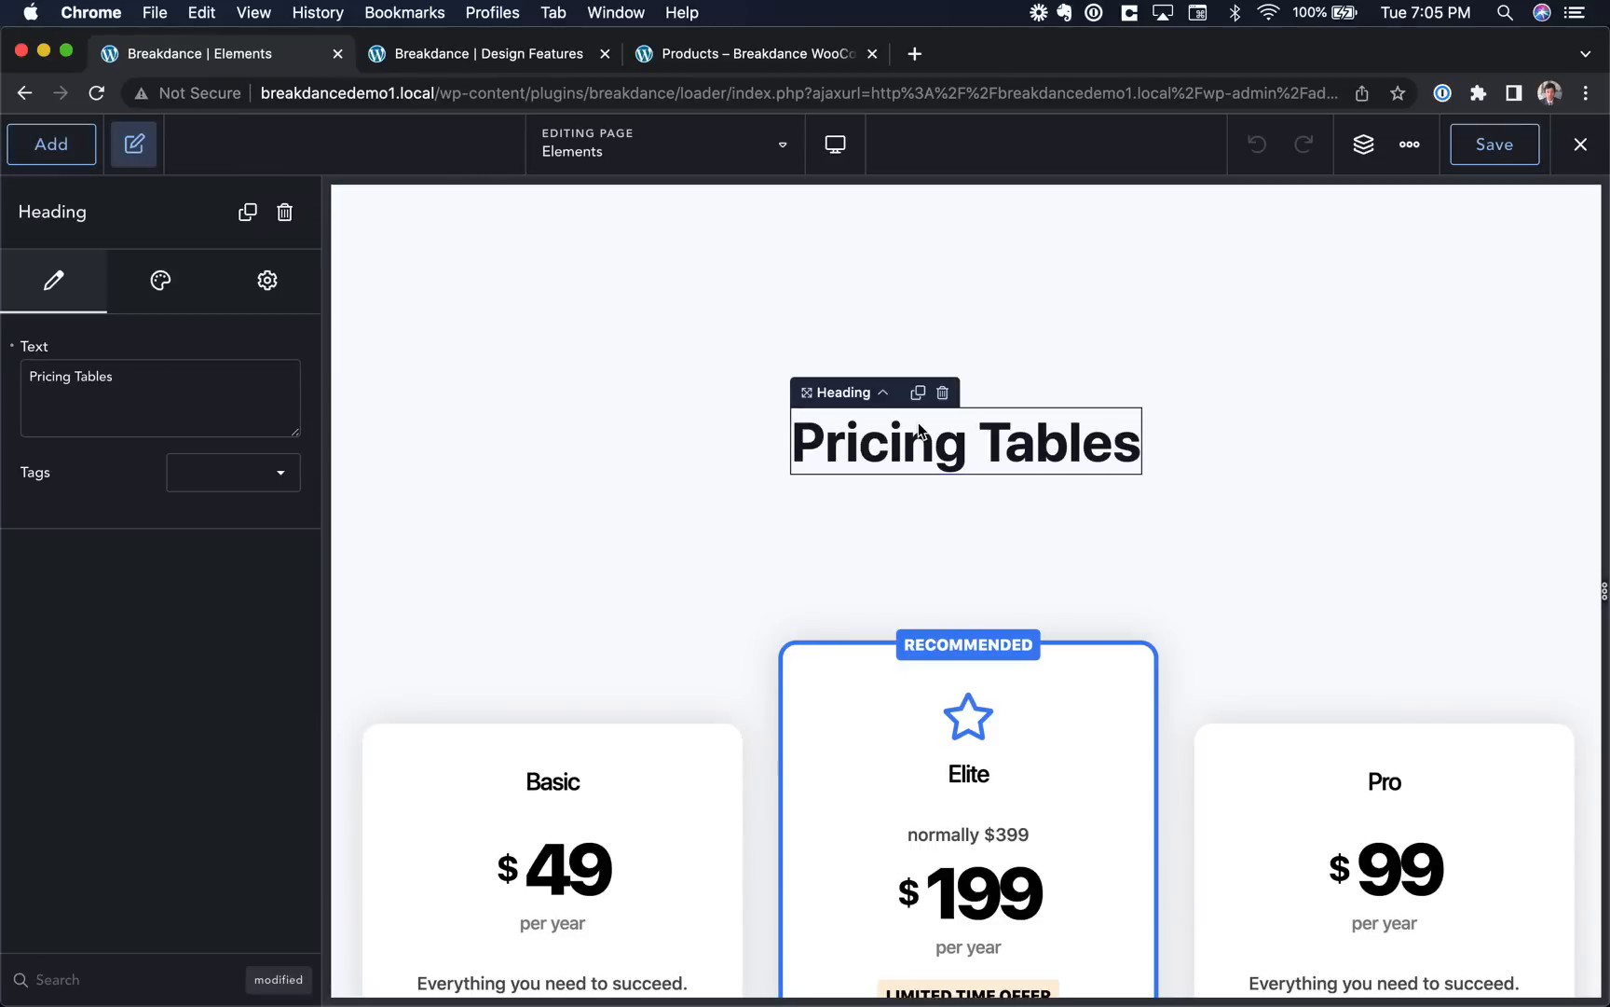
{"action": "scroll", "coordinate": [919, 428], "scroll_direction": "down", "scroll_amount": 5}
{"action": "left_click", "coordinate": [885, 484]}
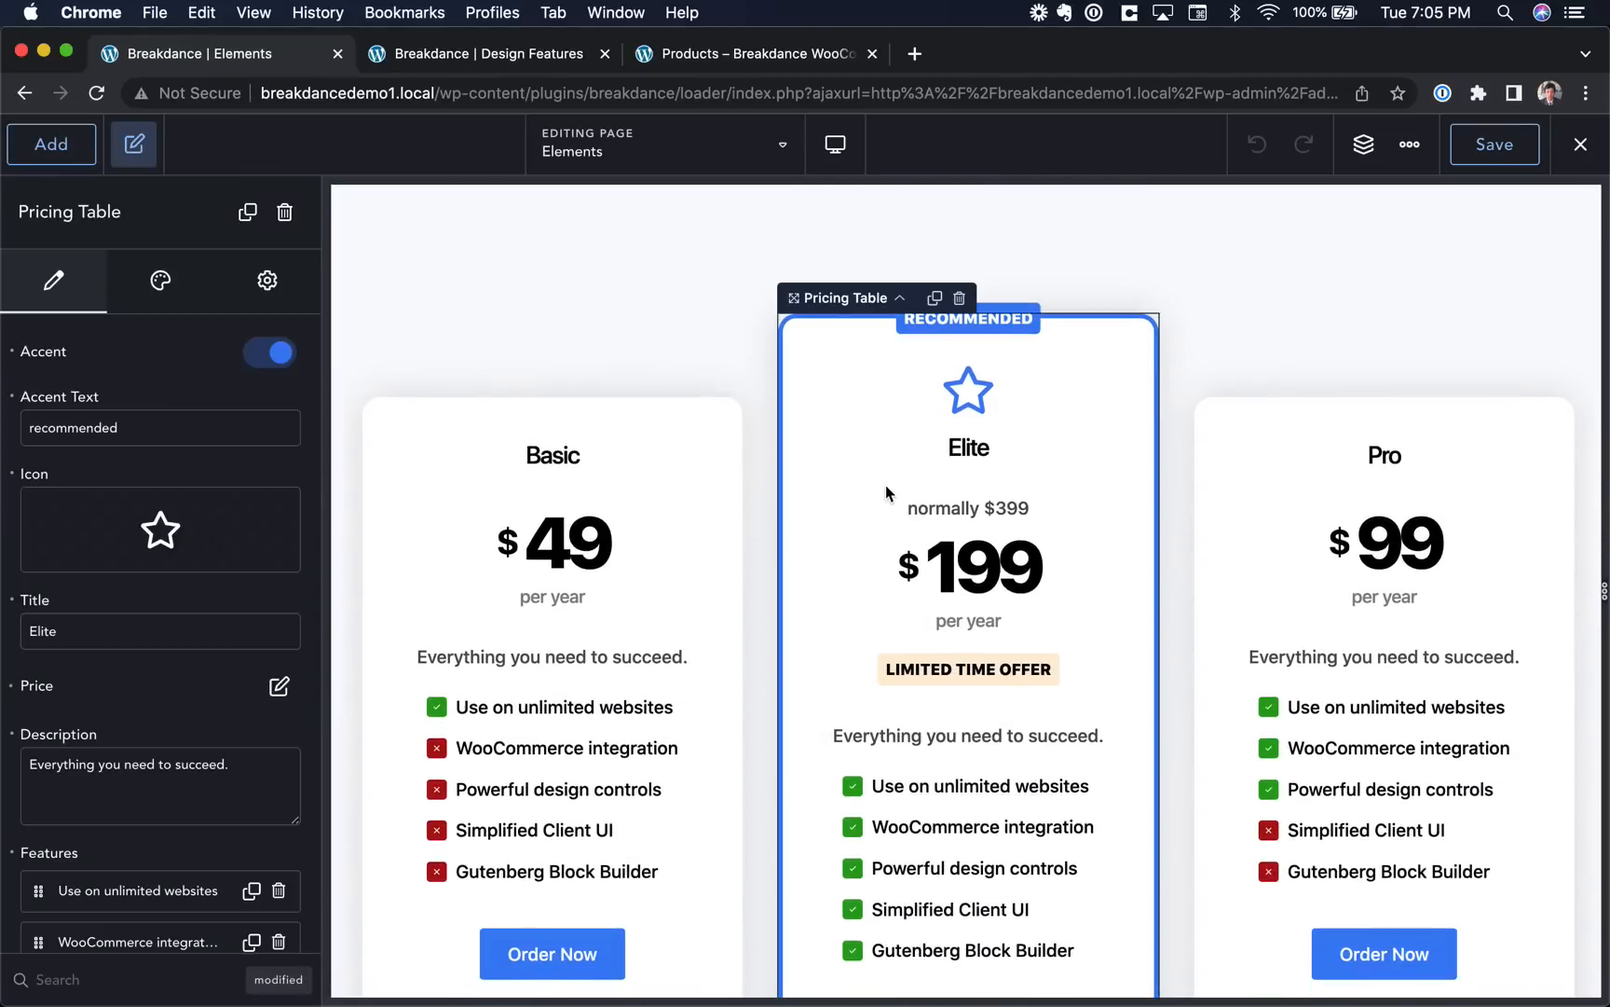
{"action": "scroll", "coordinate": [886, 484], "scroll_direction": "down", "scroll_amount": 3}
{"action": "left_click", "coordinate": [732, 428]}
{"action": "left_click", "coordinate": [806, 427]}
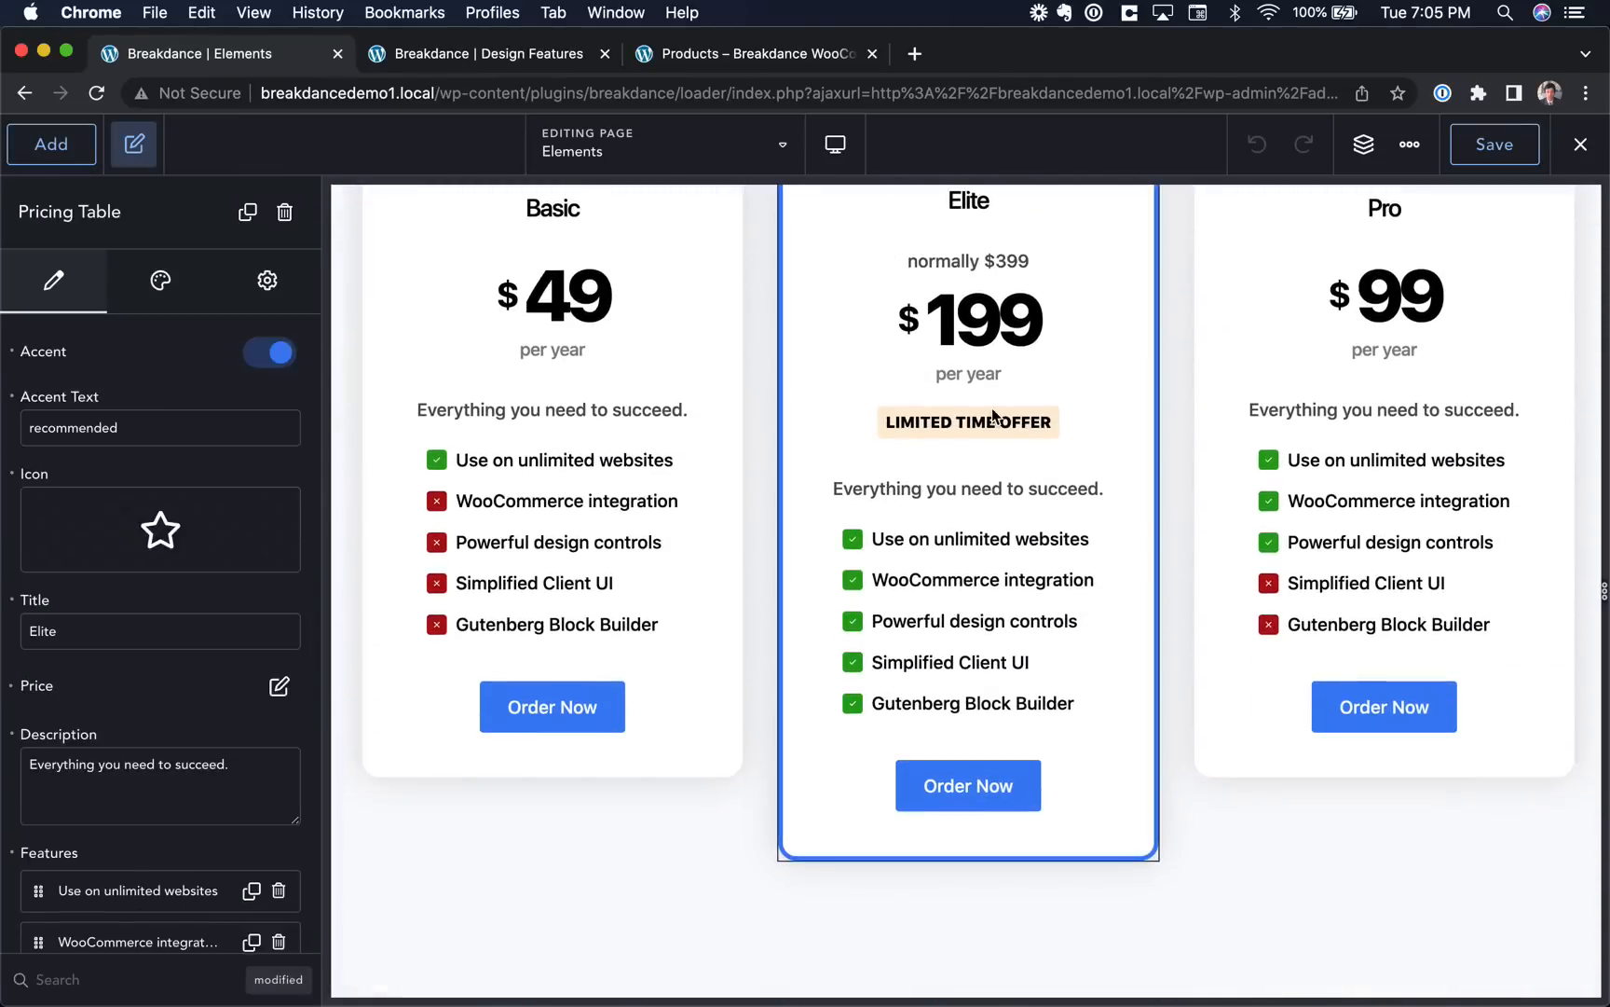
{"action": "left_click", "coordinate": [1296, 414]}
{"action": "left_click", "coordinate": [895, 438]}
{"action": "left_click", "coordinate": [730, 449]}
{"action": "scroll", "coordinate": [647, 452], "scroll_direction": "down", "scroll_amount": 3}
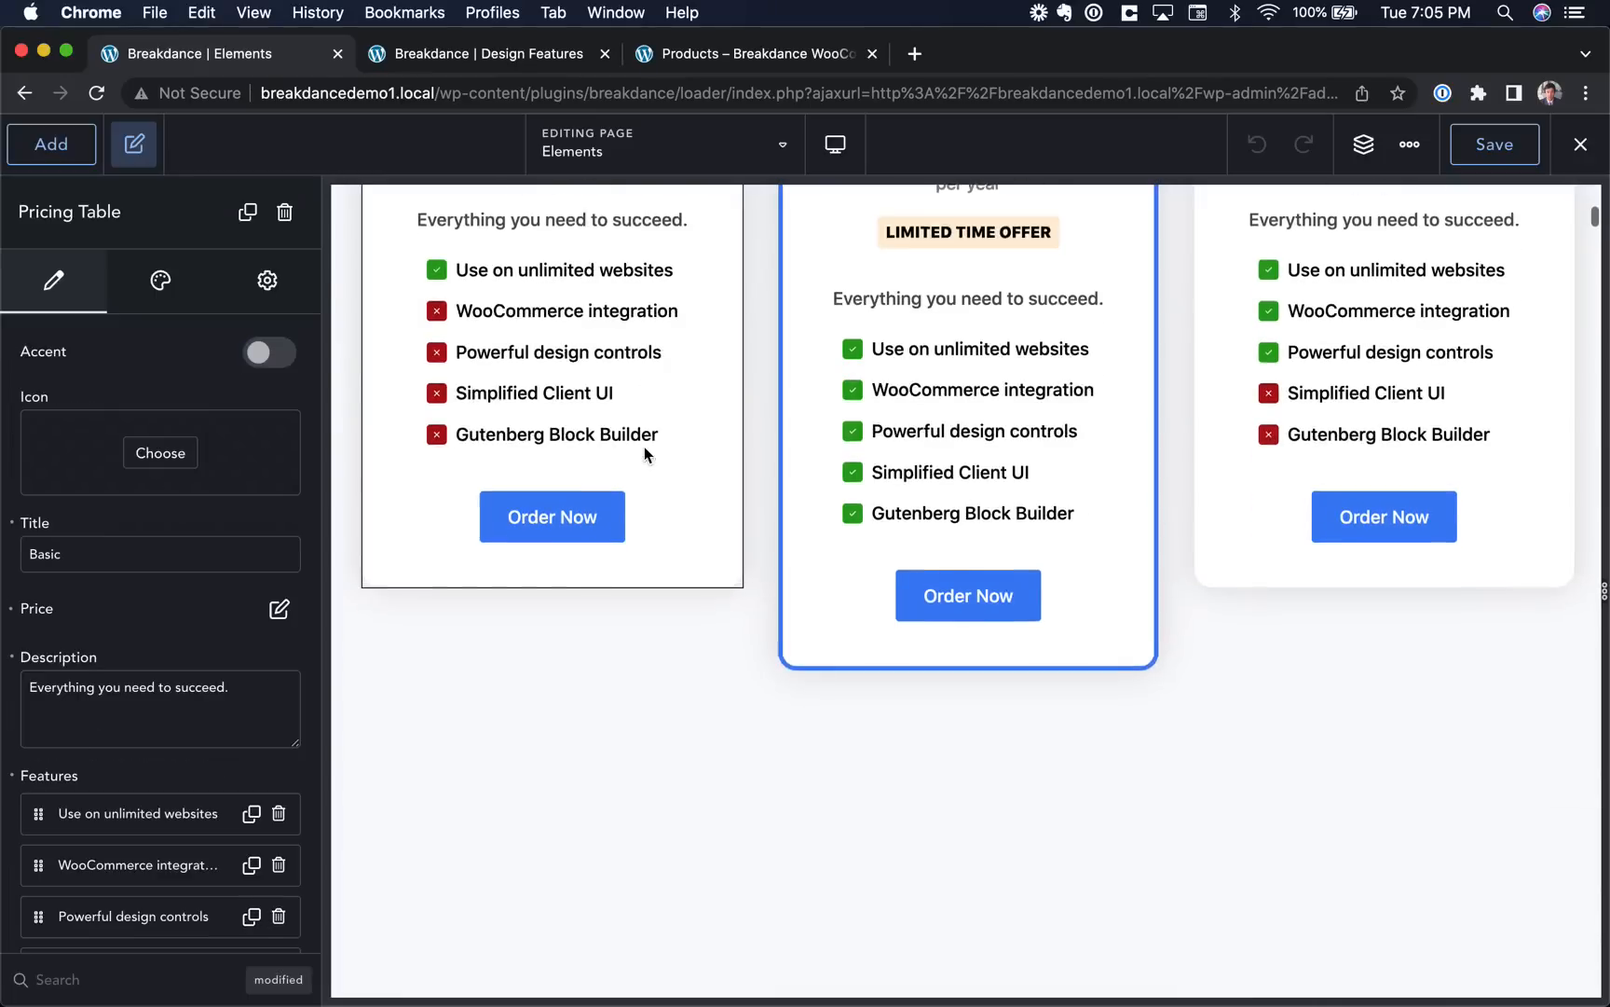
Search the elements for "pric" and add another Pricing Table below the Basic one.
{"action": "scroll", "coordinate": [646, 441], "scroll_direction": "up", "scroll_amount": 5}
{"action": "left_click", "coordinate": [51, 145]}
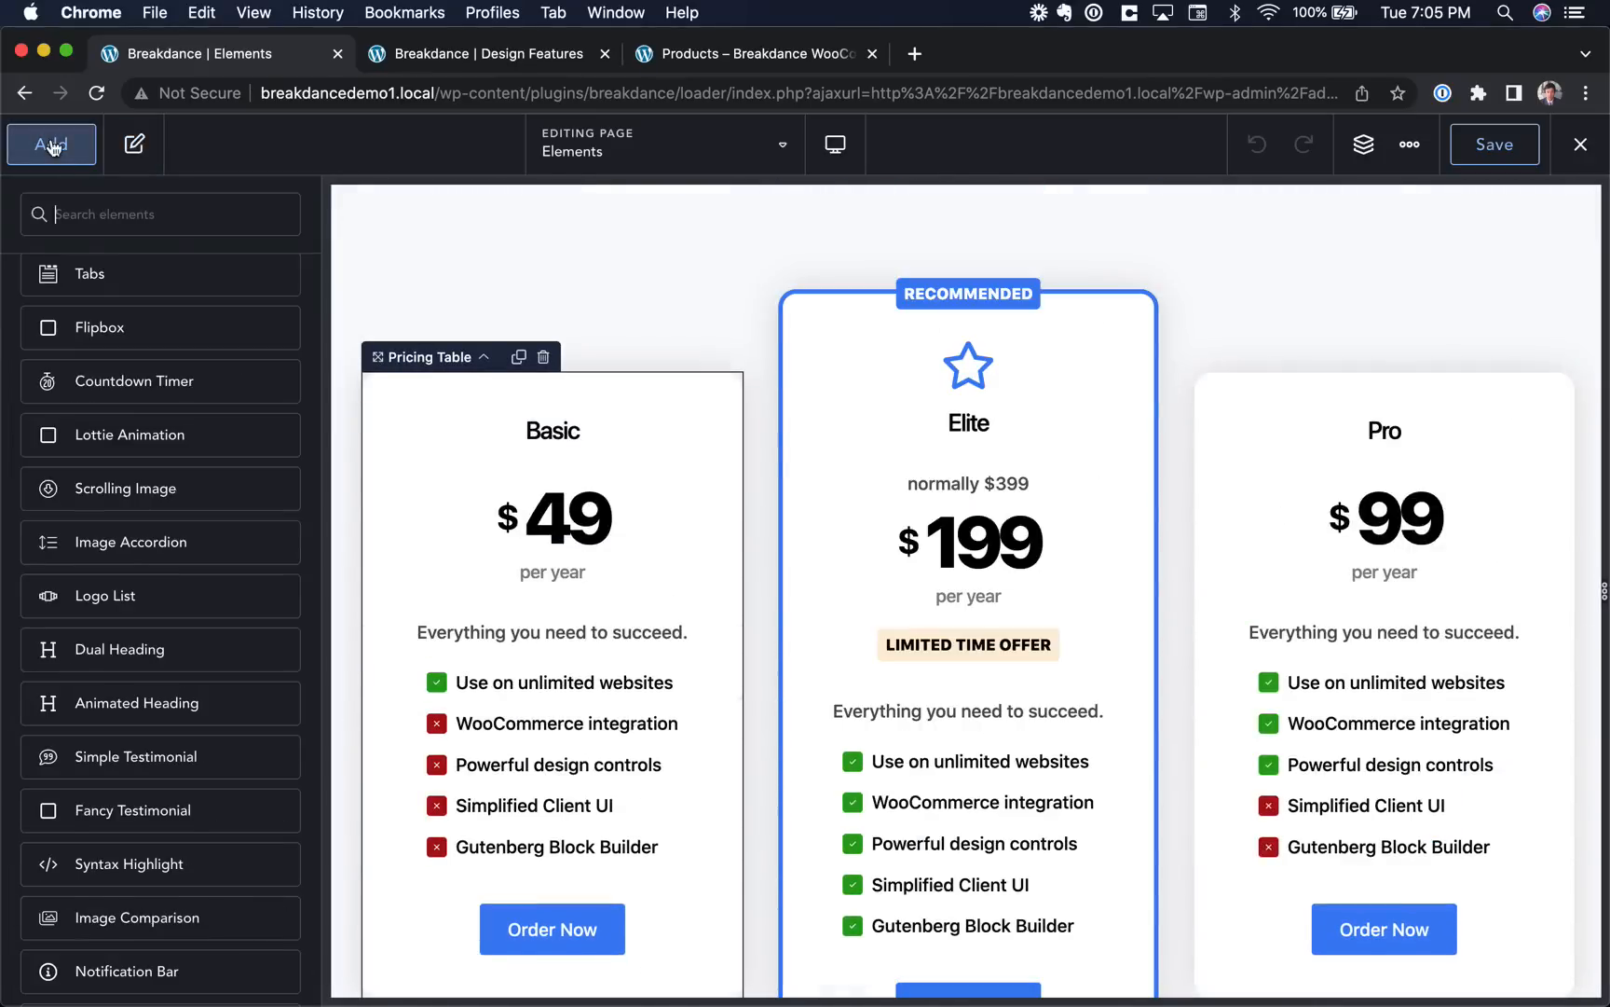
{"action": "type", "text": "pric"}
{"action": "left_click", "coordinate": [122, 335]}
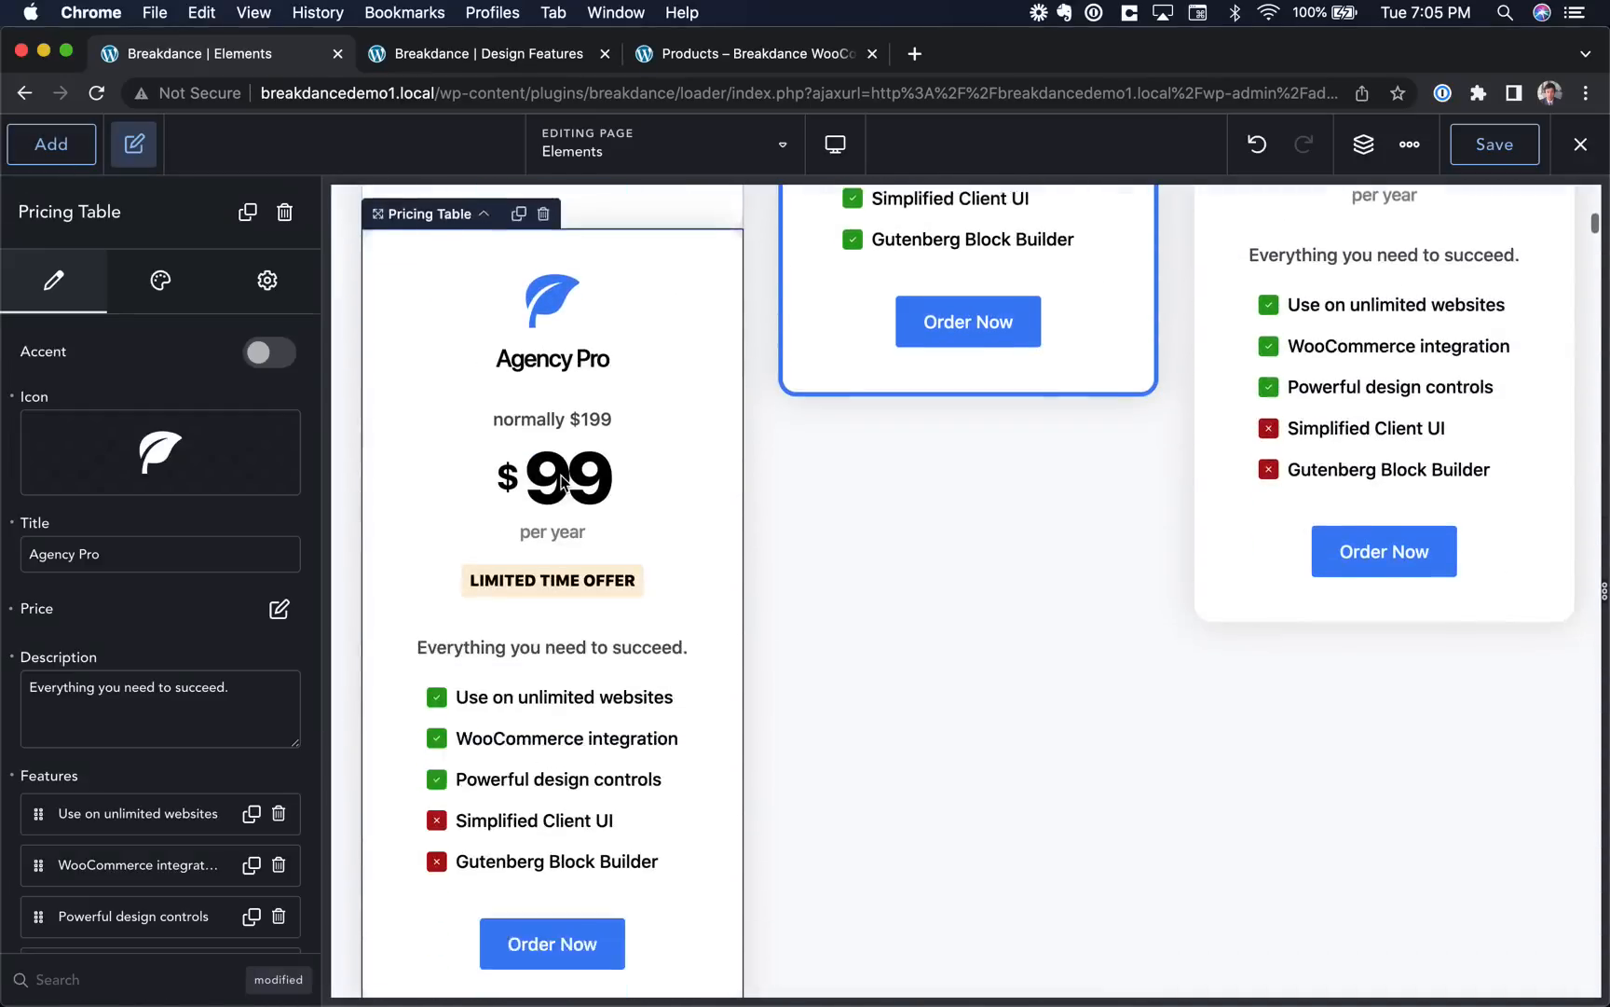
{"action": "scroll", "coordinate": [550, 615], "scroll_direction": "down", "scroll_amount": 2}
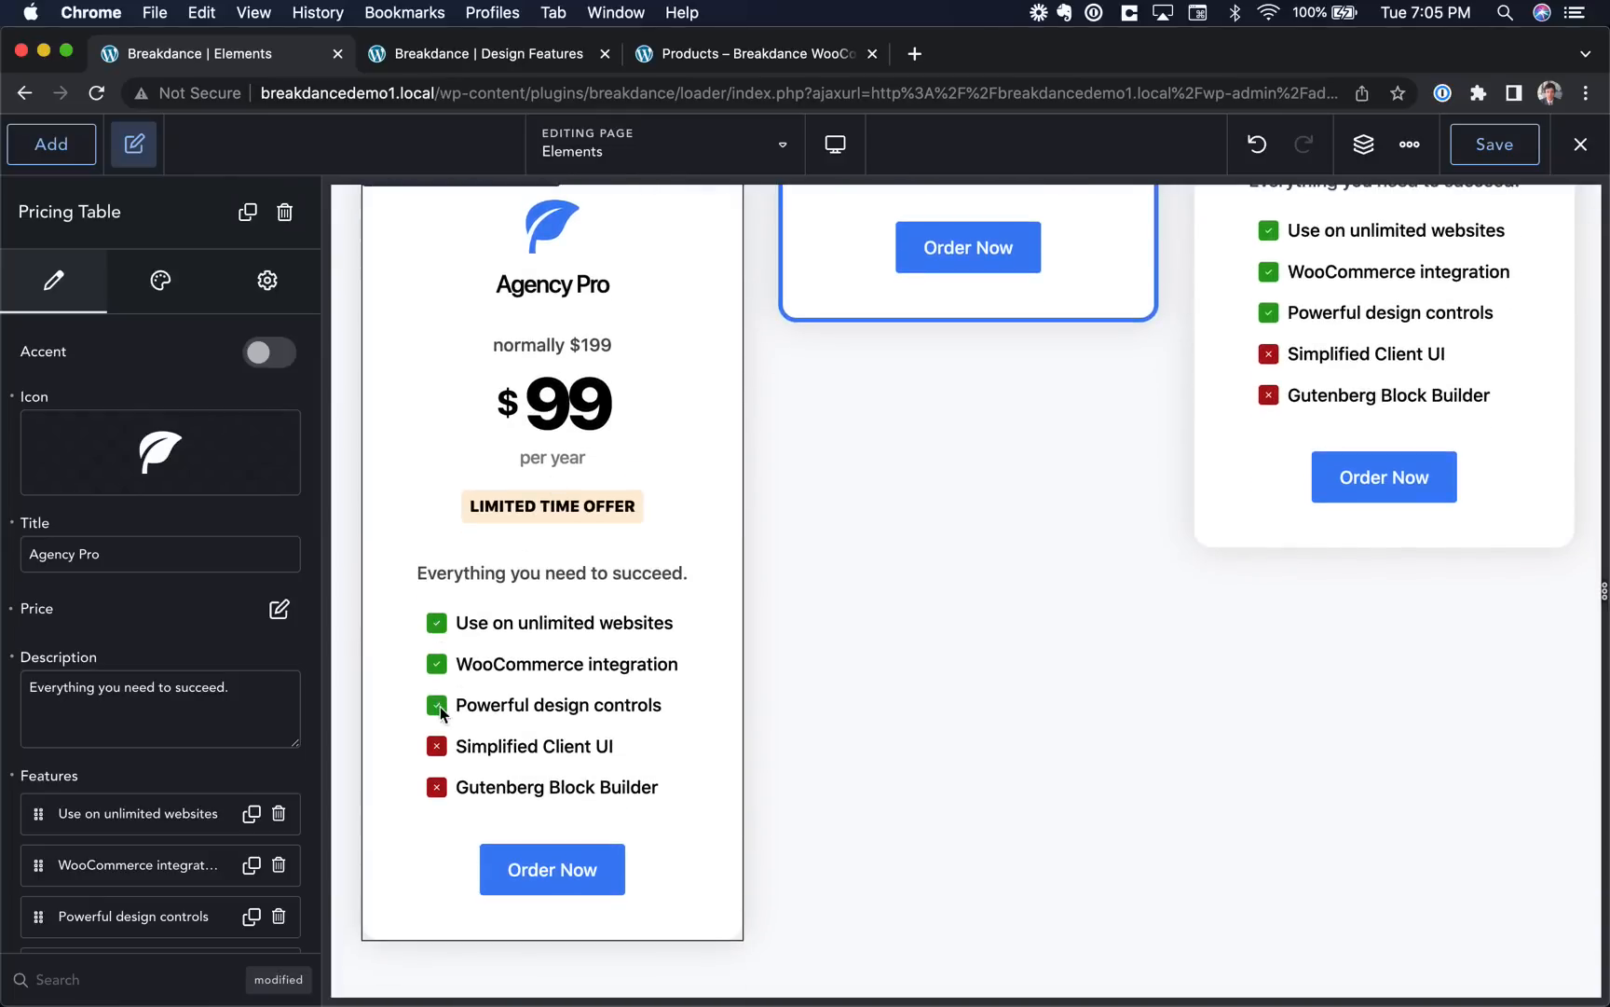
Turn off Not Included for the Simplified Client UI feature in the Agency Pro pricing table.
{"action": "scroll", "coordinate": [180, 788], "scroll_direction": "down", "scroll_amount": 3}
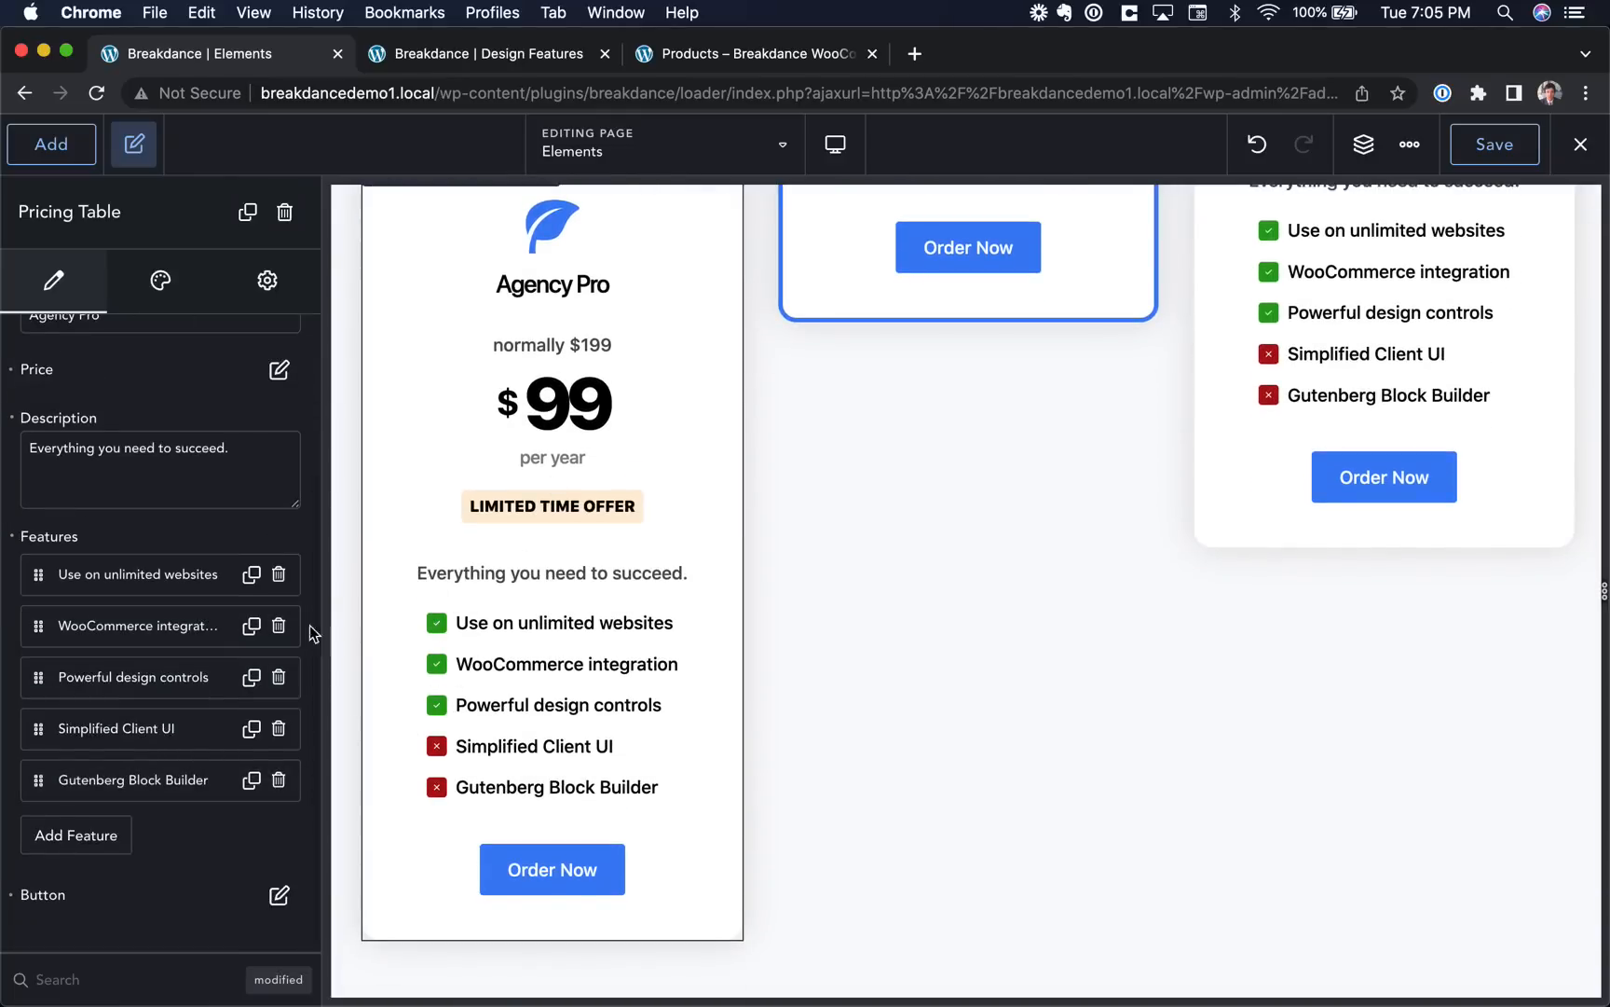
{"action": "left_click", "coordinate": [137, 728]}
{"action": "scroll", "coordinate": [137, 744], "scroll_direction": "down", "scroll_amount": 2}
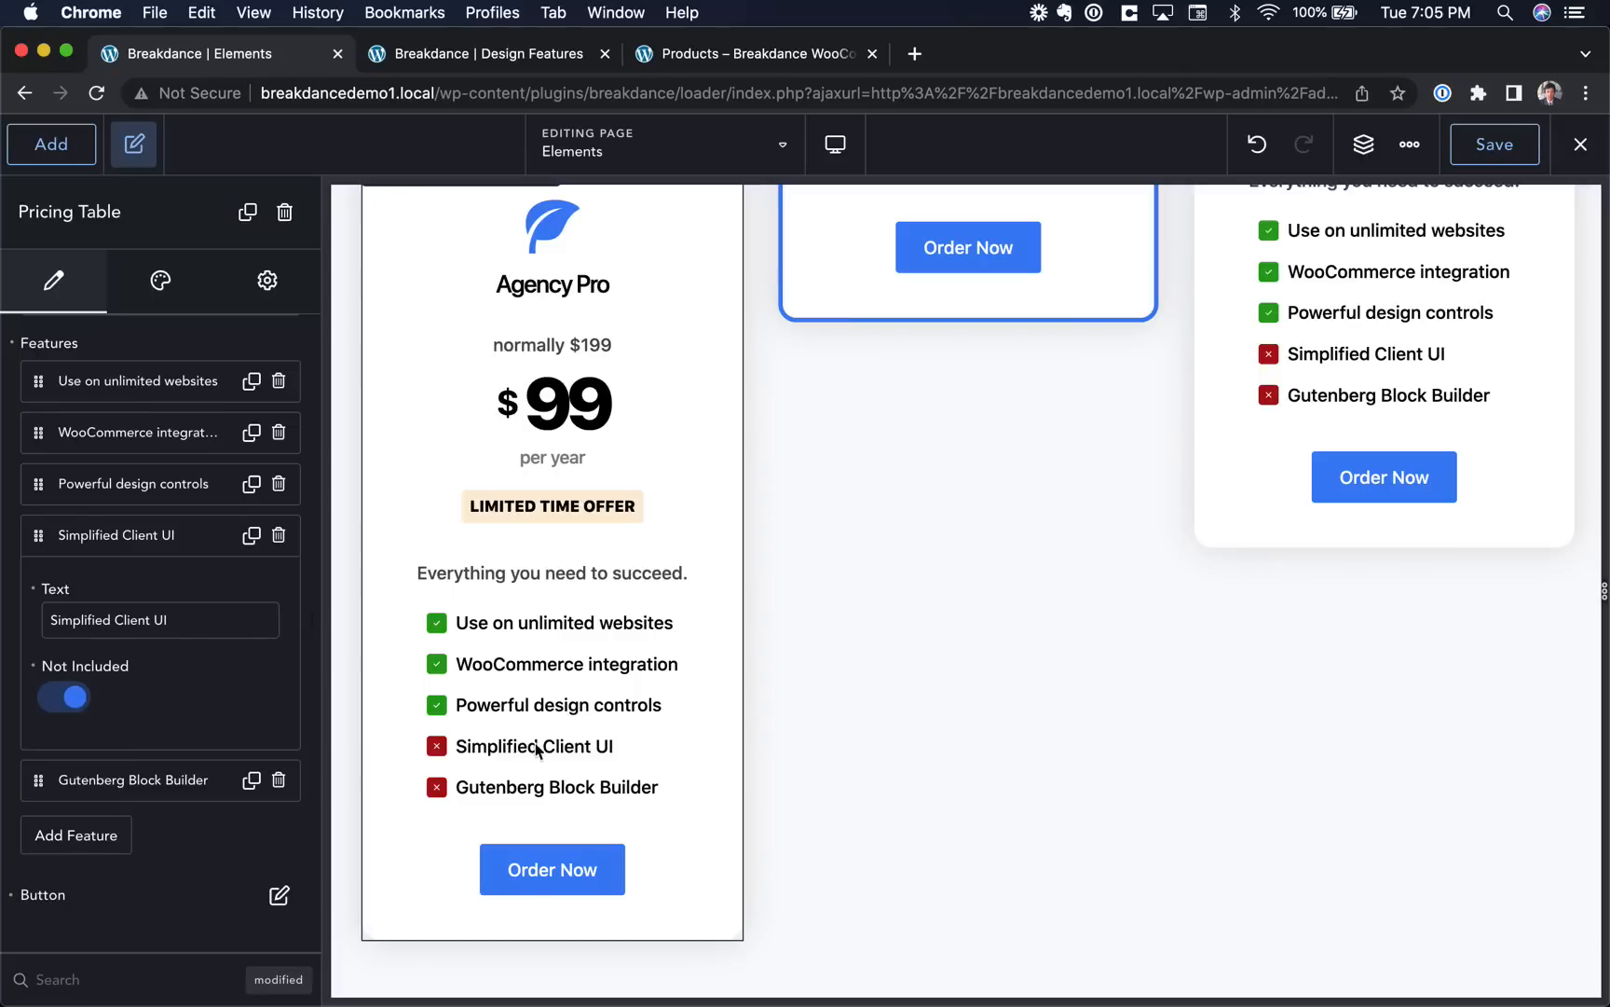
{"action": "left_click", "coordinate": [67, 698]}
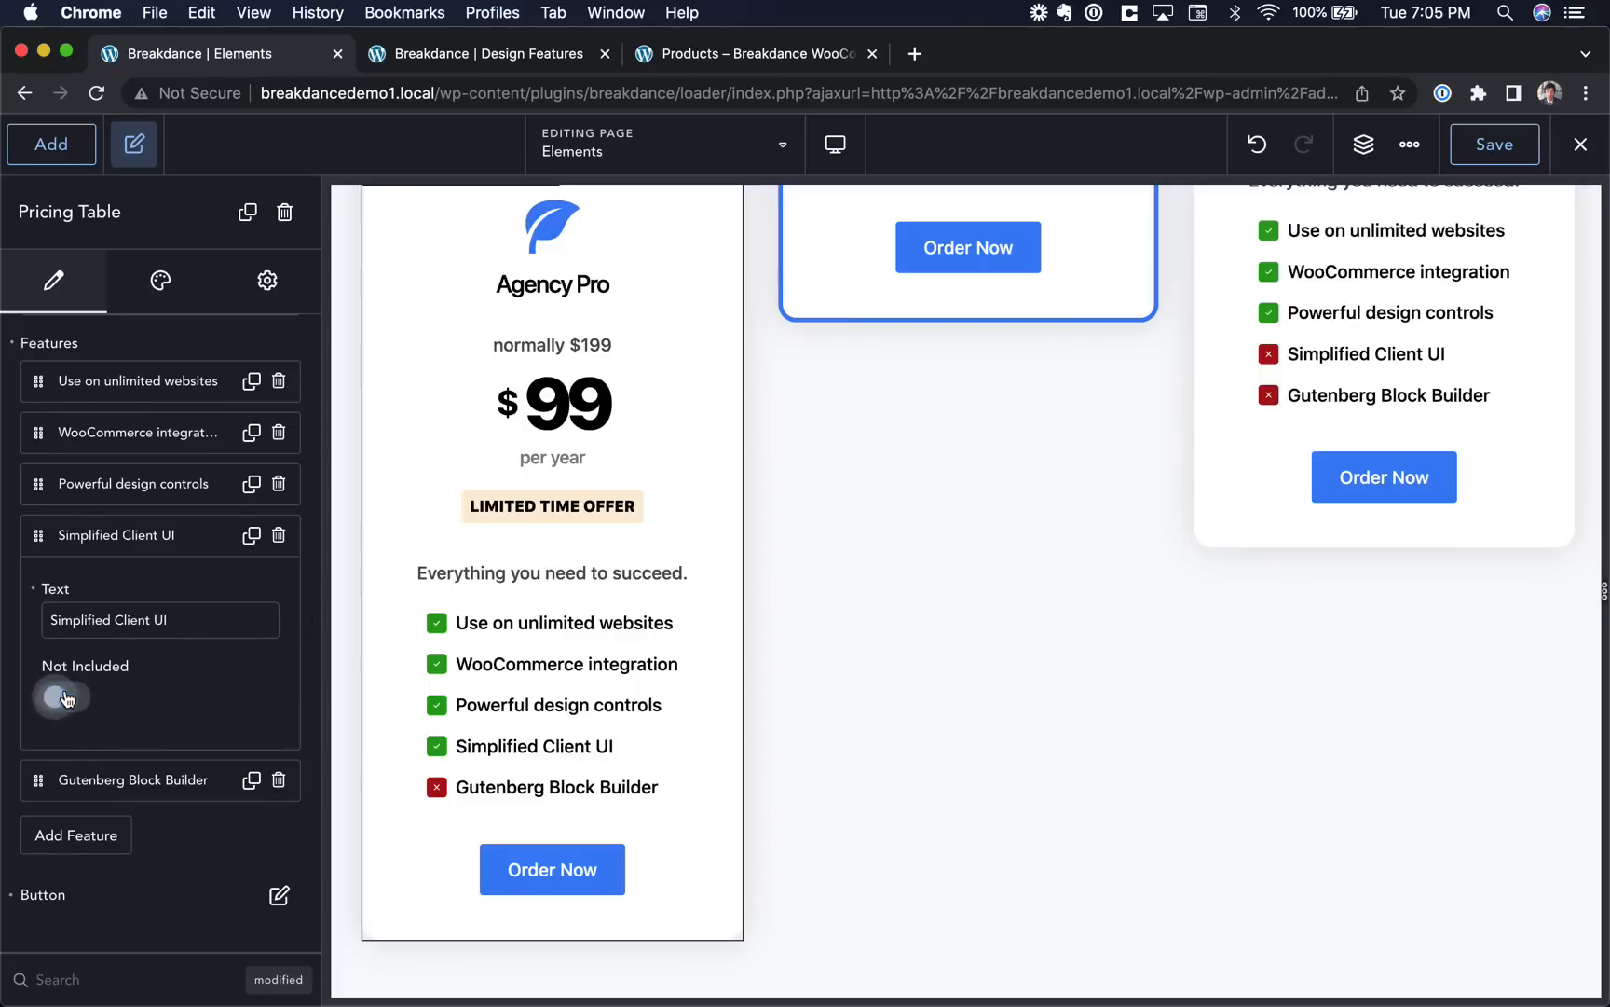
Examine the Agency Pro pricing table's design options, including the price settings, and compare it with the neighbouring tables.
{"action": "left_click", "coordinate": [161, 291]}
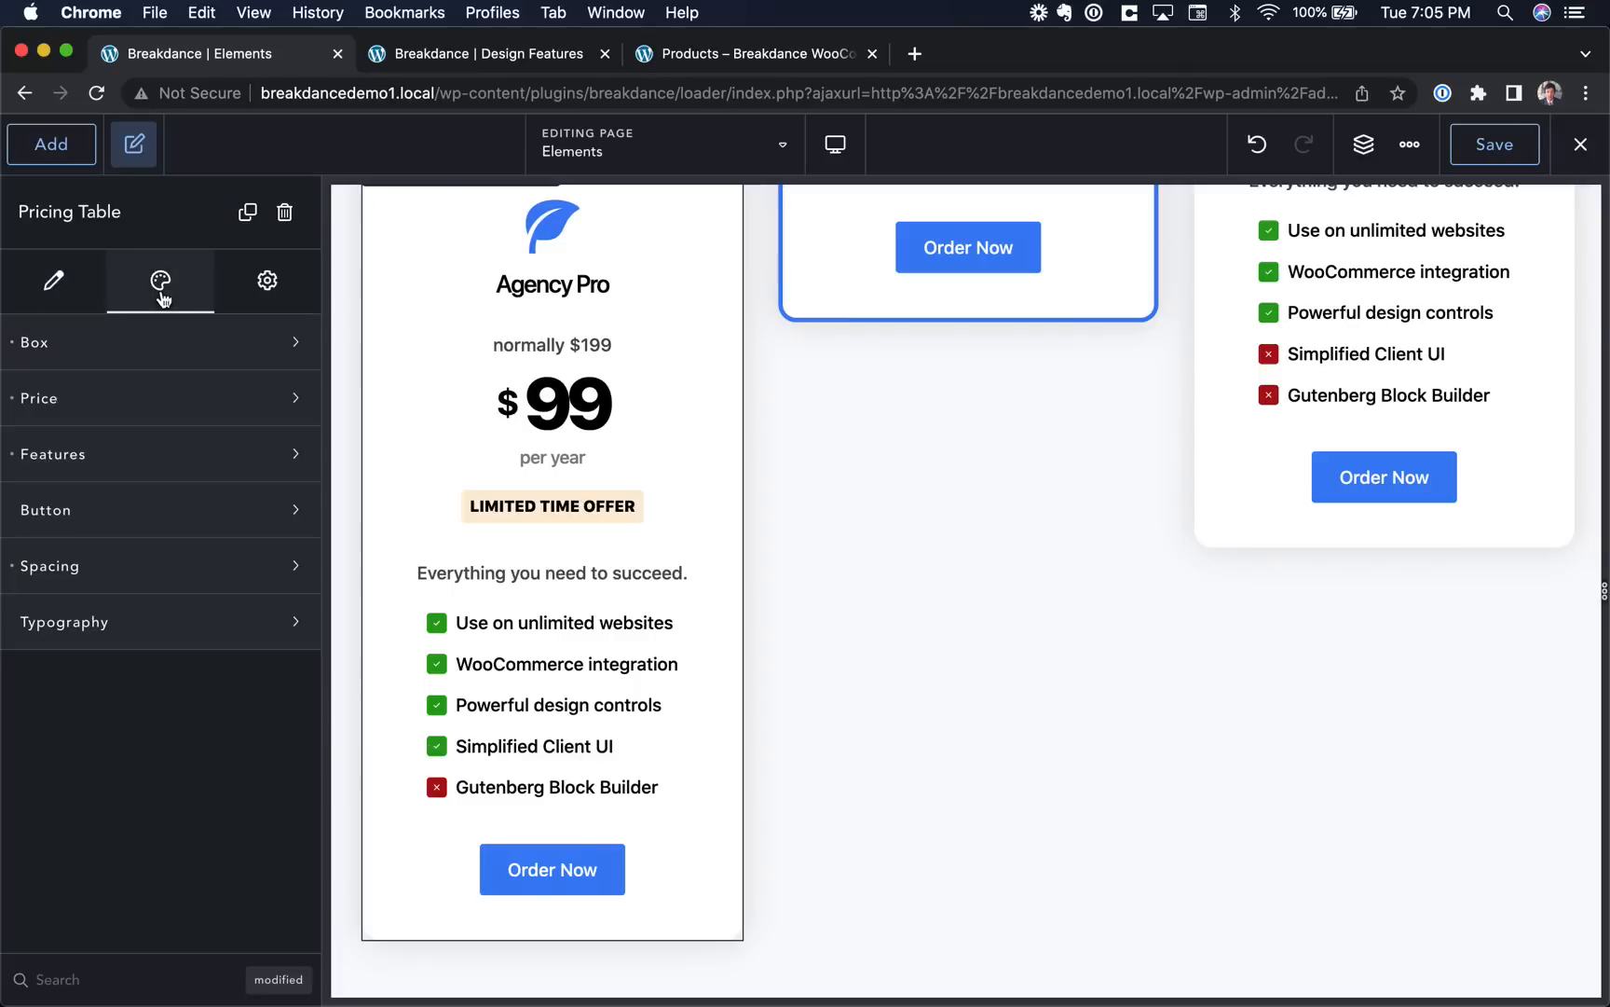
{"action": "left_click", "coordinate": [147, 425]}
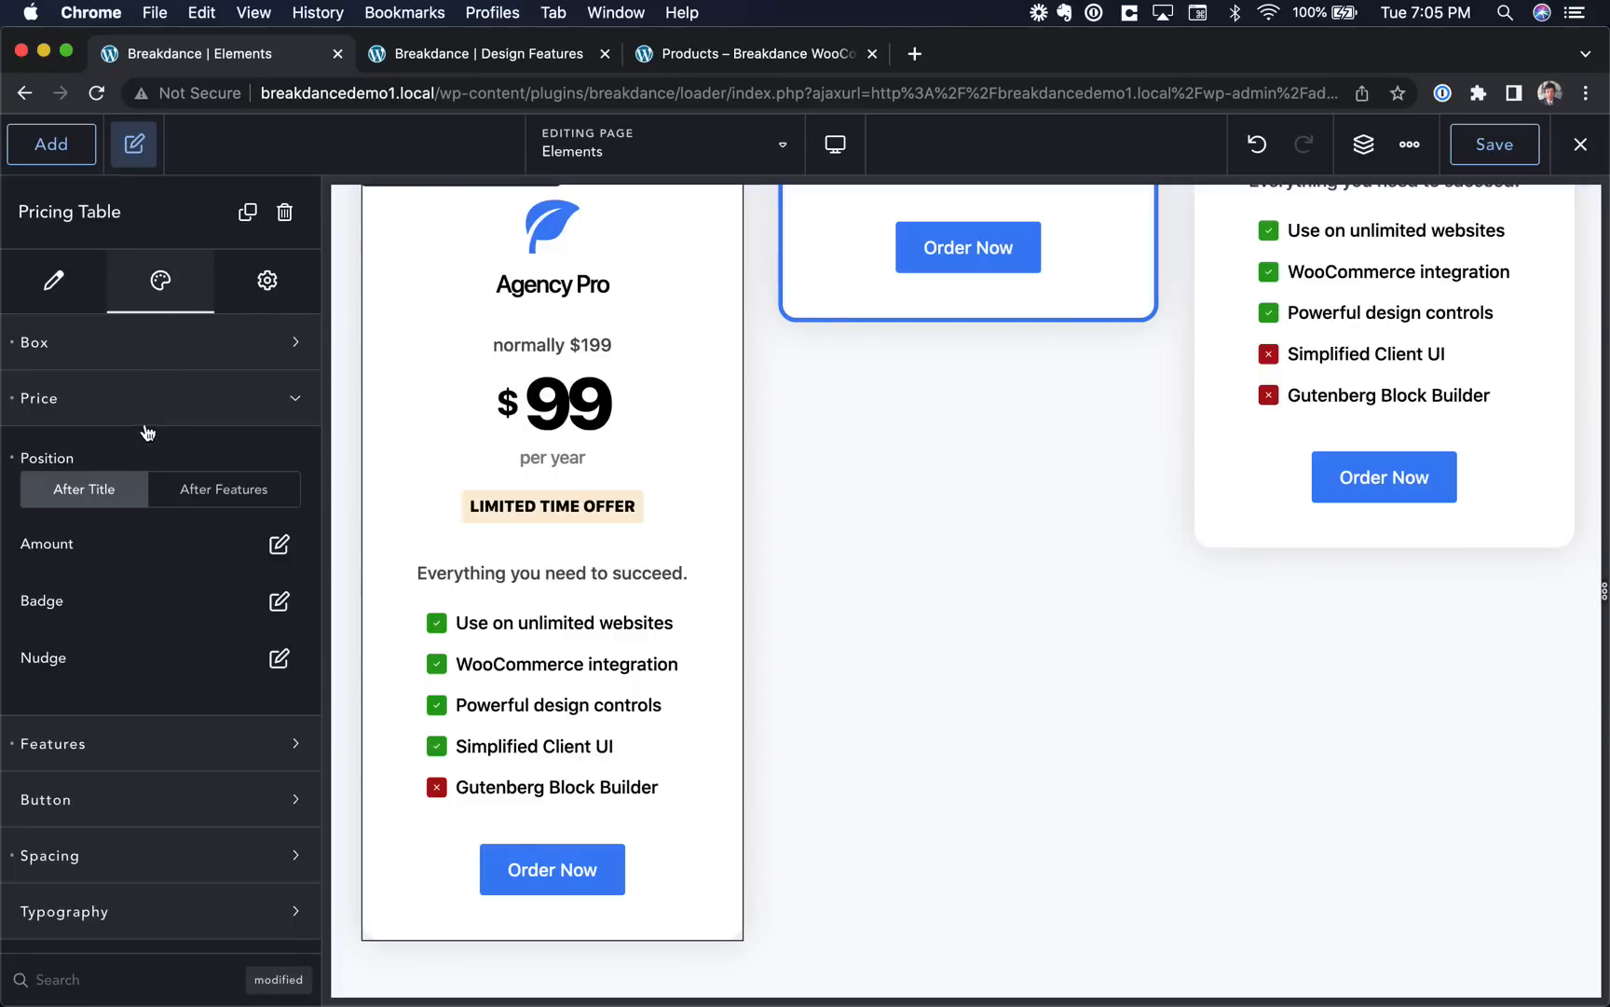
{"action": "left_click", "coordinate": [174, 360]}
{"action": "left_click", "coordinate": [174, 362]}
{"action": "scroll", "coordinate": [672, 299], "scroll_direction": "up", "scroll_amount": 6}
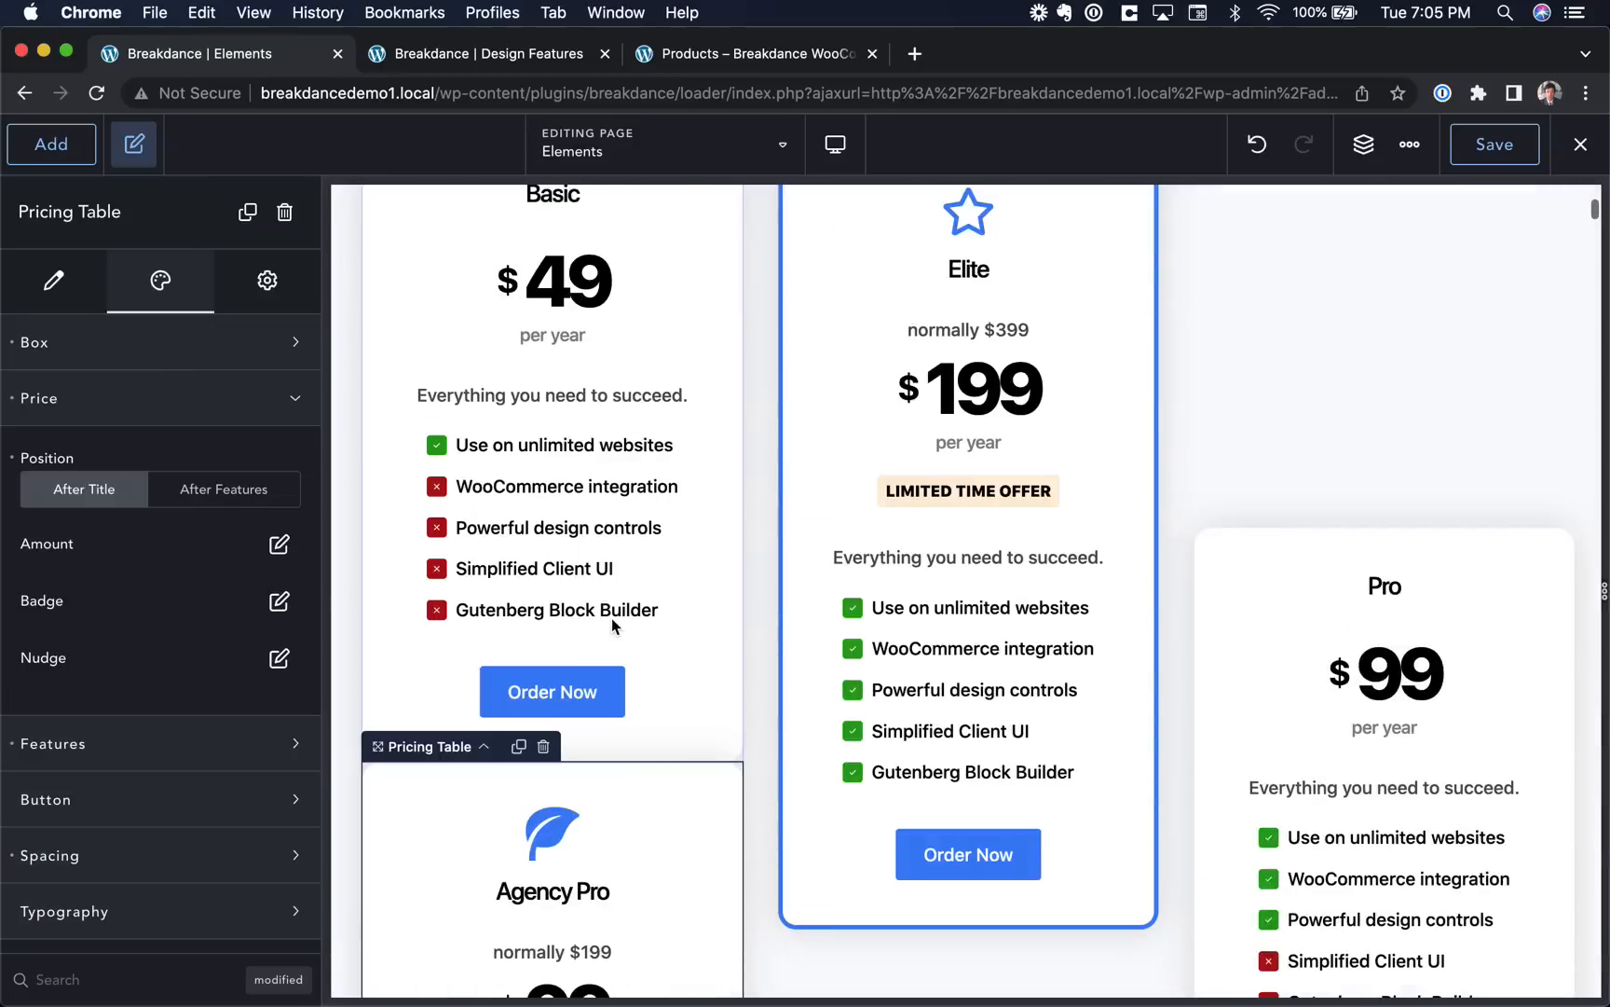
Clear all custom List design styles from the Basic List element.
{"action": "left_click", "coordinate": [796, 687]}
{"action": "scroll", "coordinate": [797, 687], "scroll_direction": "down", "scroll_amount": 15}
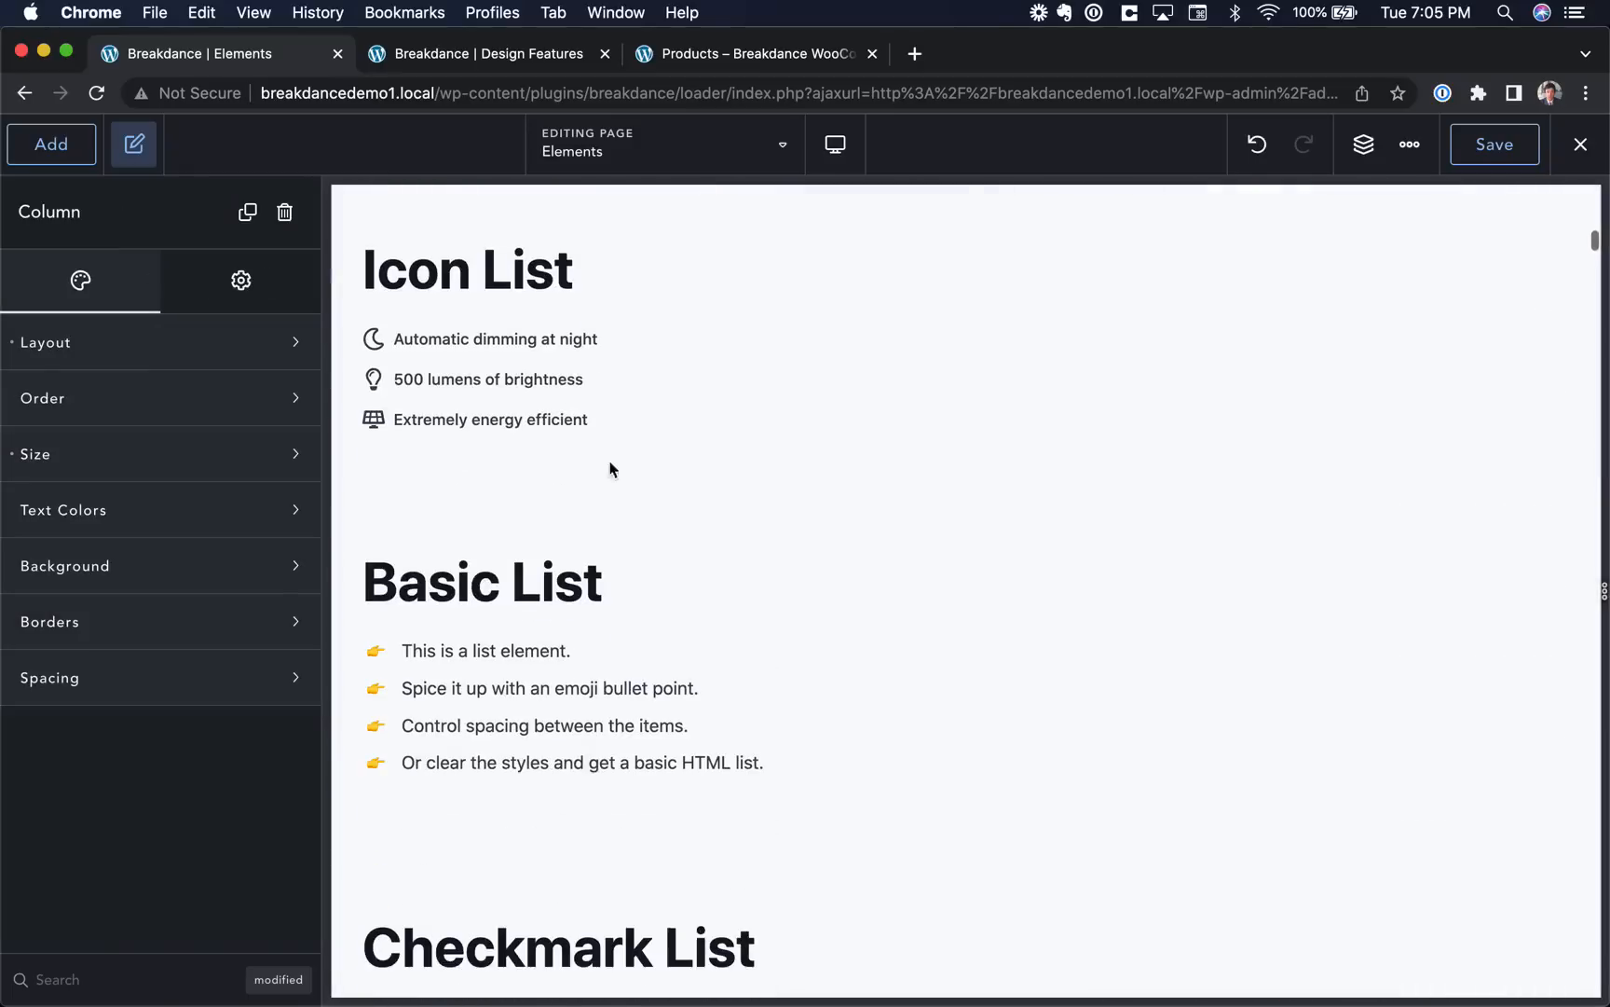
{"action": "left_click", "coordinate": [567, 385]}
{"action": "left_click", "coordinate": [491, 732]}
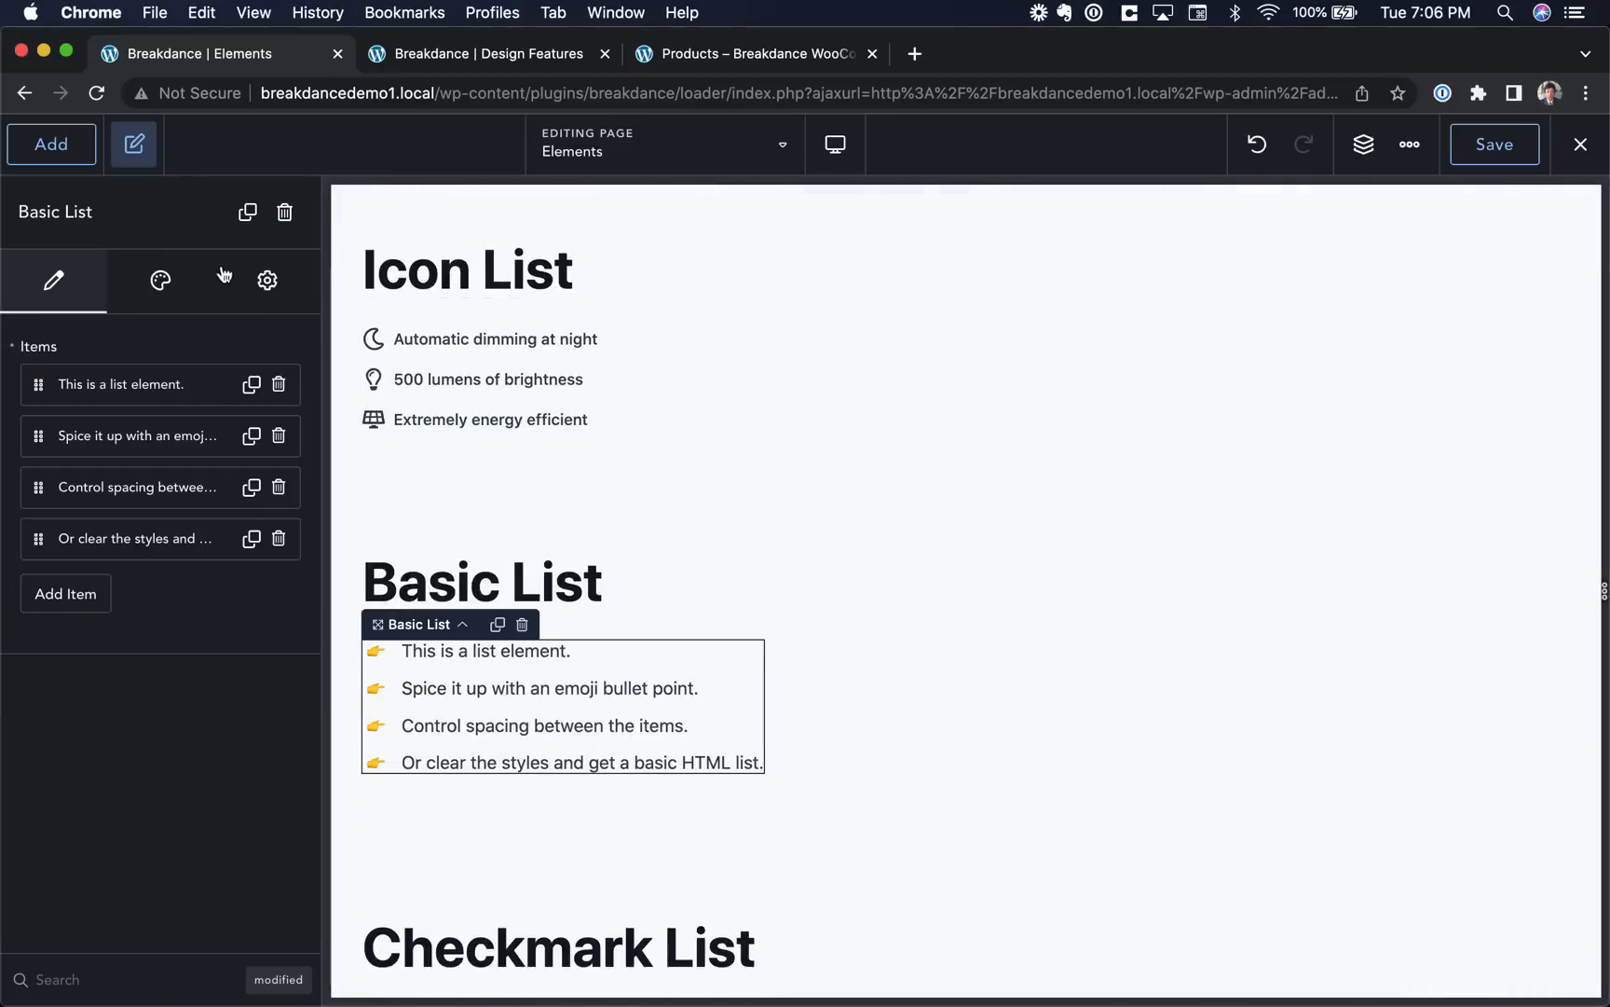
{"action": "left_click", "coordinate": [179, 282]}
{"action": "left_click", "coordinate": [172, 338]}
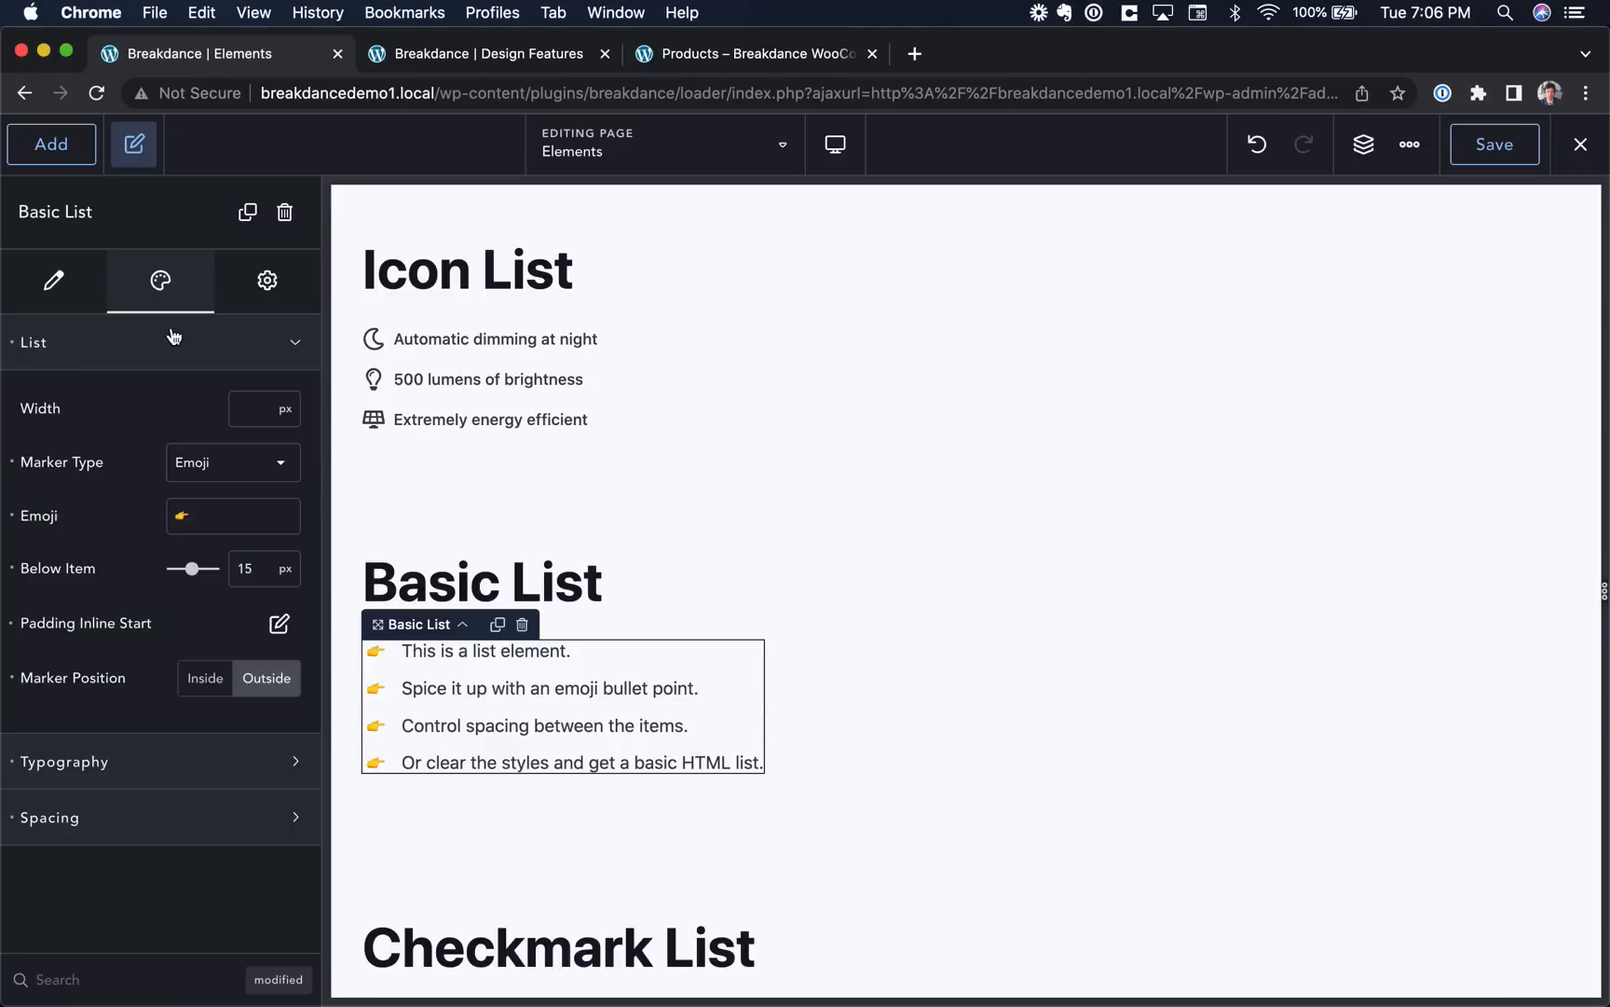
{"action": "left_click", "coordinate": [11, 343]}
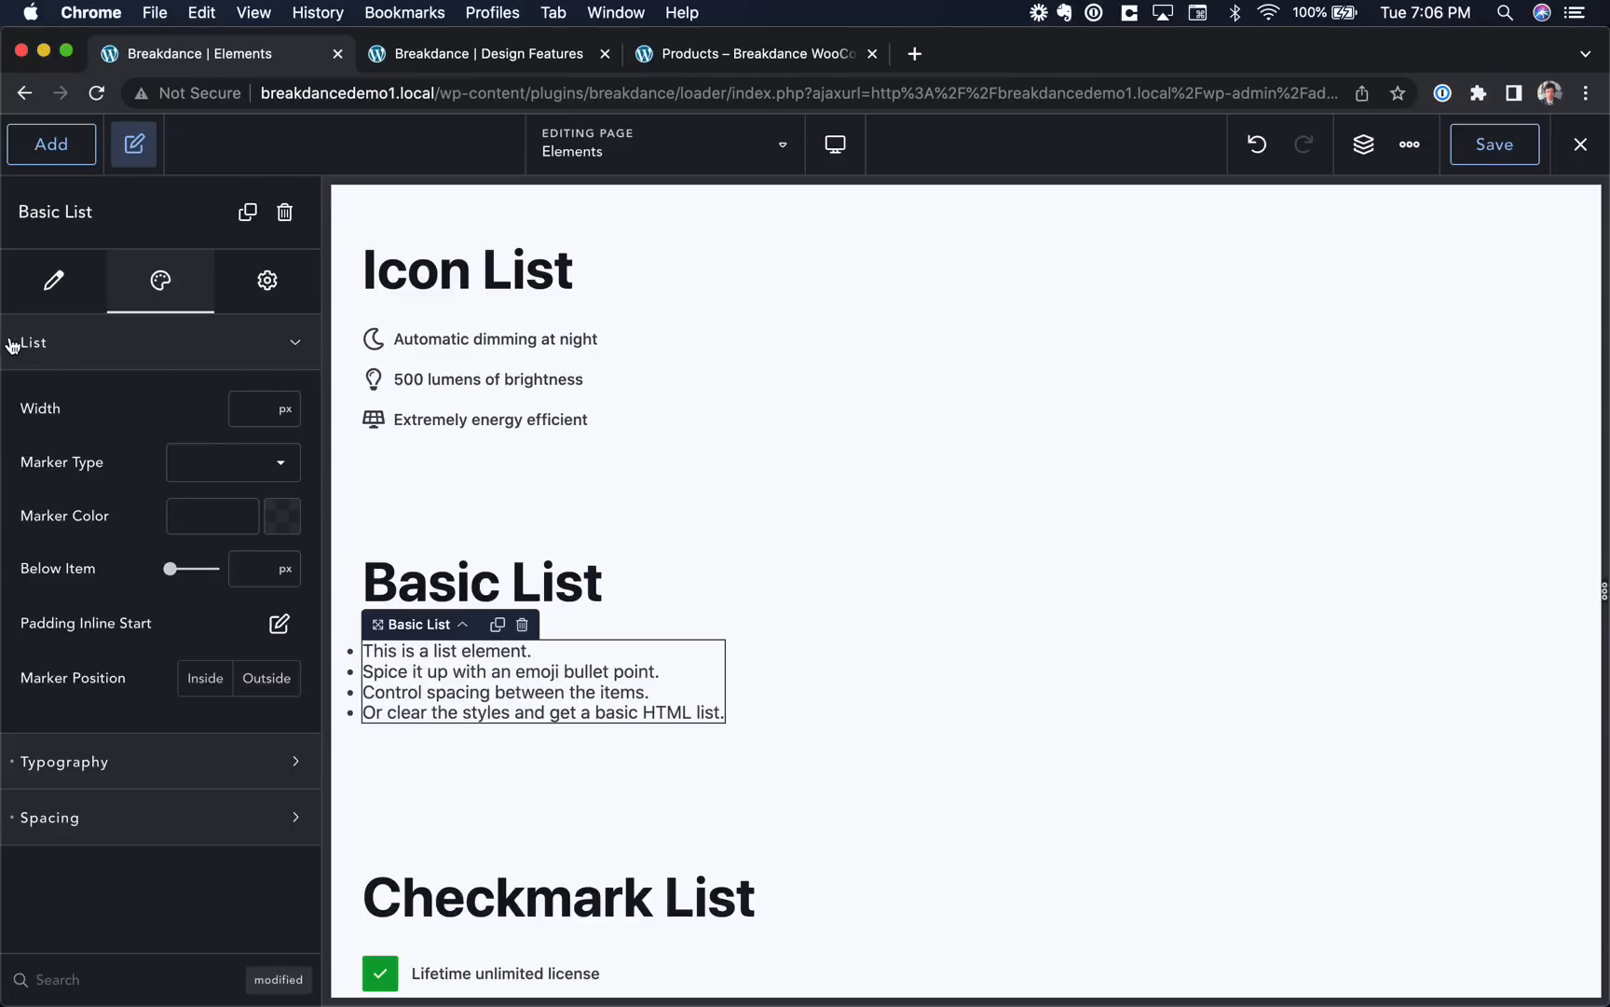
Turn off the icon background of the Checkmark List, set its icon size to 20 px, and check the advanced icon options.
{"action": "scroll", "coordinate": [428, 681], "scroll_direction": "down", "scroll_amount": 5}
{"action": "left_click", "coordinate": [499, 624]}
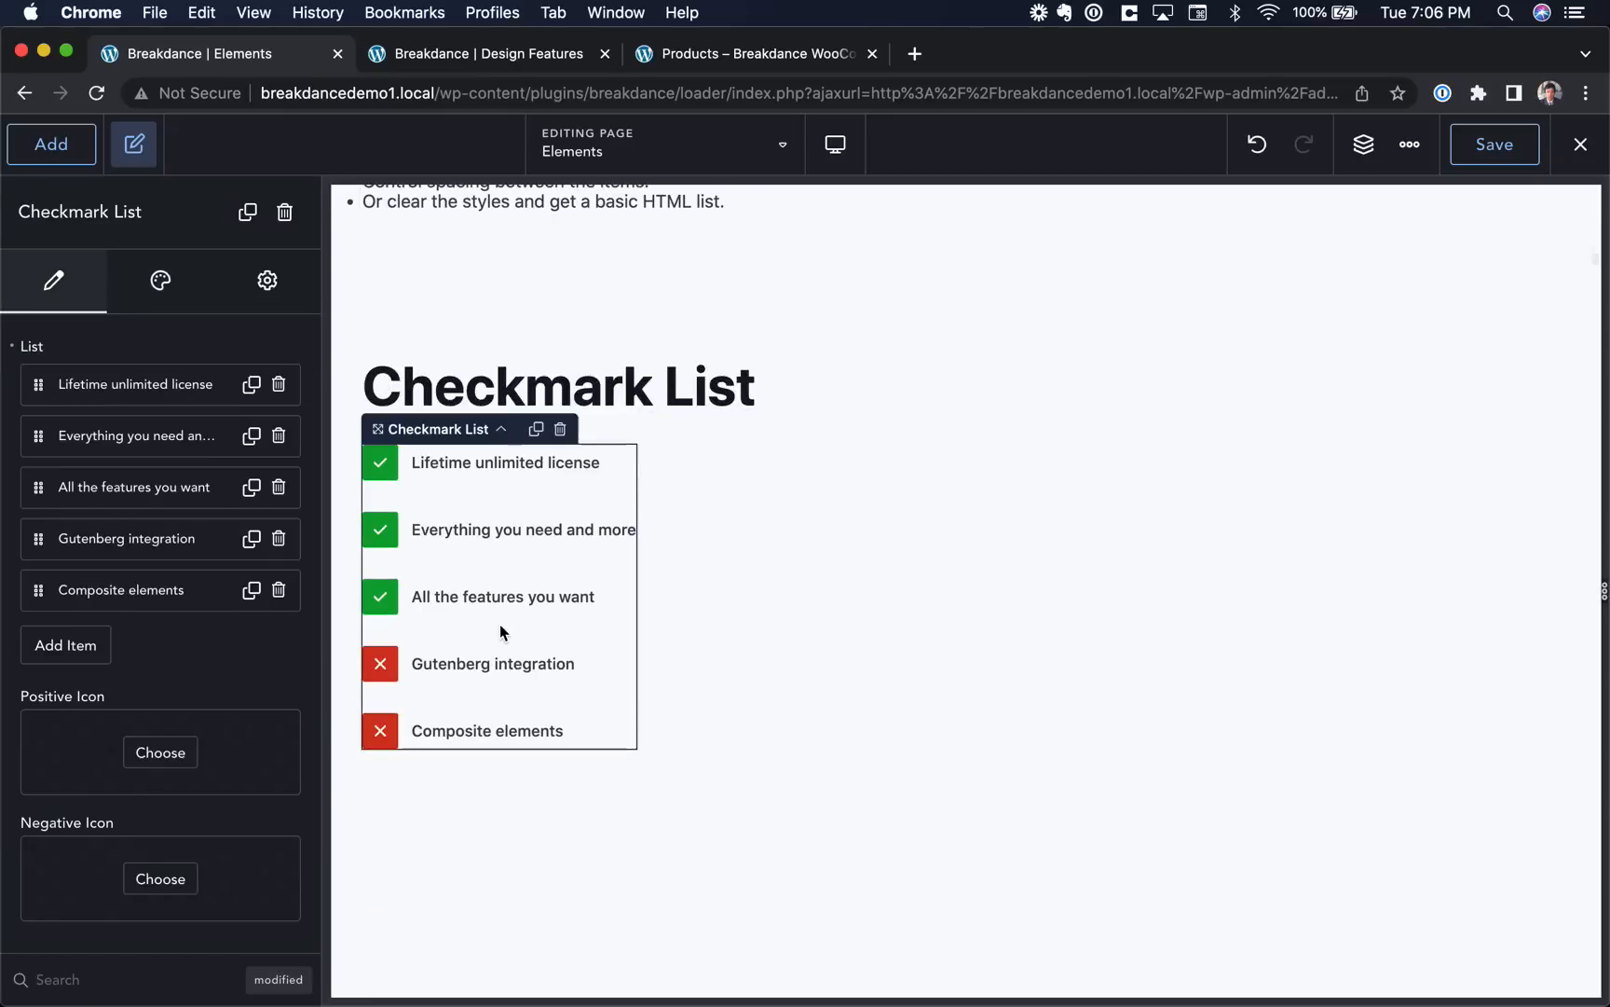
{"action": "left_click", "coordinate": [155, 301]}
{"action": "left_click", "coordinate": [135, 347]}
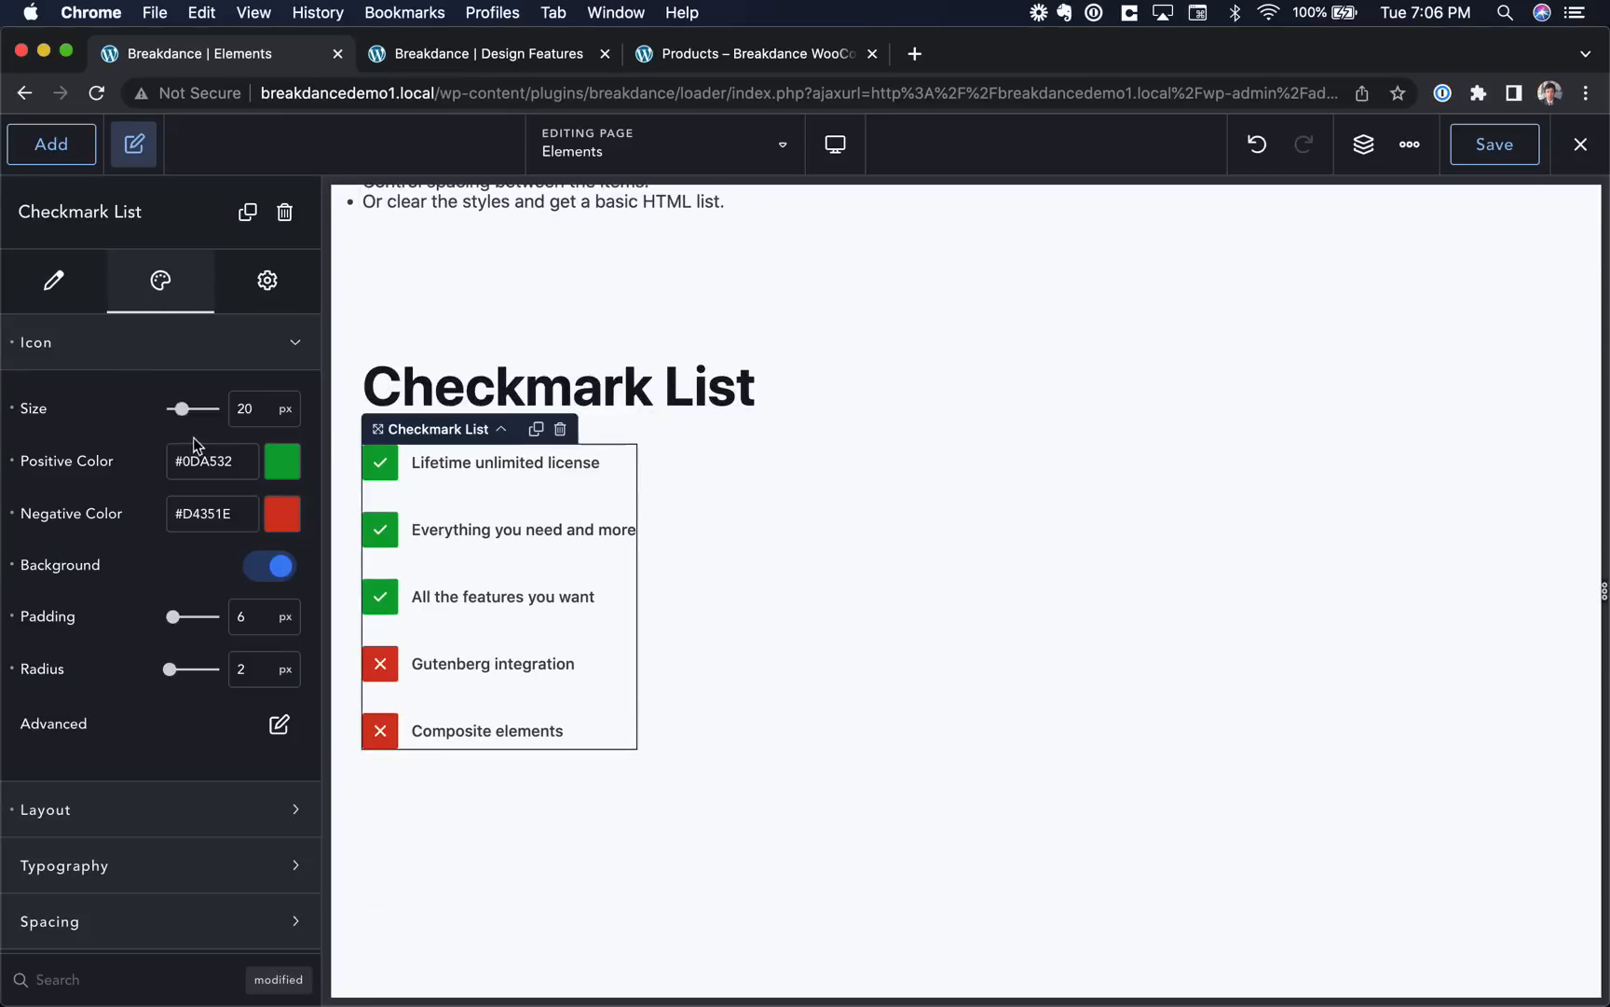
{"action": "mouse_move", "coordinate": [190, 410]}
{"action": "left_mouse_down"}
{"action": "mouse_move", "coordinate": [231, 421]}
{"action": "mouse_move", "coordinate": [177, 404]}
{"action": "left_mouse_up"}
{"action": "left_click", "coordinate": [279, 571]}
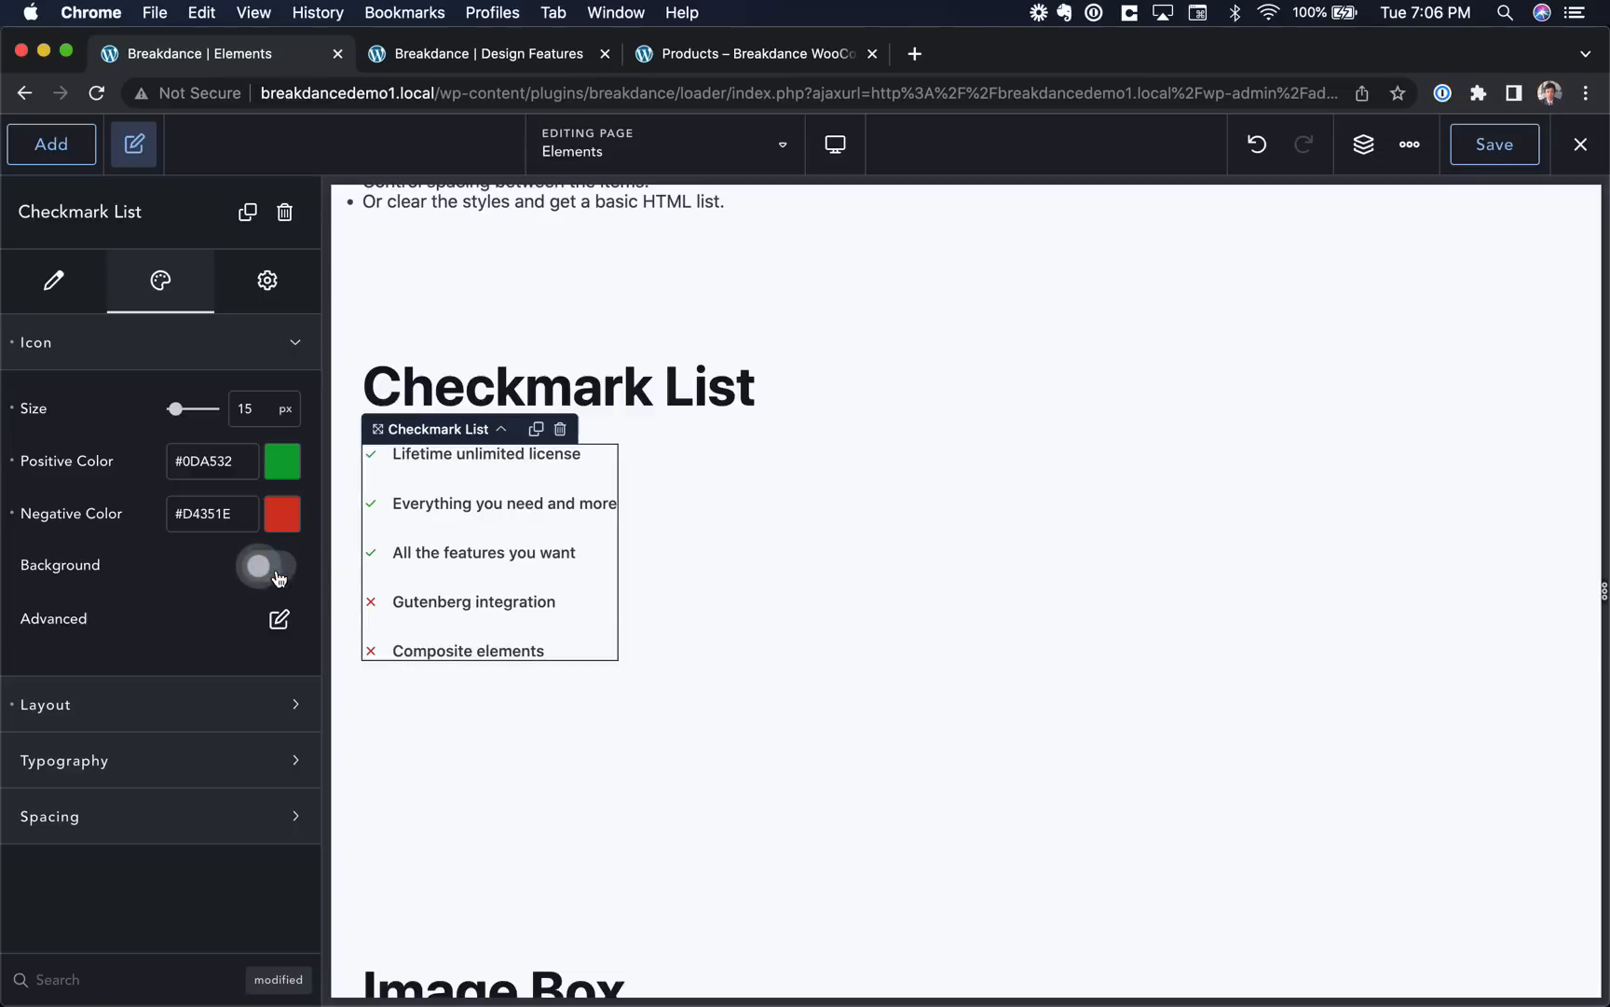
{"action": "mouse_move", "coordinate": [173, 407]}
{"action": "left_mouse_down"}
{"action": "mouse_move", "coordinate": [197, 410]}
{"action": "mouse_move", "coordinate": [182, 408]}
{"action": "left_mouse_up"}
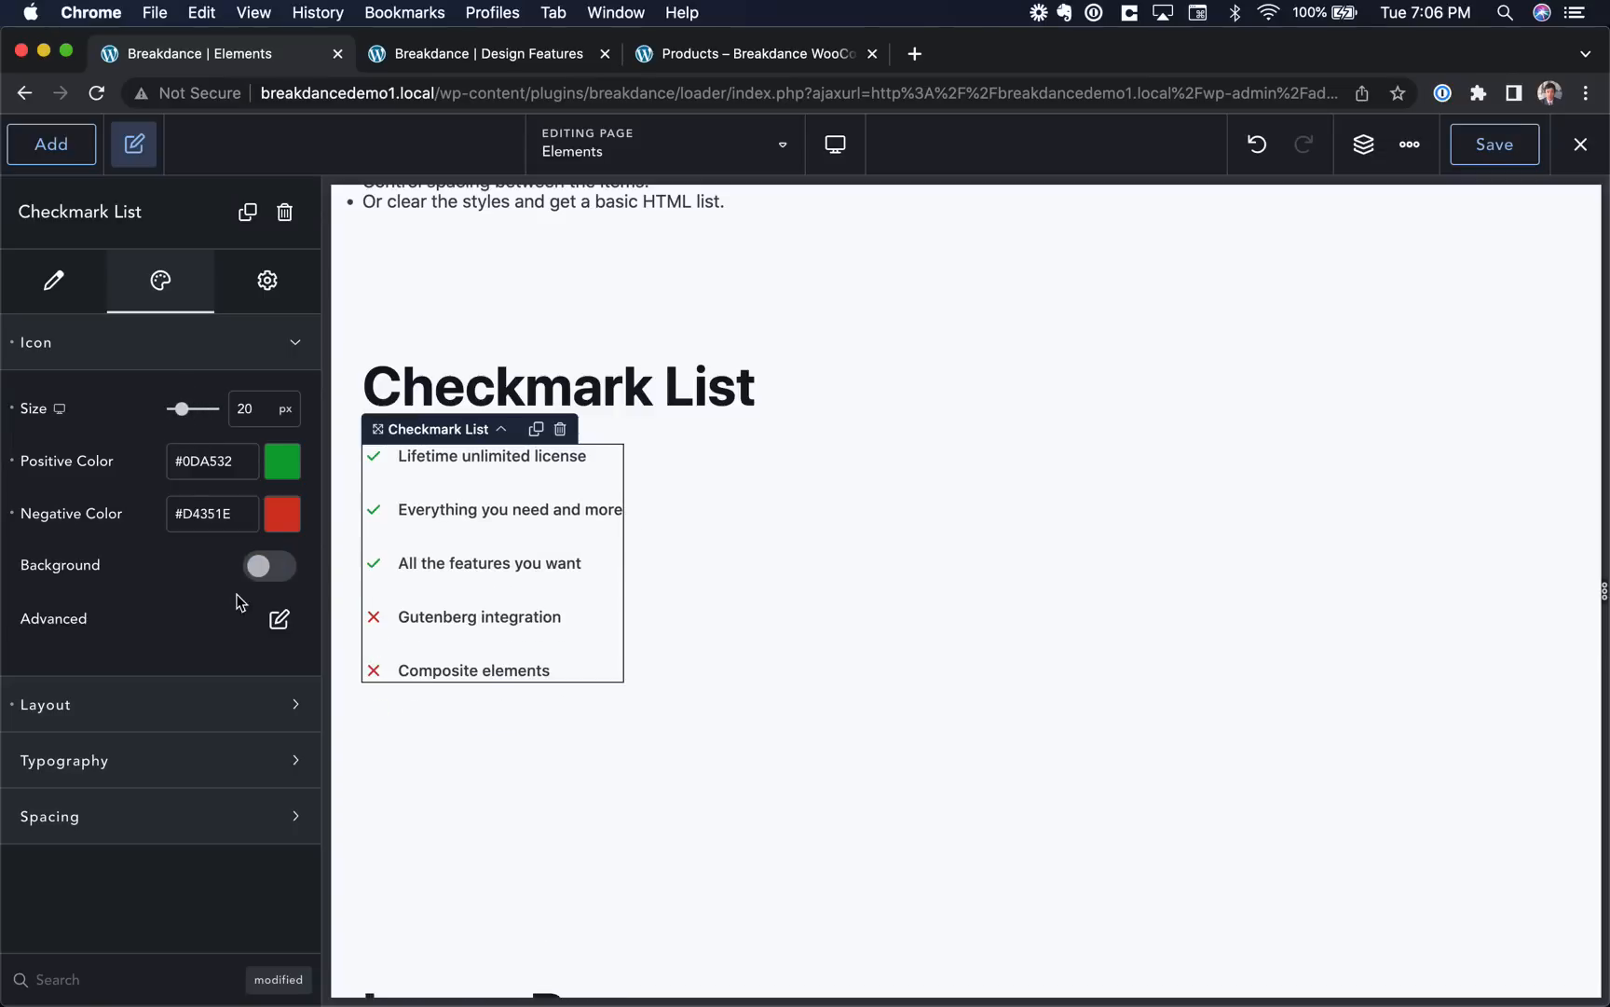
{"action": "left_click", "coordinate": [279, 619]}
{"action": "left_click", "coordinate": [280, 620]}
Examine the Image Box, Icon Box and Quote elements and their content settings.
{"action": "scroll", "coordinate": [550, 643], "scroll_direction": "down", "scroll_amount": 4}
{"action": "scroll", "coordinate": [571, 673], "scroll_direction": "down", "scroll_amount": 4}
{"action": "left_click", "coordinate": [560, 685]}
{"action": "scroll", "coordinate": [550, 695], "scroll_direction": "down", "scroll_amount": 5}
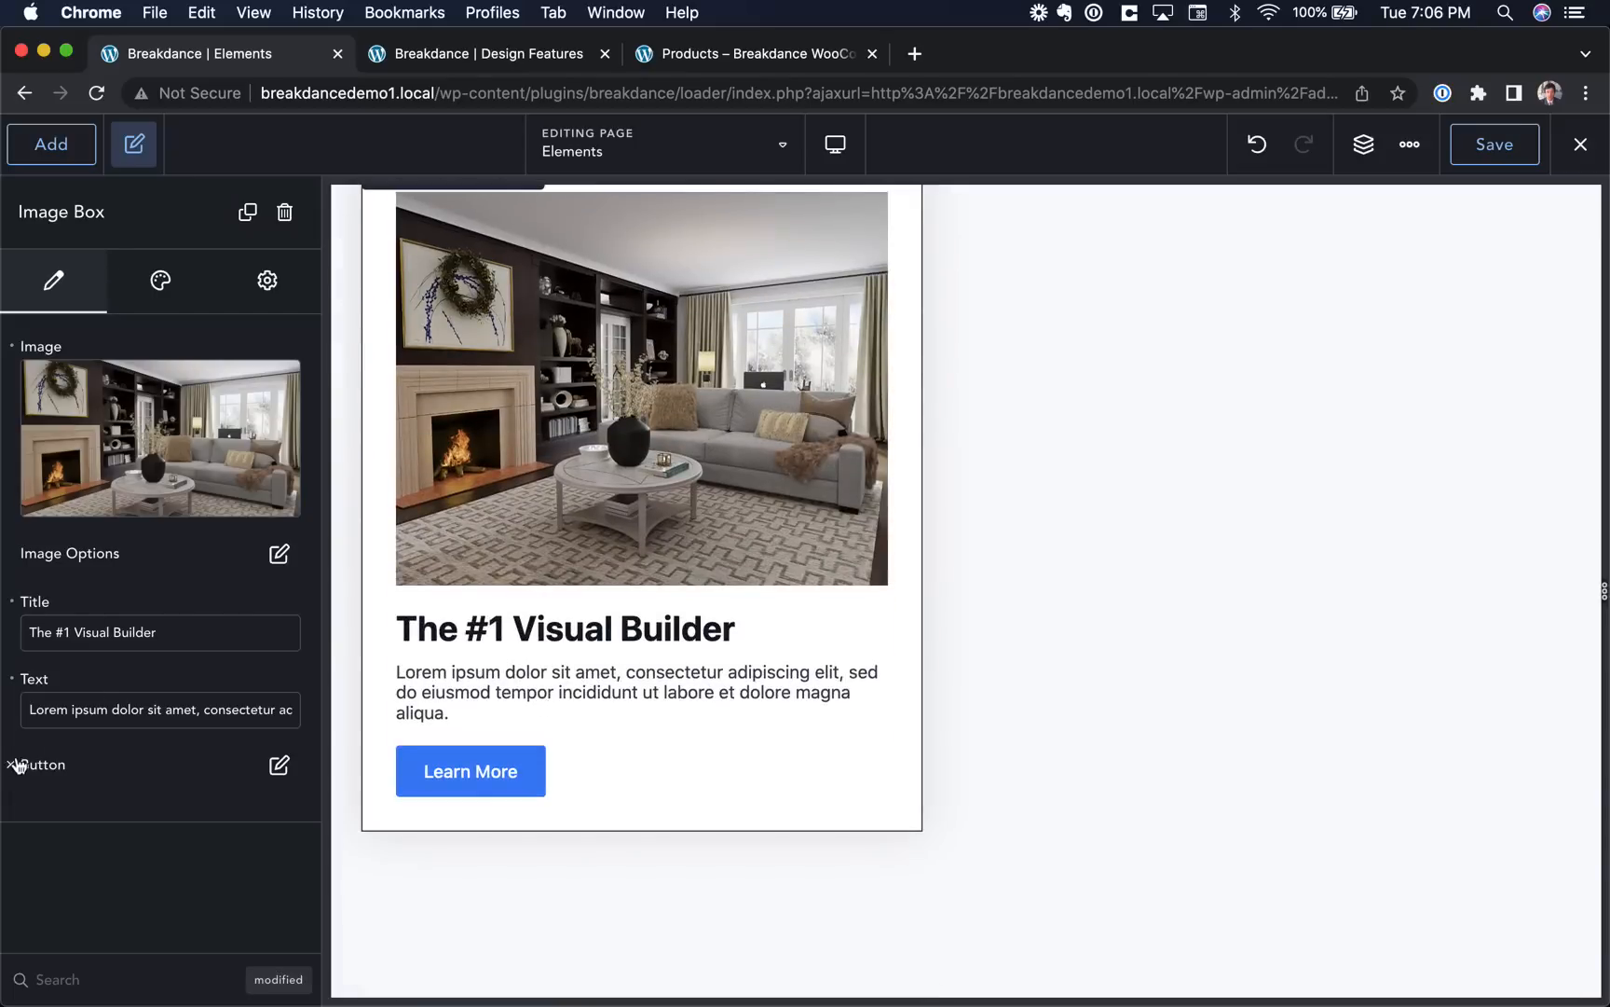
{"action": "scroll", "coordinate": [654, 600], "scroll_direction": "down", "scroll_amount": 8}
{"action": "left_click", "coordinate": [618, 601]}
{"action": "scroll", "coordinate": [615, 615], "scroll_direction": "down", "scroll_amount": 6}
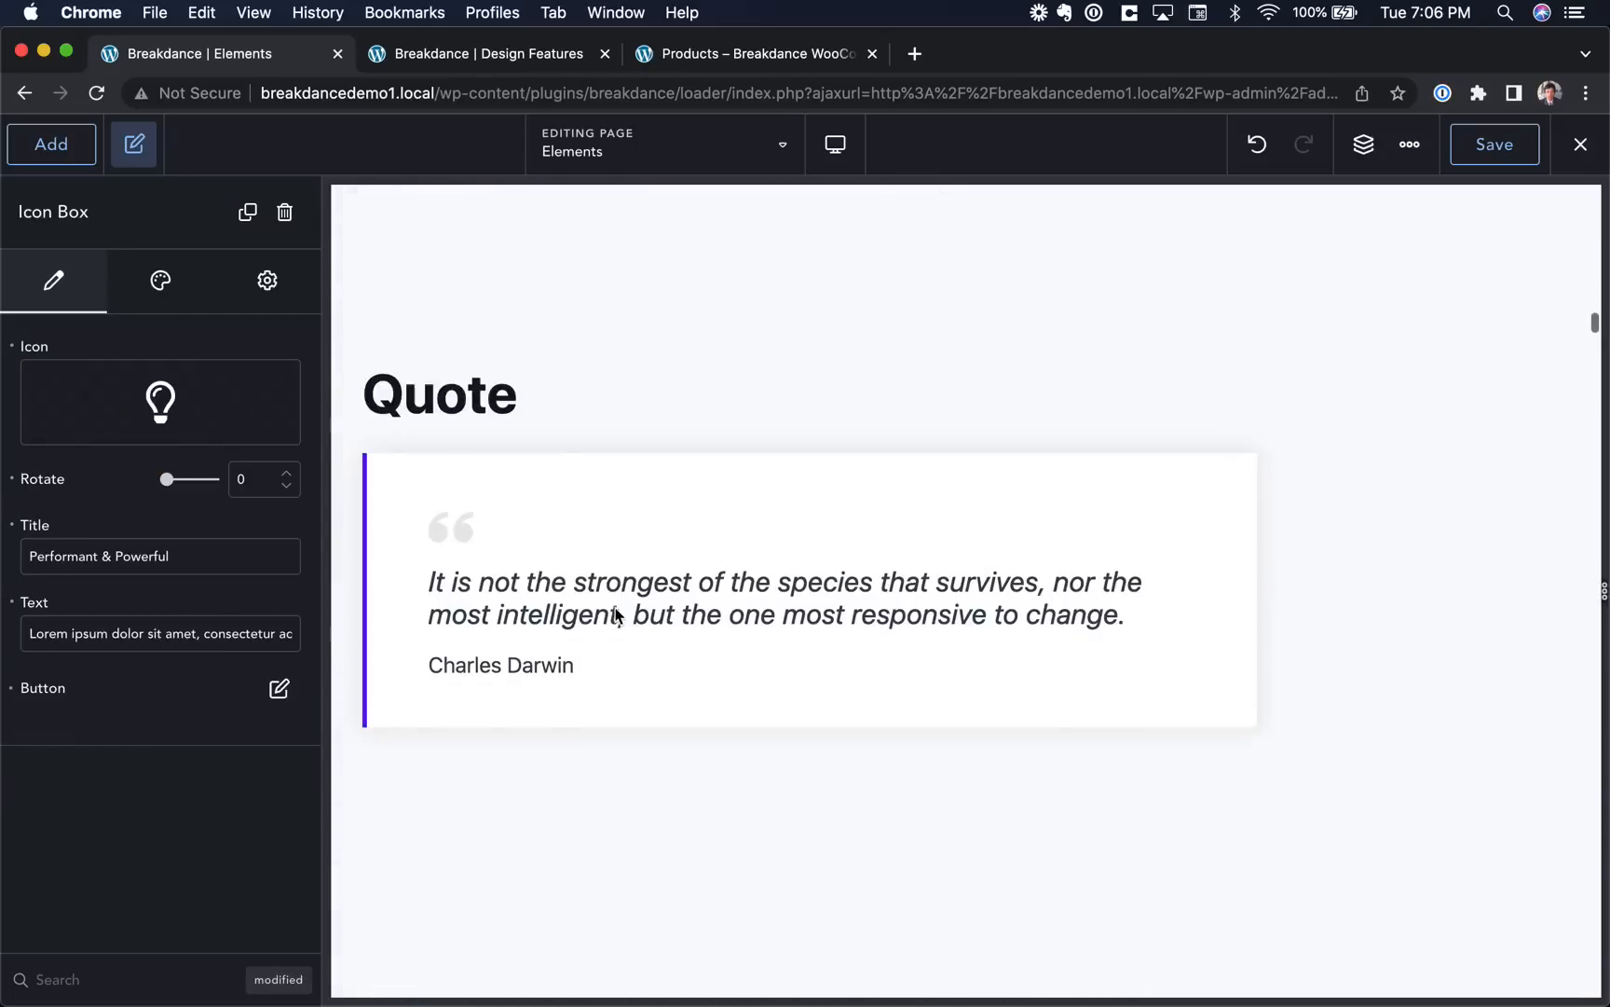
{"action": "left_click", "coordinate": [605, 634]}
{"action": "scroll", "coordinate": [605, 638], "scroll_direction": "down", "scroll_amount": 6}
Try fewer items per row in the Stats Grid layout, return the setting to 4, and check its device-specific options.
{"action": "left_click", "coordinate": [598, 685]}
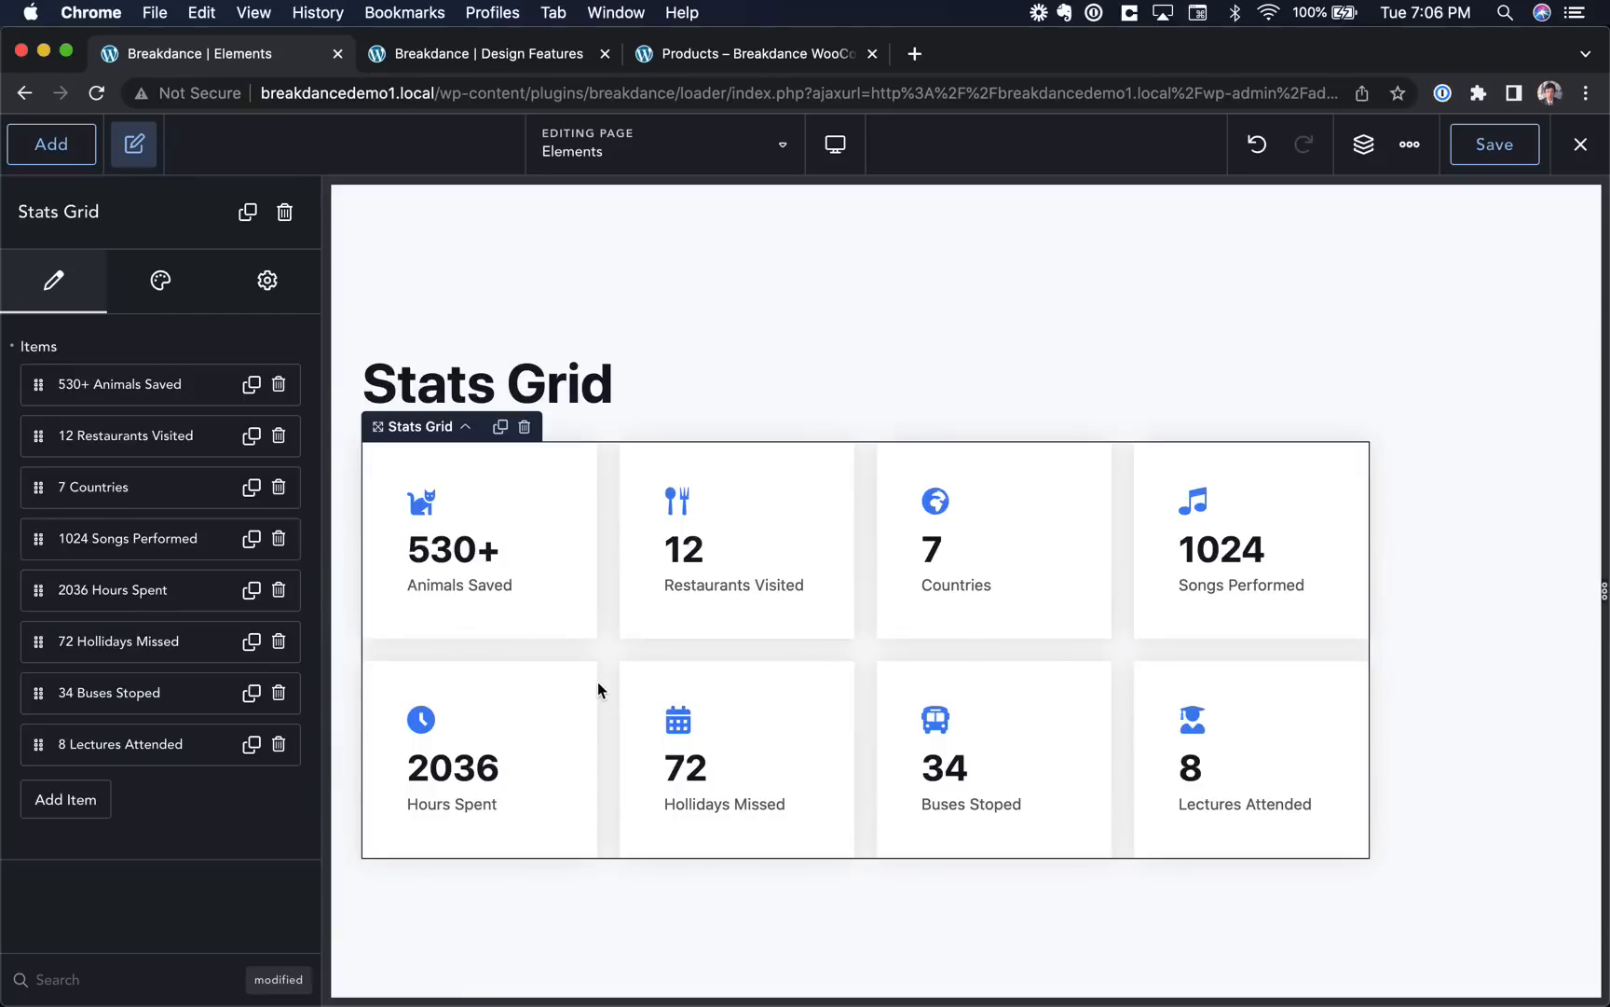
{"action": "left_click", "coordinate": [160, 280]}
{"action": "left_click", "coordinate": [159, 343]}
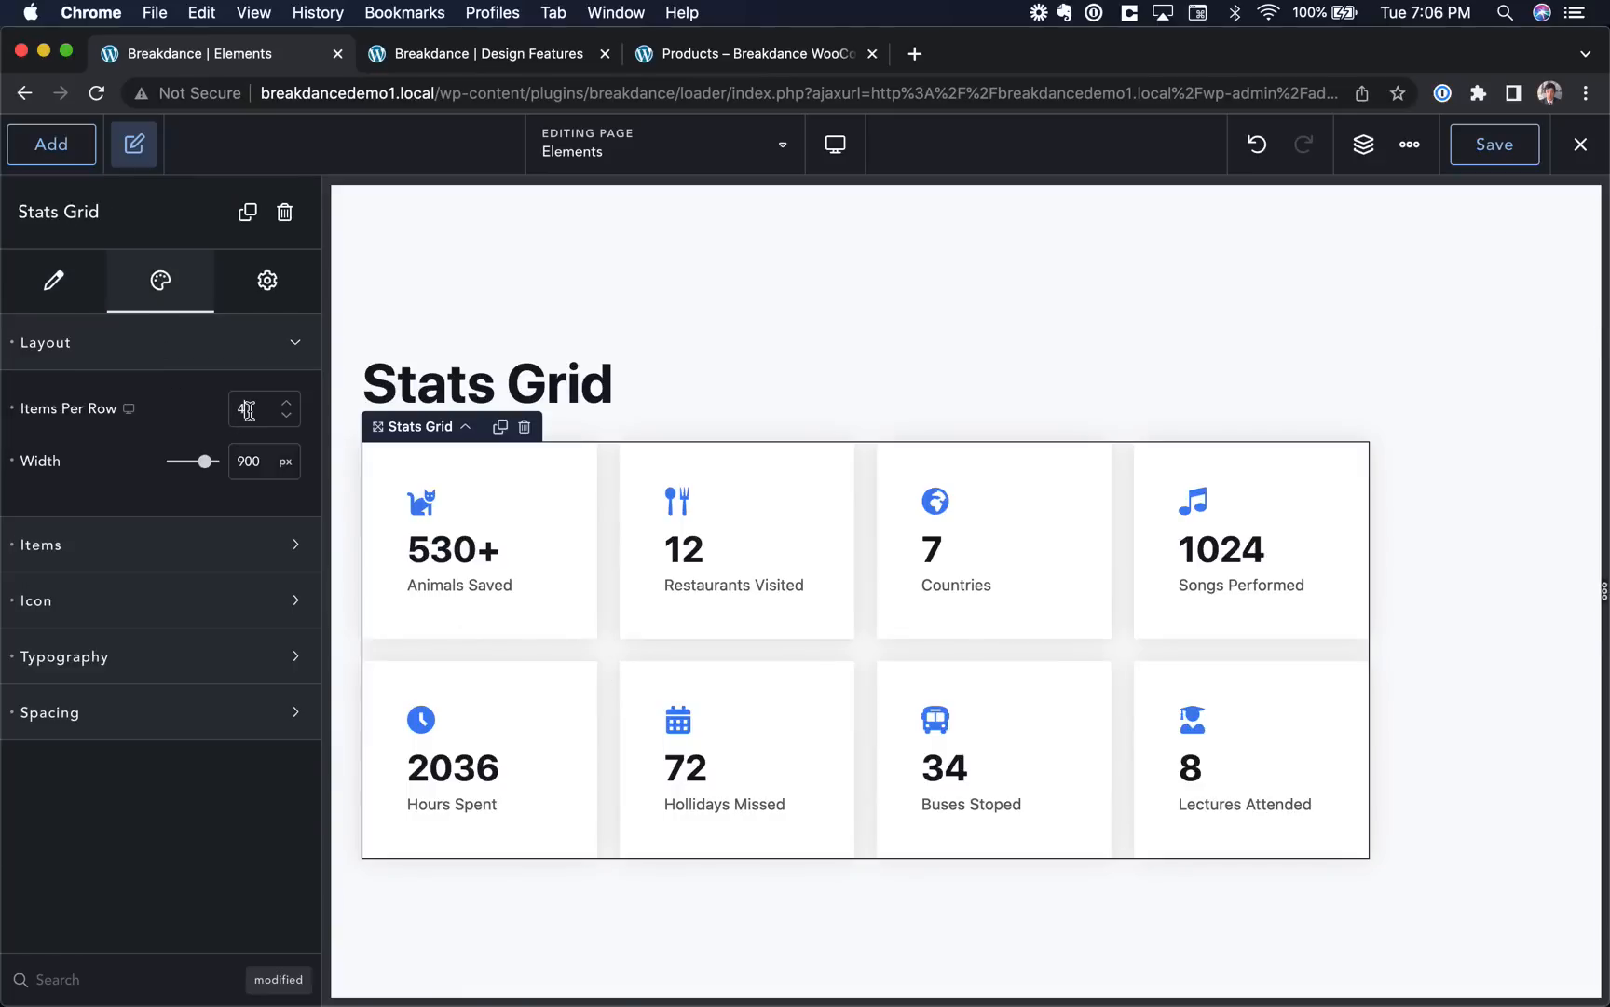
{"action": "key", "text": "Down"}
{"action": "key", "text": "Down"}
{"action": "key", "text": "Up"}
{"action": "key", "text": "Up"}
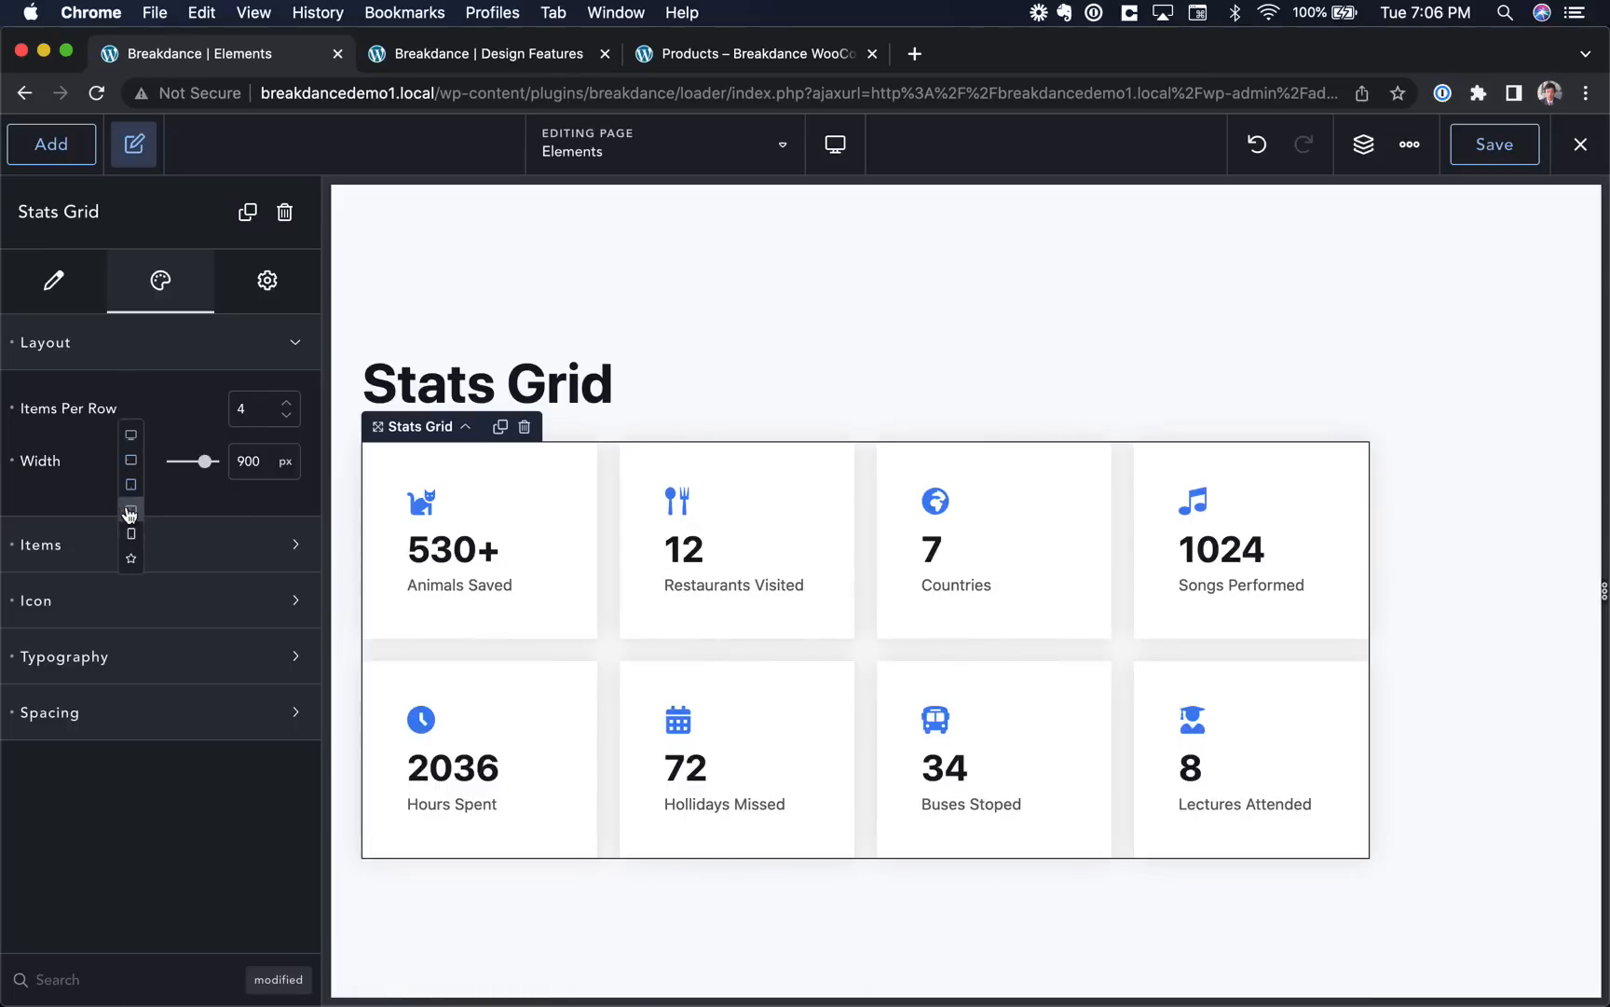
{"action": "left_click", "coordinate": [129, 511]}
{"action": "left_click", "coordinate": [132, 436]}
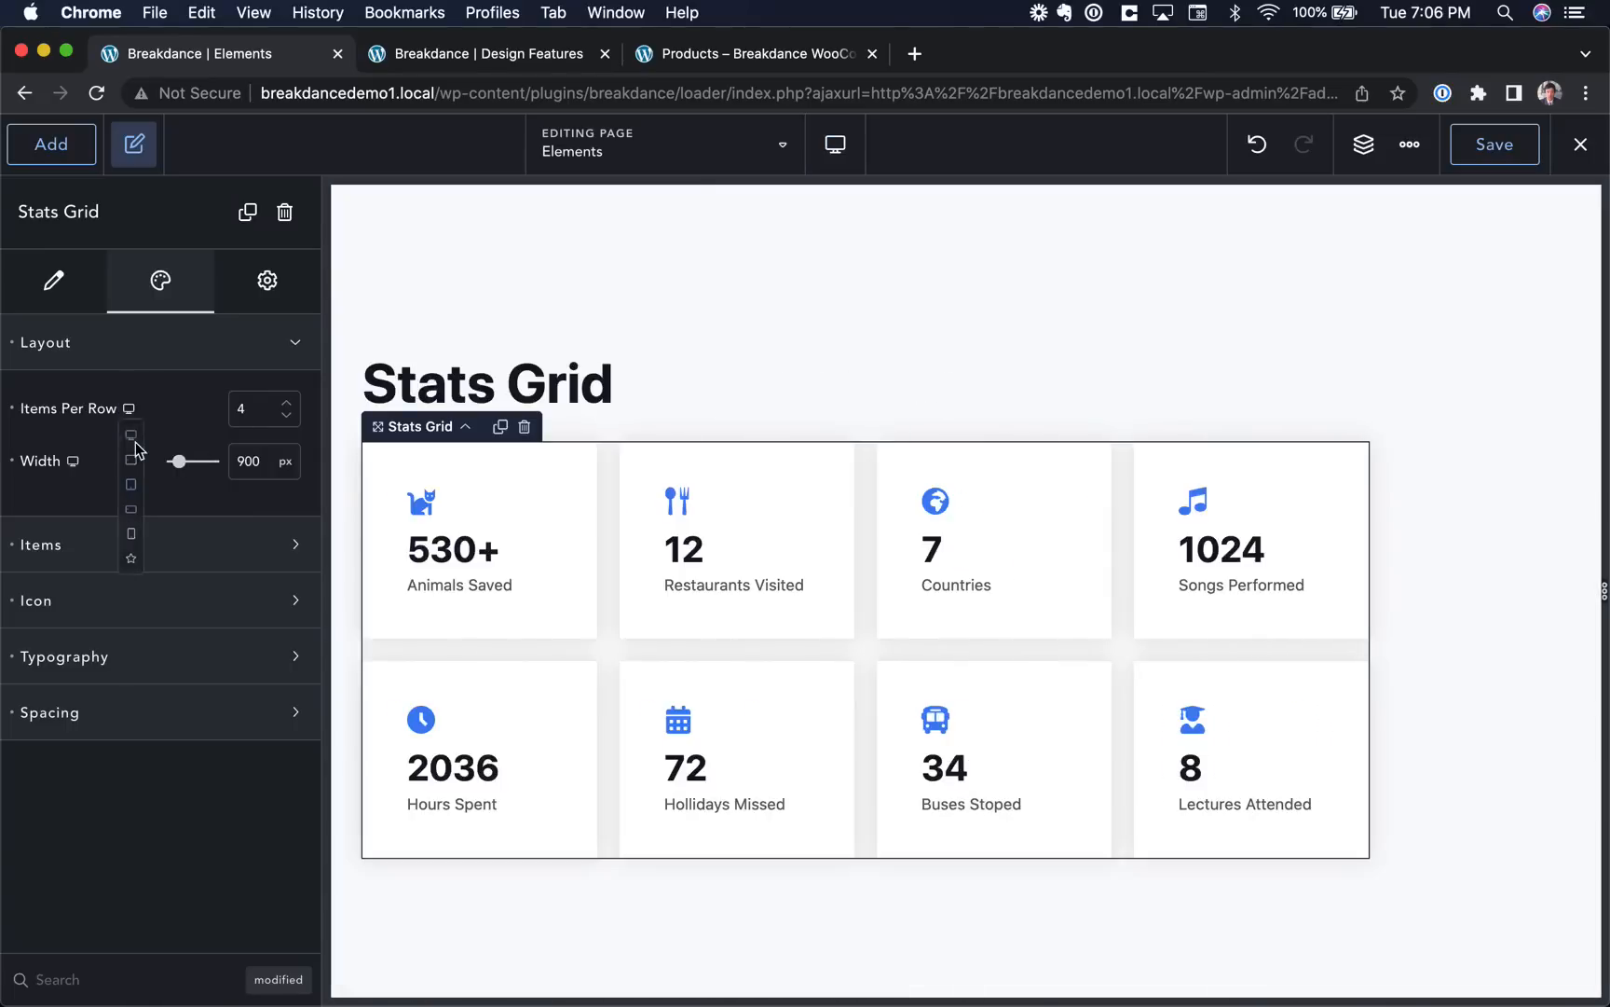
Examine the Business Hours and Frequently Asked Questions elements, plus the sample image galleries down to Justified Gallery.
{"action": "scroll", "coordinate": [781, 520], "scroll_direction": "down", "scroll_amount": 10}
{"action": "left_click", "coordinate": [646, 461]}
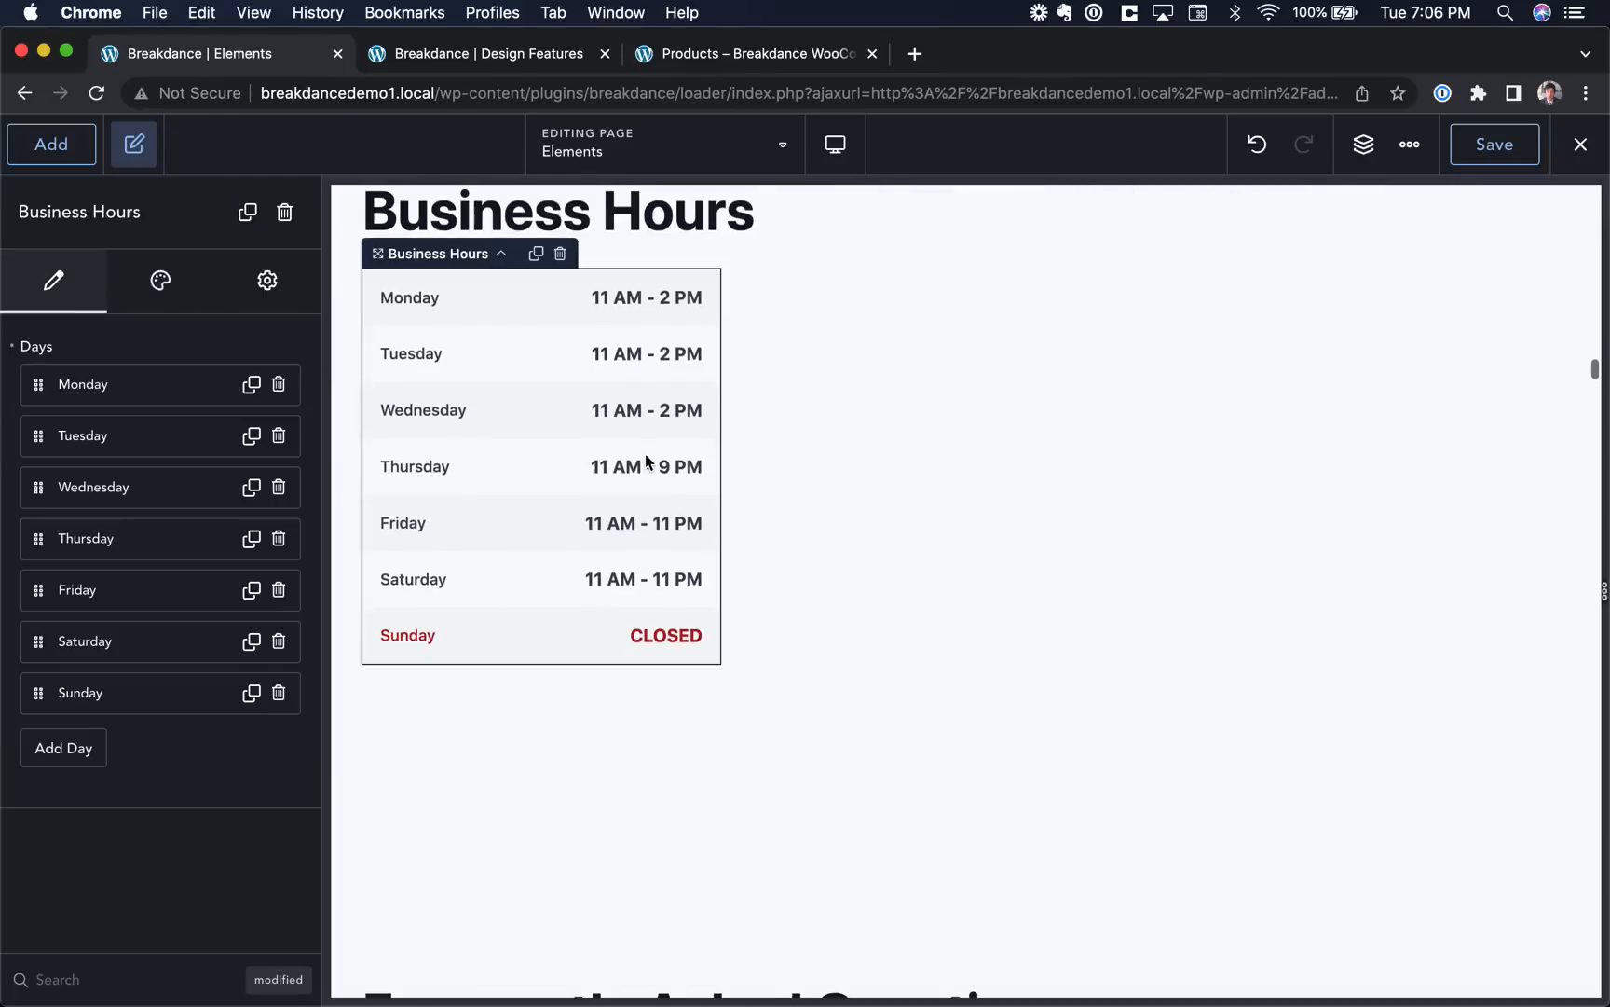
{"action": "scroll", "coordinate": [646, 460], "scroll_direction": "down", "scroll_amount": 7}
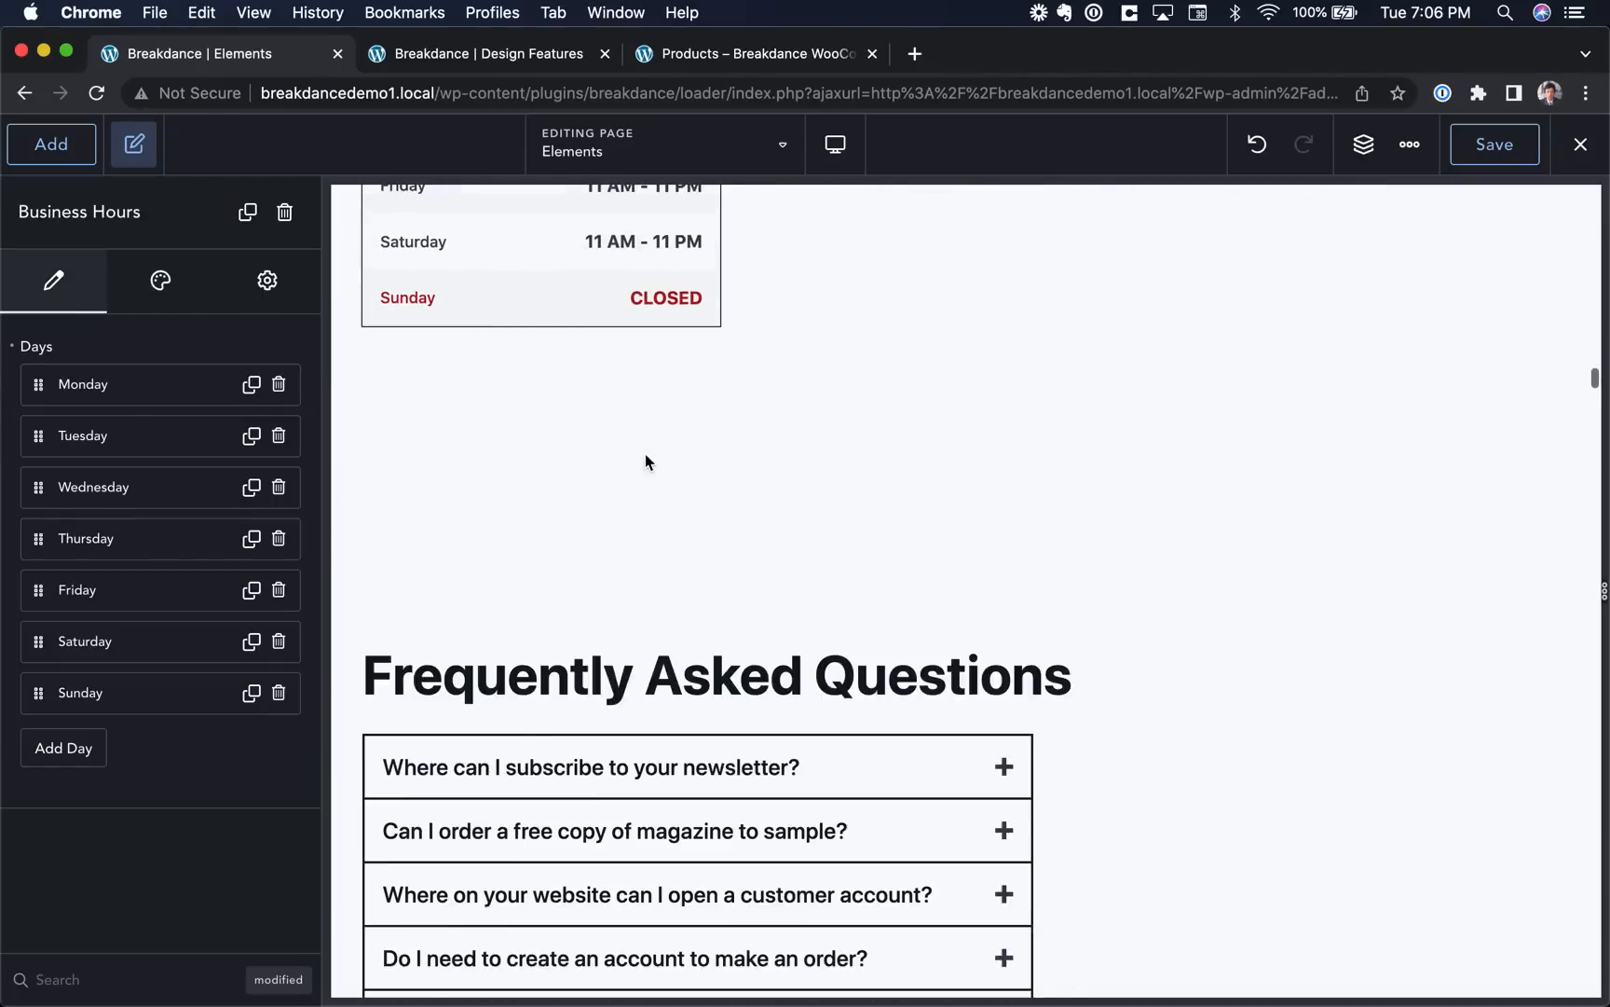
{"action": "left_click", "coordinate": [647, 475]}
{"action": "left_click", "coordinate": [699, 496]}
{"action": "scroll", "coordinate": [699, 496], "scroll_direction": "down", "scroll_amount": 10}
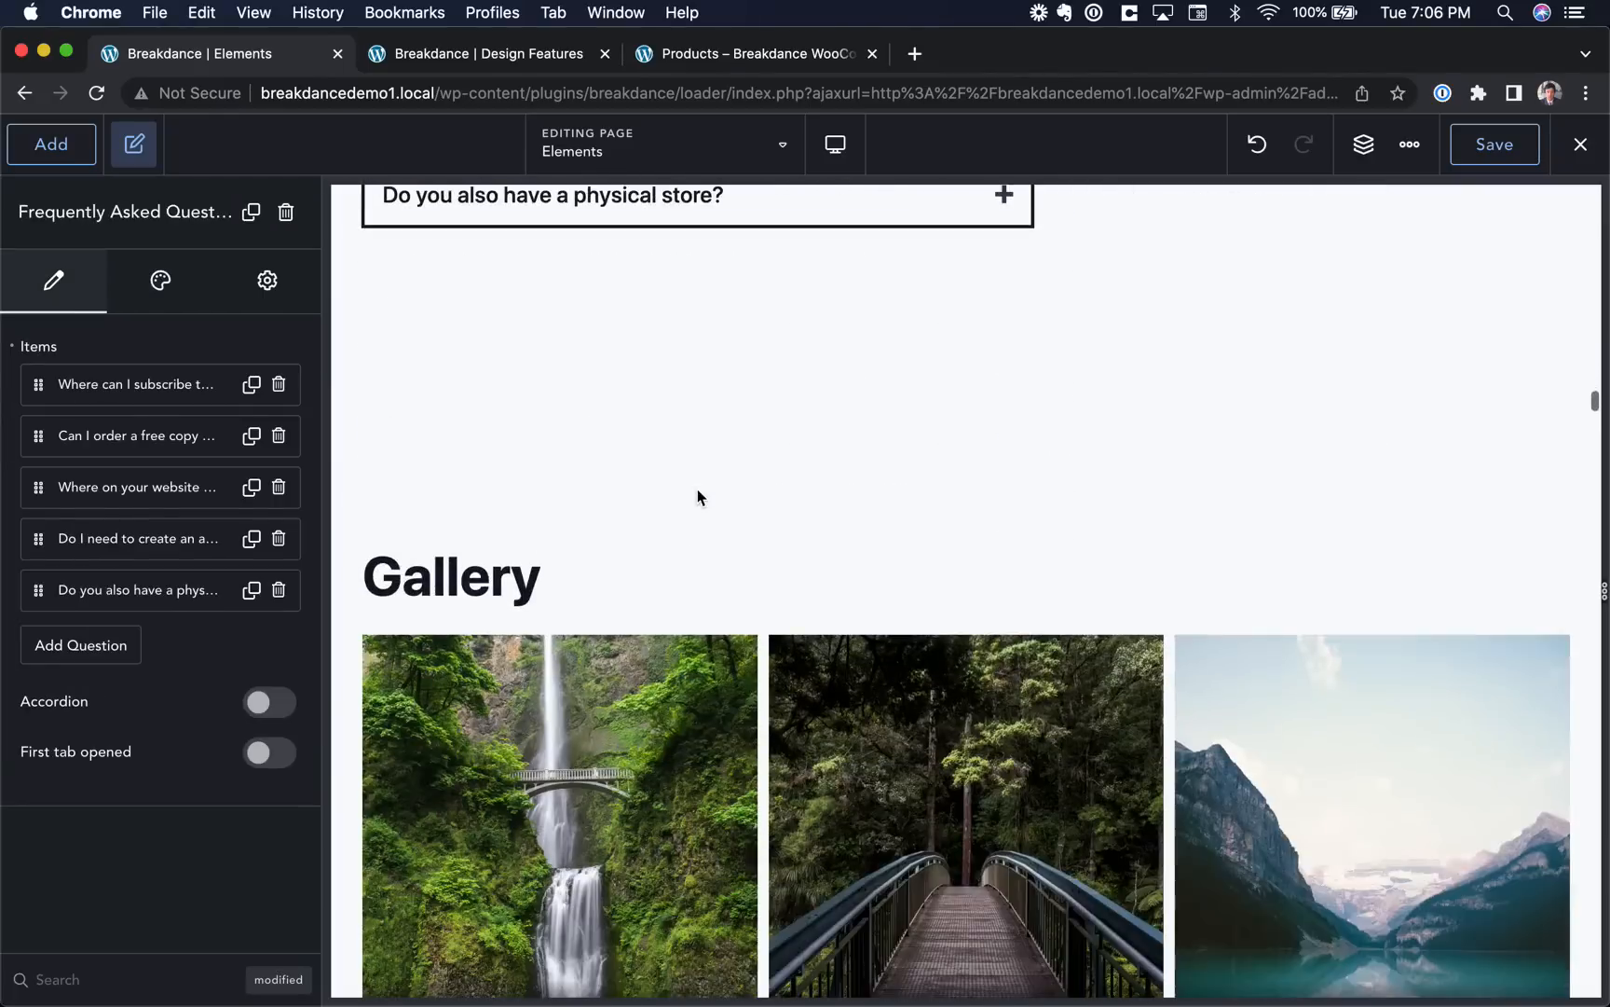
{"action": "scroll", "coordinate": [623, 522], "scroll_direction": "down", "scroll_amount": 15}
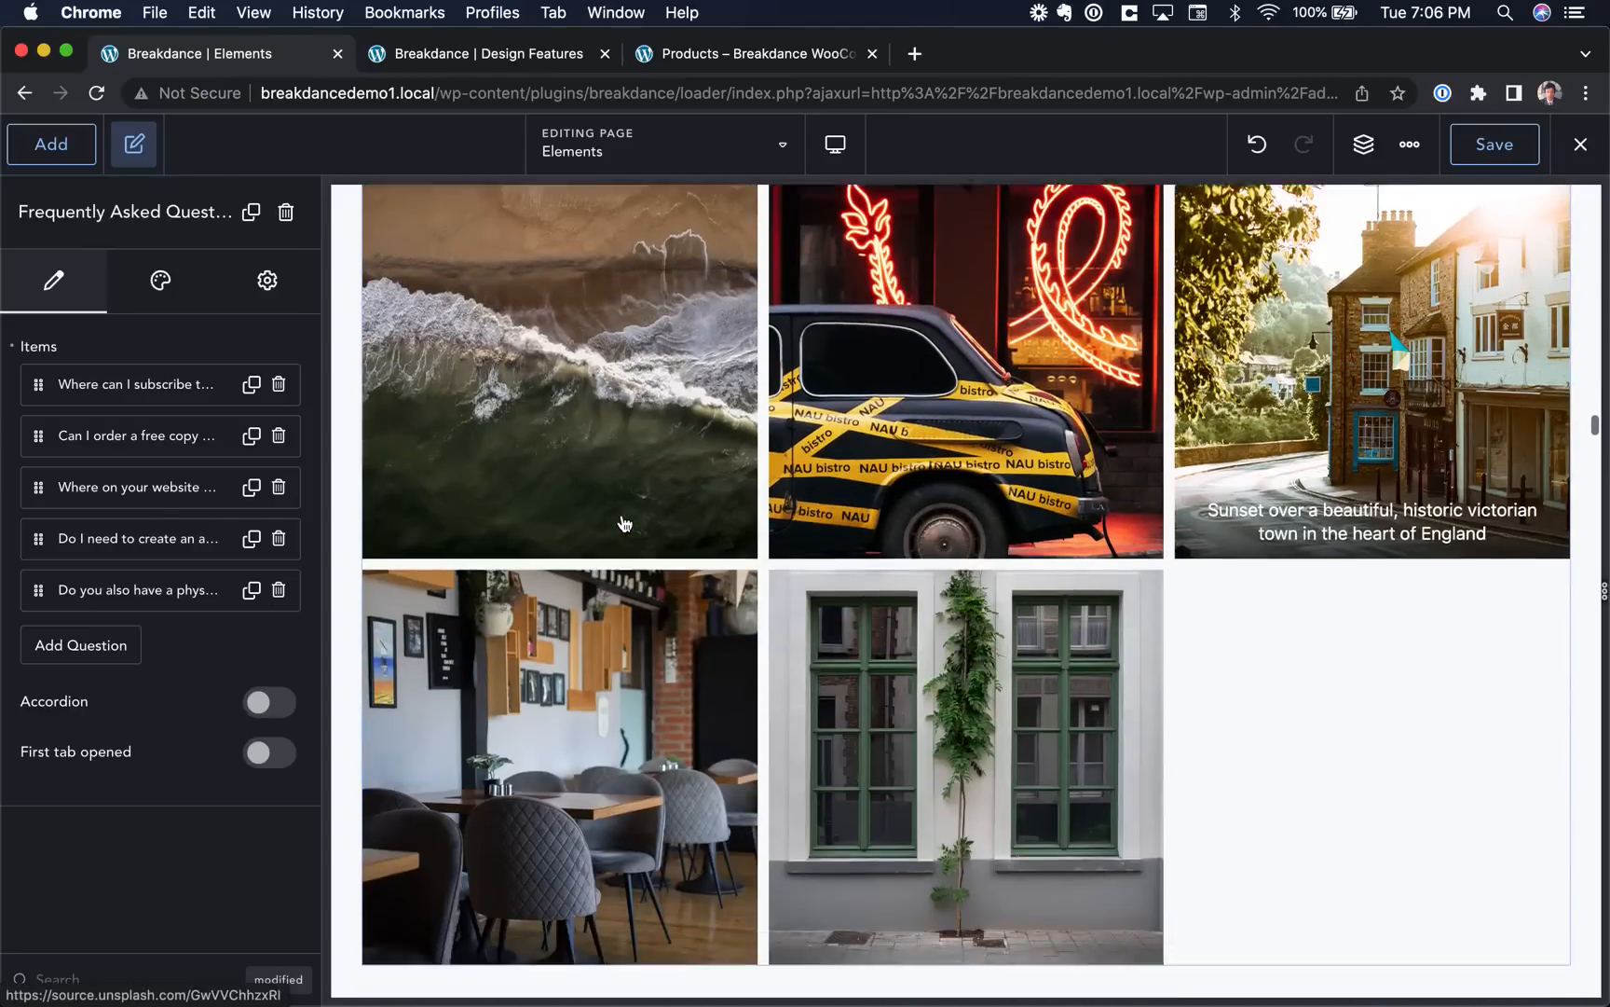
{"action": "scroll", "coordinate": [619, 583], "scroll_direction": "down", "scroll_amount": 2}
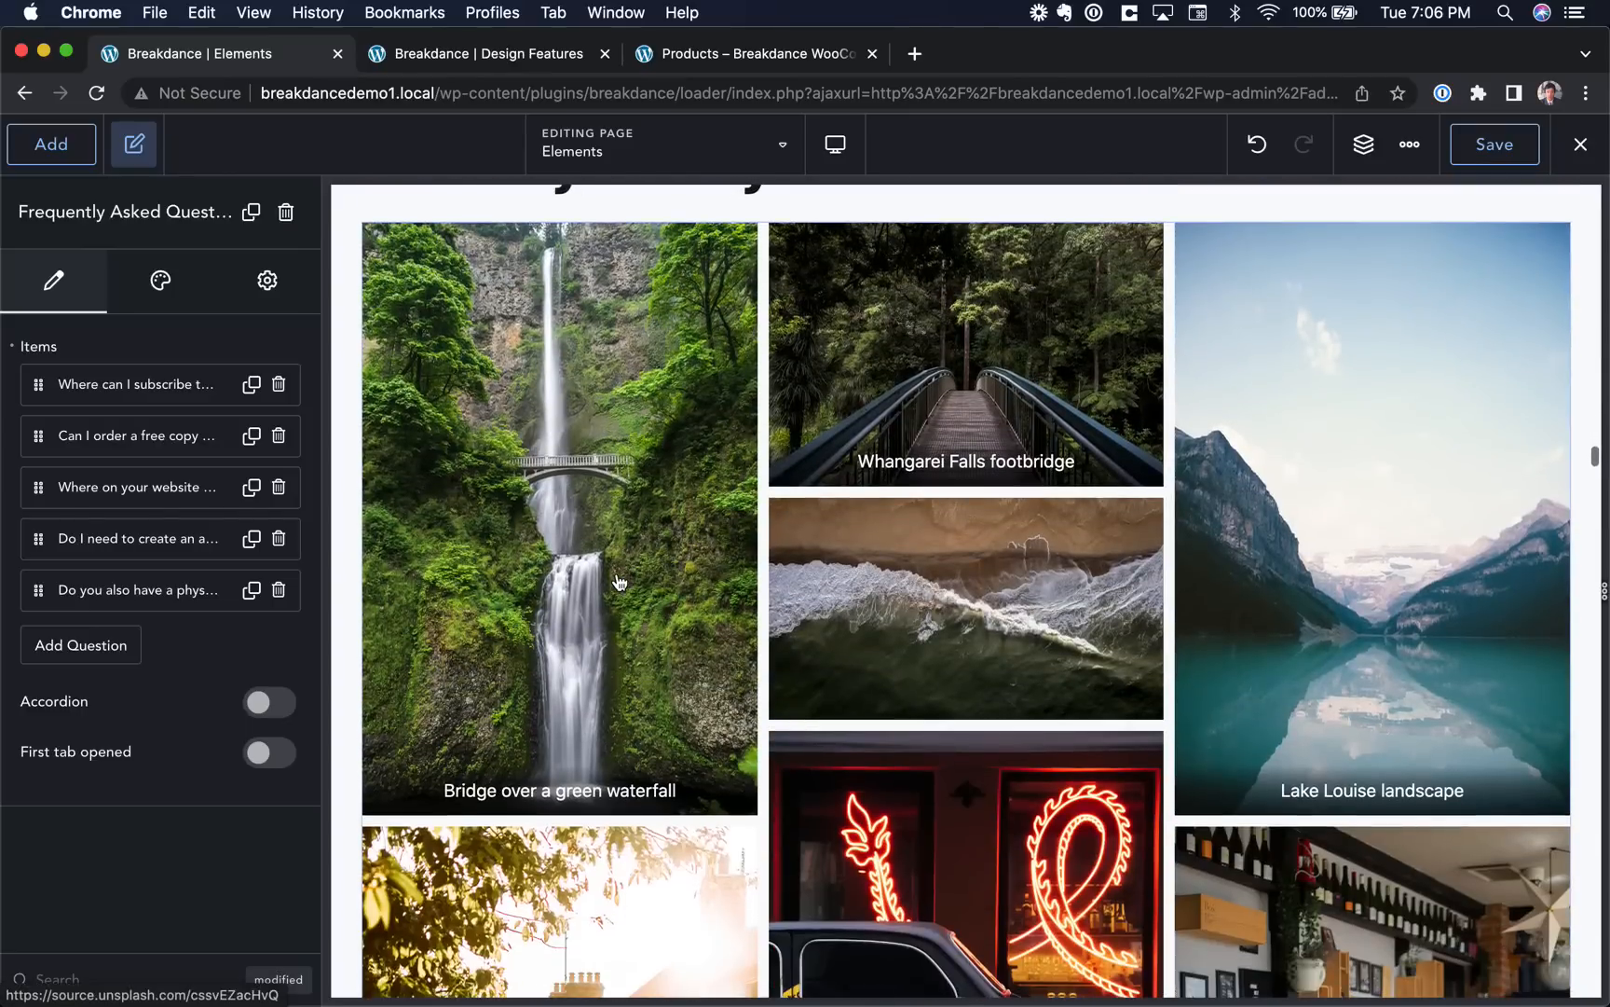
{"action": "scroll", "coordinate": [617, 578], "scroll_direction": "down", "scroll_amount": 10}
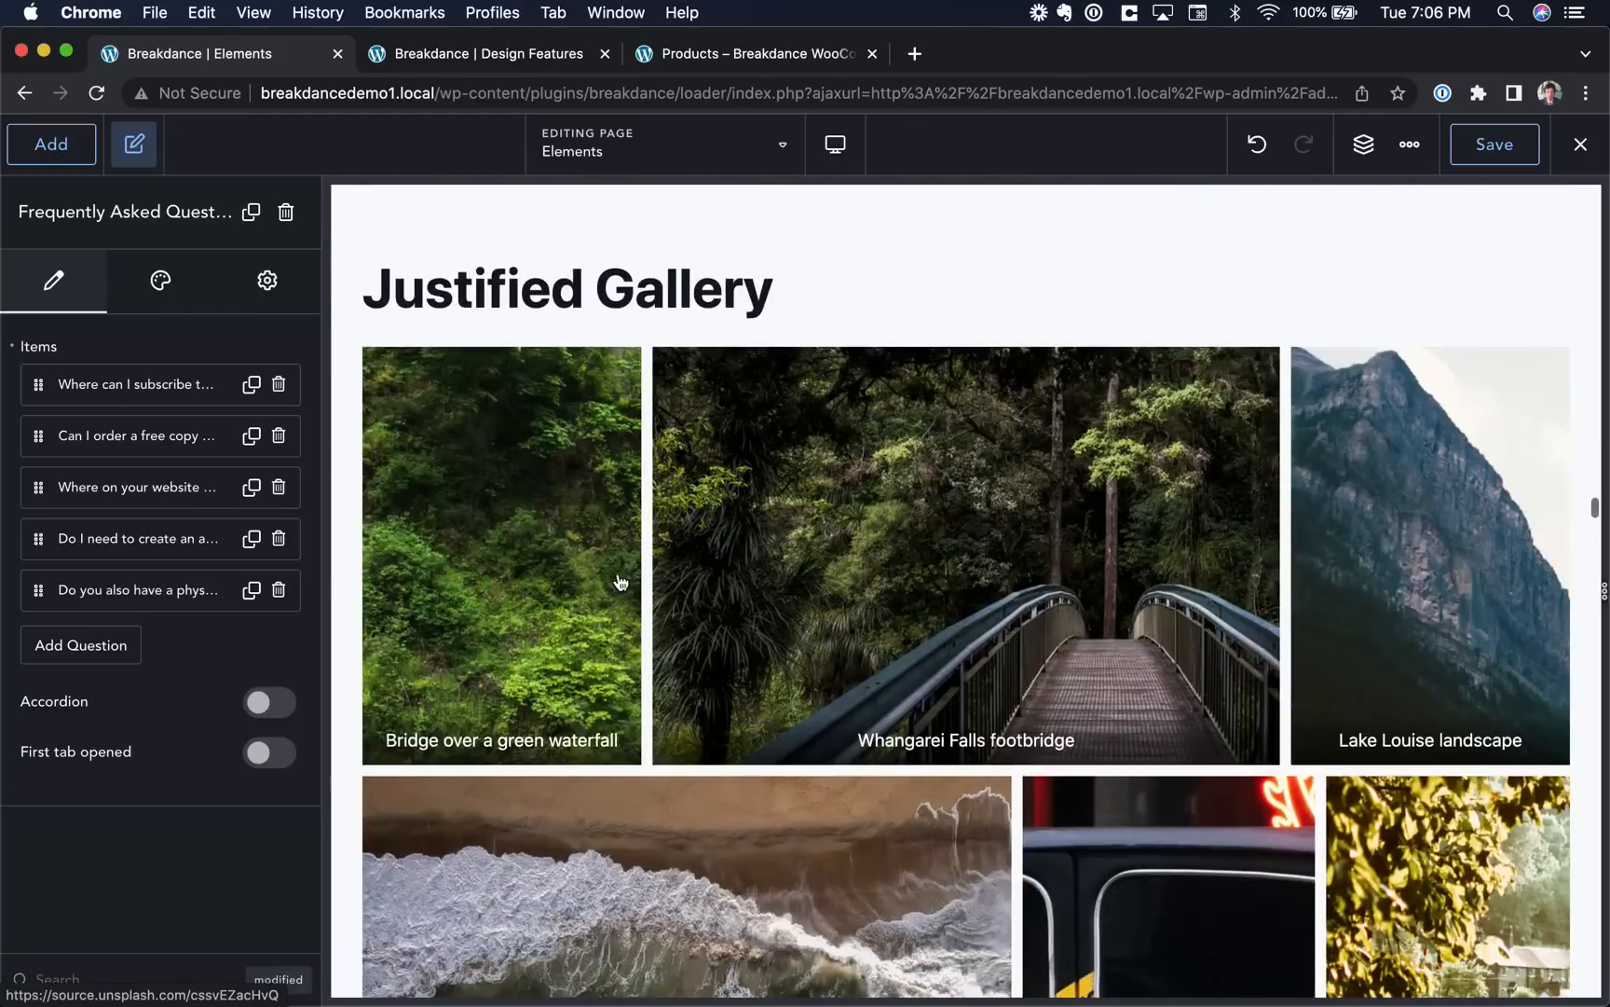
Preview the Interiors and Exteriors filters under Multiple Galleries, and look over the Social Icons, Progress Bar and Star Rating elements.
{"action": "scroll", "coordinate": [1310, 542], "scroll_direction": "down", "scroll_amount": 15}
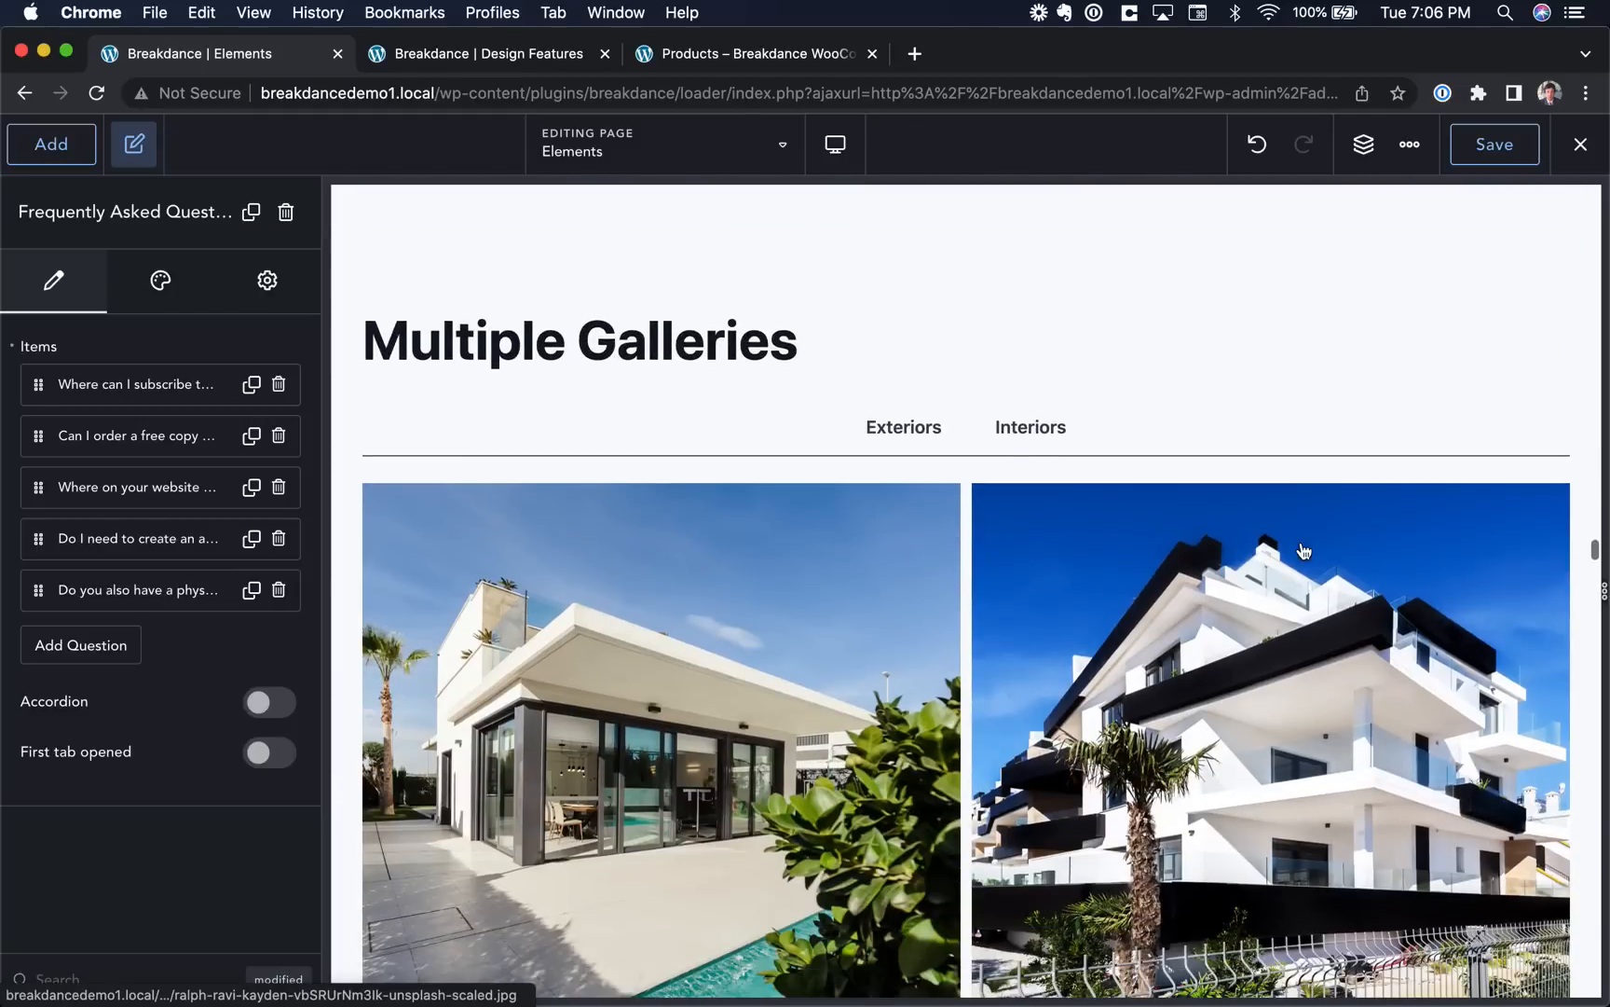
{"action": "scroll", "coordinate": [1030, 436], "scroll_direction": "down", "scroll_amount": 2}
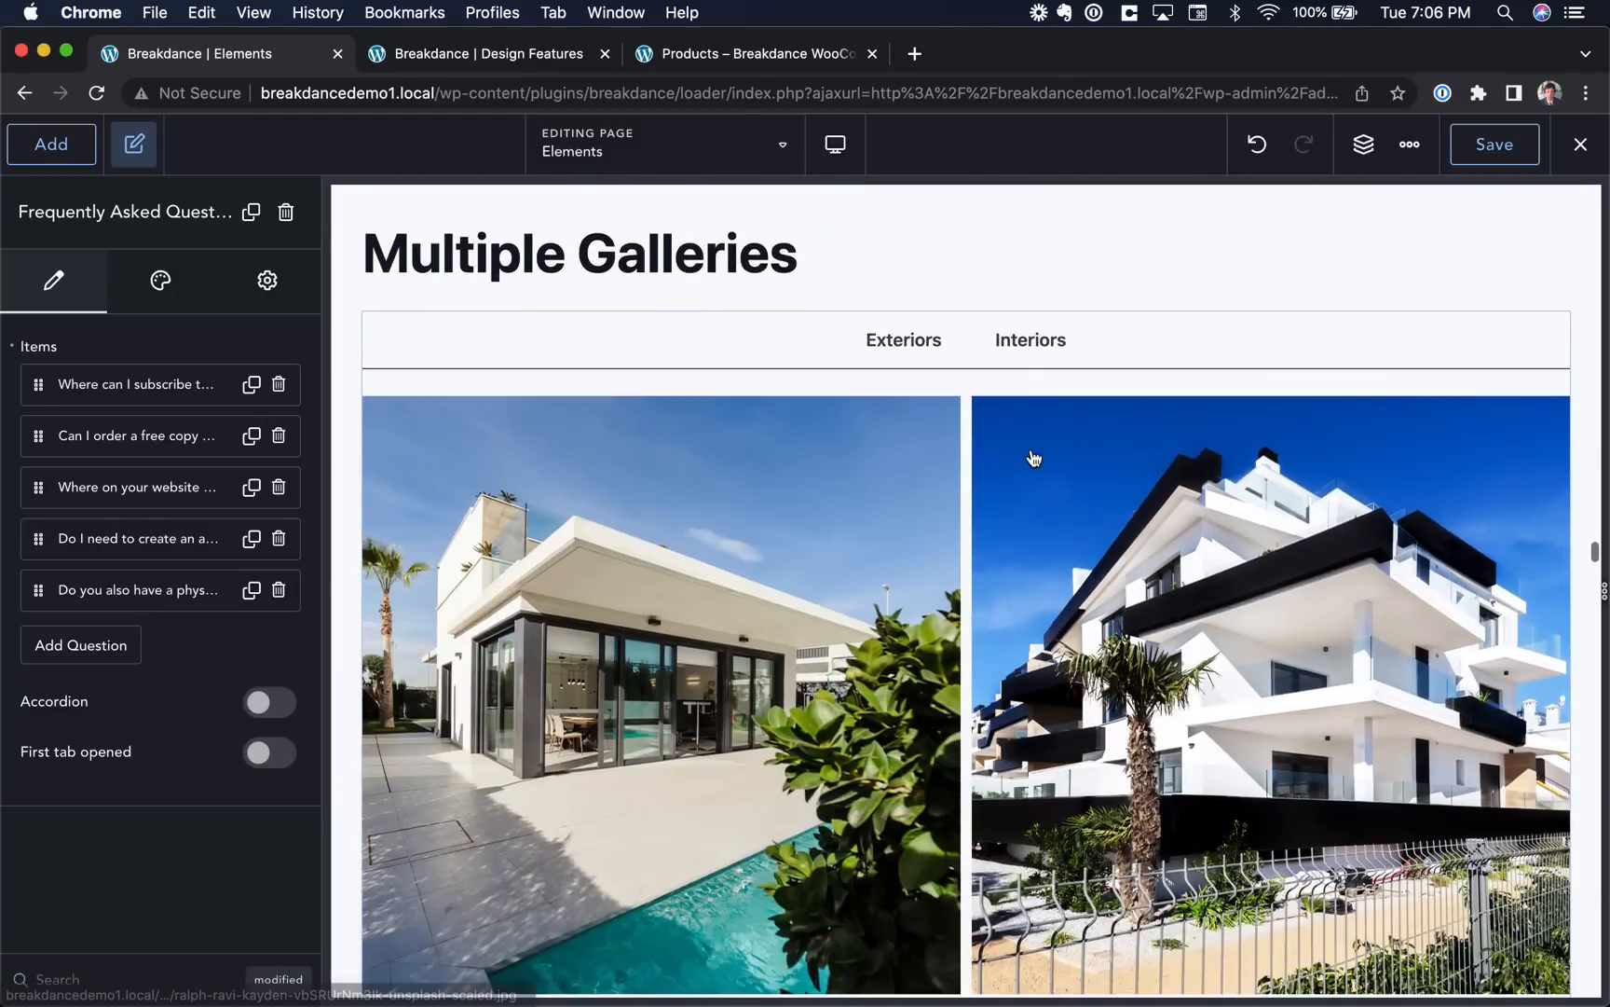
{"action": "left_click", "coordinate": [1019, 340]}
{"action": "scroll", "coordinate": [953, 407], "scroll_direction": "down", "scroll_amount": 8}
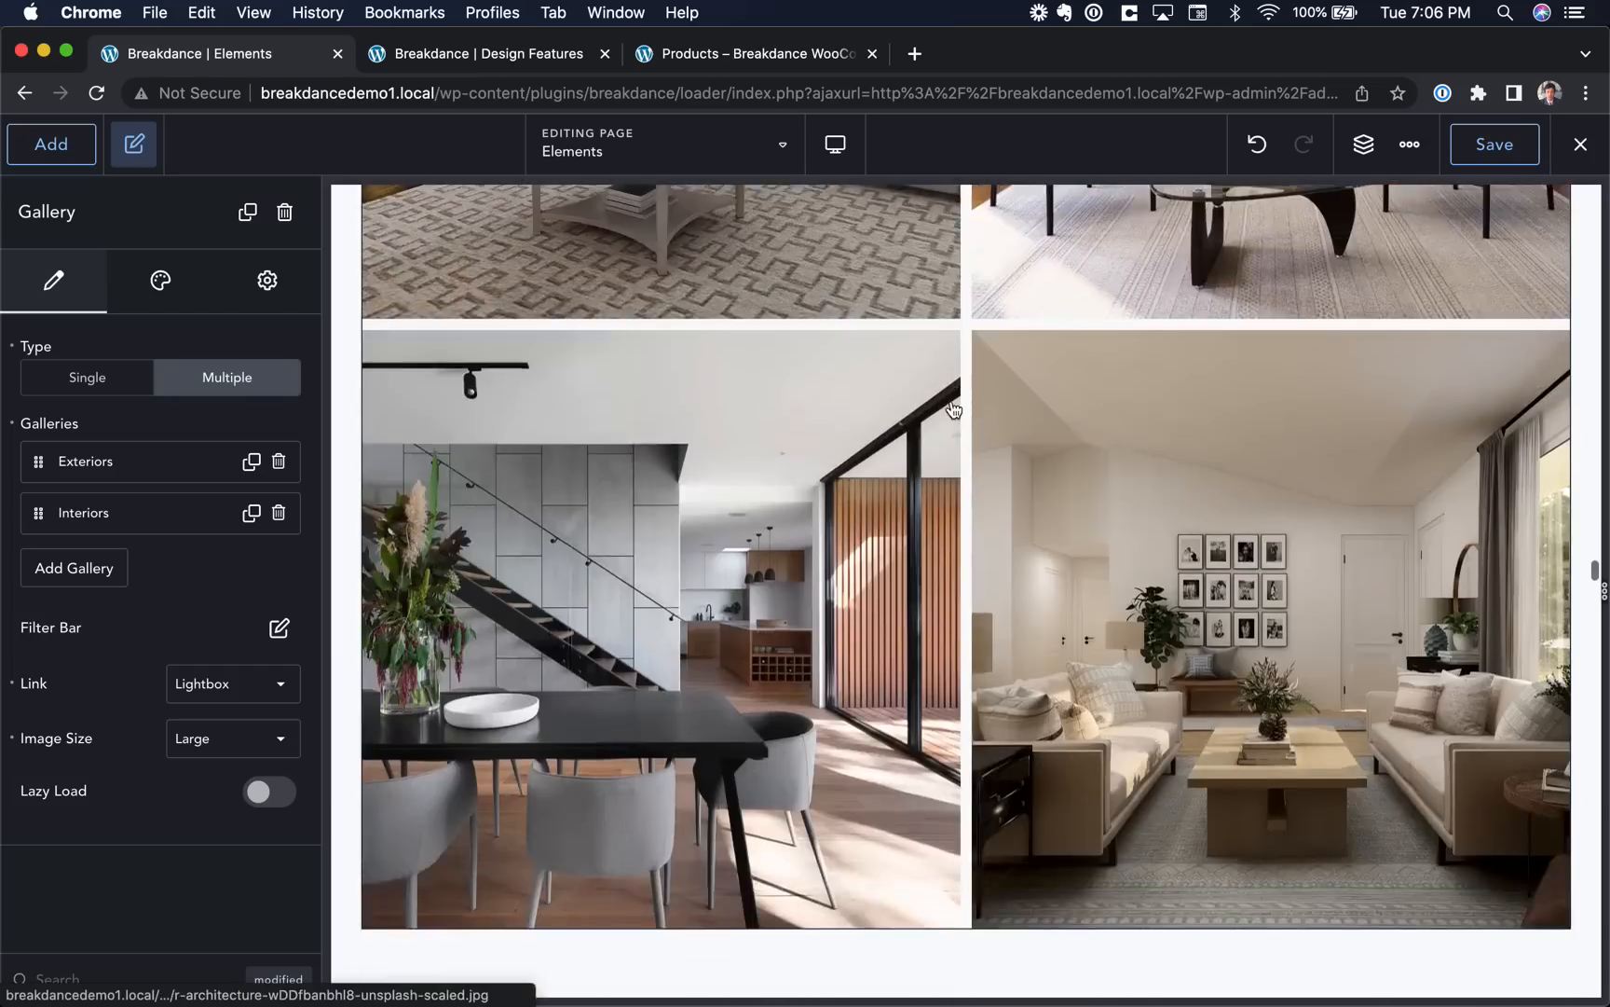
{"action": "scroll", "coordinate": [924, 300], "scroll_direction": "up", "scroll_amount": 6}
{"action": "left_click", "coordinate": [913, 224]}
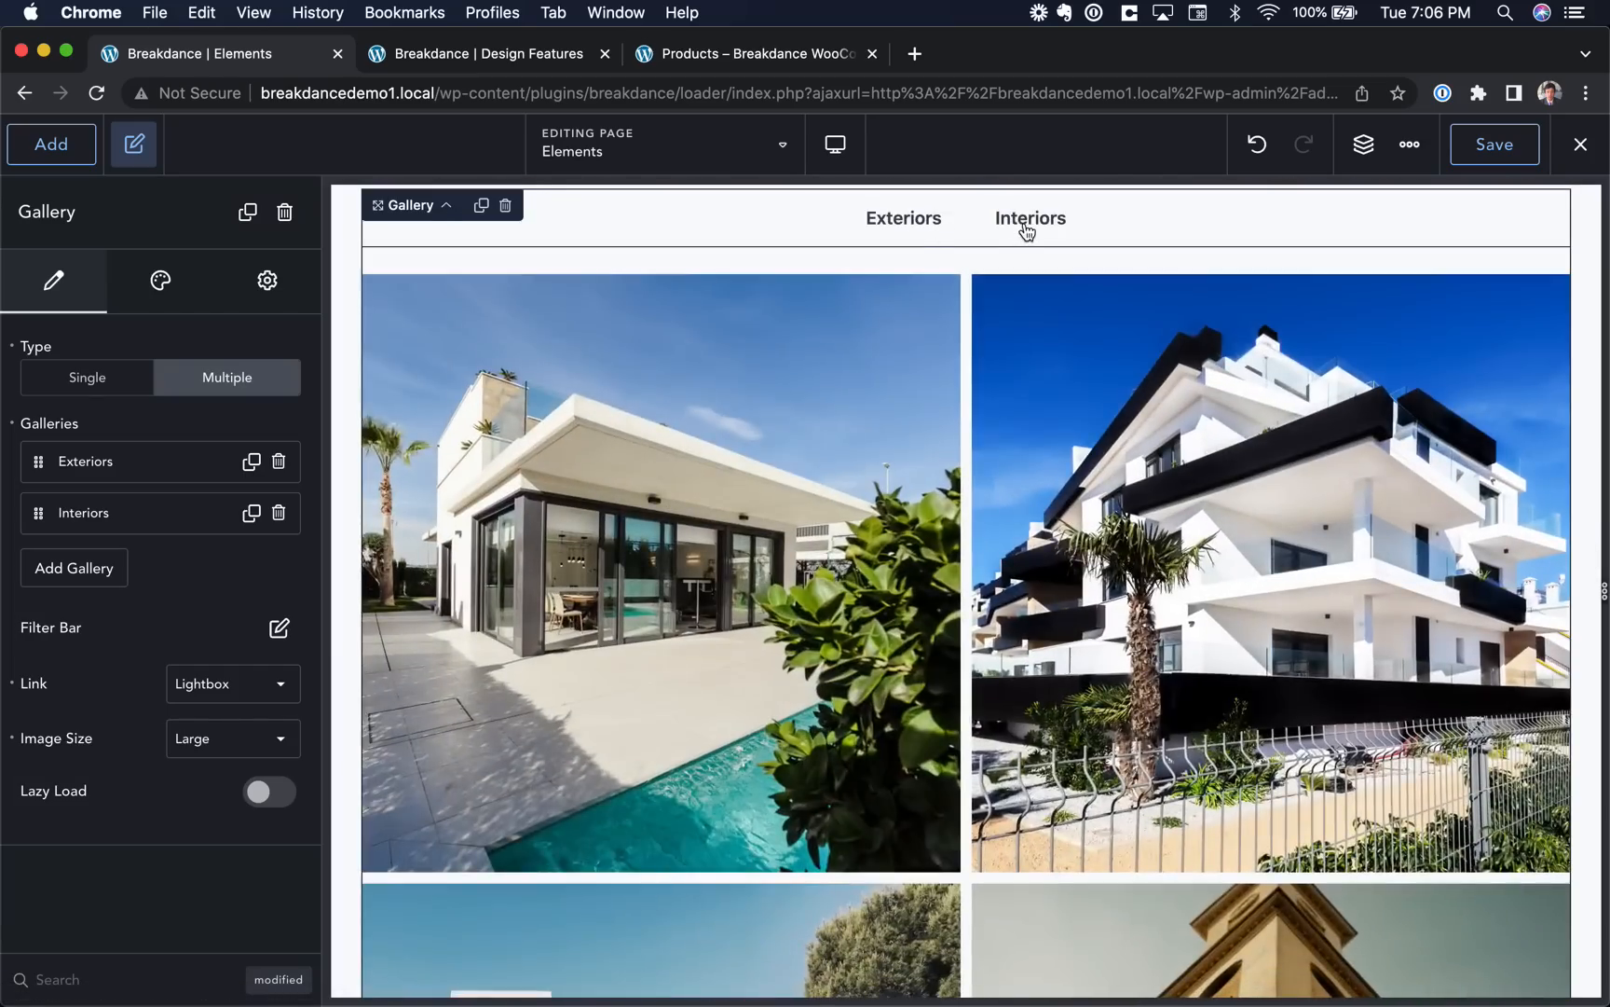
{"action": "left_click", "coordinate": [1027, 224]}
{"action": "scroll", "coordinate": [1014, 263], "scroll_direction": "down", "scroll_amount": 10}
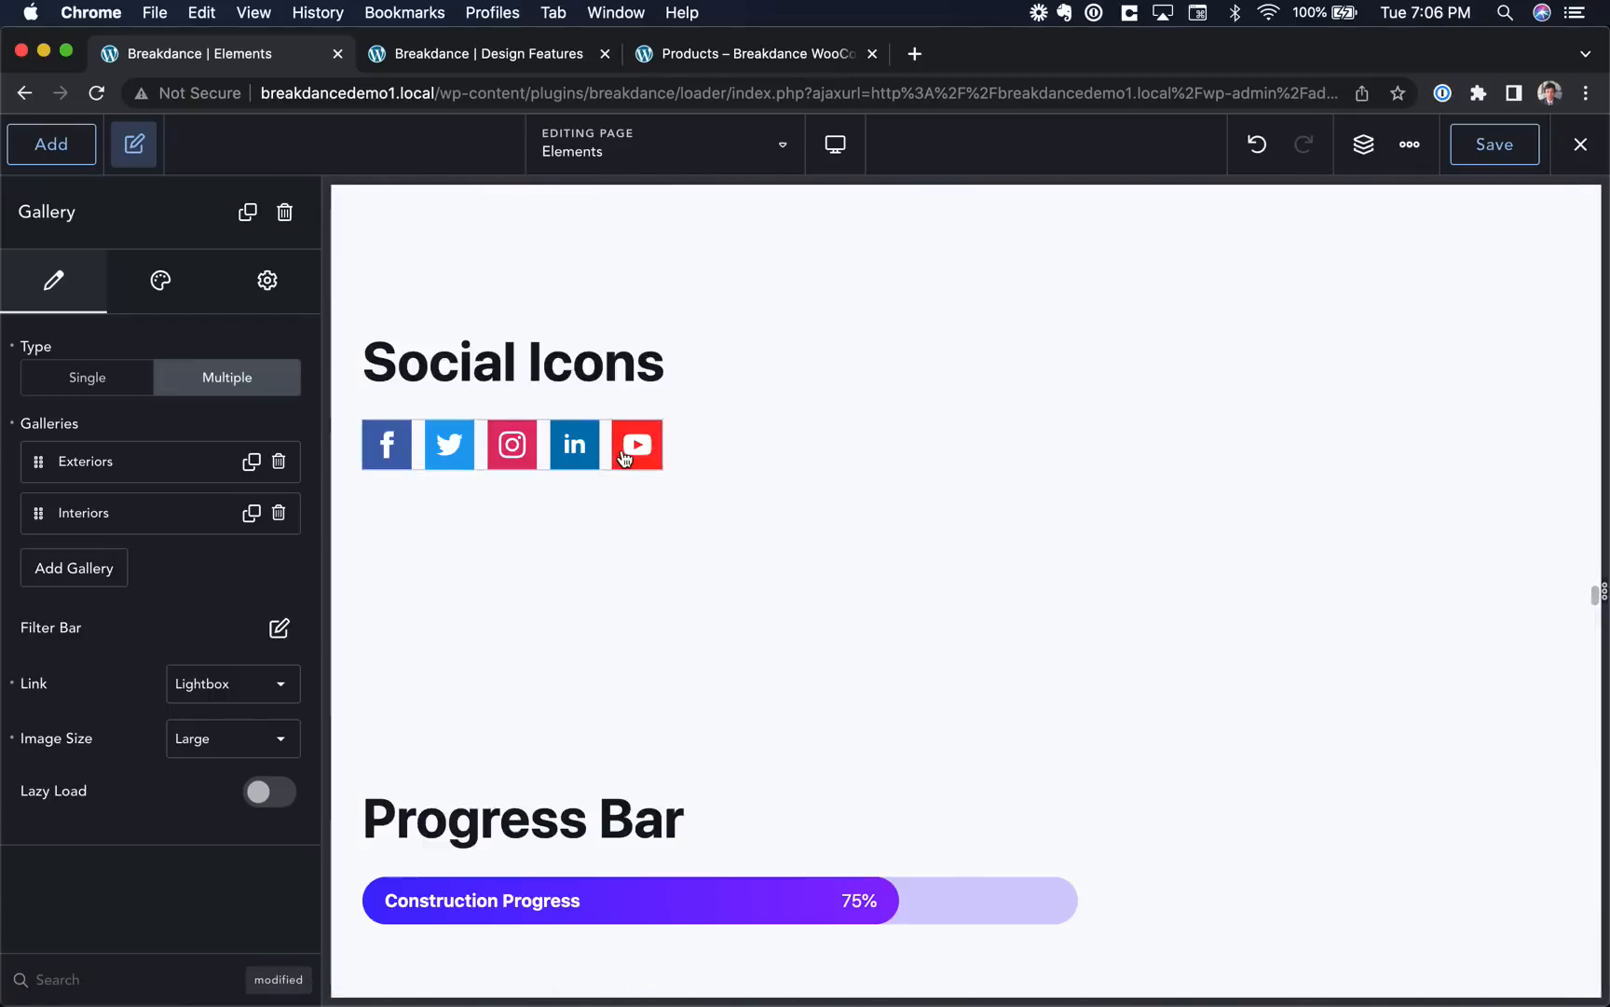
{"action": "scroll", "coordinate": [651, 513], "scroll_direction": "down", "scroll_amount": 8}
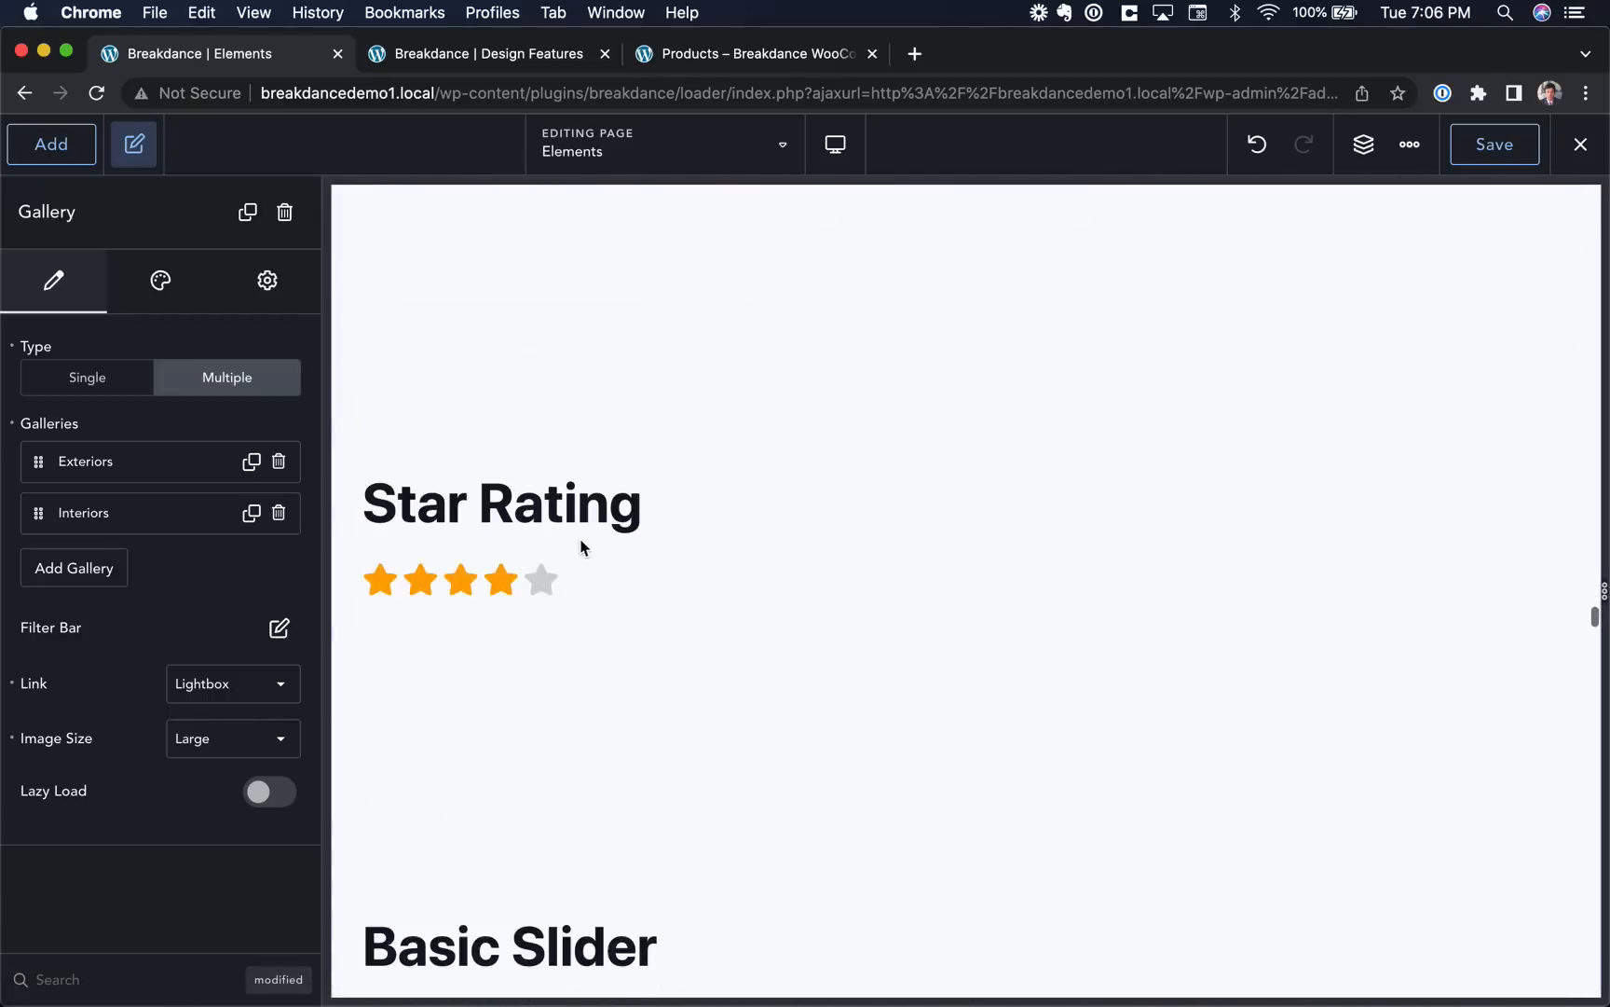
Examine the Basic Slider element and the content settings of its first slide.
{"action": "scroll", "coordinate": [582, 547], "scroll_direction": "down", "scroll_amount": 6}
{"action": "left_click", "coordinate": [832, 647]}
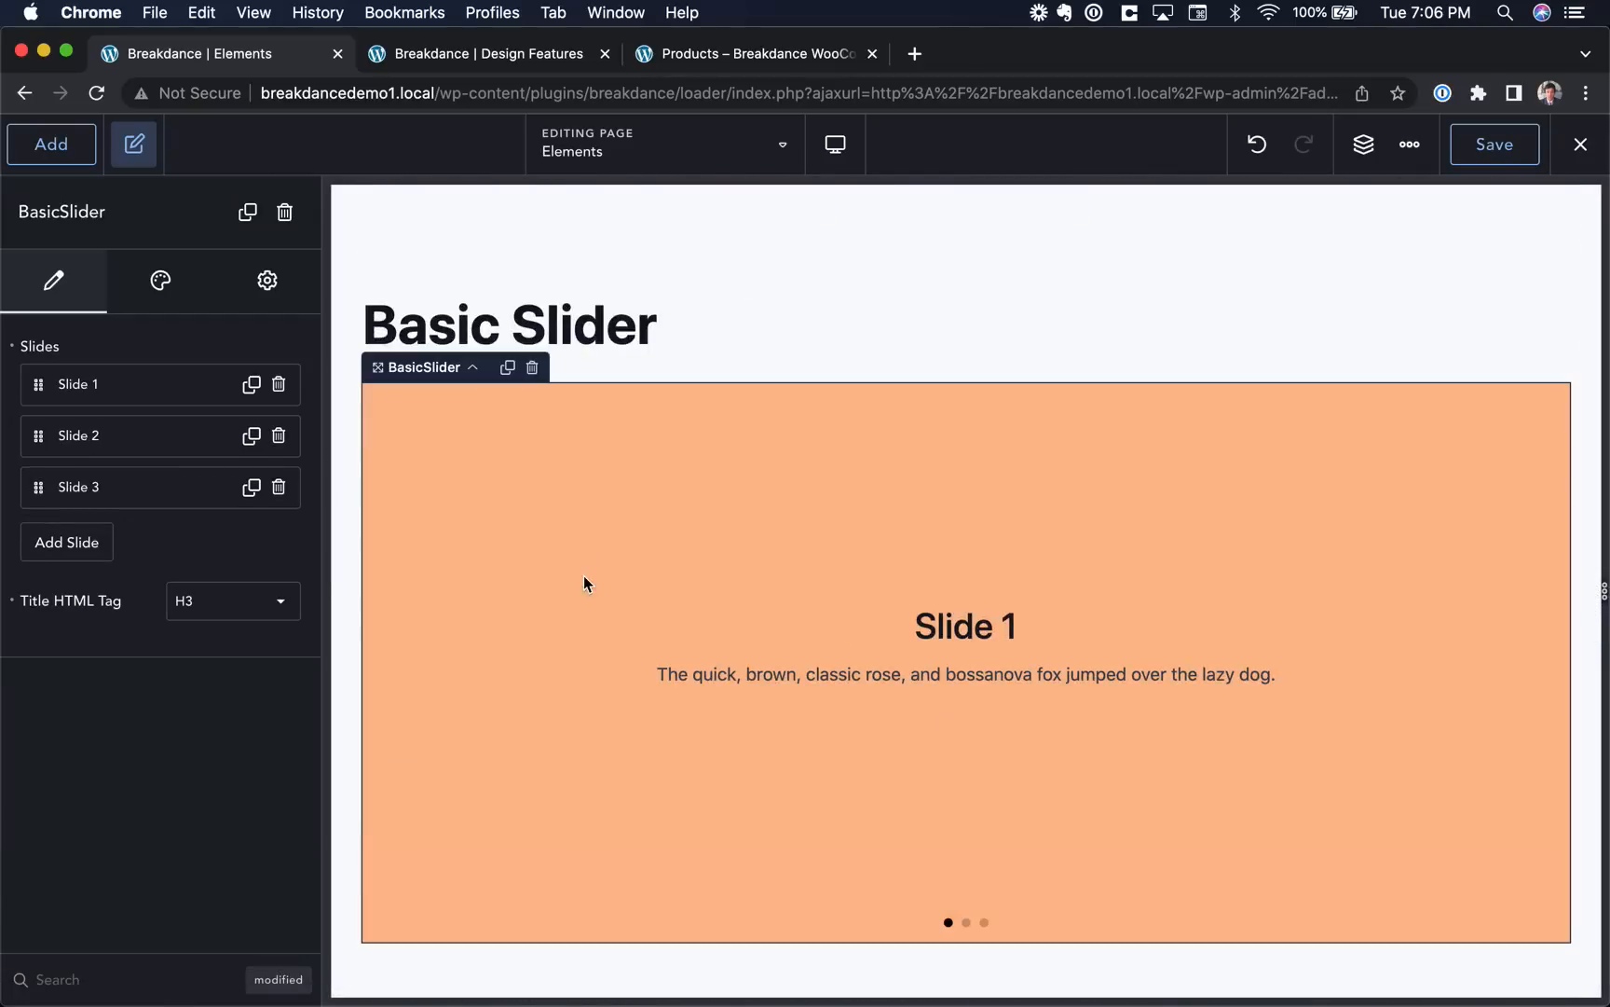
{"action": "left_click", "coordinate": [156, 383]}
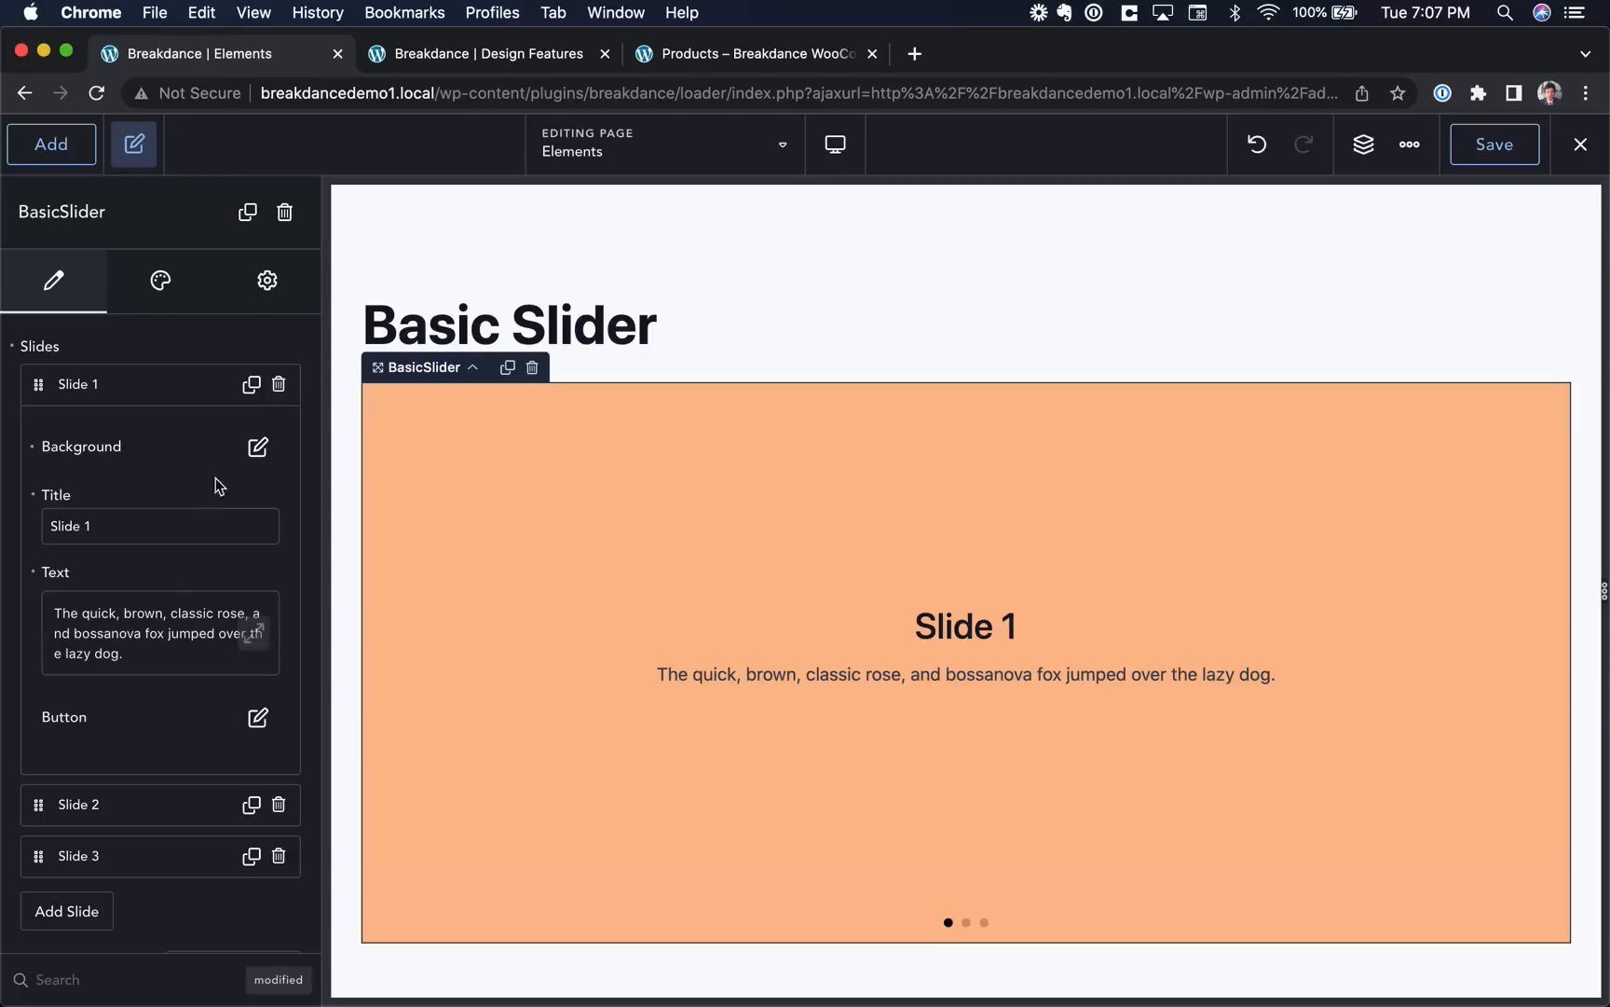
Add an Image element below the heading inside the Advanced Slide of the Advanced Slider.
{"action": "scroll", "coordinate": [646, 636], "scroll_direction": "down", "scroll_amount": 5}
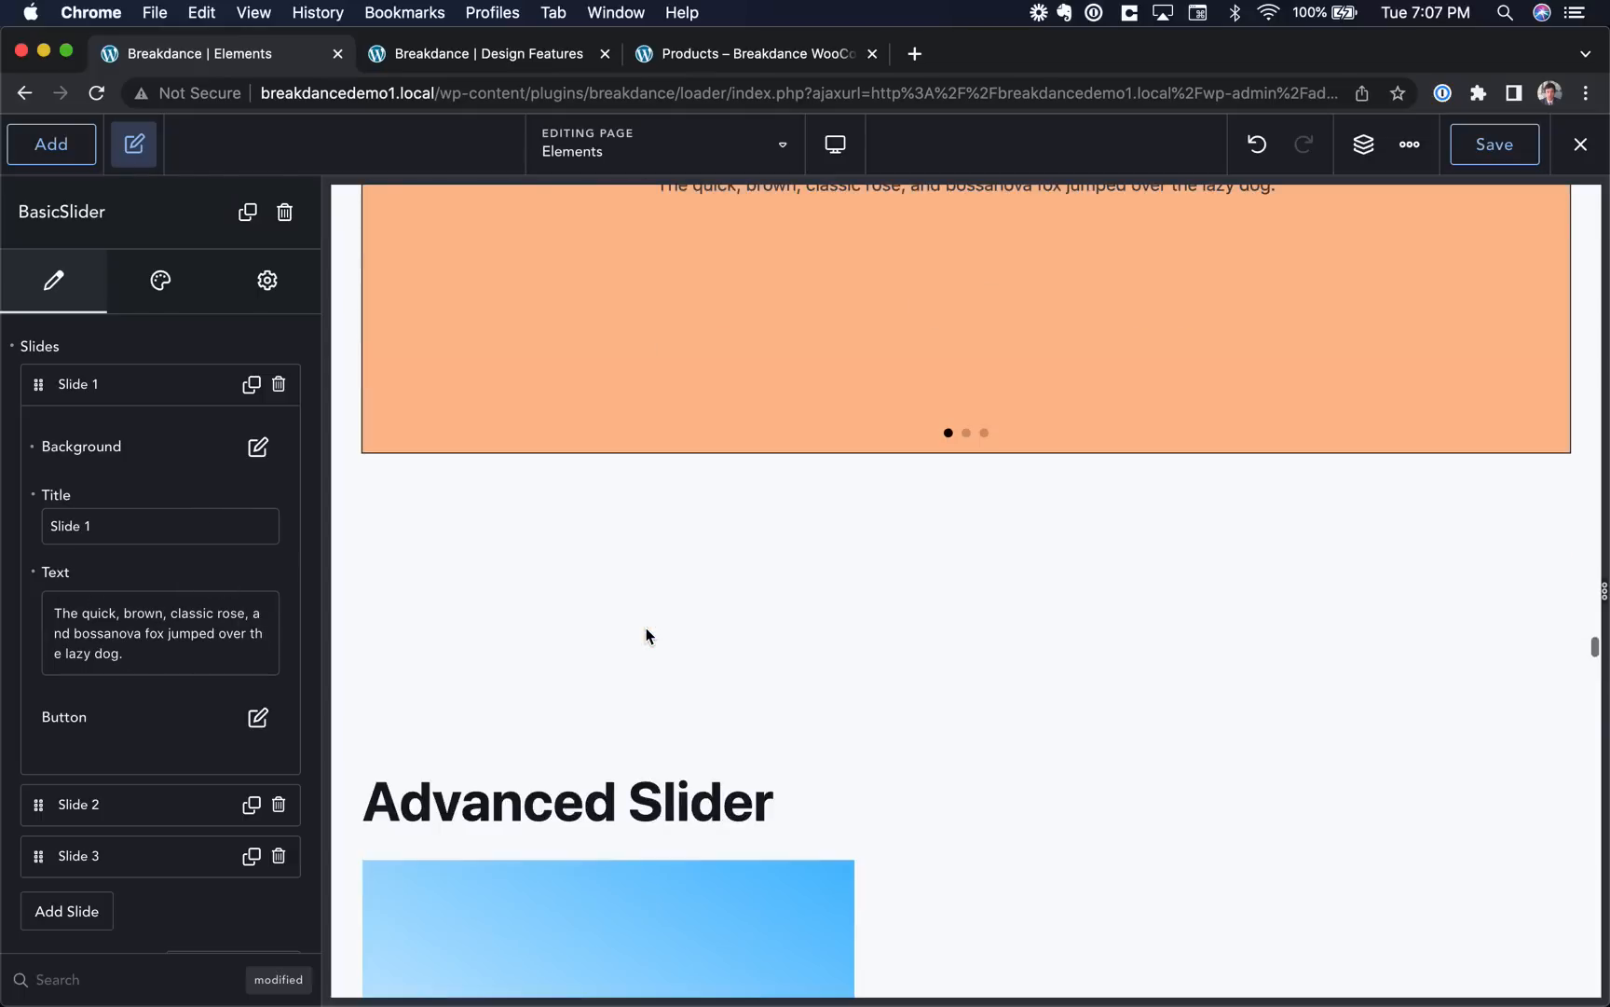
{"action": "scroll", "coordinate": [646, 636], "scroll_direction": "down", "scroll_amount": 6}
{"action": "left_click", "coordinate": [706, 427]}
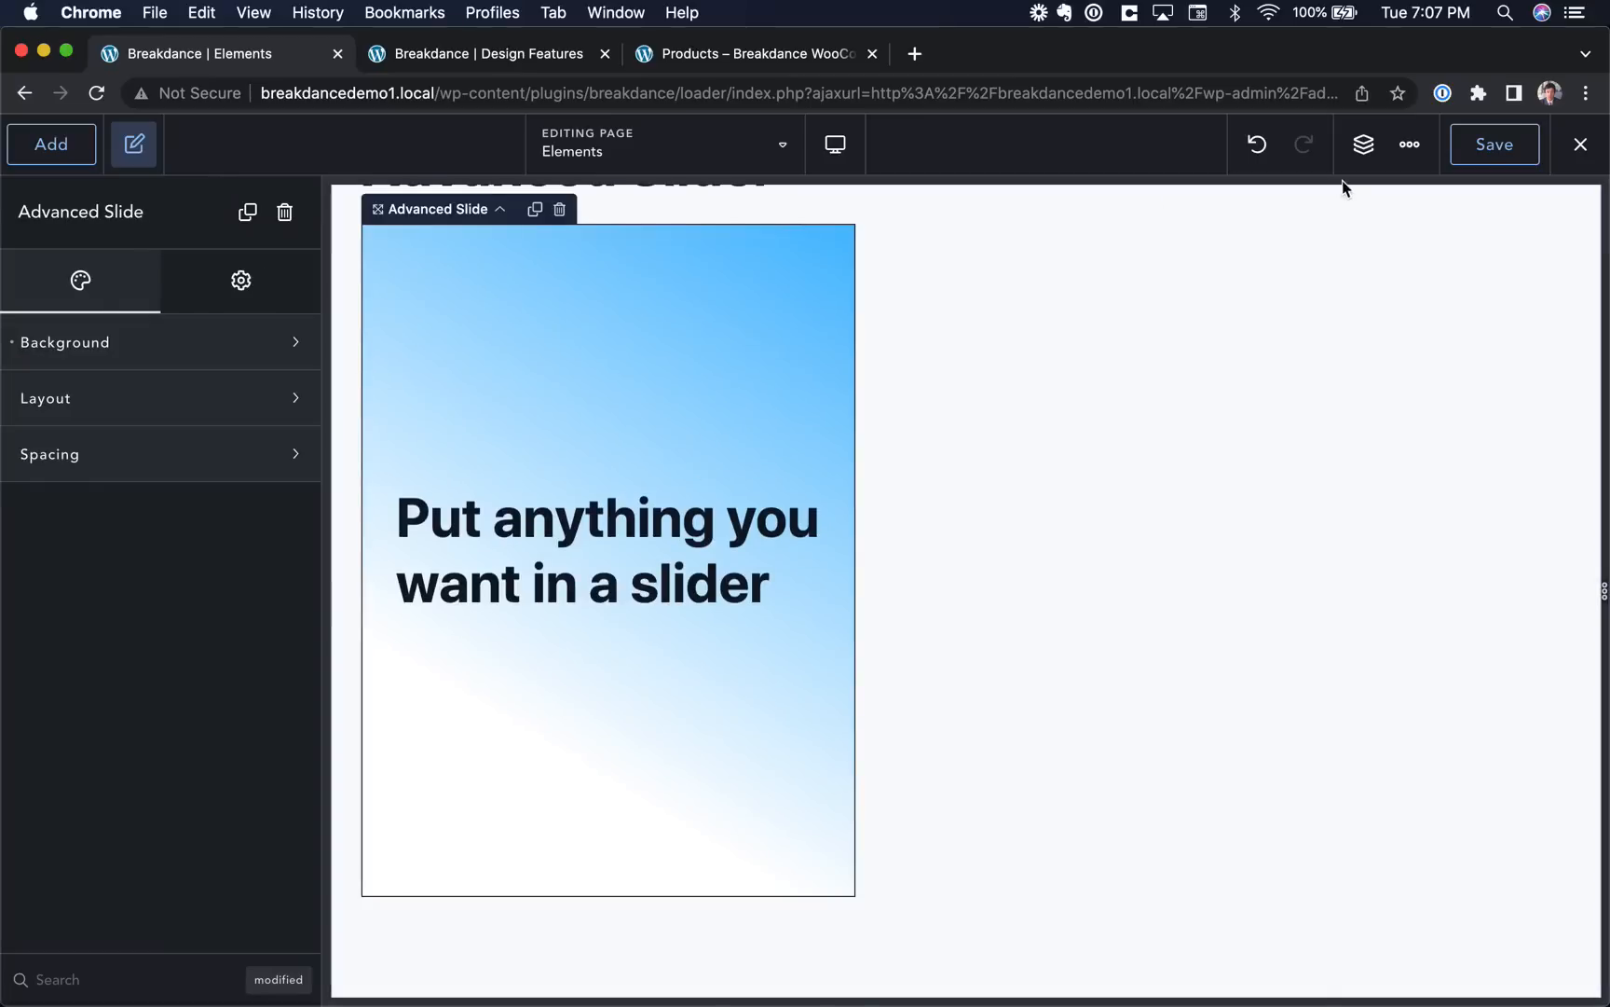
{"action": "left_click", "coordinate": [1363, 144]}
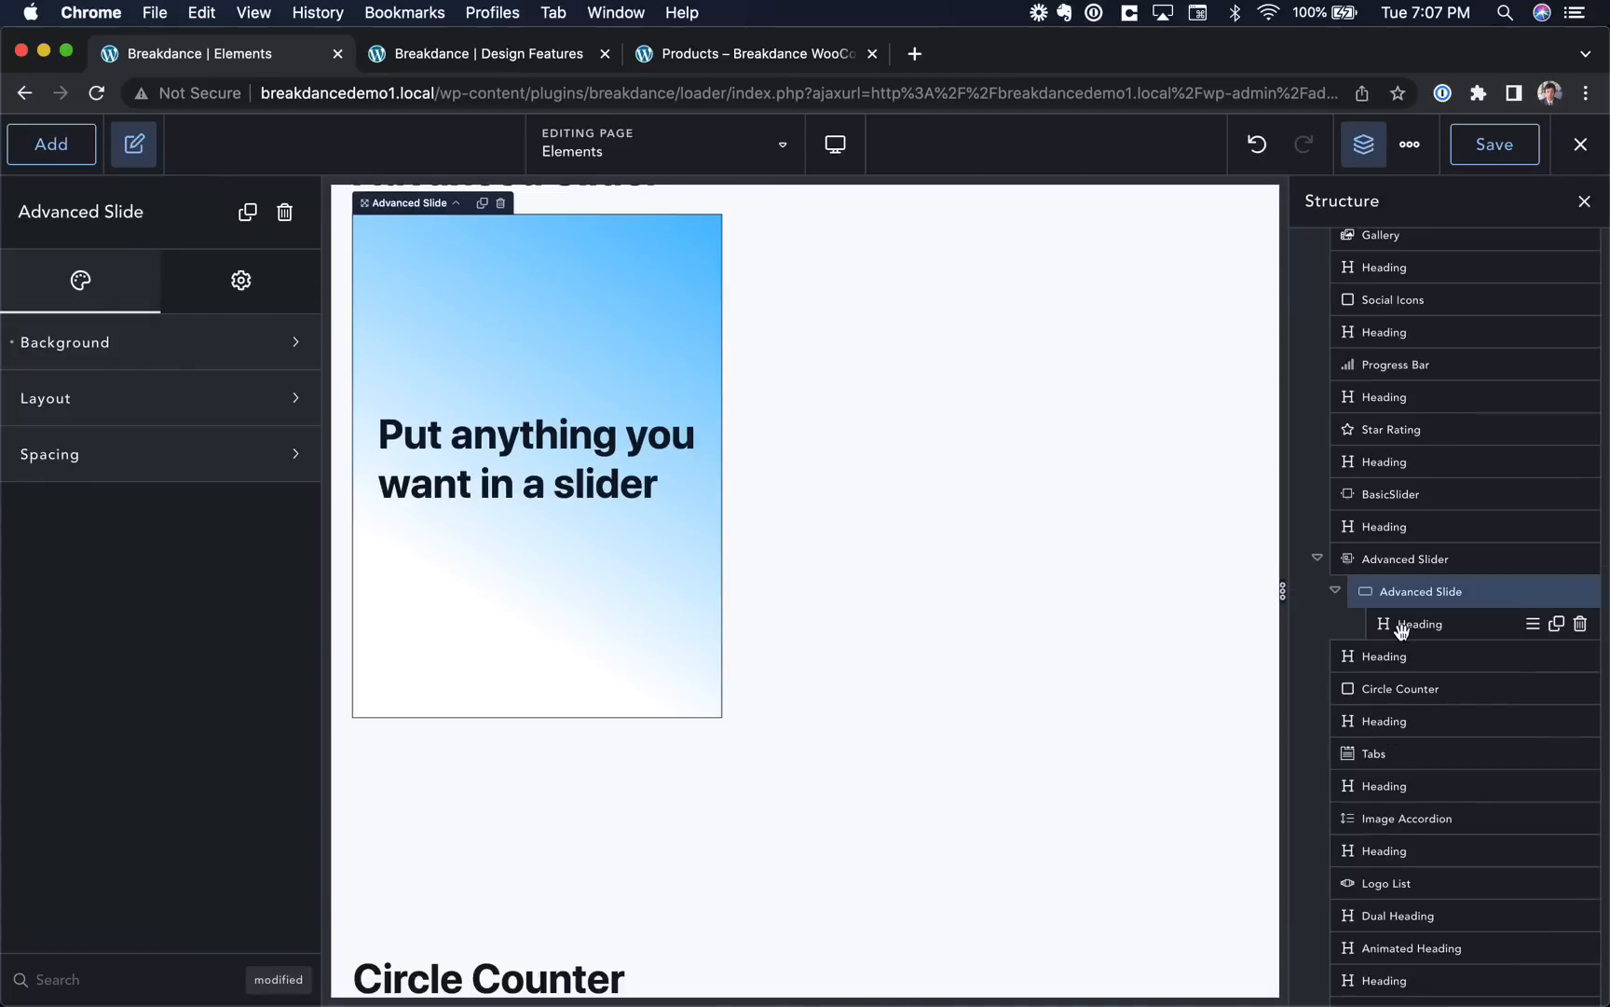
{"action": "left_click", "coordinate": [1402, 626]}
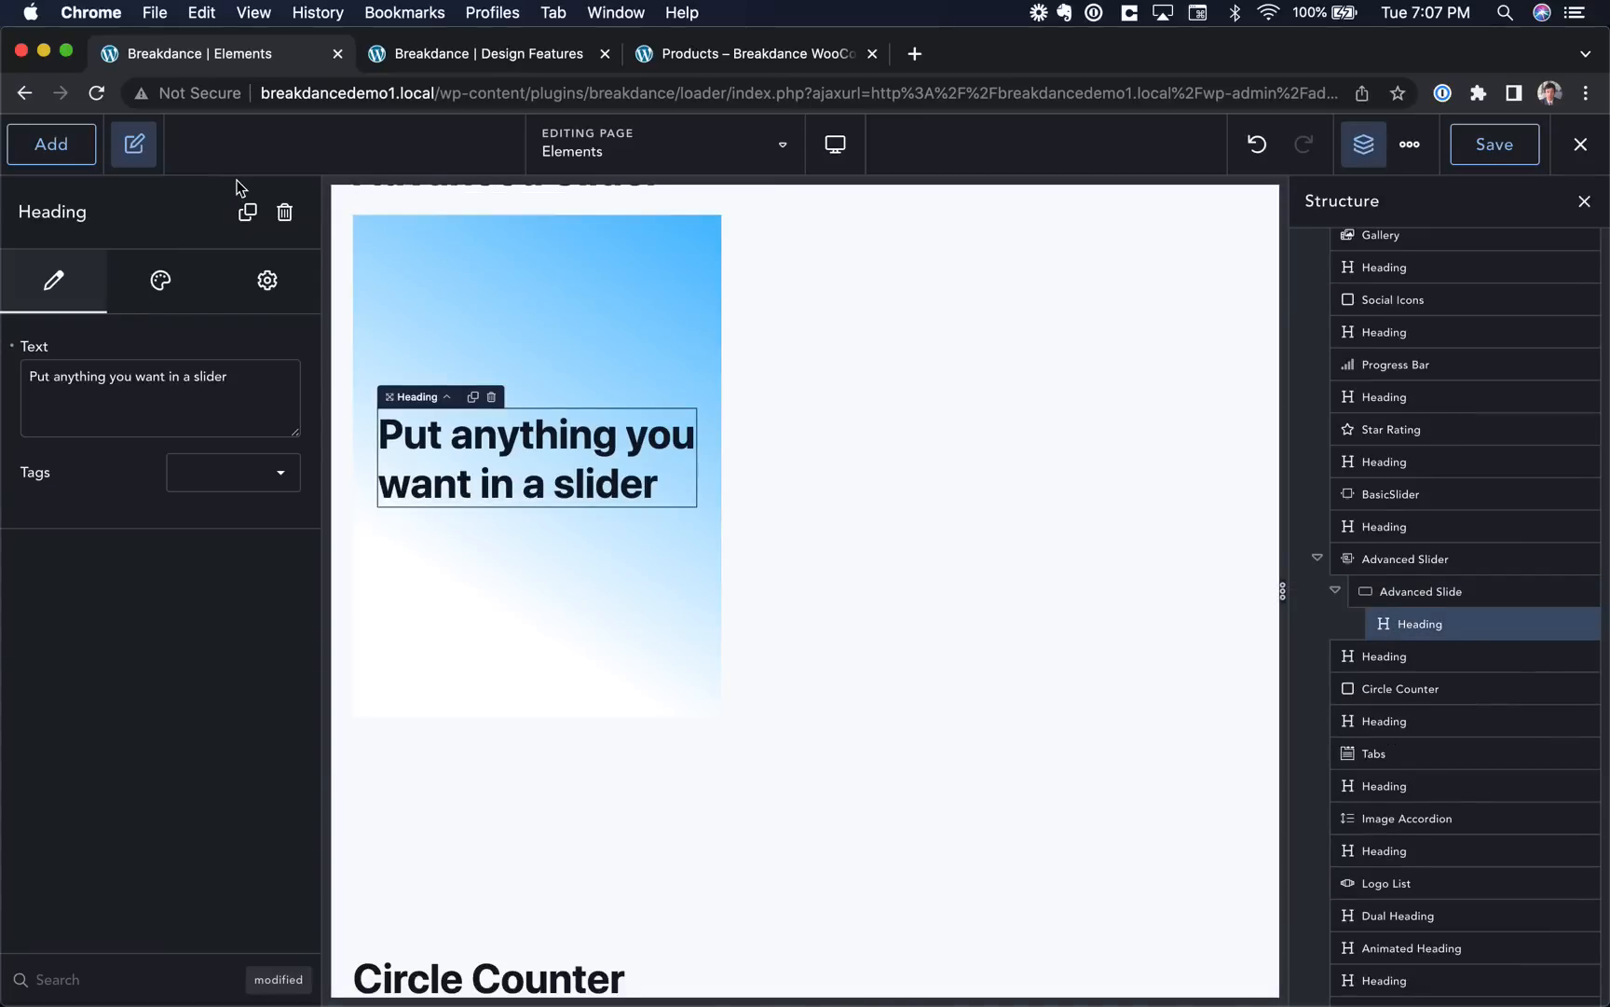
{"action": "left_click", "coordinate": [45, 144]}
{"action": "type", "text": "image"}
{"action": "key", "text": "Return"}
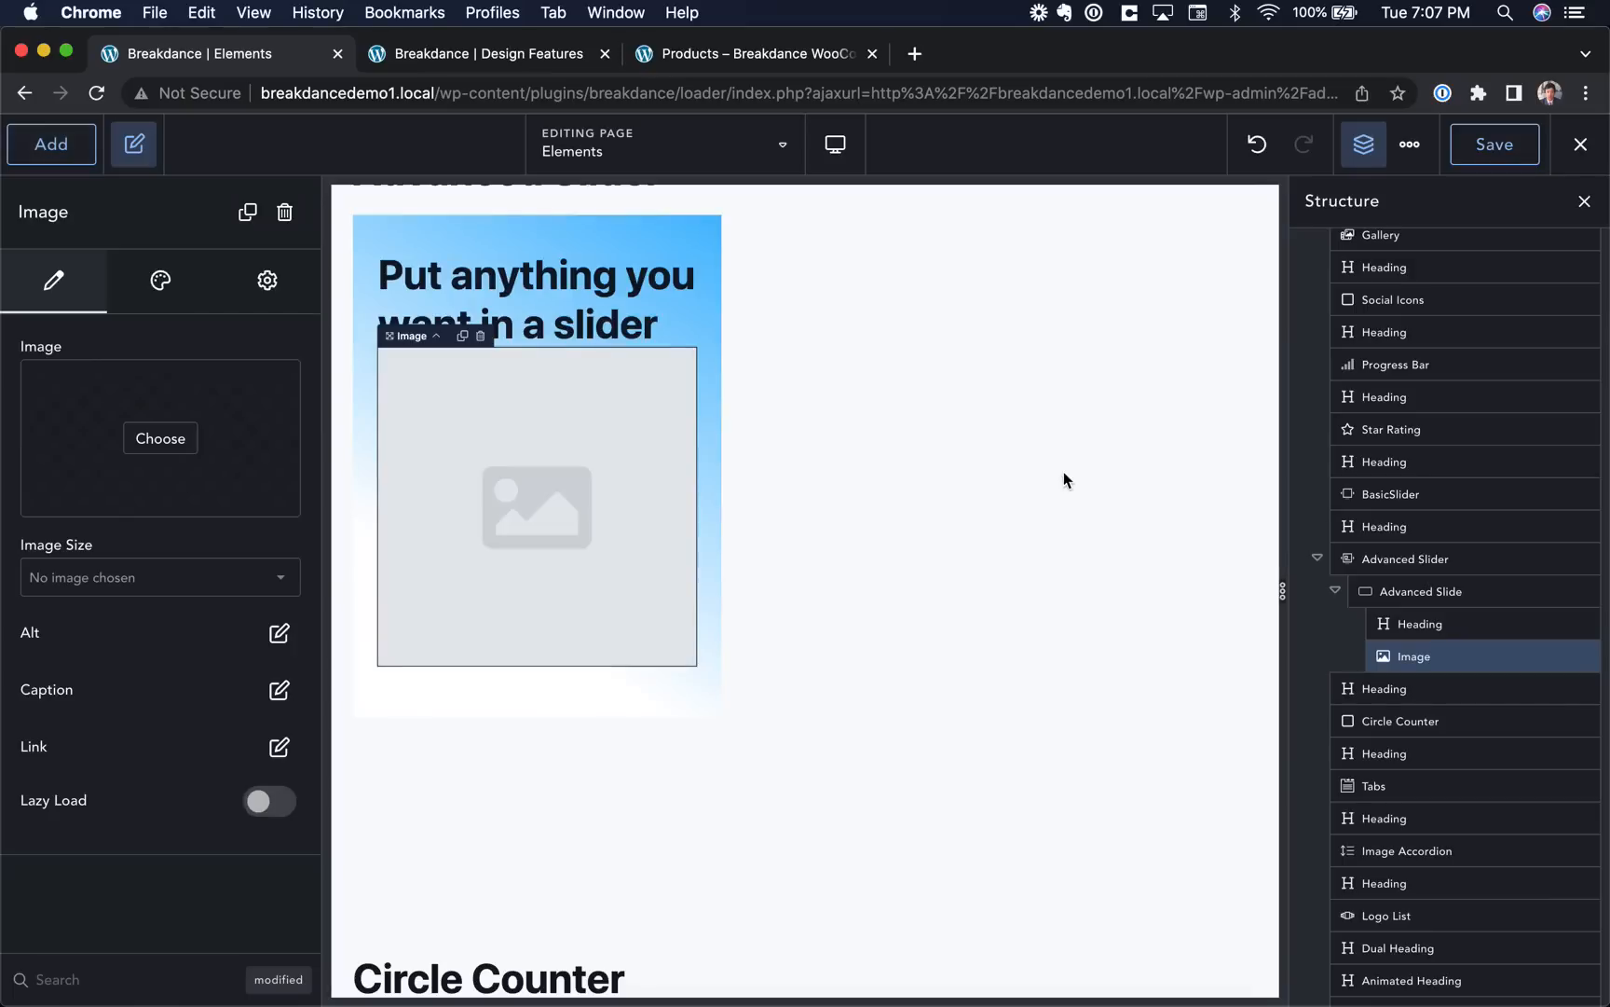
Duplicate the Advanced Slide and delete the heading from the copy, keeping its image.
{"action": "left_click", "coordinate": [1433, 587]}
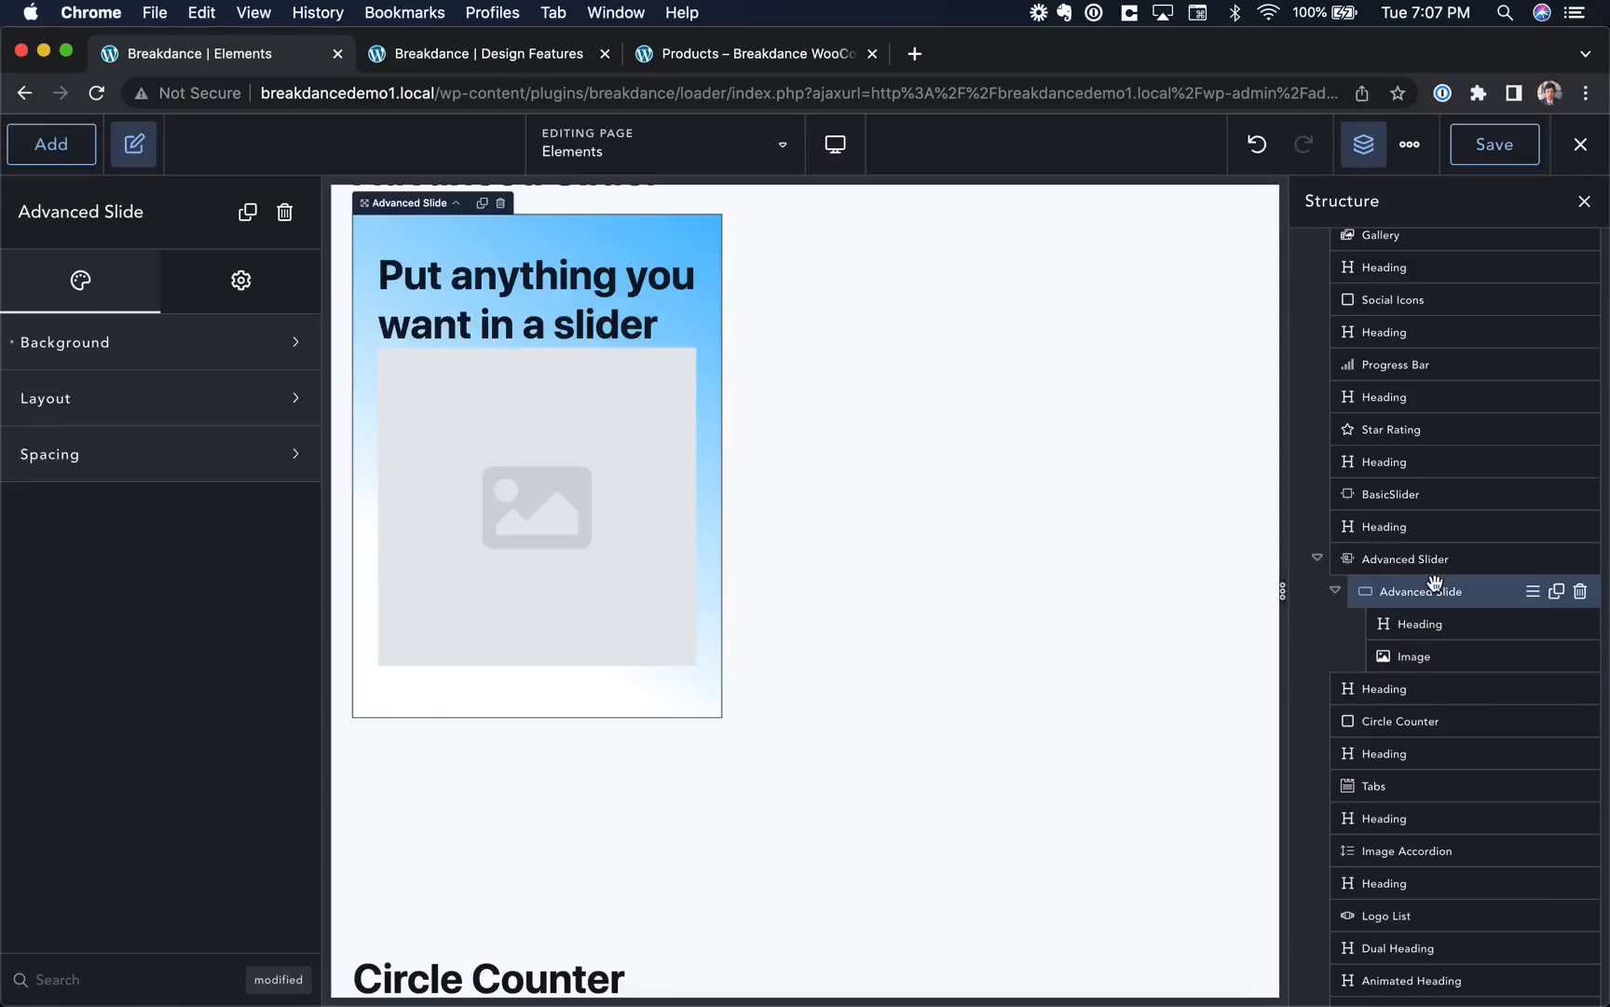
{"action": "left_click", "coordinate": [1557, 593]}
{"action": "left_click", "coordinate": [1431, 718]}
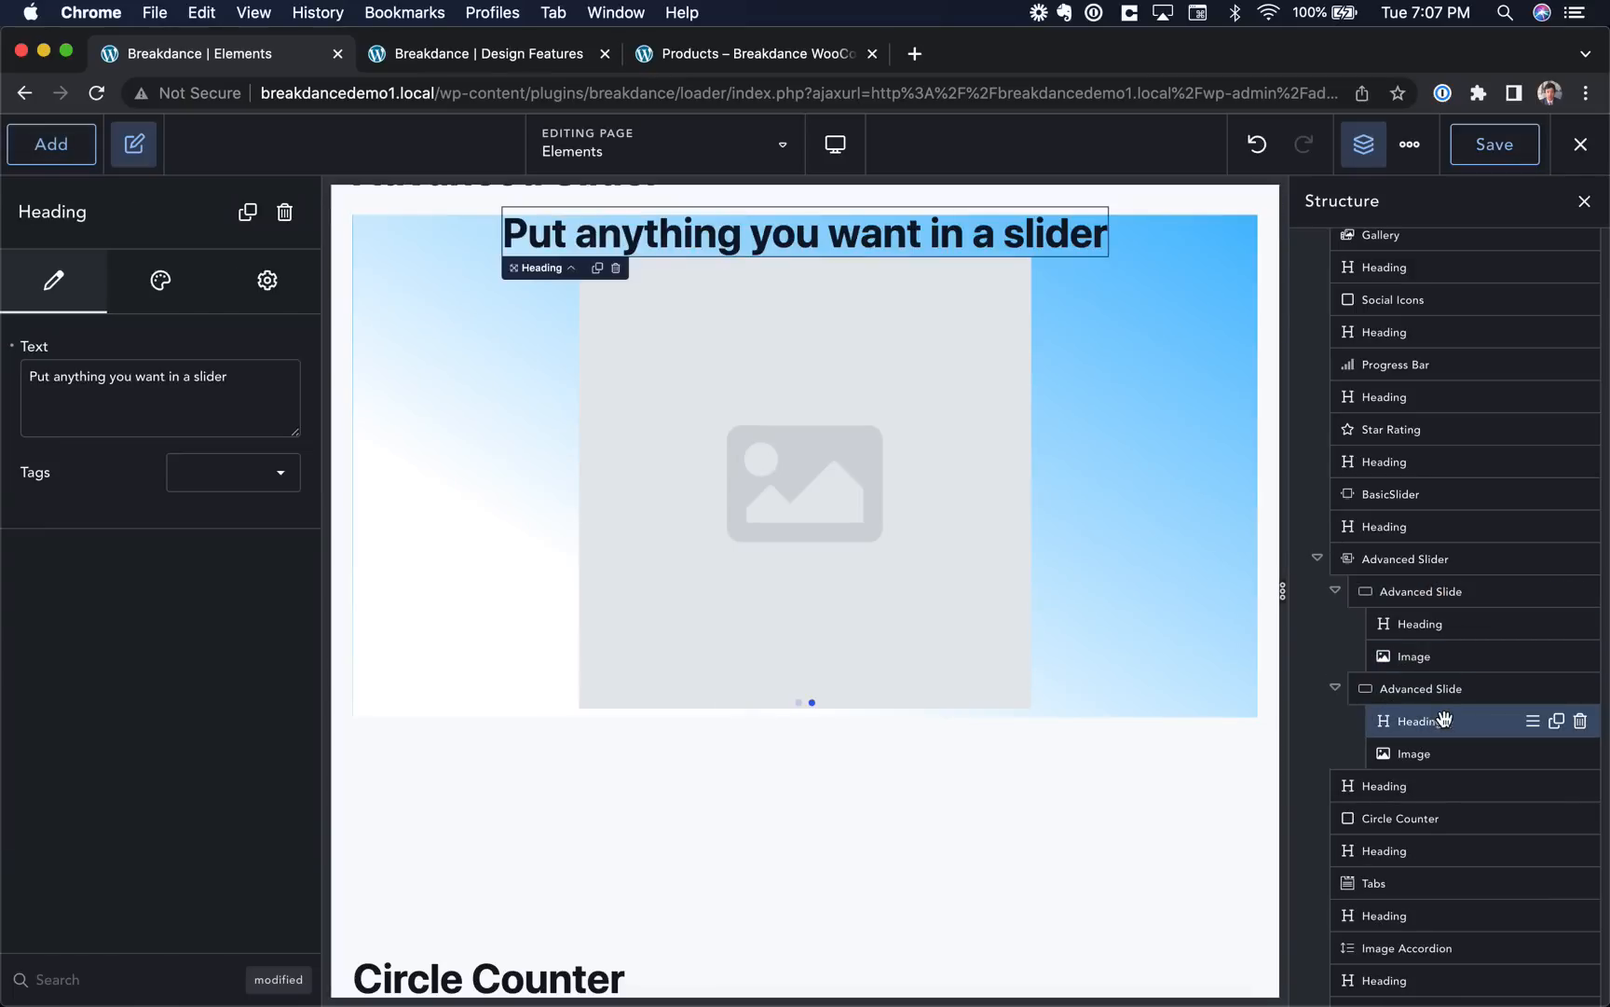
{"action": "left_click", "coordinate": [1576, 720]}
{"action": "left_click", "coordinate": [1449, 719]}
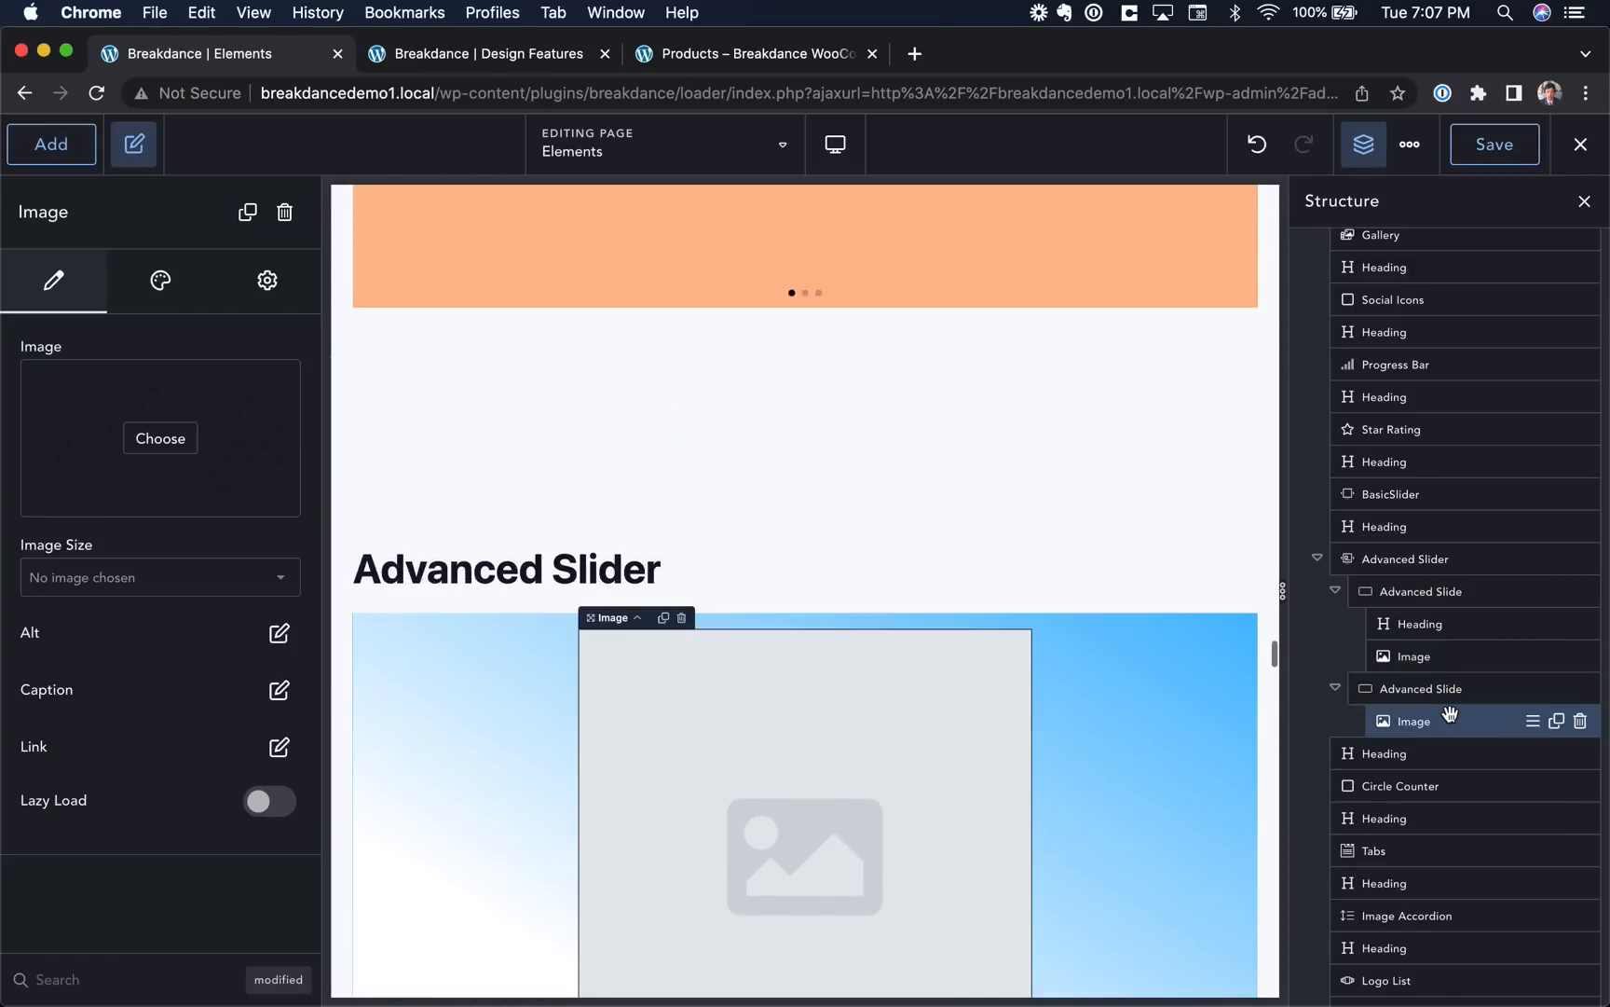
Look past the Circle Counter, preview the Company tab of the Tabs element and open its tab design settings.
{"action": "scroll", "coordinate": [1011, 748], "scroll_direction": "down", "scroll_amount": 10}
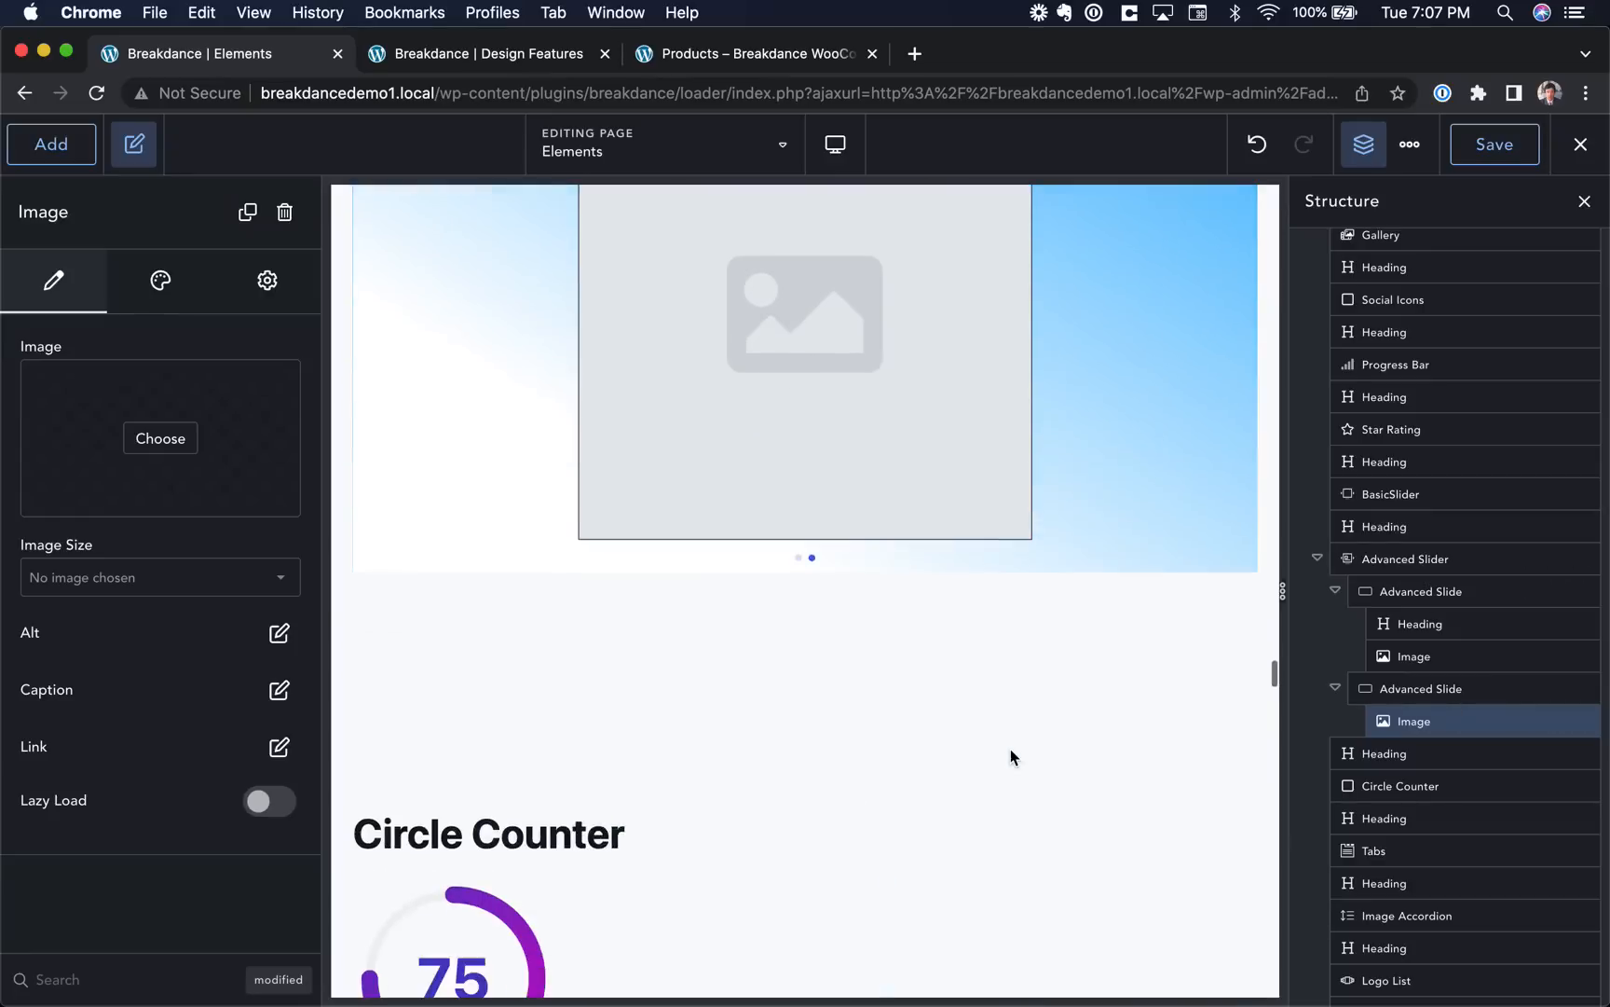
{"action": "scroll", "coordinate": [449, 550], "scroll_direction": "down", "scroll_amount": 5}
{"action": "left_click", "coordinate": [751, 508]}
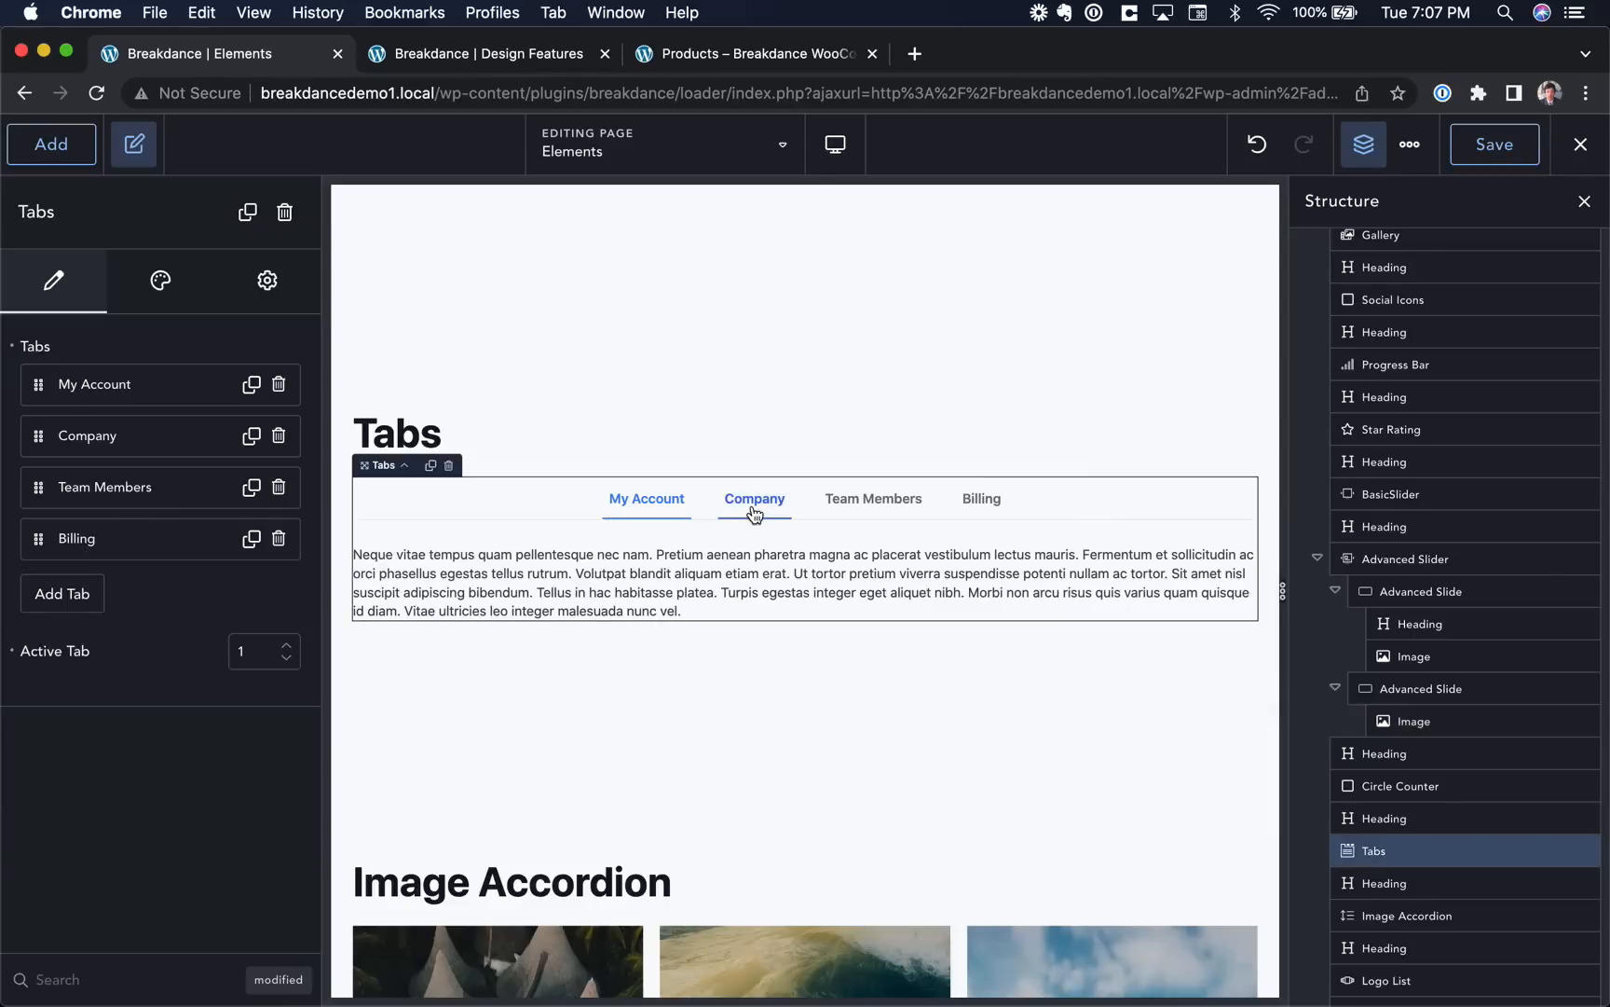
{"action": "left_click", "coordinate": [162, 277]}
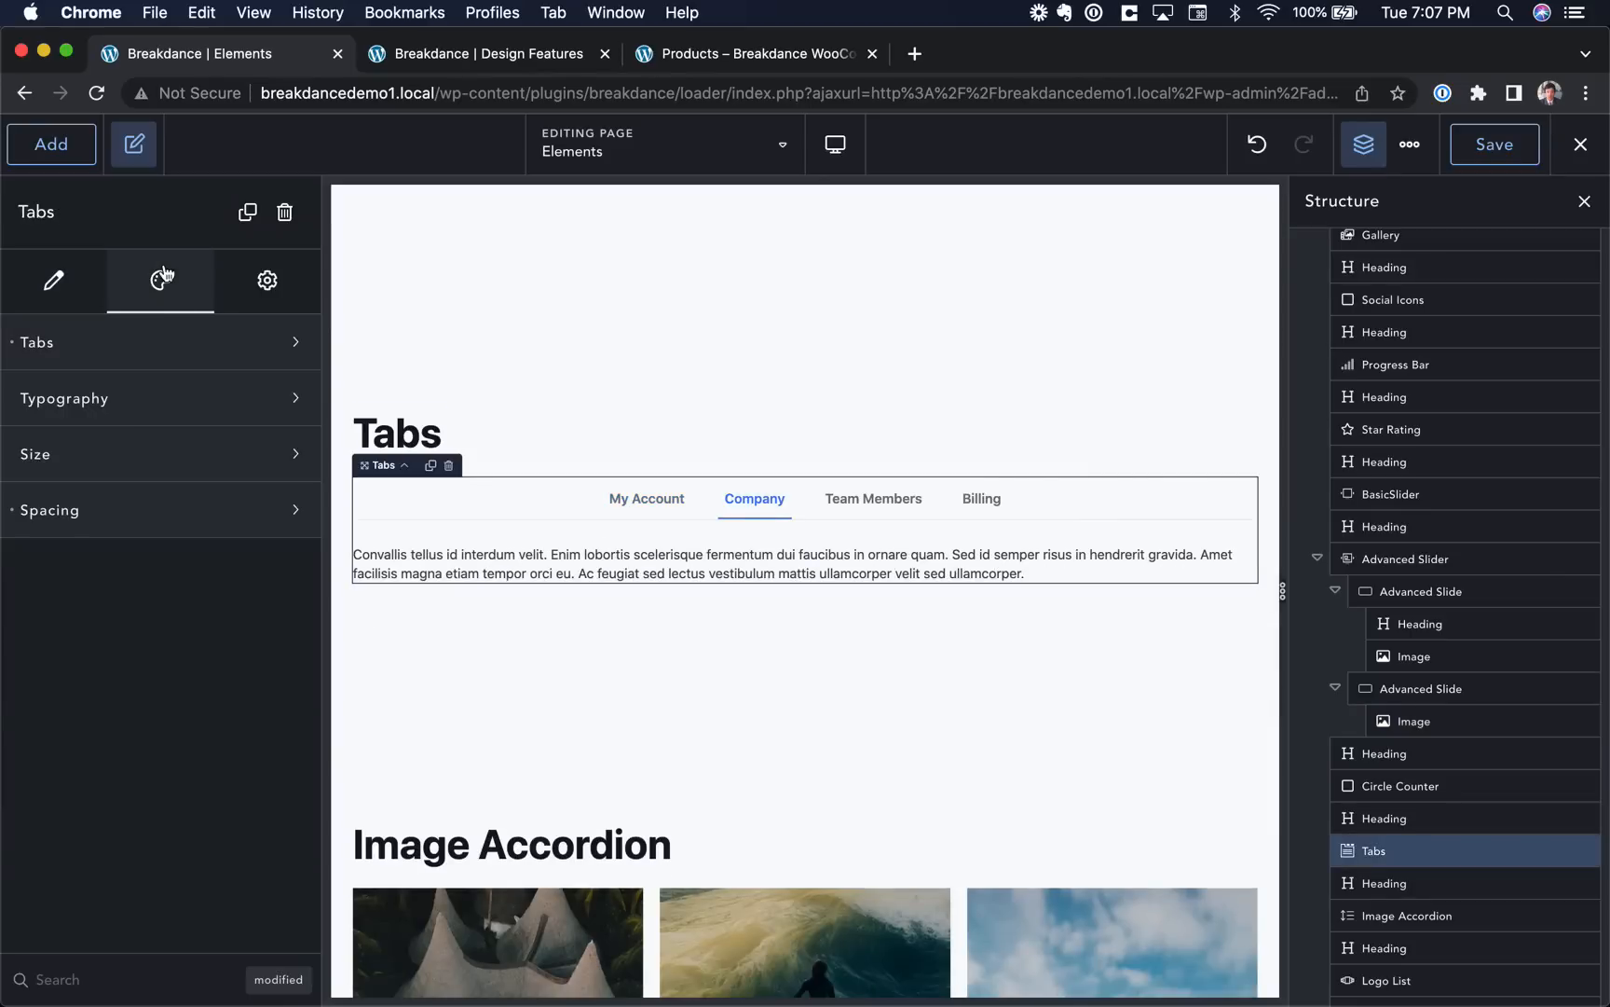
{"action": "left_click", "coordinate": [141, 326]}
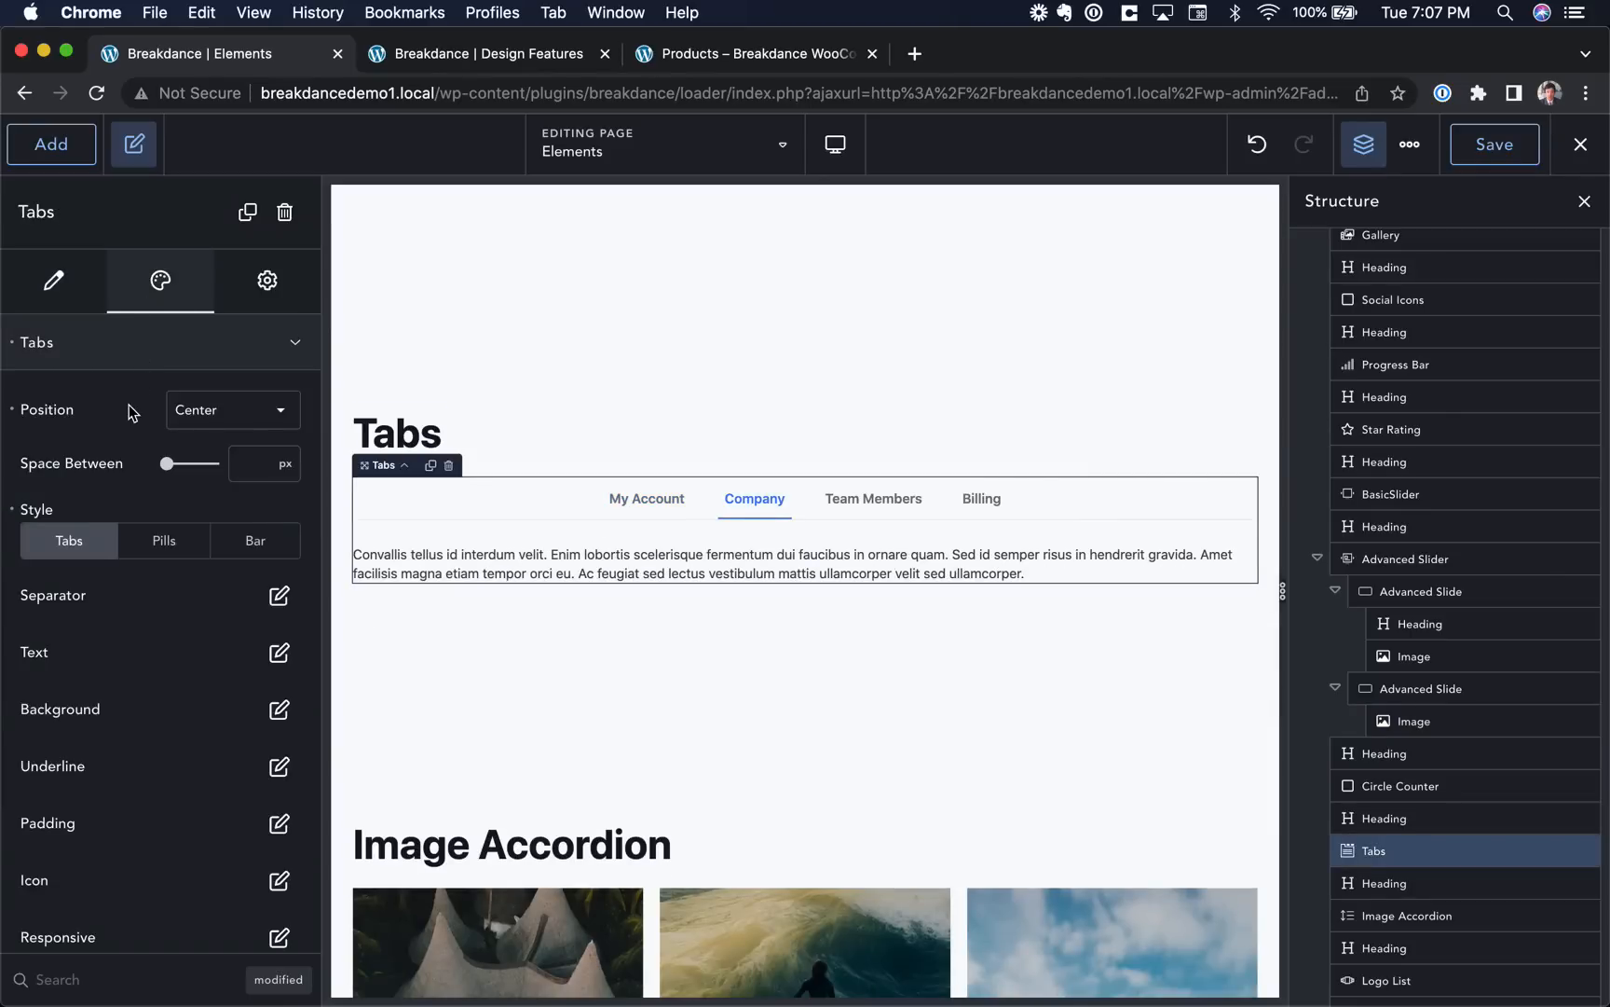
Try the Pills style on the Tabs element and preview the My Account, Company, Team Members and Billing tabs.
{"action": "left_click", "coordinate": [163, 544]}
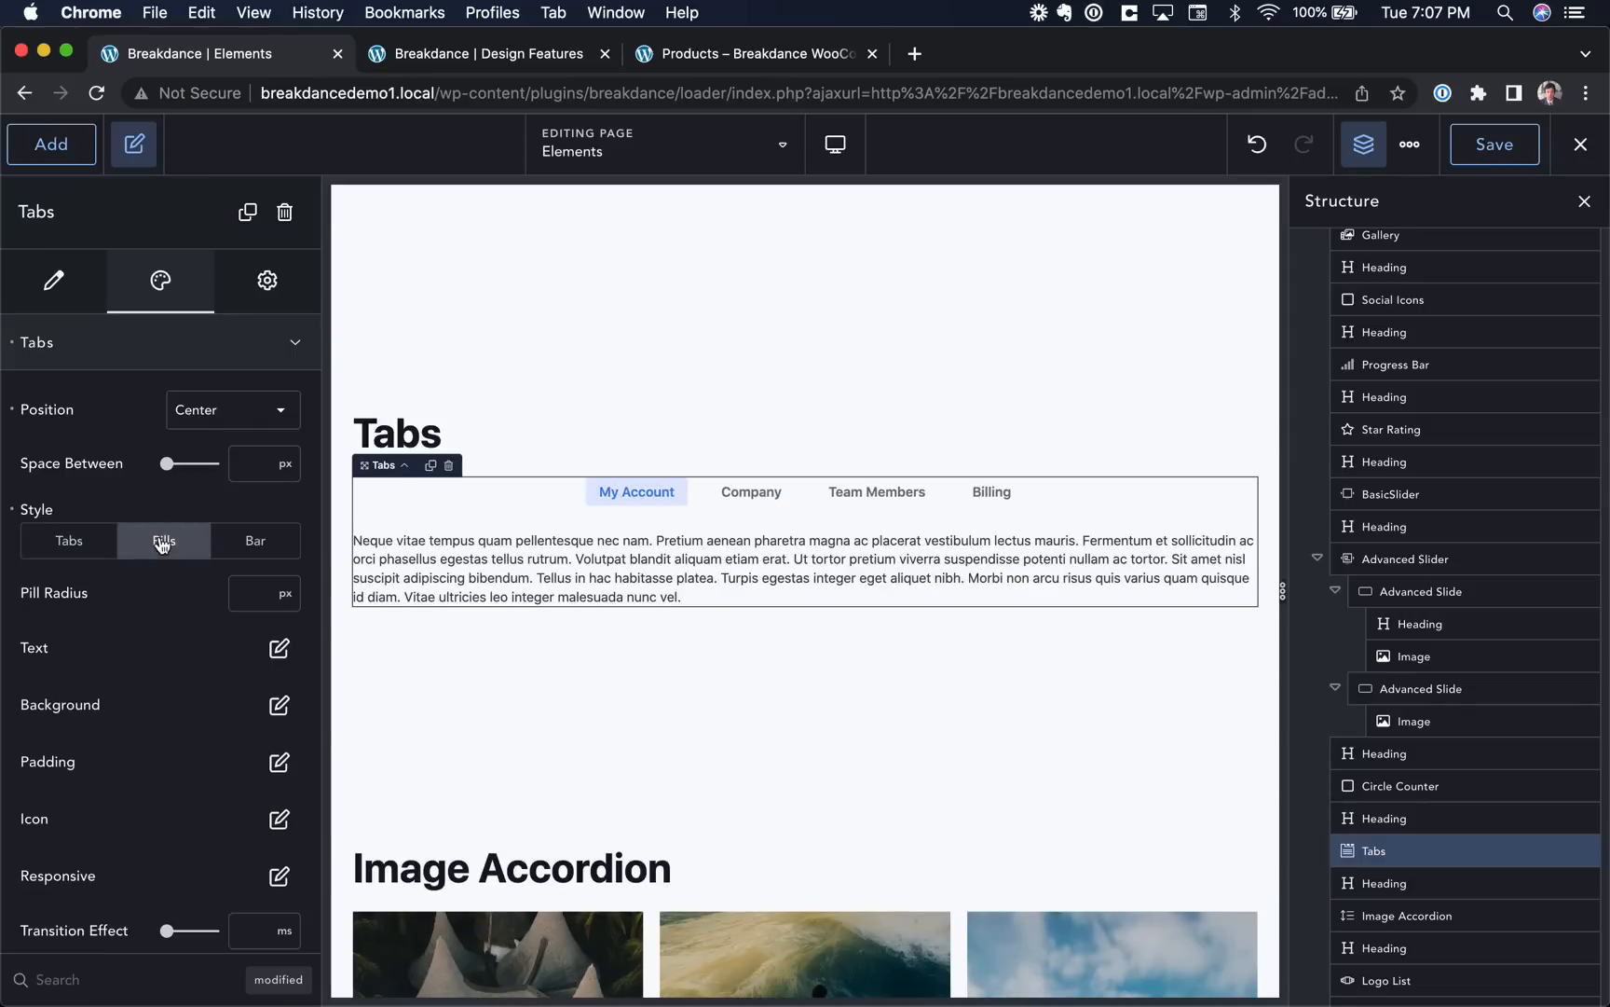
{"action": "left_click", "coordinate": [751, 491]}
{"action": "left_click", "coordinate": [877, 491]}
{"action": "left_click", "coordinate": [991, 492]}
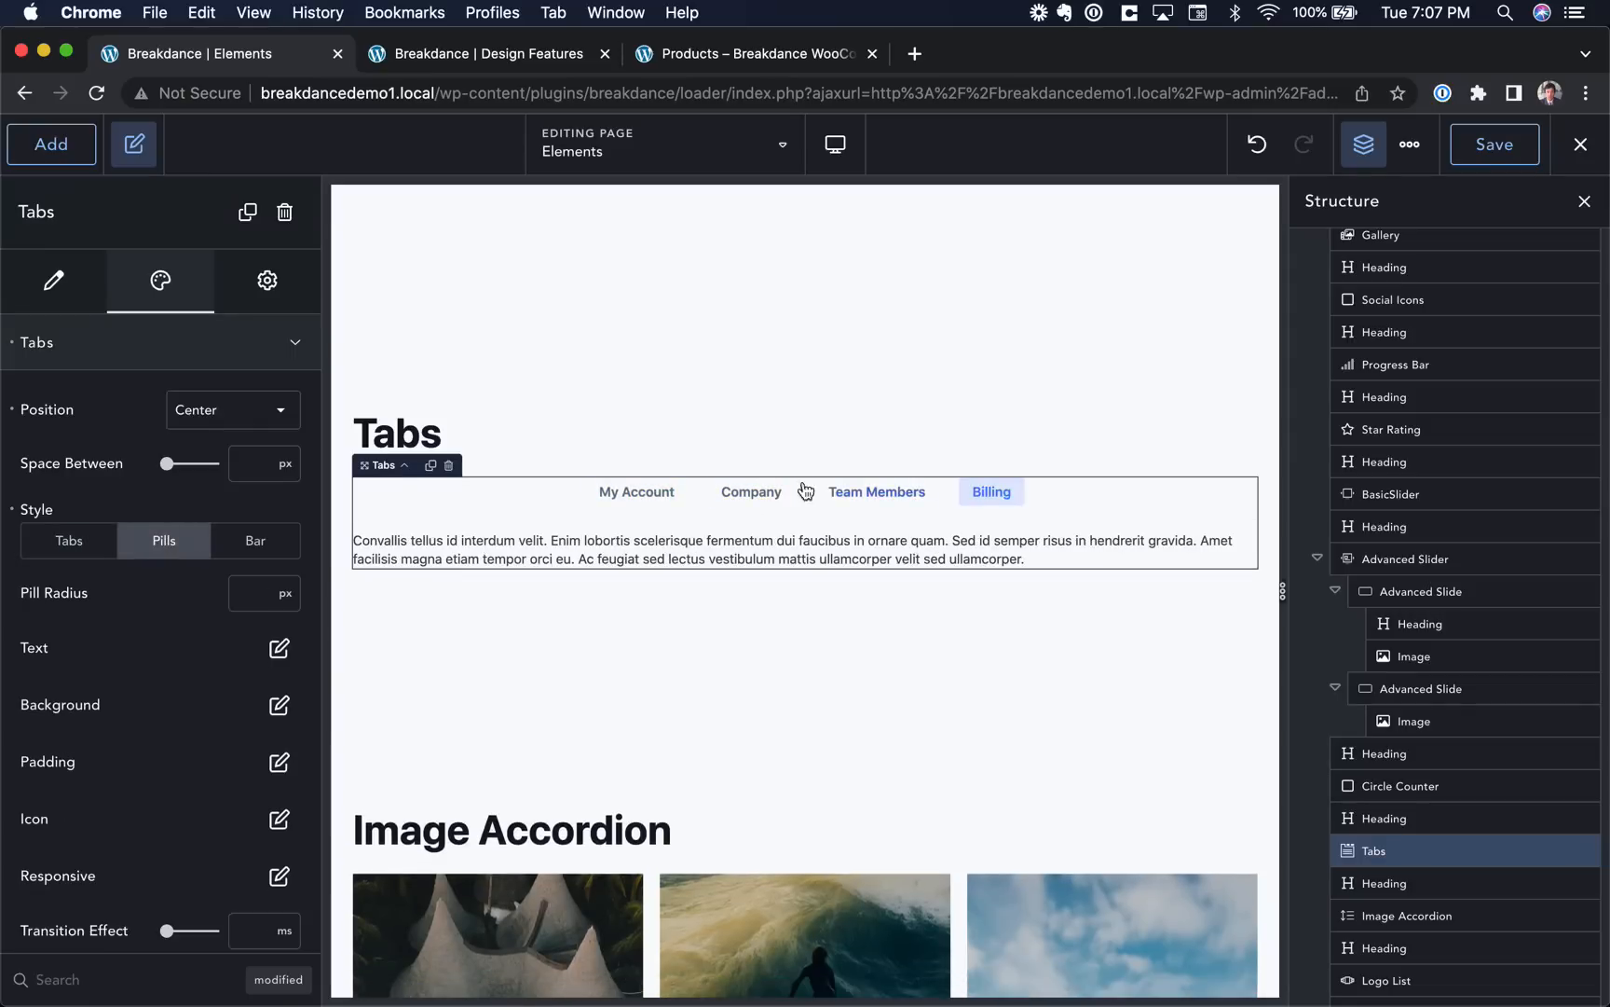
{"action": "left_click", "coordinate": [776, 501]}
{"action": "left_click", "coordinate": [638, 494]}
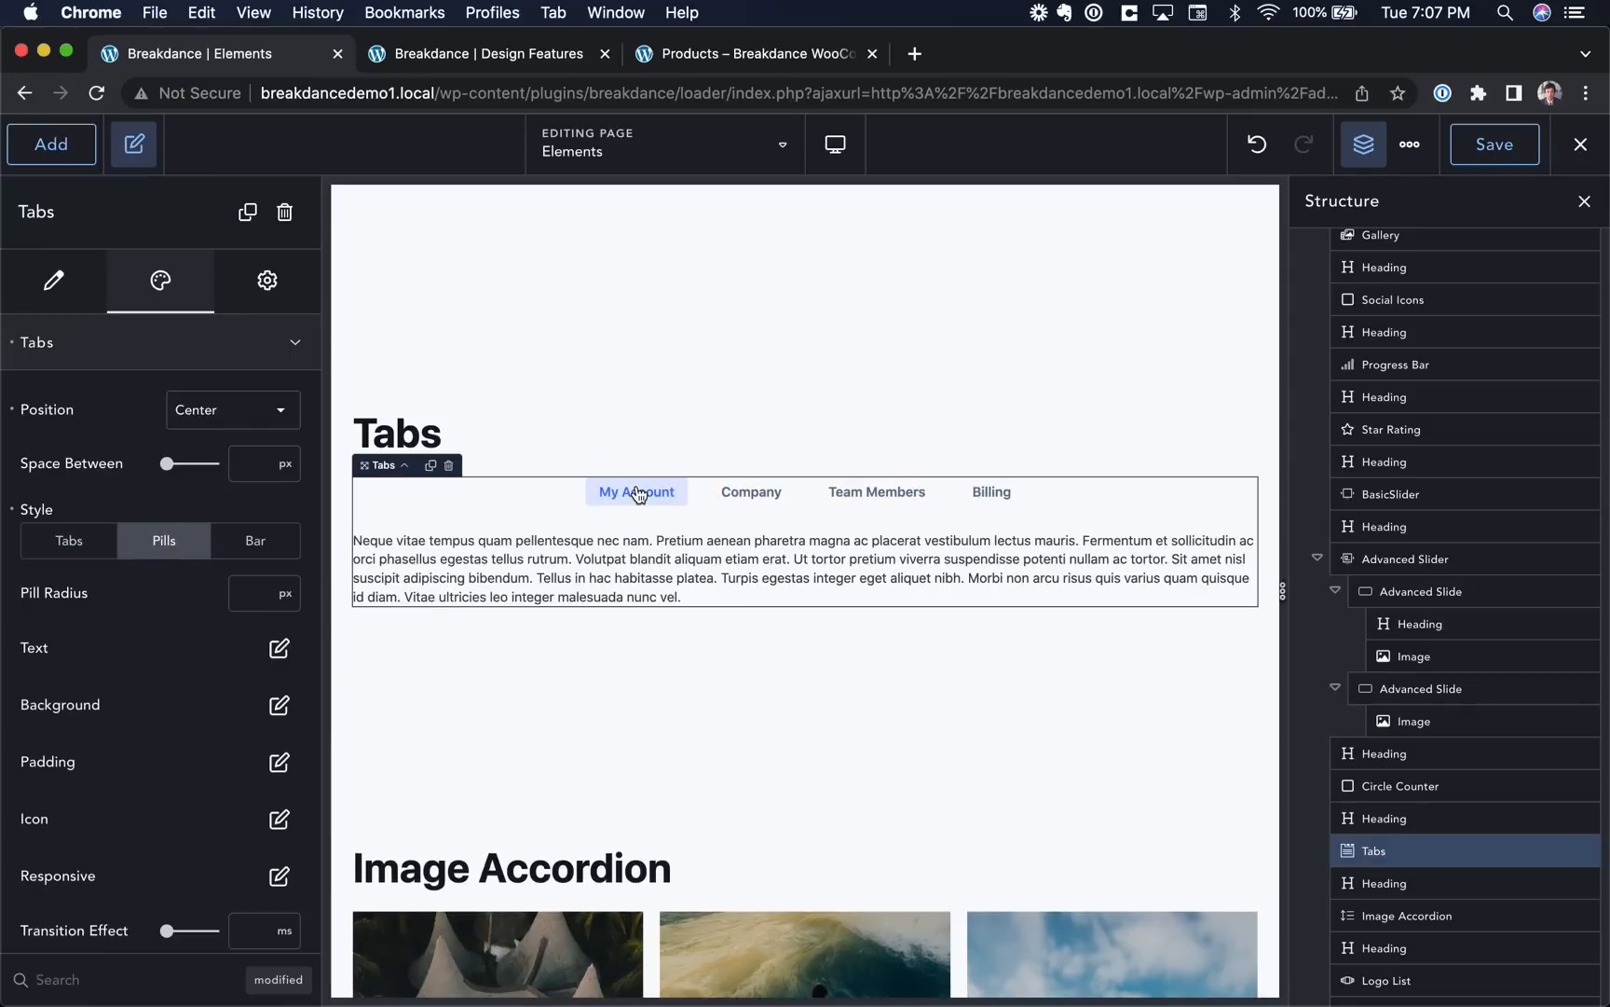
{"action": "left_click", "coordinate": [743, 502]}
{"action": "left_click", "coordinate": [873, 494]}
{"action": "left_click", "coordinate": [1016, 501]}
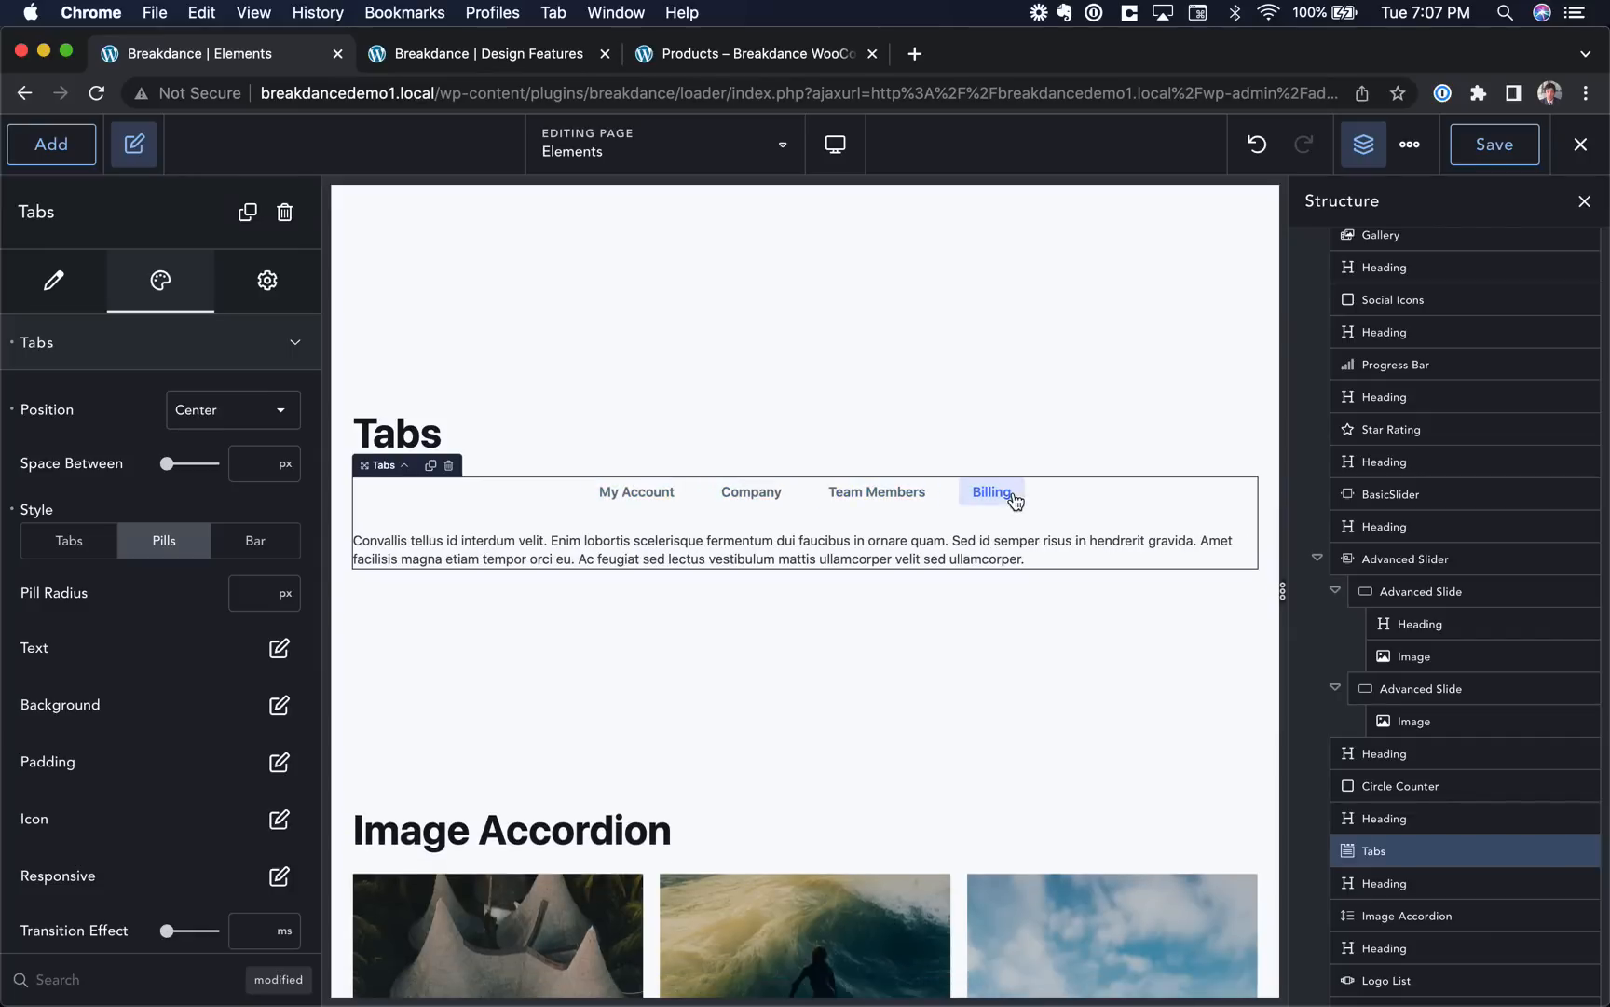
{"action": "left_click", "coordinate": [774, 501]}
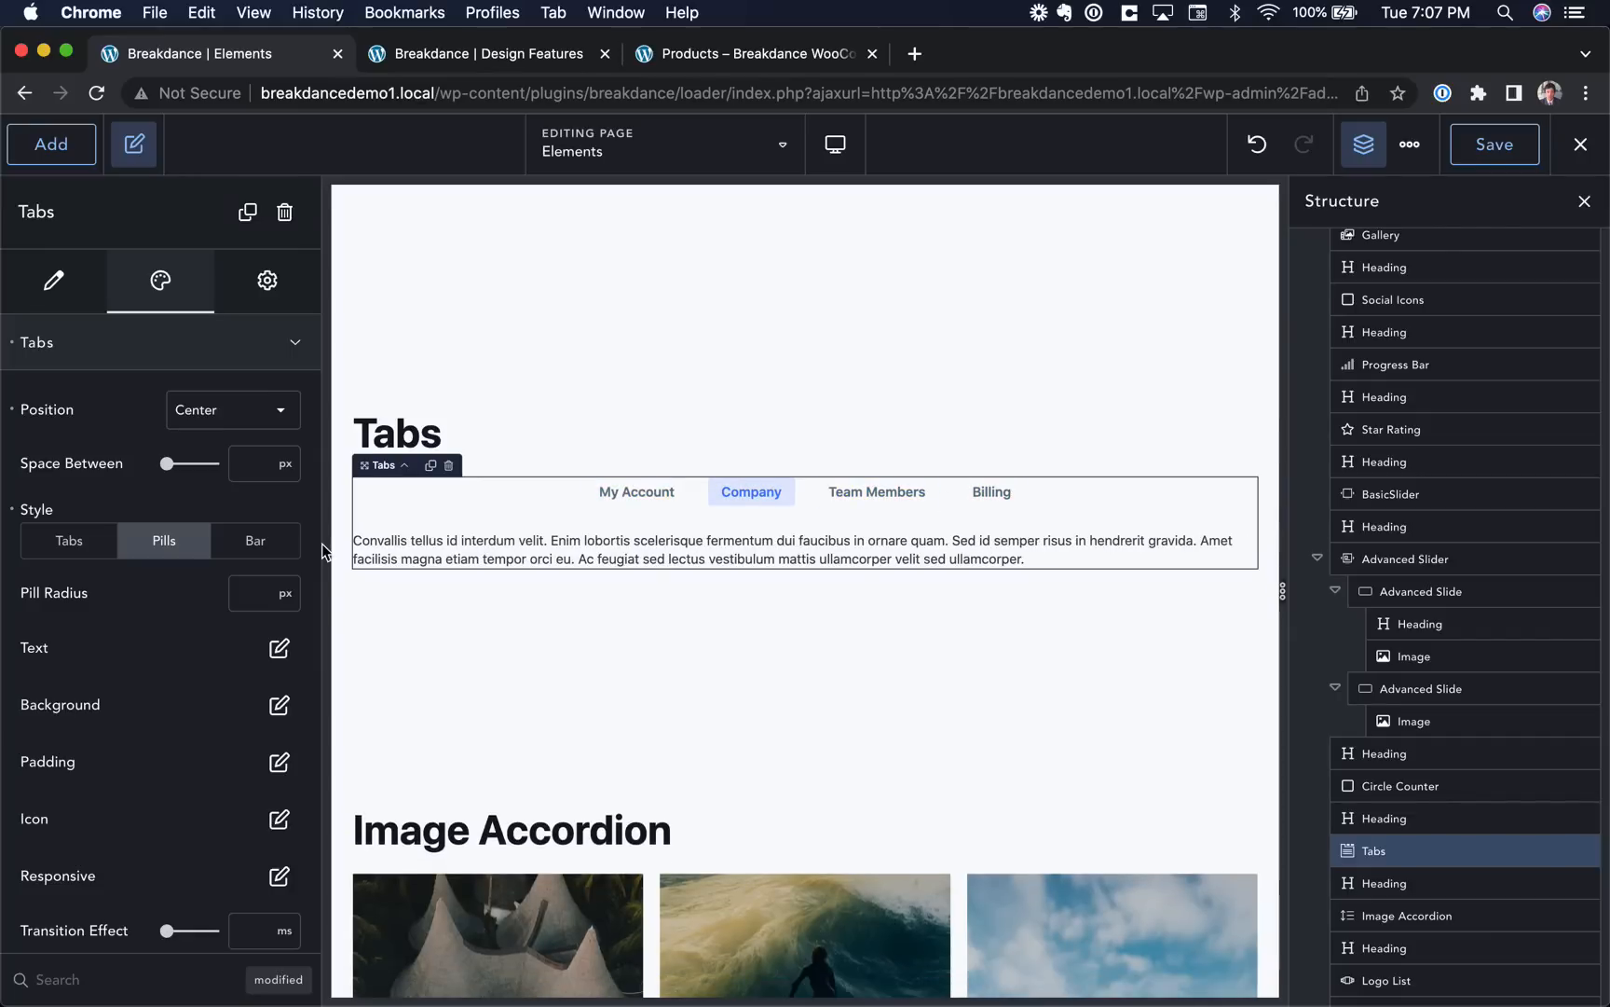
Try the Bar style on the Tabs element, return it to Tabs and preview the Company and Team Members tabs.
{"action": "left_click", "coordinate": [259, 540]}
{"action": "left_click", "coordinate": [751, 518]}
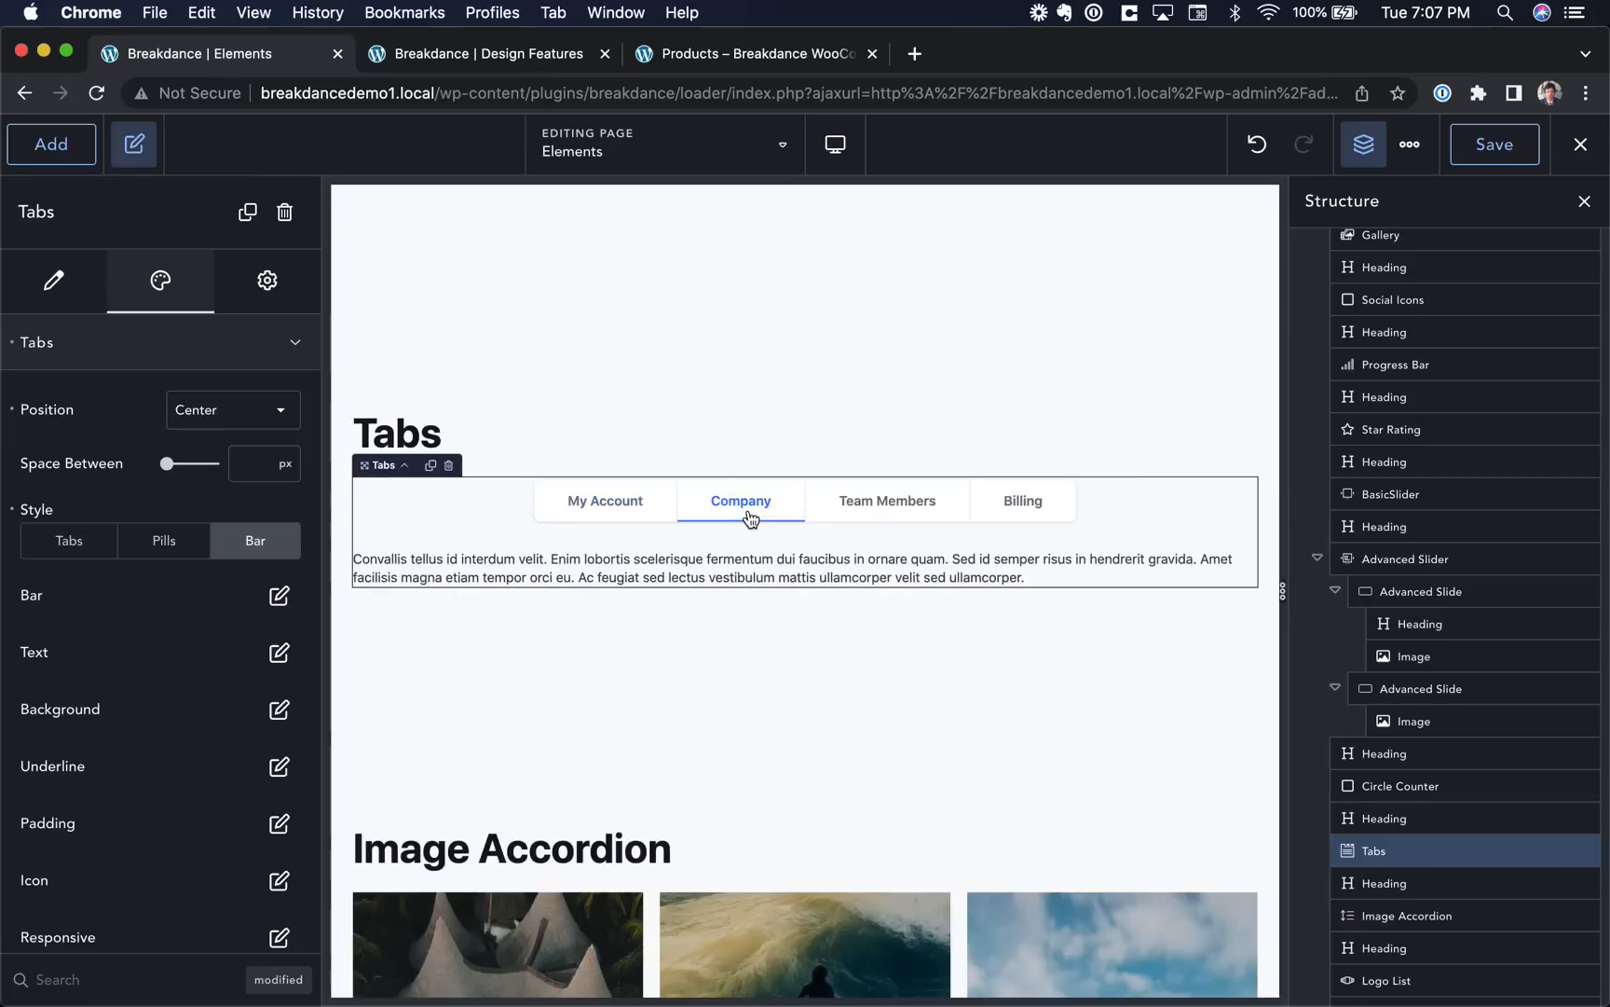
{"action": "left_click", "coordinate": [627, 511]}
{"action": "left_click", "coordinate": [100, 542]}
{"action": "left_click", "coordinate": [750, 498]}
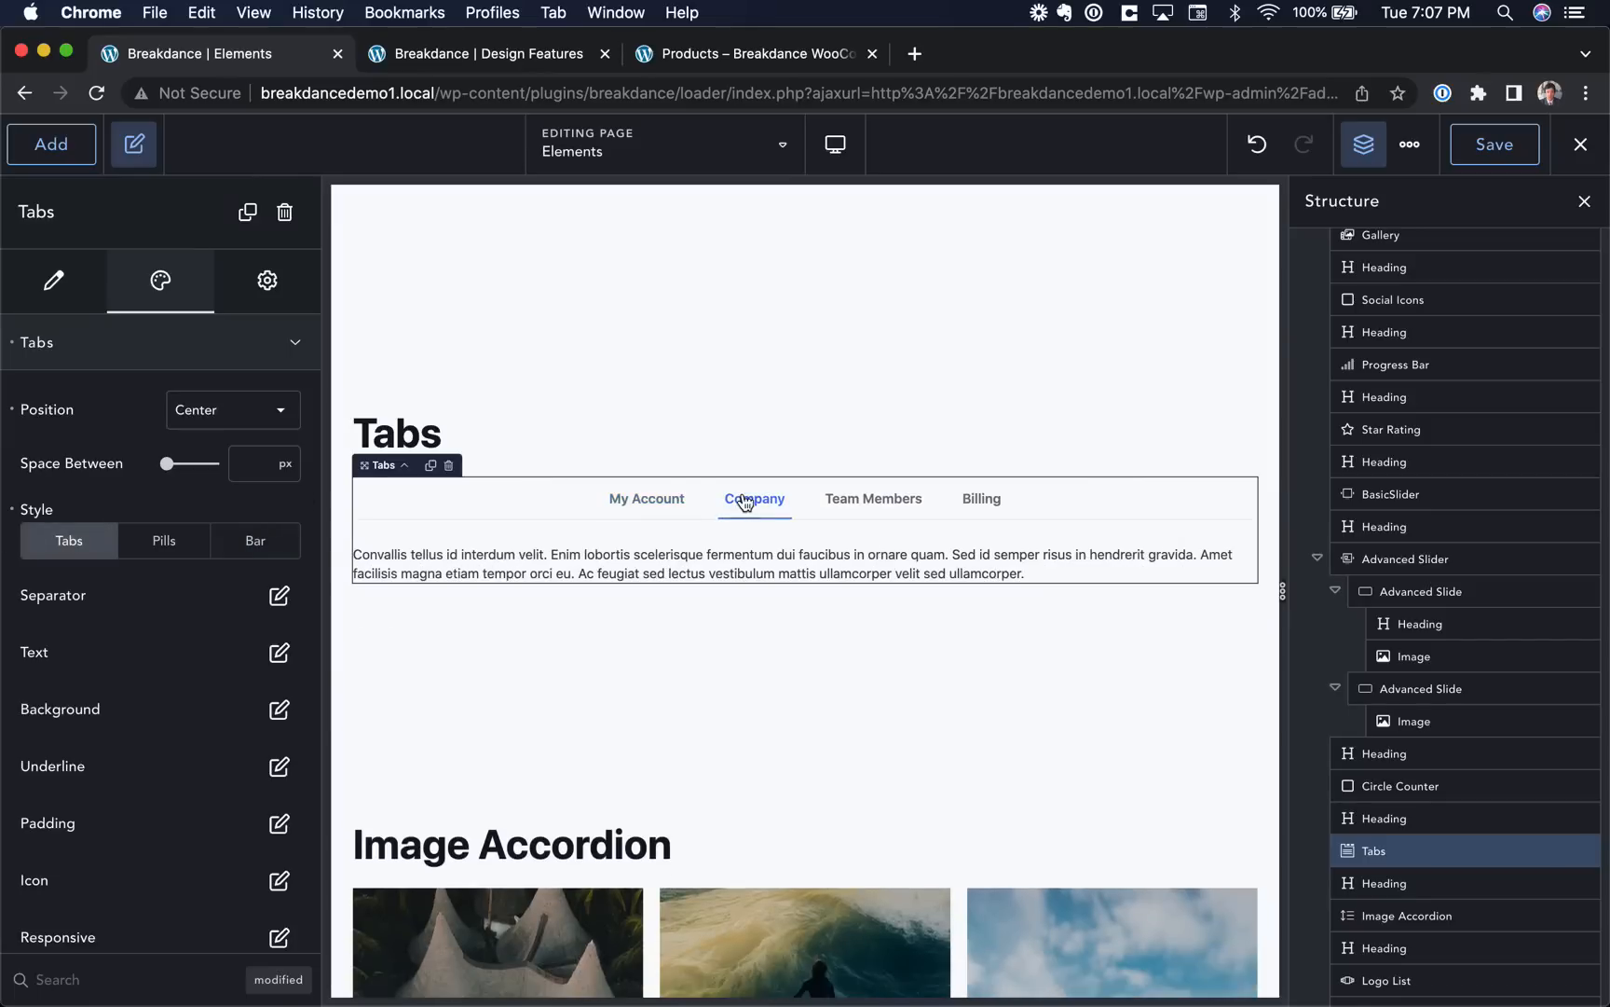
{"action": "left_click", "coordinate": [873, 499]}
Look over the Image Accordion, Logo List and Dual Heading elements.
{"action": "scroll", "coordinate": [676, 535], "scroll_direction": "down", "scroll_amount": 4}
{"action": "scroll", "coordinate": [676, 536], "scroll_direction": "down", "scroll_amount": 3}
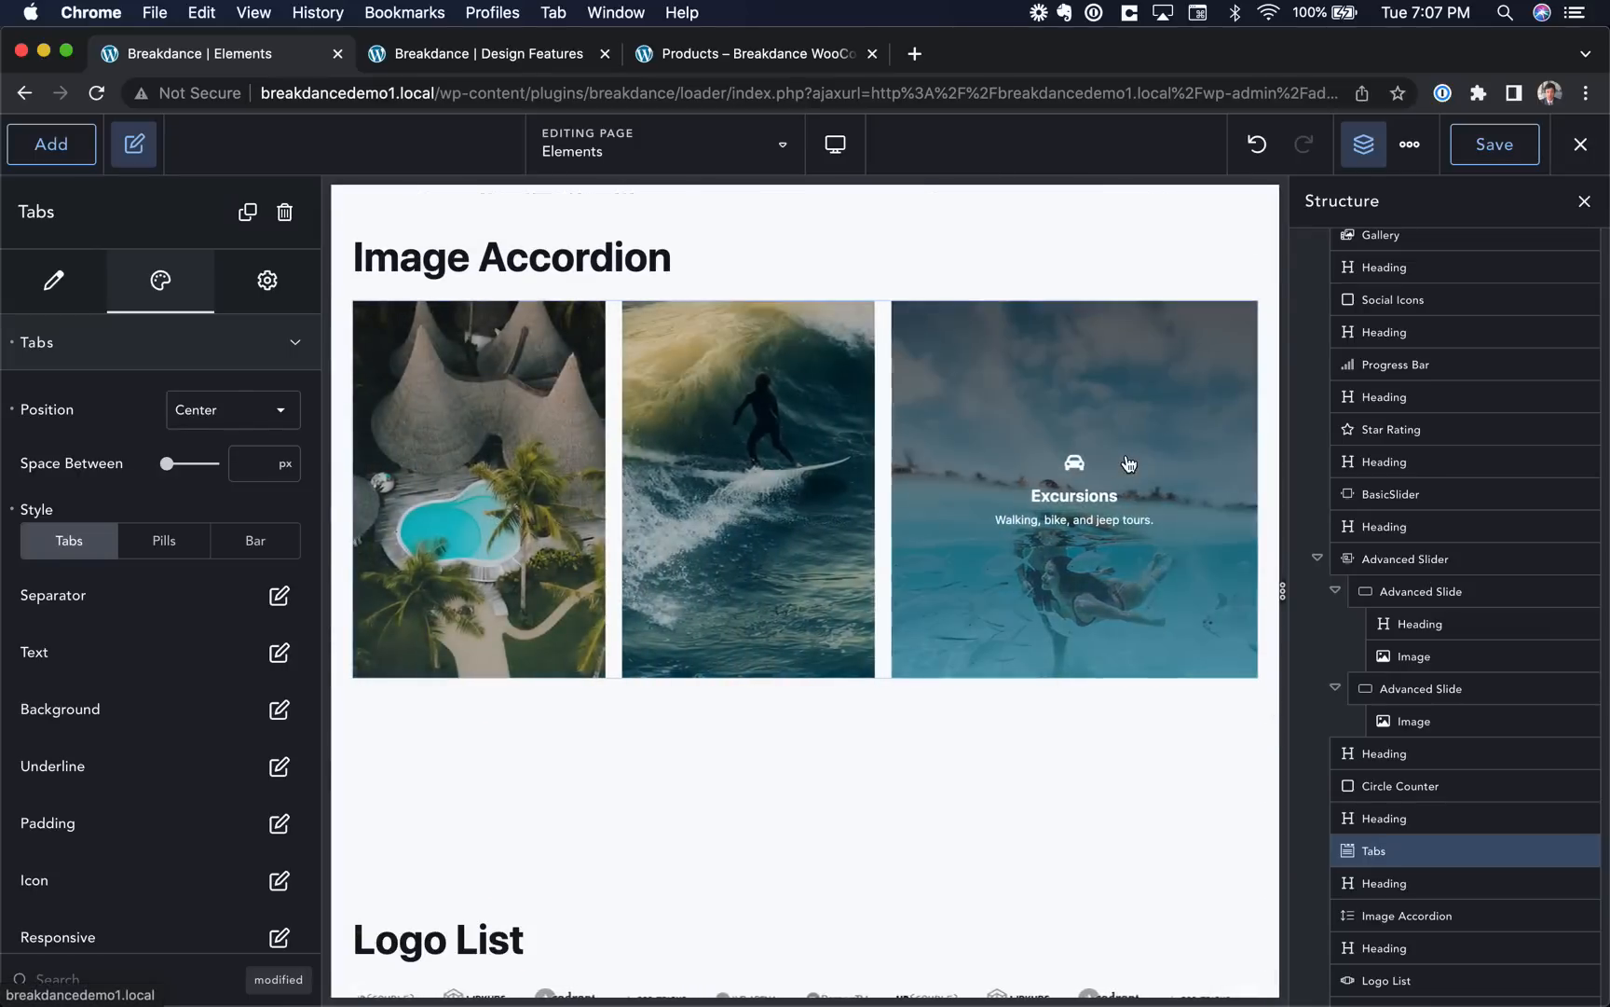
{"action": "scroll", "coordinate": [1123, 463], "scroll_direction": "down", "scroll_amount": 5}
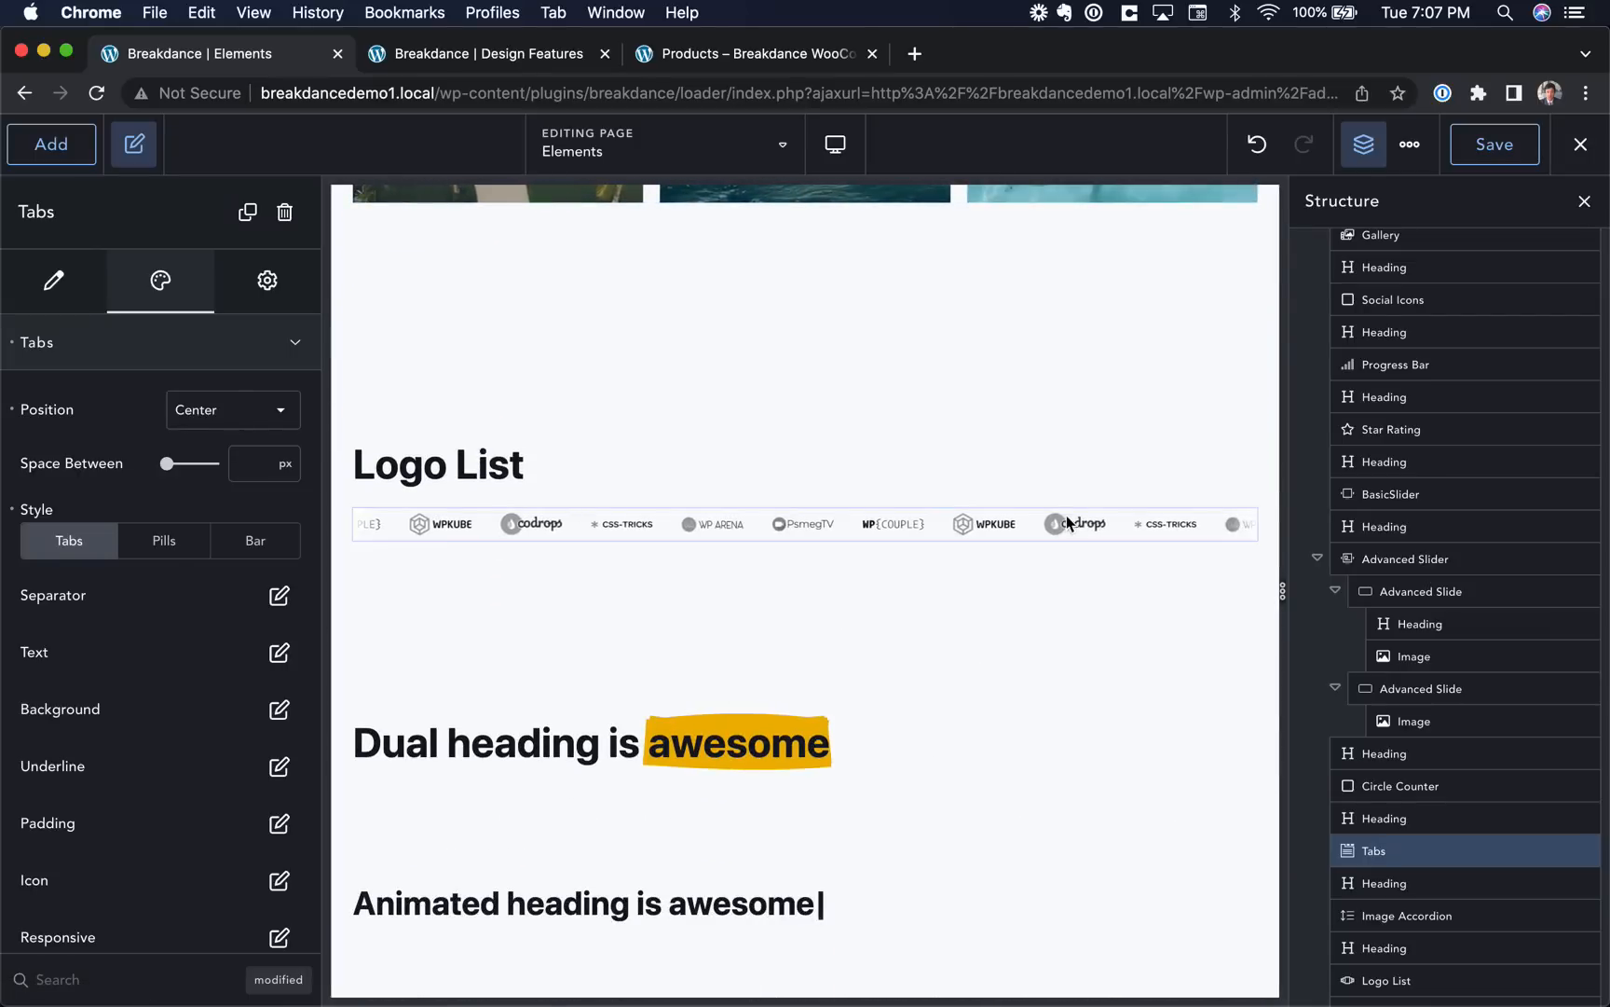
{"action": "scroll", "coordinate": [1067, 517], "scroll_direction": "down", "scroll_amount": 2}
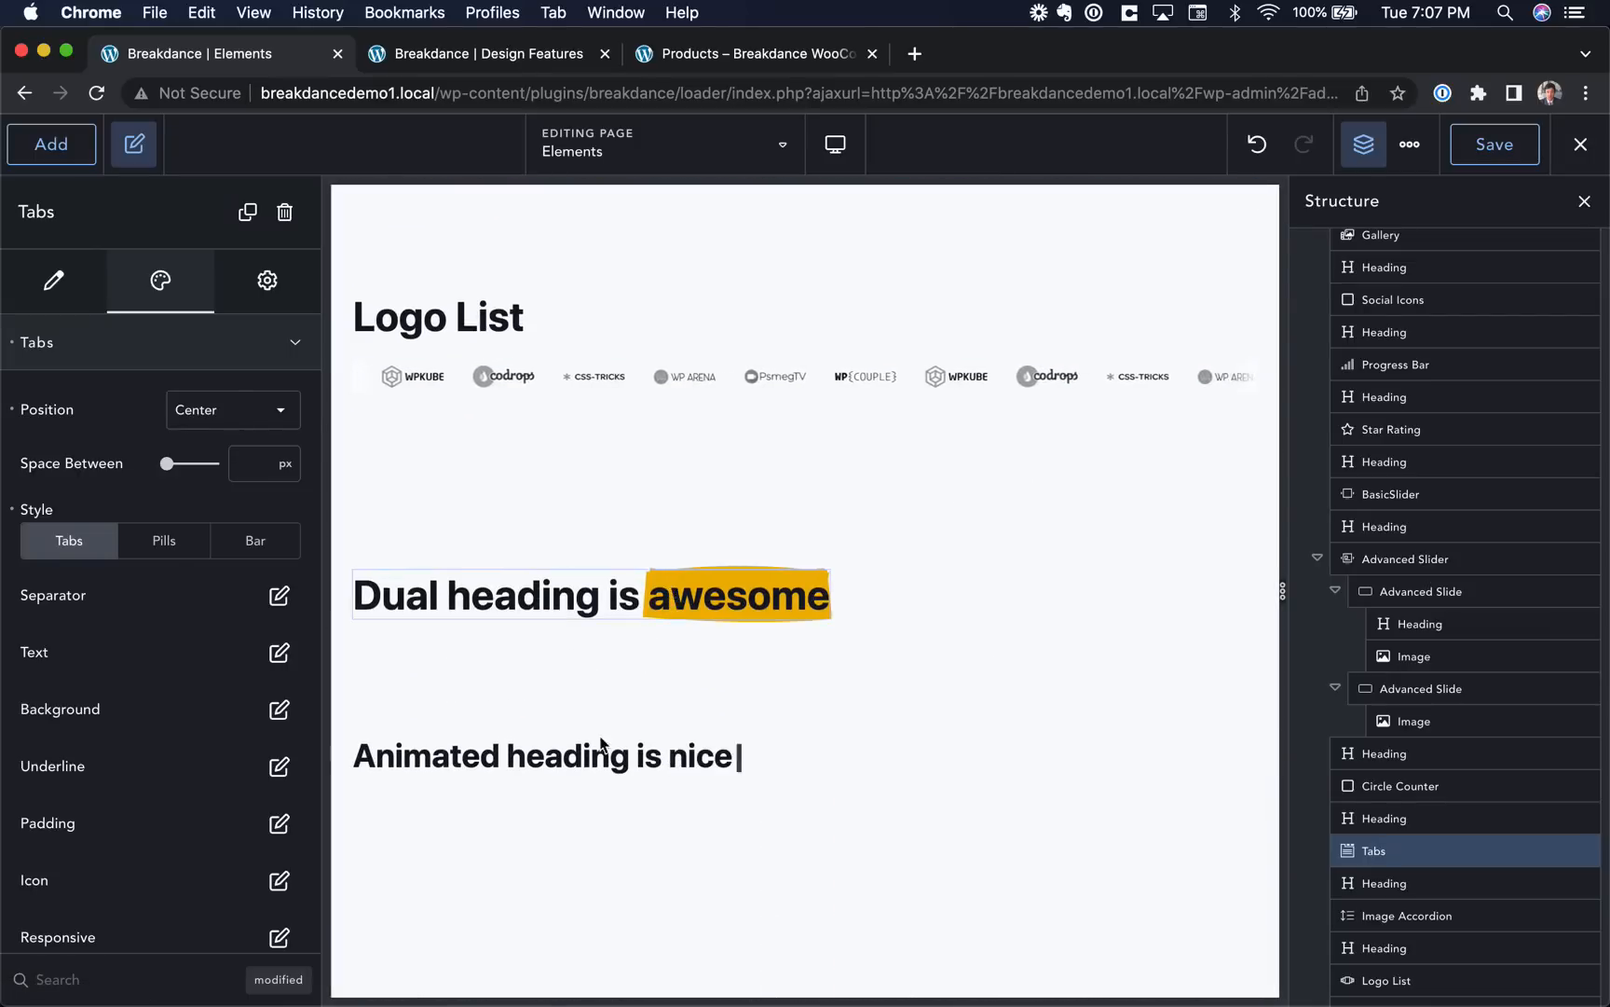
Set the Animated Heading's effect type to Rotating.
{"action": "scroll", "coordinate": [600, 755], "scroll_direction": "down", "scroll_amount": 2}
{"action": "left_click", "coordinate": [625, 578]}
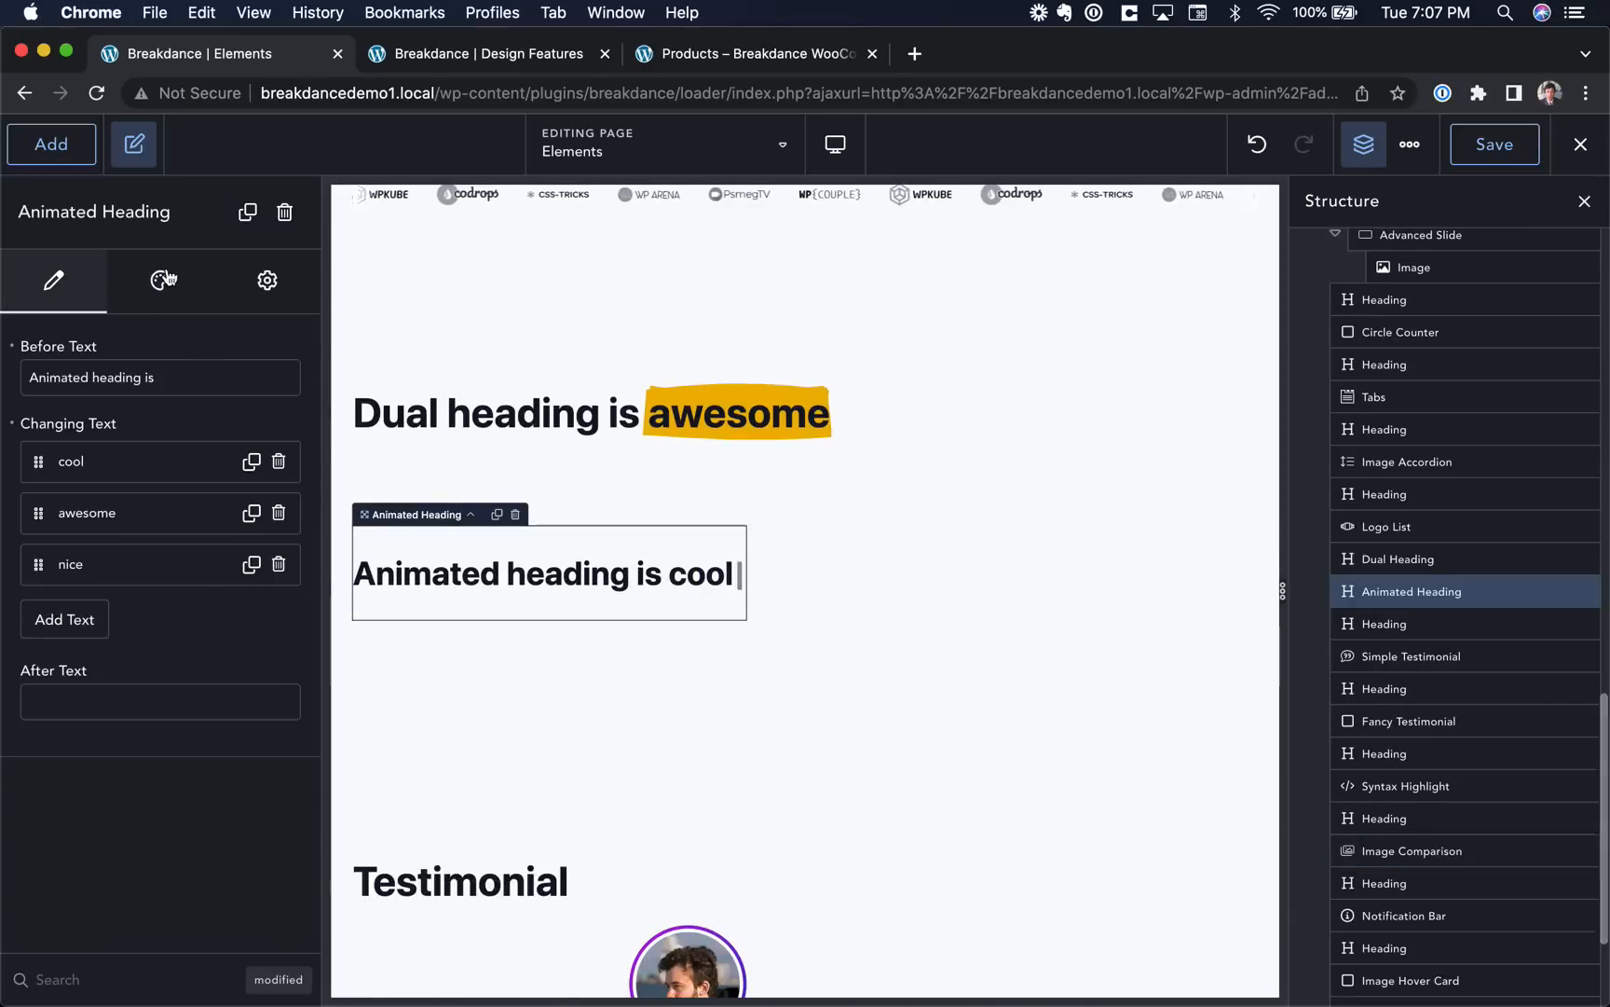
{"action": "left_click", "coordinate": [161, 279]}
{"action": "left_click", "coordinate": [175, 344]}
{"action": "left_click", "coordinate": [233, 410]}
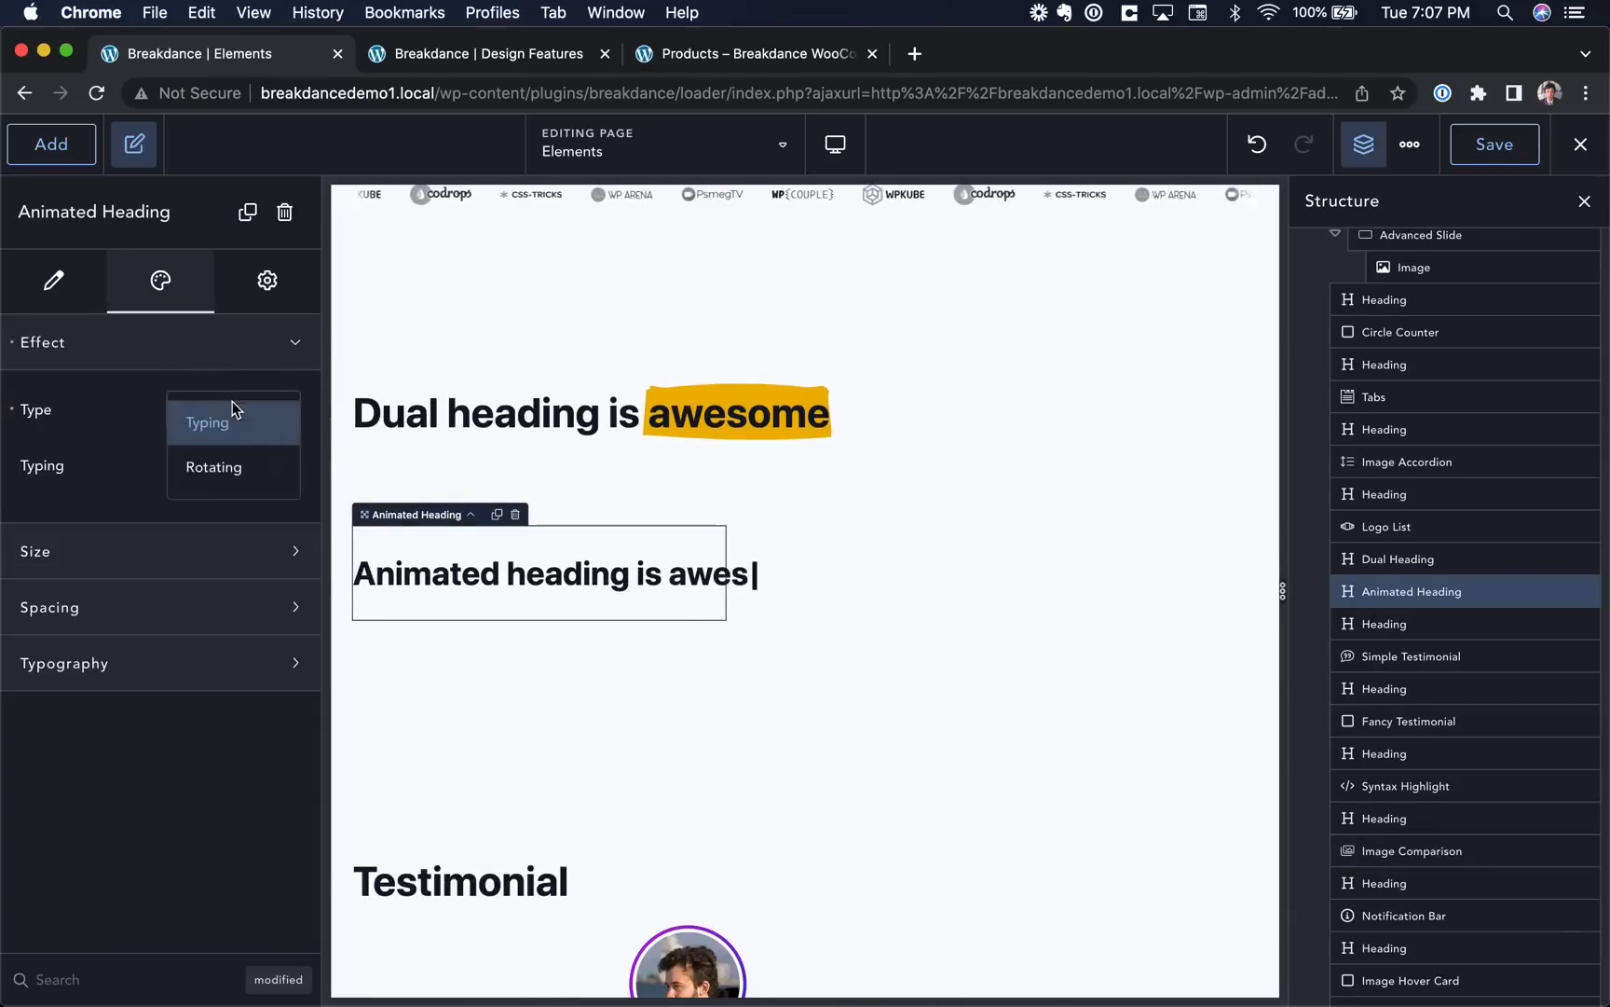
{"action": "left_click", "coordinate": [237, 457]}
Open the image design settings of the Simple Testimonial element.
{"action": "scroll", "coordinate": [633, 550], "scroll_direction": "down", "scroll_amount": 5}
{"action": "left_click", "coordinate": [607, 663]}
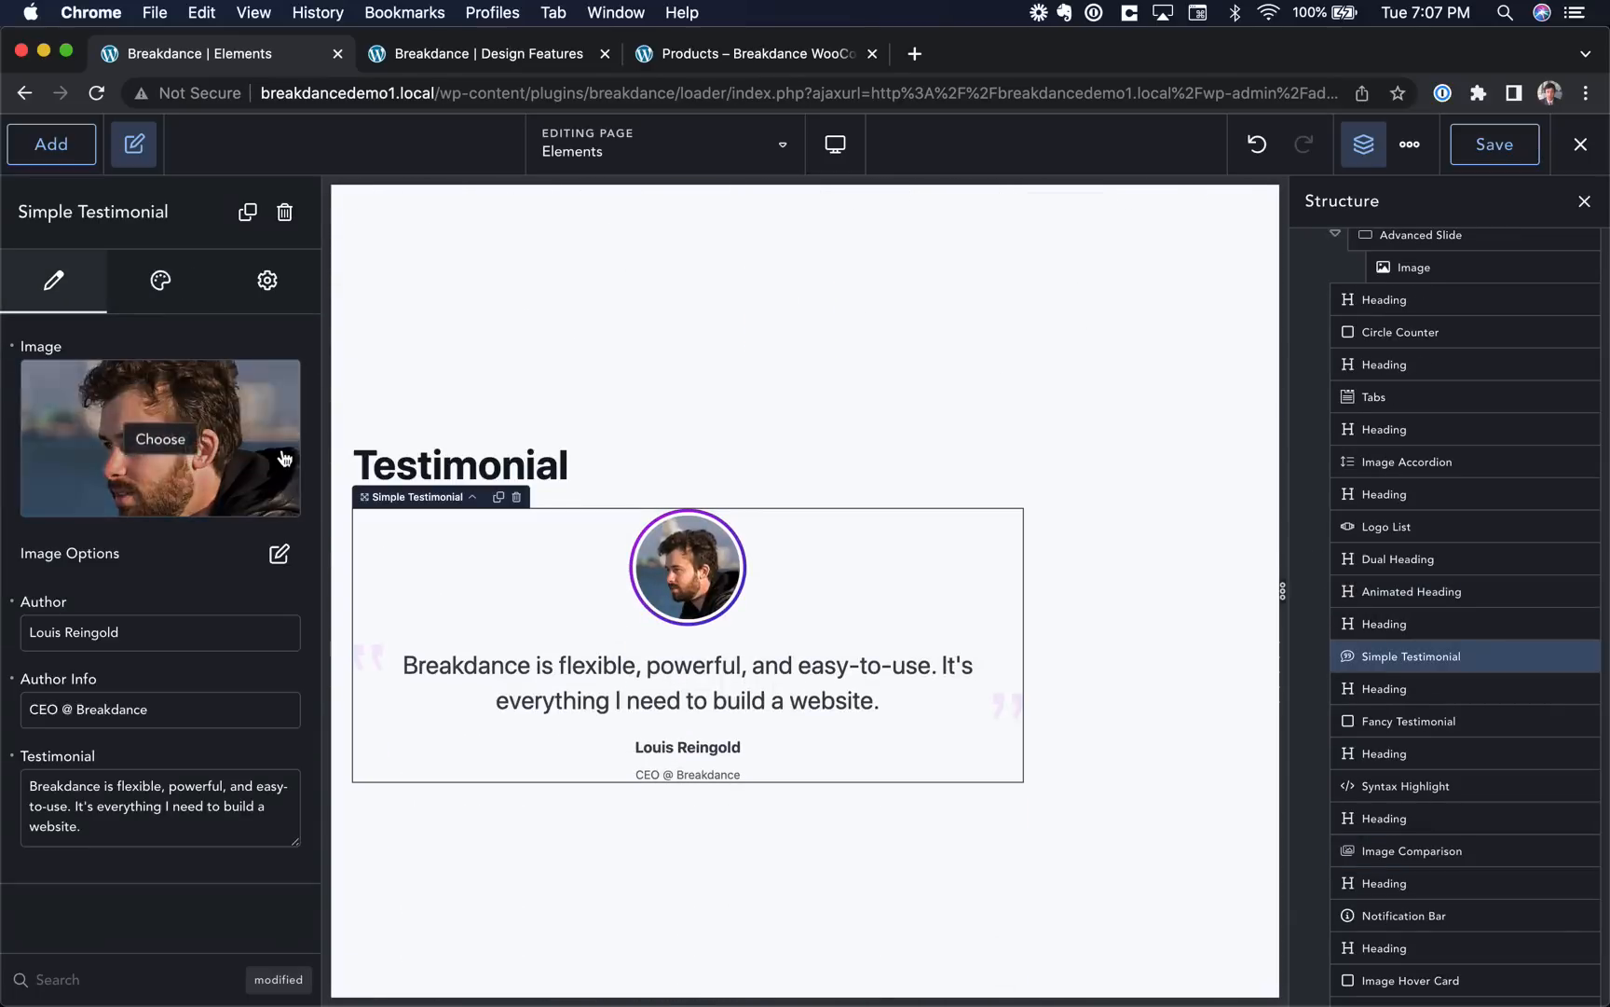
{"action": "left_click", "coordinate": [161, 280]}
{"action": "left_click", "coordinate": [152, 399]}
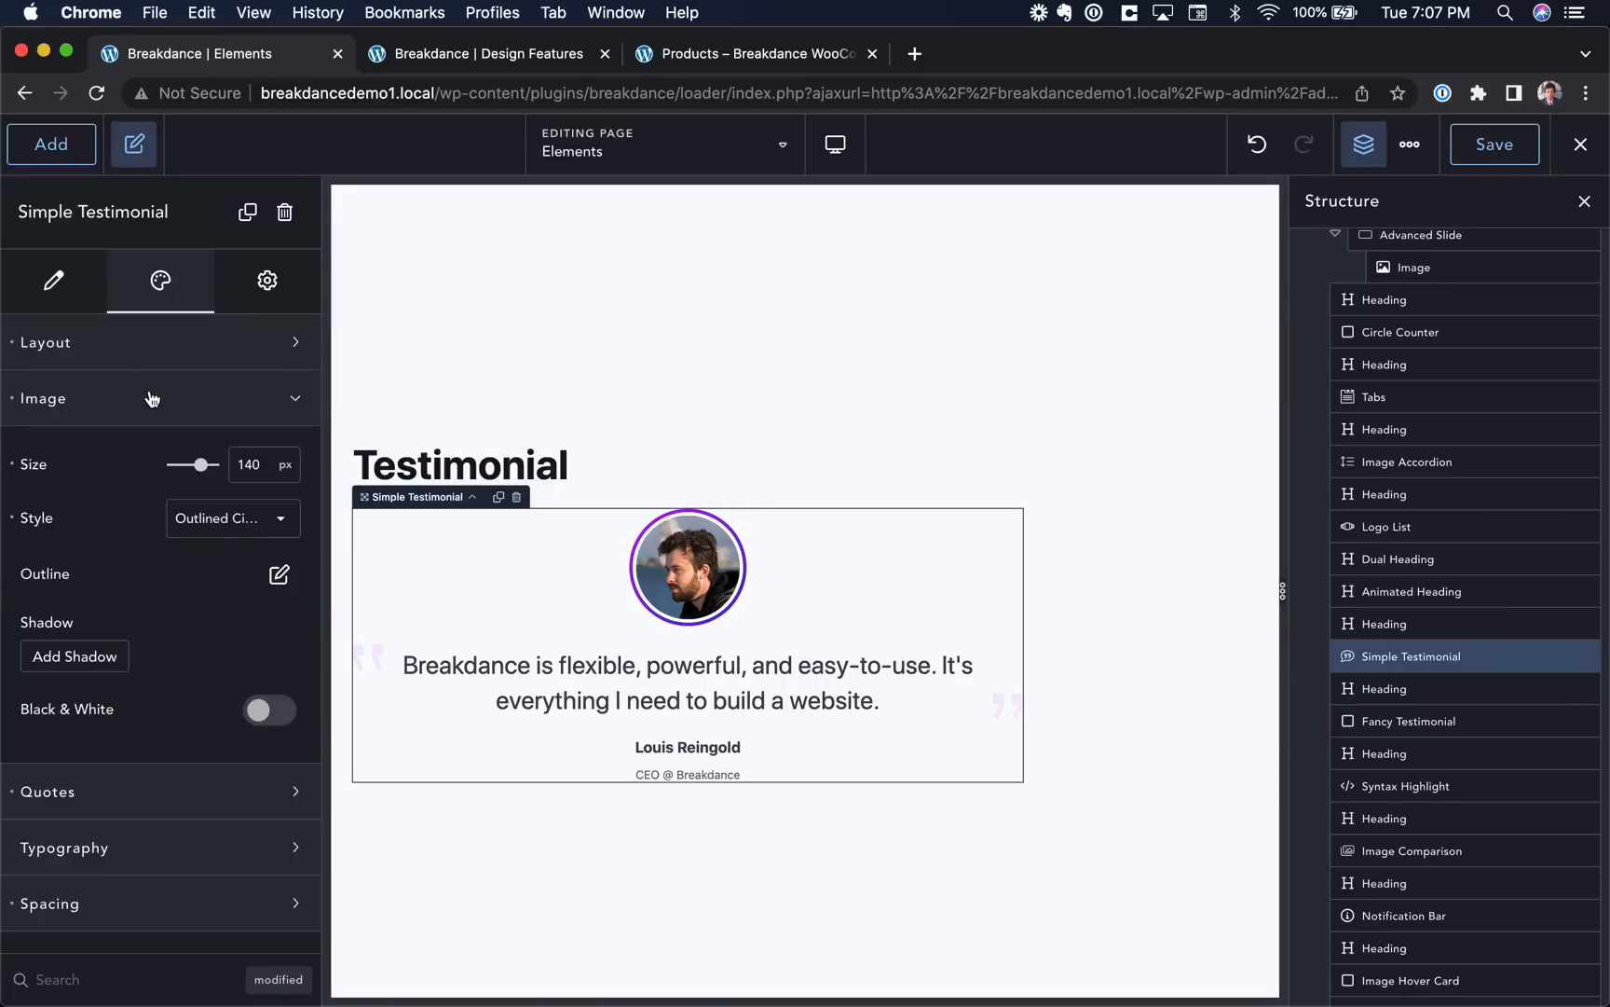
Clear the testimonial image's outlined style and try the Black & White option on and off.
{"action": "left_click", "coordinate": [11, 519]}
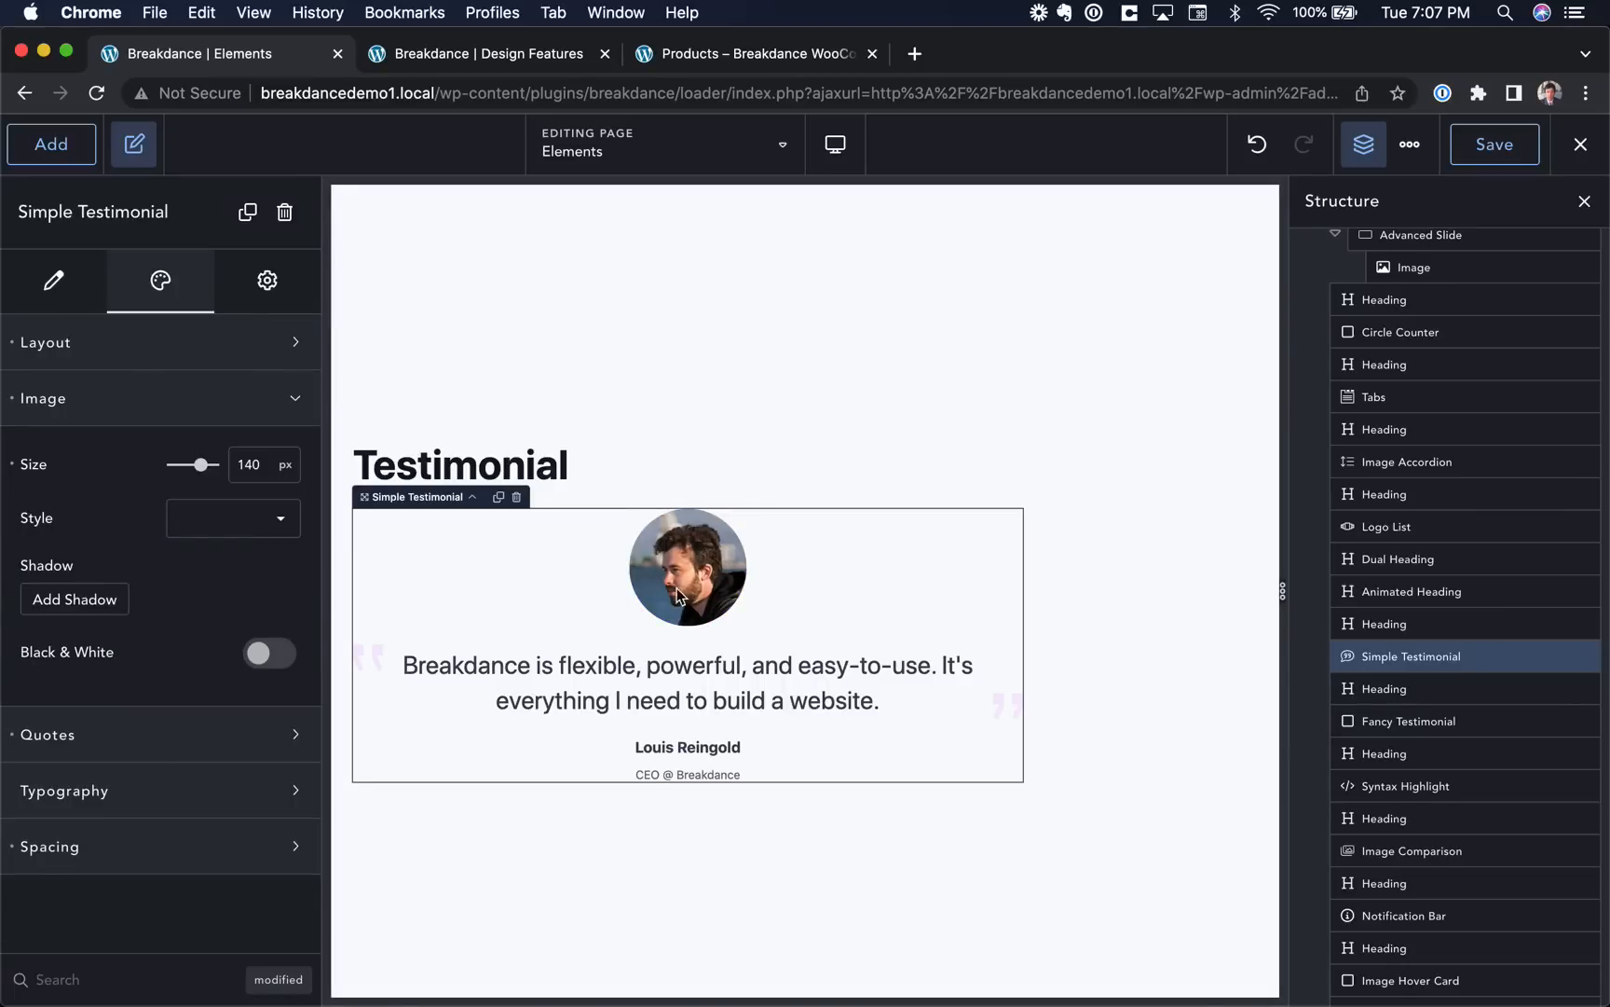
{"action": "left_click", "coordinate": [269, 653]}
{"action": "left_click", "coordinate": [269, 652]}
Set the Simple Testimonial's image style to Masked and look through the available mask shapes.
{"action": "left_click", "coordinate": [224, 522]}
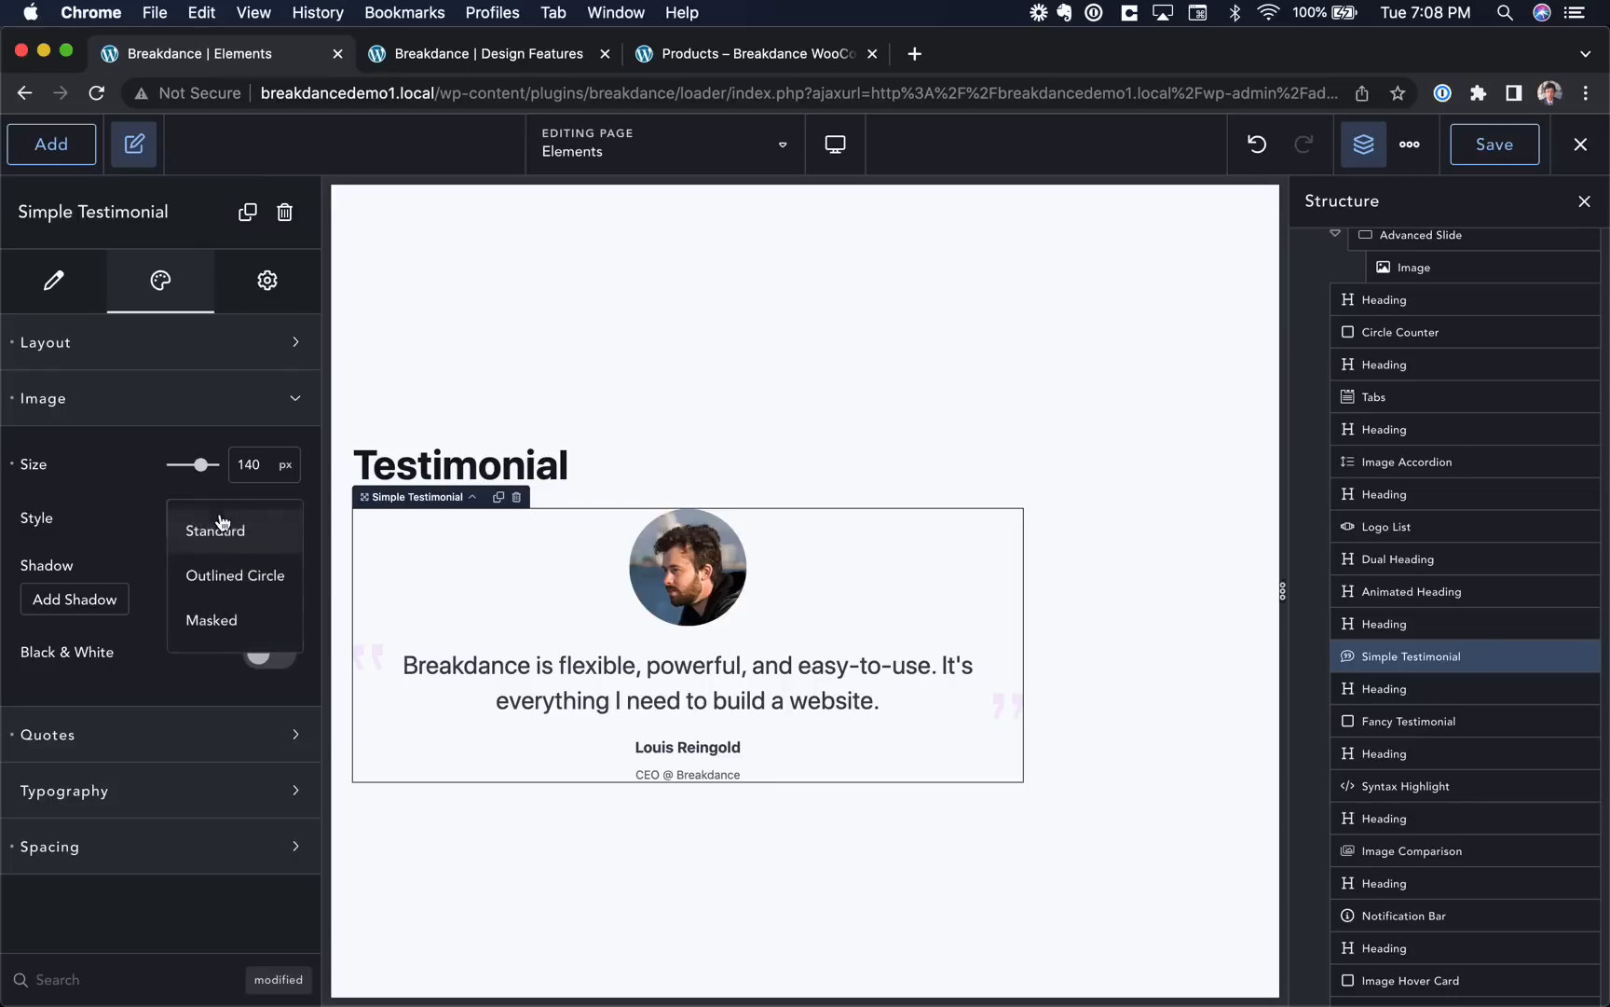
{"action": "left_click", "coordinate": [231, 617]}
{"action": "left_click", "coordinate": [241, 594]}
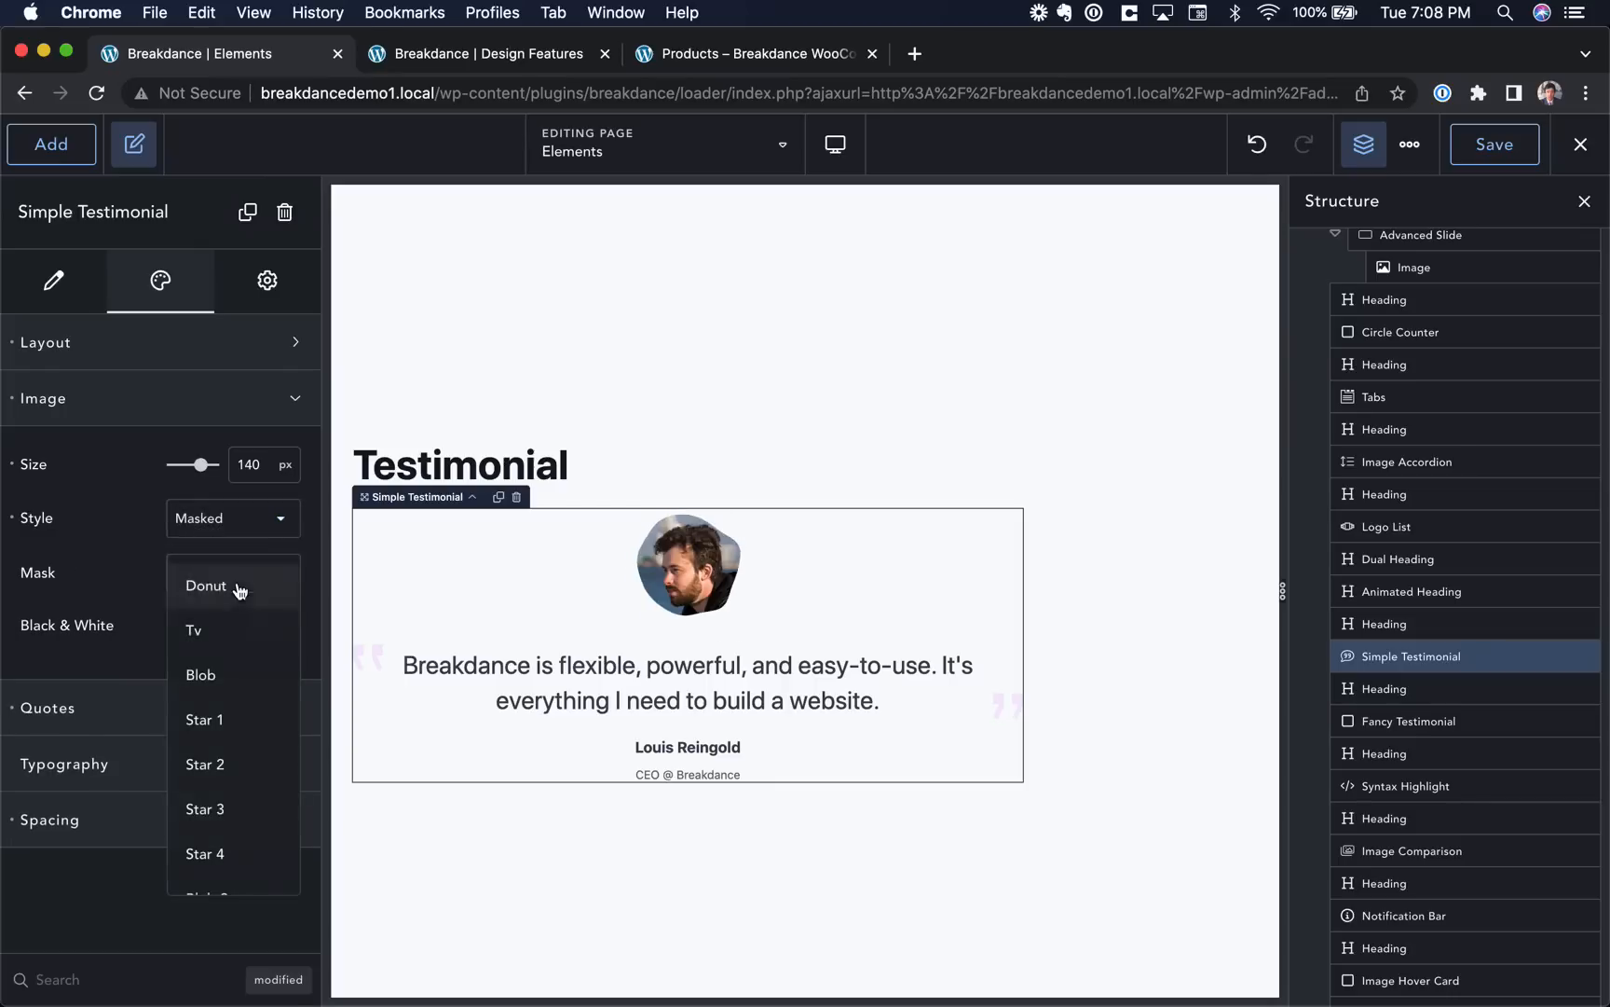
{"action": "scroll", "coordinate": [238, 726], "scroll_direction": "down", "scroll_amount": 5}
{"action": "scroll", "coordinate": [549, 619], "scroll_direction": "down", "scroll_amount": 2}
Add another Fancy Testimonial element directly below the existing one.
{"action": "scroll", "coordinate": [549, 619], "scroll_direction": "down", "scroll_amount": 6}
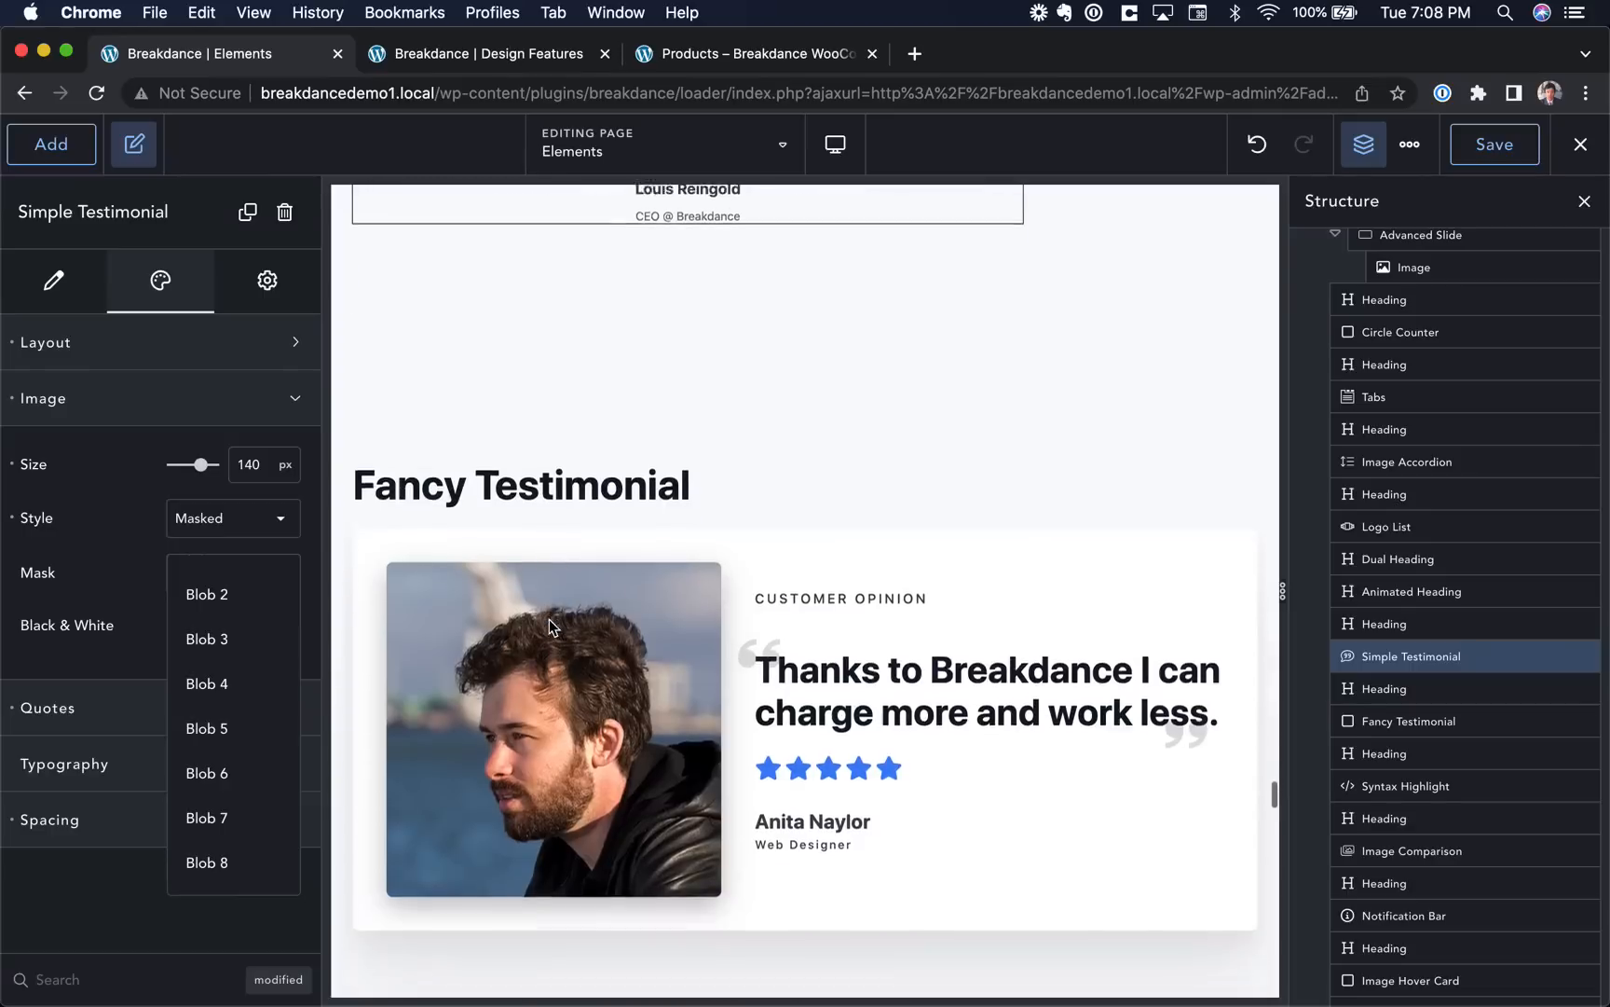
{"action": "left_click", "coordinate": [690, 560]}
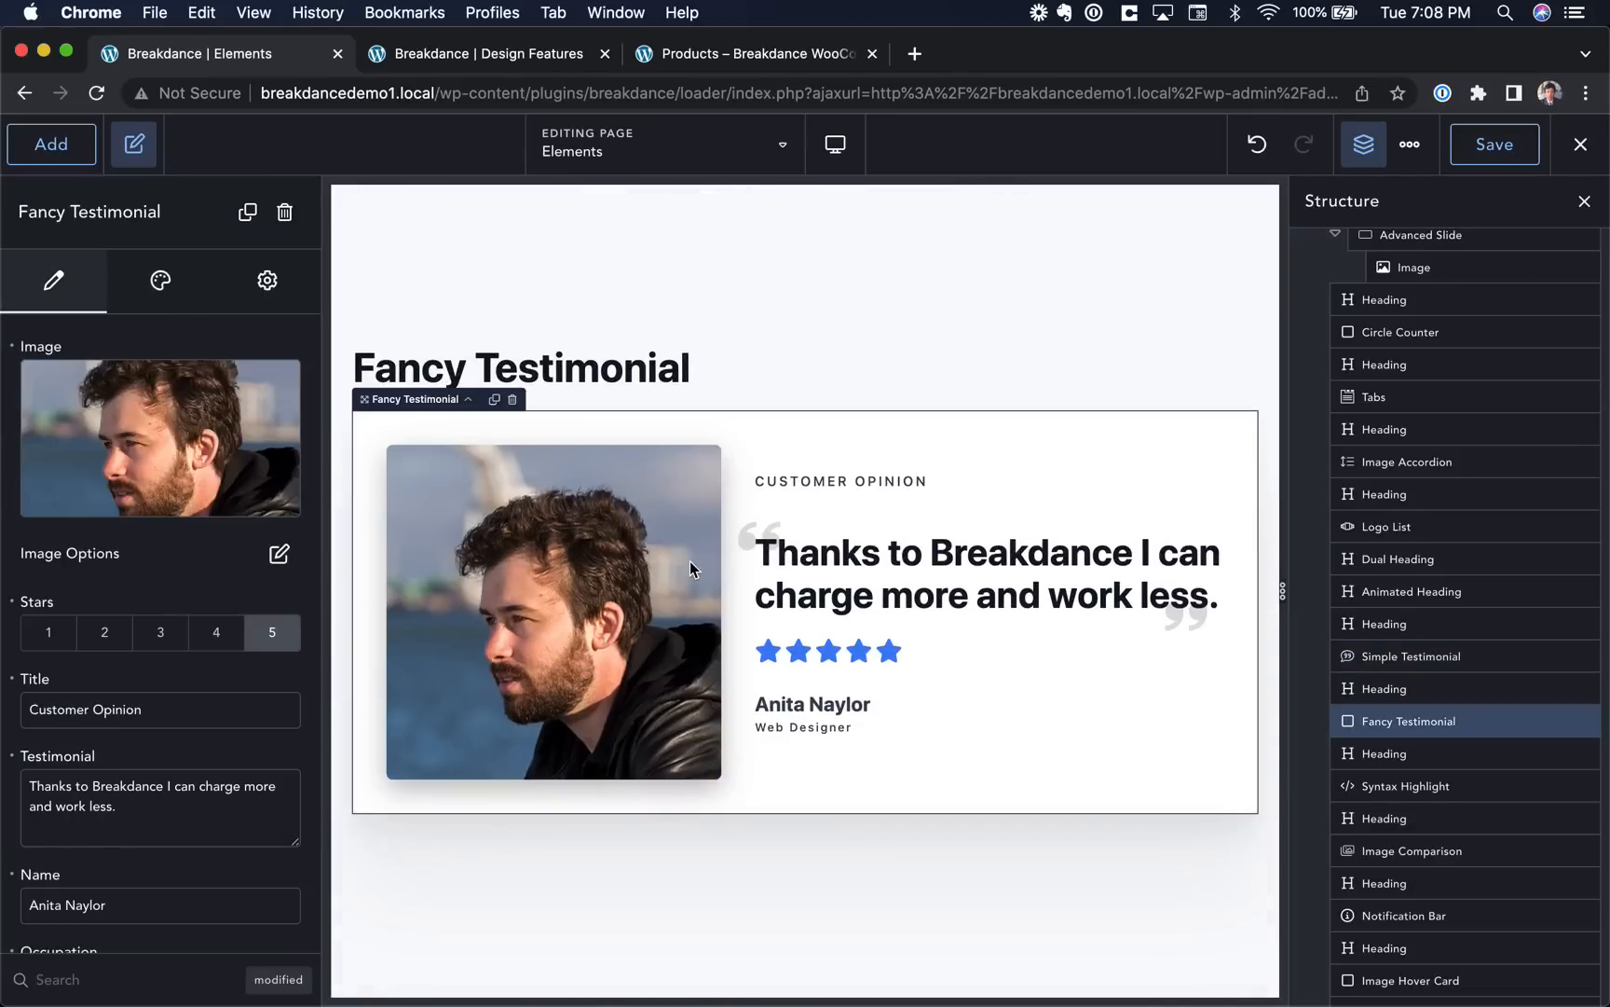
{"action": "left_click", "coordinate": [23, 147]}
{"action": "scroll", "coordinate": [634, 474], "scroll_direction": "down", "scroll_amount": 3}
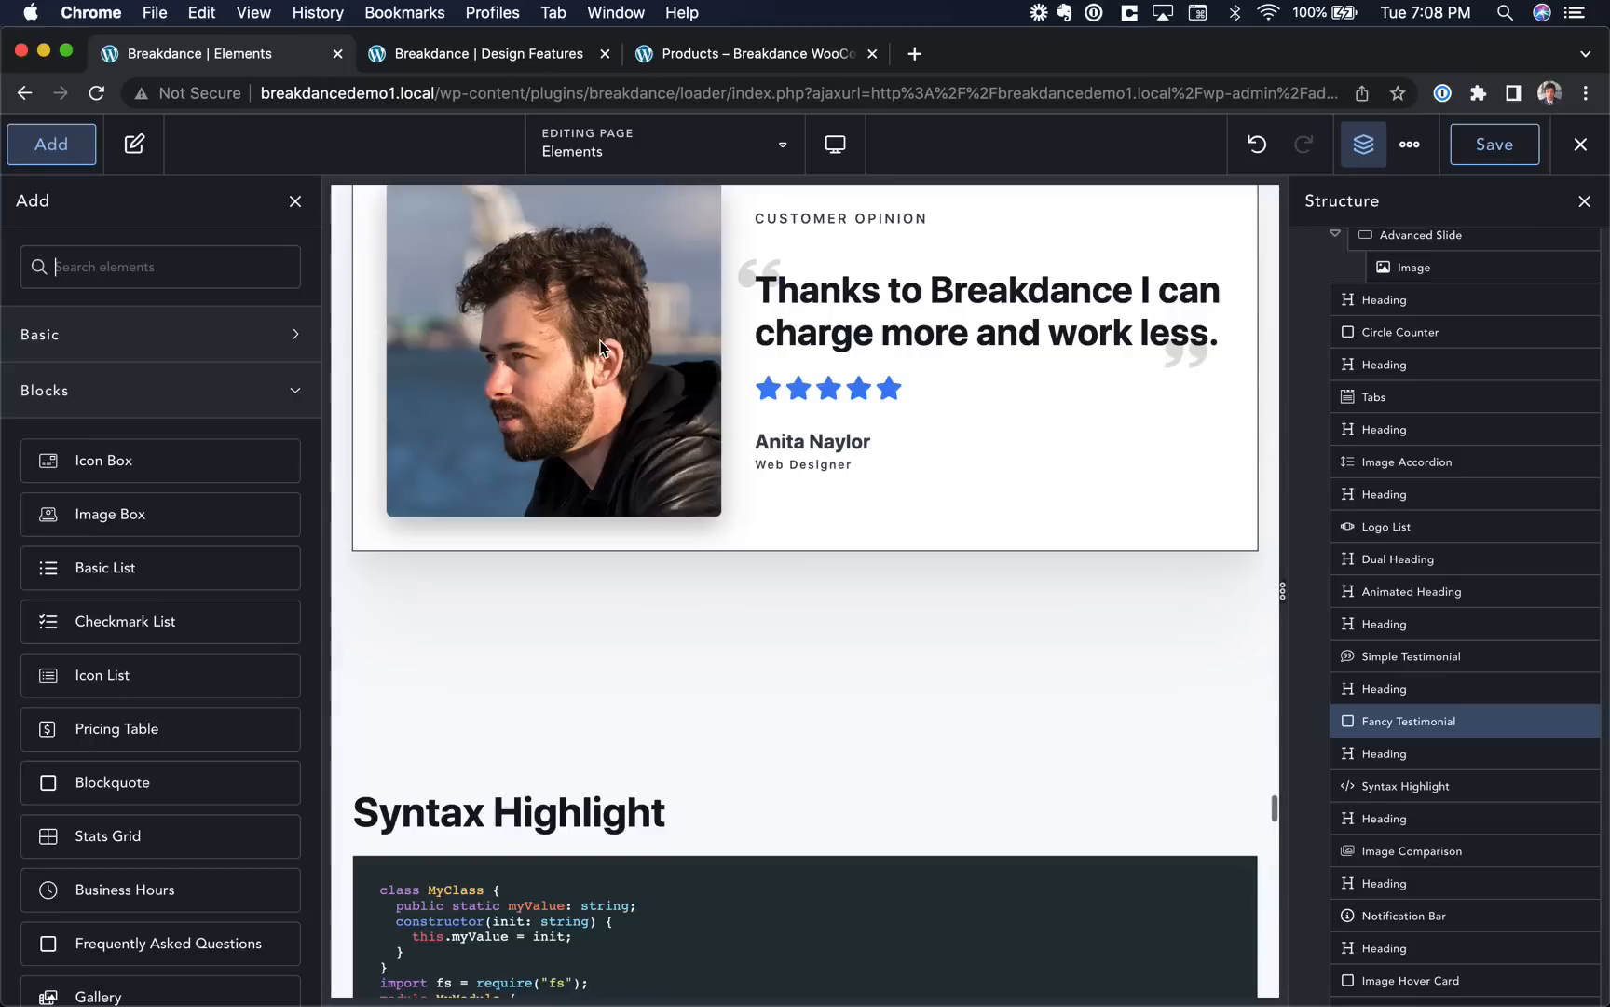
{"action": "type", "text": "fancy"}
{"action": "left_click", "coordinate": [232, 354]}
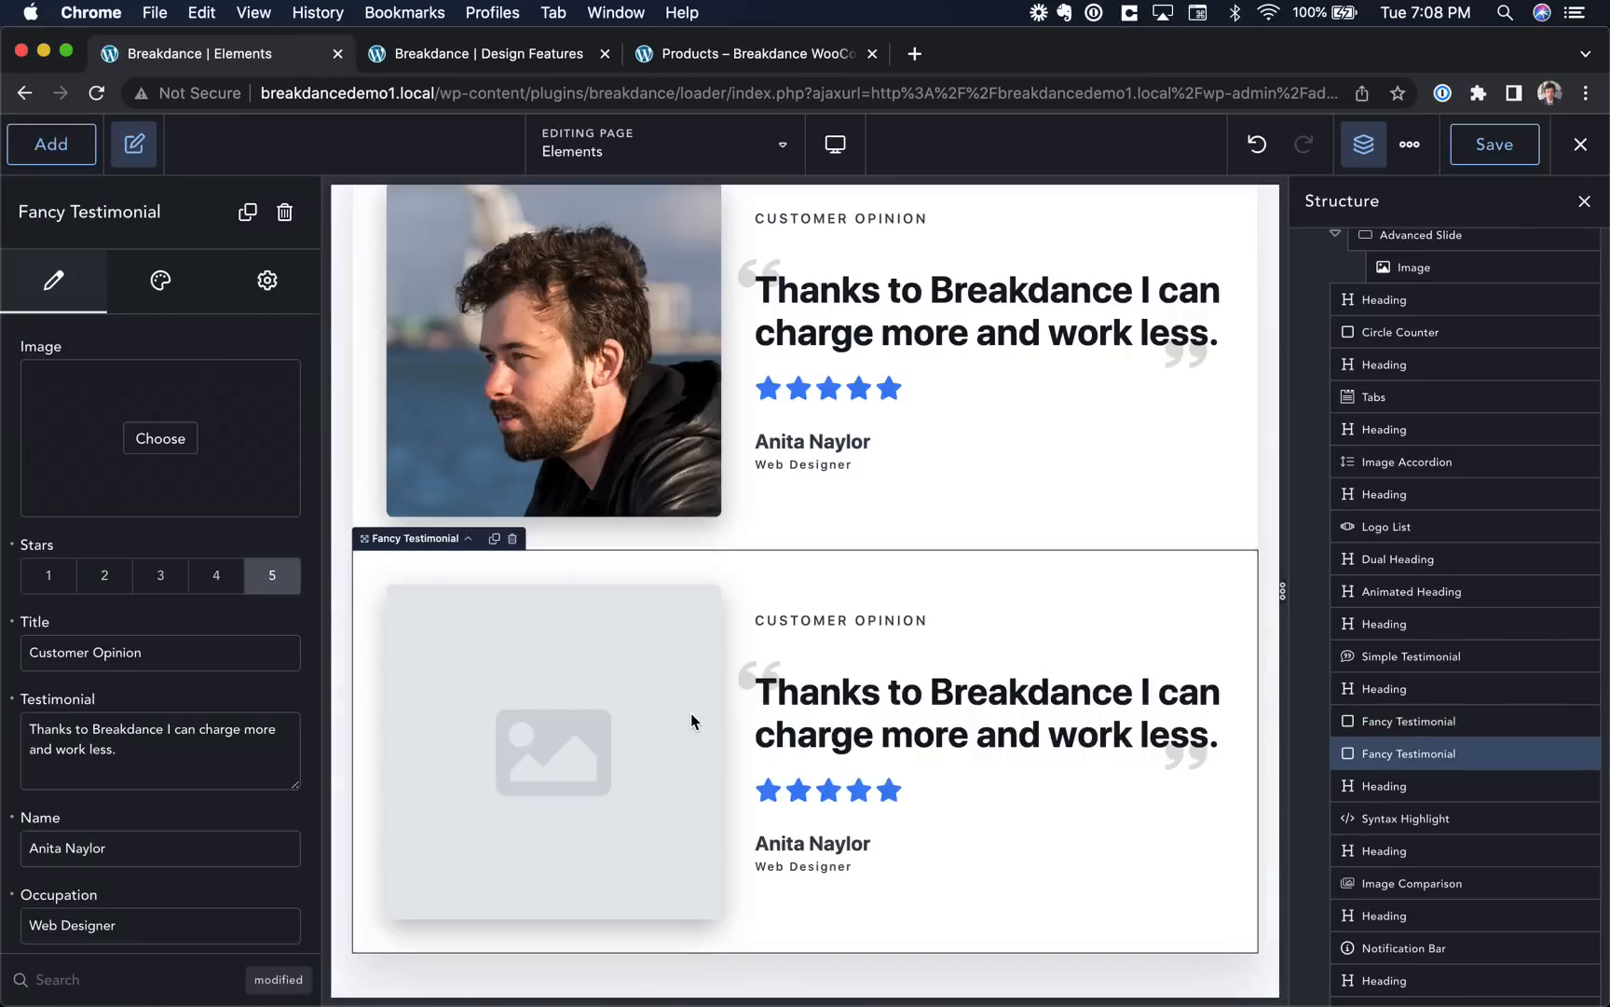
Undo the addition of the second Fancy Testimonial and select the remaining one.
{"action": "key", "text": "super+z"}
{"action": "left_click", "coordinate": [794, 445]}
{"action": "scroll", "coordinate": [766, 445], "scroll_direction": "down", "scroll_amount": 4}
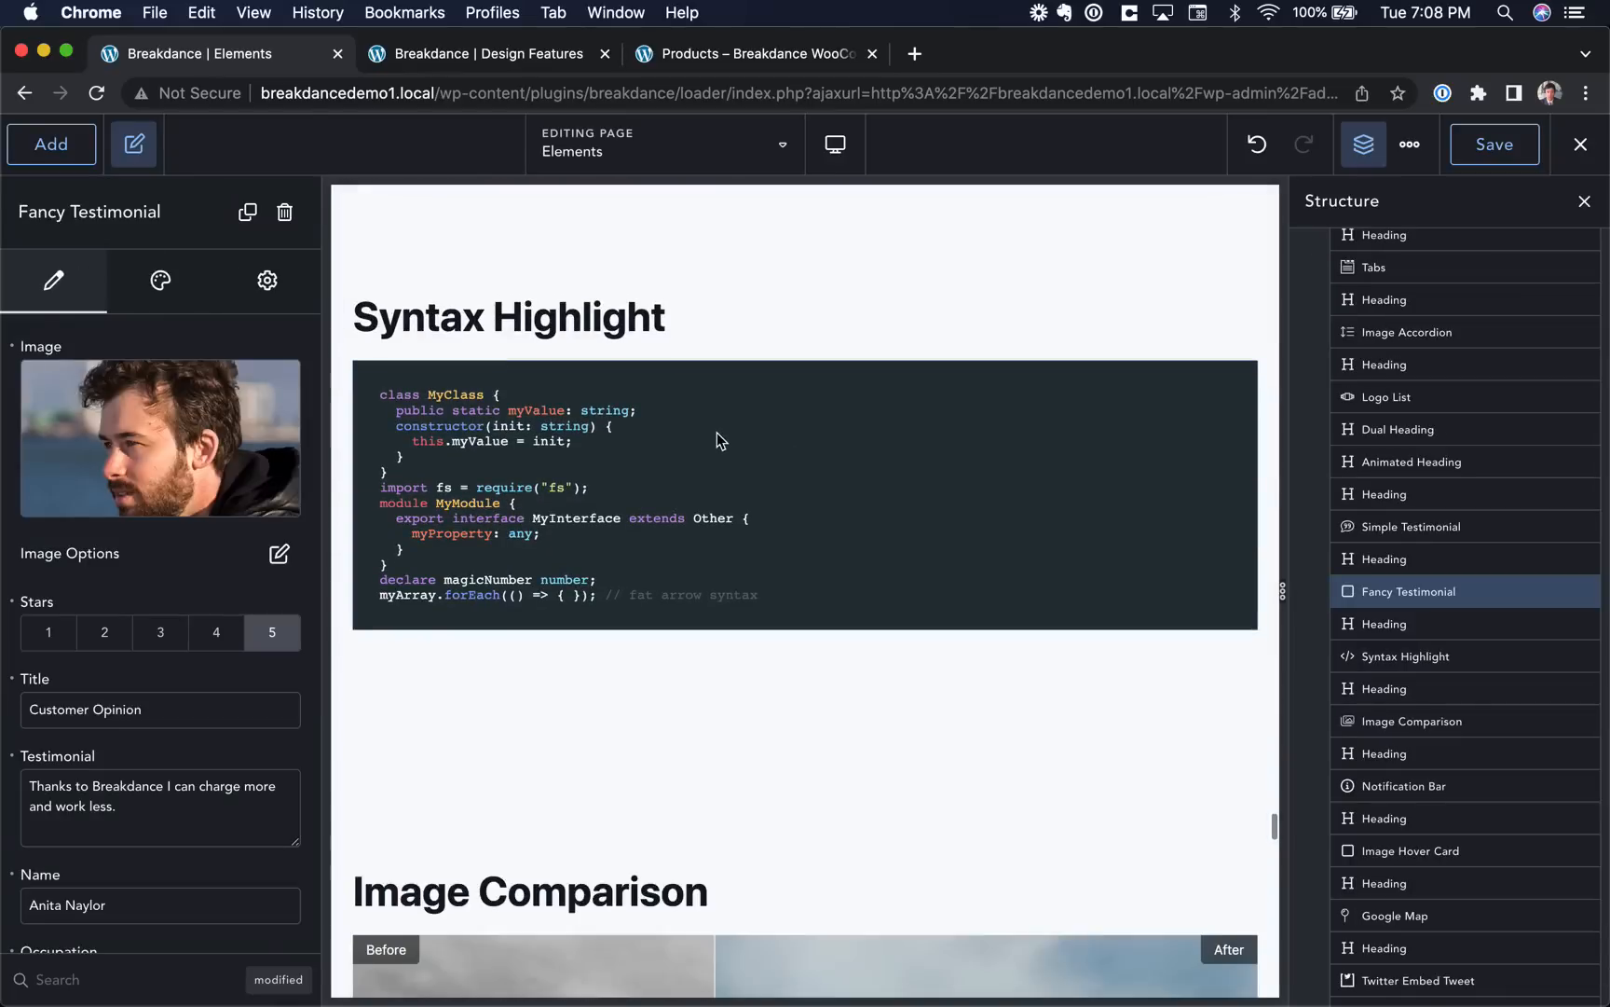
Try the Tip type on the Notification Bar element and set its type to Warning.
{"action": "scroll", "coordinate": [718, 432], "scroll_direction": "down", "scroll_amount": 6}
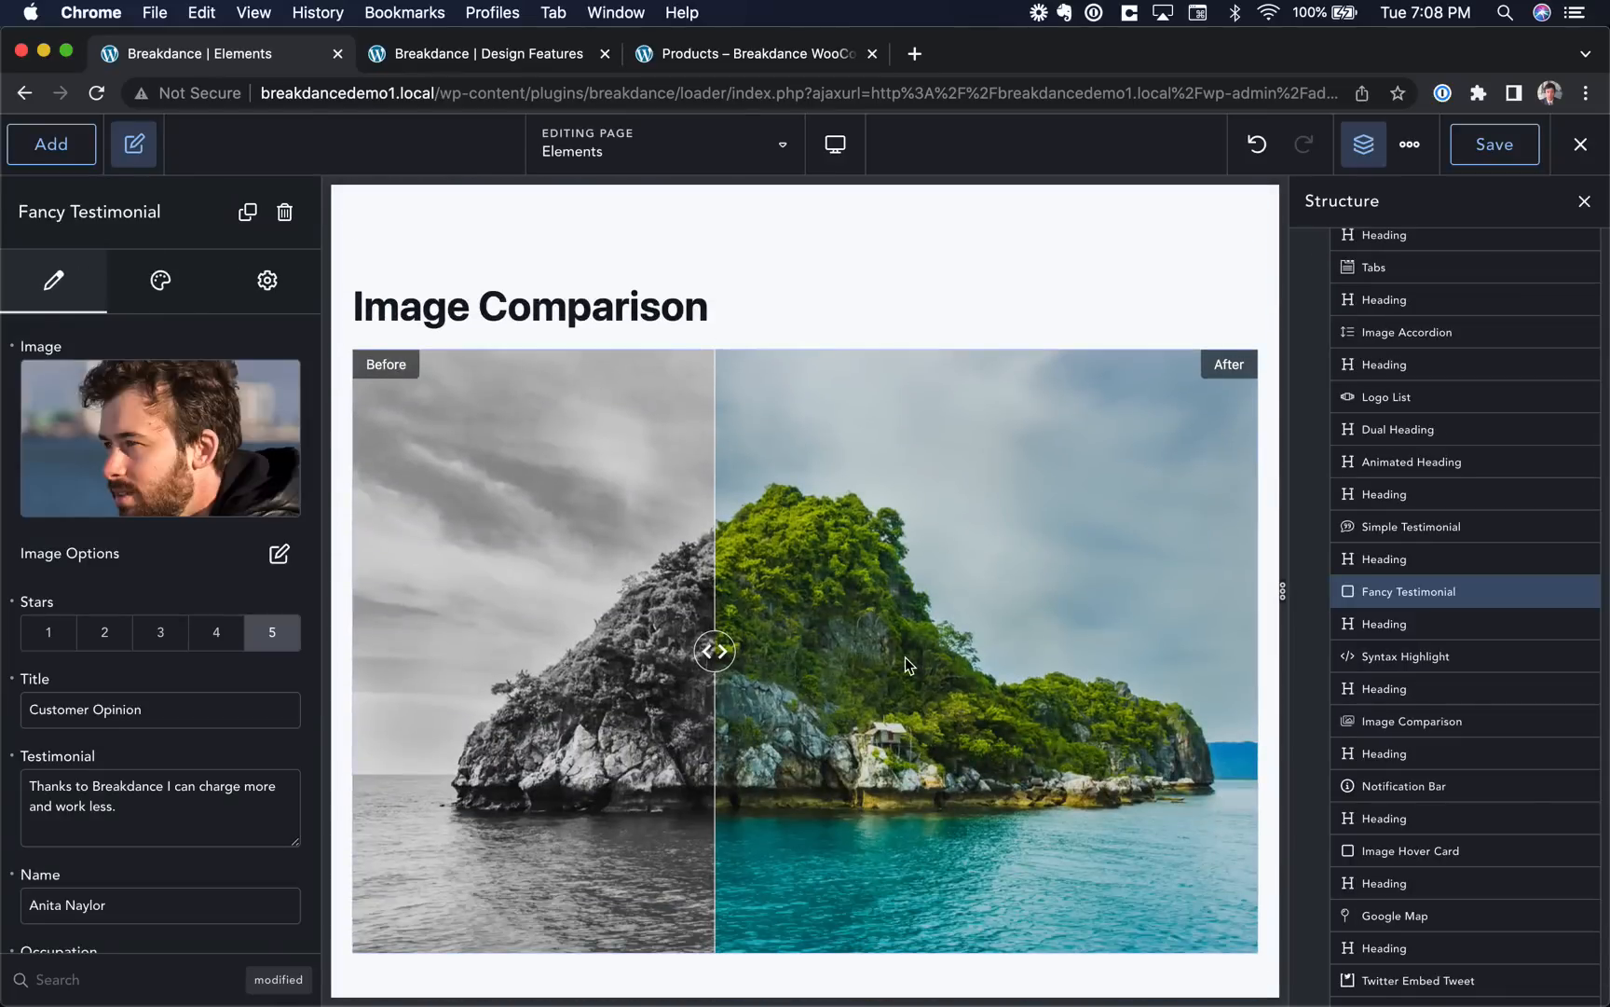
{"action": "scroll", "coordinate": [905, 657], "scroll_direction": "down", "scroll_amount": 9}
{"action": "left_click", "coordinate": [356, 374]}
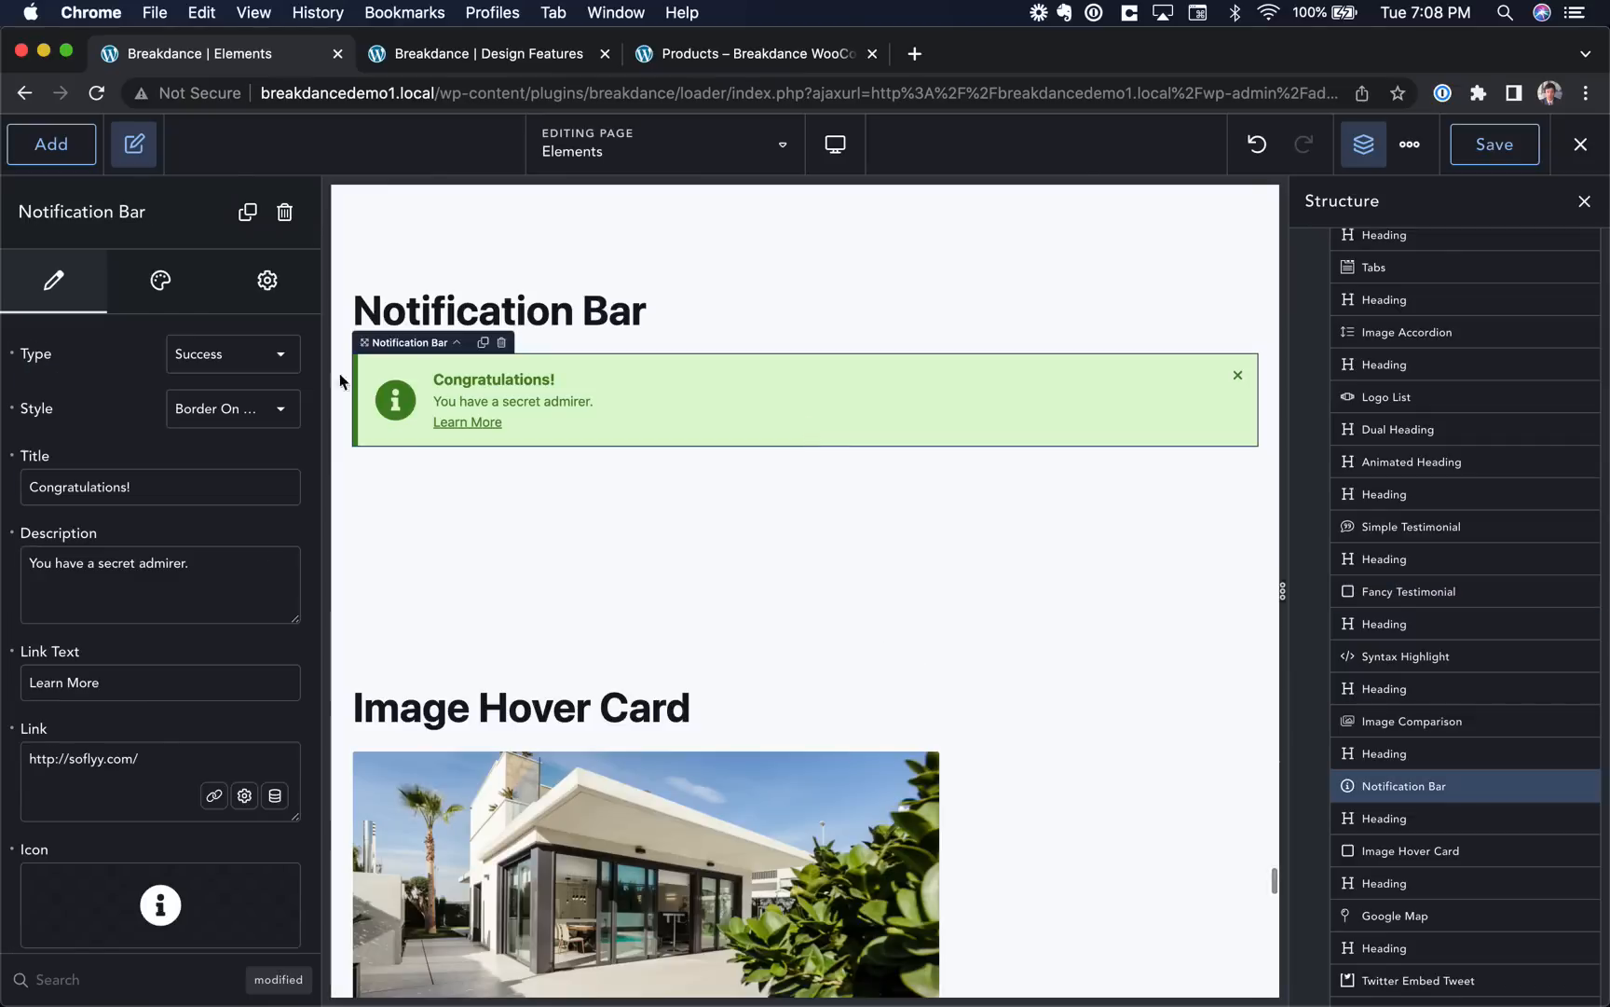
{"action": "left_click", "coordinate": [217, 361]}
{"action": "left_click", "coordinate": [197, 410]}
{"action": "left_click", "coordinate": [227, 360]}
{"action": "left_click", "coordinate": [229, 361]}
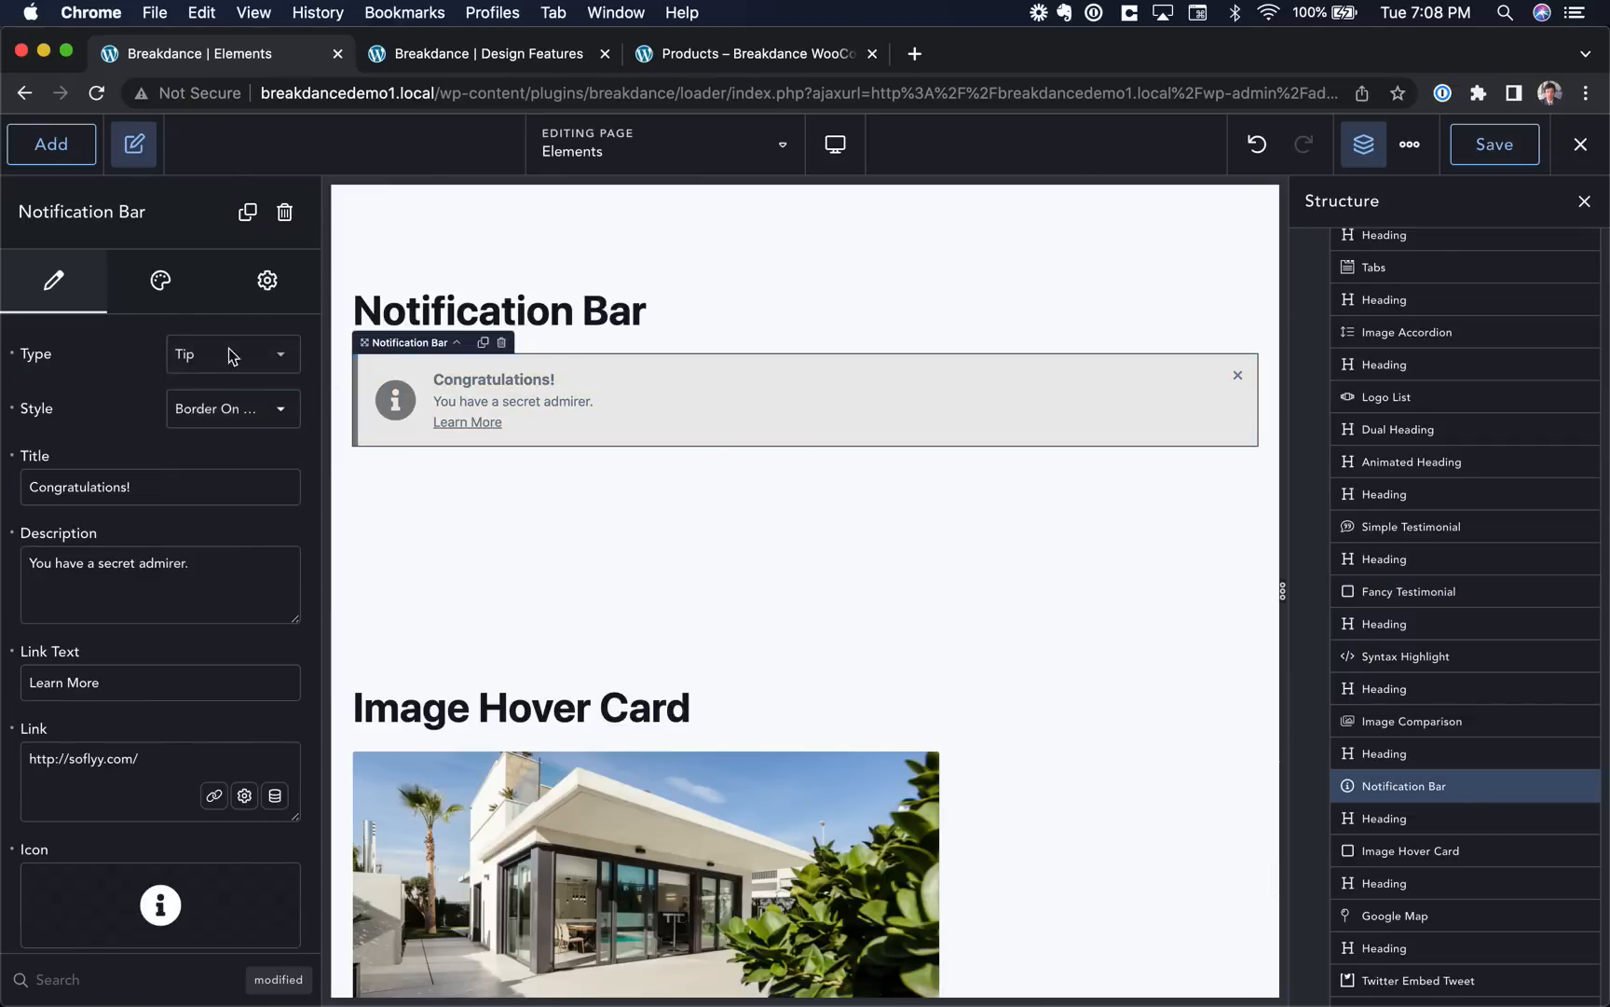
{"action": "left_click", "coordinate": [229, 357]}
{"action": "left_click", "coordinate": [234, 504]}
Clear the Notification Bar's link and turn off its close button.
{"action": "scroll", "coordinate": [485, 334], "scroll_direction": "down", "scroll_amount": 3}
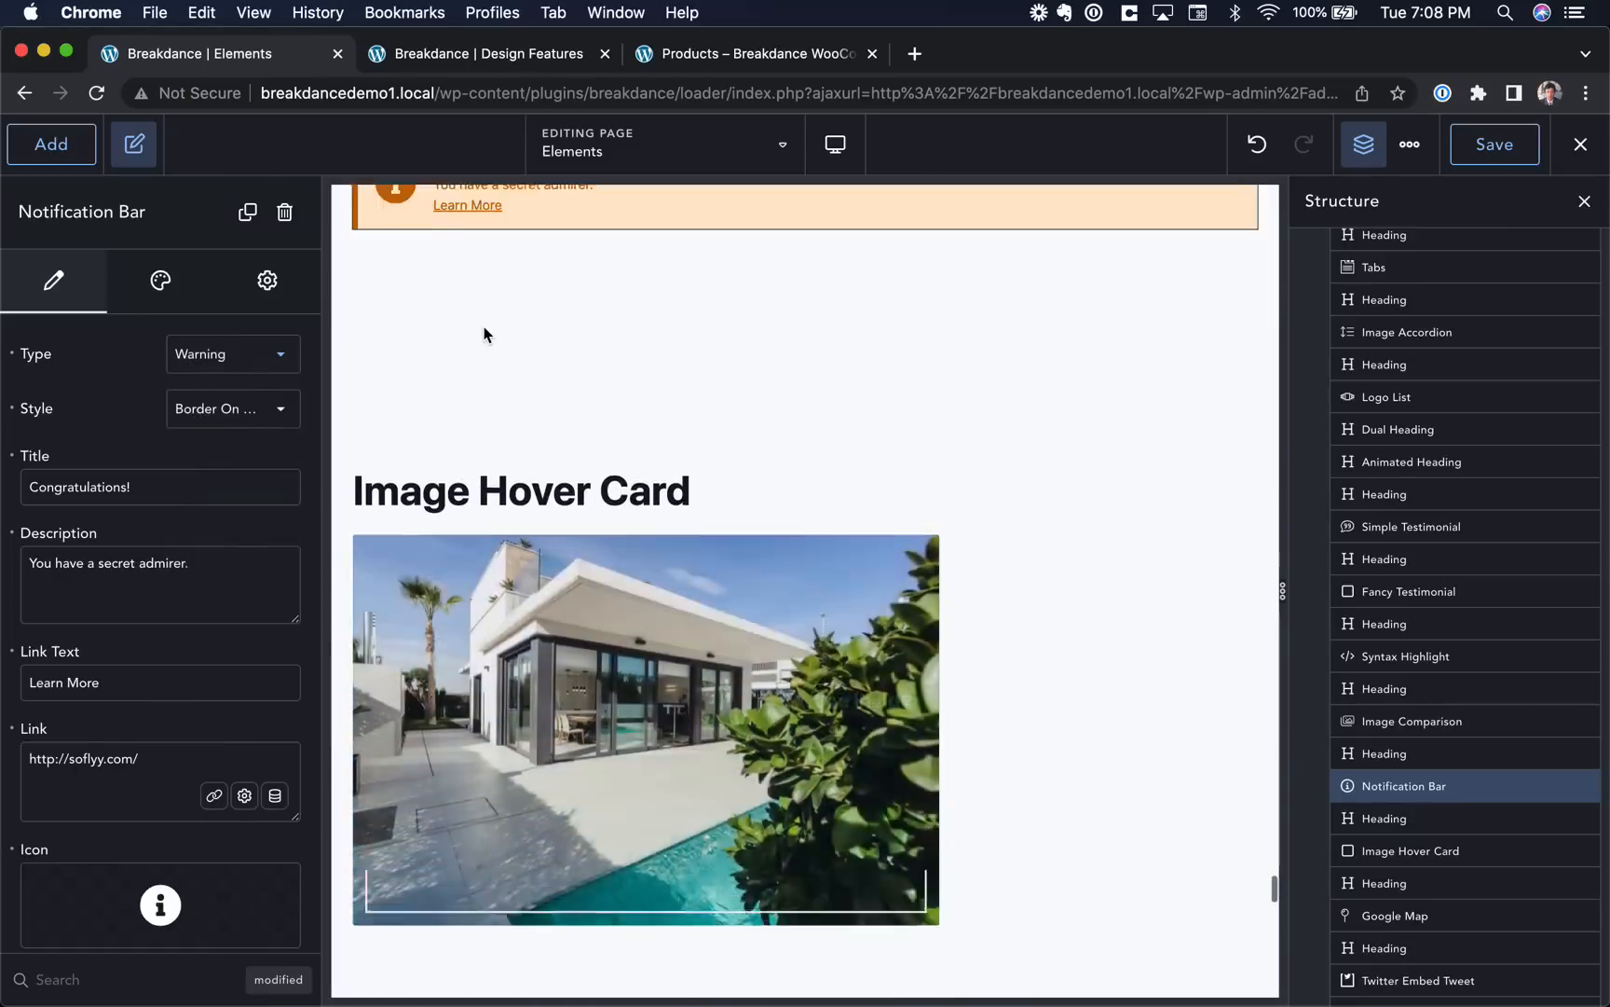
{"action": "scroll", "coordinate": [484, 333], "scroll_direction": "up", "scroll_amount": 3}
{"action": "scroll", "coordinate": [118, 662], "scroll_direction": "down", "scroll_amount": 2}
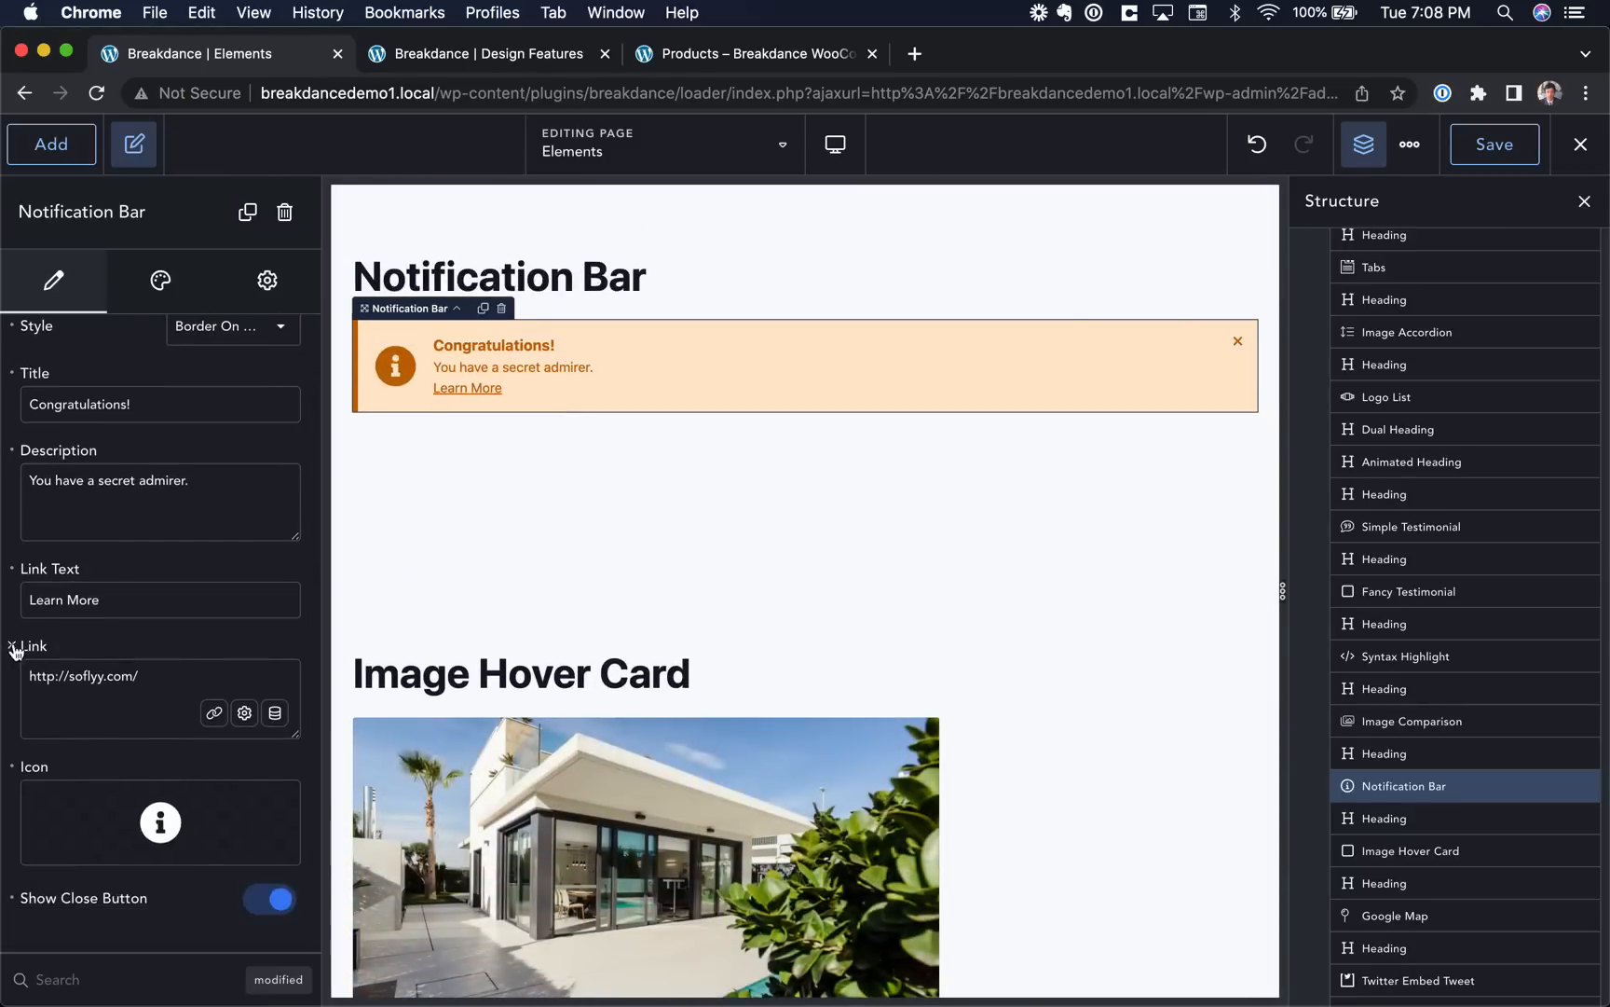
{"action": "left_click", "coordinate": [270, 898]}
Select the Code Block element below the Twitter embed, view its PHP code in the expanded editor and close the editor.
{"action": "scroll", "coordinate": [797, 532], "scroll_direction": "down", "scroll_amount": 5}
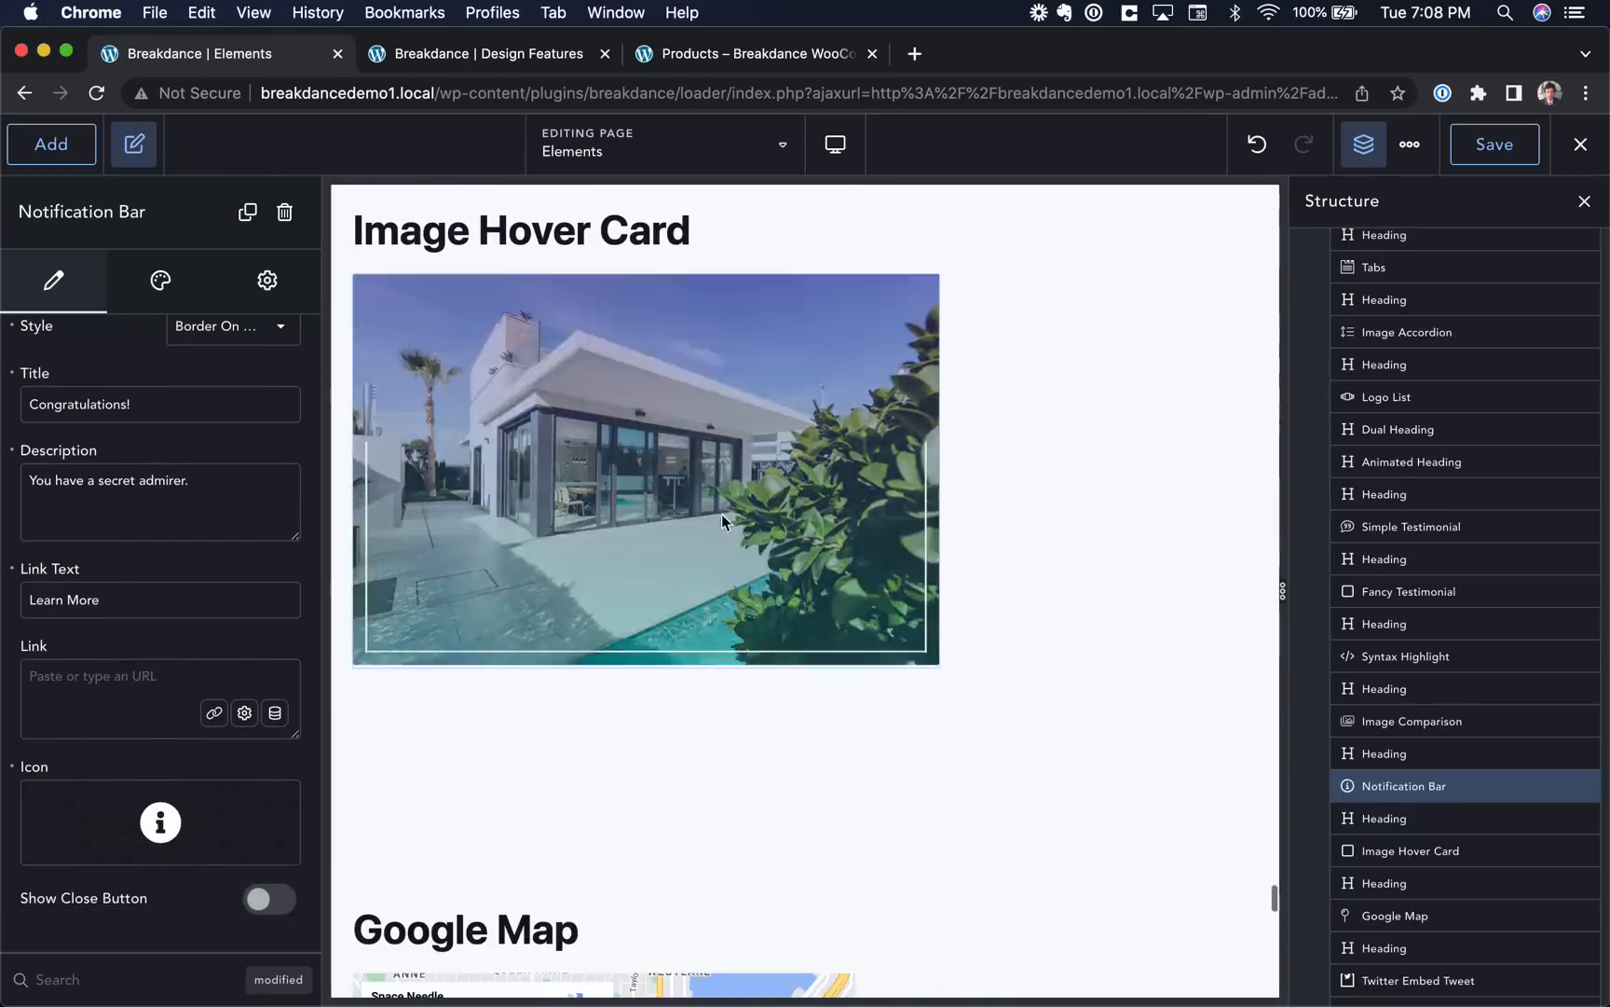
{"action": "scroll", "coordinate": [706, 463], "scroll_direction": "down", "scroll_amount": 10}
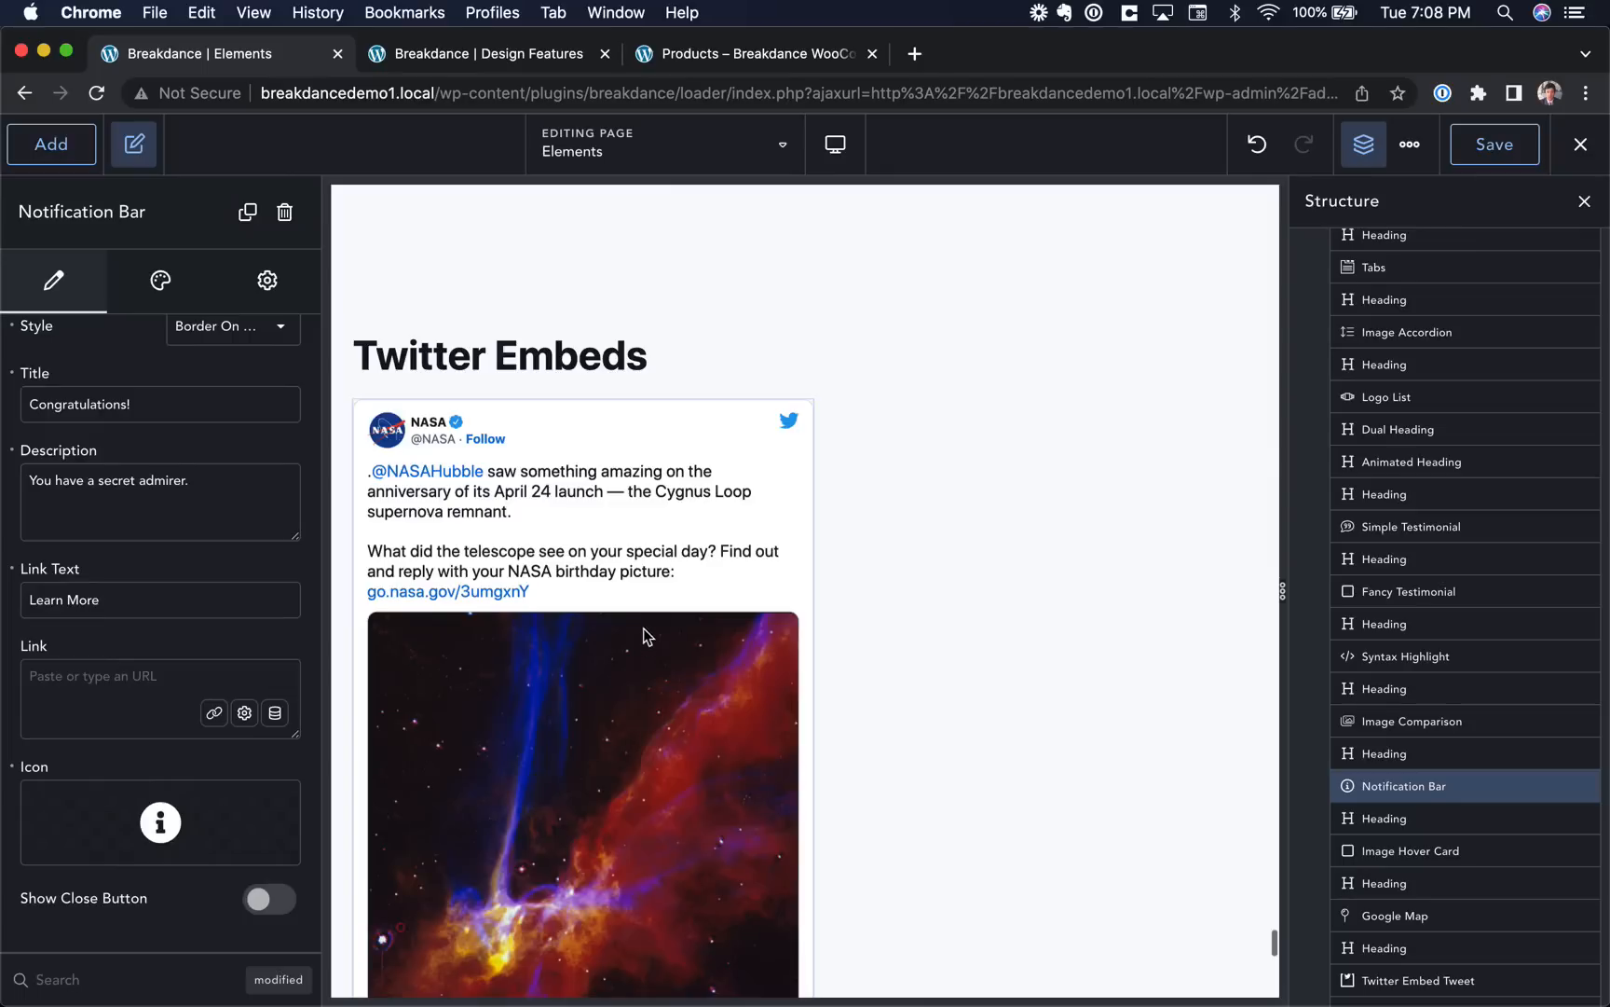
{"action": "scroll", "coordinate": [739, 271], "scroll_direction": "down", "scroll_amount": 12}
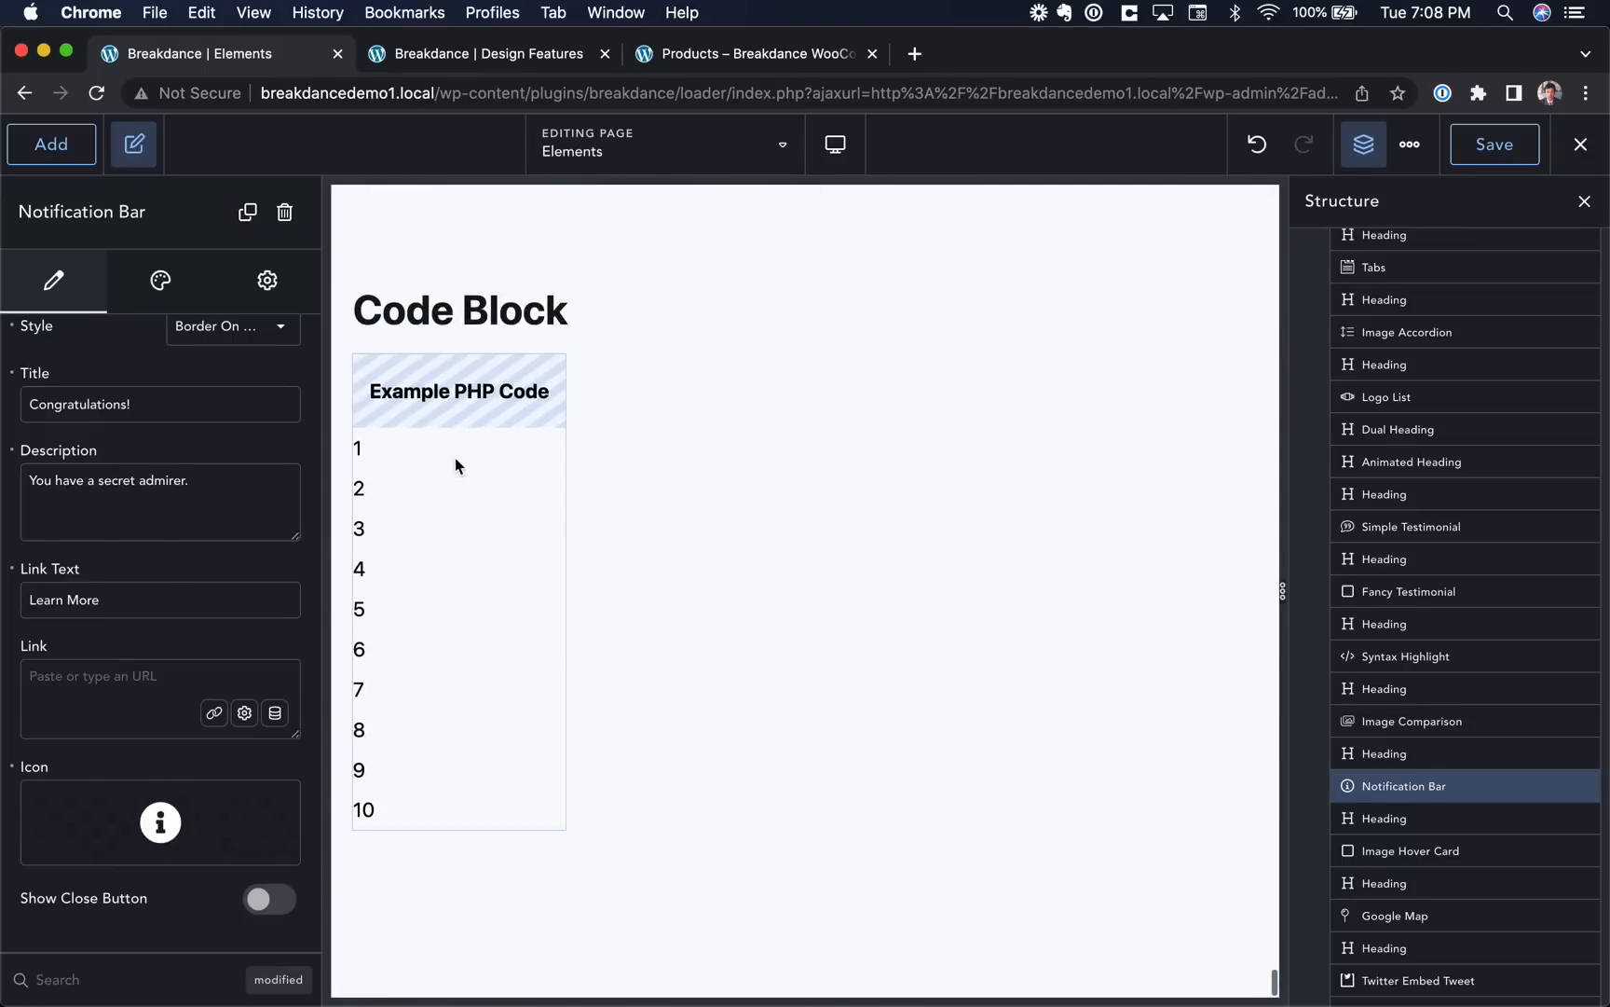
{"action": "left_click", "coordinate": [454, 463]}
{"action": "left_click", "coordinate": [282, 389]}
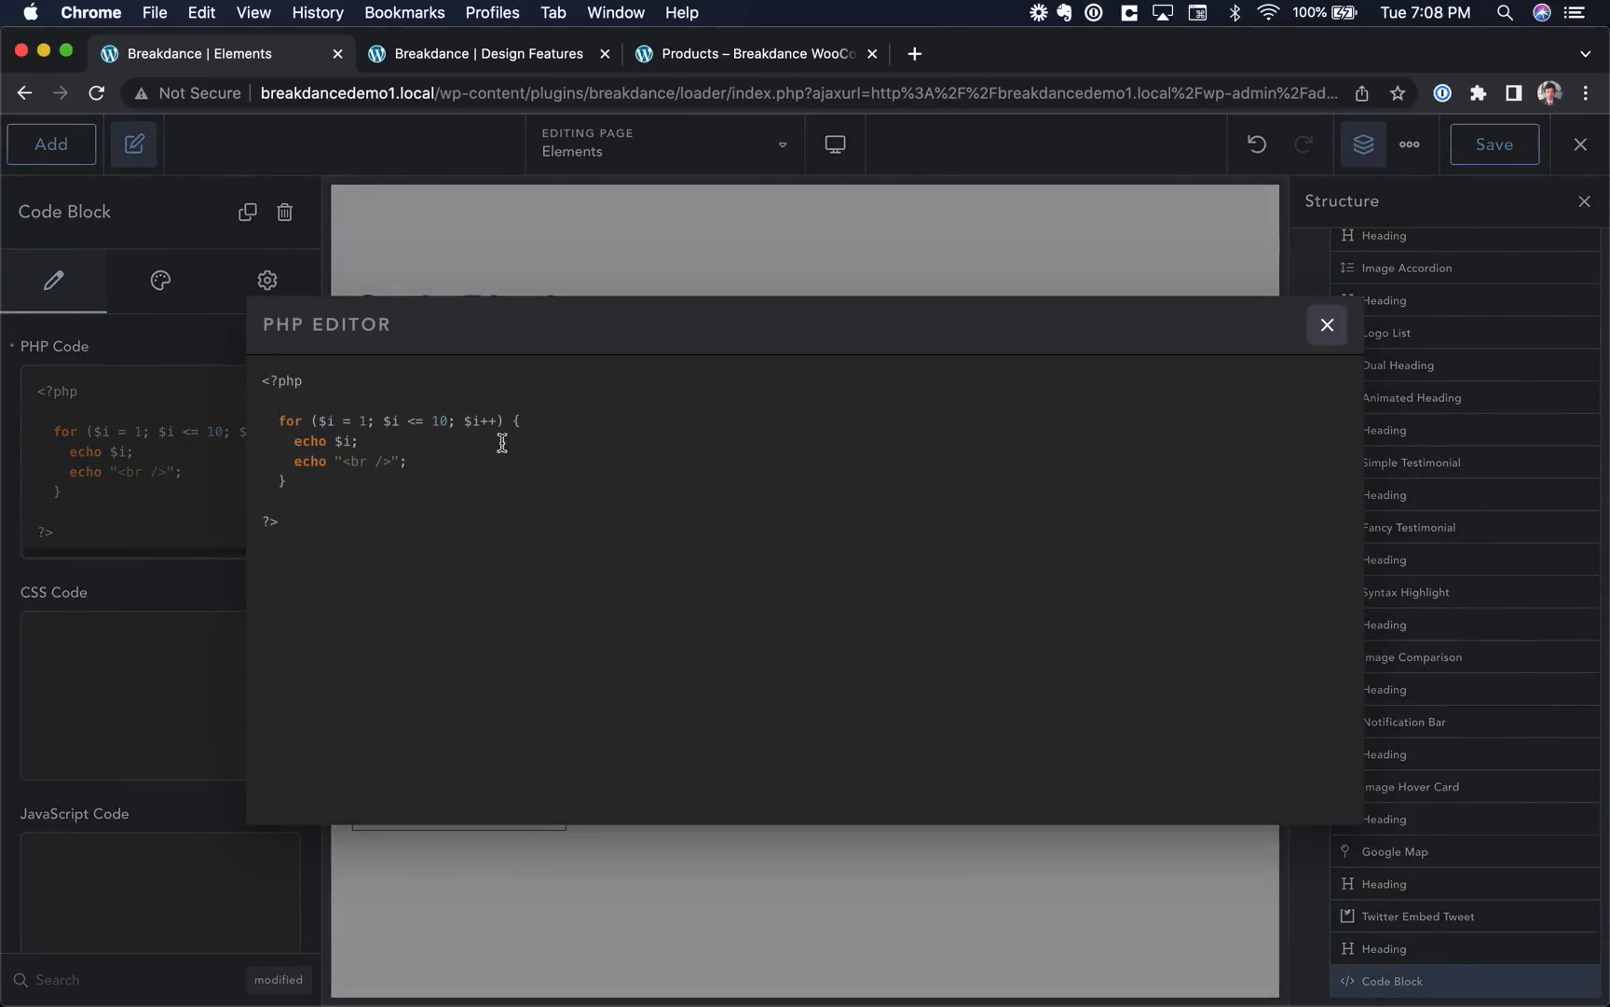
{"action": "left_click", "coordinate": [1328, 327]}
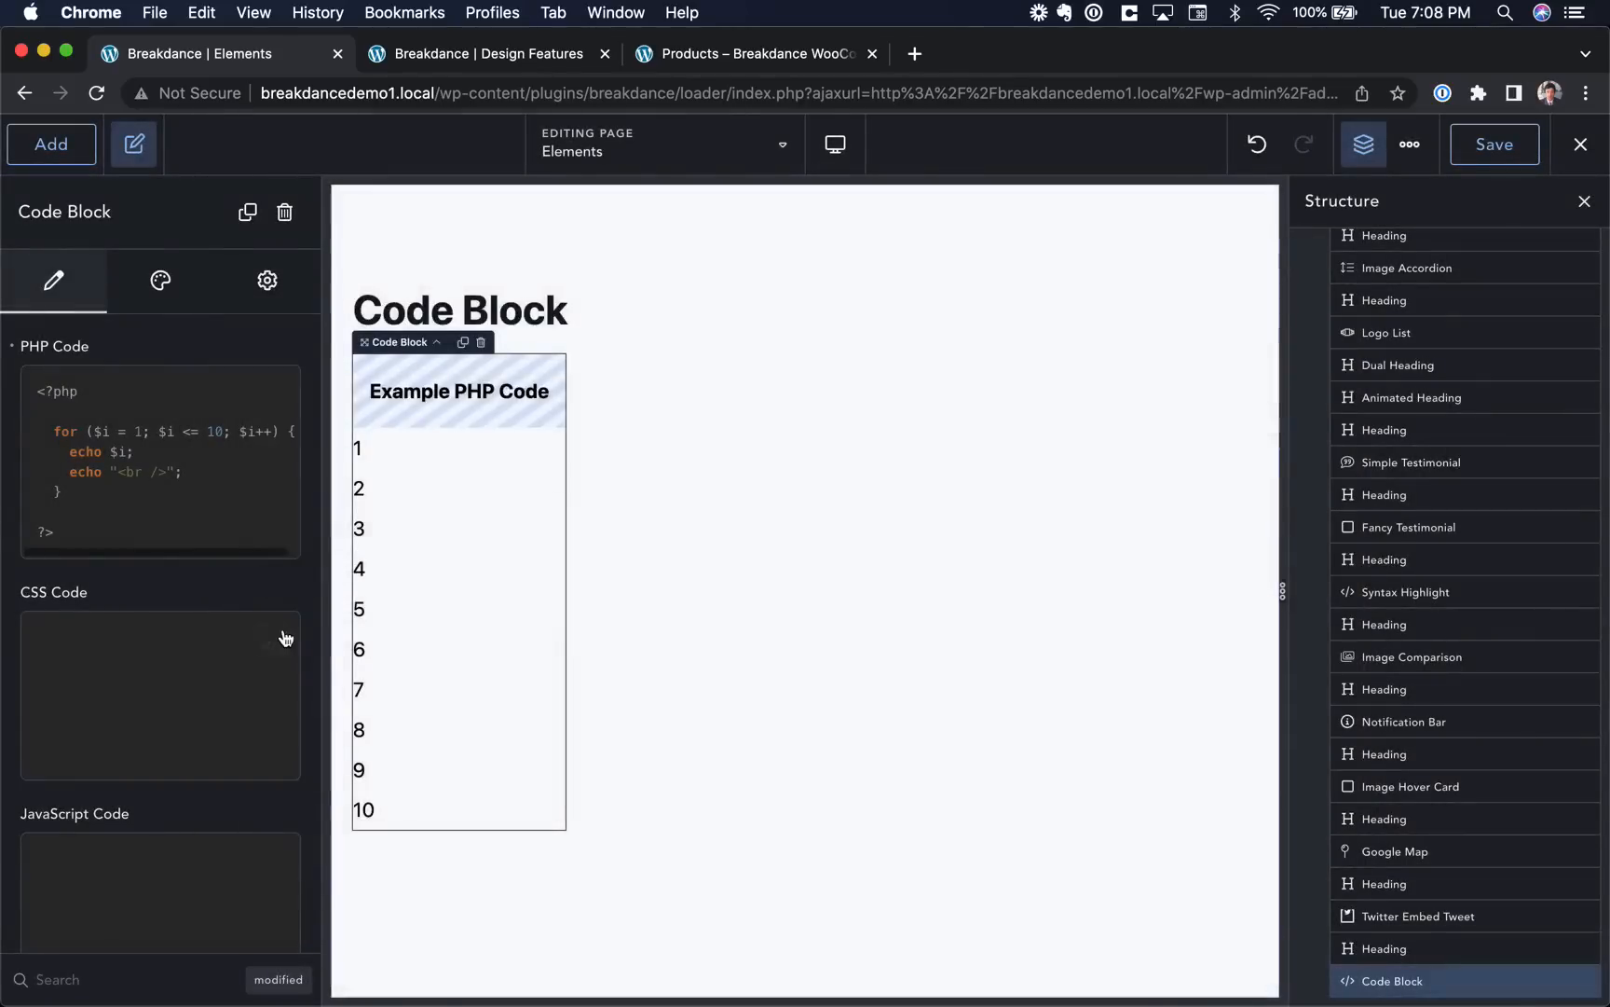
Examine the Code Block's CSS and JavaScript code fields and its remaining options.
{"action": "left_click", "coordinate": [282, 636]}
{"action": "key", "text": "Escape"}
{"action": "scroll", "coordinate": [131, 660], "scroll_direction": "down", "scroll_amount": 3}
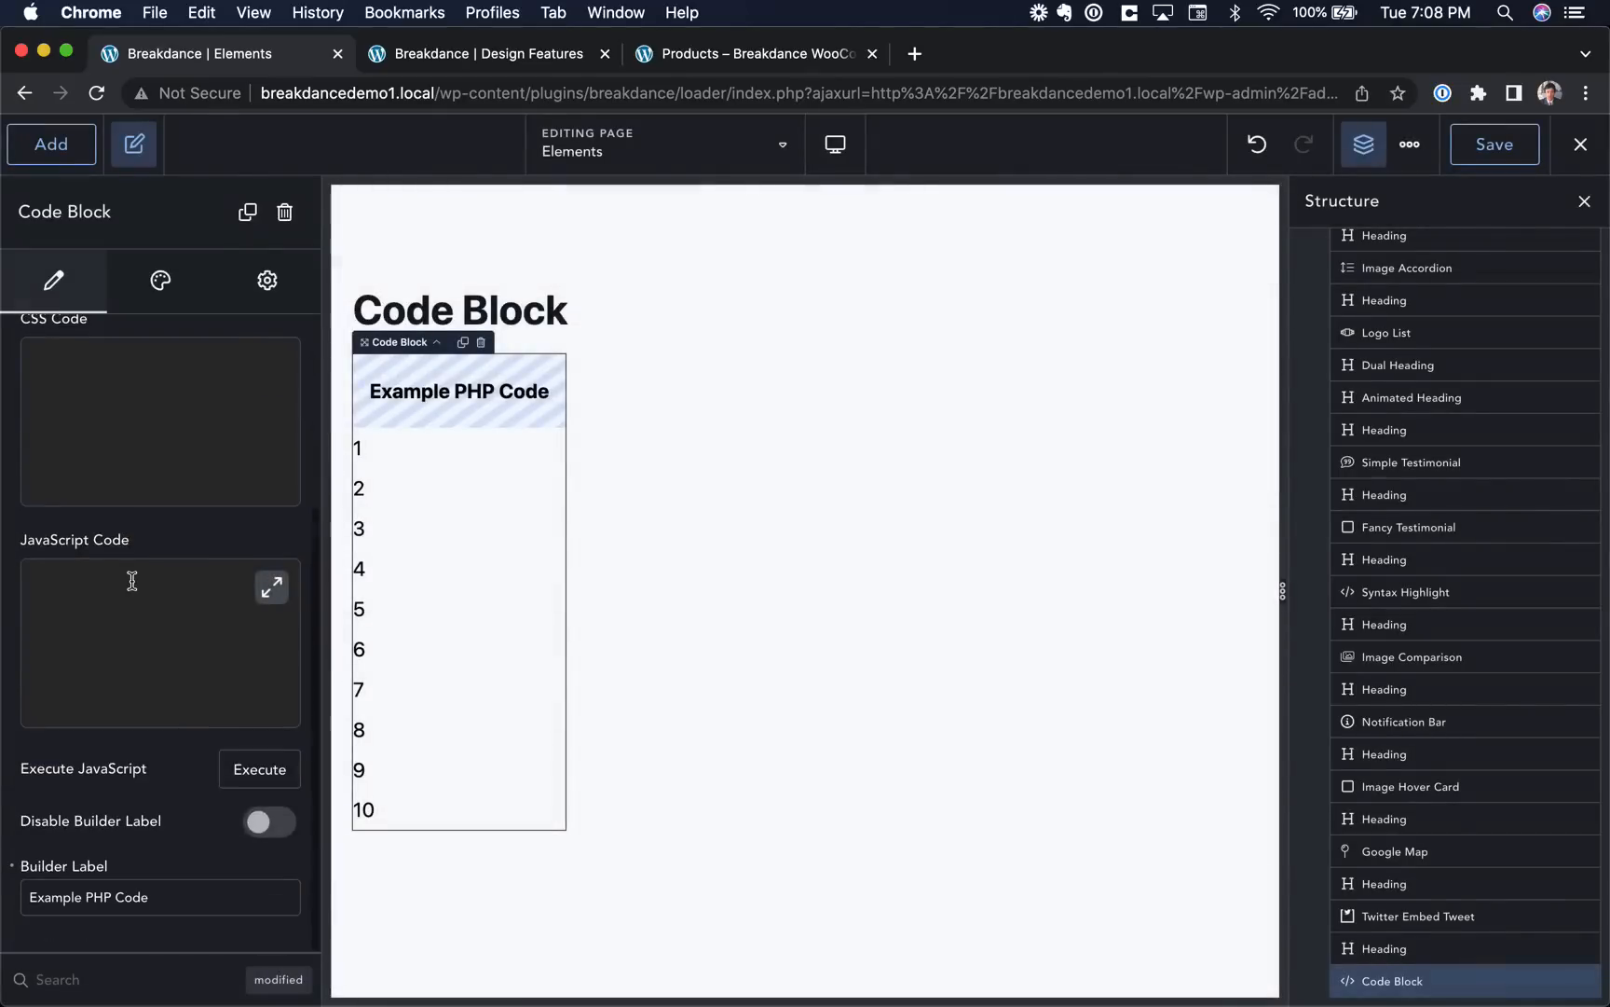
{"action": "scroll", "coordinate": [143, 504], "scroll_direction": "up", "scroll_amount": 3}
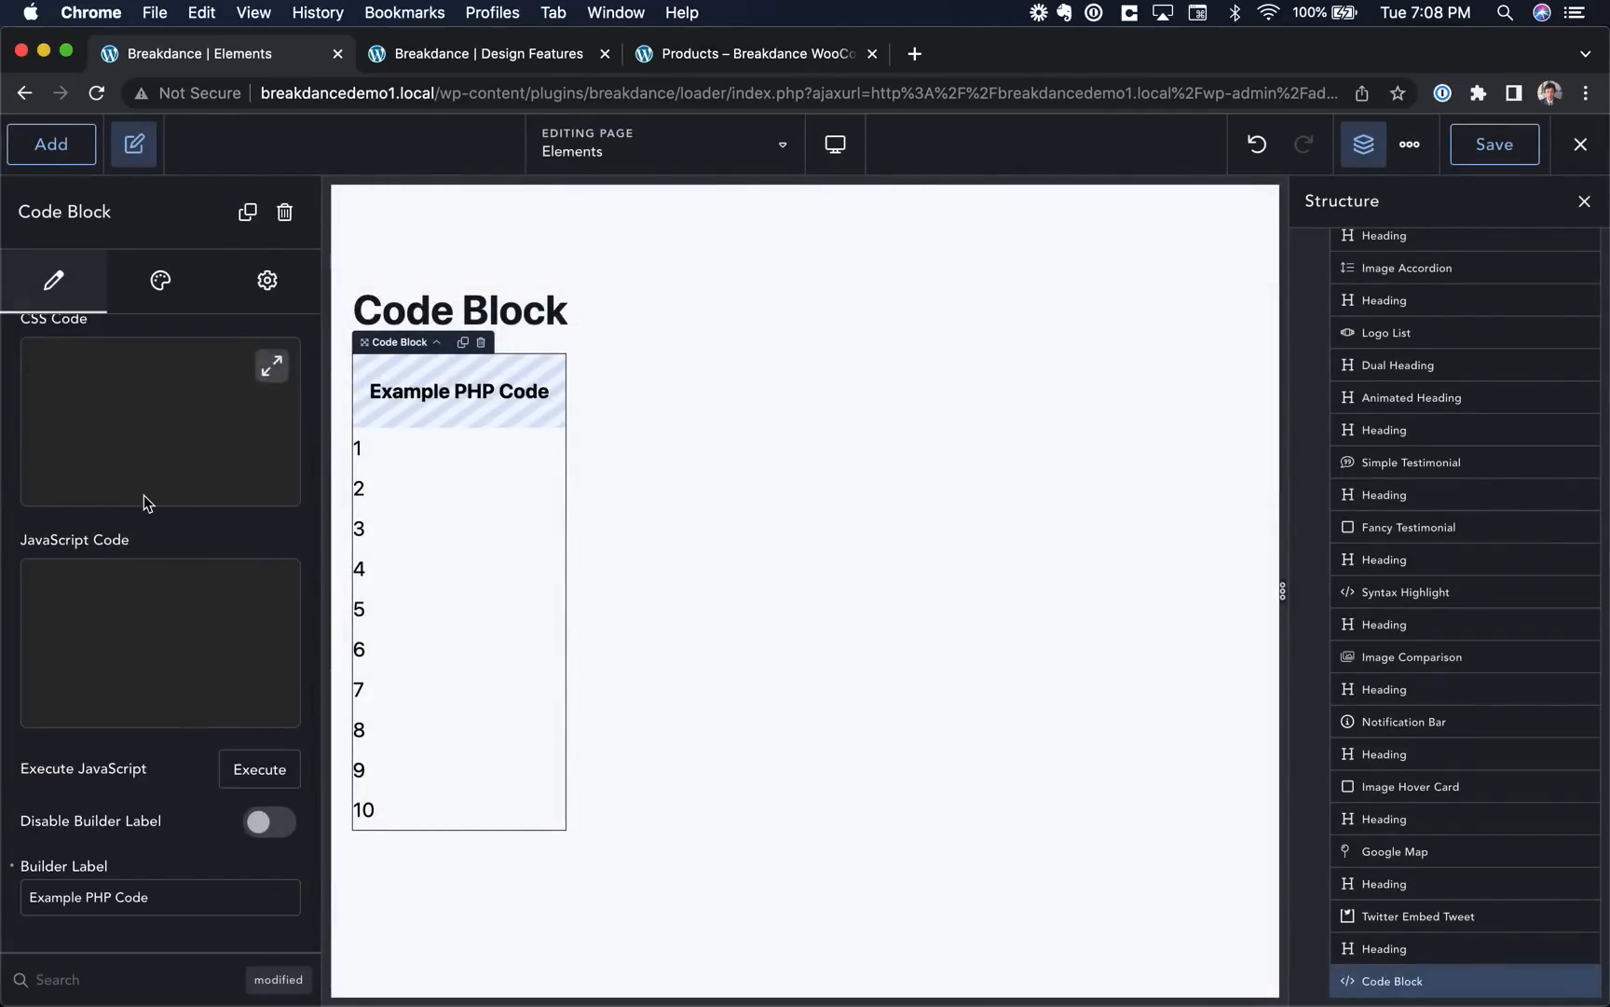
{"action": "left_click", "coordinate": [77, 665]}
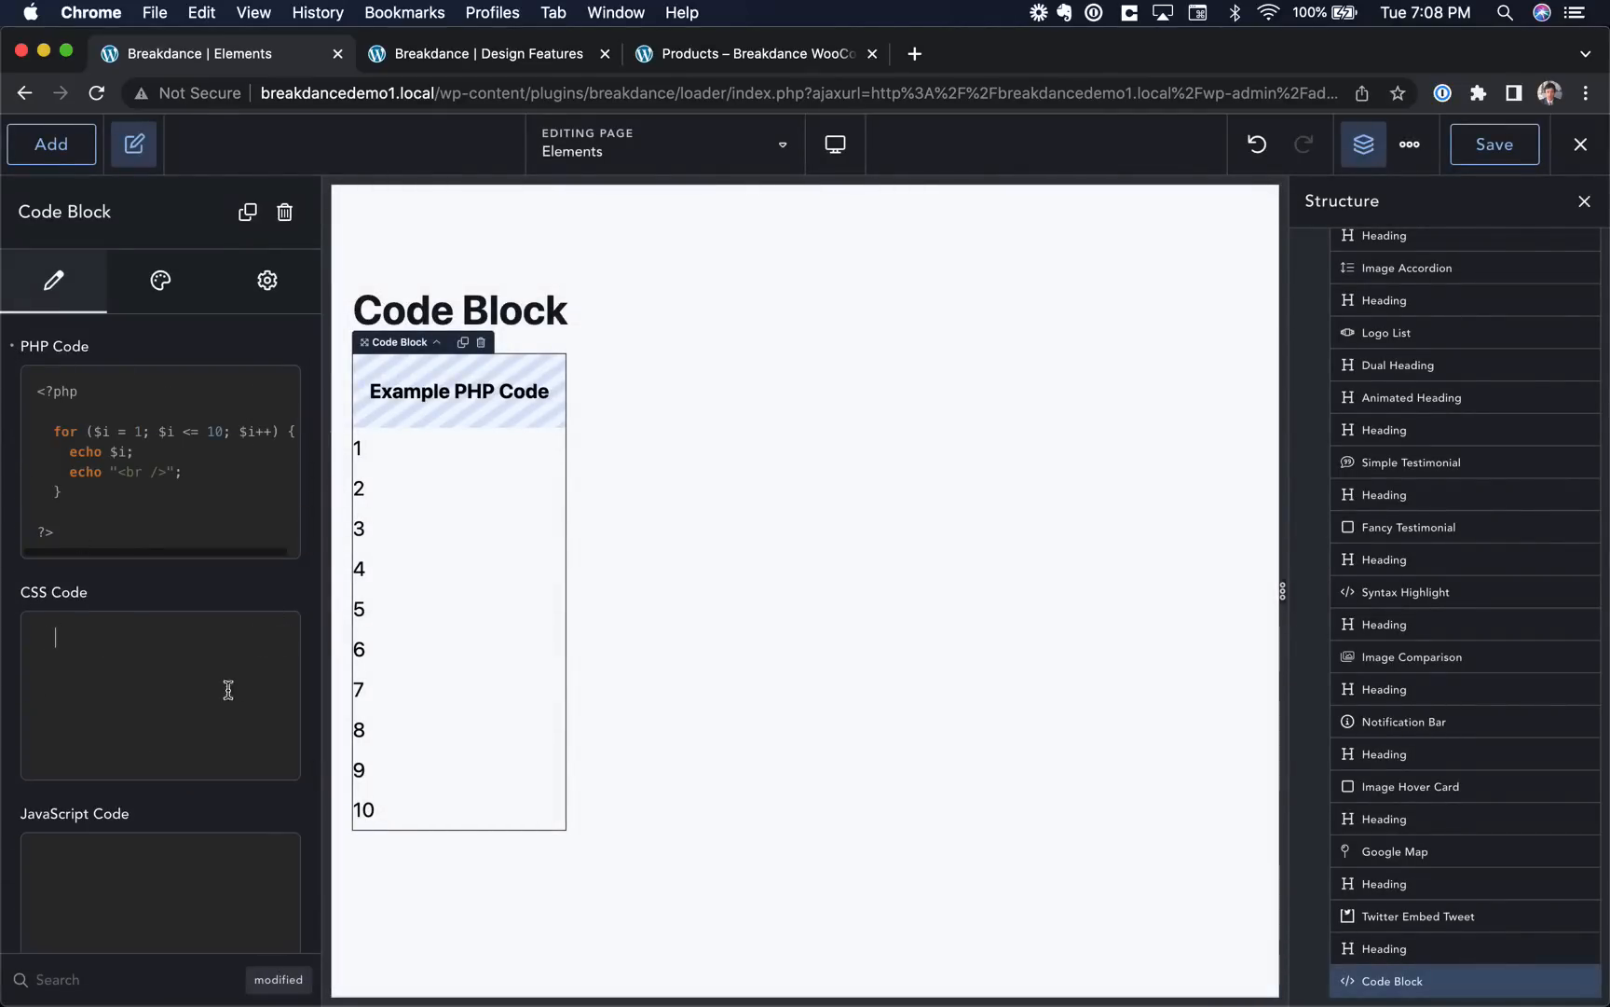
{"action": "scroll", "coordinate": [101, 719], "scroll_direction": "down", "scroll_amount": 3}
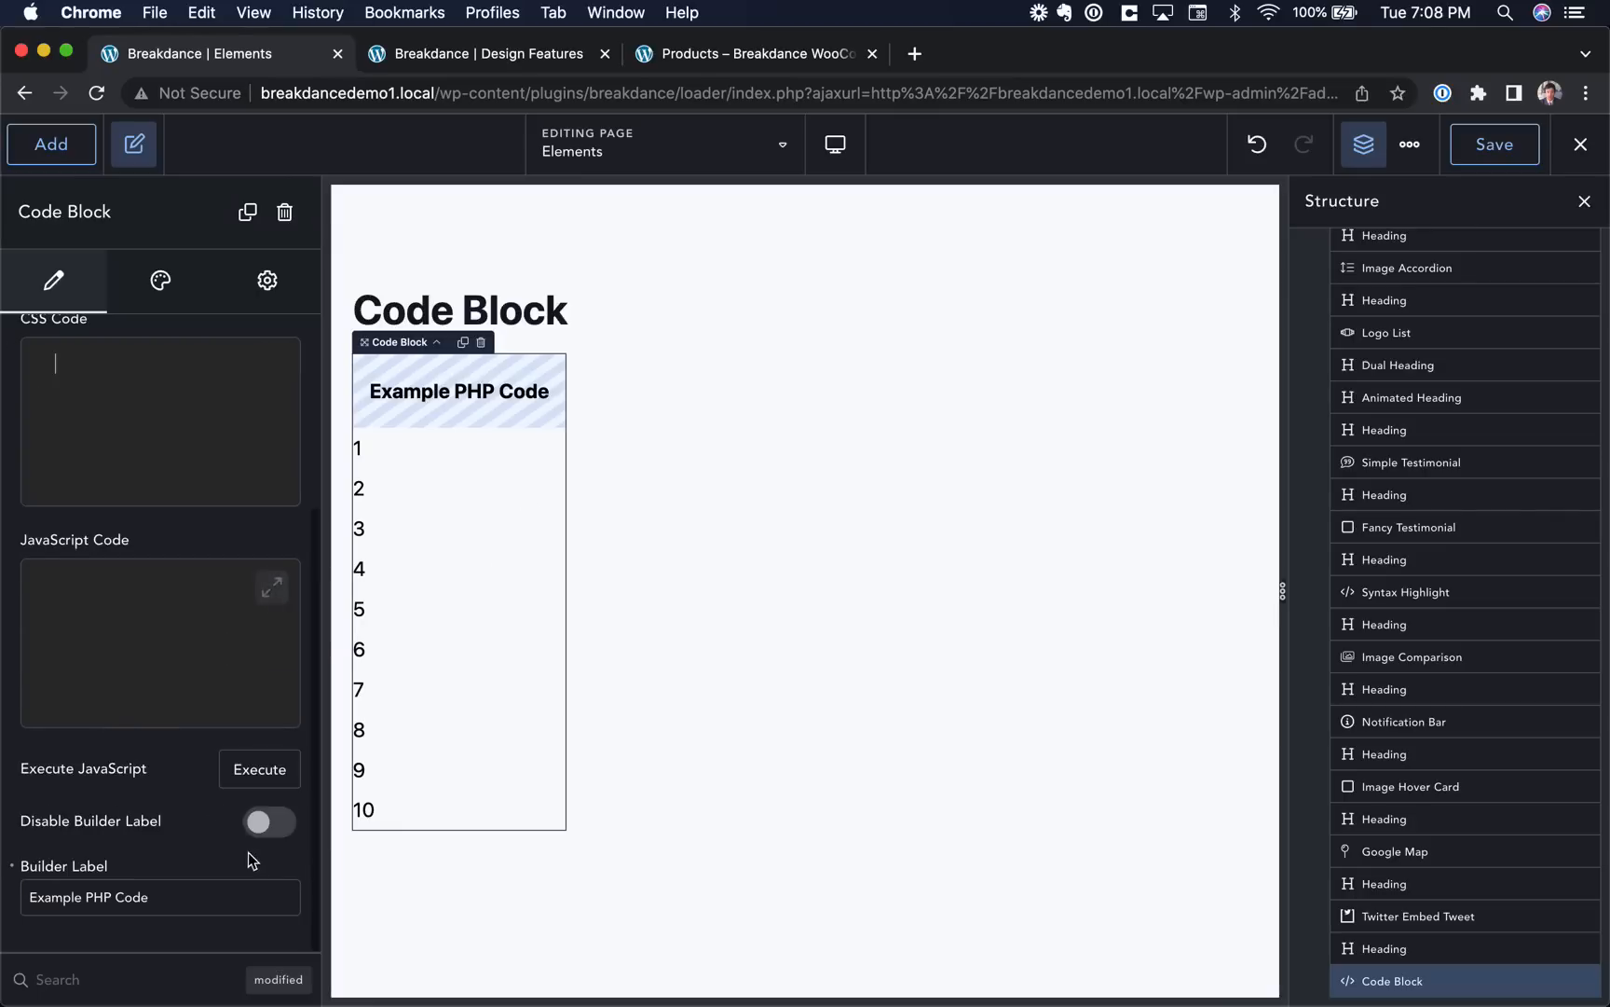
Try the Code Block's Disable Builder Label option on and off.
{"action": "triple_click", "coordinate": [89, 898]}
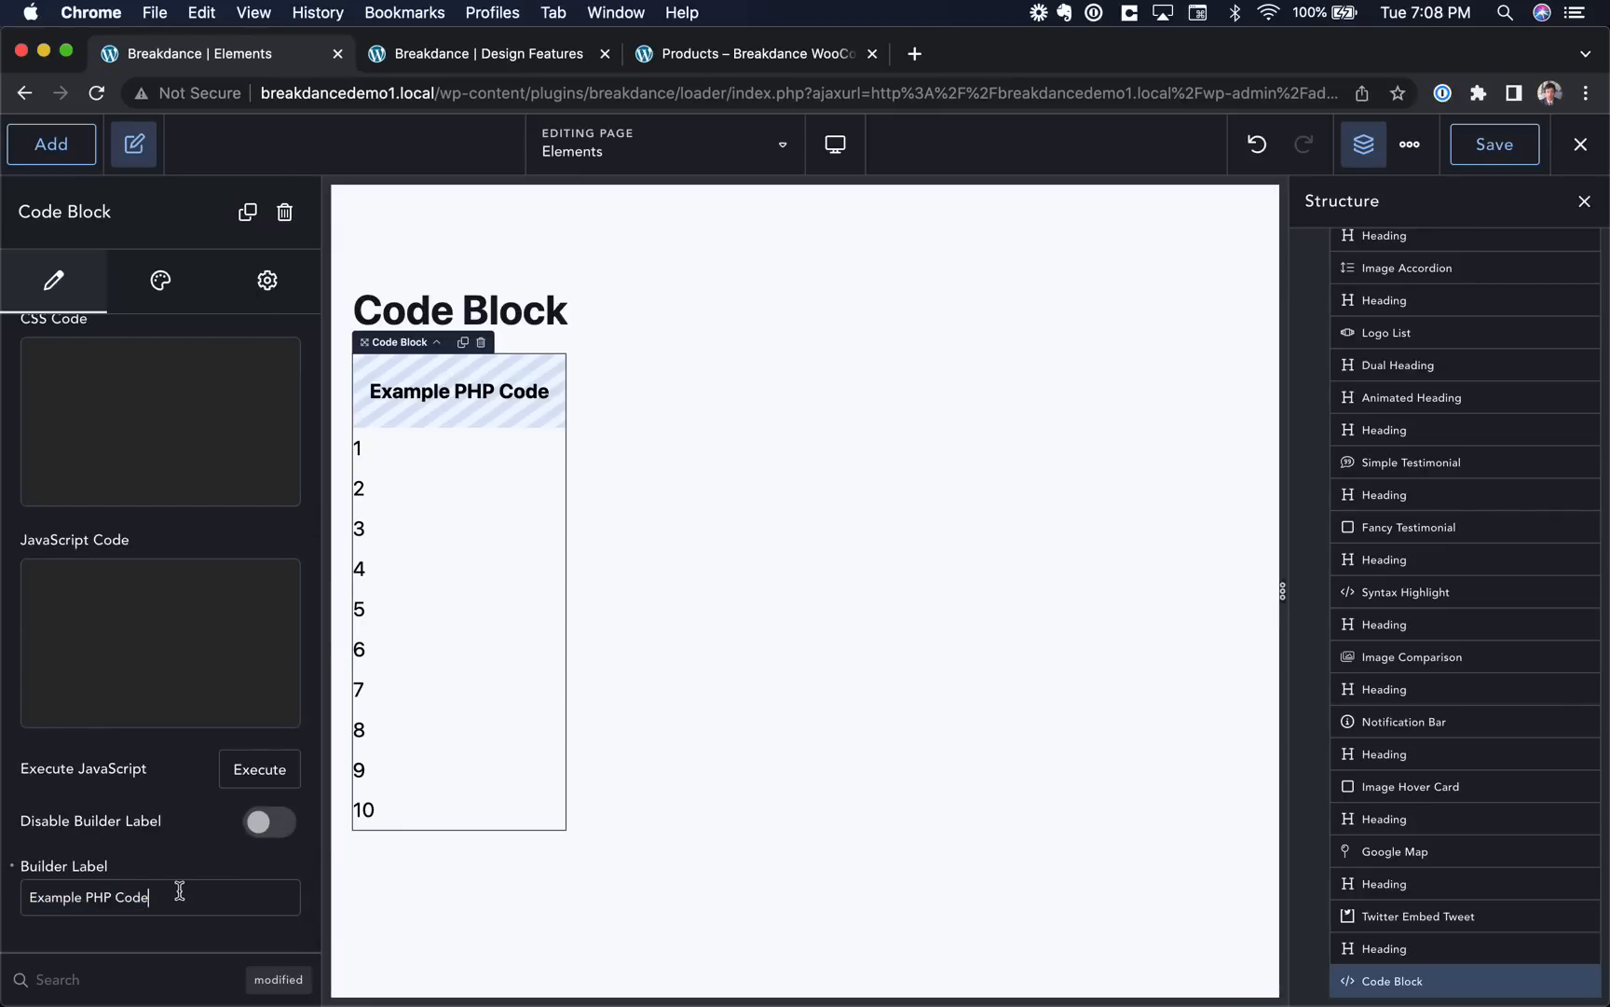
{"action": "left_click", "coordinate": [269, 820]}
{"action": "left_click", "coordinate": [260, 898]}
Switch to the Design Features page and expand the settings of the Shape Dividers section's divider item.
{"action": "left_click", "coordinate": [494, 54]}
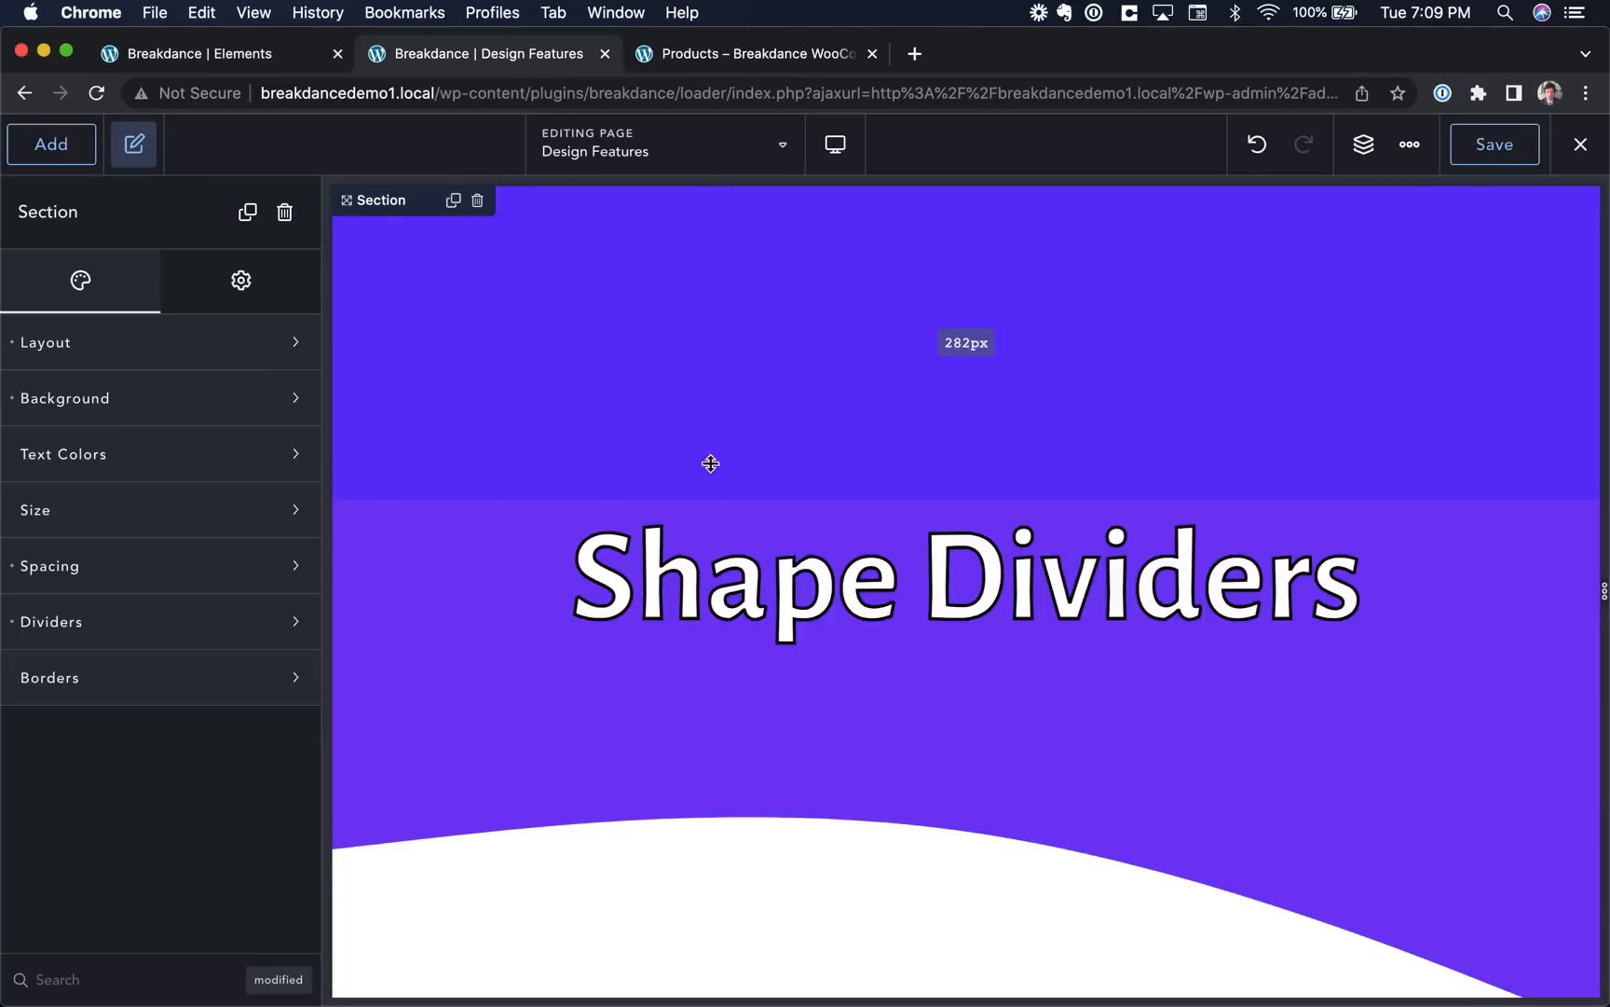
{"action": "scroll", "coordinate": [762, 549], "scroll_direction": "down", "scroll_amount": 5}
{"action": "scroll", "coordinate": [763, 546], "scroll_direction": "up", "scroll_amount": 3}
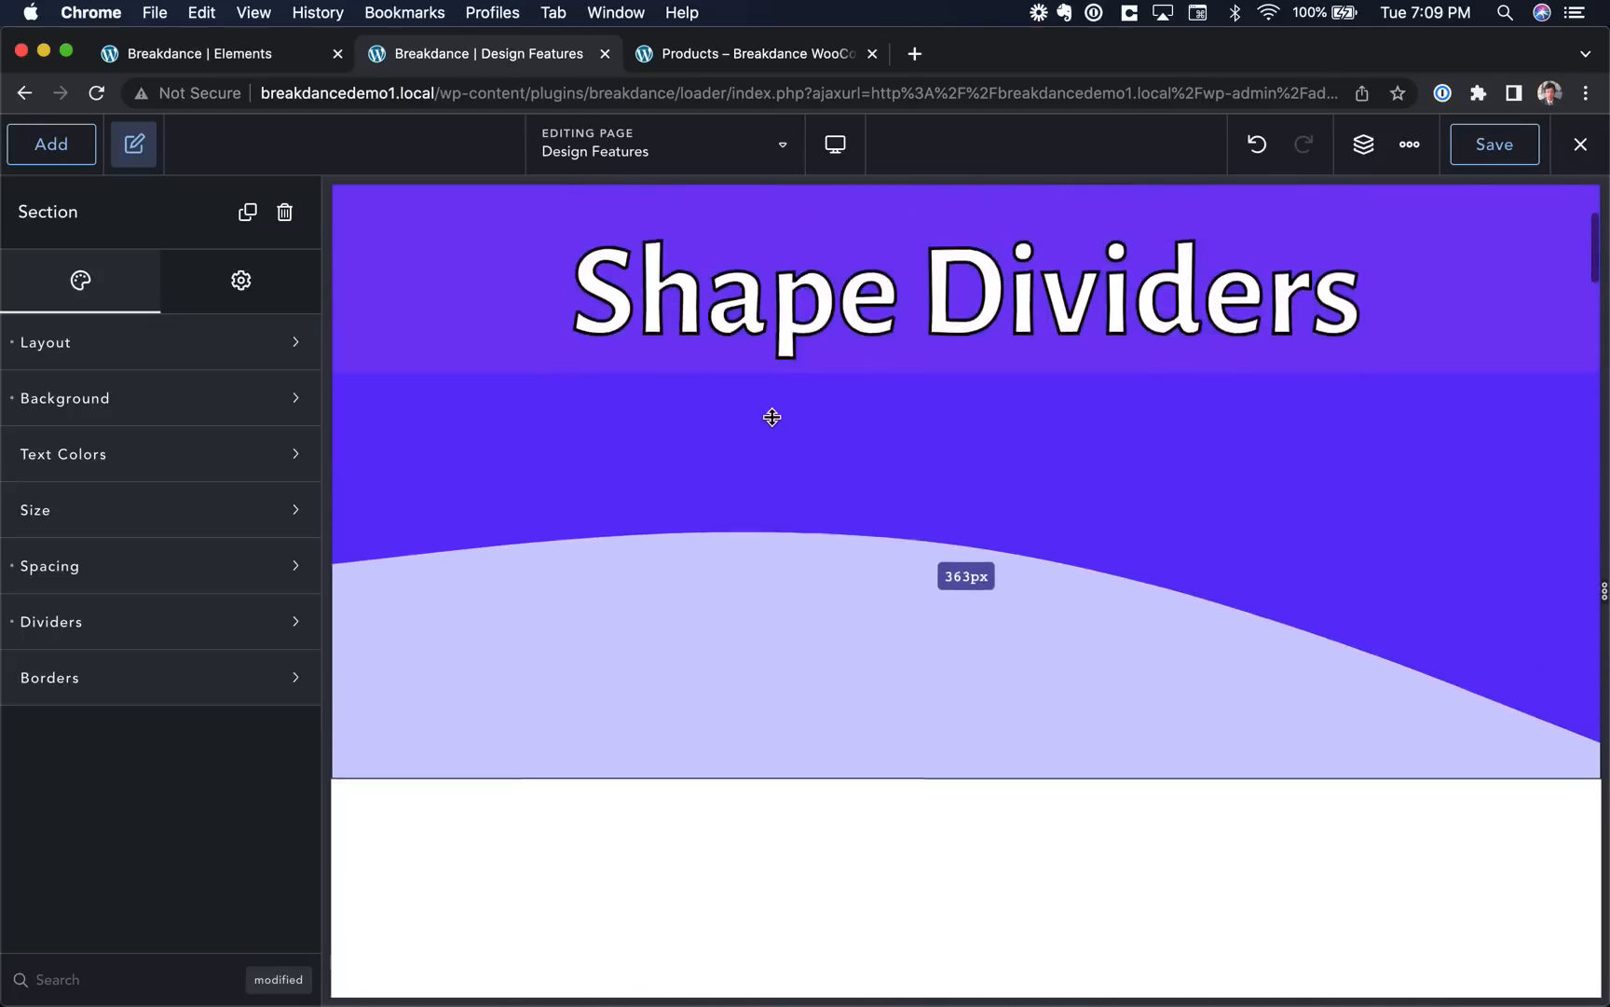
{"action": "scroll", "coordinate": [394, 463], "scroll_direction": "up", "scroll_amount": 2}
{"action": "left_click", "coordinate": [93, 626]}
{"action": "scroll", "coordinate": [500, 632], "scroll_direction": "down", "scroll_amount": 2}
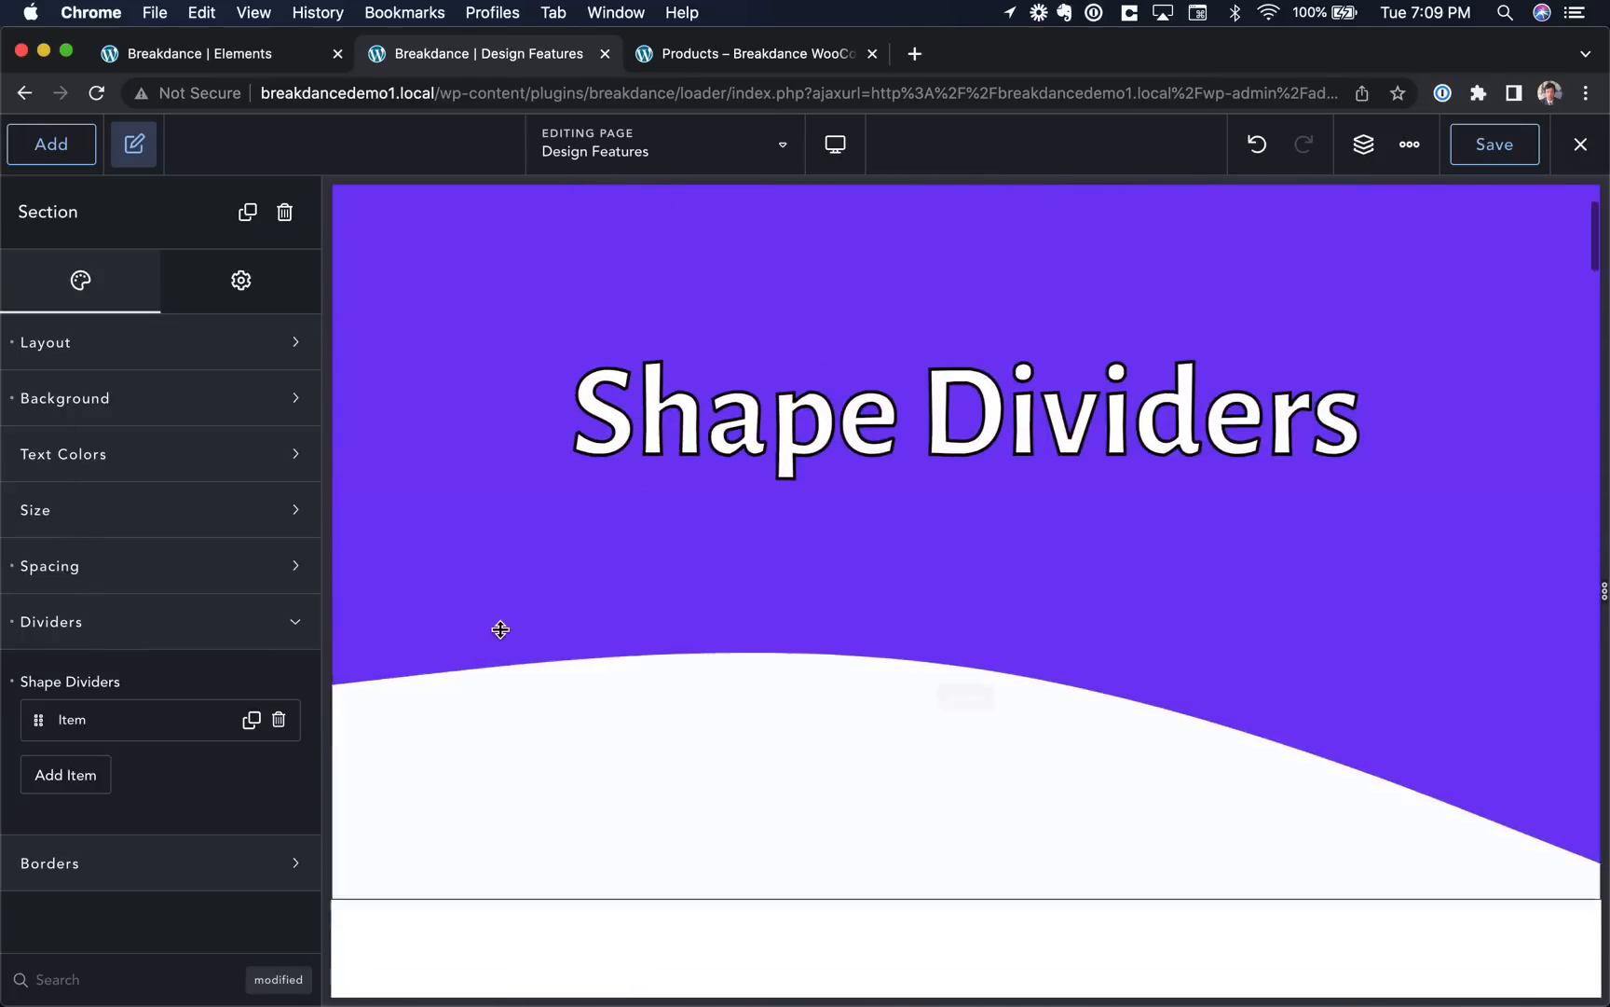
{"action": "left_click", "coordinate": [137, 731]}
{"action": "scroll", "coordinate": [137, 736], "scroll_direction": "down", "scroll_amount": 3}
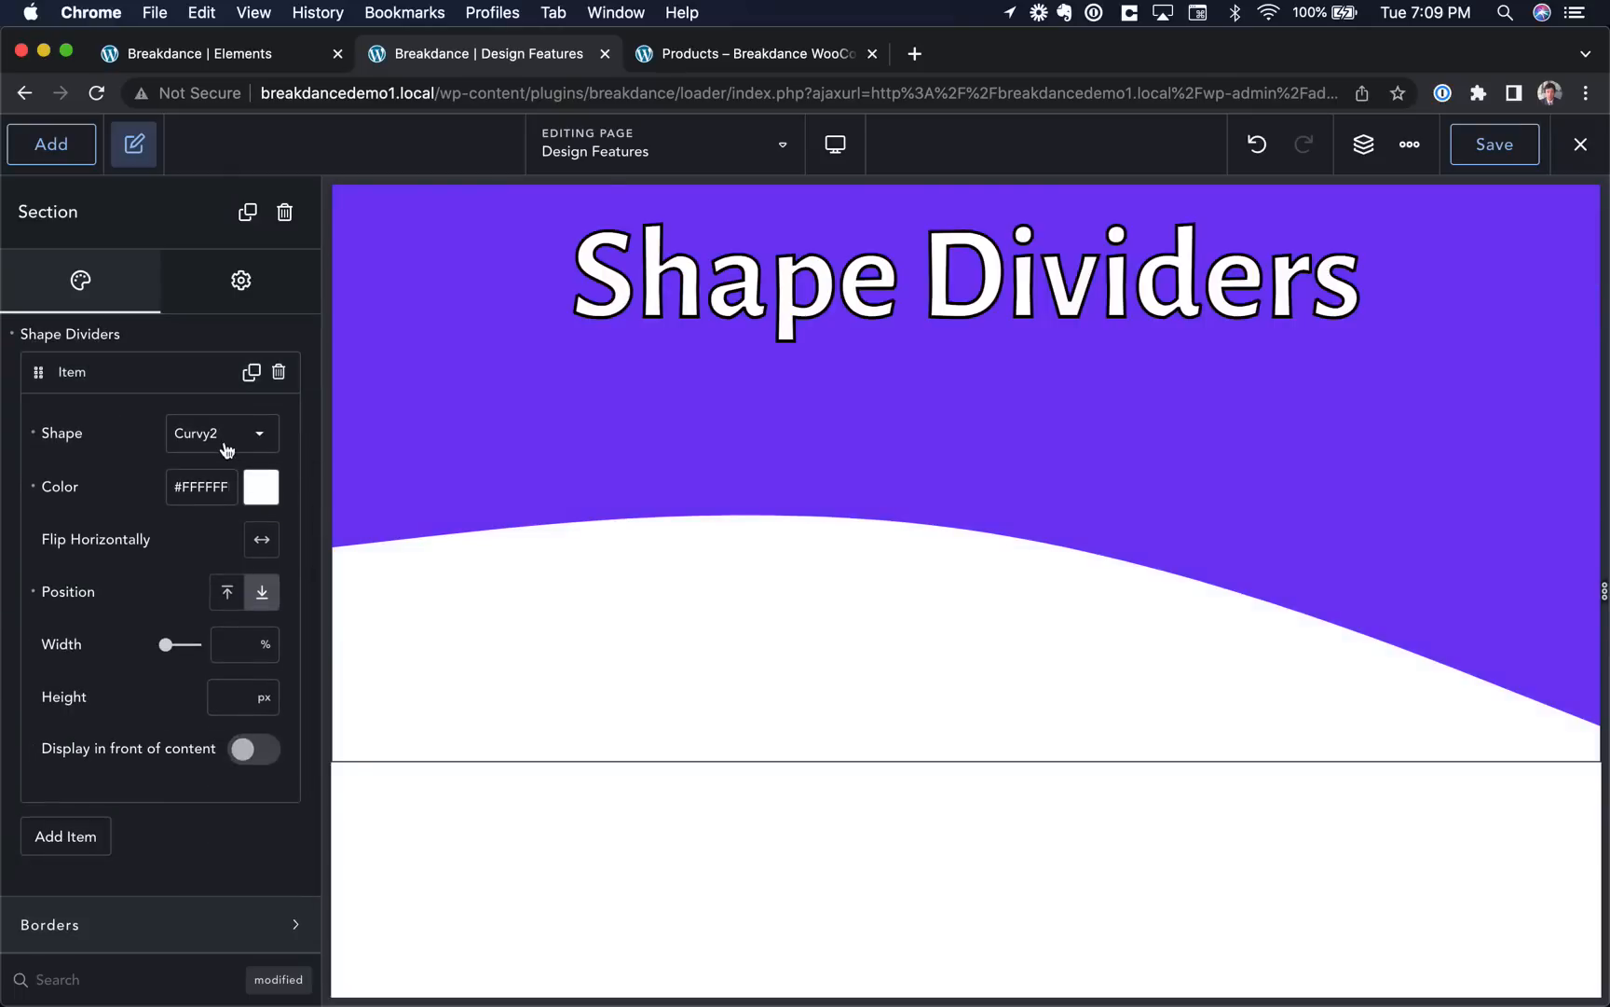
Try the Curvy1 shape for the section's divider, replace it with Curvy3 and browse the other available shapes.
{"action": "left_click", "coordinate": [224, 450]}
{"action": "left_click", "coordinate": [223, 639]}
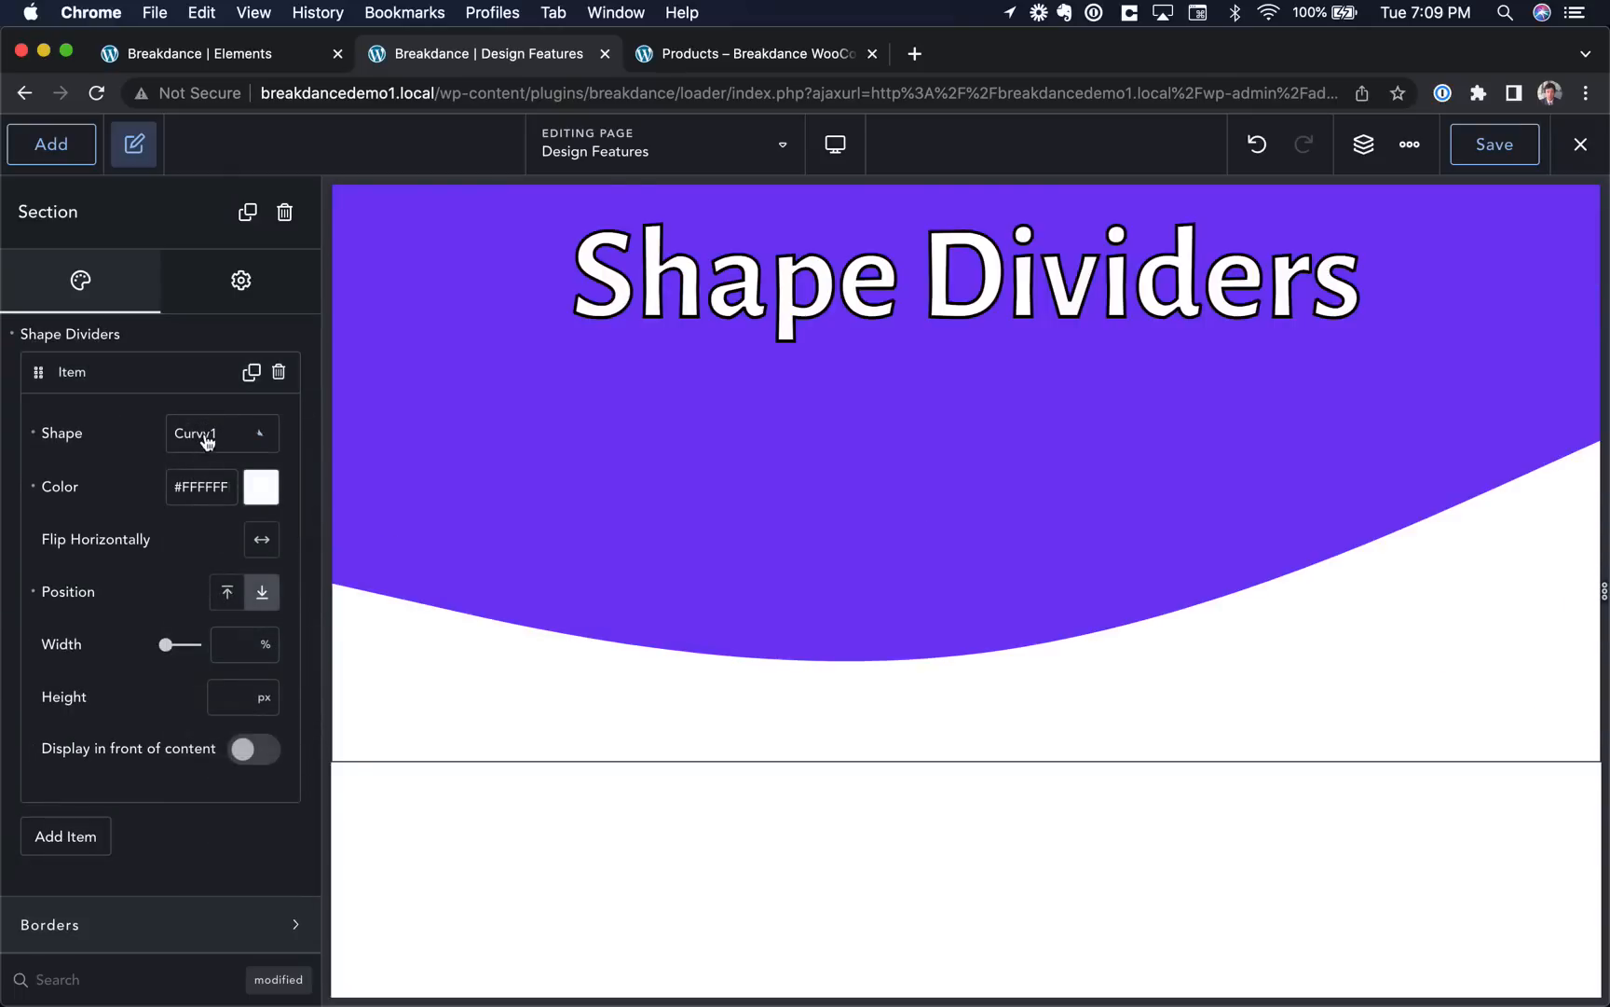
{"action": "left_click", "coordinate": [206, 442]}
{"action": "left_click", "coordinate": [210, 685]}
{"action": "left_click", "coordinate": [213, 436]}
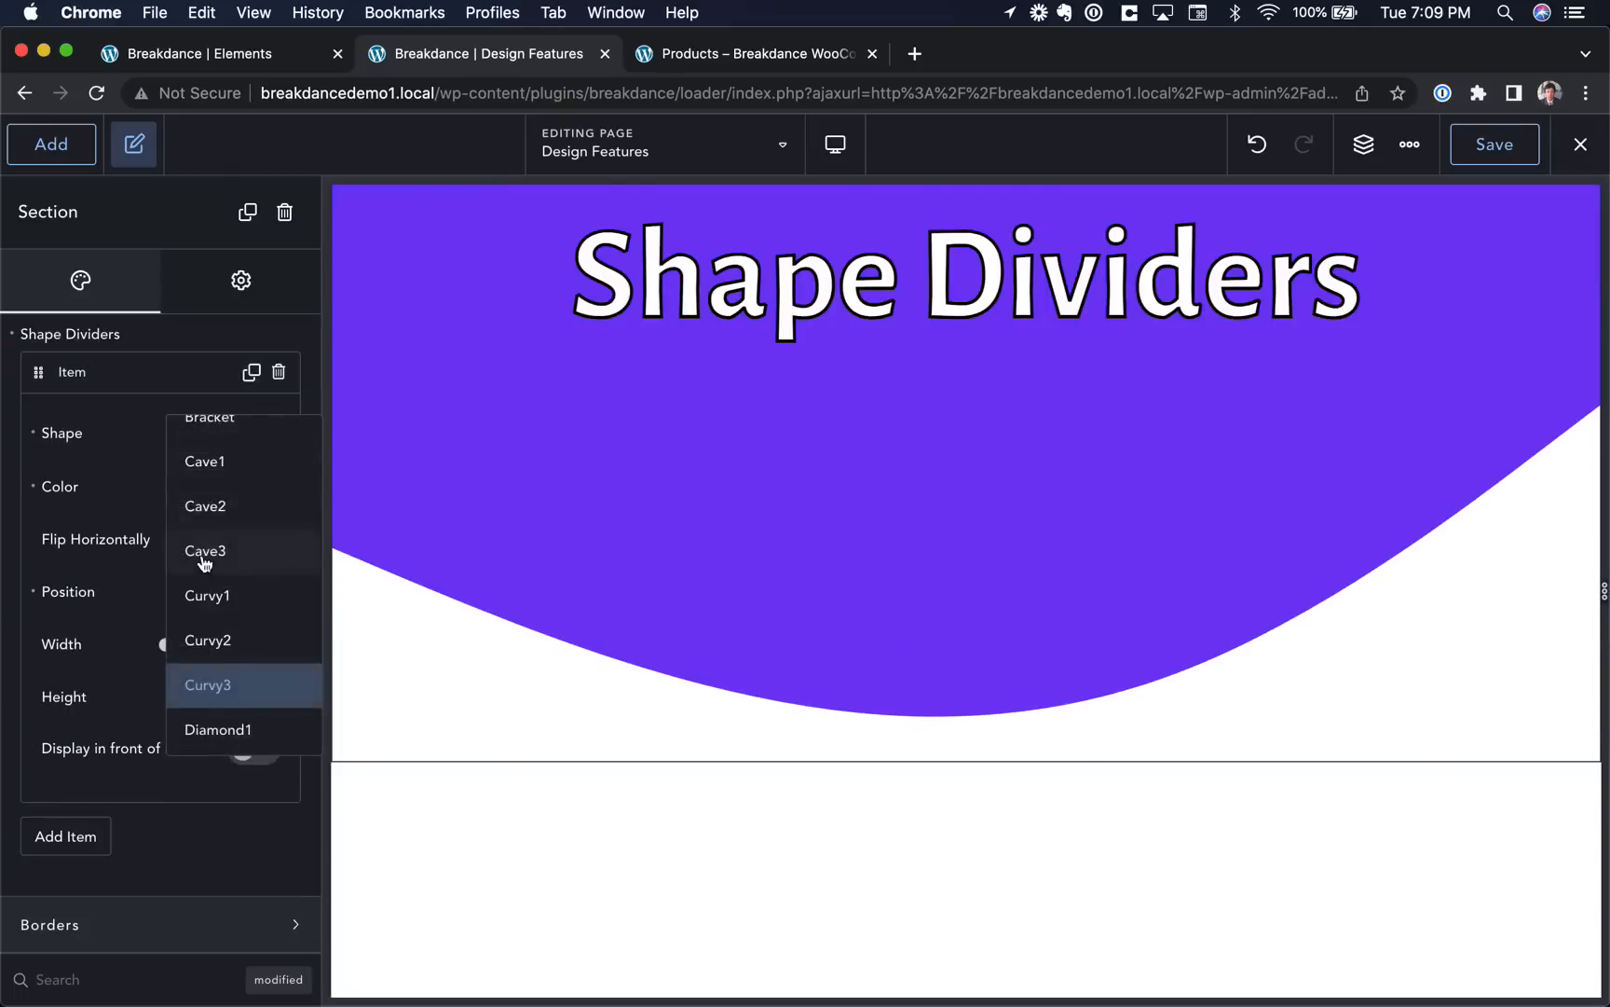
{"action": "scroll", "coordinate": [252, 445], "scroll_direction": "up", "scroll_amount": 5}
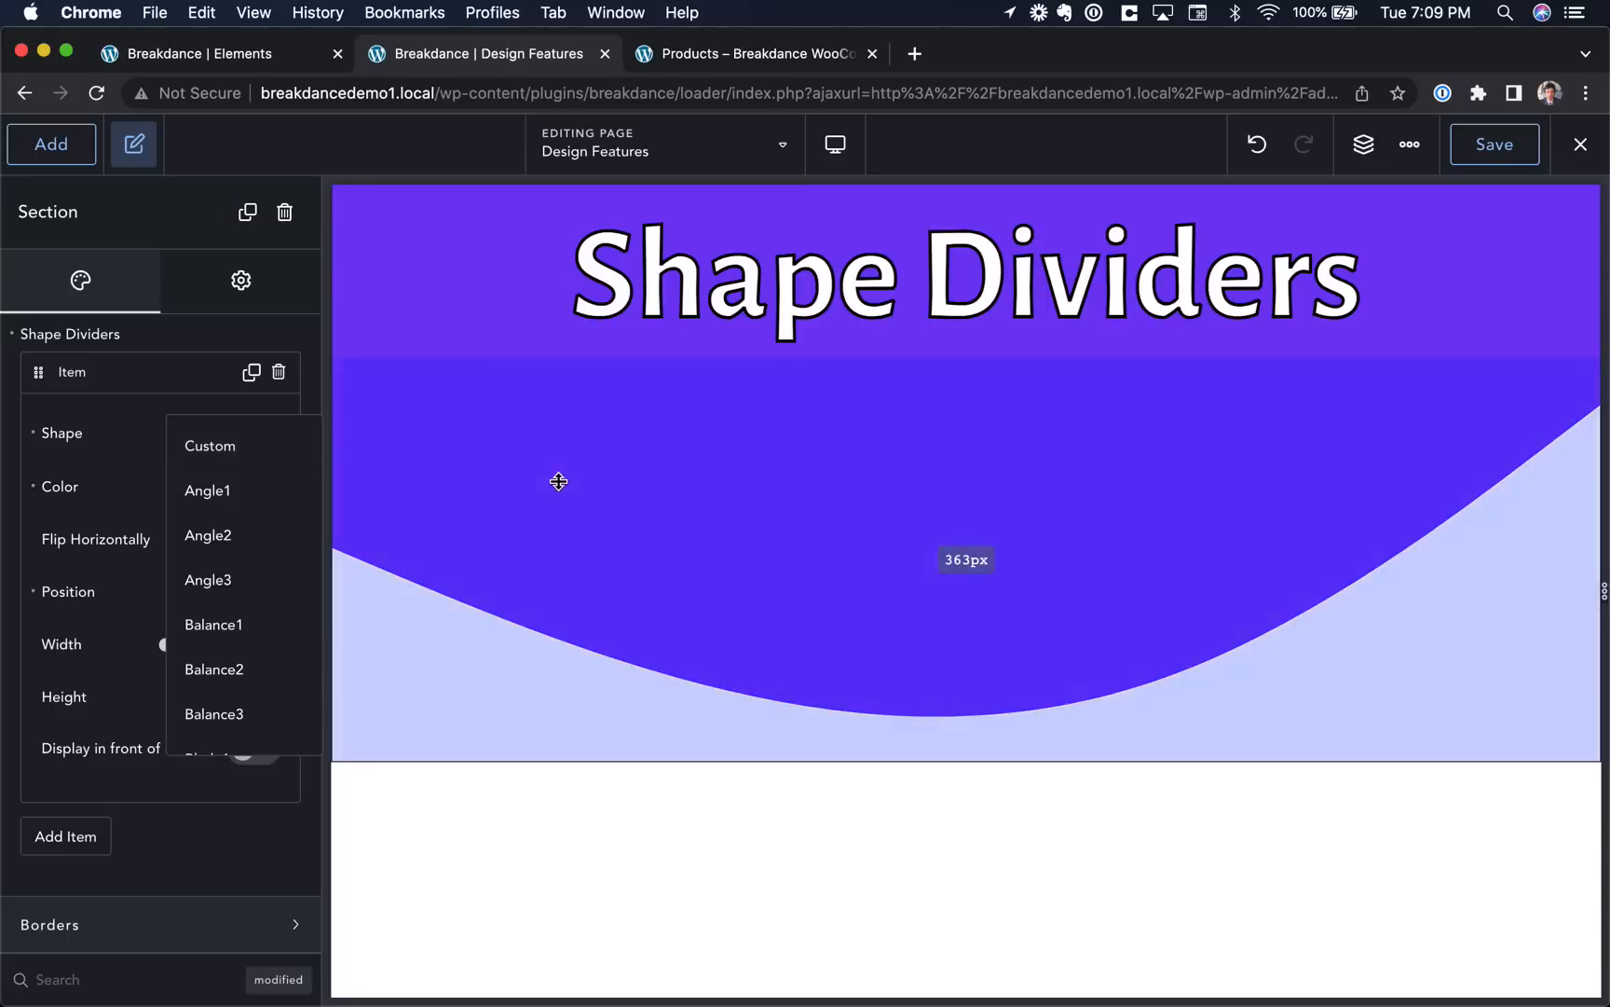
Set the Shape Dividers heading's stroke width to 4 px in its typography effects.
{"action": "left_click", "coordinate": [718, 223]}
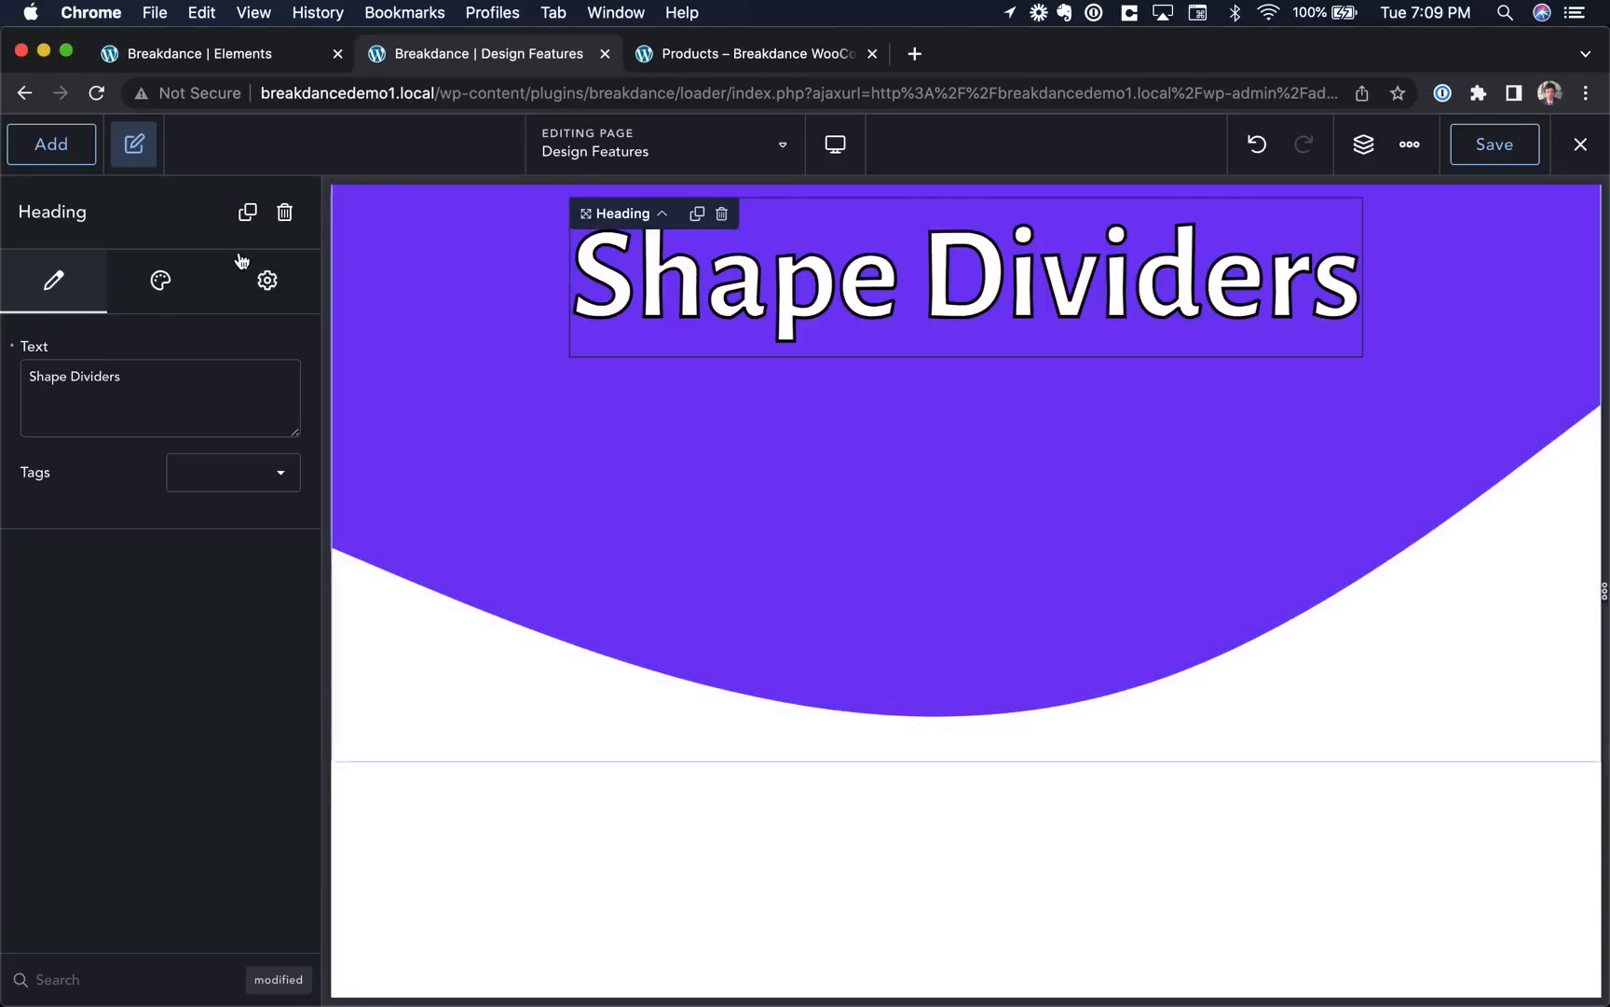
{"action": "left_click", "coordinate": [168, 281]}
{"action": "left_click", "coordinate": [163, 411]}
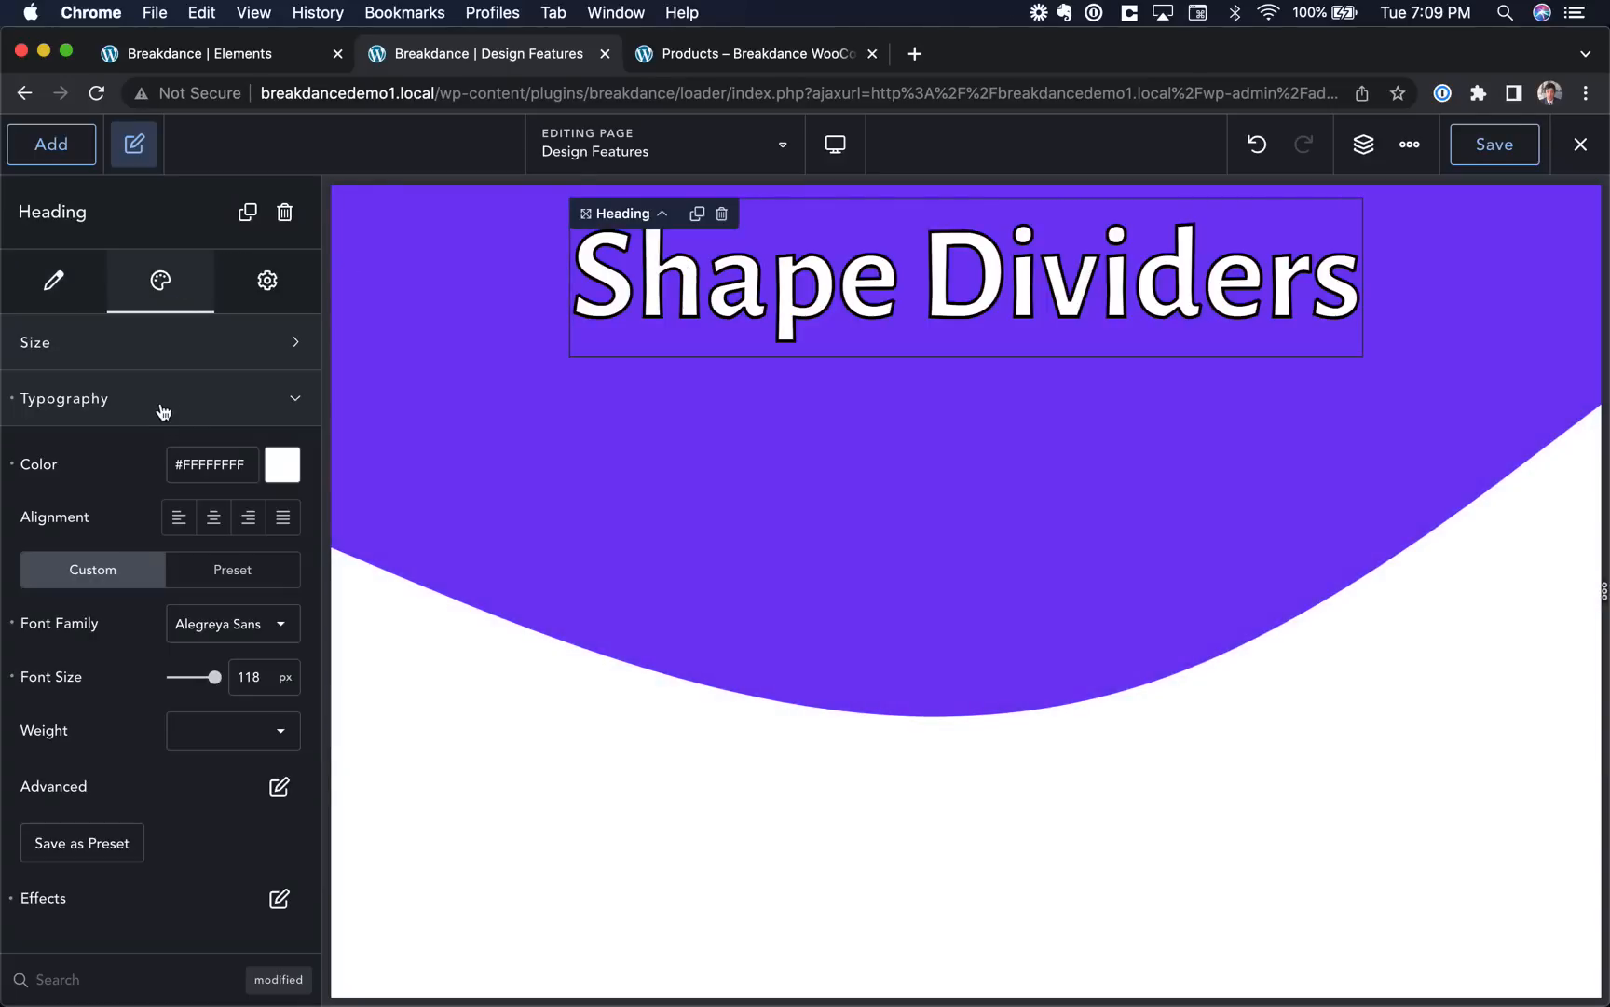
{"action": "left_click", "coordinate": [277, 893]}
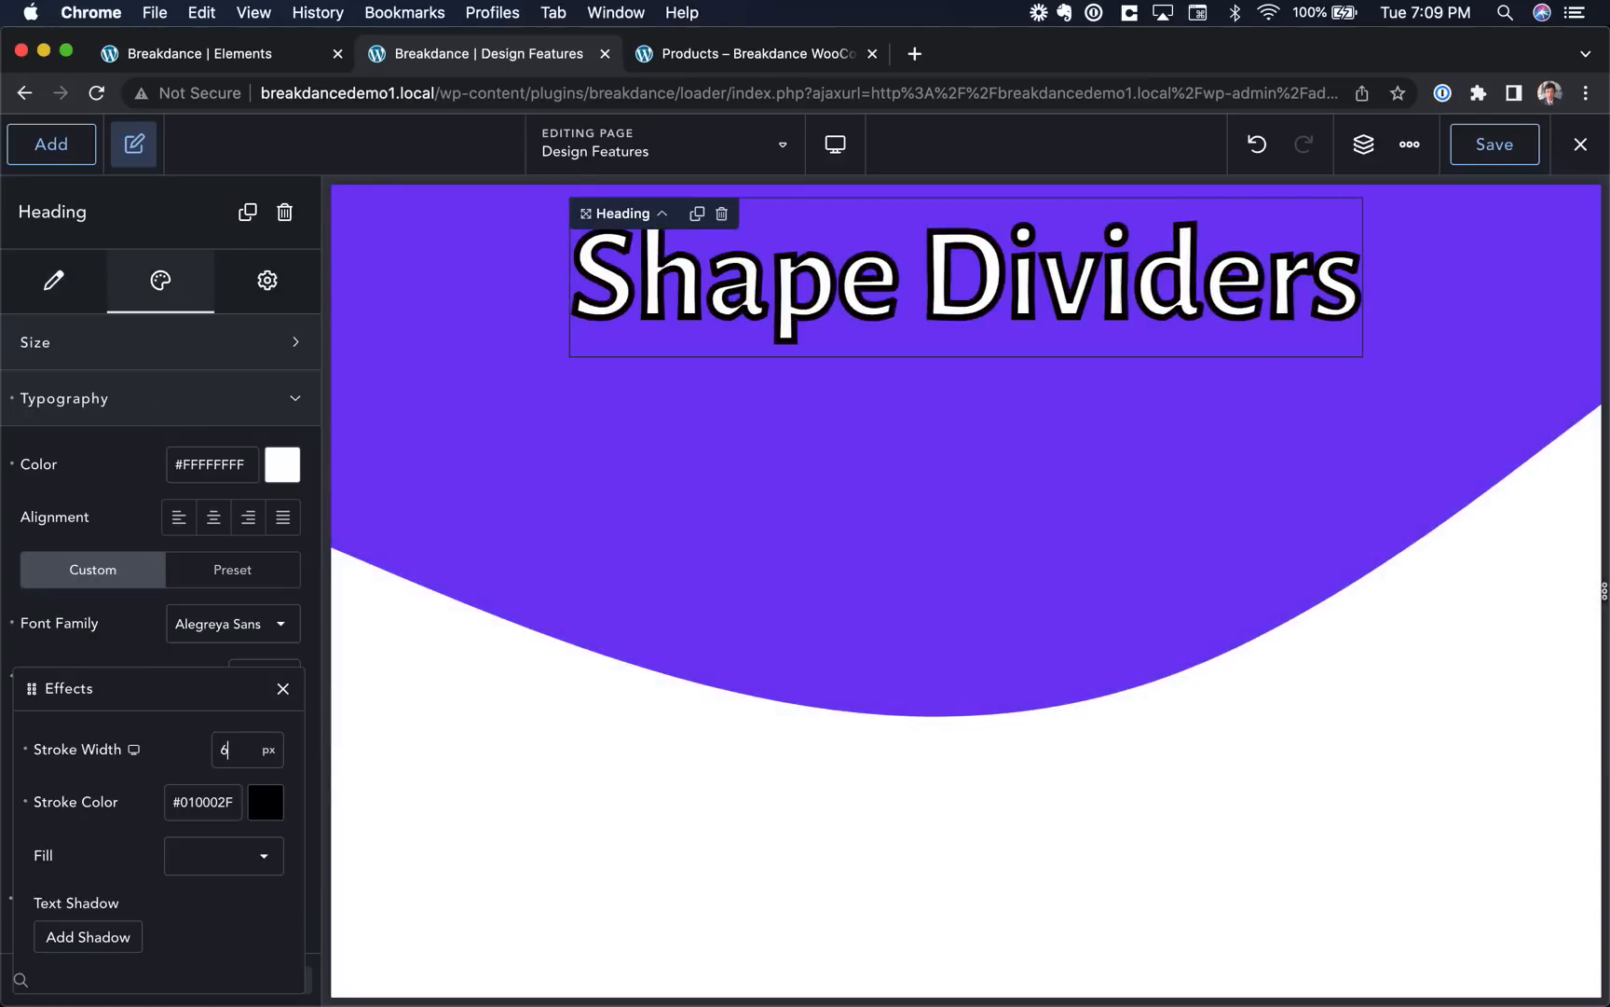
{"action": "key", "text": "BackSpace"}
{"action": "type", "text": "4"}
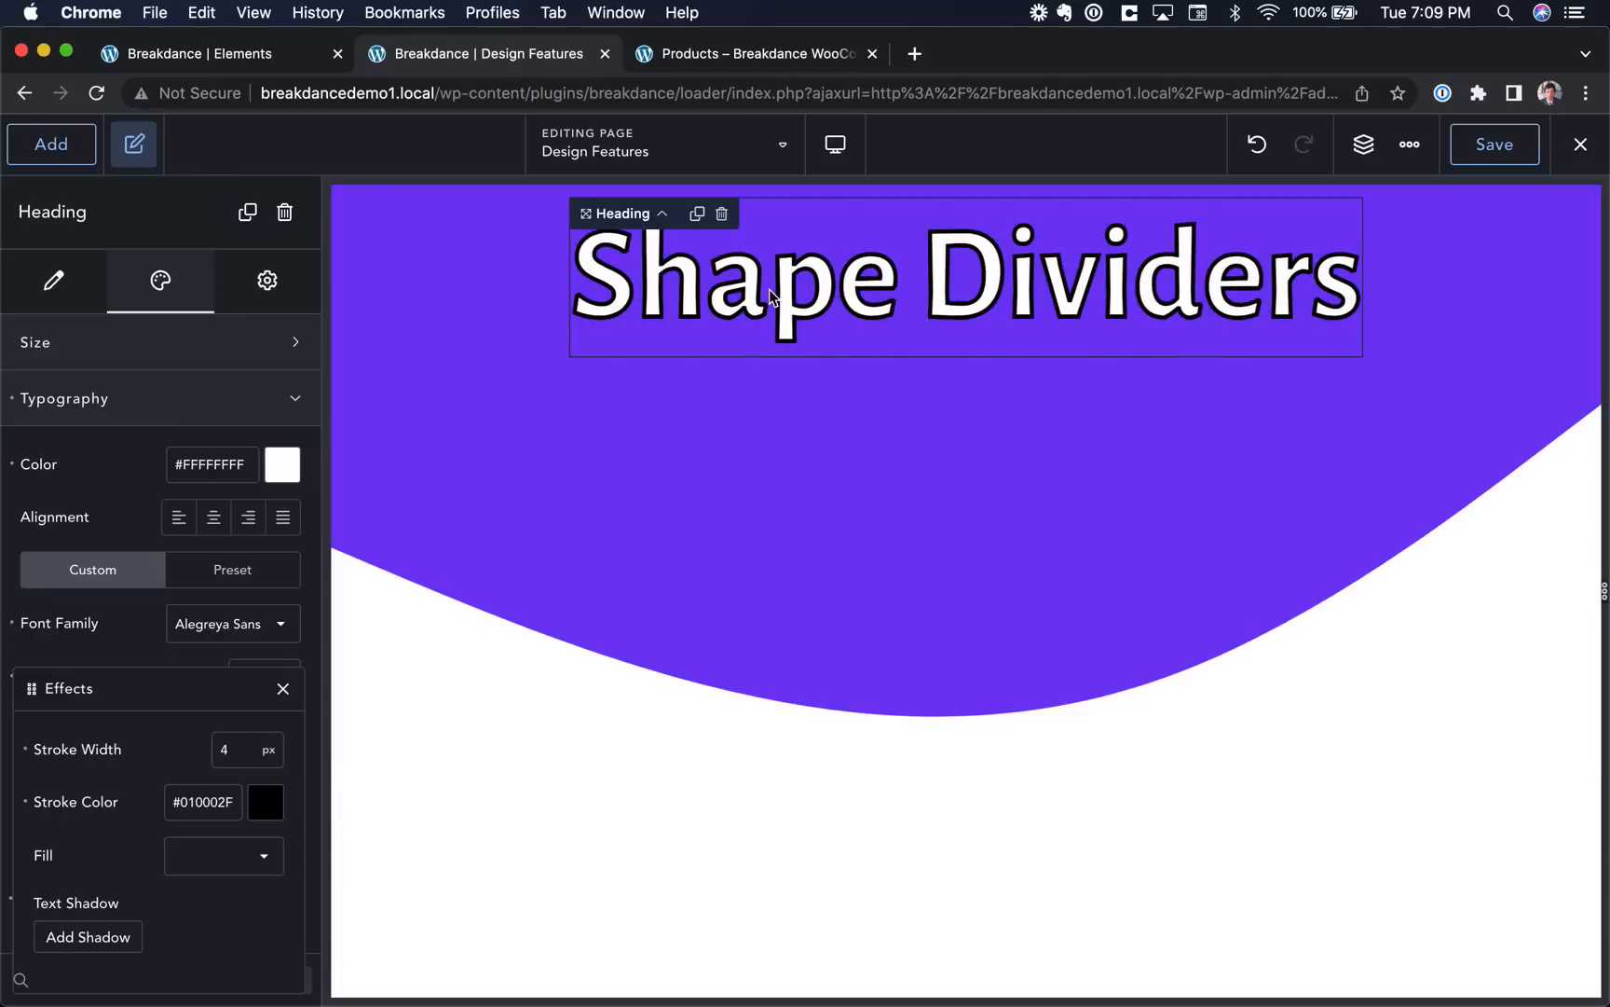
Replace the Shape Dividers heading text on the canvas with "Text that I can type.".
{"action": "triple_click", "coordinate": [773, 336]}
{"action": "type", "text": "Text that I can type."}
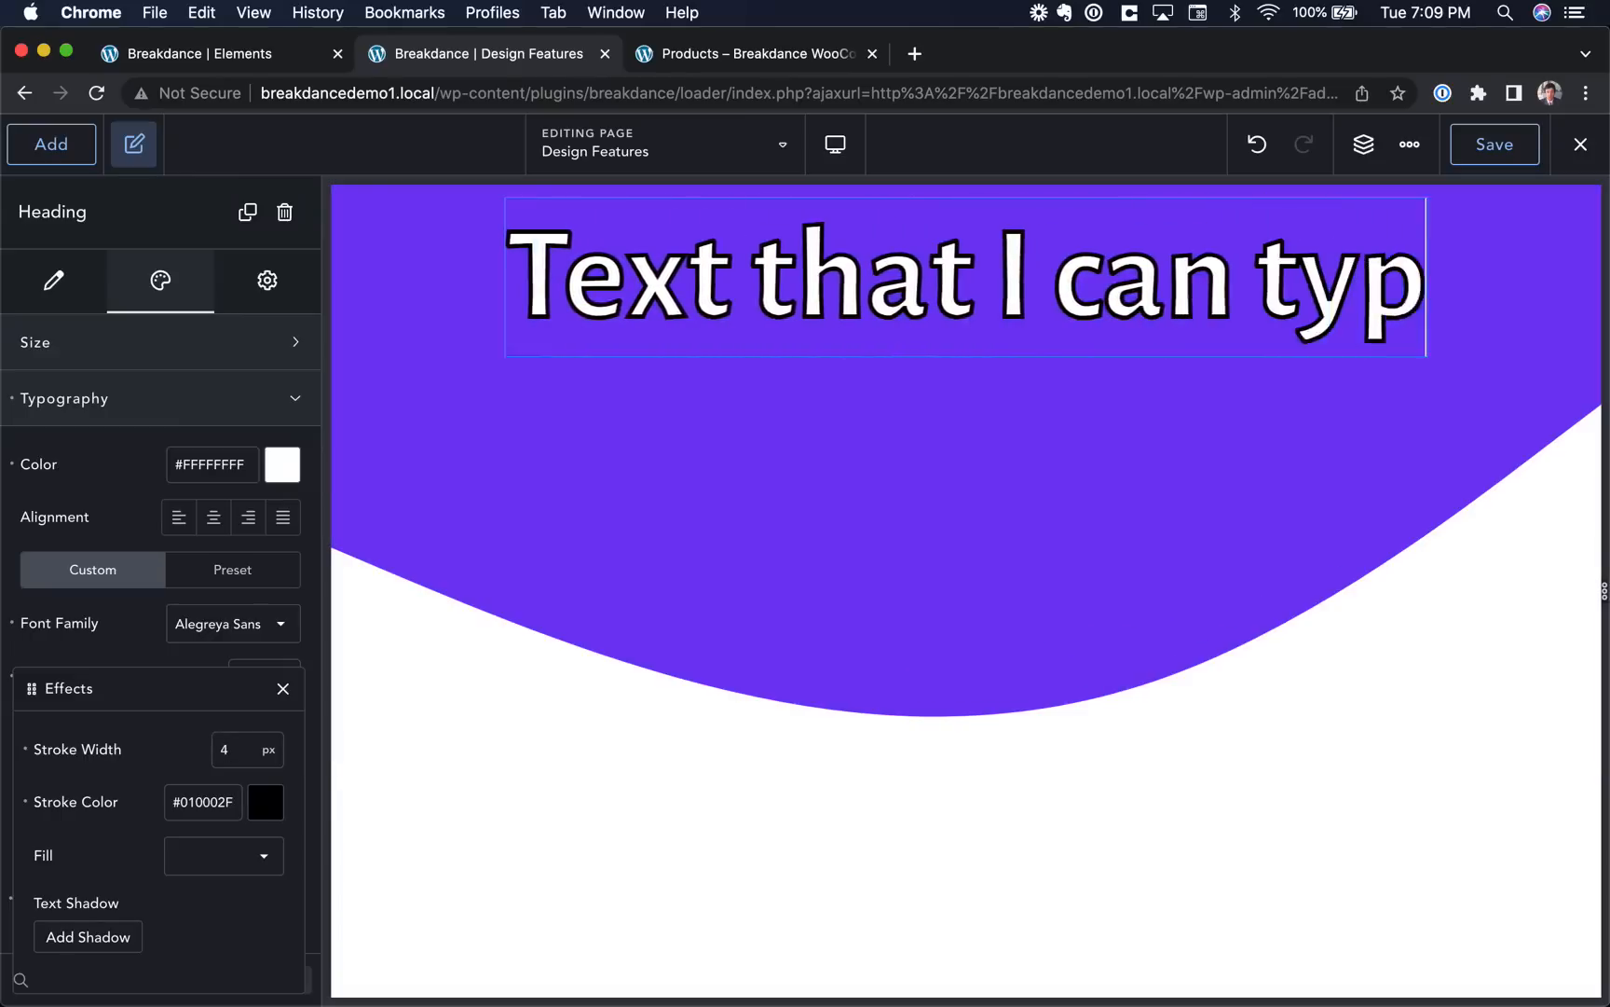
{"action": "left_click", "coordinate": [936, 407]}
Set the angle of the Gradients Everywhere heading's linear fill gradient to 293° in its typography effects.
{"action": "scroll", "coordinate": [936, 407], "scroll_direction": "down", "scroll_amount": 8}
{"action": "left_click", "coordinate": [840, 402]}
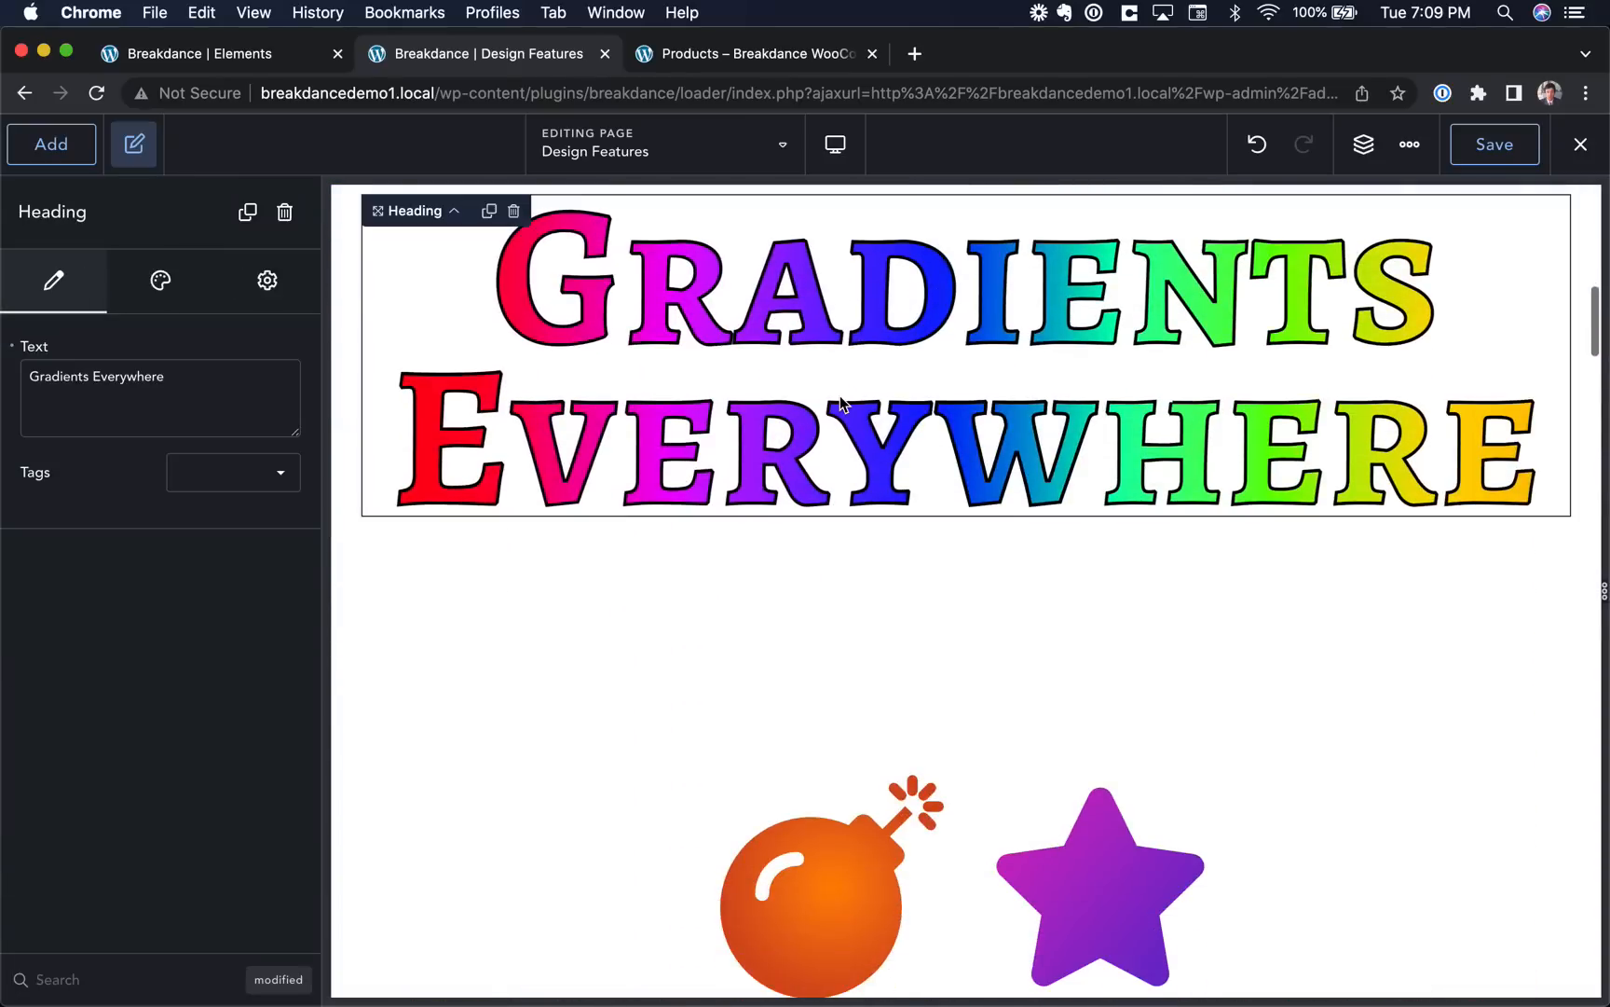
{"action": "left_click", "coordinate": [162, 278]}
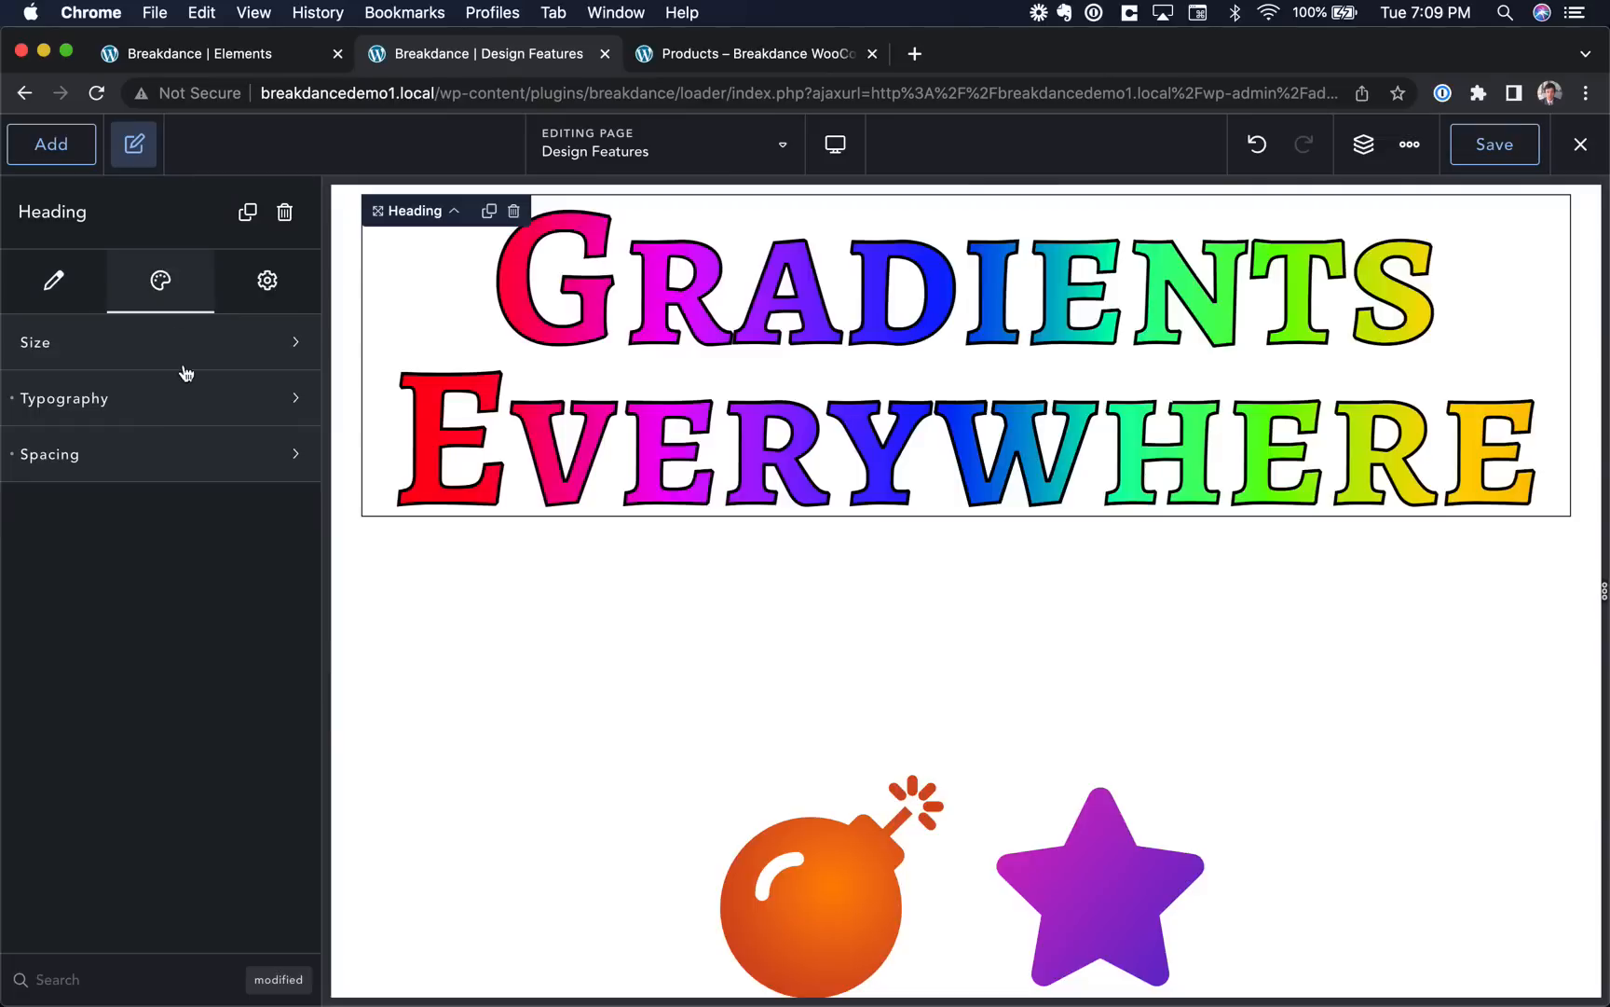
{"action": "left_click", "coordinate": [178, 405]}
{"action": "scroll", "coordinate": [244, 744], "scroll_direction": "down", "scroll_amount": 1}
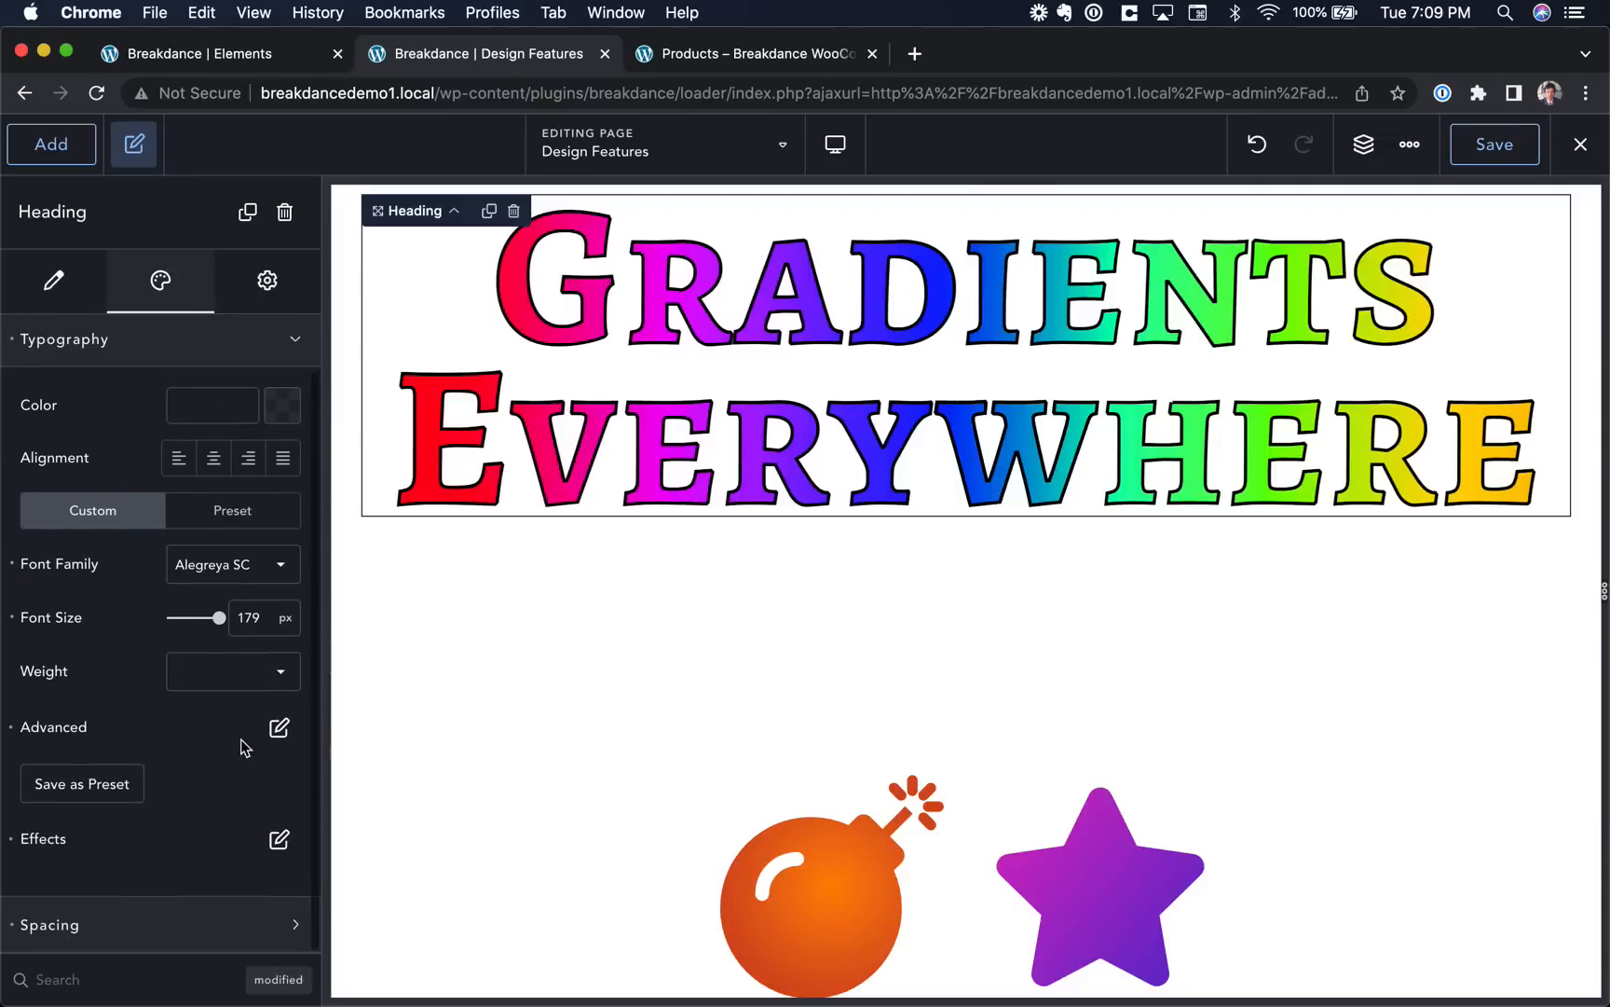
{"action": "left_click", "coordinate": [282, 843]}
{"action": "mouse_move", "coordinate": [125, 842]}
{"action": "left_click", "coordinate": [160, 841]}
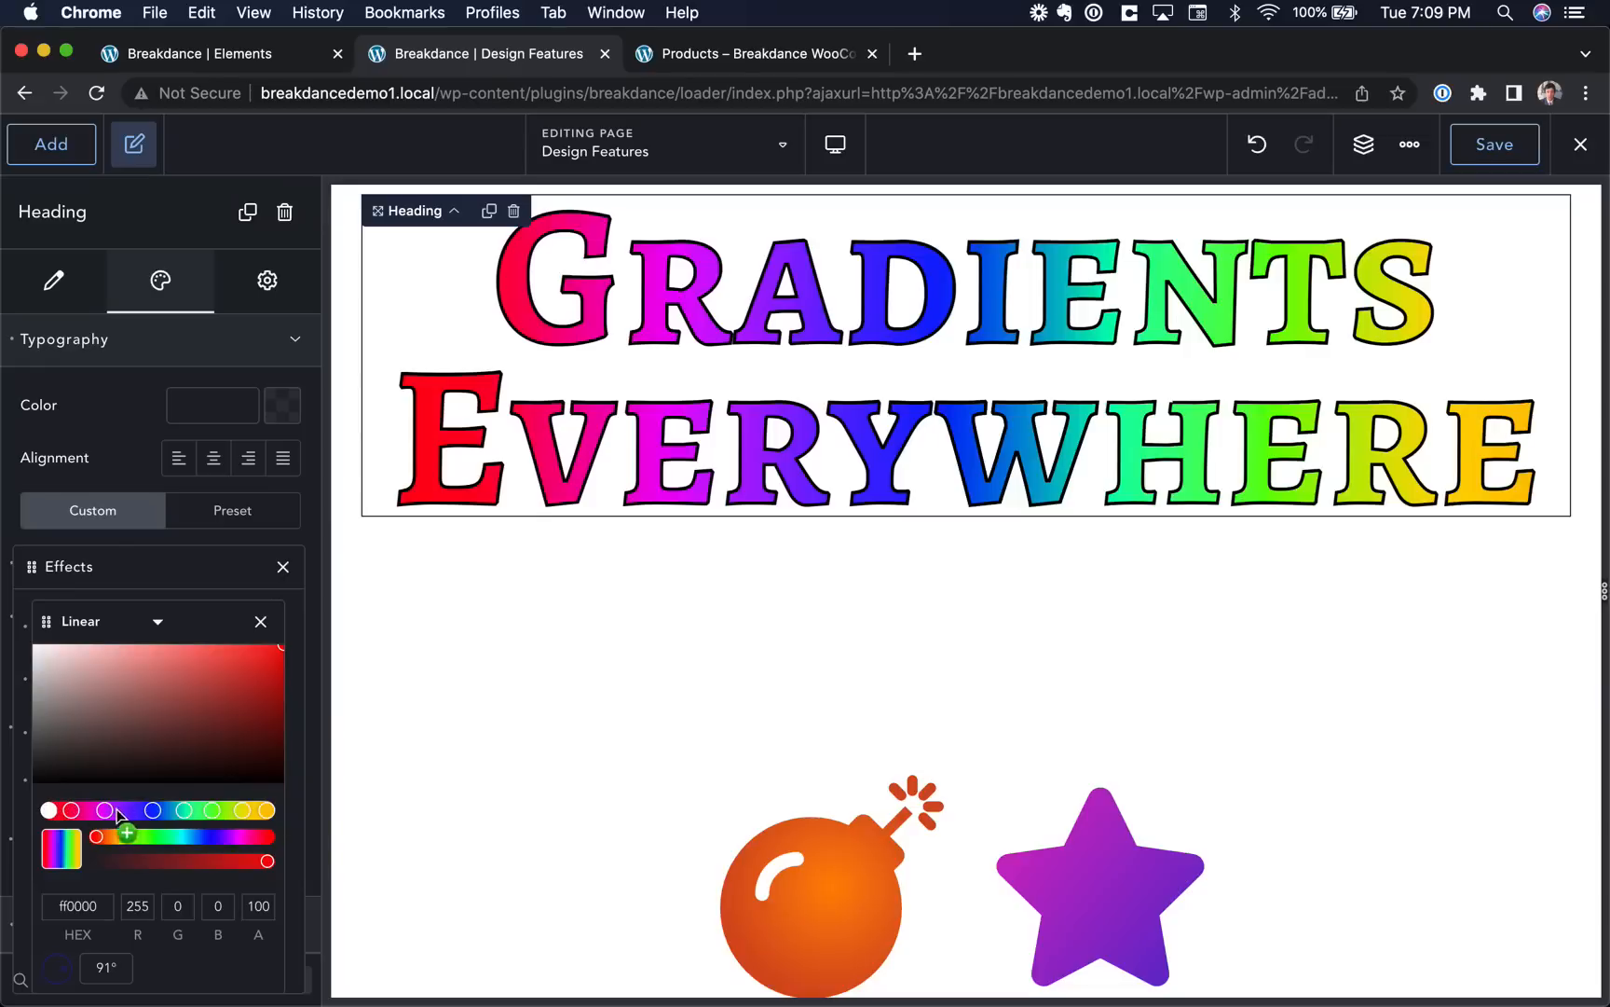
{"action": "left_click_drag", "start_coordinate": [57, 969], "coordinate": [22, 951]}
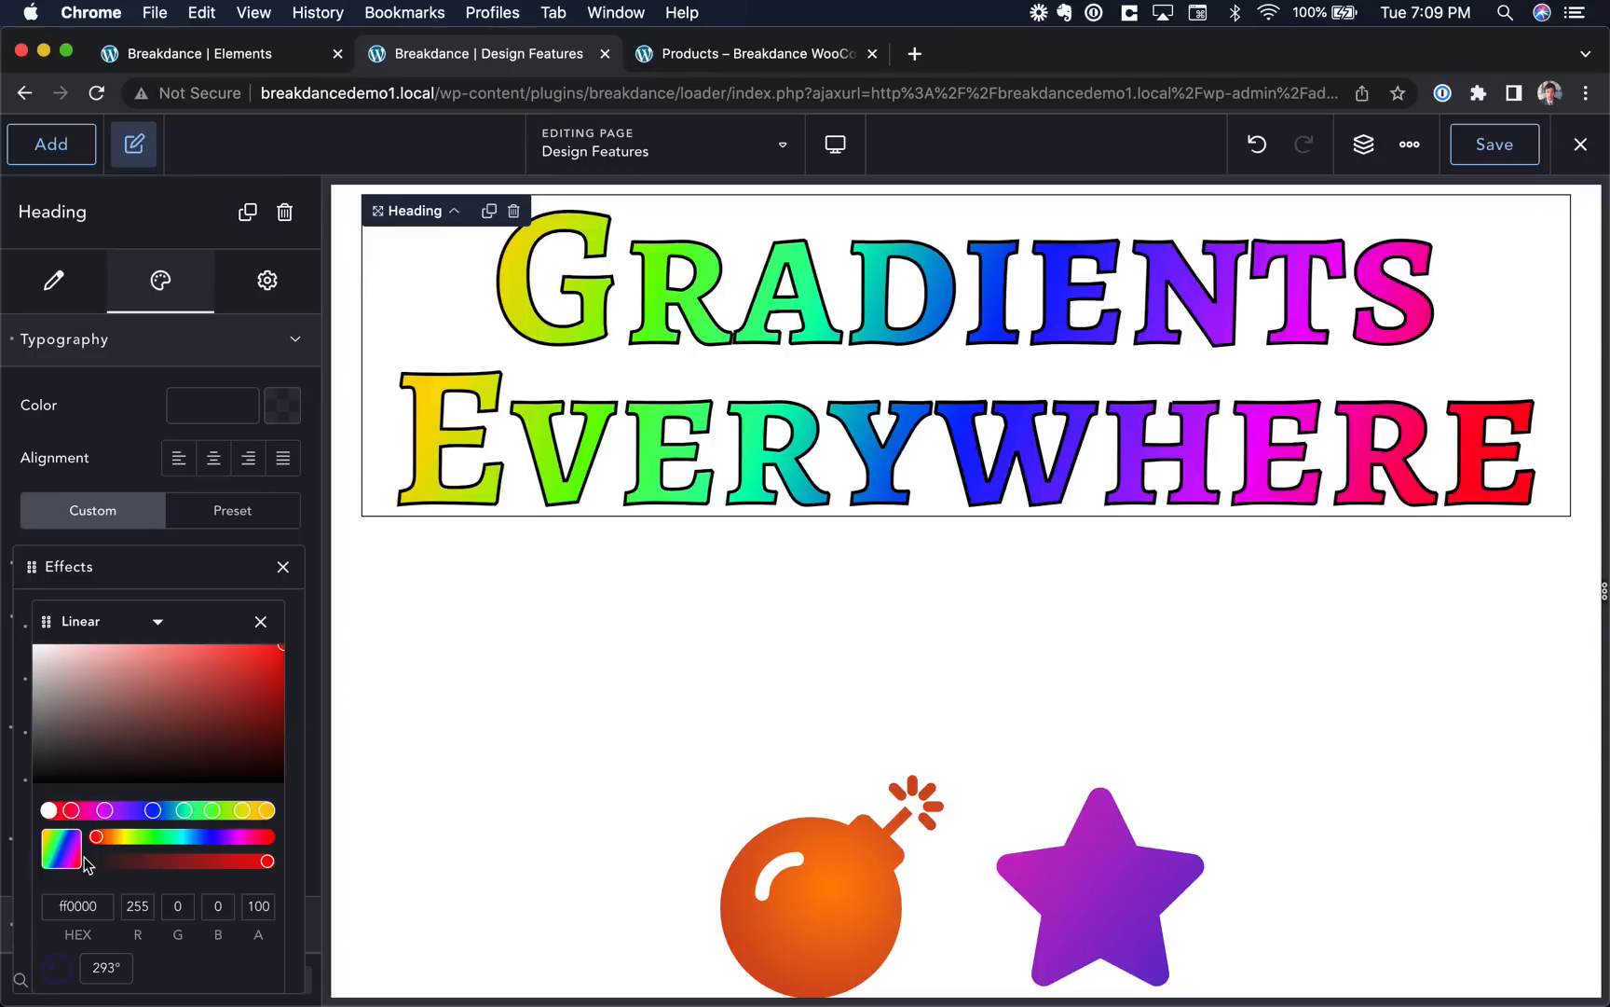
Remove the pinkish-red, magenta and blue stops from the heading's gradient and move the teal stop closer to the red one.
{"action": "double_click", "coordinate": [72, 810]}
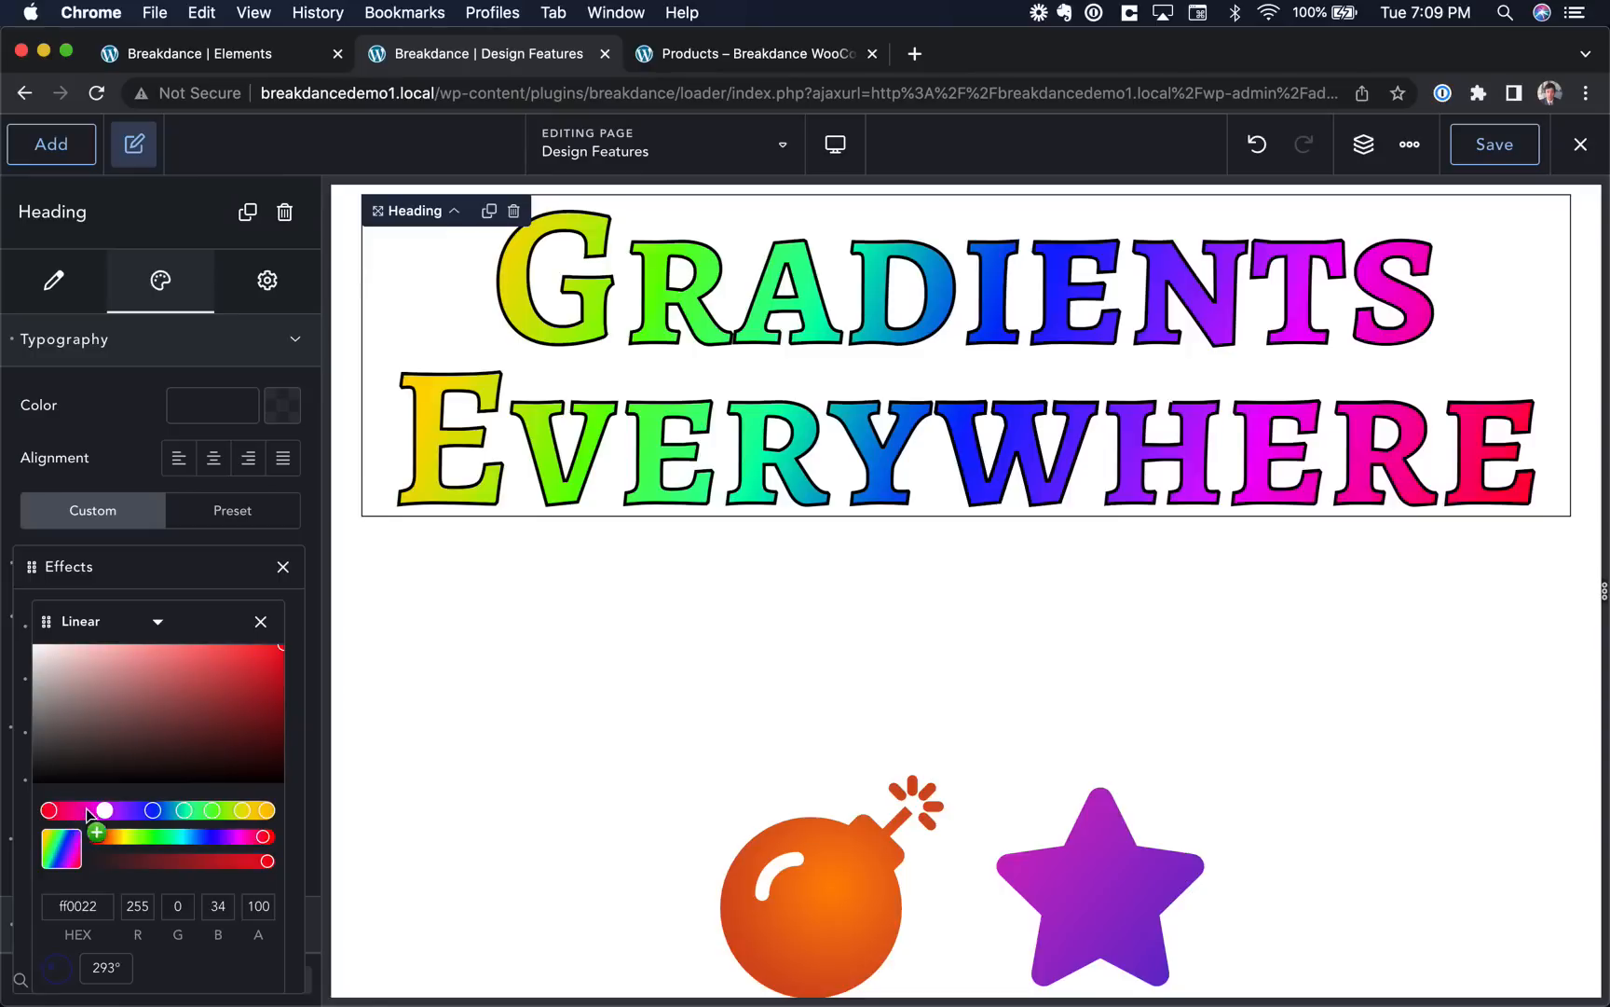
{"action": "double_click", "coordinate": [104, 810]}
{"action": "double_click", "coordinate": [152, 810]}
{"action": "left_click_drag", "start_coordinate": [183, 809], "coordinate": [121, 810]}
{"action": "scroll", "coordinate": [352, 793], "scroll_direction": "down", "scroll_amount": 1}
{"action": "scroll", "coordinate": [351, 785], "scroll_direction": "down", "scroll_amount": 3}
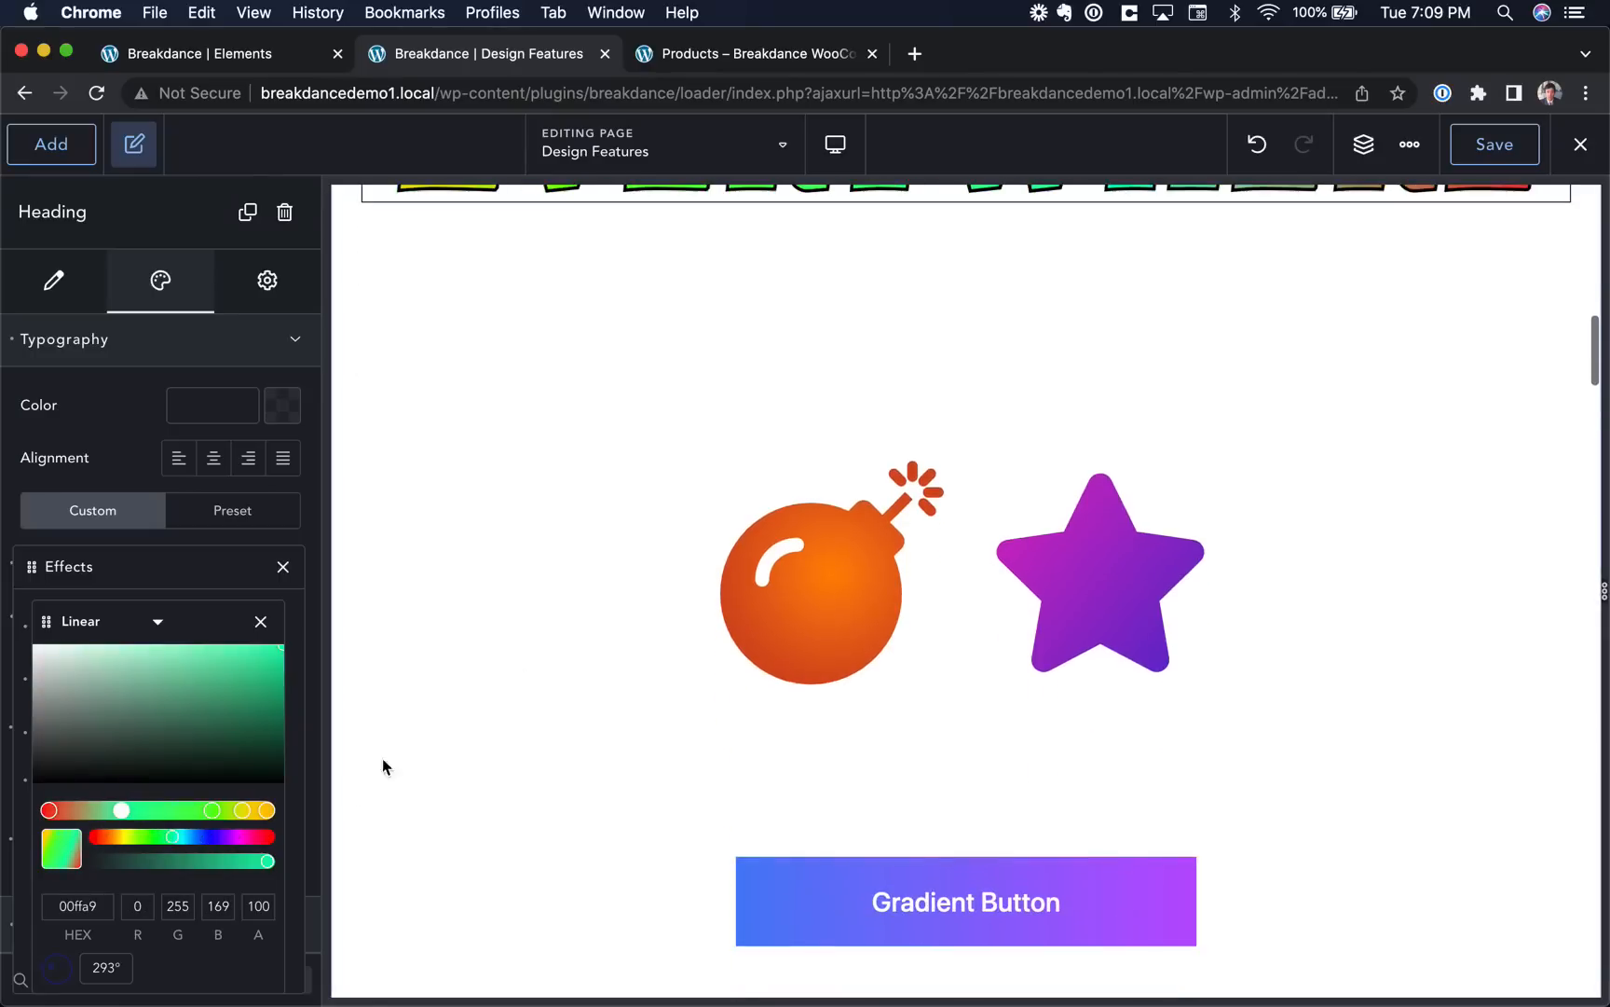
Examine the bomb icon's color and size design settings, and select the star icon and the Gradient Button for comparison.
{"action": "left_click", "coordinate": [747, 584]}
{"action": "left_click", "coordinate": [145, 289]}
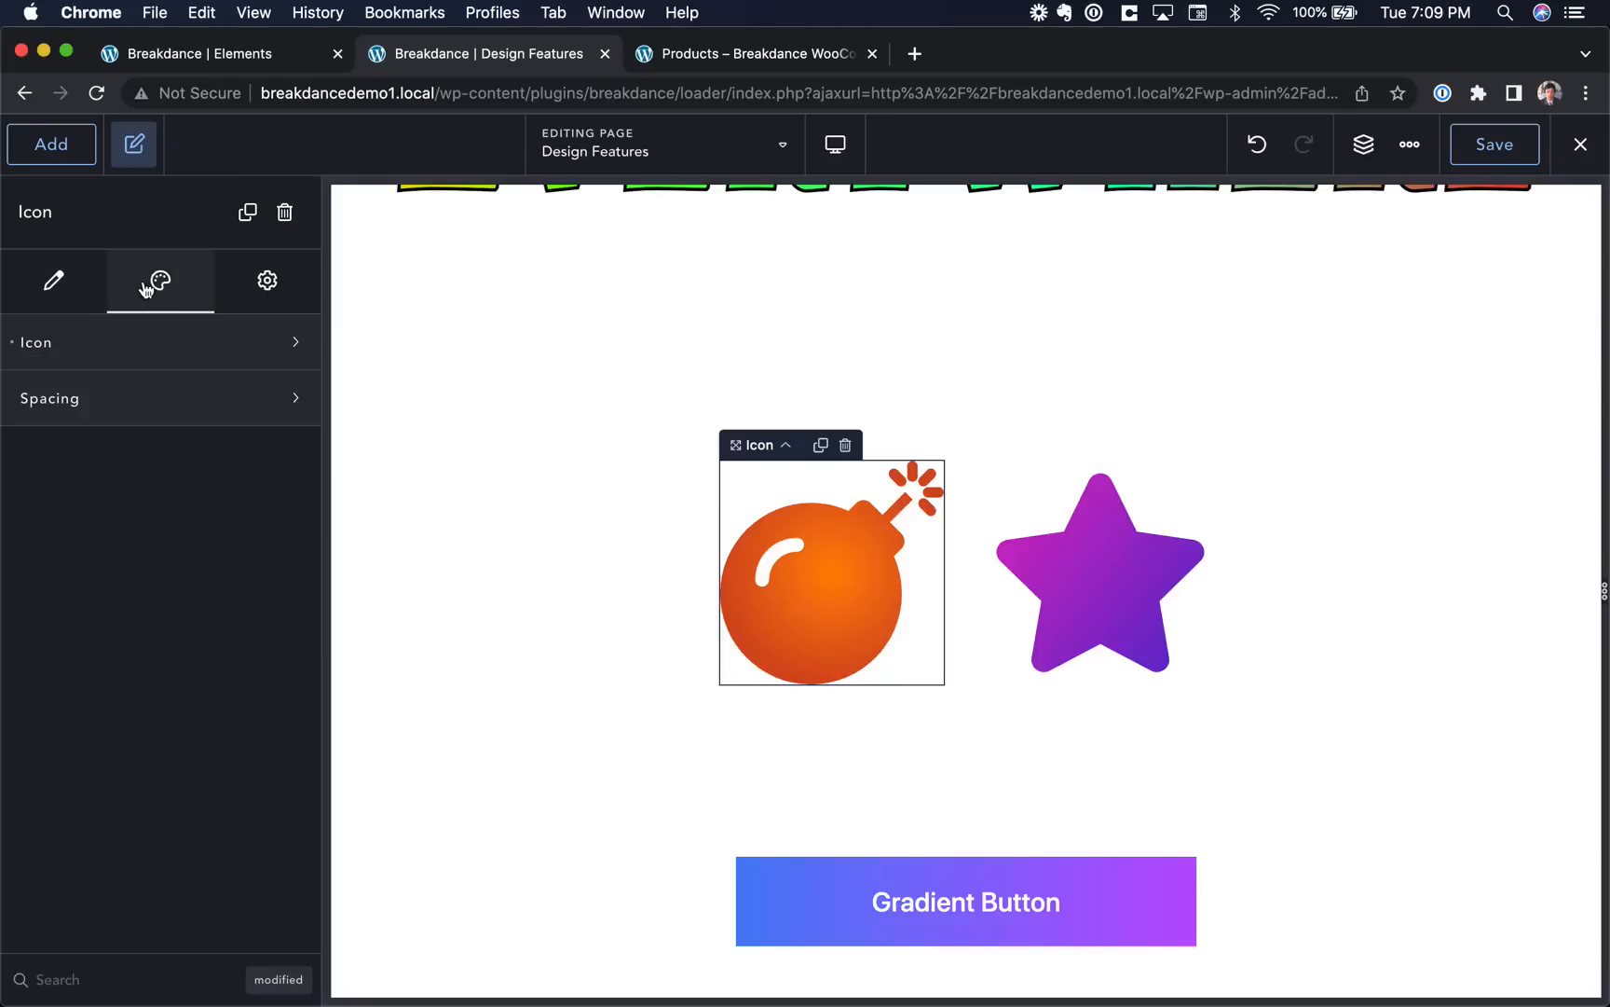
{"action": "left_click", "coordinate": [114, 358]}
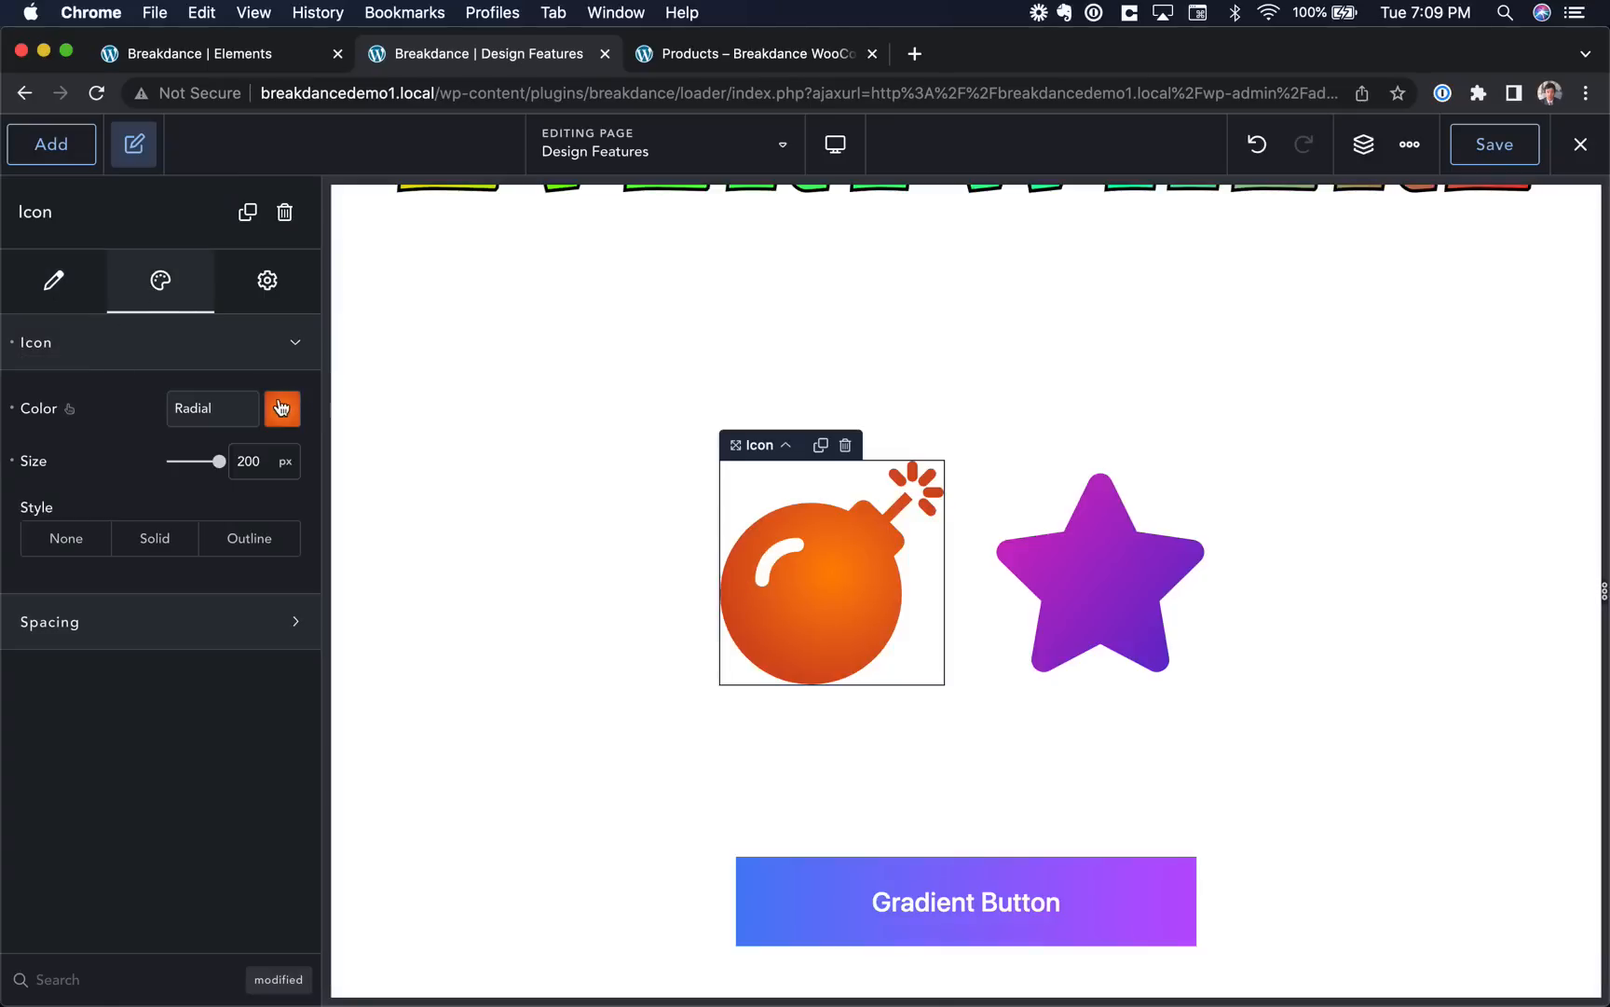
{"action": "left_click", "coordinate": [1132, 517]}
{"action": "scroll", "coordinate": [872, 706], "scroll_direction": "down", "scroll_amount": 2}
{"action": "scroll", "coordinate": [871, 706], "scroll_direction": "down", "scroll_amount": 3}
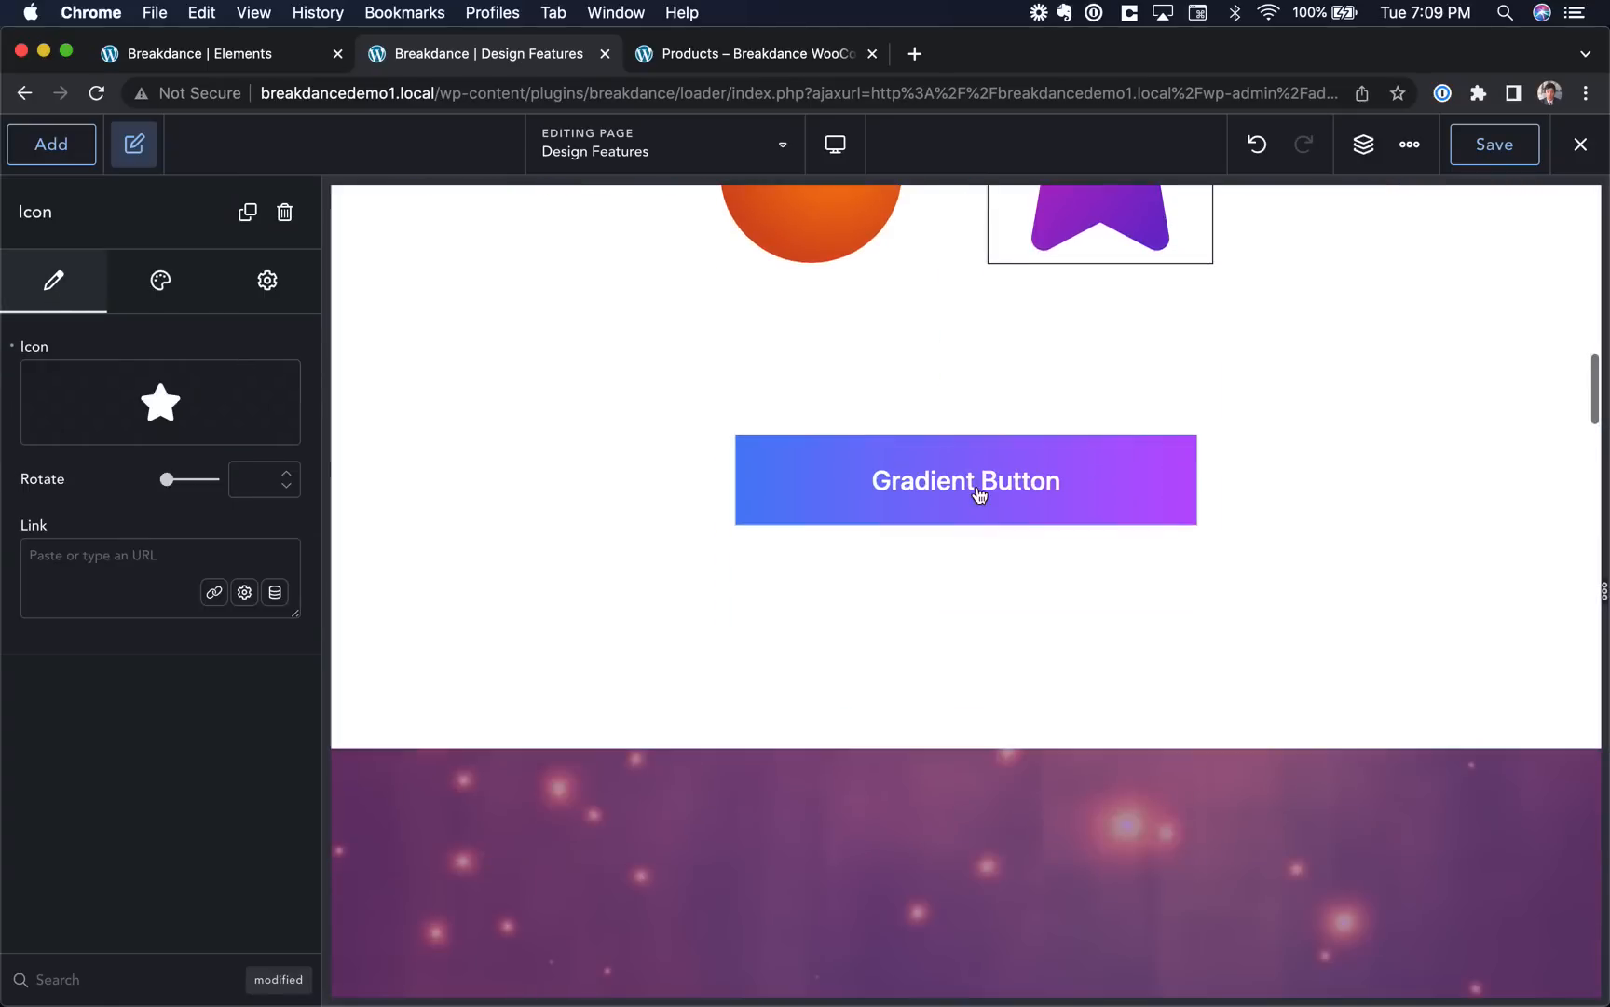
{"action": "left_click", "coordinate": [978, 492]}
Examine the Video Background section's background settings, including its video source and overlay options.
{"action": "scroll", "coordinate": [978, 494], "scroll_direction": "down", "scroll_amount": 6}
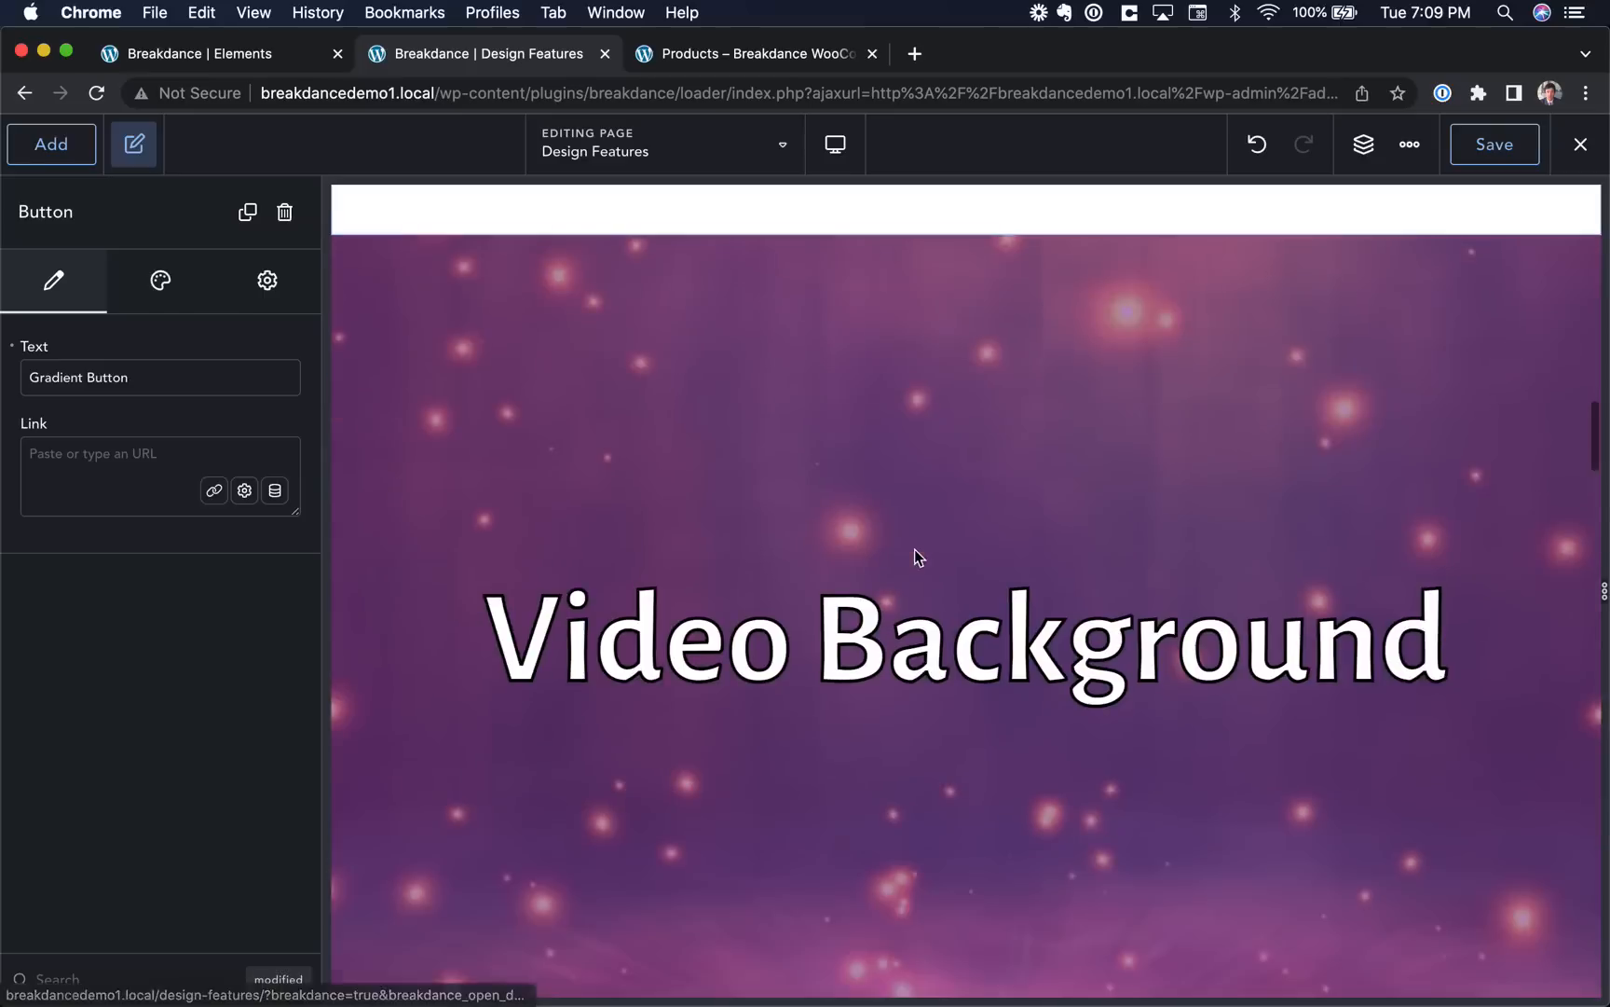
{"action": "left_click", "coordinate": [936, 461]}
{"action": "scroll", "coordinate": [938, 463], "scroll_direction": "down", "scroll_amount": 1}
{"action": "scroll", "coordinate": [937, 464], "scroll_direction": "up", "scroll_amount": 1}
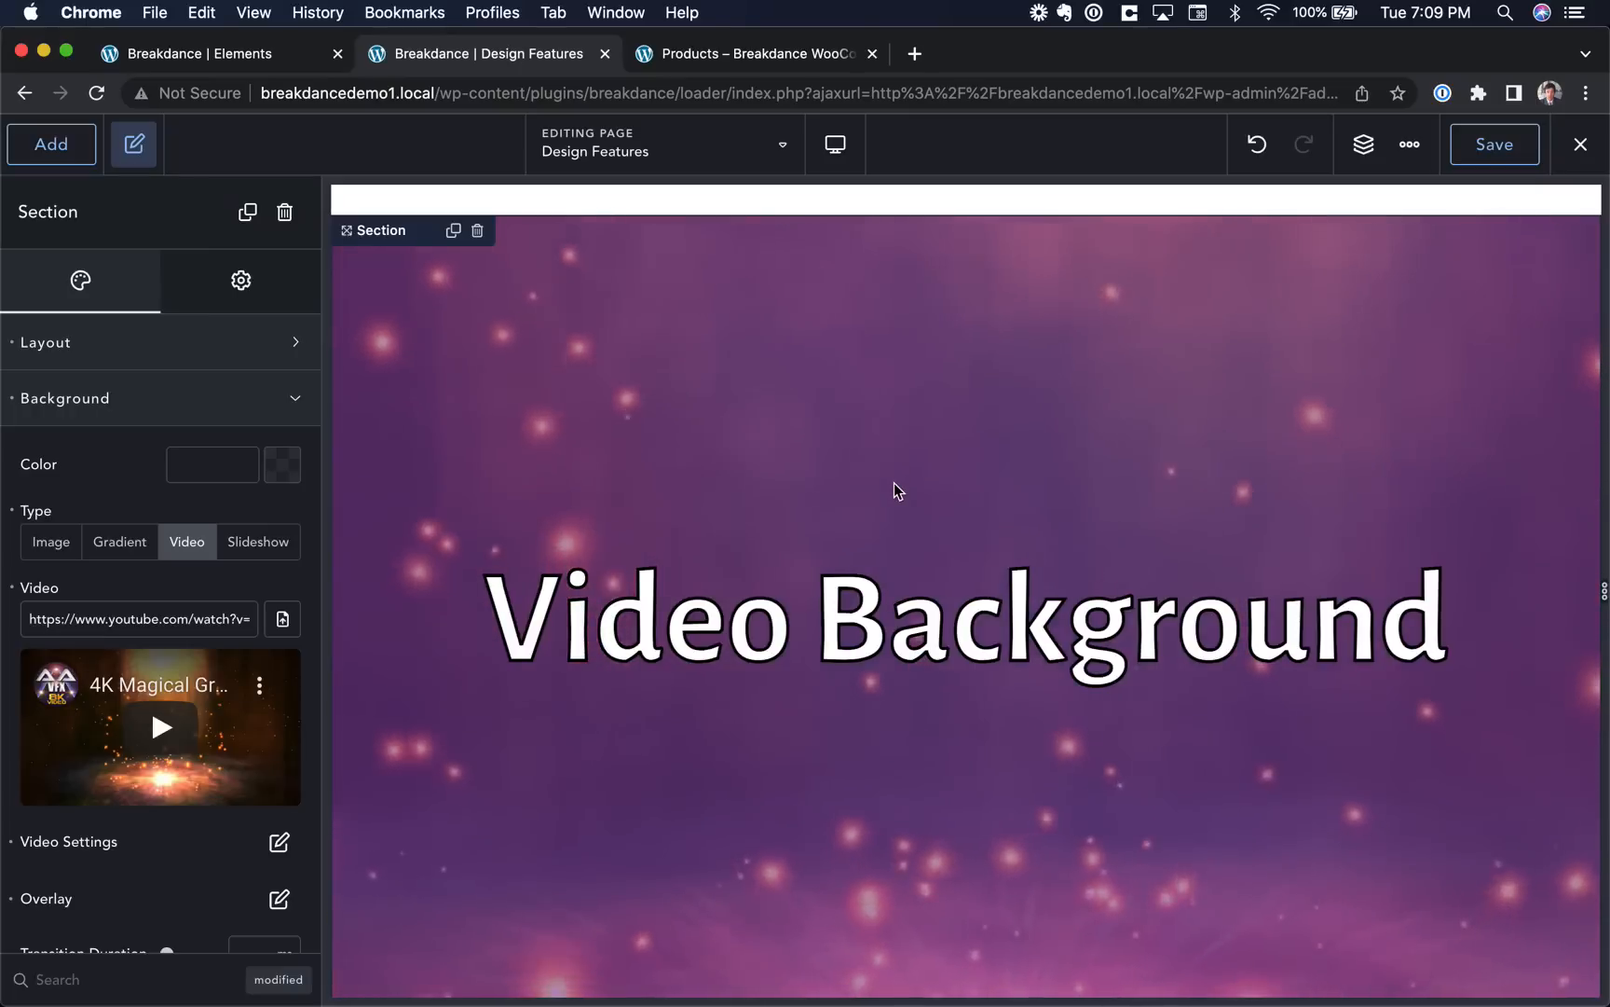
{"action": "left_click", "coordinate": [220, 360]}
{"action": "left_click", "coordinate": [218, 354]}
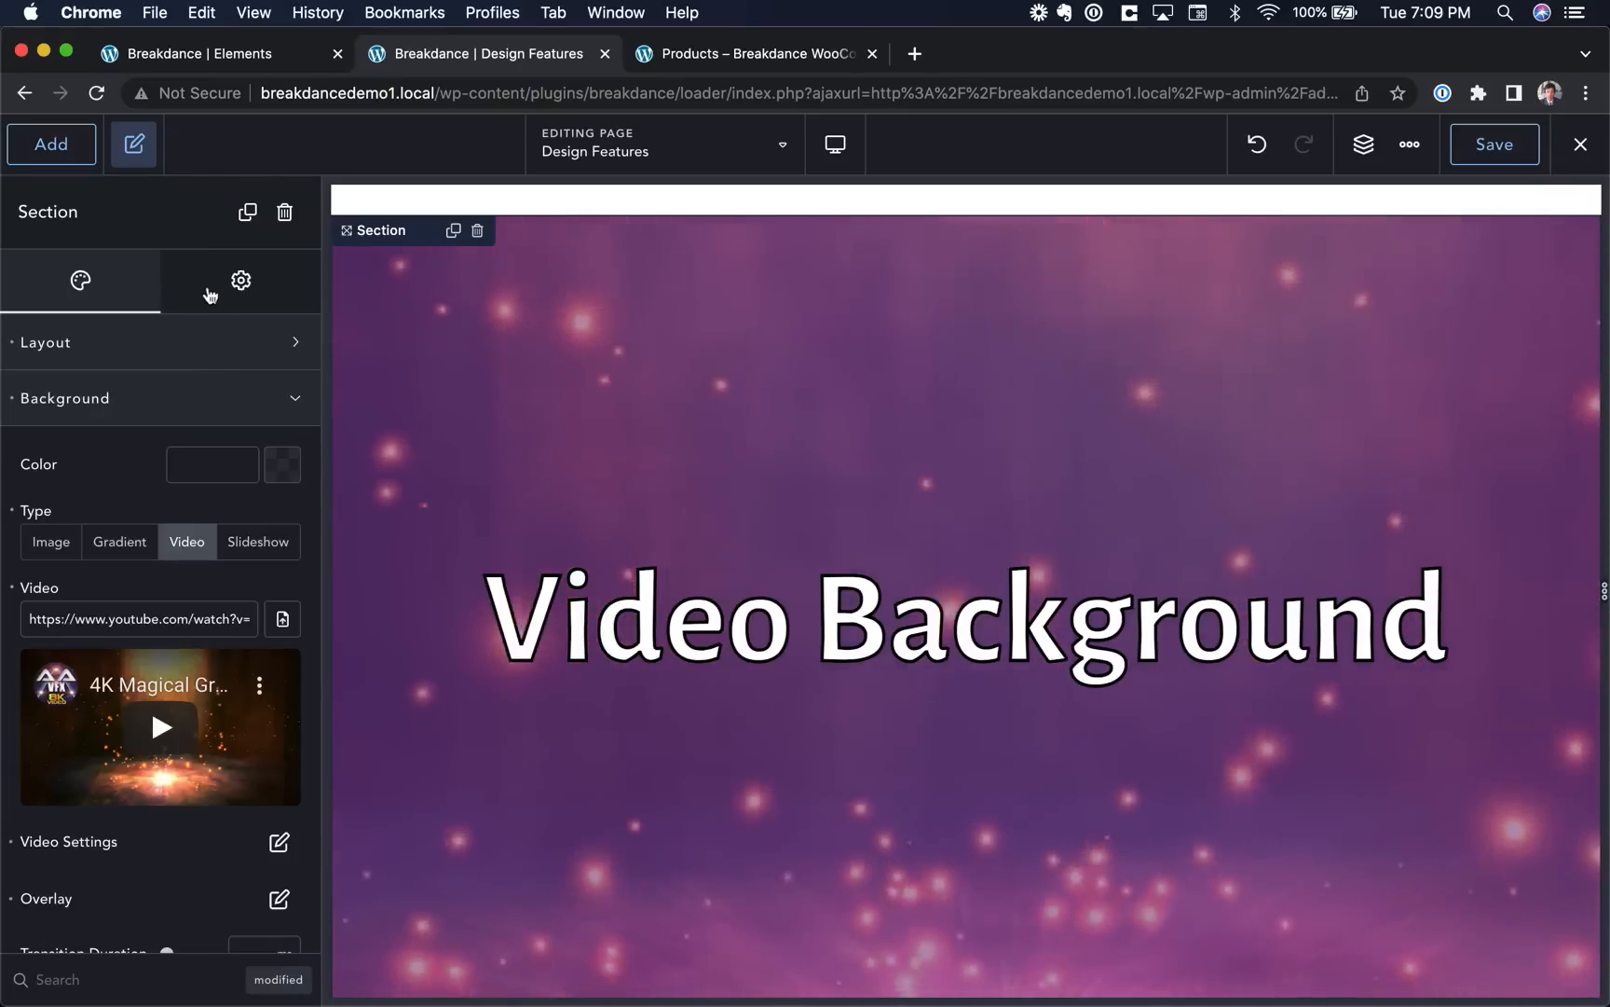
{"action": "scroll", "coordinate": [182, 485], "scroll_direction": "down", "scroll_amount": 1}
{"action": "scroll", "coordinate": [284, 522], "scroll_direction": "down", "scroll_amount": 8}
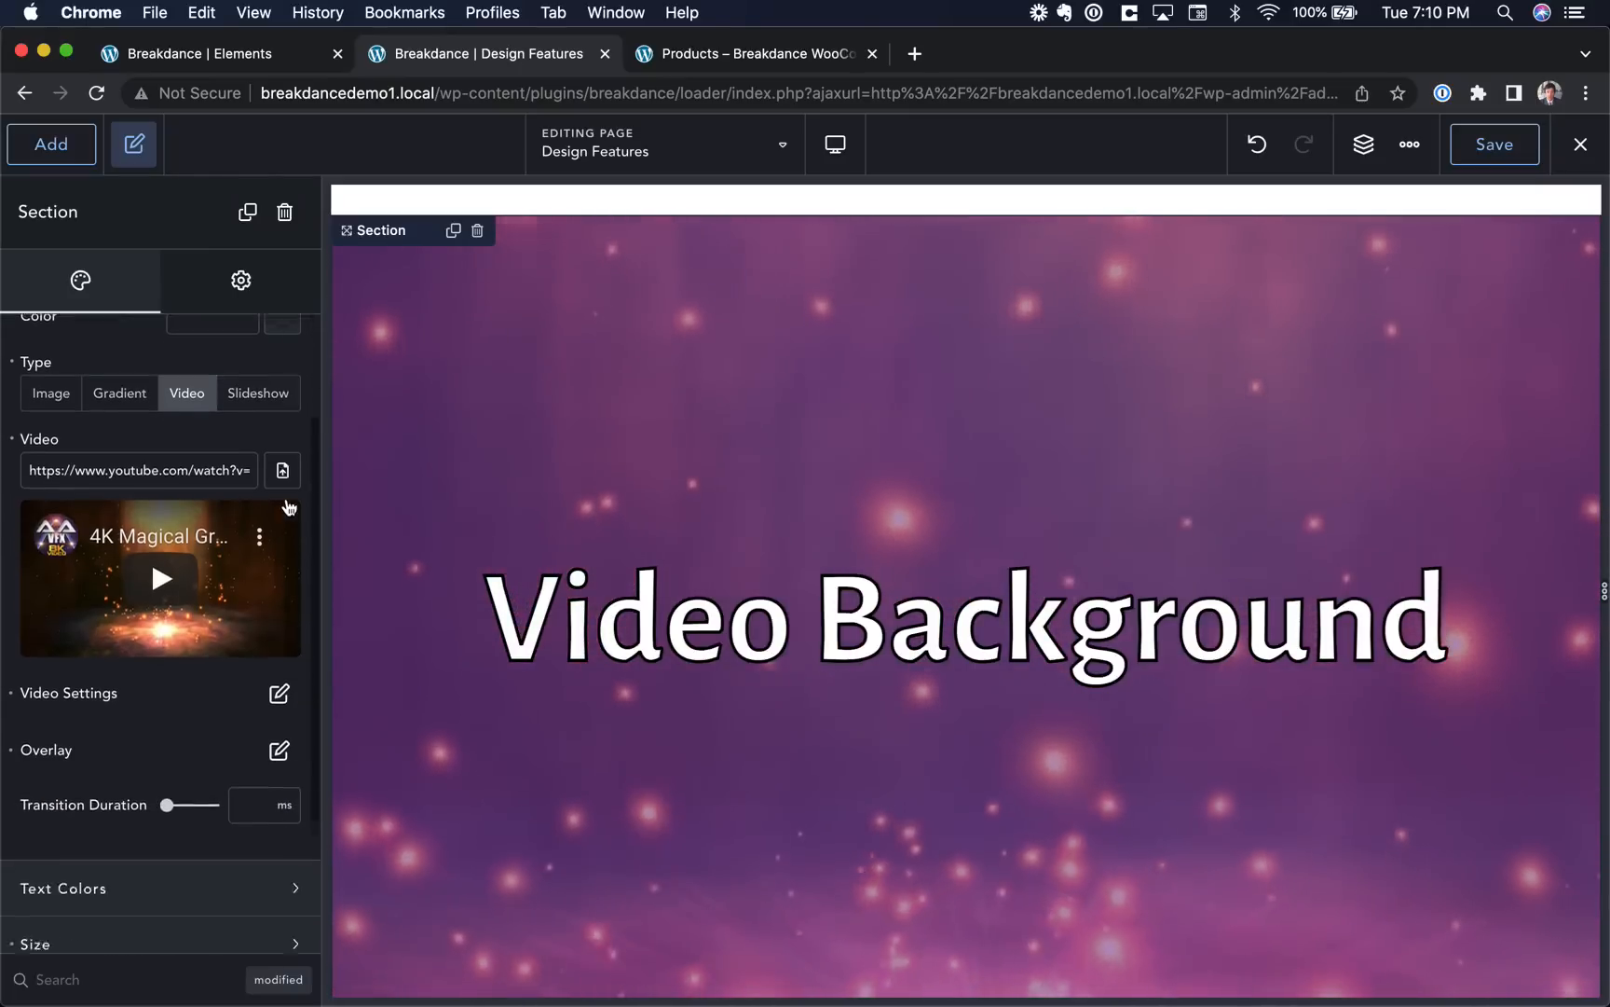
{"action": "left_click", "coordinate": [278, 569]}
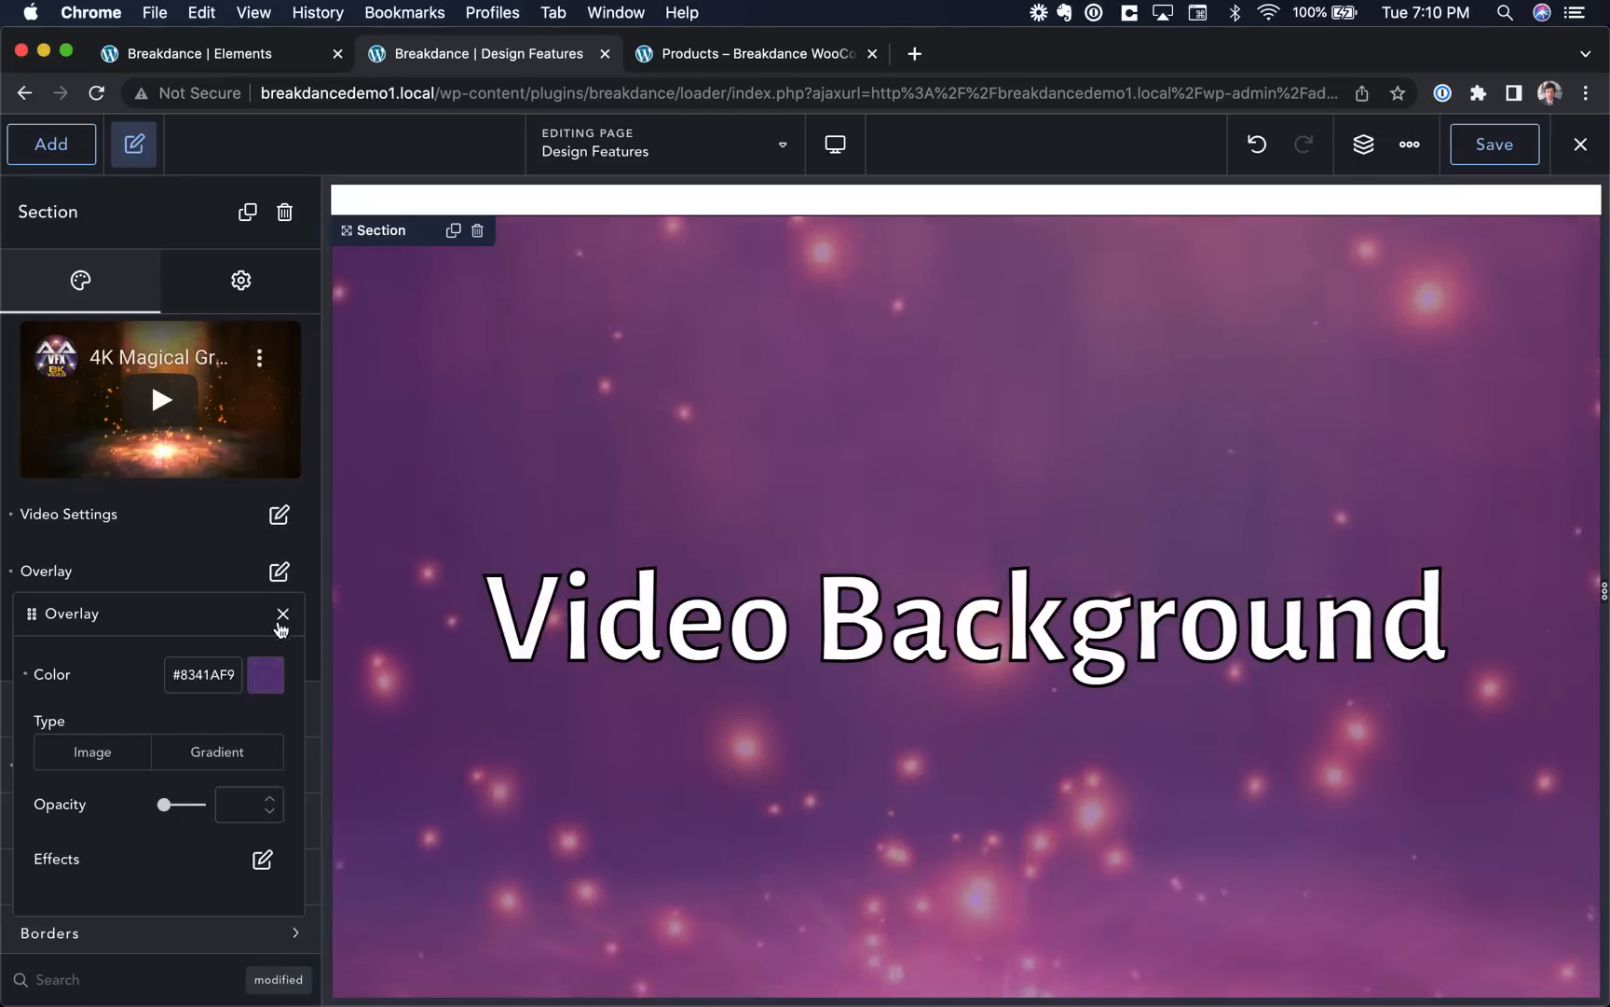
{"action": "left_click", "coordinate": [284, 617]}
Examine the Scrolling Animations and Entrance Animations sections of the page down to the fonts heading.
{"action": "scroll", "coordinate": [283, 623], "scroll_direction": "down", "scroll_amount": 1}
{"action": "scroll", "coordinate": [629, 736], "scroll_direction": "down", "scroll_amount": 10}
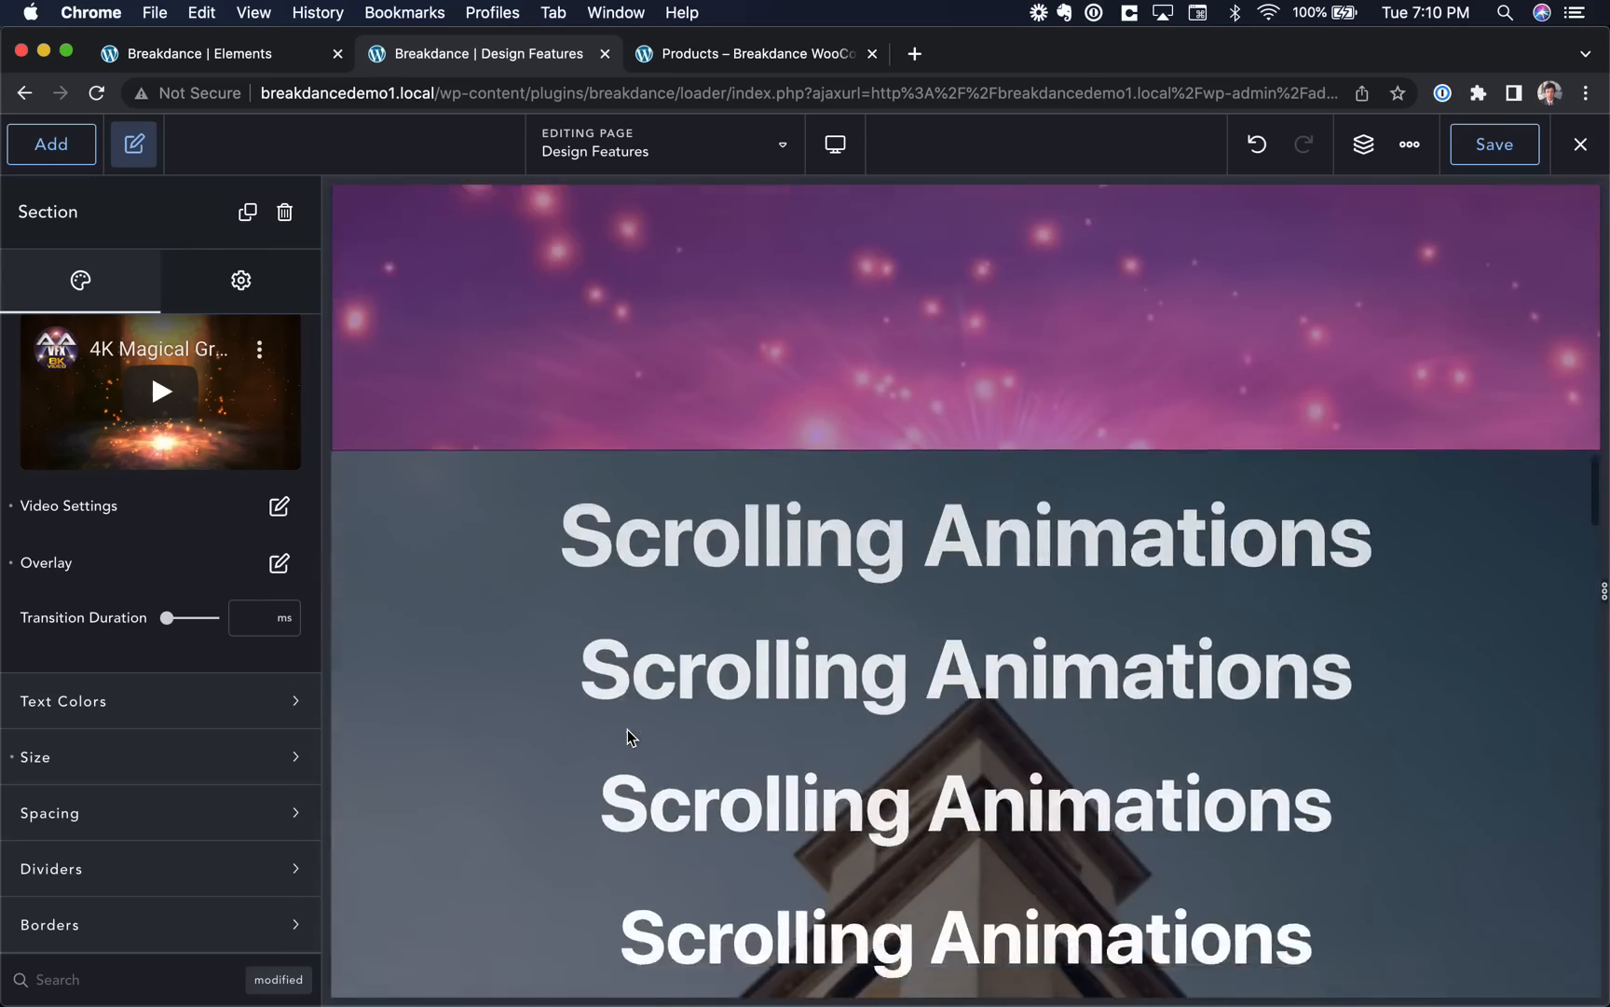
{"action": "scroll", "coordinate": [630, 734], "scroll_direction": "up", "scroll_amount": 3}
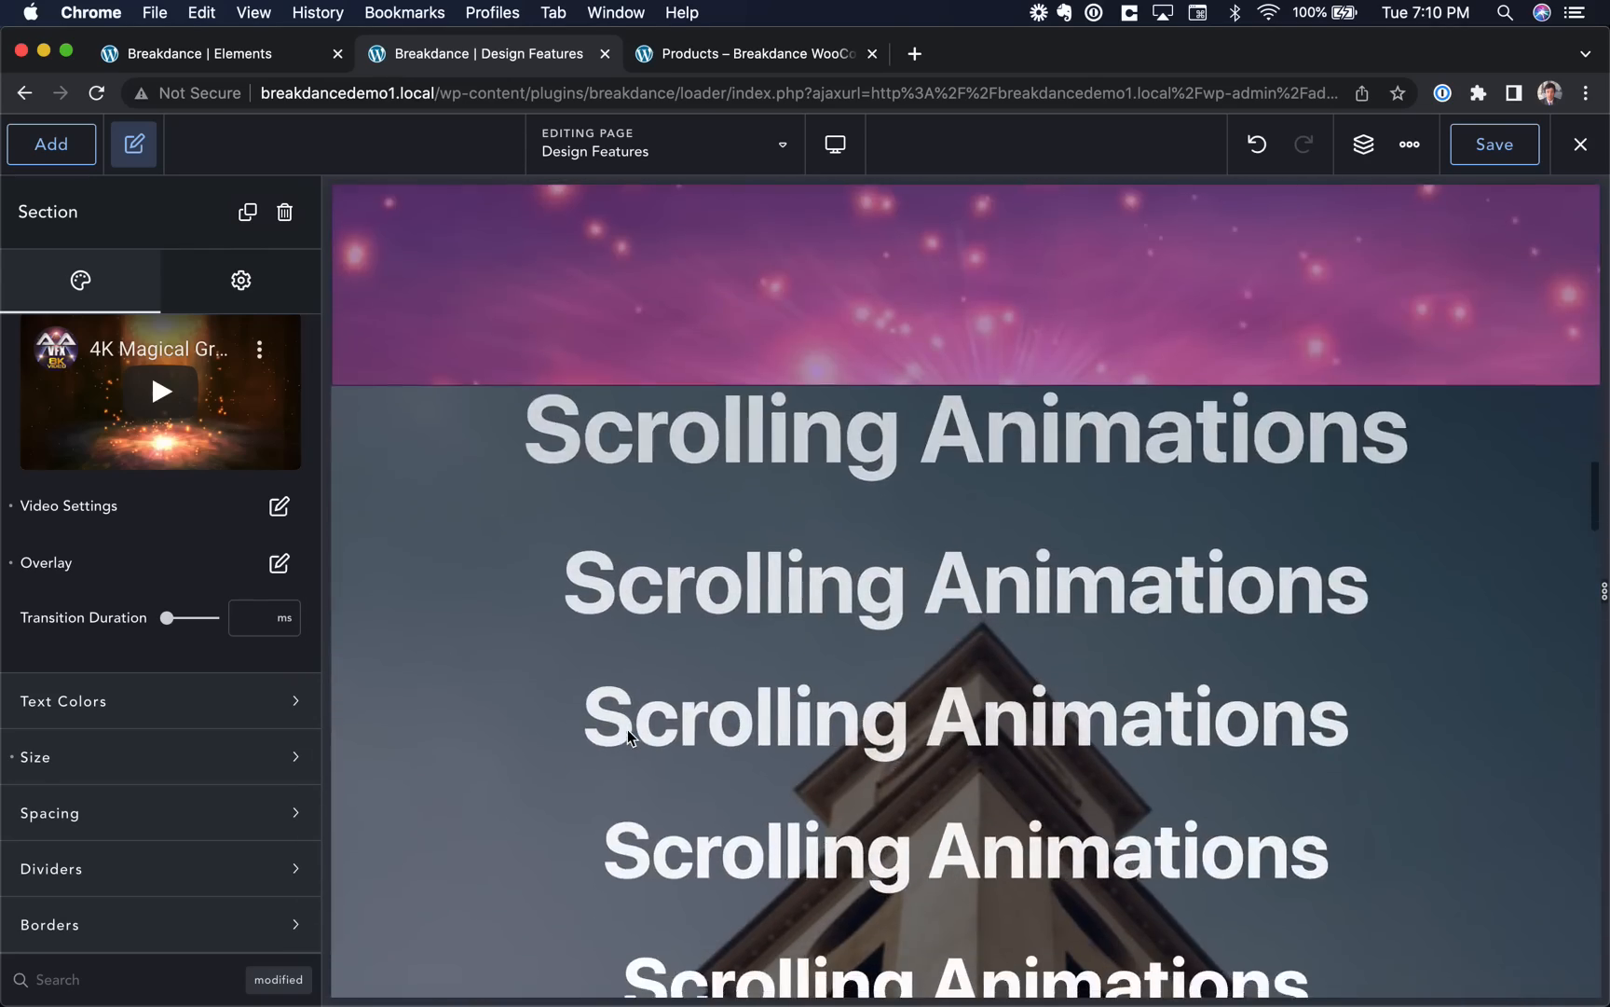
{"action": "scroll", "coordinate": [814, 585], "scroll_direction": "down", "scroll_amount": 5}
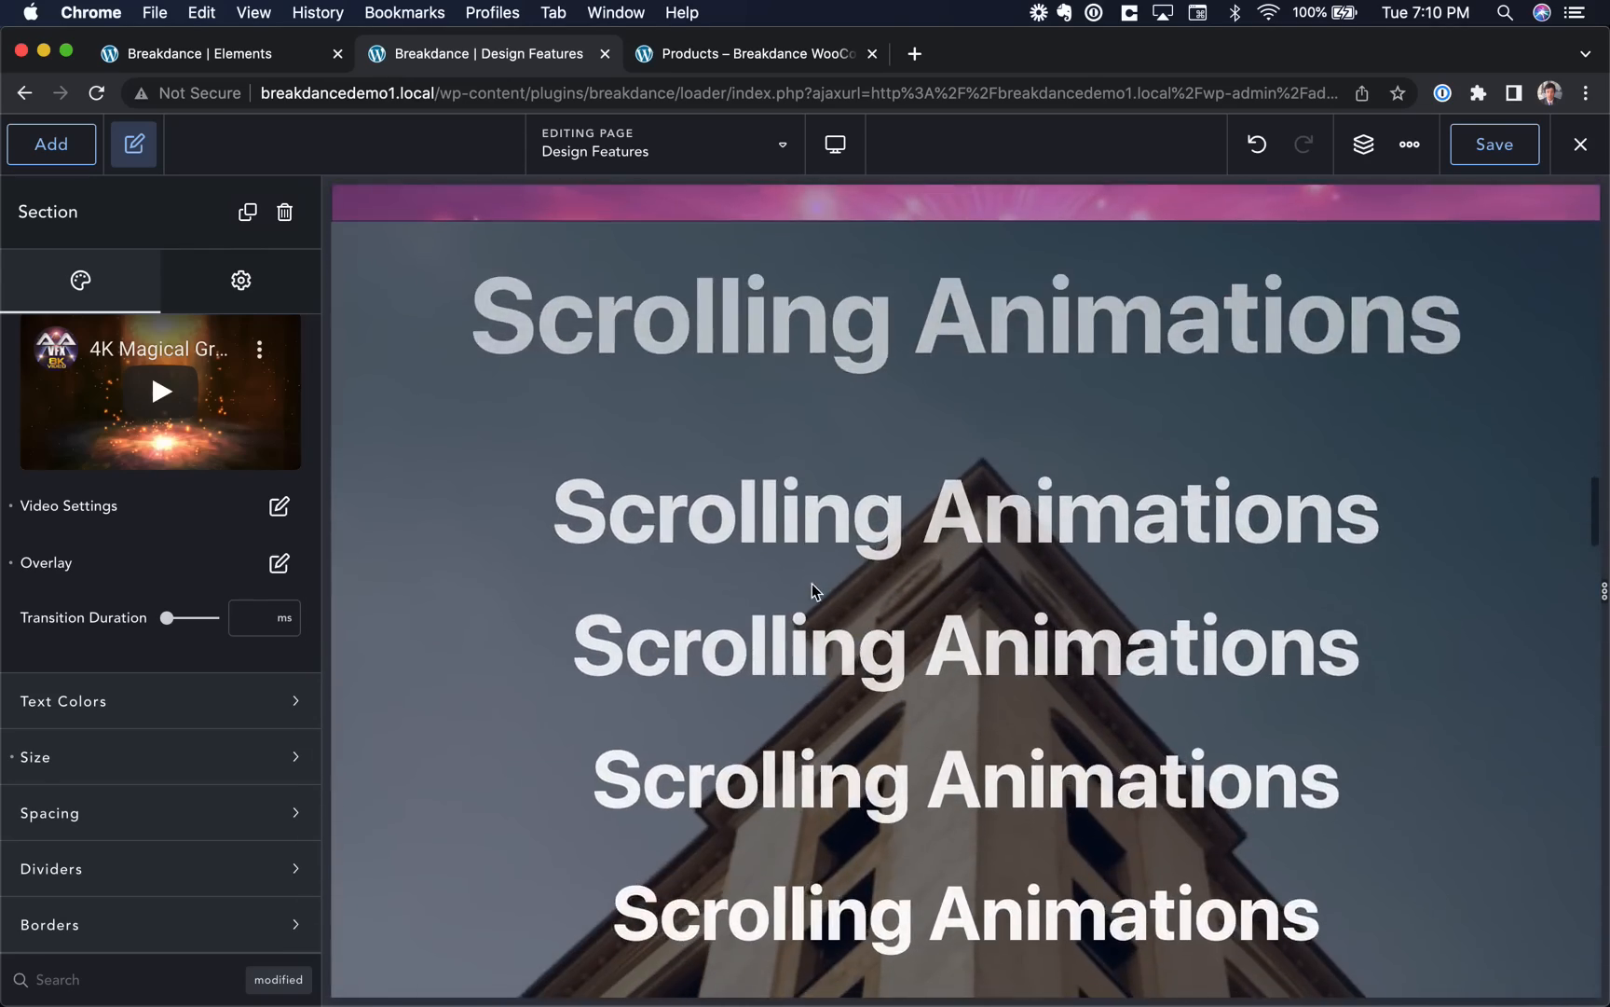
{"action": "scroll", "coordinate": [813, 589], "scroll_direction": "down", "scroll_amount": 2}
{"action": "scroll", "coordinate": [813, 589], "scroll_direction": "up", "scroll_amount": 3}
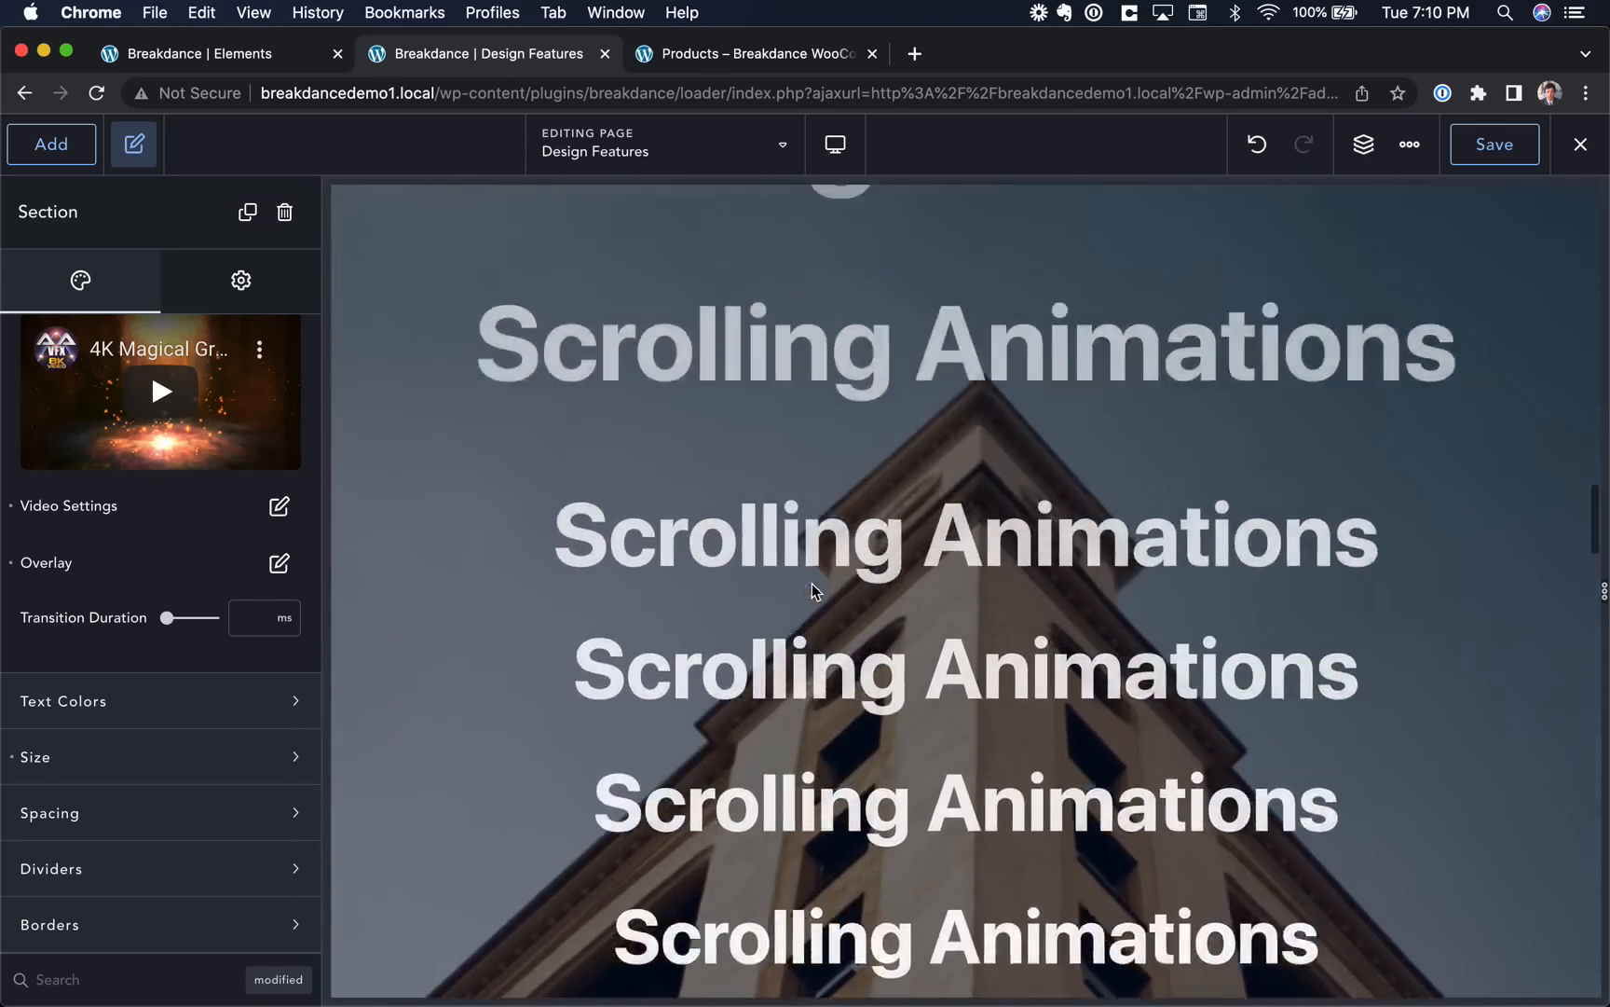
{"action": "scroll", "coordinate": [812, 589], "scroll_direction": "down", "scroll_amount": 6}
{"action": "scroll", "coordinate": [812, 591], "scroll_direction": "down", "scroll_amount": 3}
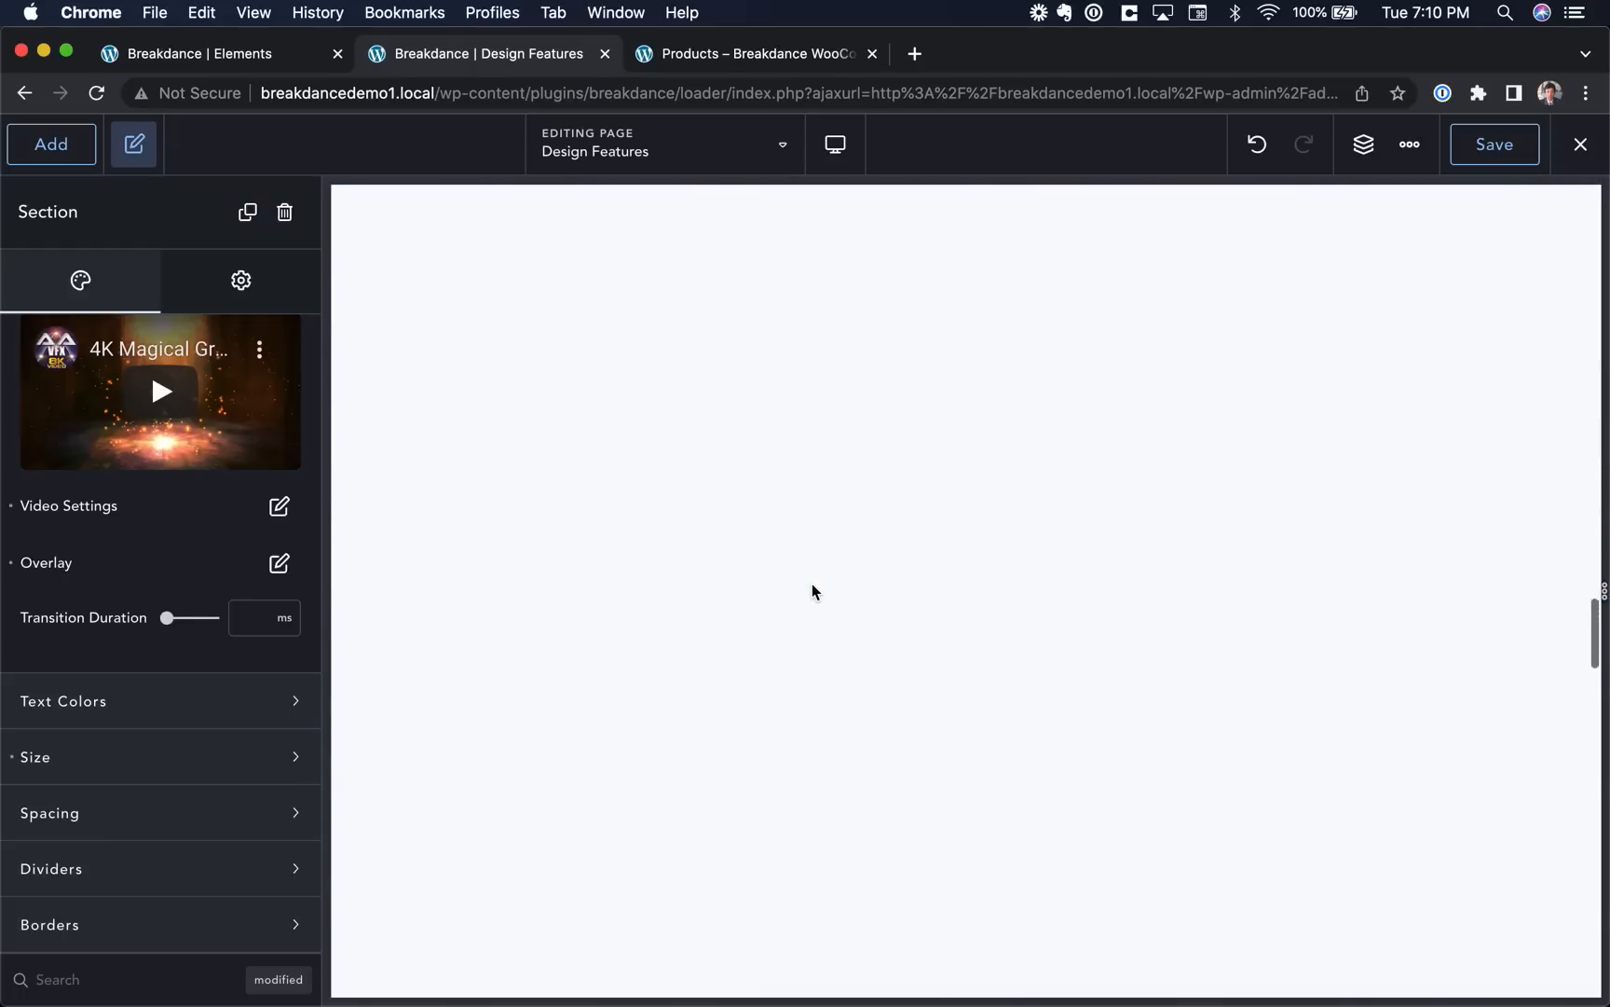
{"action": "scroll", "coordinate": [813, 591], "scroll_direction": "down", "scroll_amount": 3}
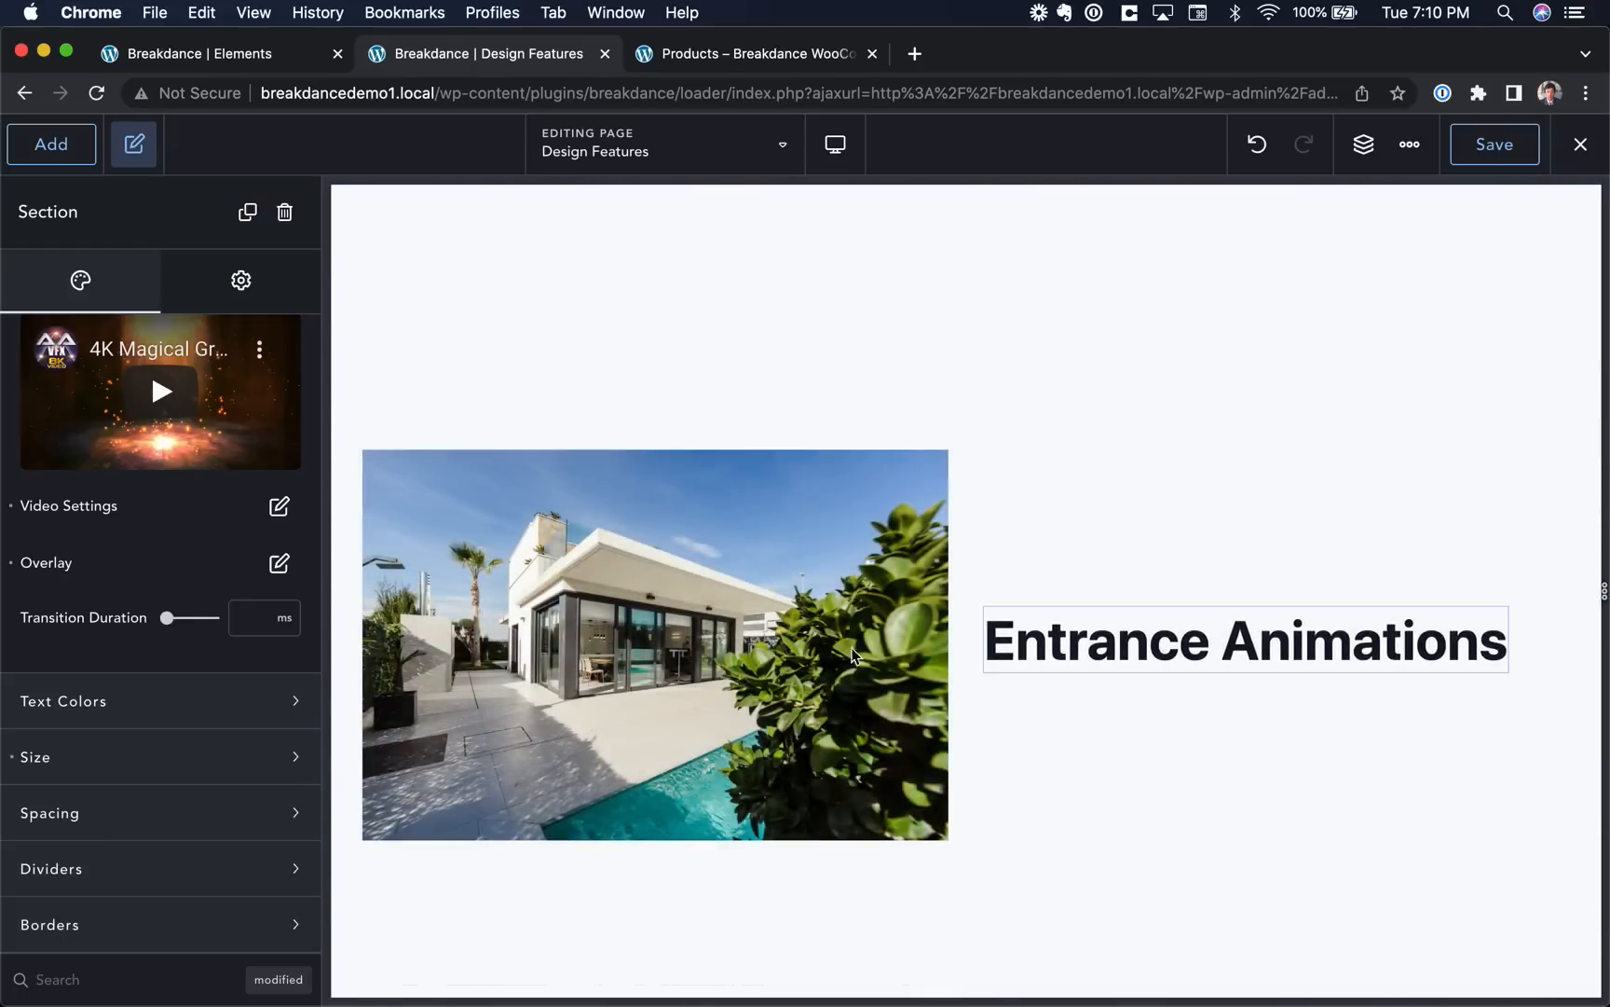
{"action": "scroll", "coordinate": [1116, 604], "scroll_direction": "down", "scroll_amount": 5}
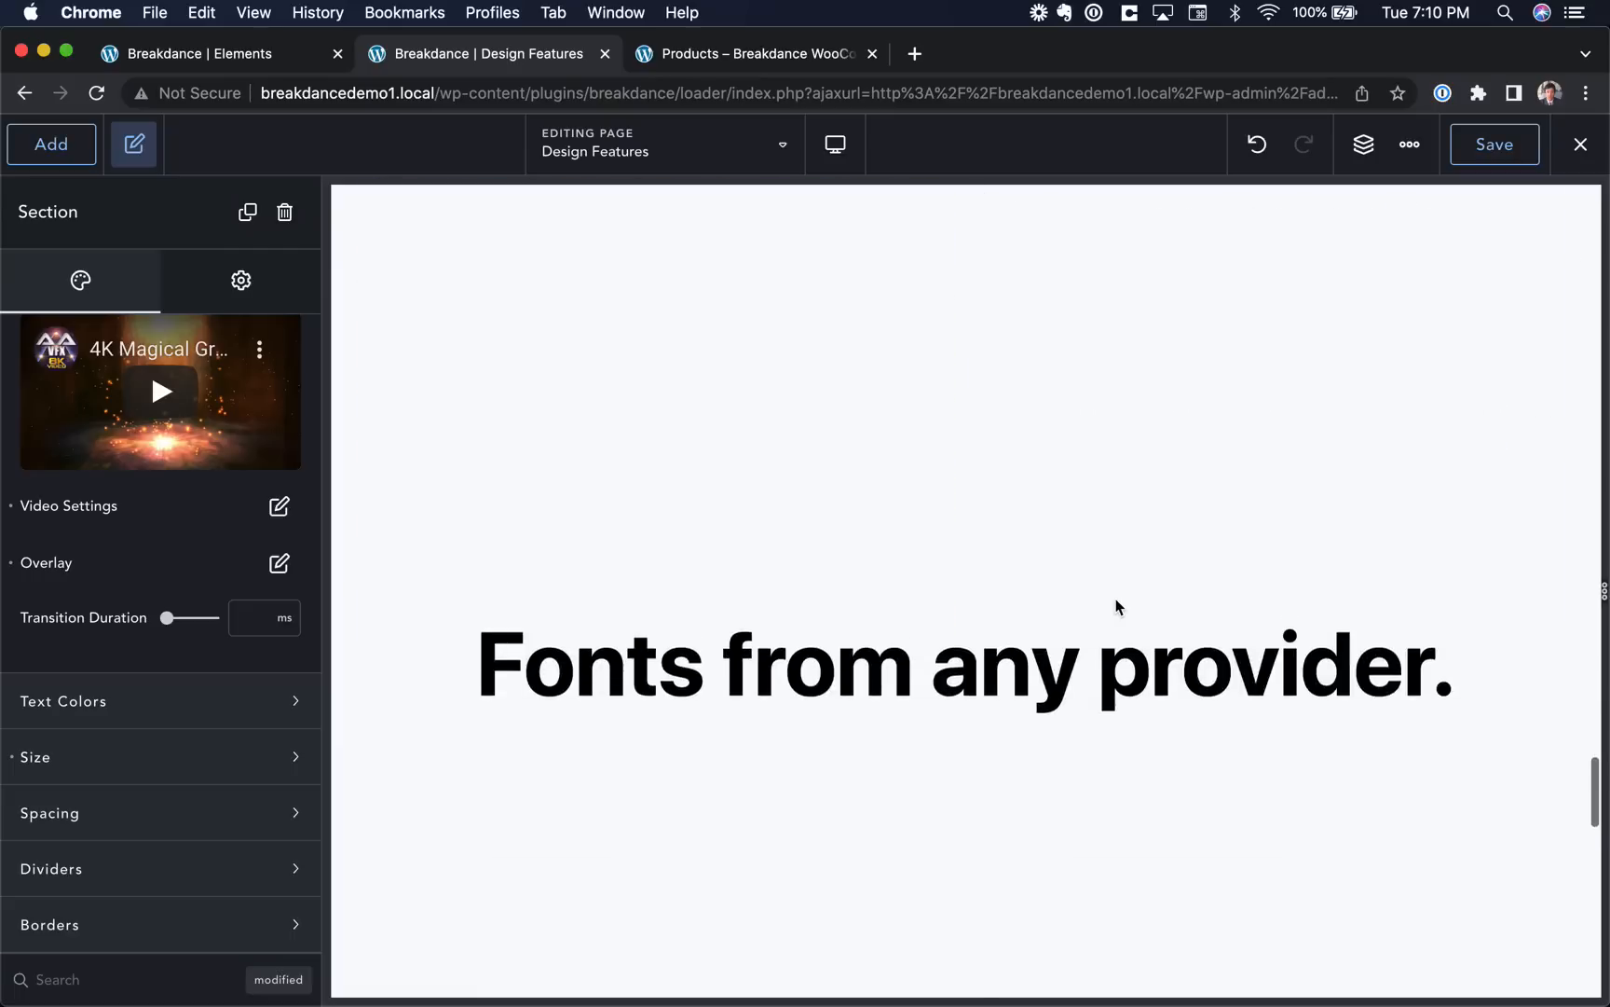
Open the typography design settings of the "Fonts from any provider." heading.
{"action": "left_click", "coordinate": [1032, 554]}
{"action": "left_click", "coordinate": [158, 277]}
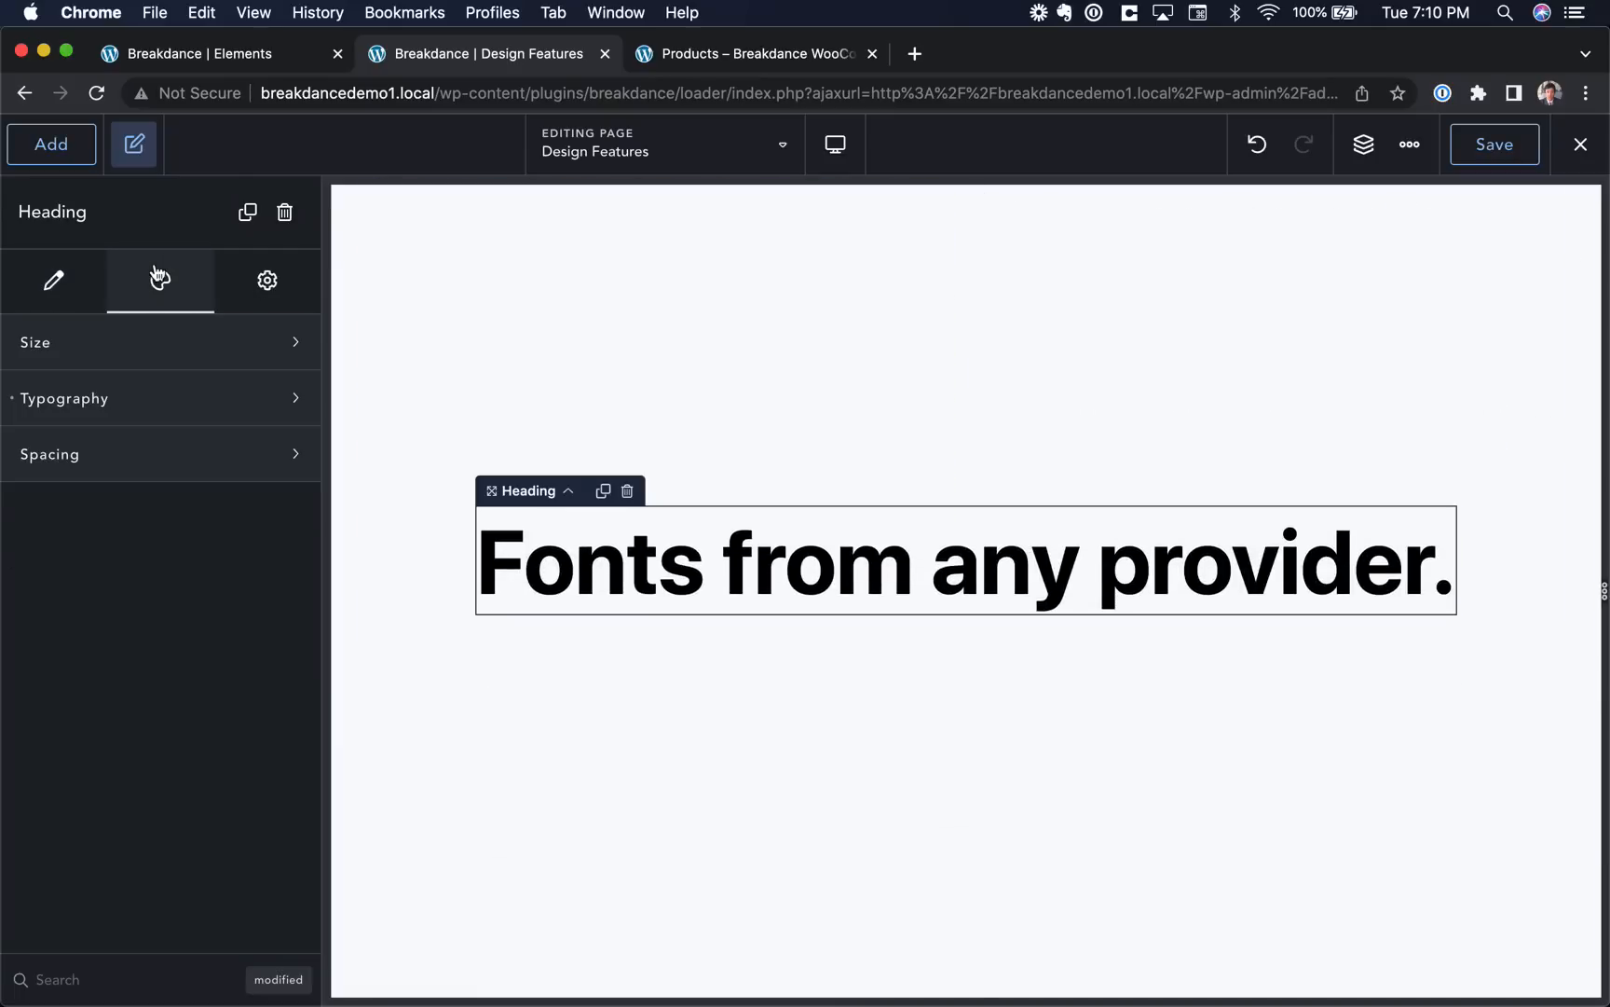
{"action": "left_click", "coordinate": [202, 398]}
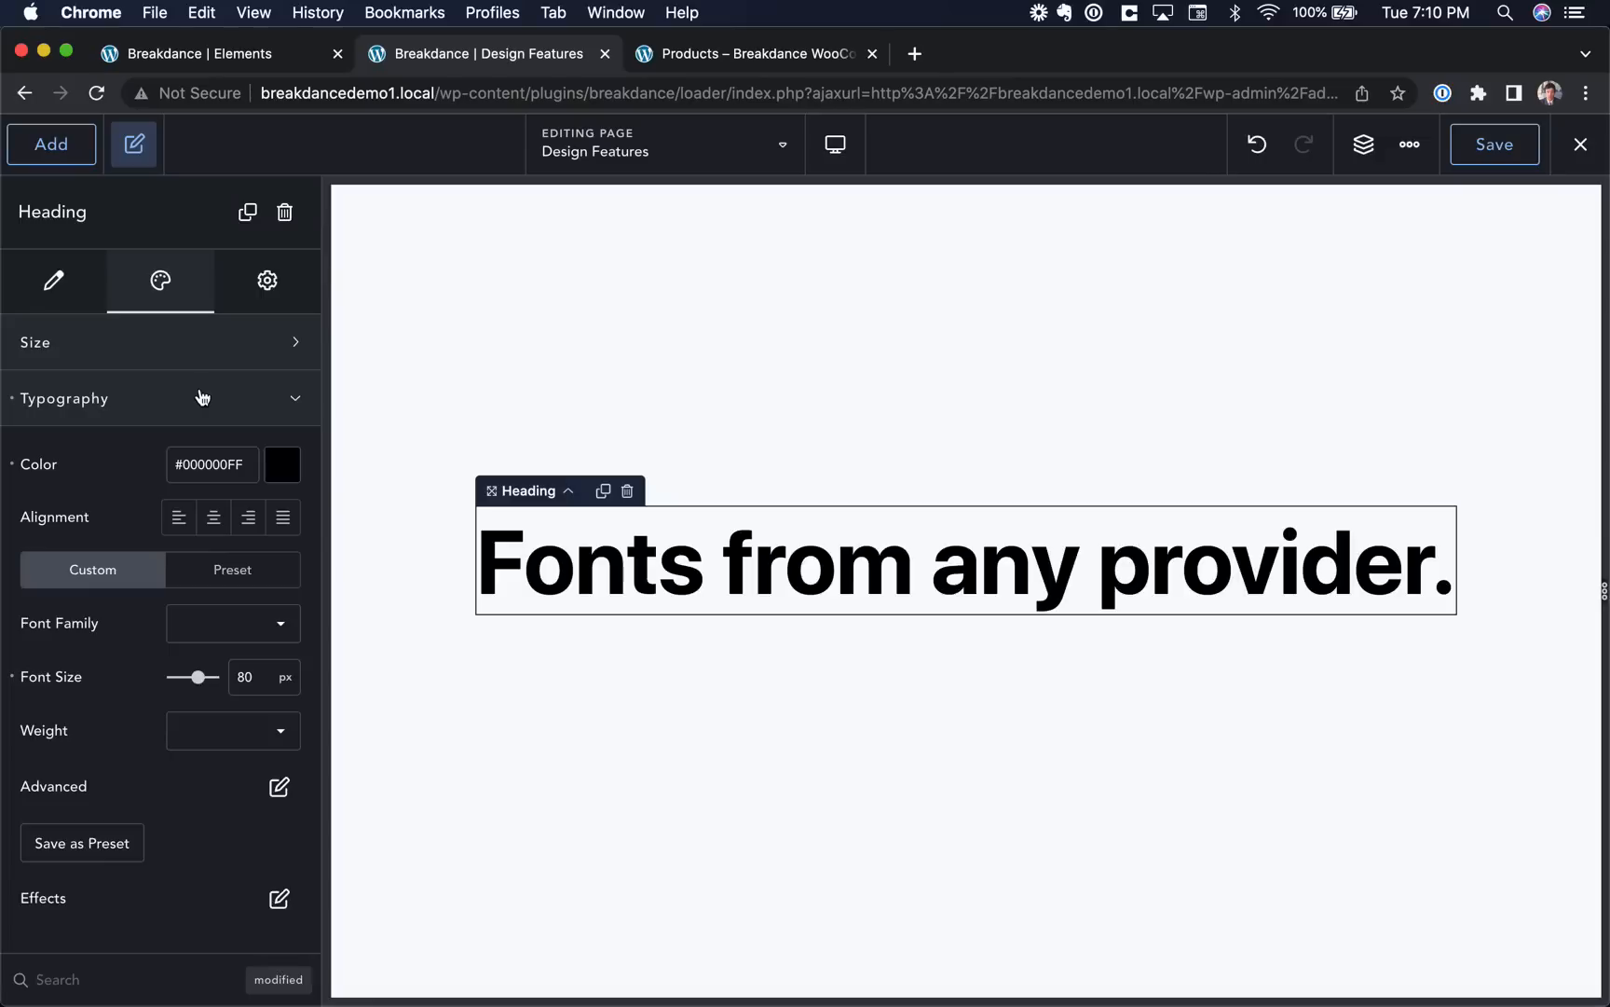
Open the custom fonts preferences and check the source details of the Futura Pt font.
{"action": "left_click", "coordinate": [1410, 143]}
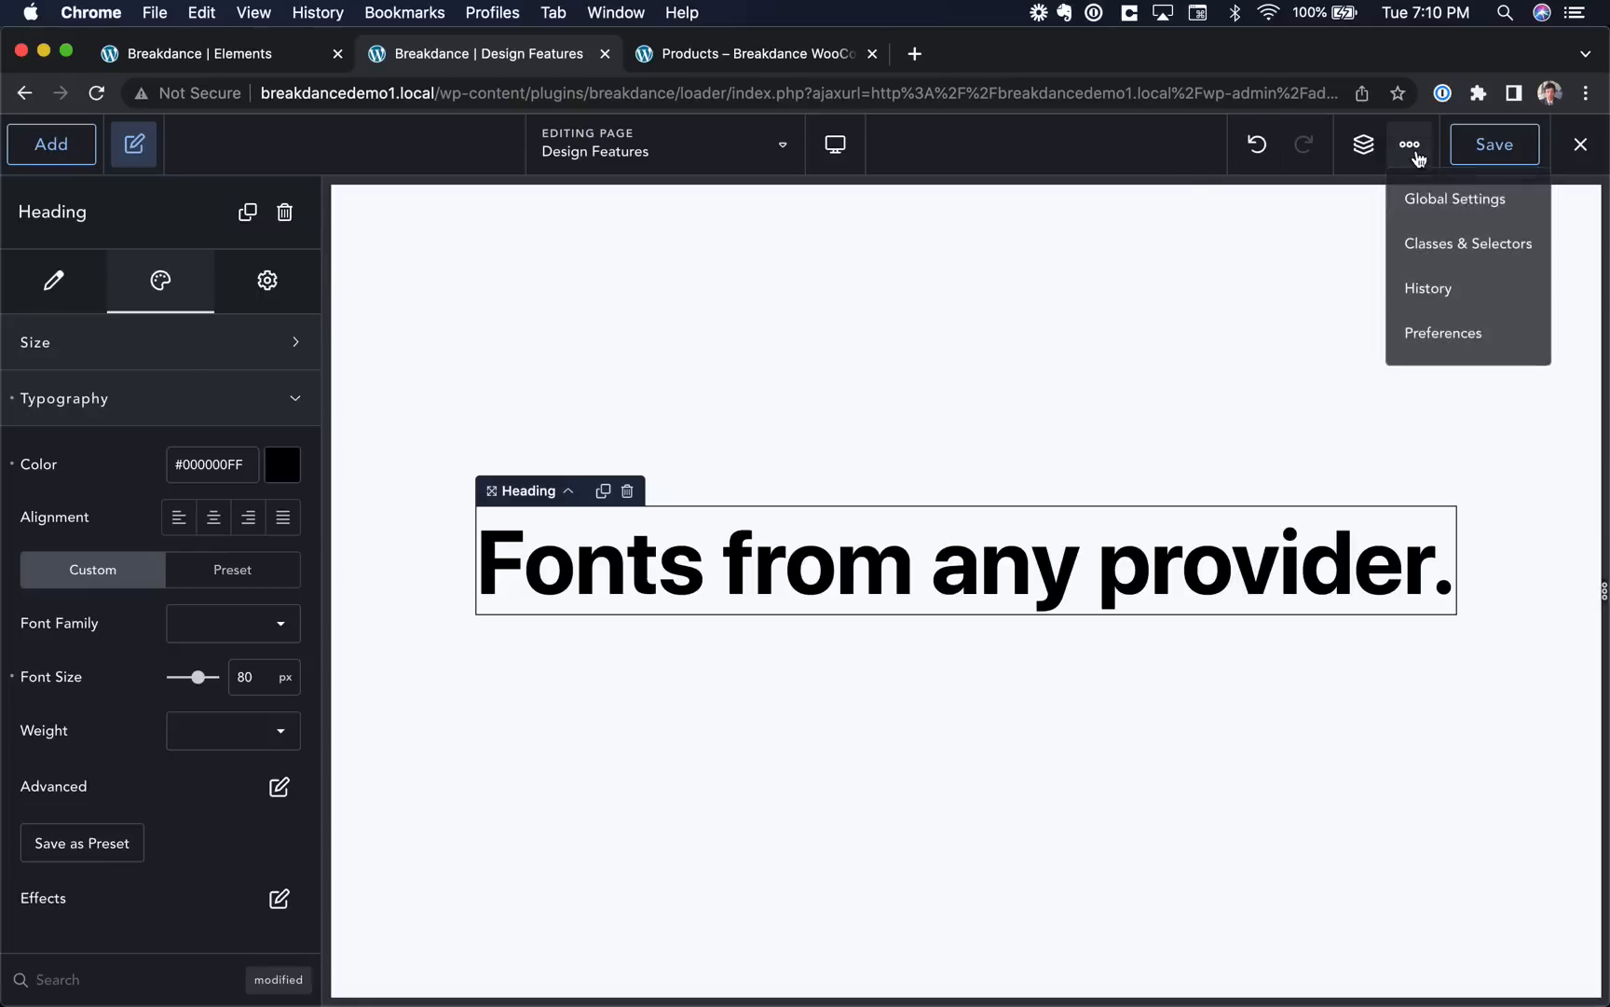
{"action": "left_click", "coordinate": [1444, 333]}
{"action": "left_click", "coordinate": [562, 399]}
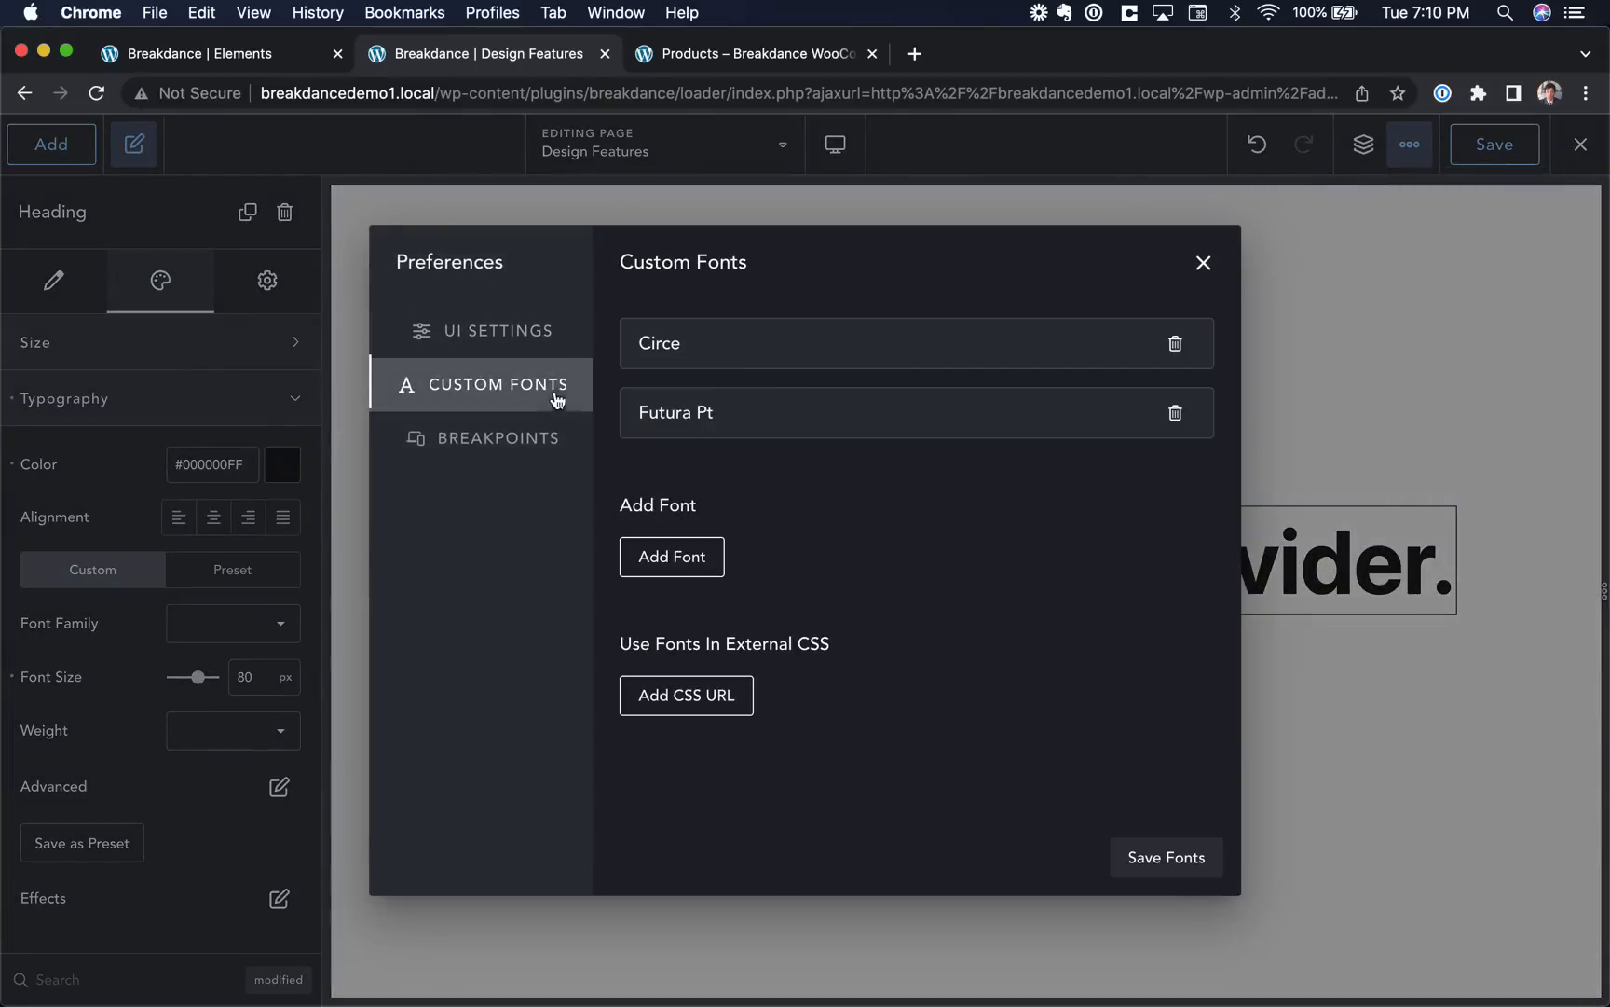
{"action": "left_click", "coordinate": [783, 427]}
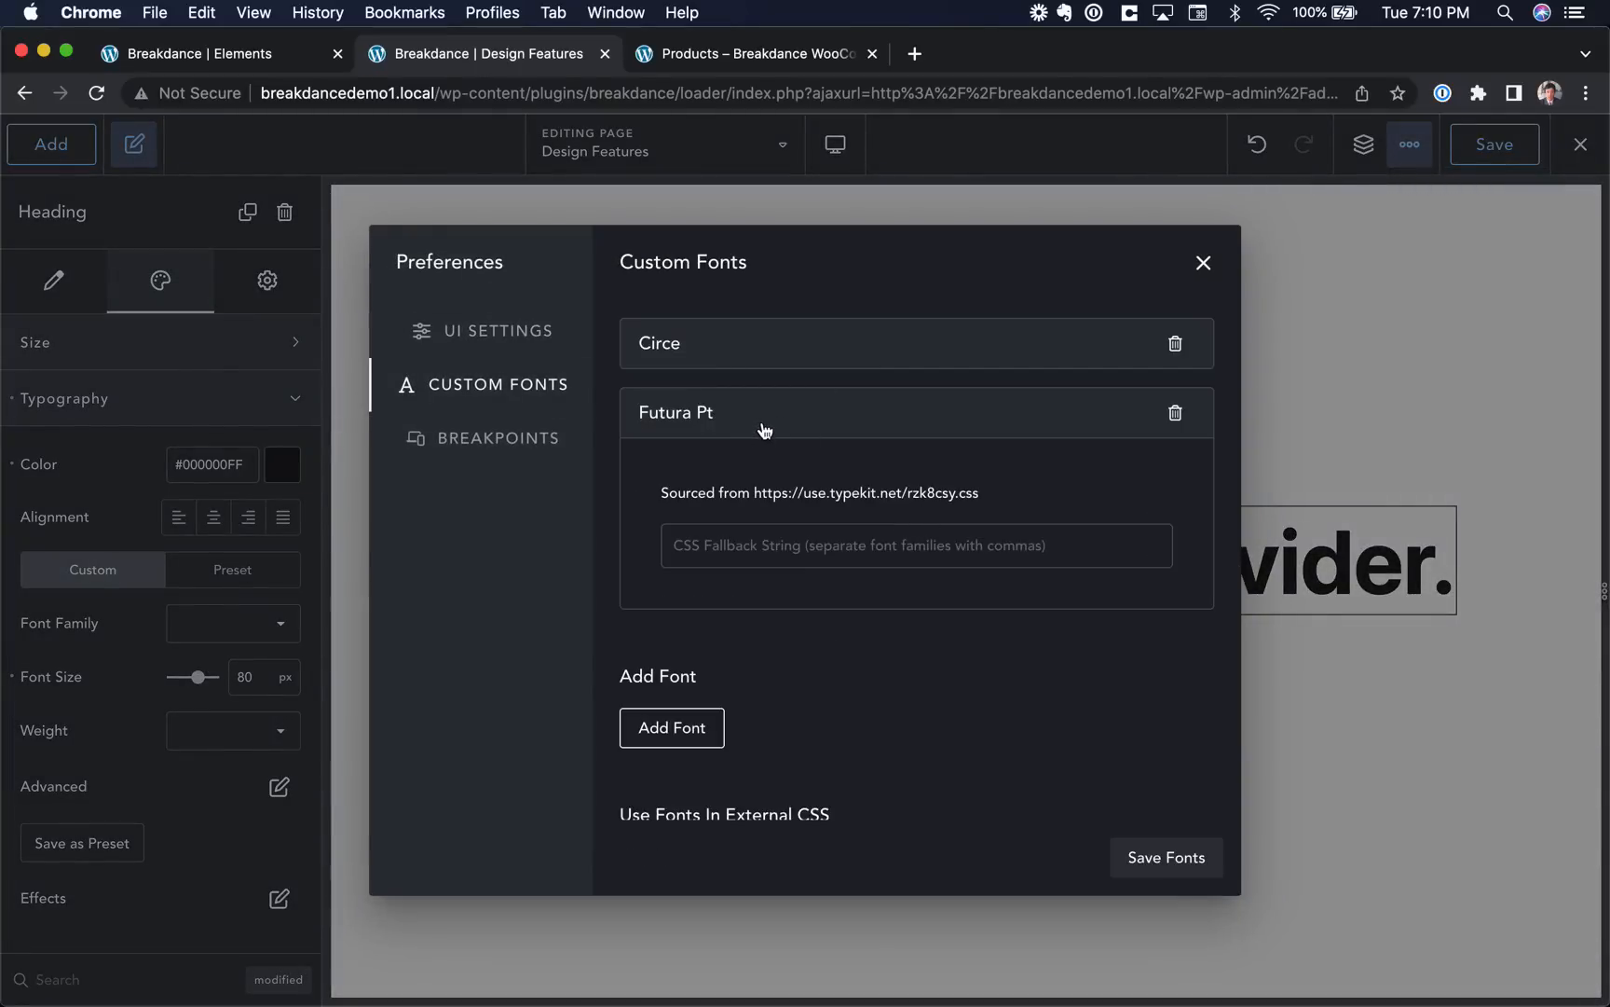
{"action": "left_click", "coordinate": [895, 414]}
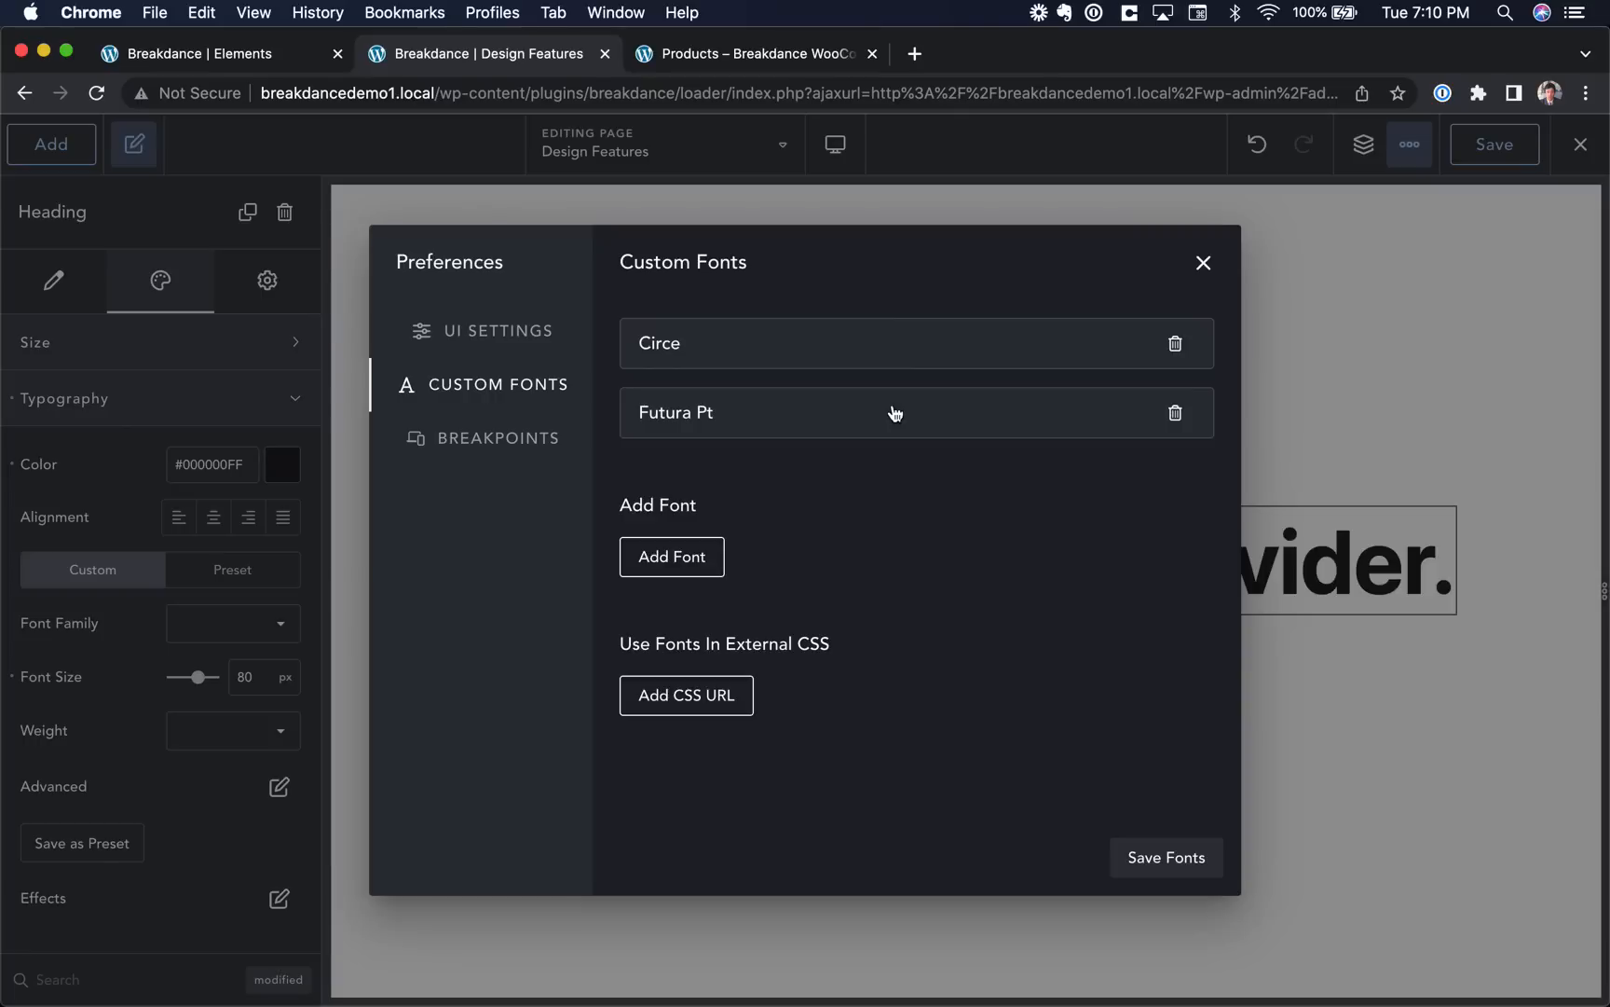
Try to add a custom font named System UI, discard the entry and close the preferences.
{"action": "left_click", "coordinate": [708, 557]}
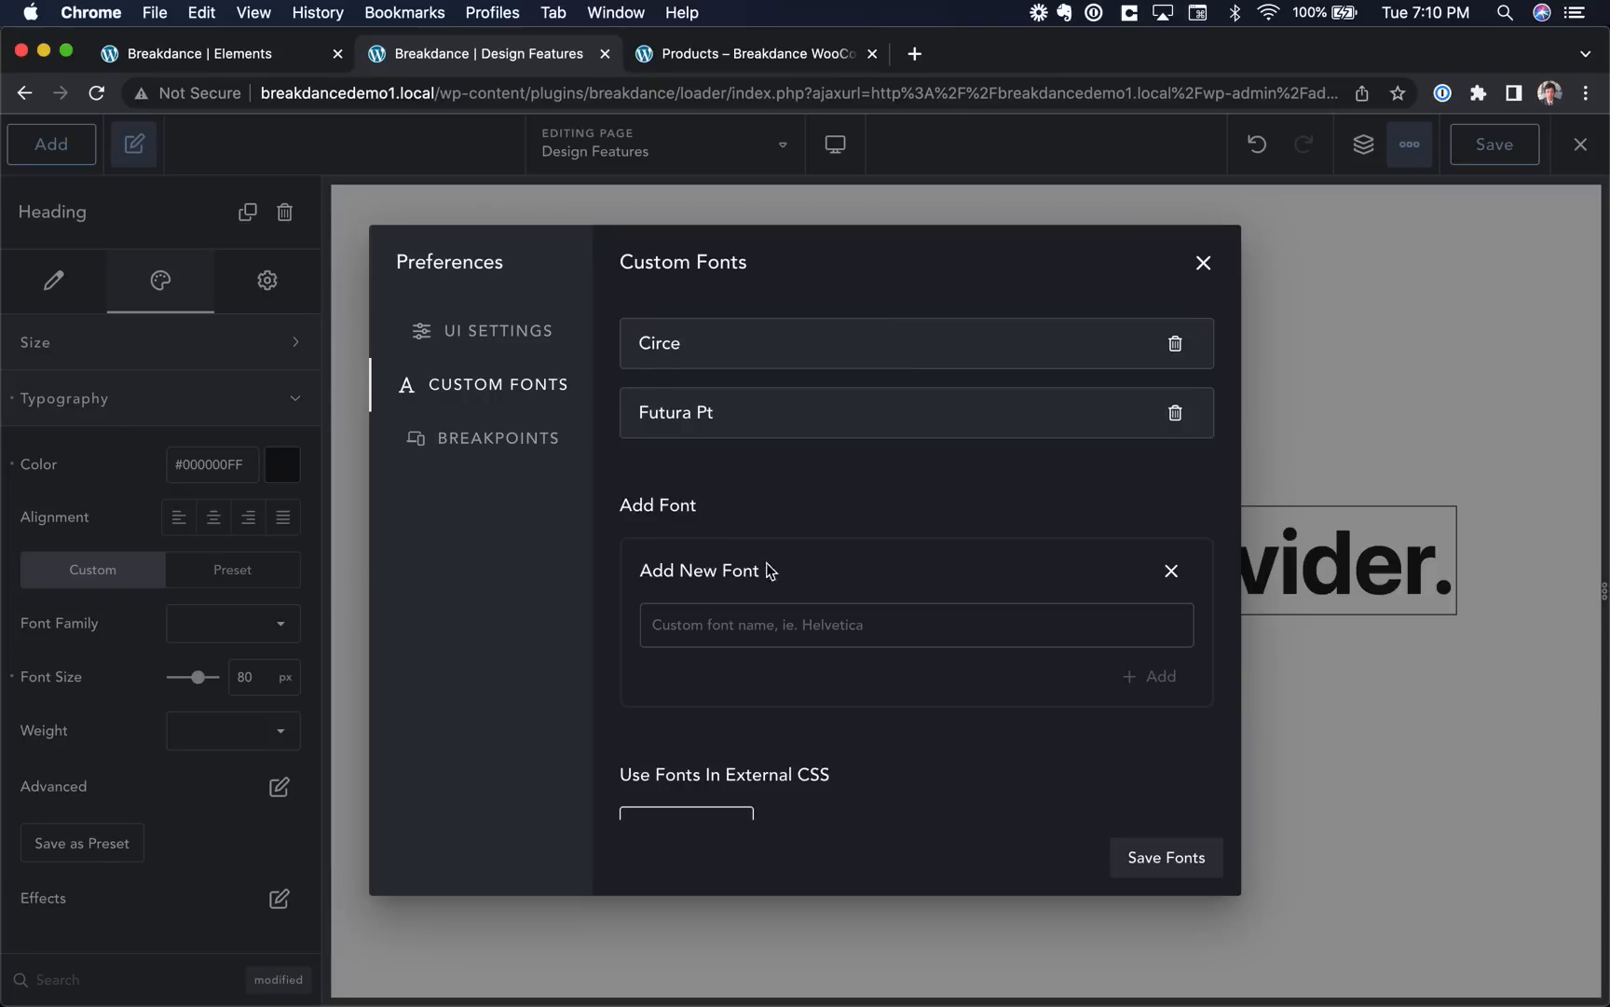
{"action": "scroll", "coordinate": [809, 618], "scroll_direction": "down", "scroll_amount": 2}
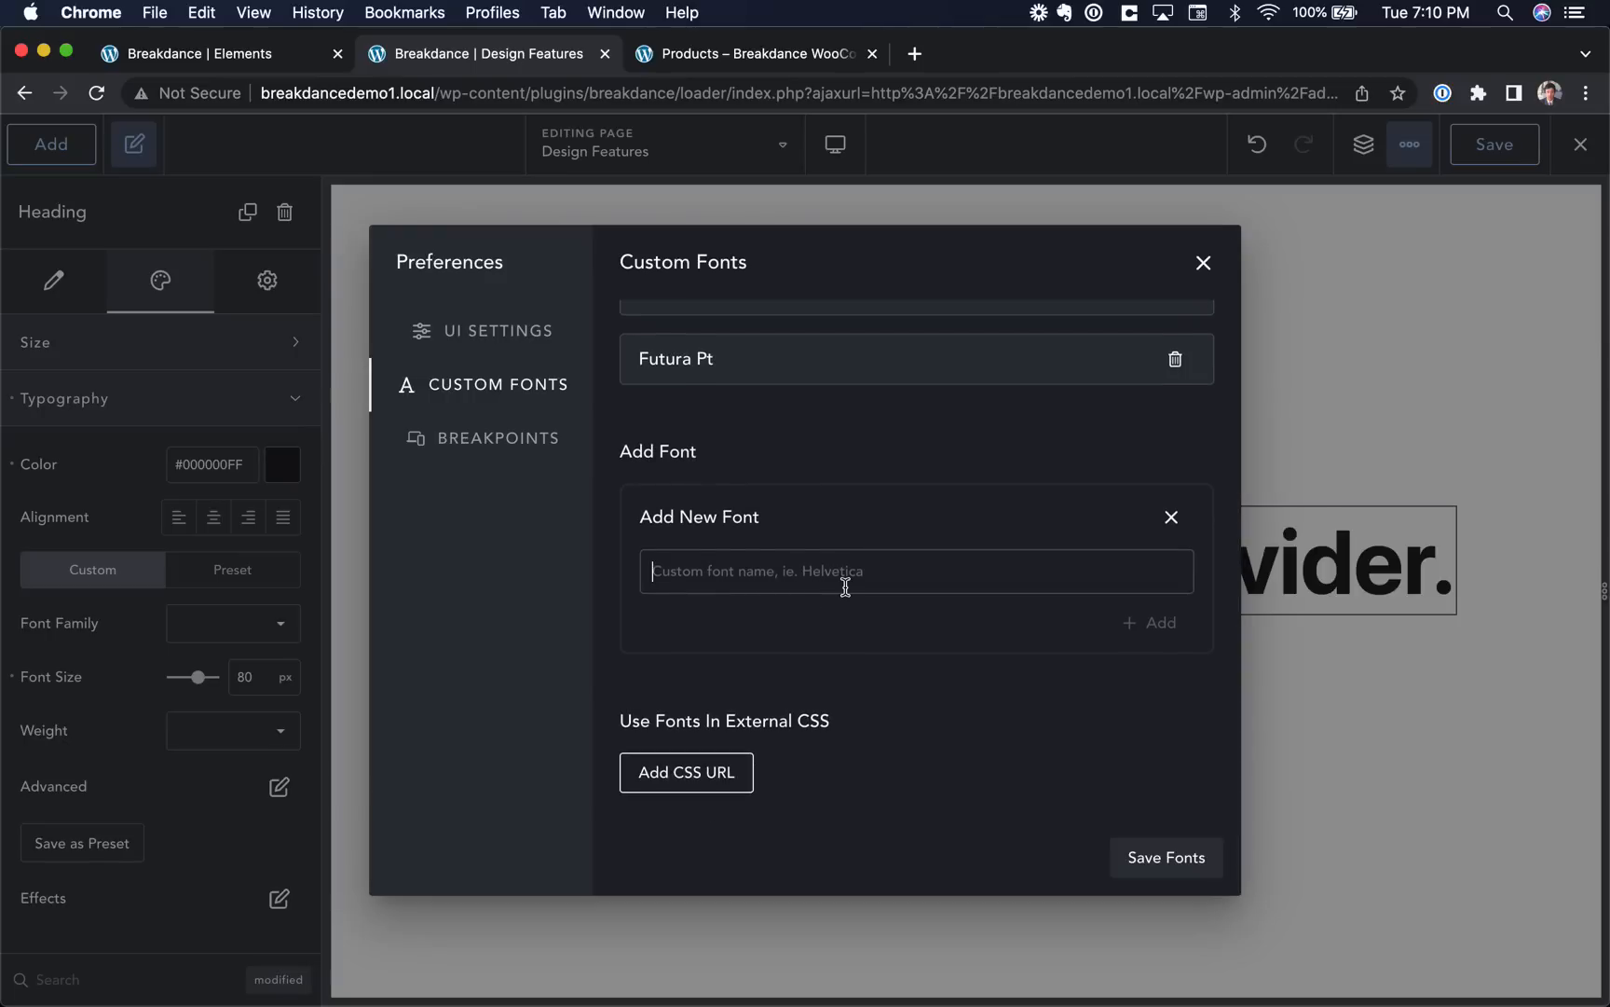
{"action": "type", "text": "System UI"}
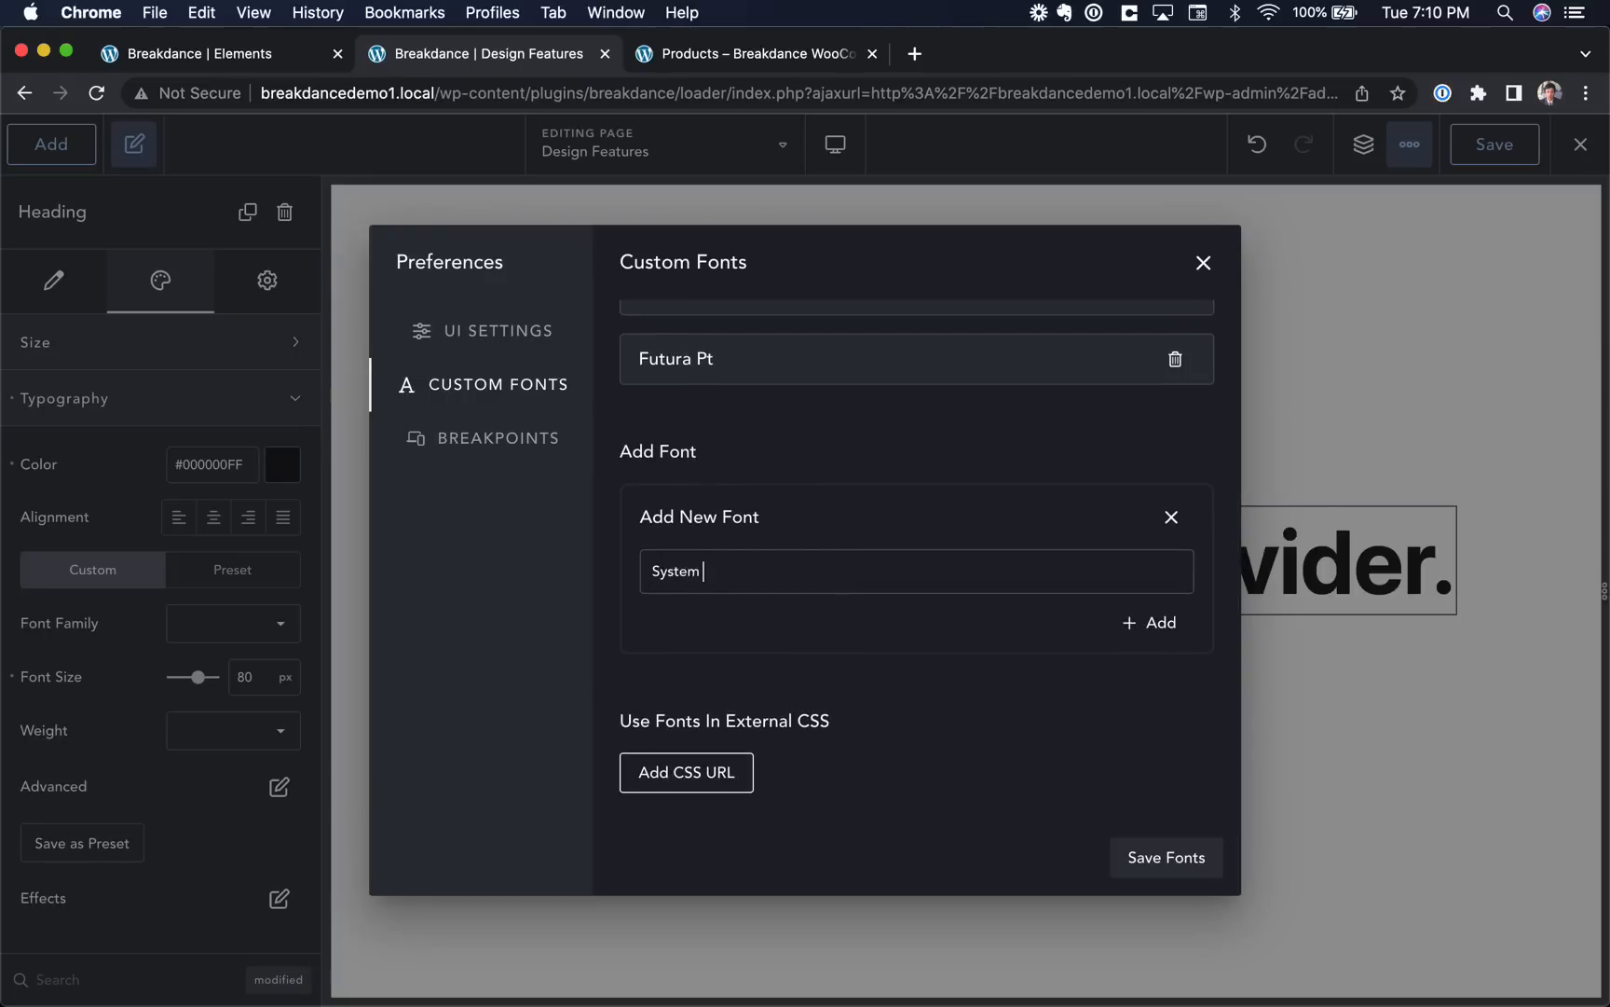
{"action": "left_click", "coordinate": [1171, 516]}
{"action": "left_click", "coordinate": [1205, 263]}
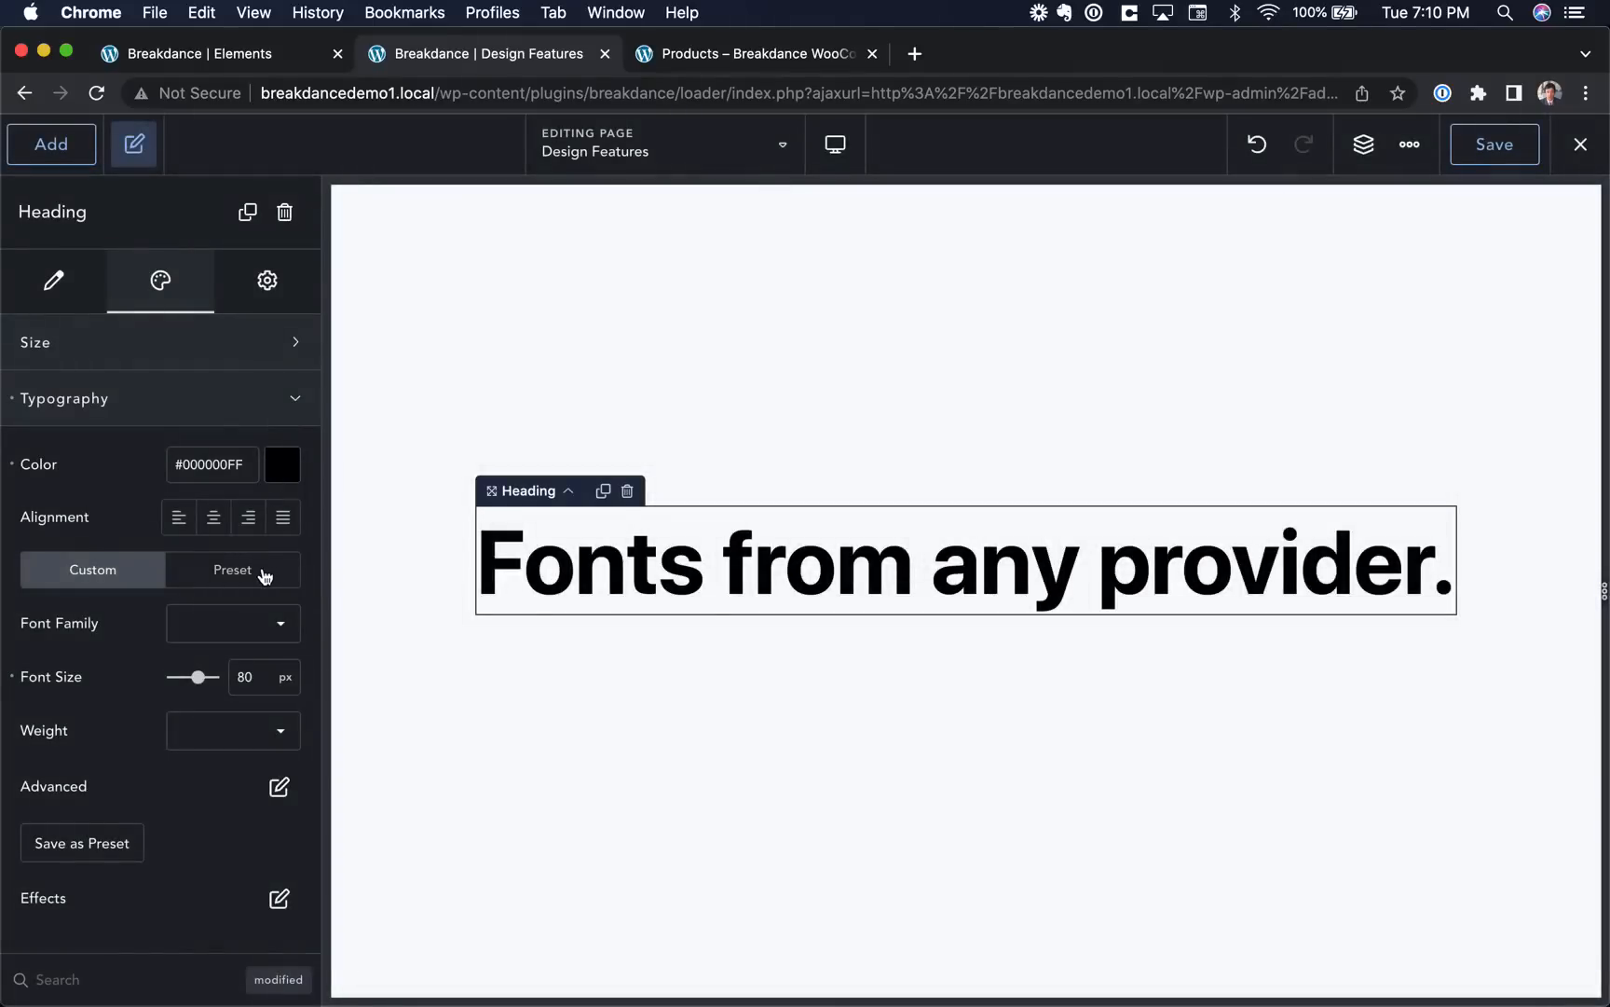
Compare the heading's preset and custom typography options, leaving the typography on Custom.
{"action": "left_click", "coordinate": [234, 576]}
{"action": "left_click", "coordinate": [79, 588]}
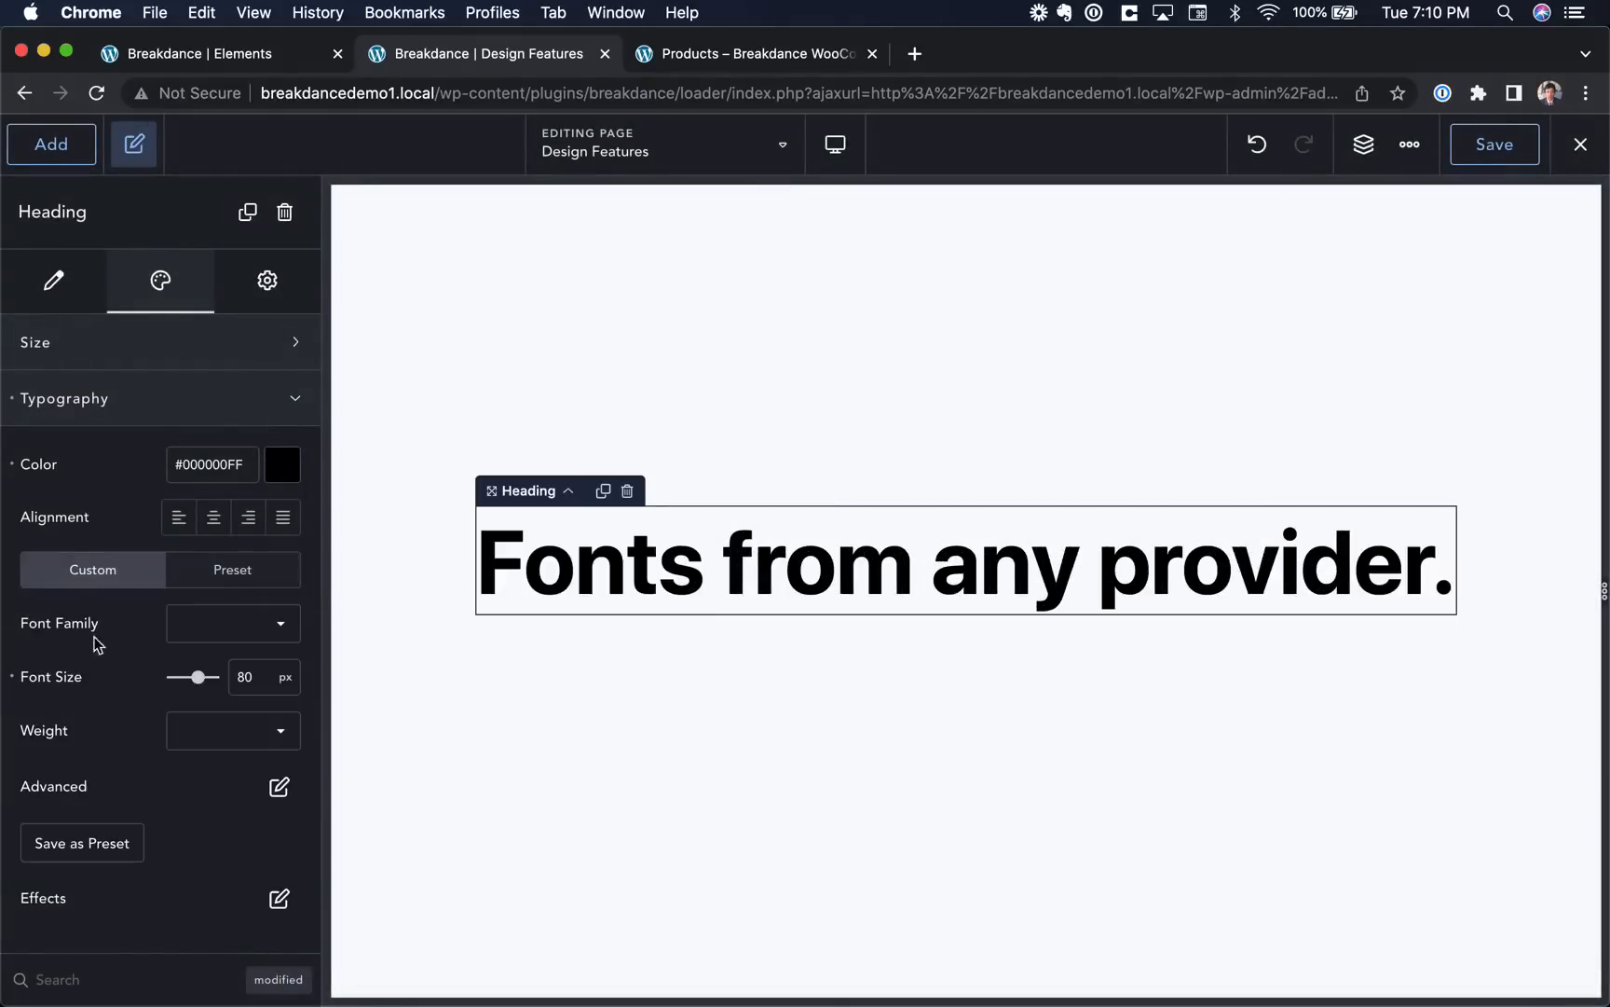
{"action": "scroll", "coordinate": [149, 767], "scroll_direction": "down", "scroll_amount": 1}
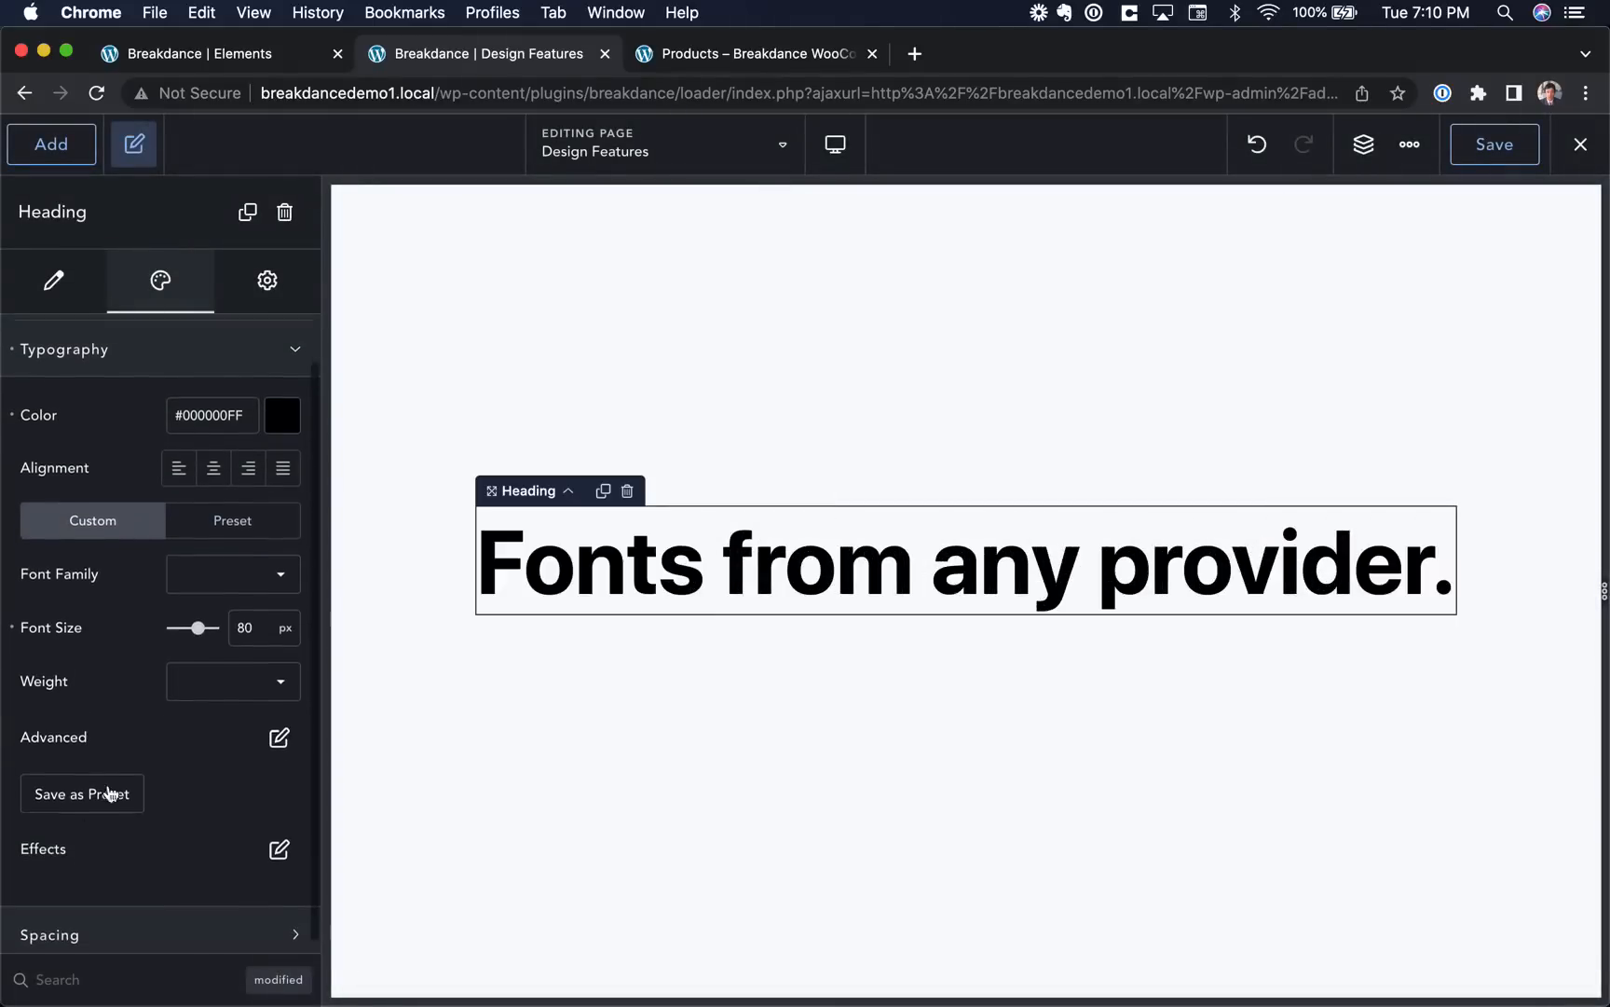
{"action": "left_click", "coordinate": [234, 516]}
{"action": "left_click", "coordinate": [103, 578]}
Select the house image in the Mask Shapes section, reset its effects and expand the effects settings.
{"action": "scroll", "coordinate": [689, 554], "scroll_direction": "down", "scroll_amount": 3}
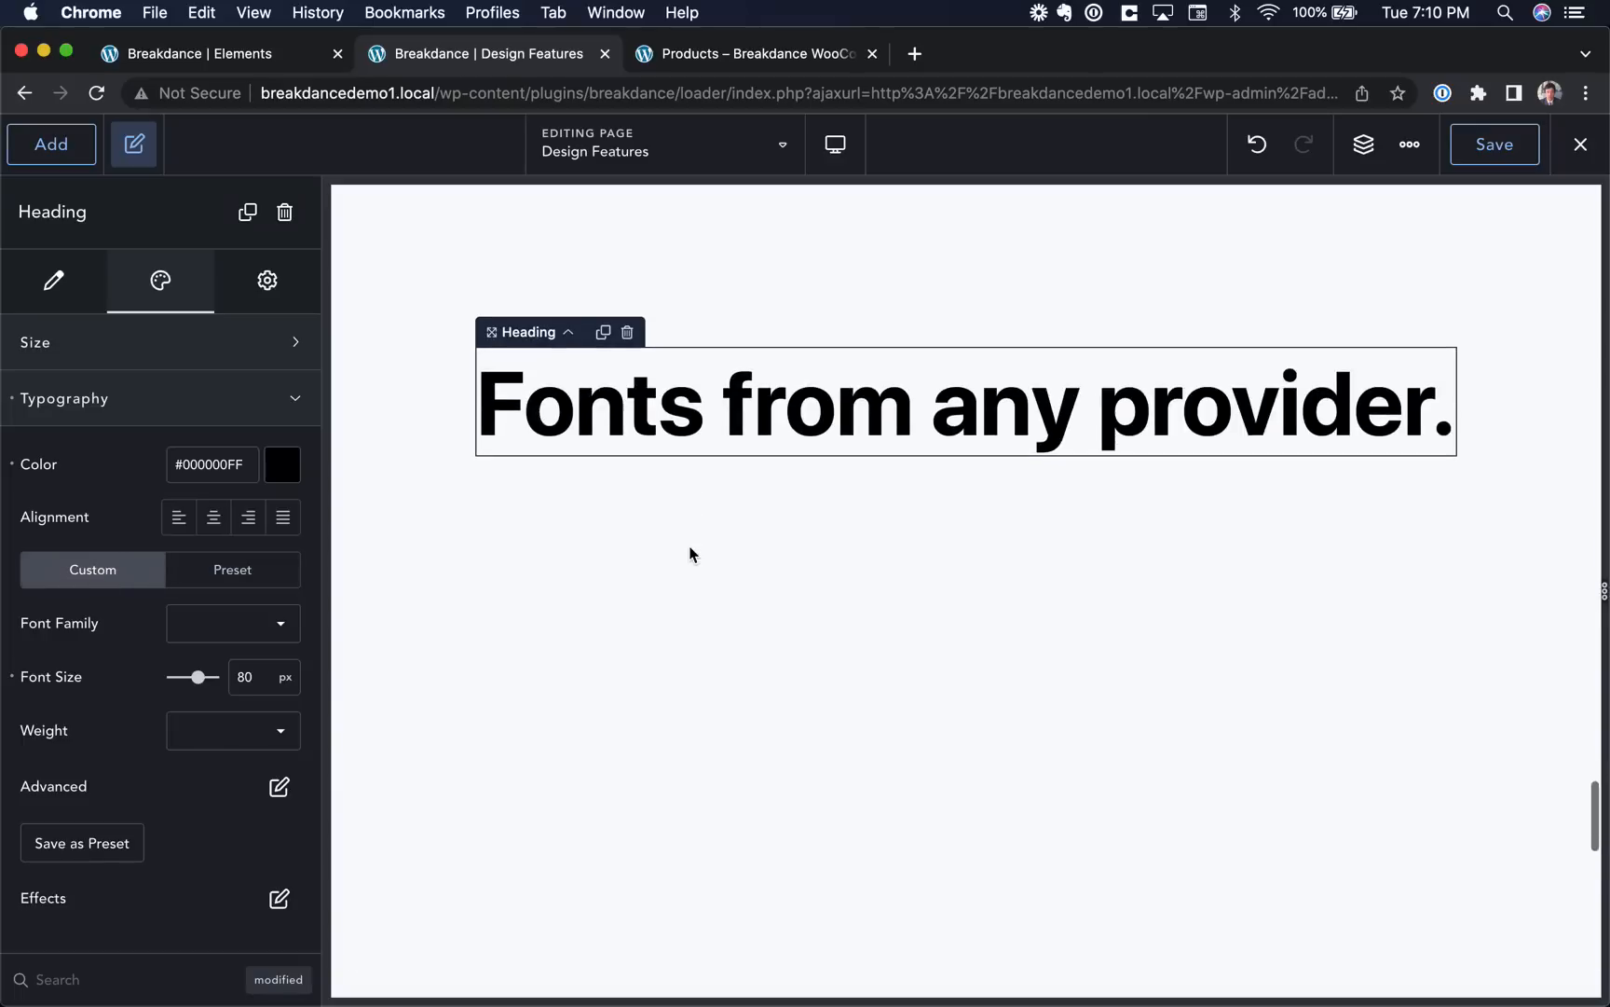
{"action": "scroll", "coordinate": [690, 553], "scroll_direction": "down", "scroll_amount": 5}
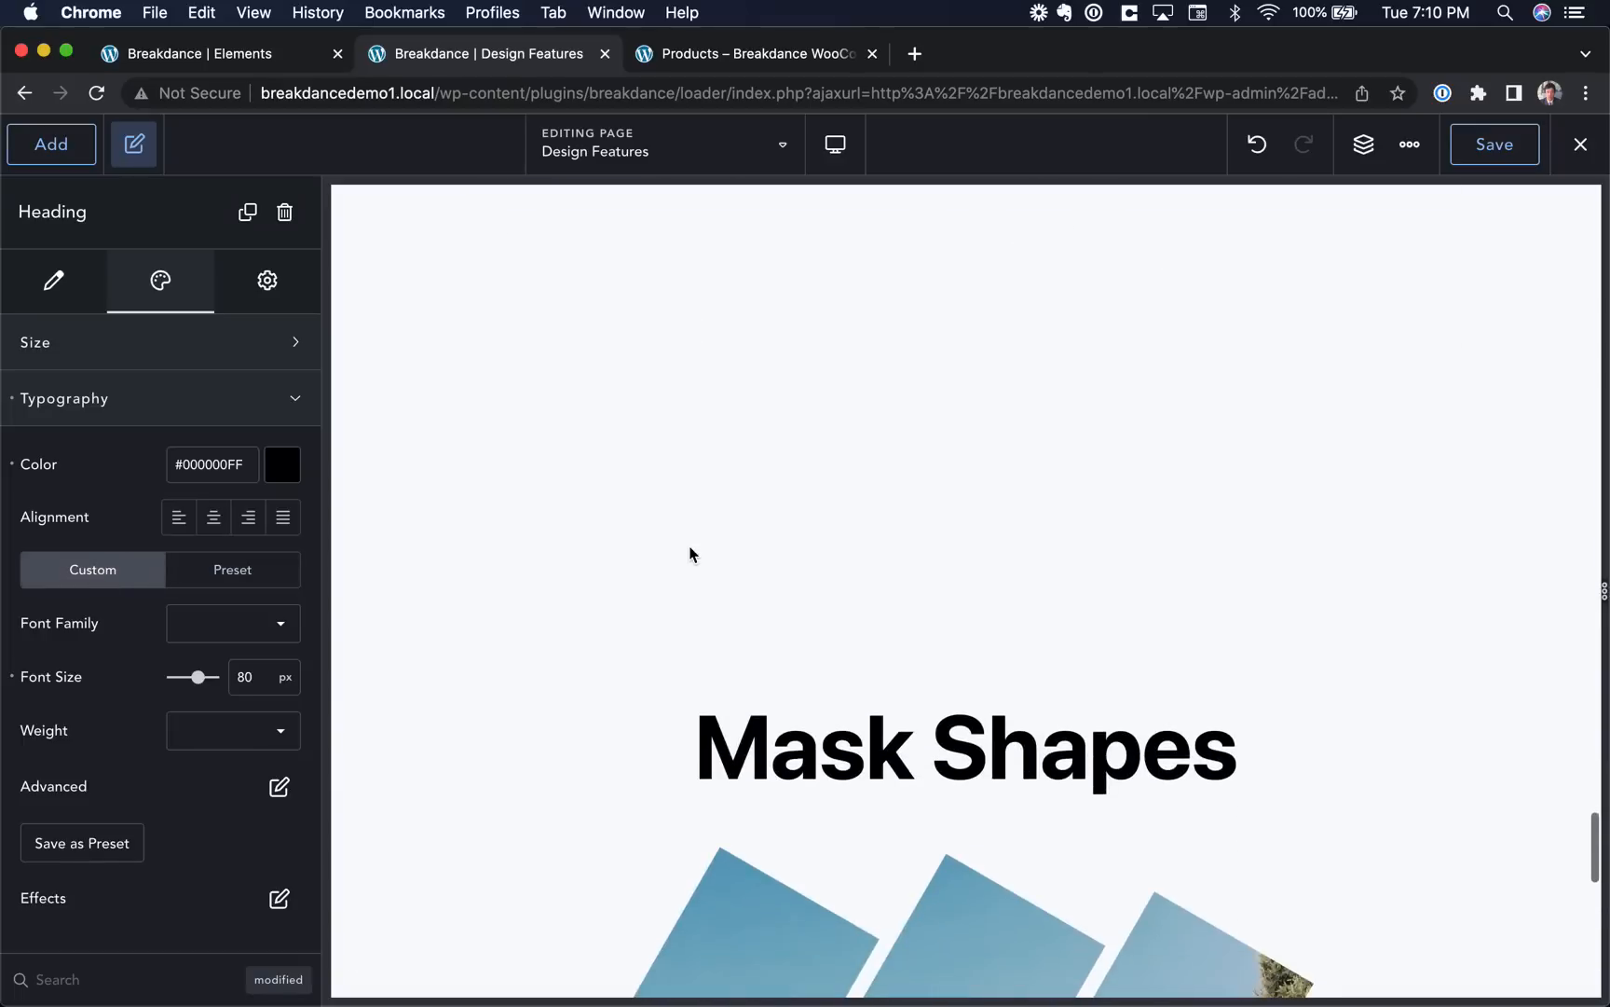
{"action": "left_click", "coordinate": [719, 571]}
{"action": "scroll", "coordinate": [783, 559], "scroll_direction": "down", "scroll_amount": 7}
{"action": "left_click", "coordinate": [840, 550]}
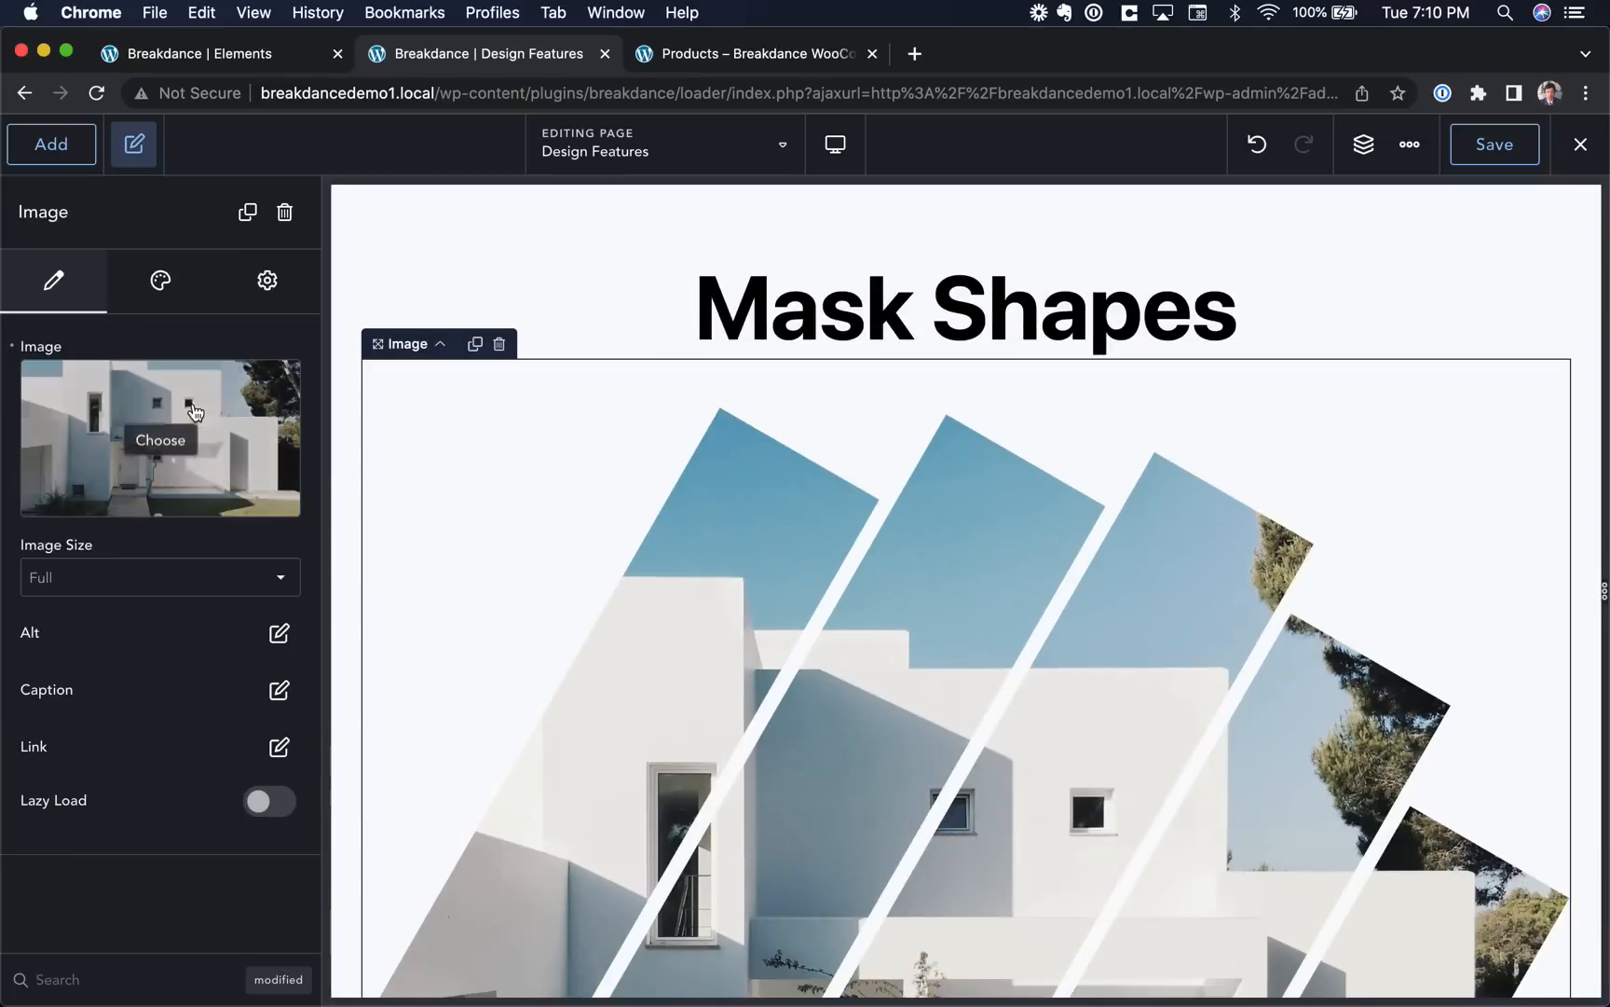
{"action": "left_click", "coordinate": [163, 289]}
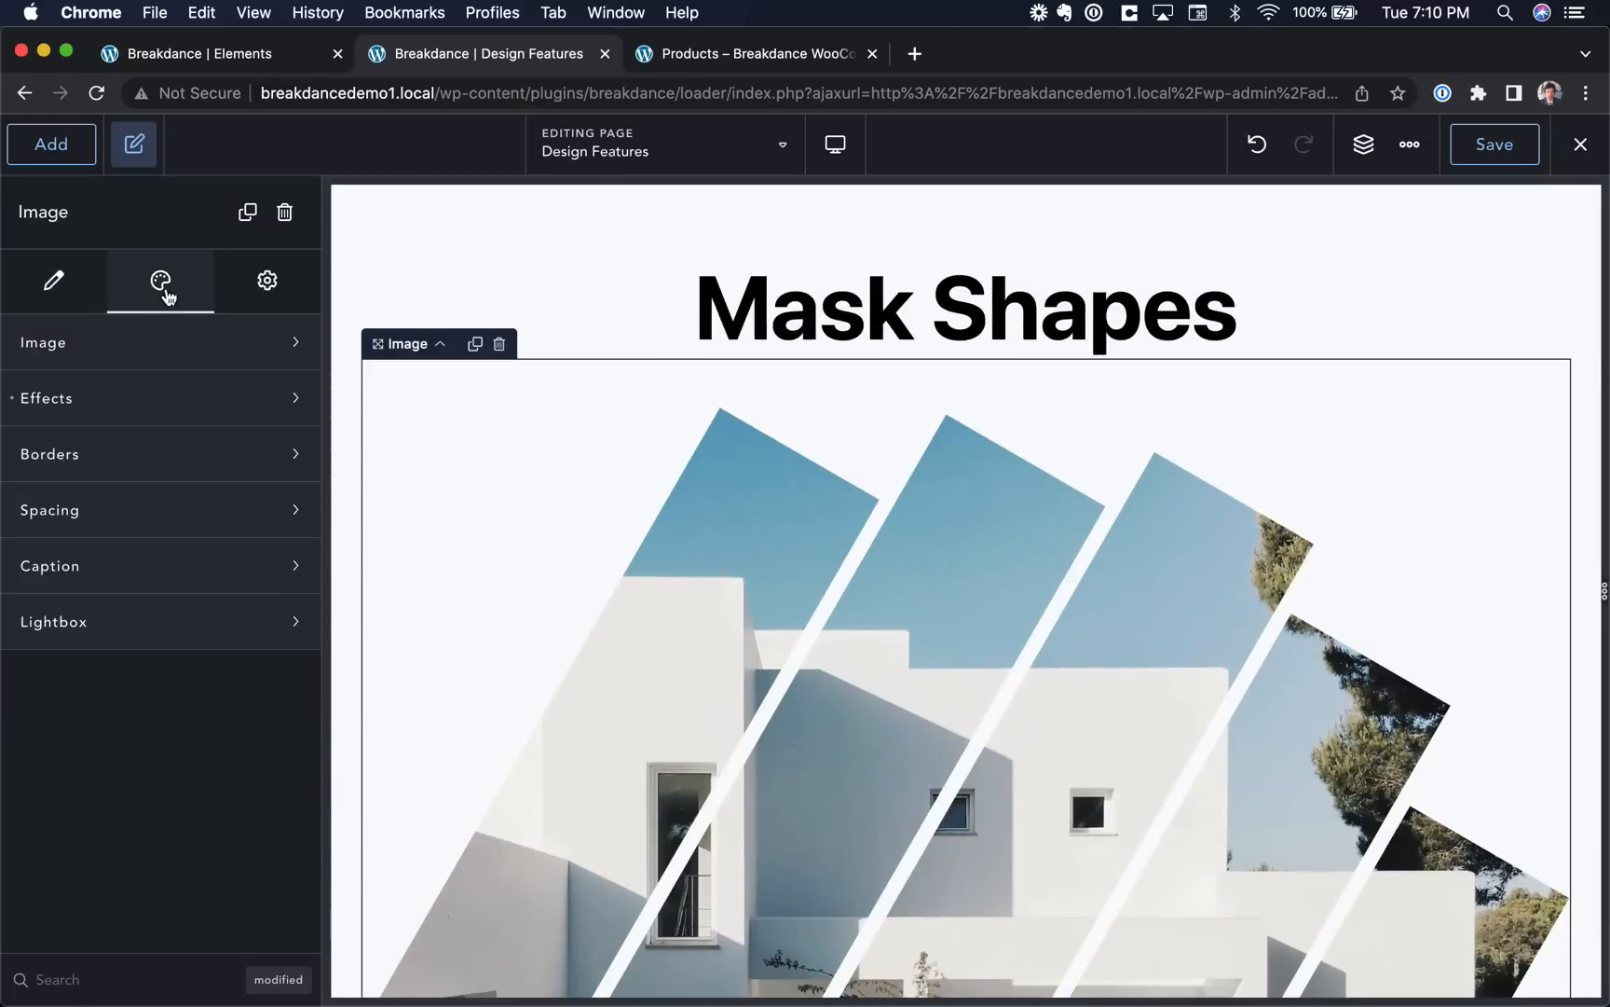
{"action": "left_click", "coordinate": [18, 401]}
{"action": "scroll", "coordinate": [562, 568], "scroll_direction": "down", "scroll_amount": 2}
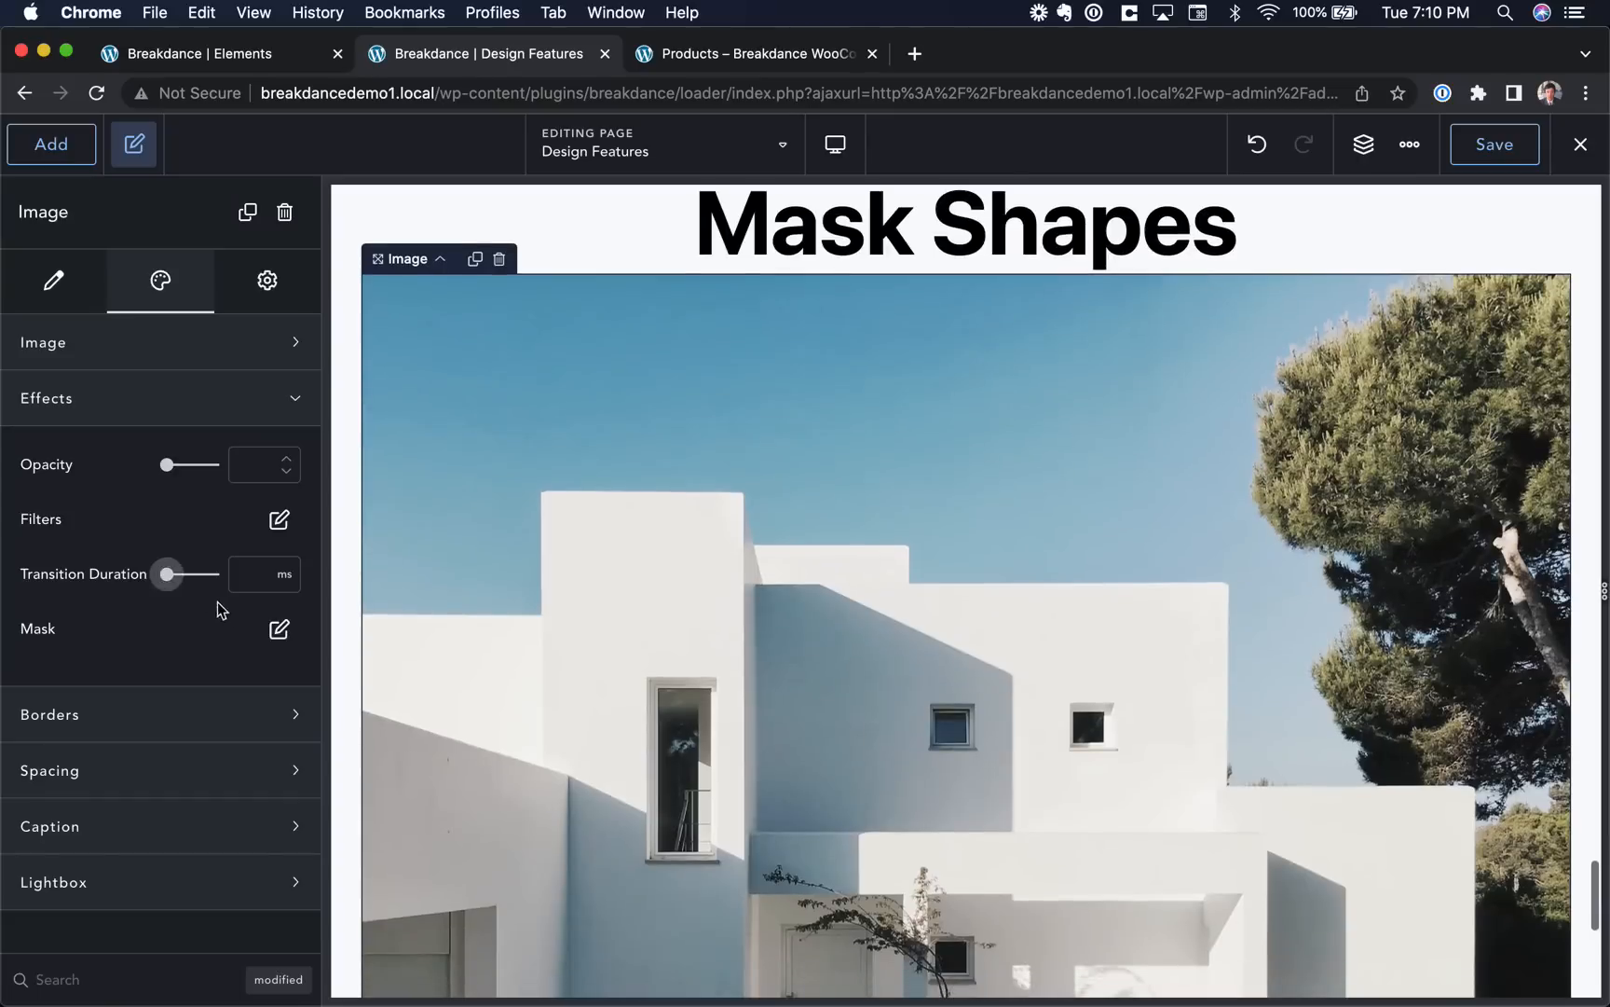
Apply a mask with the Tv shape to the house image and review the page.
{"action": "left_click", "coordinate": [279, 629]}
{"action": "left_click", "coordinate": [238, 641]}
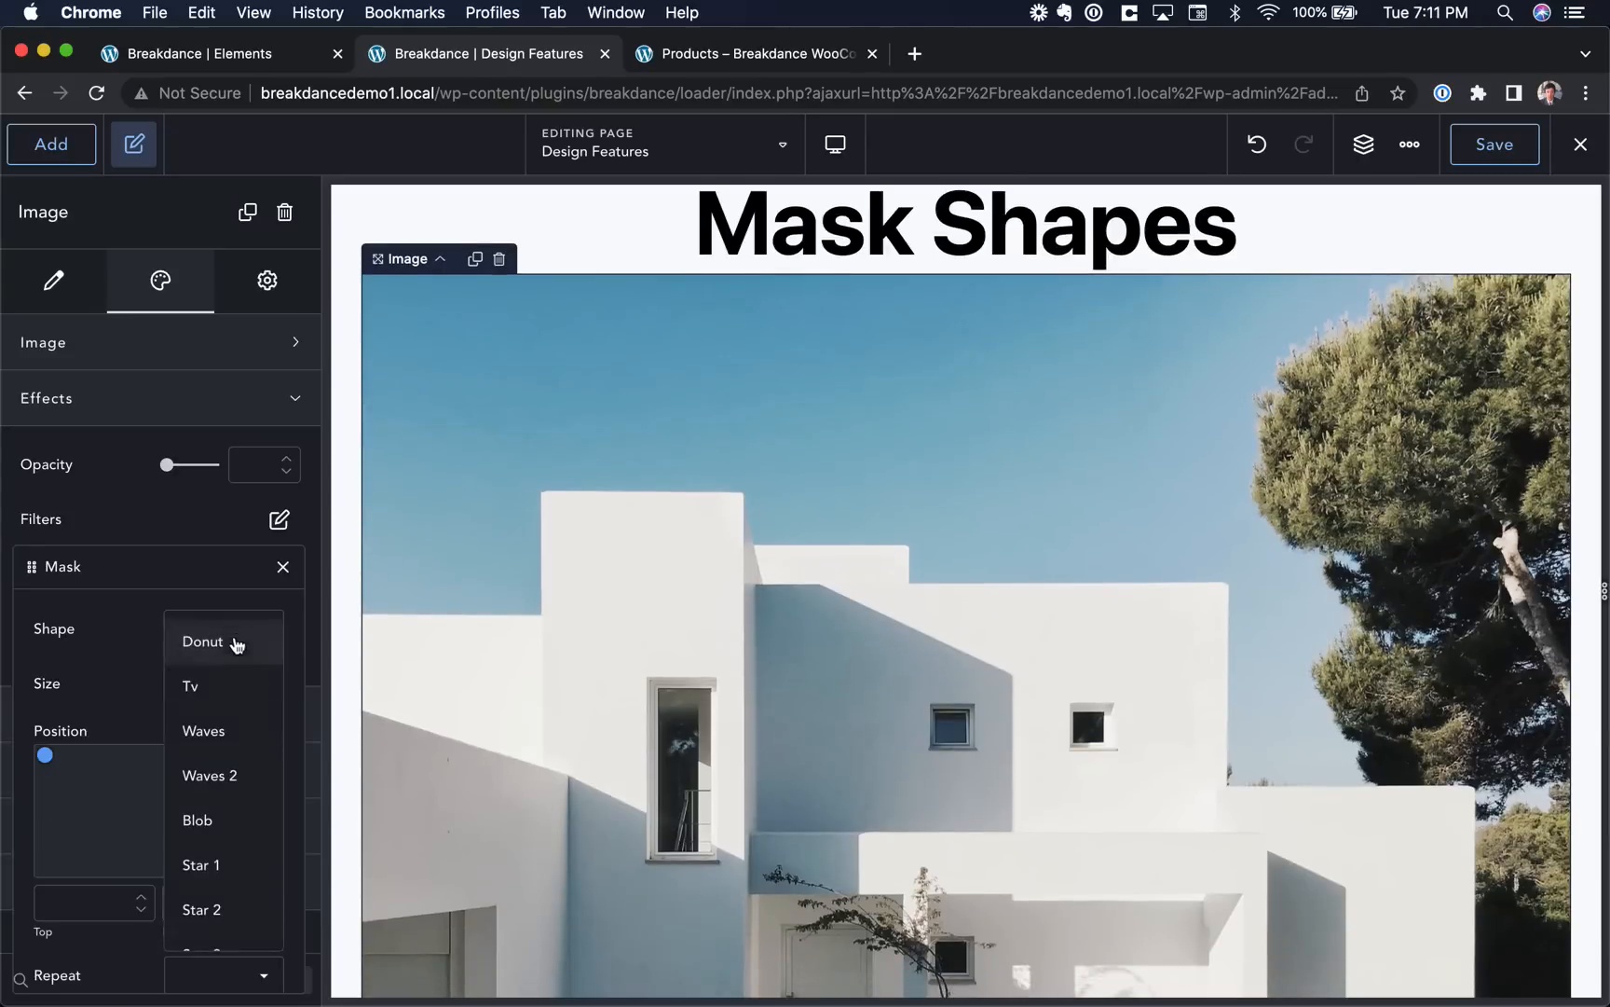
{"action": "left_click", "coordinate": [230, 693]}
{"action": "scroll", "coordinate": [450, 623], "scroll_direction": "down", "scroll_amount": 10}
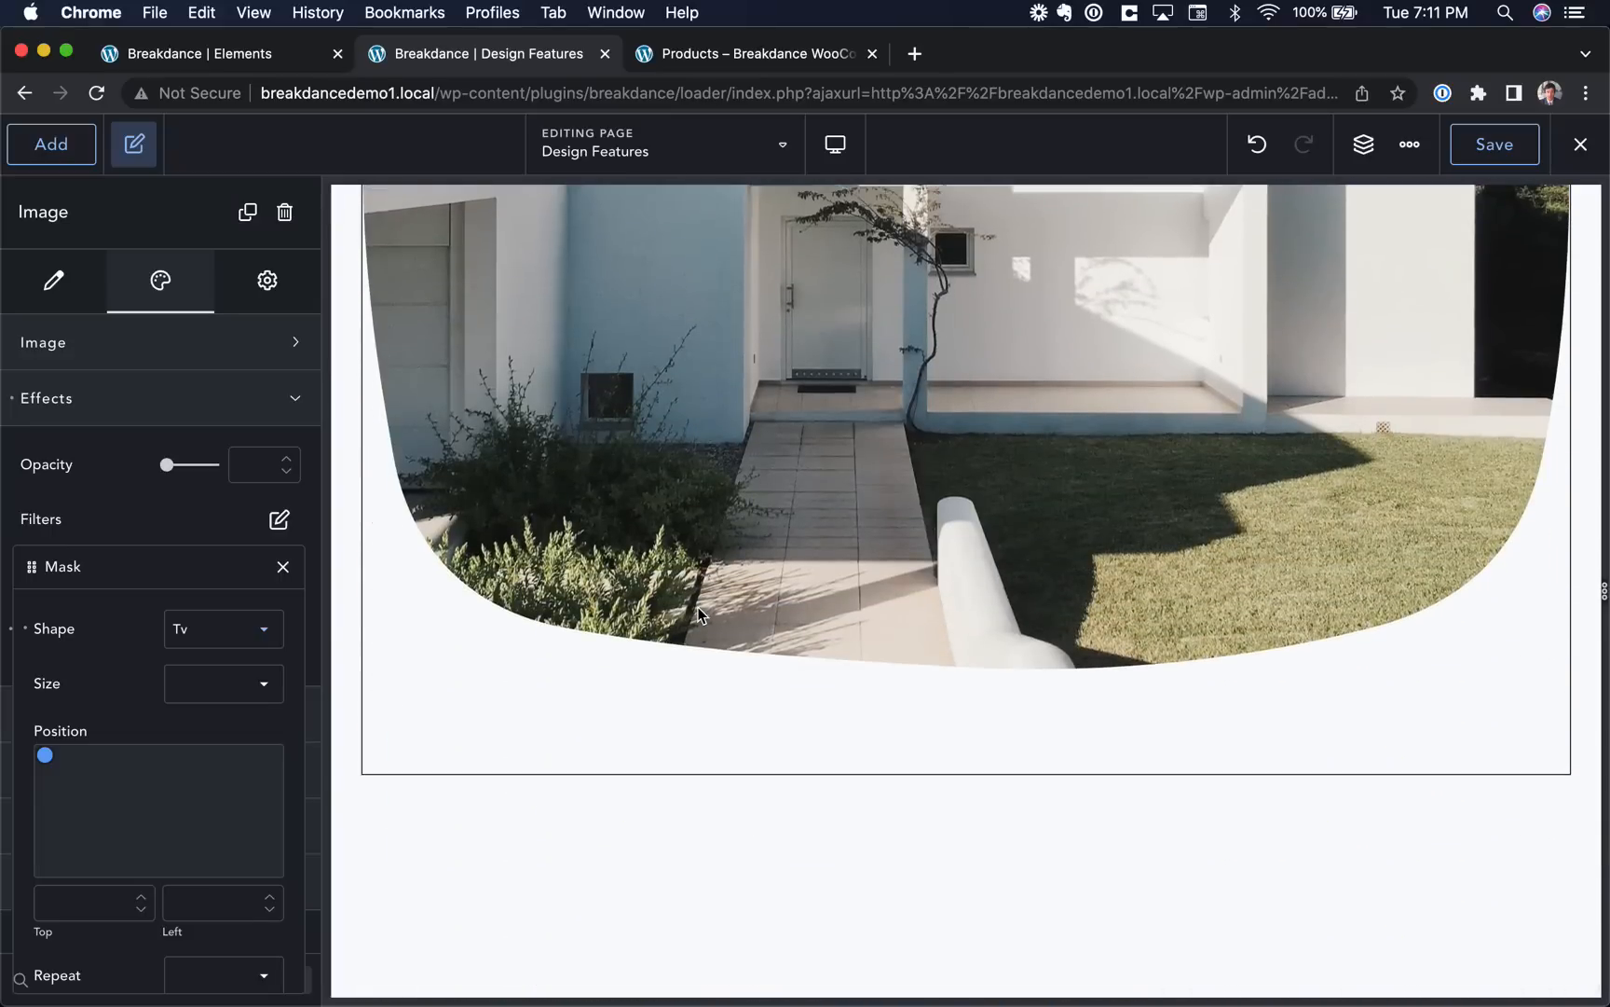
{"action": "scroll", "coordinate": [922, 531], "scroll_direction": "up", "scroll_amount": 20}
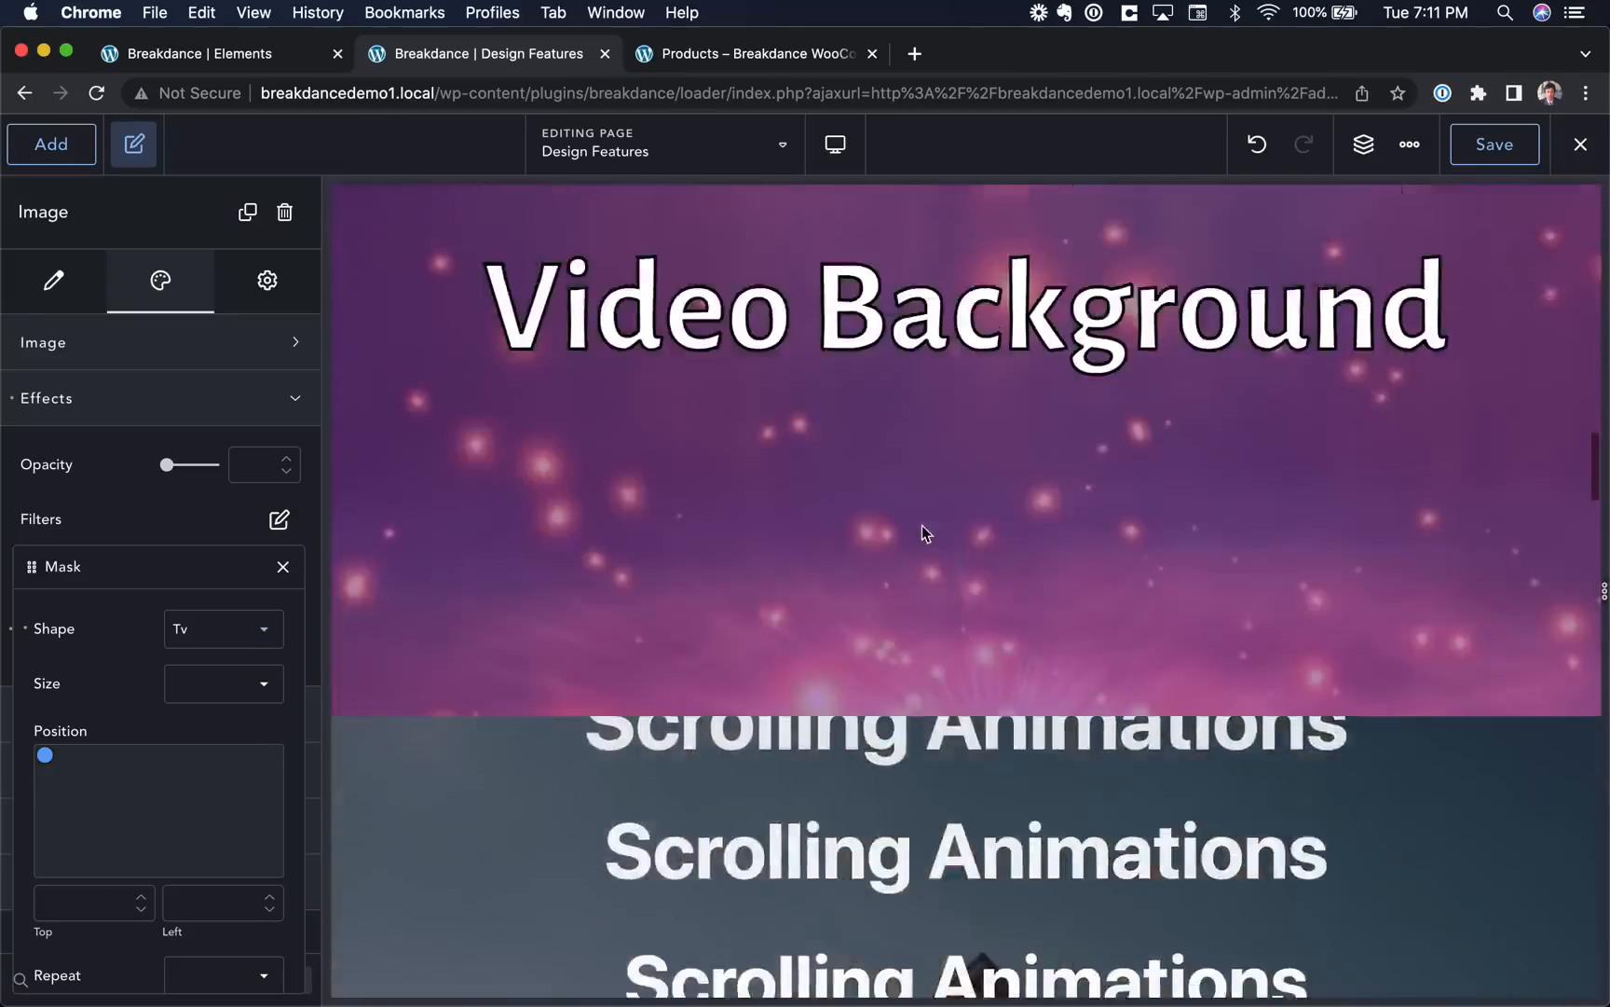
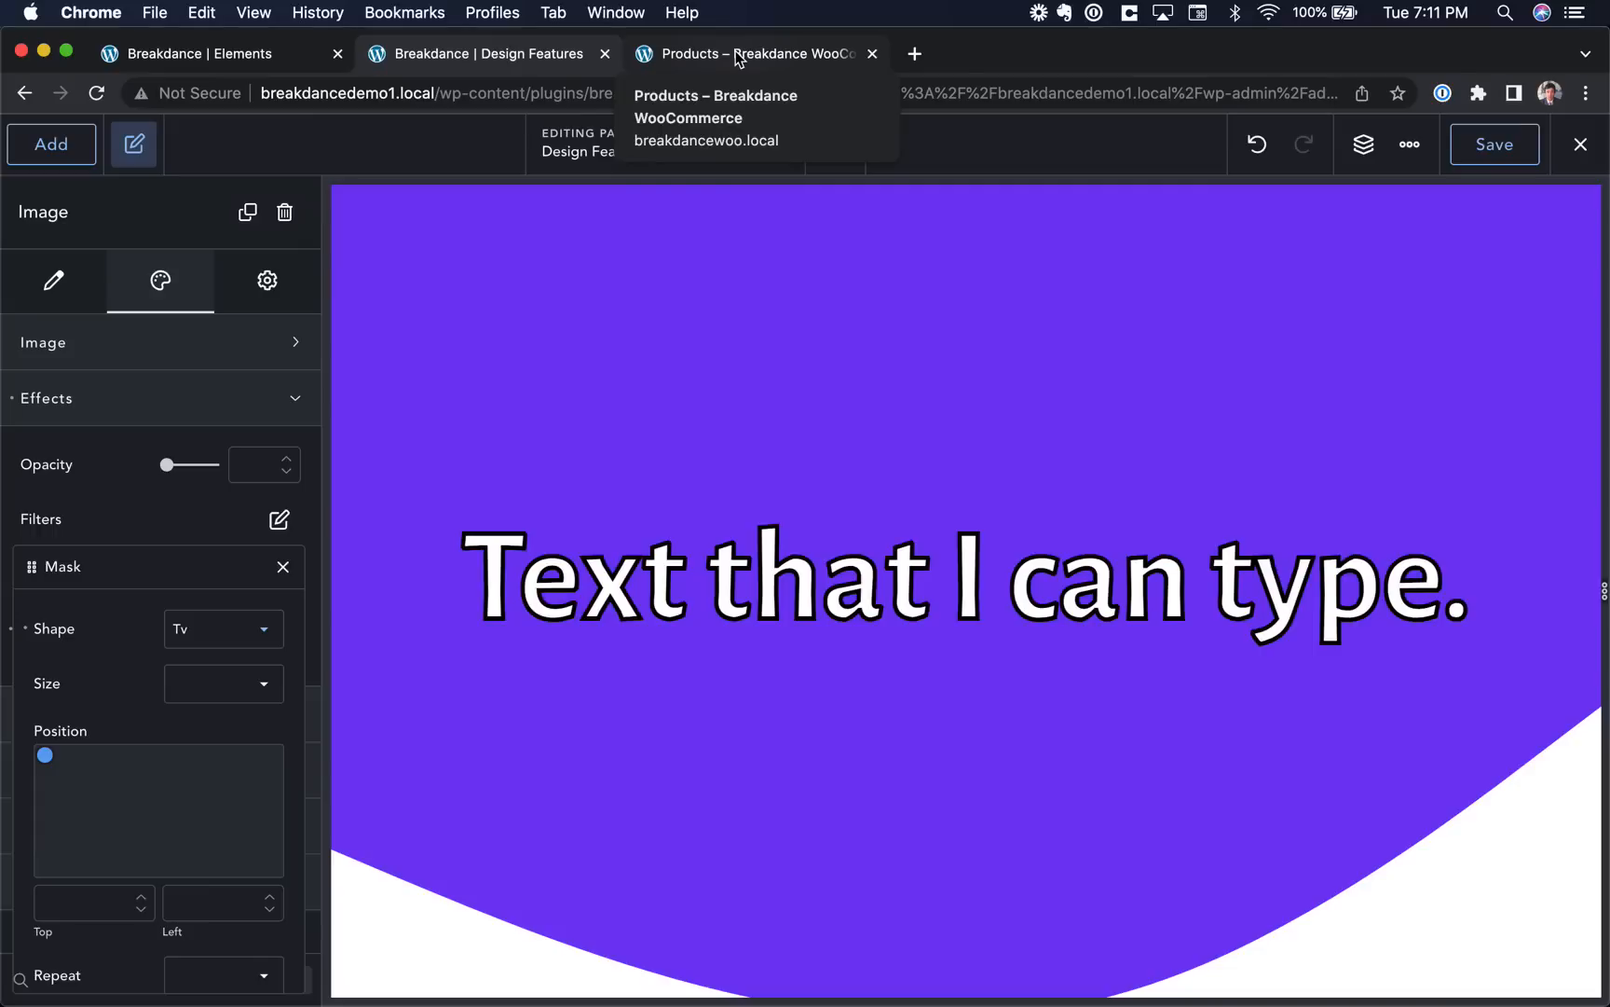
Close the Design Features page without saving its changes and look through the product list in the WooCommerce shop.
{"action": "left_click", "coordinate": [605, 54]}
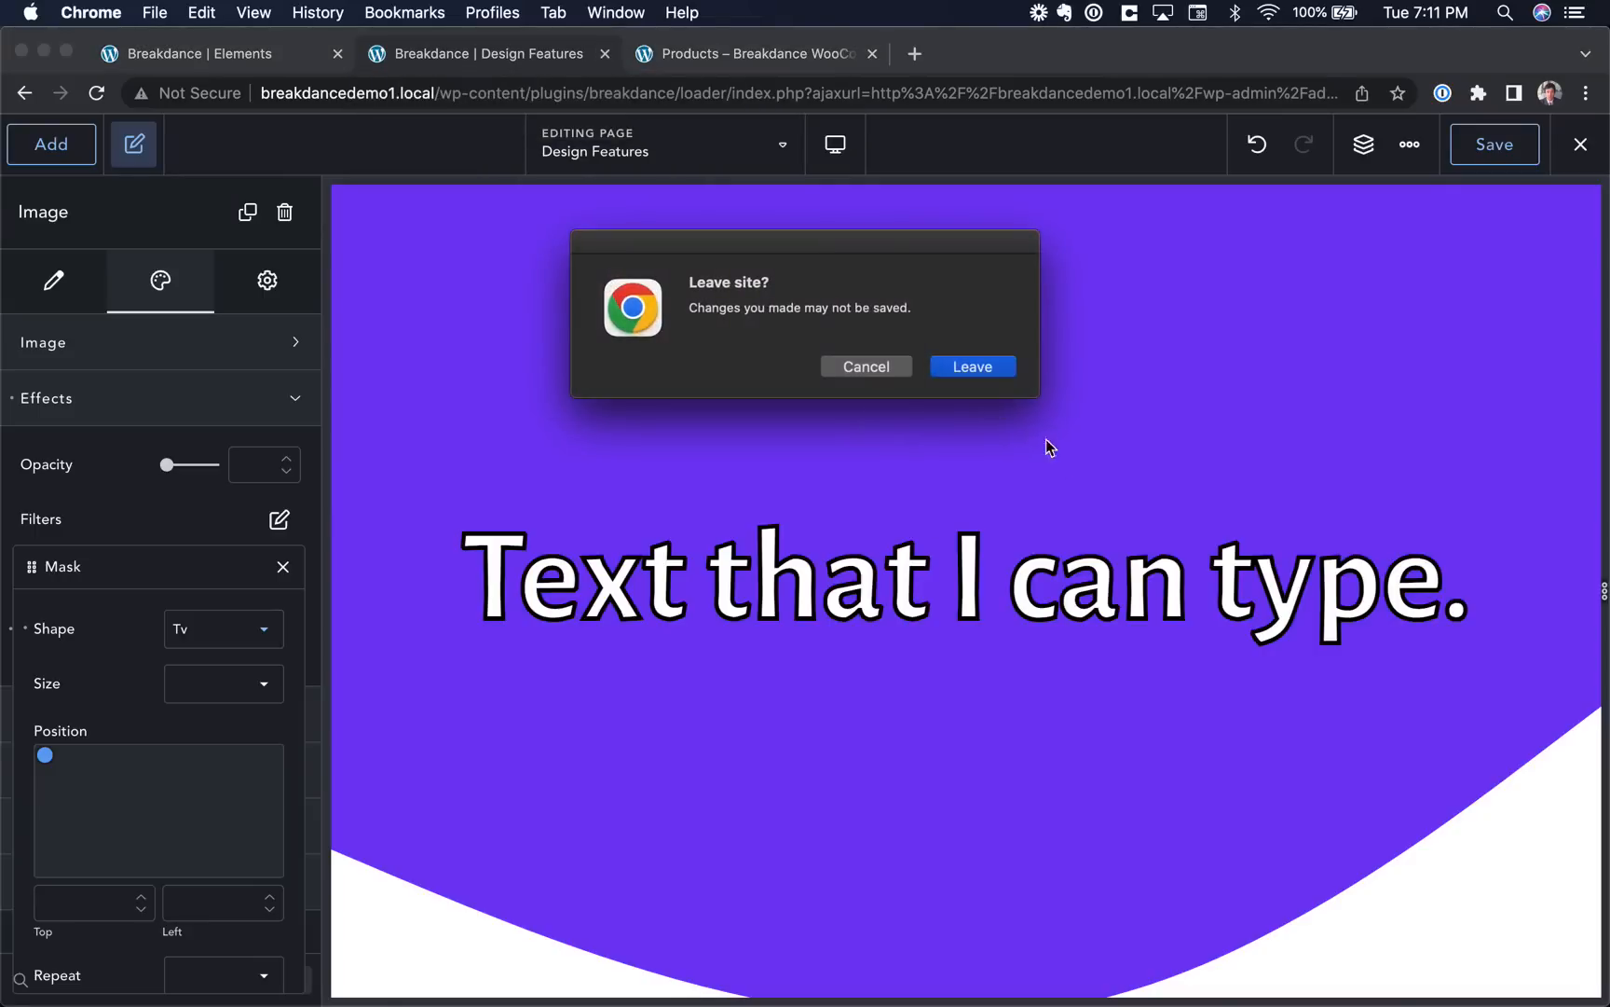
{"action": "left_click", "coordinate": [973, 366]}
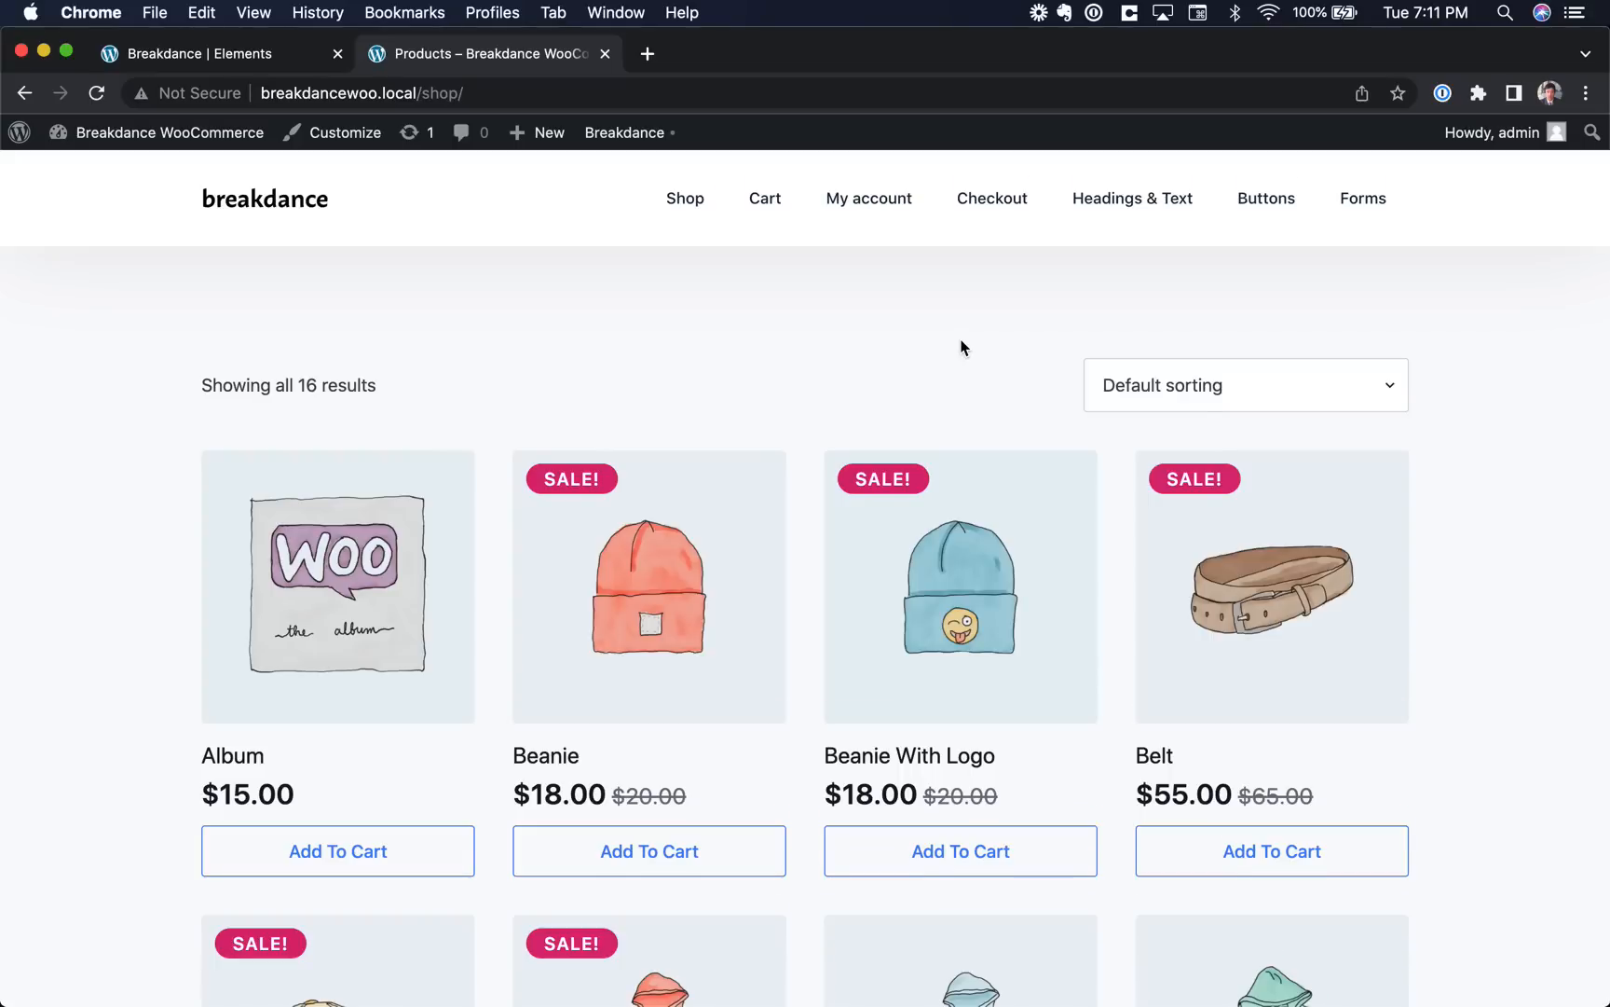
{"action": "scroll", "coordinate": [851, 414], "scroll_direction": "down", "scroll_amount": 15}
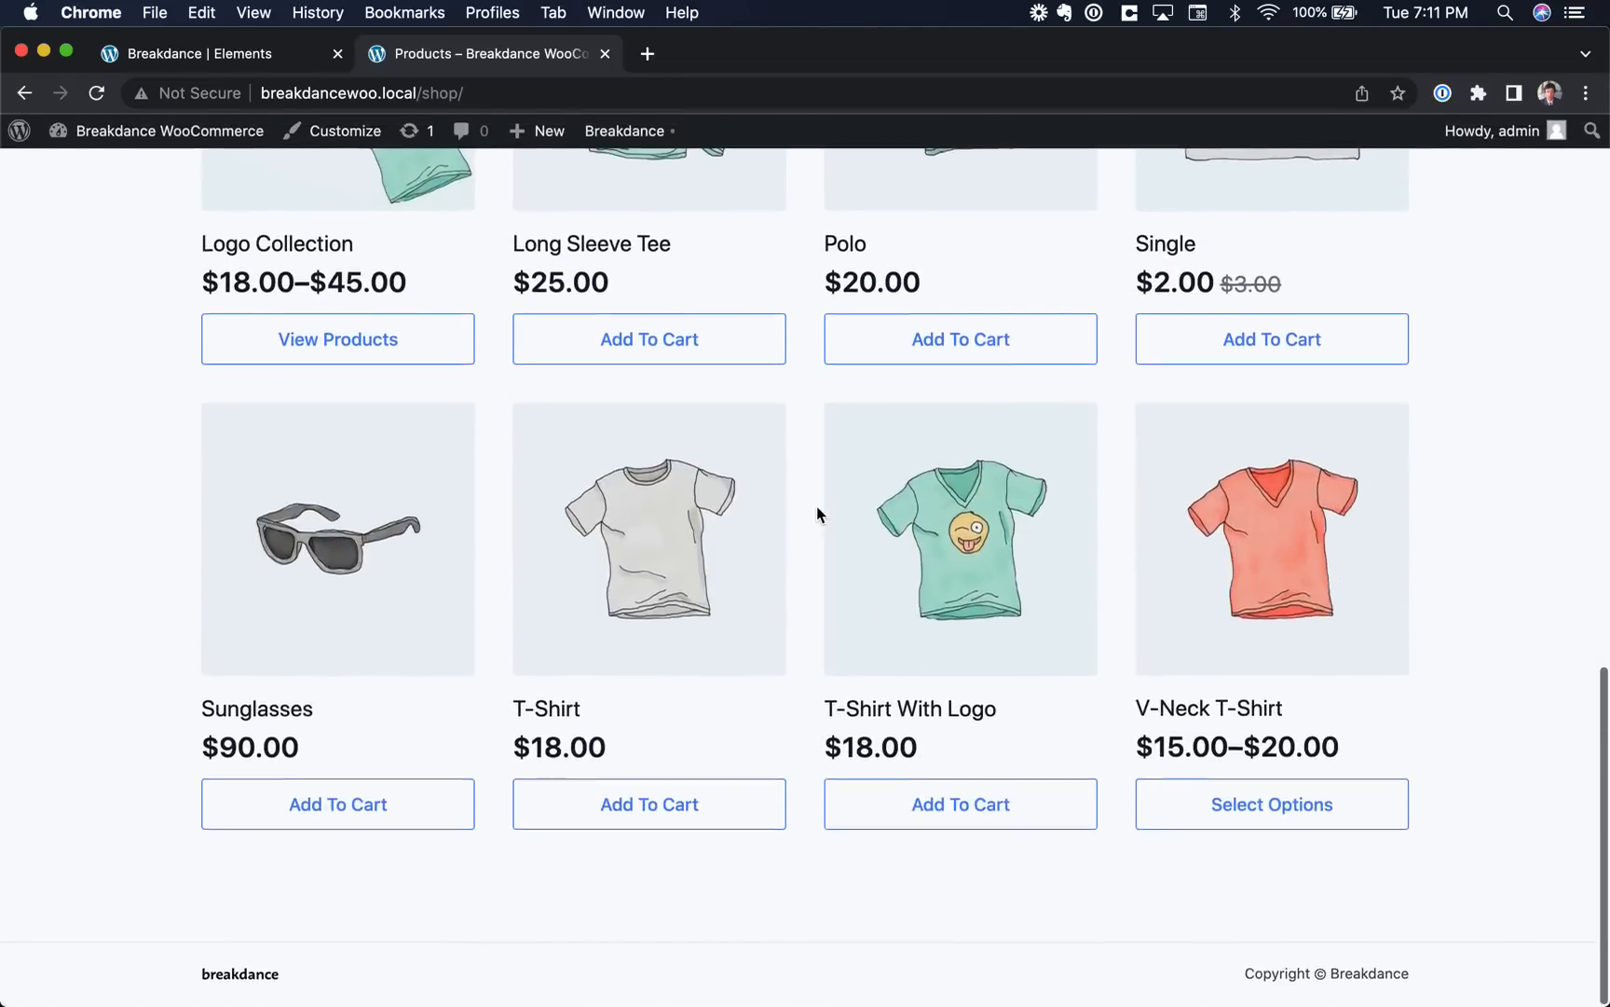
{"action": "scroll", "coordinate": [713, 529], "scroll_direction": "up", "scroll_amount": 15}
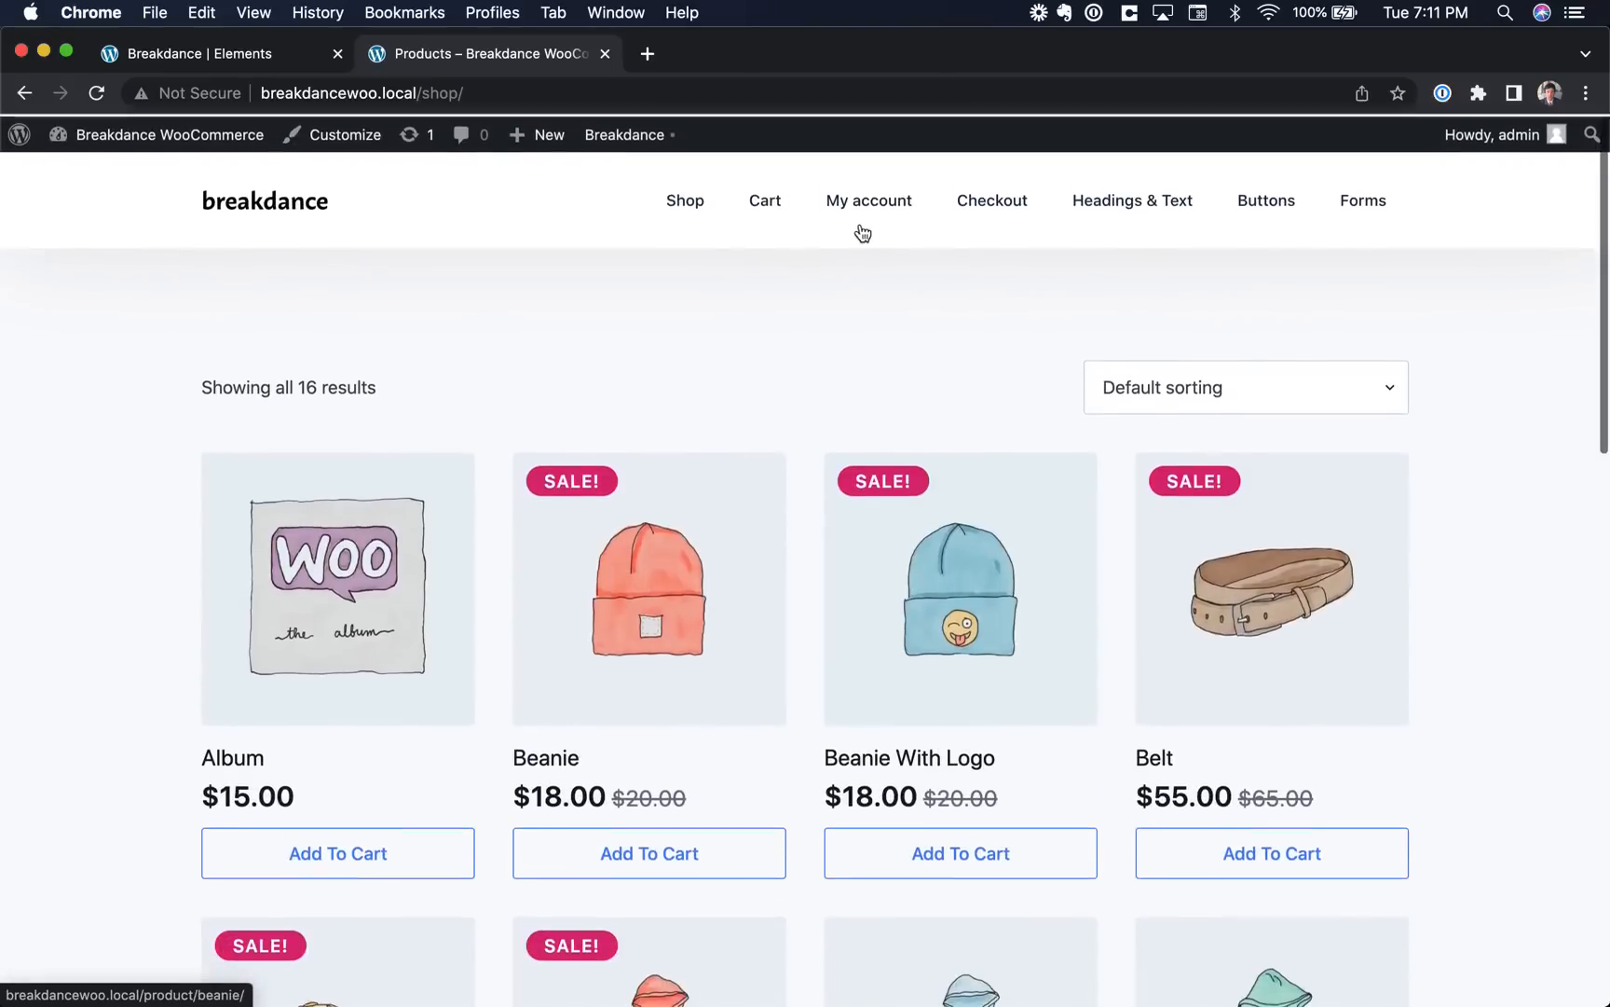
Open the Beanie product page and view its additional information and reviews.
{"action": "left_click", "coordinate": [685, 550]}
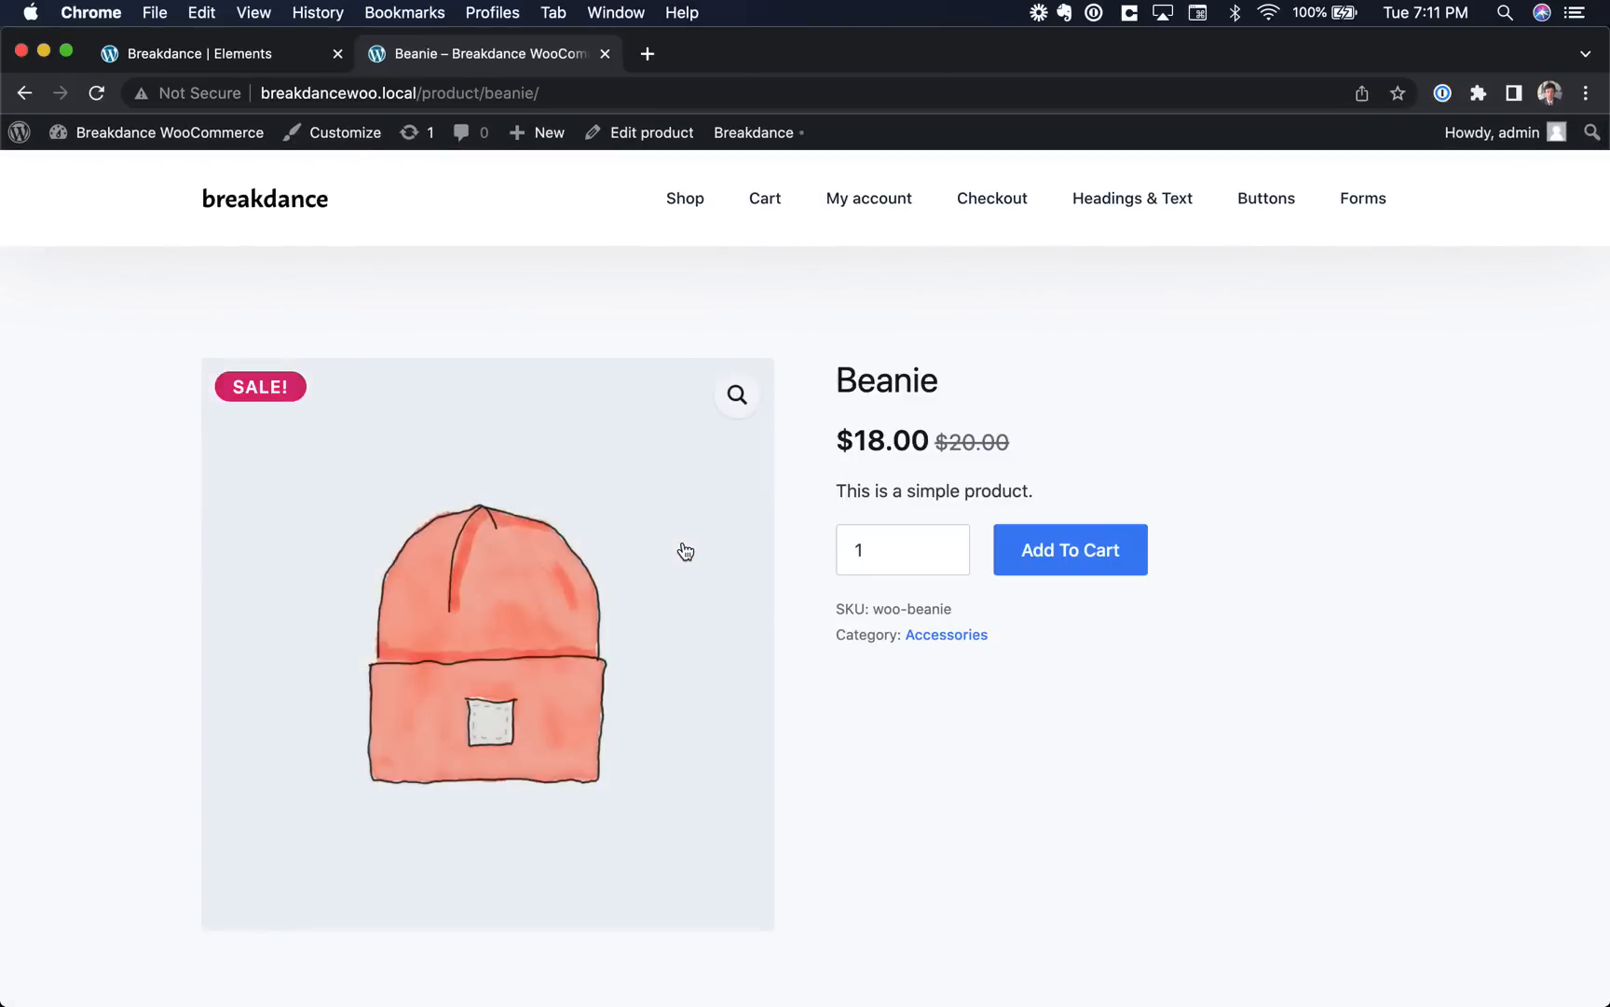
{"action": "scroll", "coordinate": [717, 577], "scroll_direction": "down", "scroll_amount": 5}
{"action": "left_click", "coordinate": [539, 668]}
{"action": "left_click", "coordinate": [645, 679]}
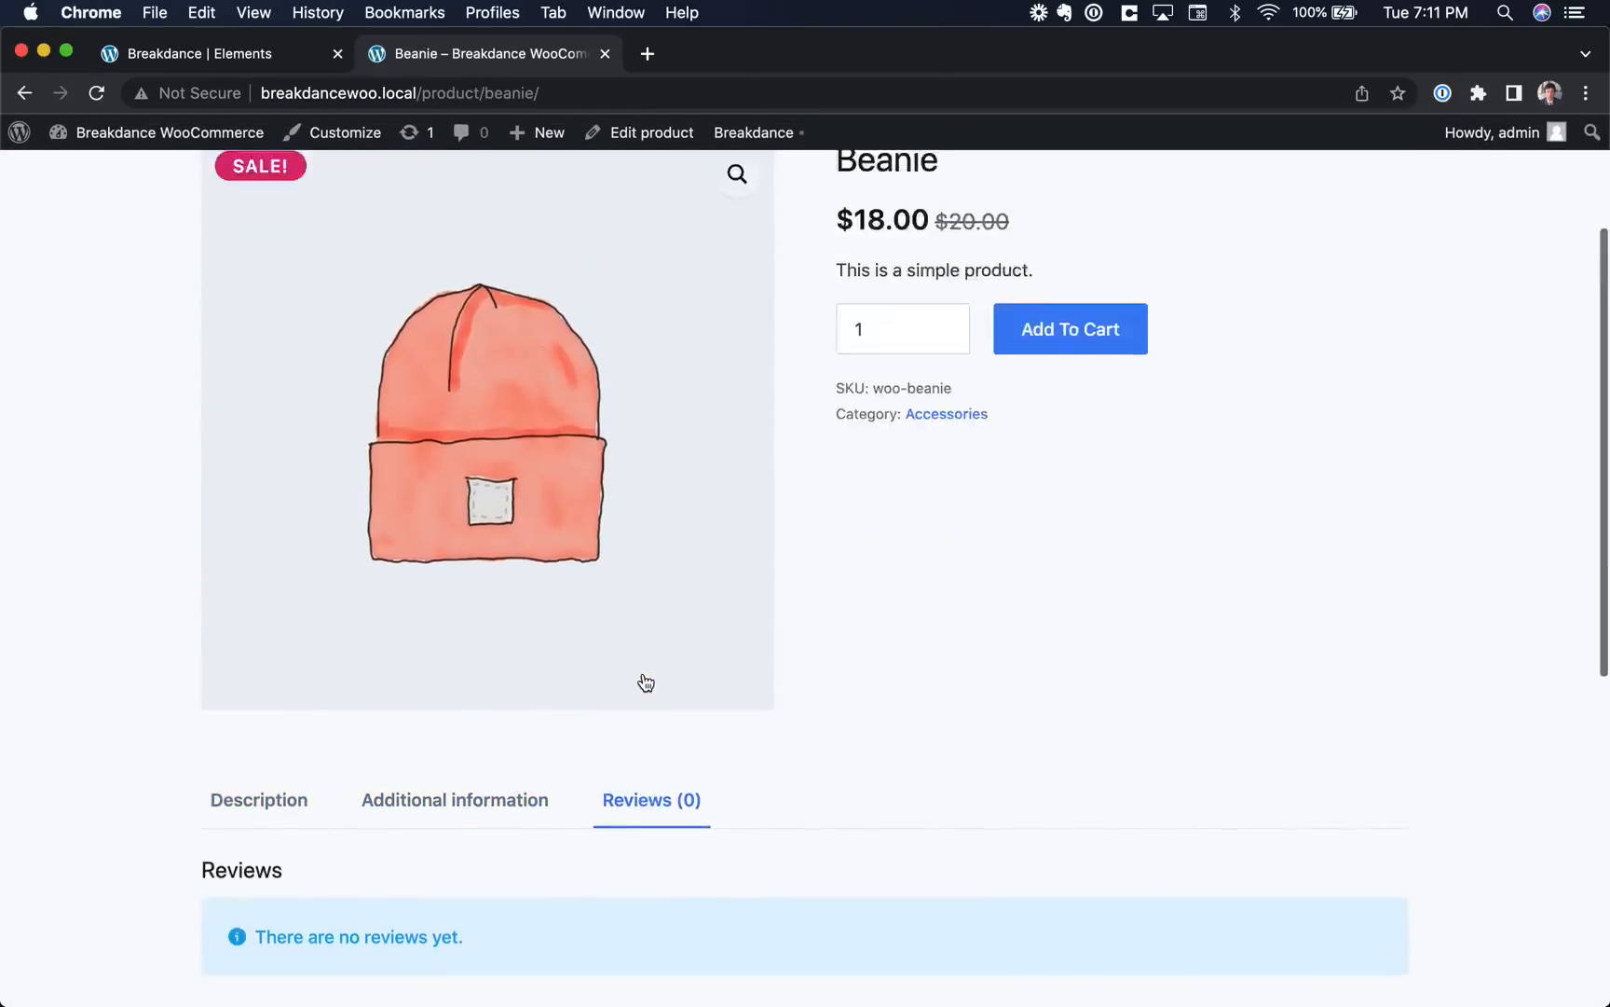
{"action": "scroll", "coordinate": [646, 683], "scroll_direction": "up", "scroll_amount": 3}
Add one Beanie to the cart and proceed from the cart to checkout.
{"action": "left_click", "coordinate": [1061, 567]}
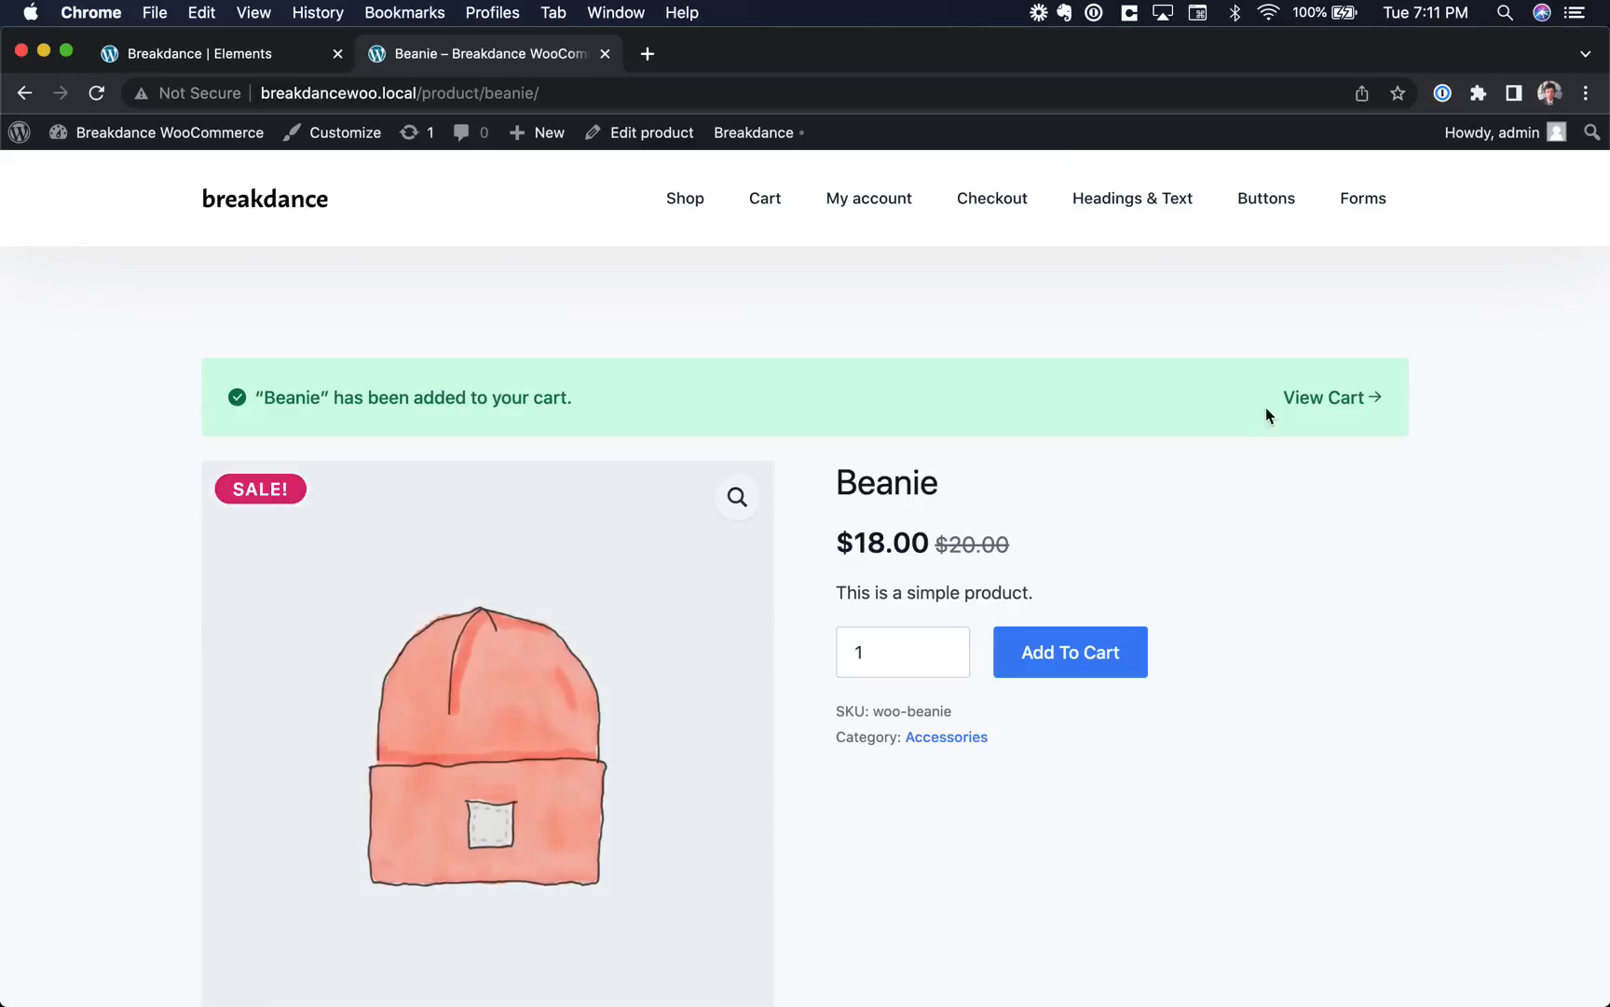
{"action": "left_click", "coordinate": [1333, 395]}
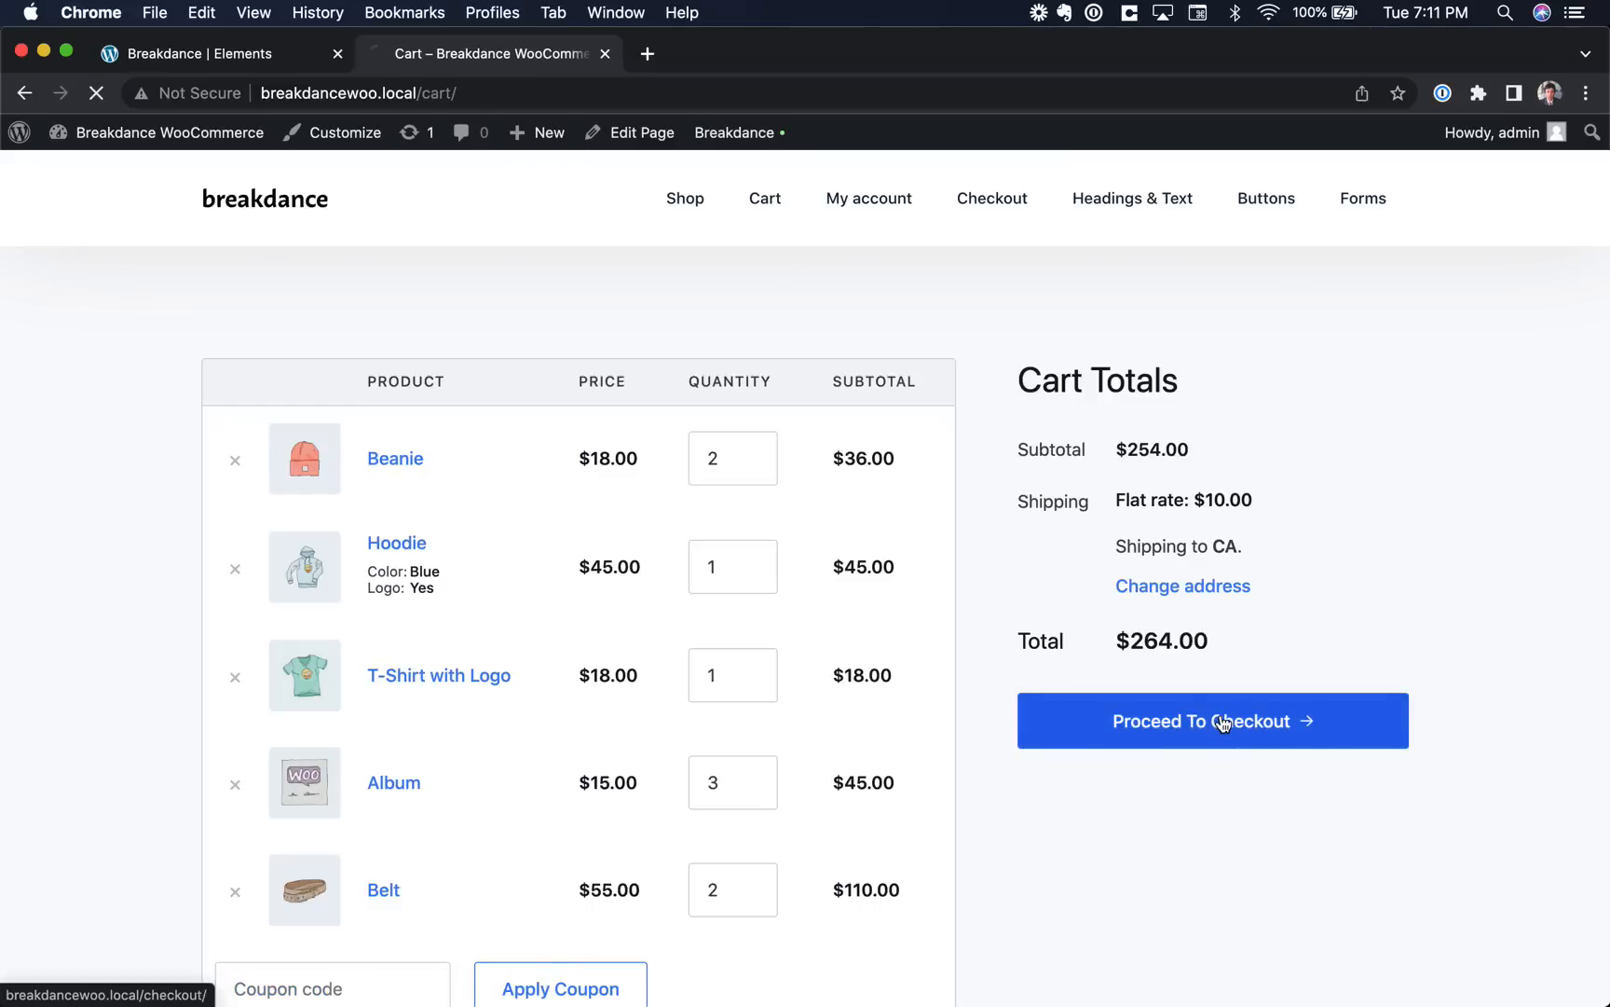
{"action": "left_click", "coordinate": [1223, 723]}
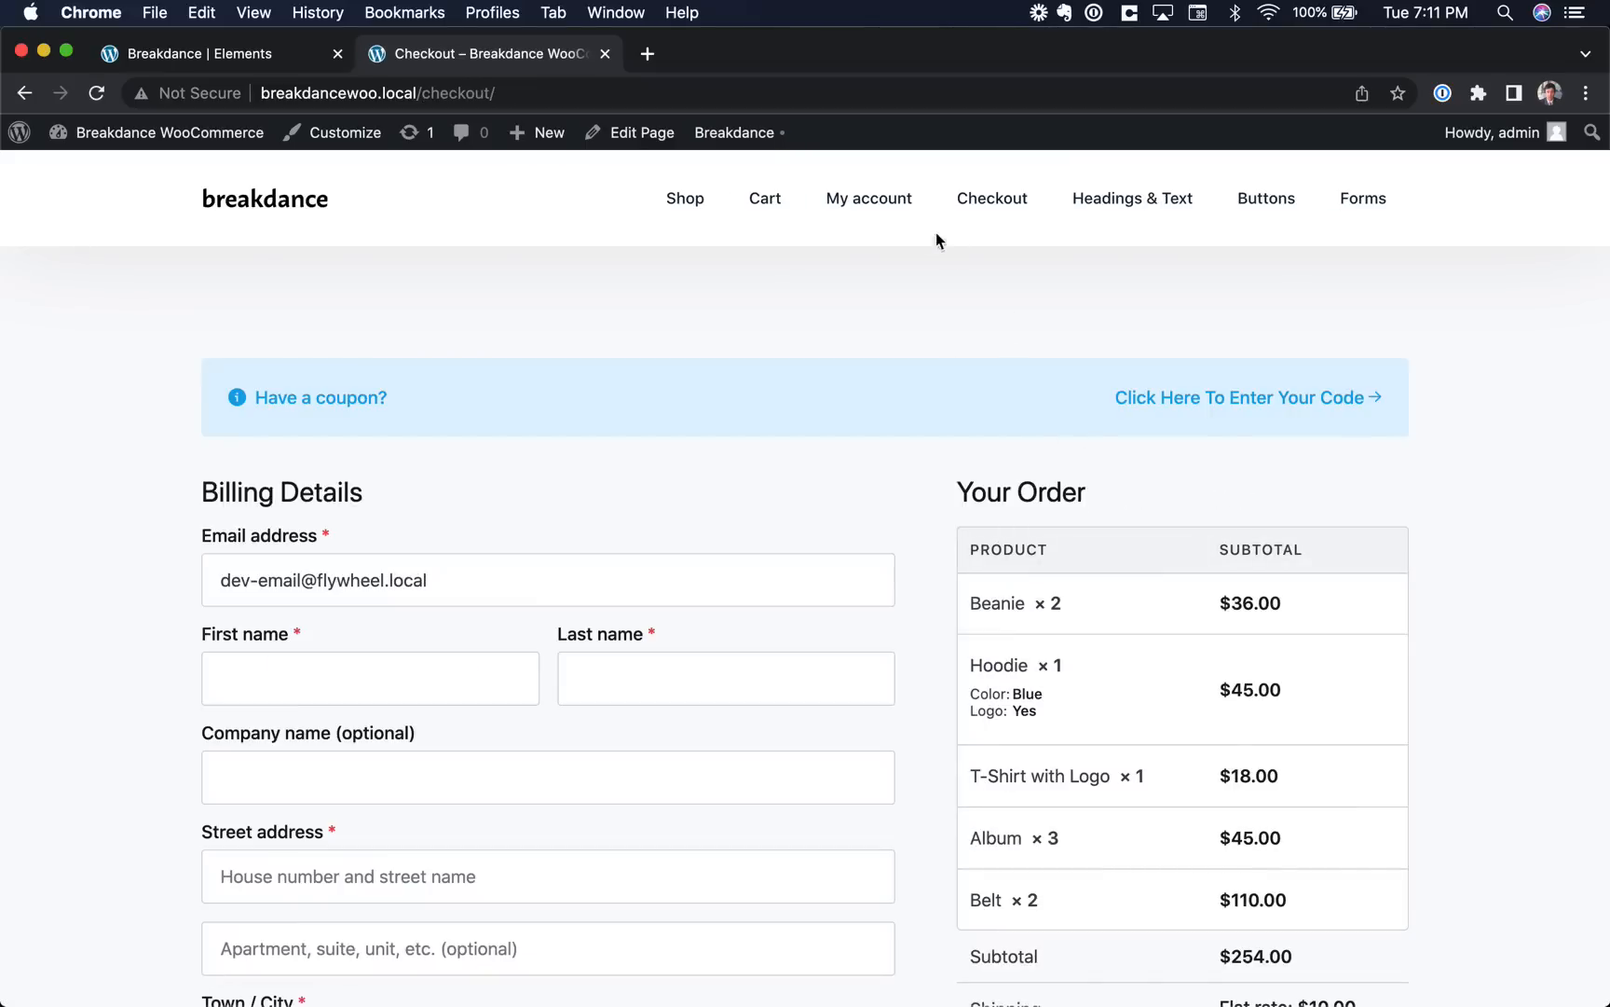
View the account dashboard and its orders page, and return to the checkout page.
{"action": "left_click", "coordinate": [876, 204]}
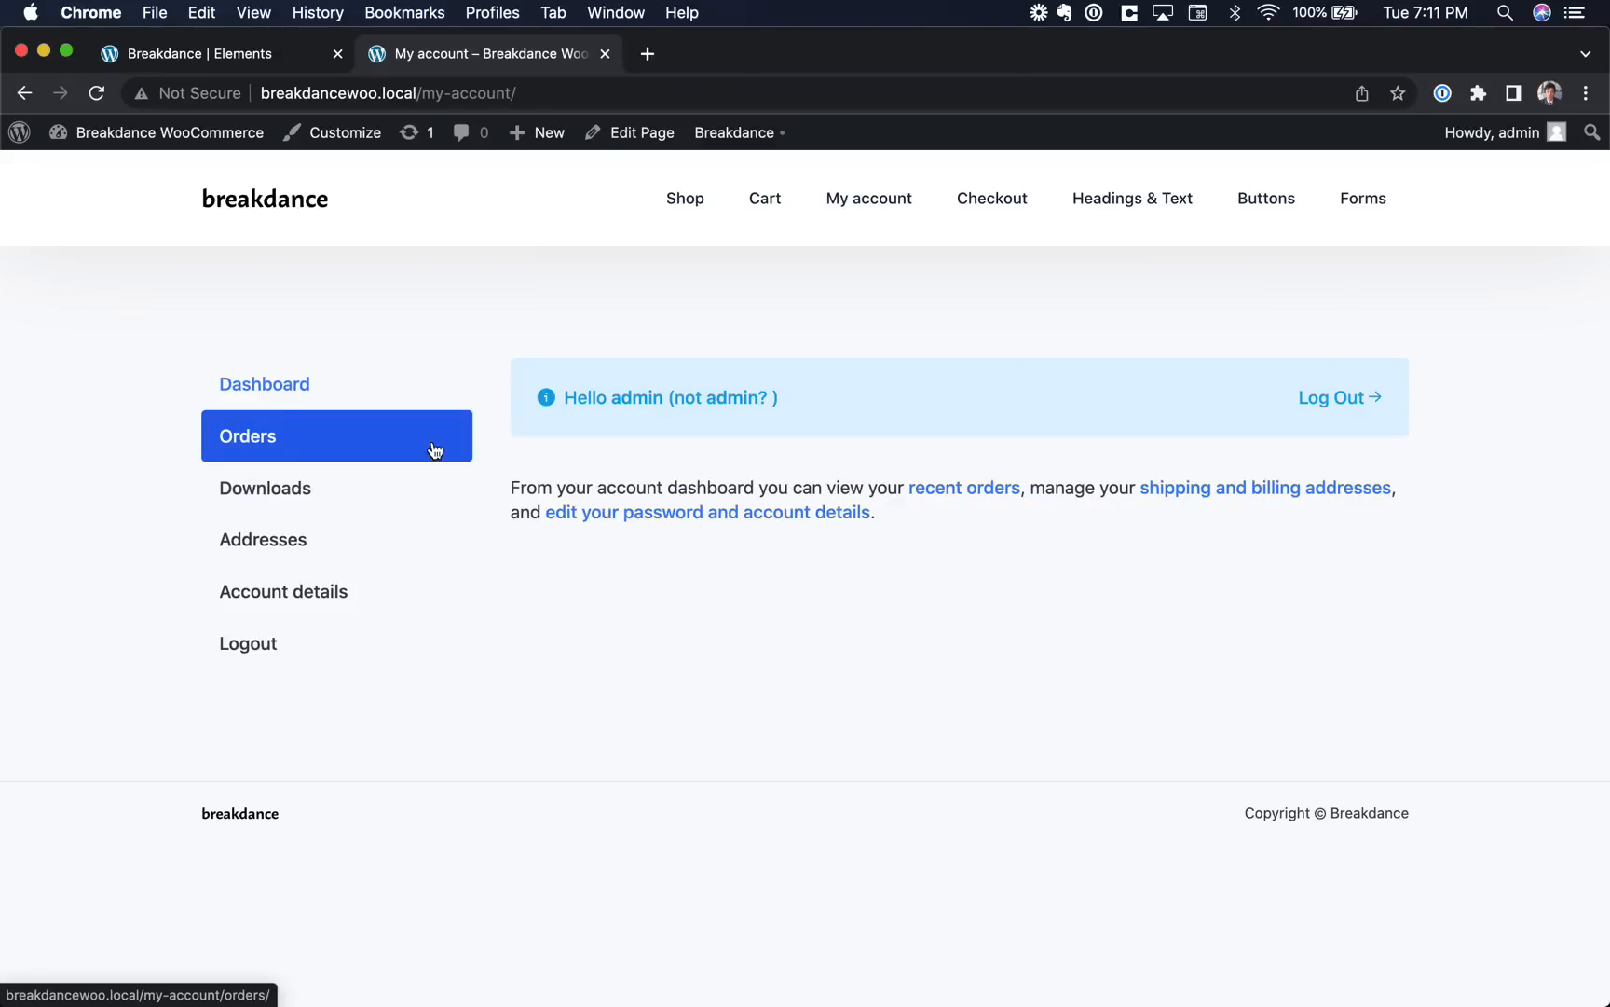
{"action": "left_click", "coordinate": [434, 450]}
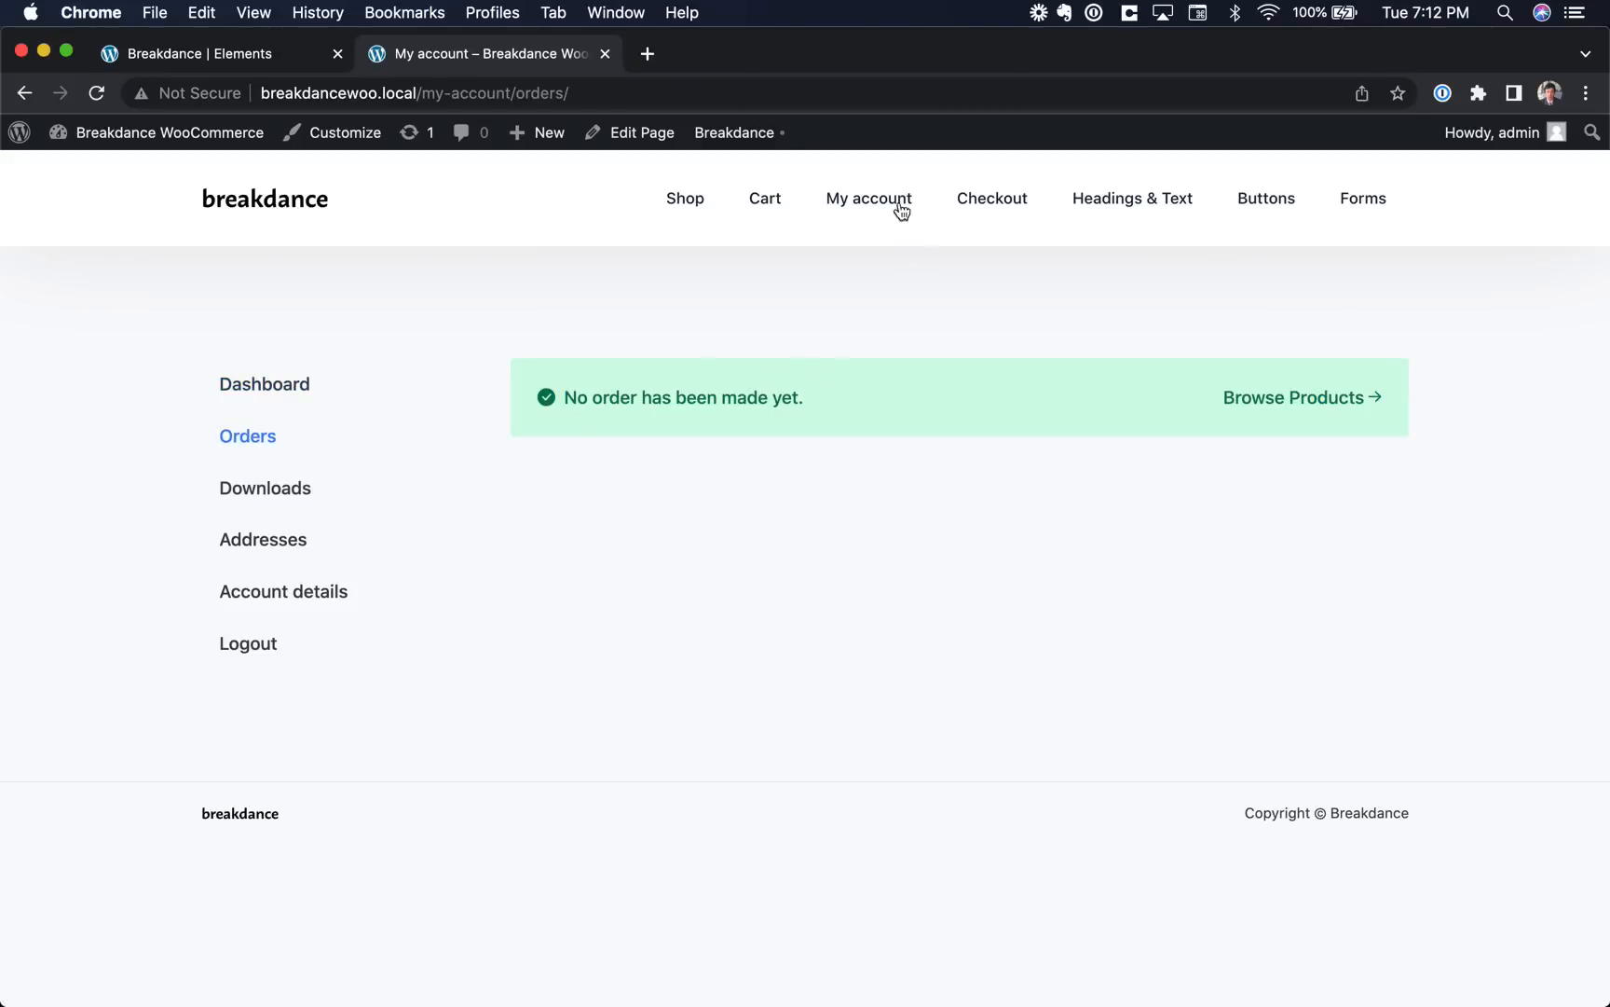
{"action": "left_click", "coordinate": [976, 203]}
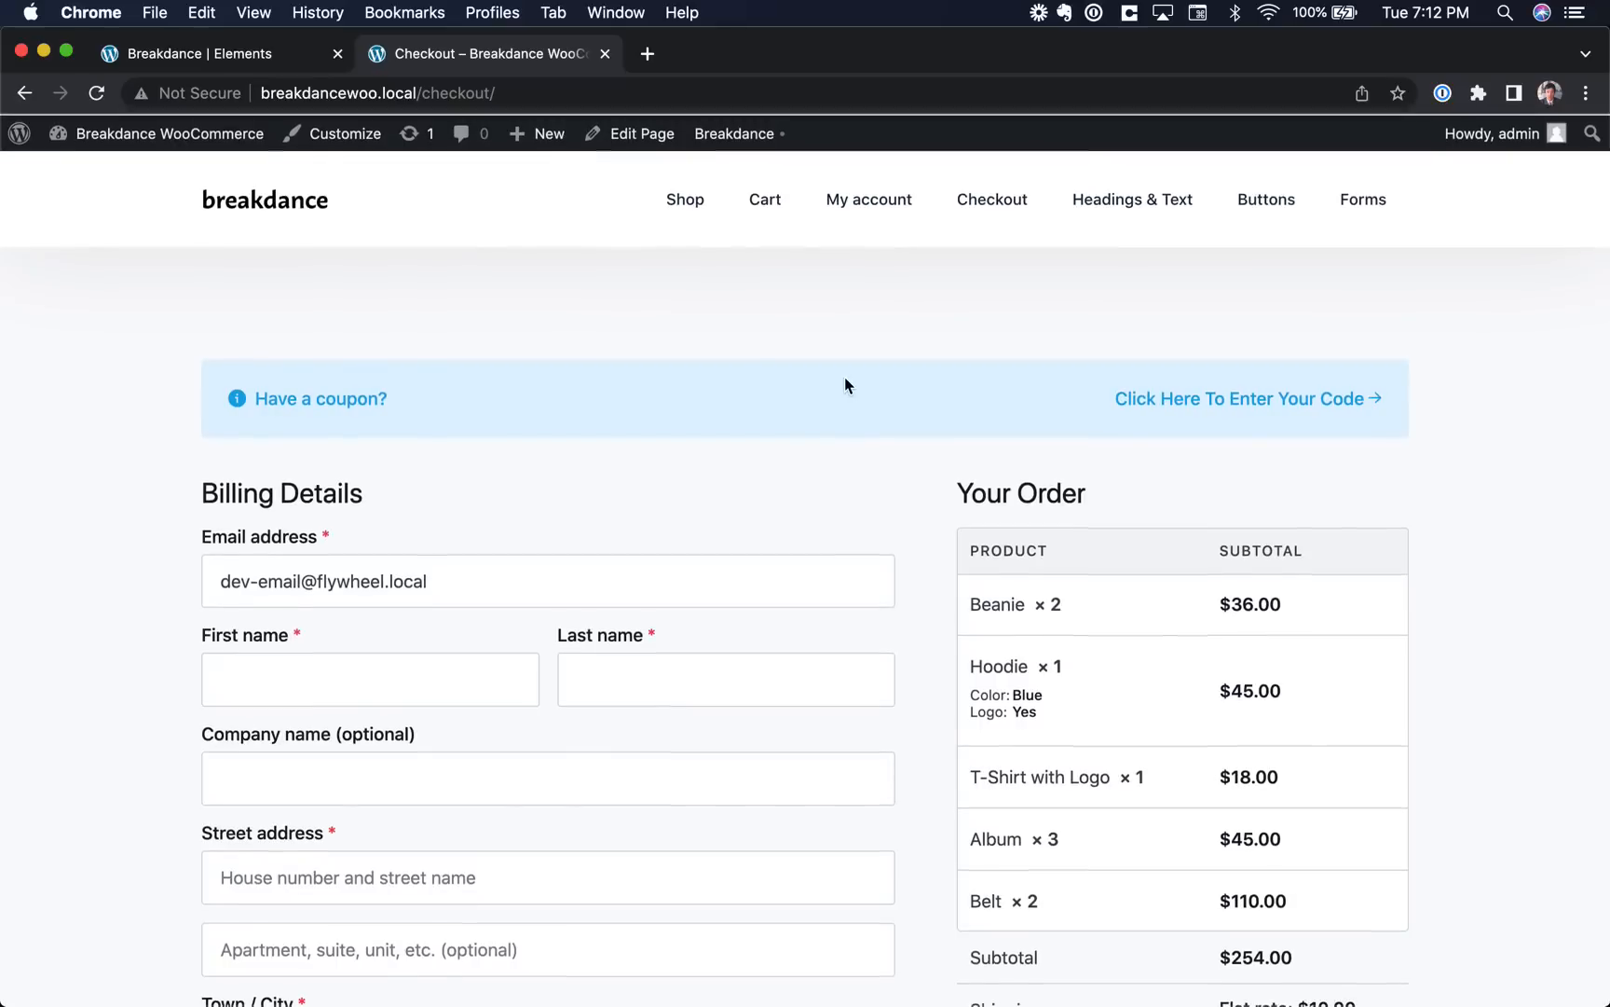
Open the global styles for editing and browse from the cart to the checkout page in the preview.
{"action": "mouse_move", "coordinate": [763, 136]}
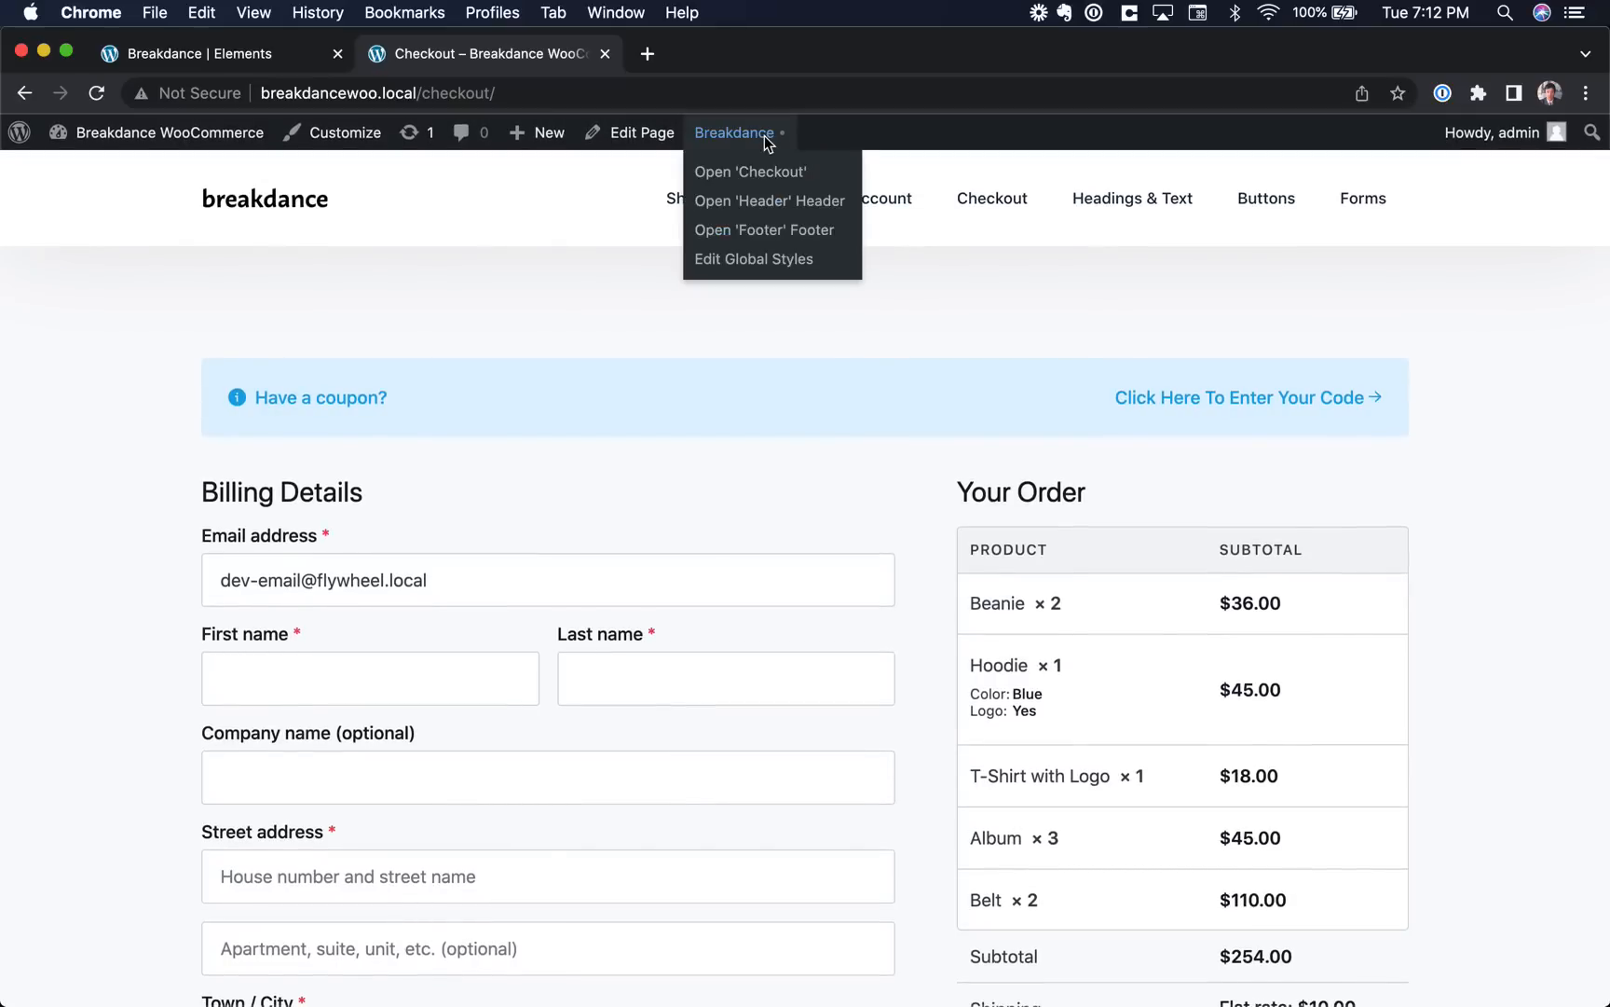
{"action": "left_click", "coordinate": [758, 260]}
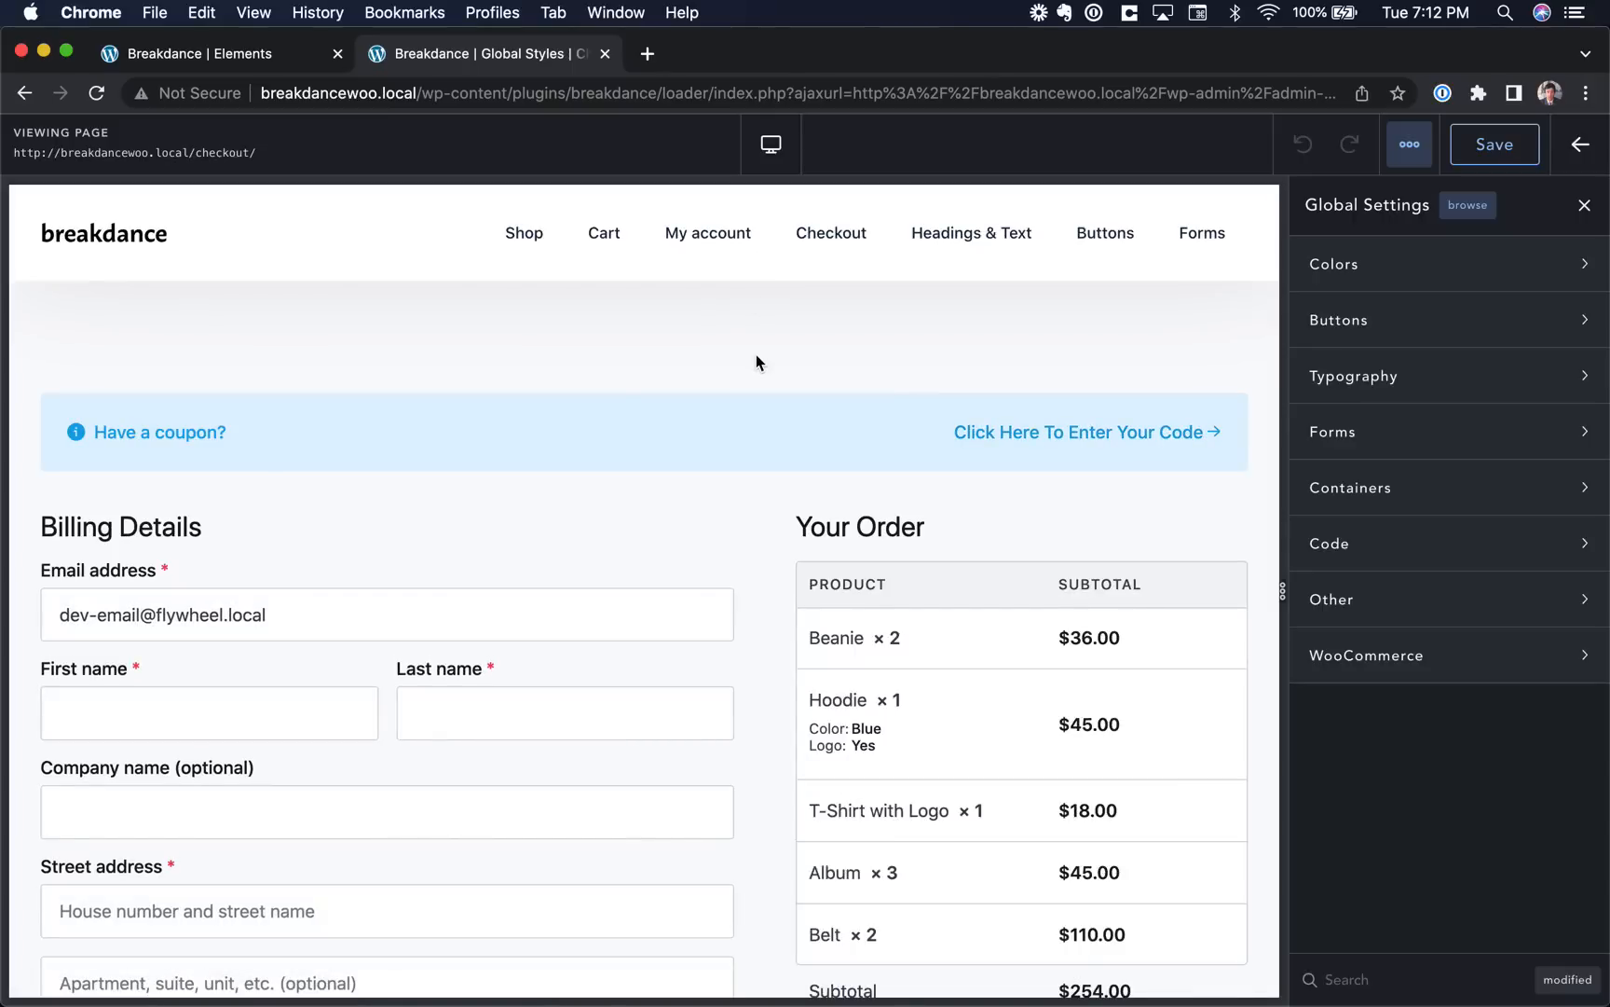
{"action": "left_click", "coordinate": [602, 239]}
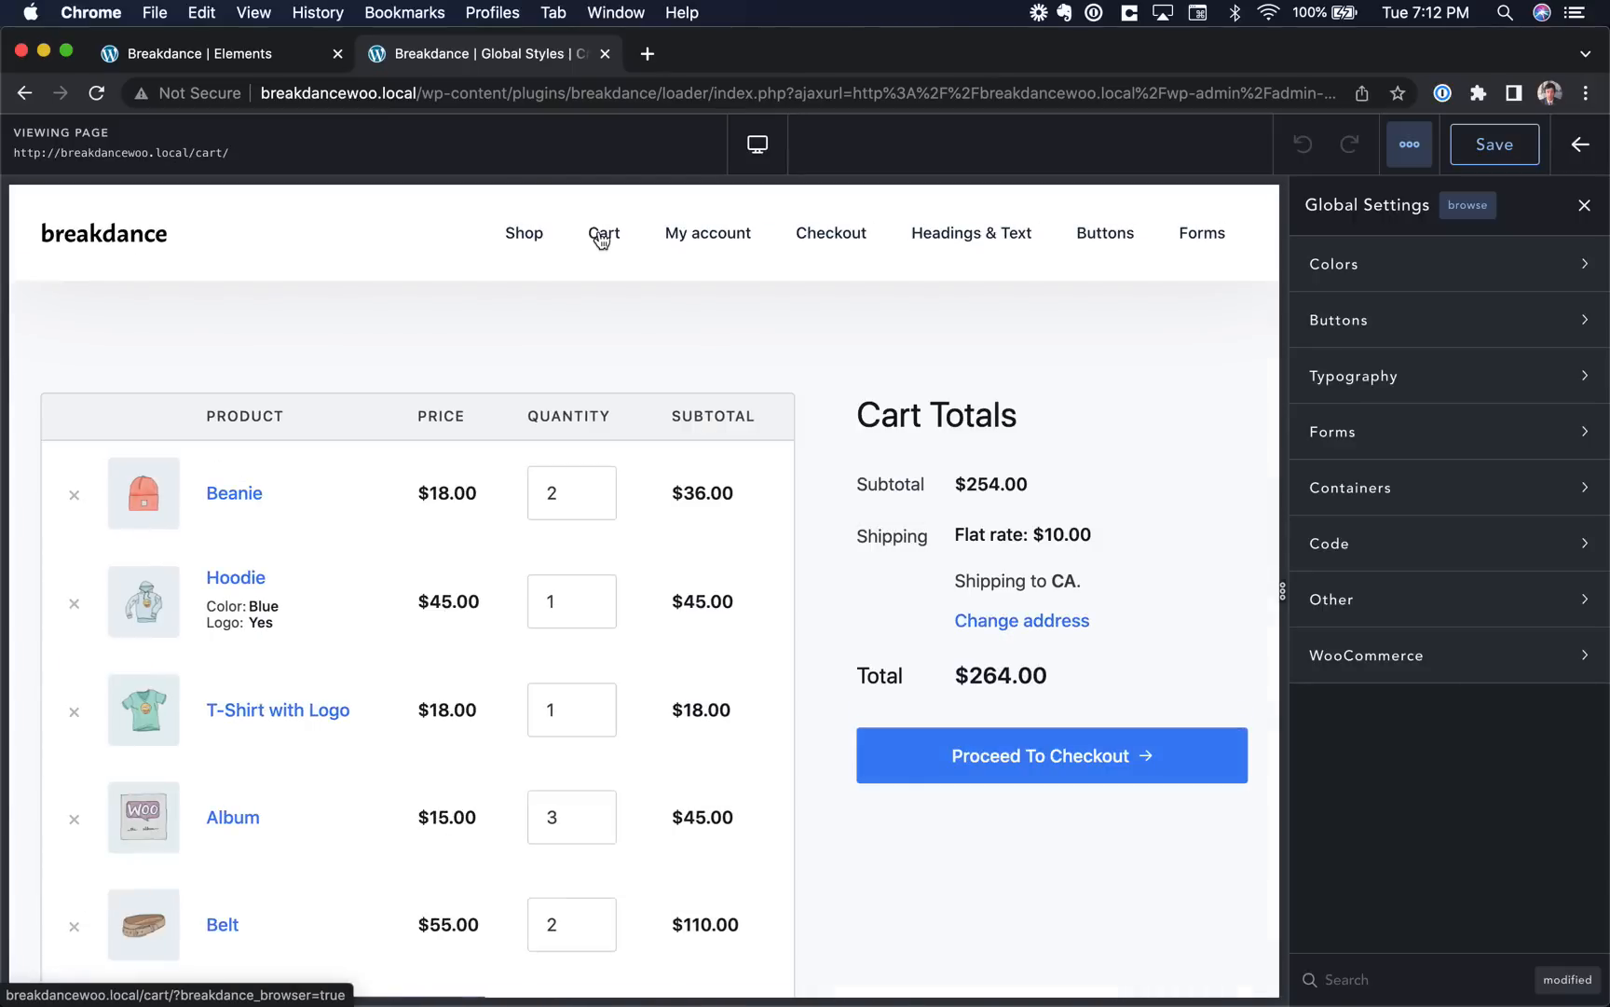
{"action": "left_click", "coordinate": [949, 753]}
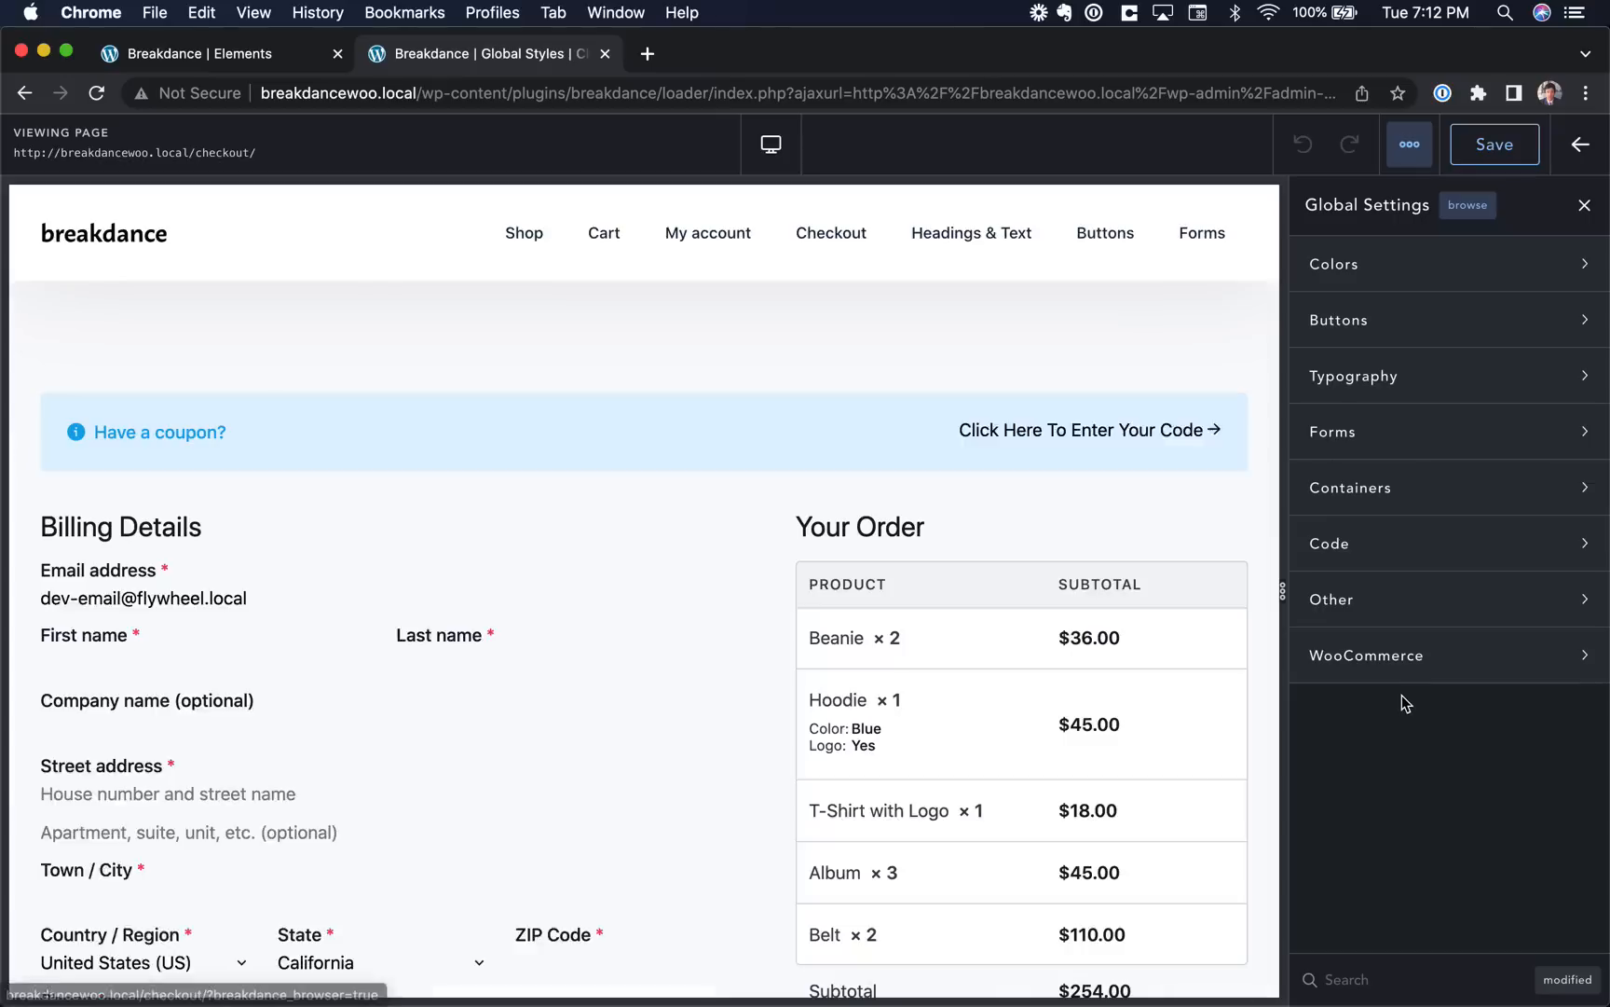
Set the global Brand color to #7139E6.
{"action": "left_click", "coordinate": [1380, 265]}
{"action": "scroll", "coordinate": [1100, 453], "scroll_direction": "down", "scroll_amount": 10}
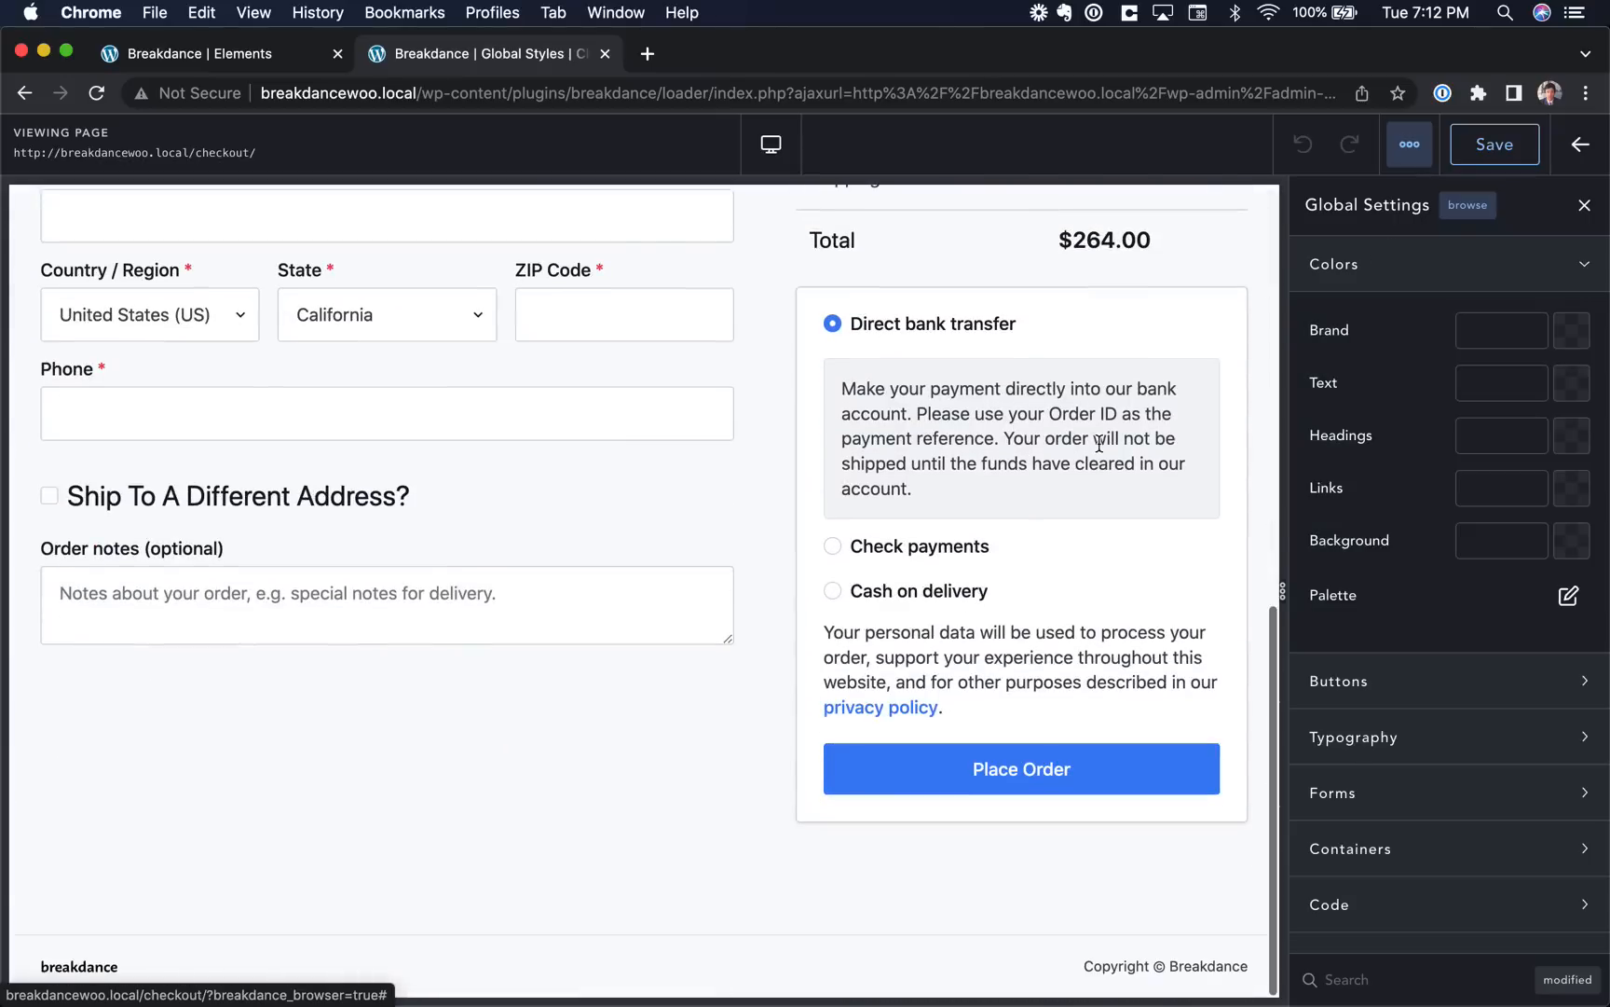
{"action": "left_click", "coordinate": [1575, 336]}
{"action": "left_click", "coordinate": [1551, 430]}
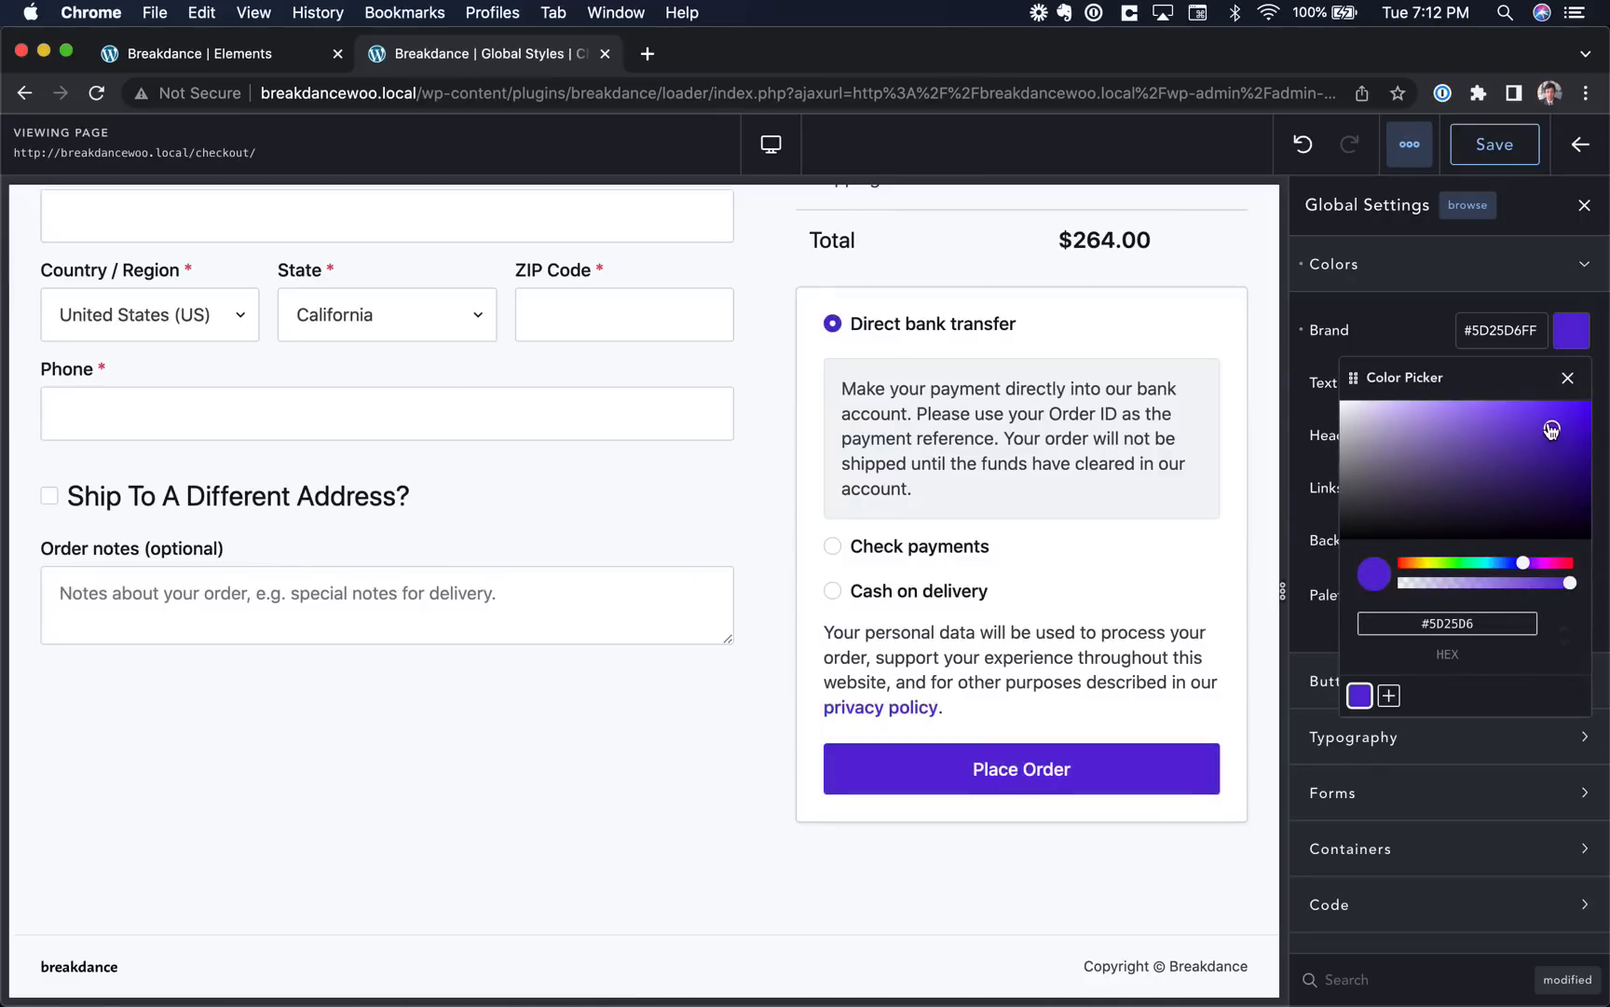
{"action": "left_click_drag", "start_coordinate": [1551, 430], "coordinate": [1533, 419]}
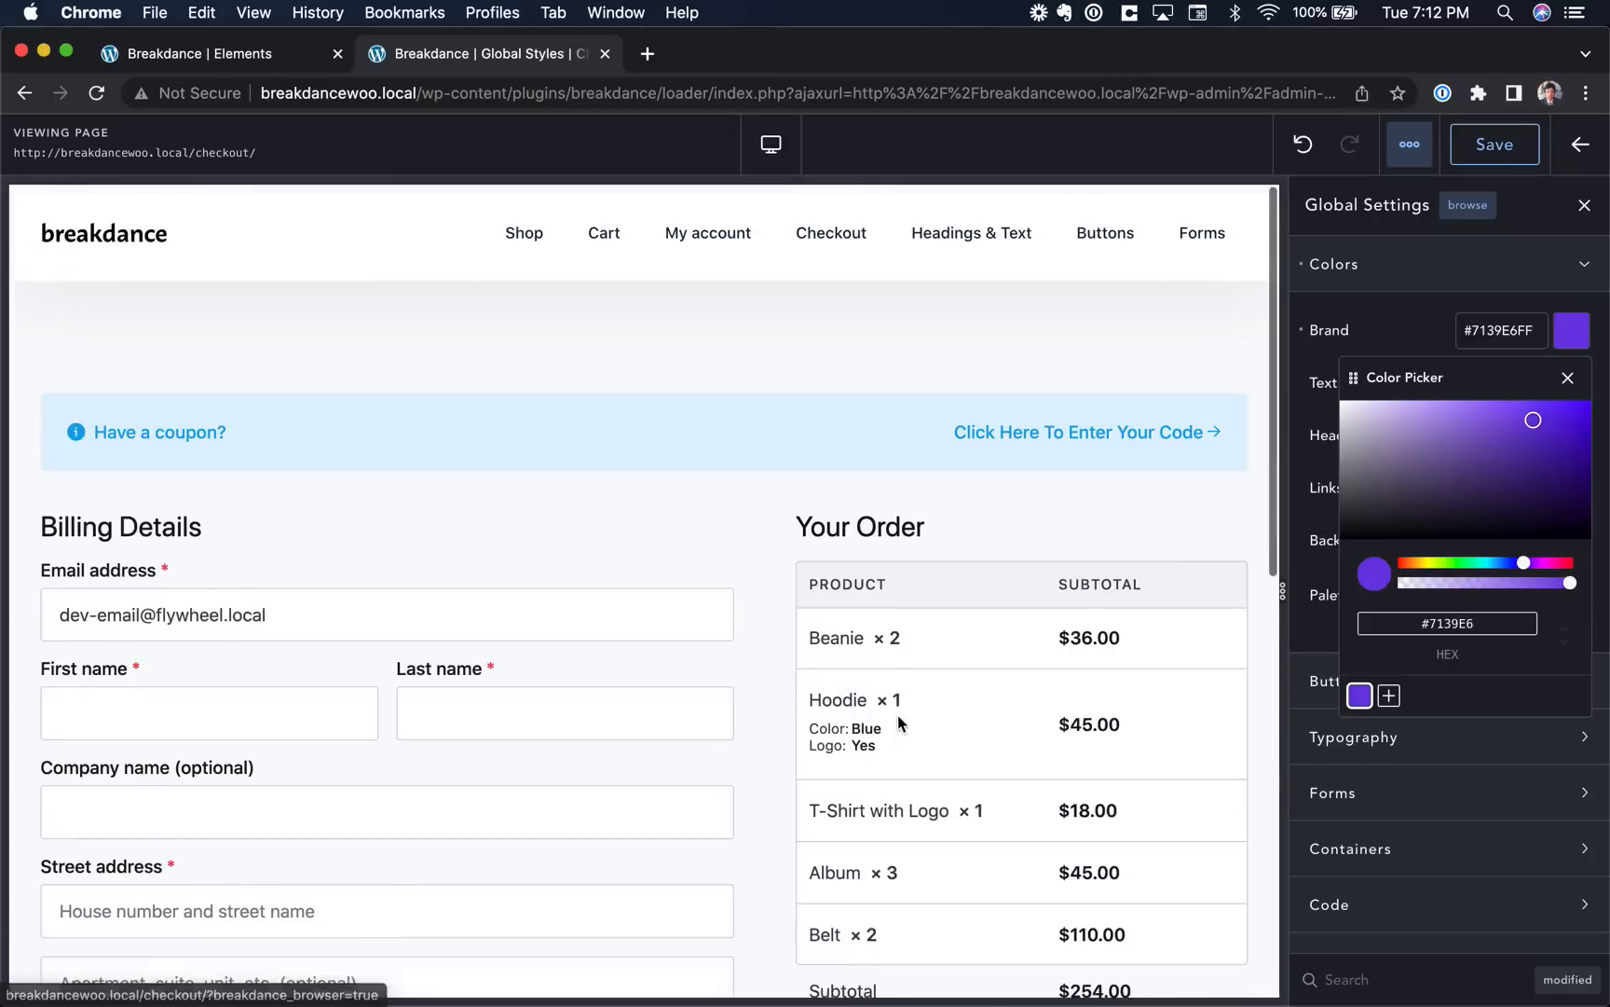
Review how the brand color is applied across the Cart, Forms and Shop pages in the preview.
{"action": "left_click", "coordinate": [604, 235]}
{"action": "scroll", "coordinate": [765, 463], "scroll_direction": "down", "scroll_amount": 5}
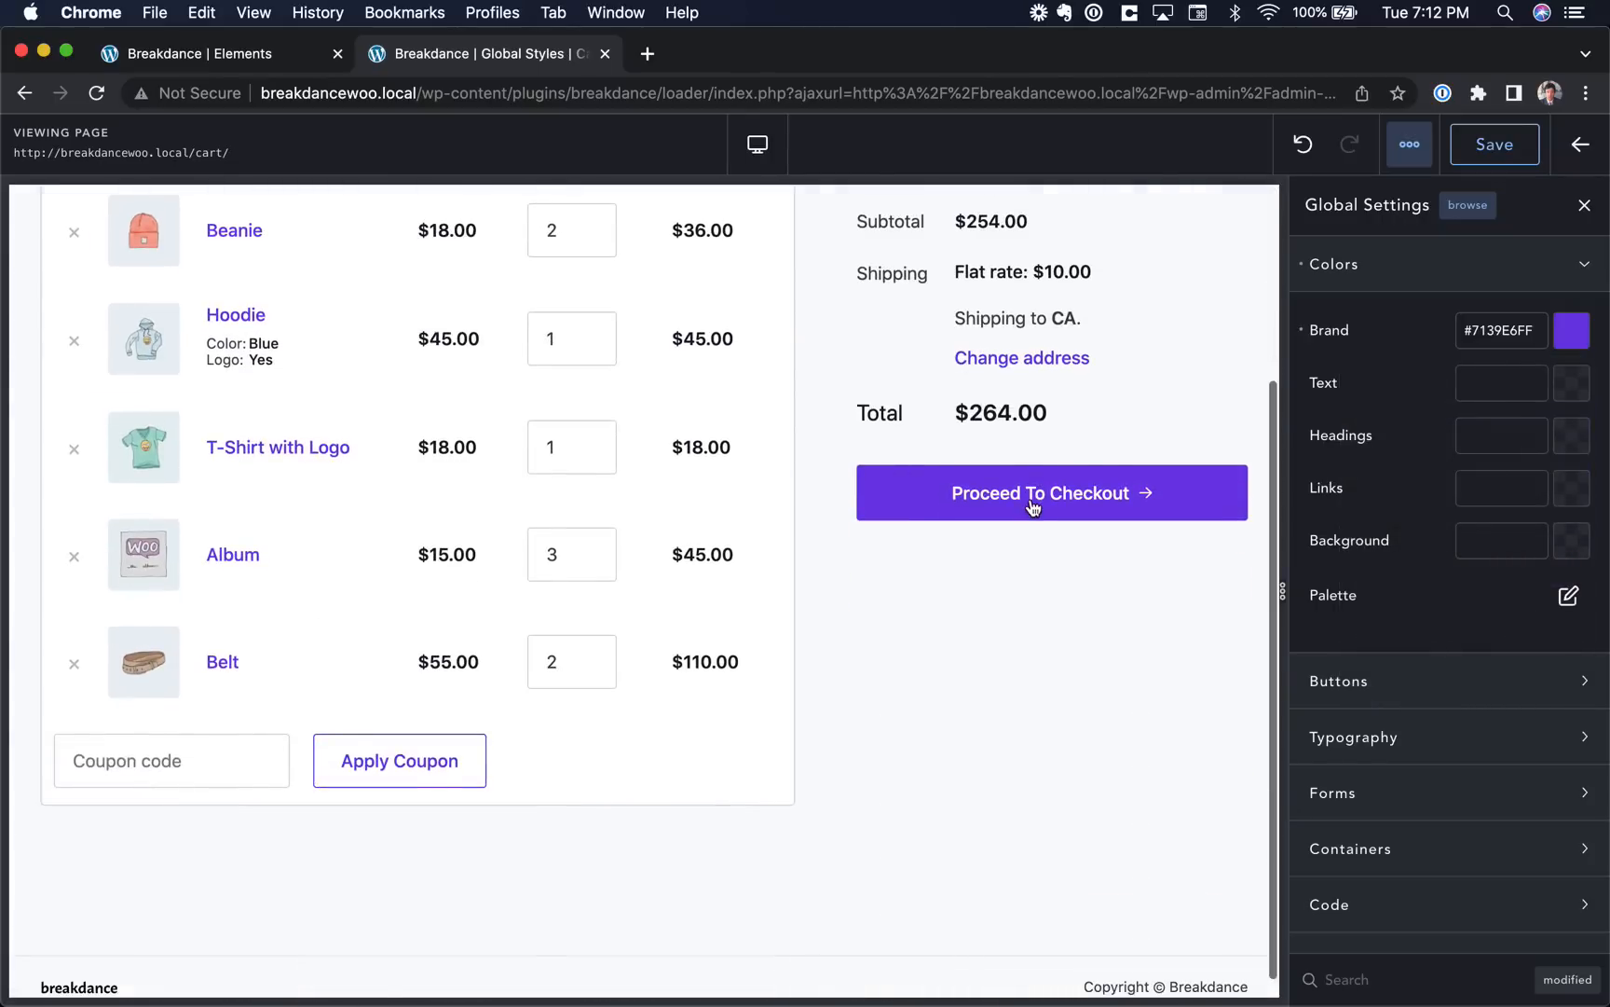
{"action": "scroll", "coordinate": [1031, 410], "scroll_direction": "up", "scroll_amount": 5}
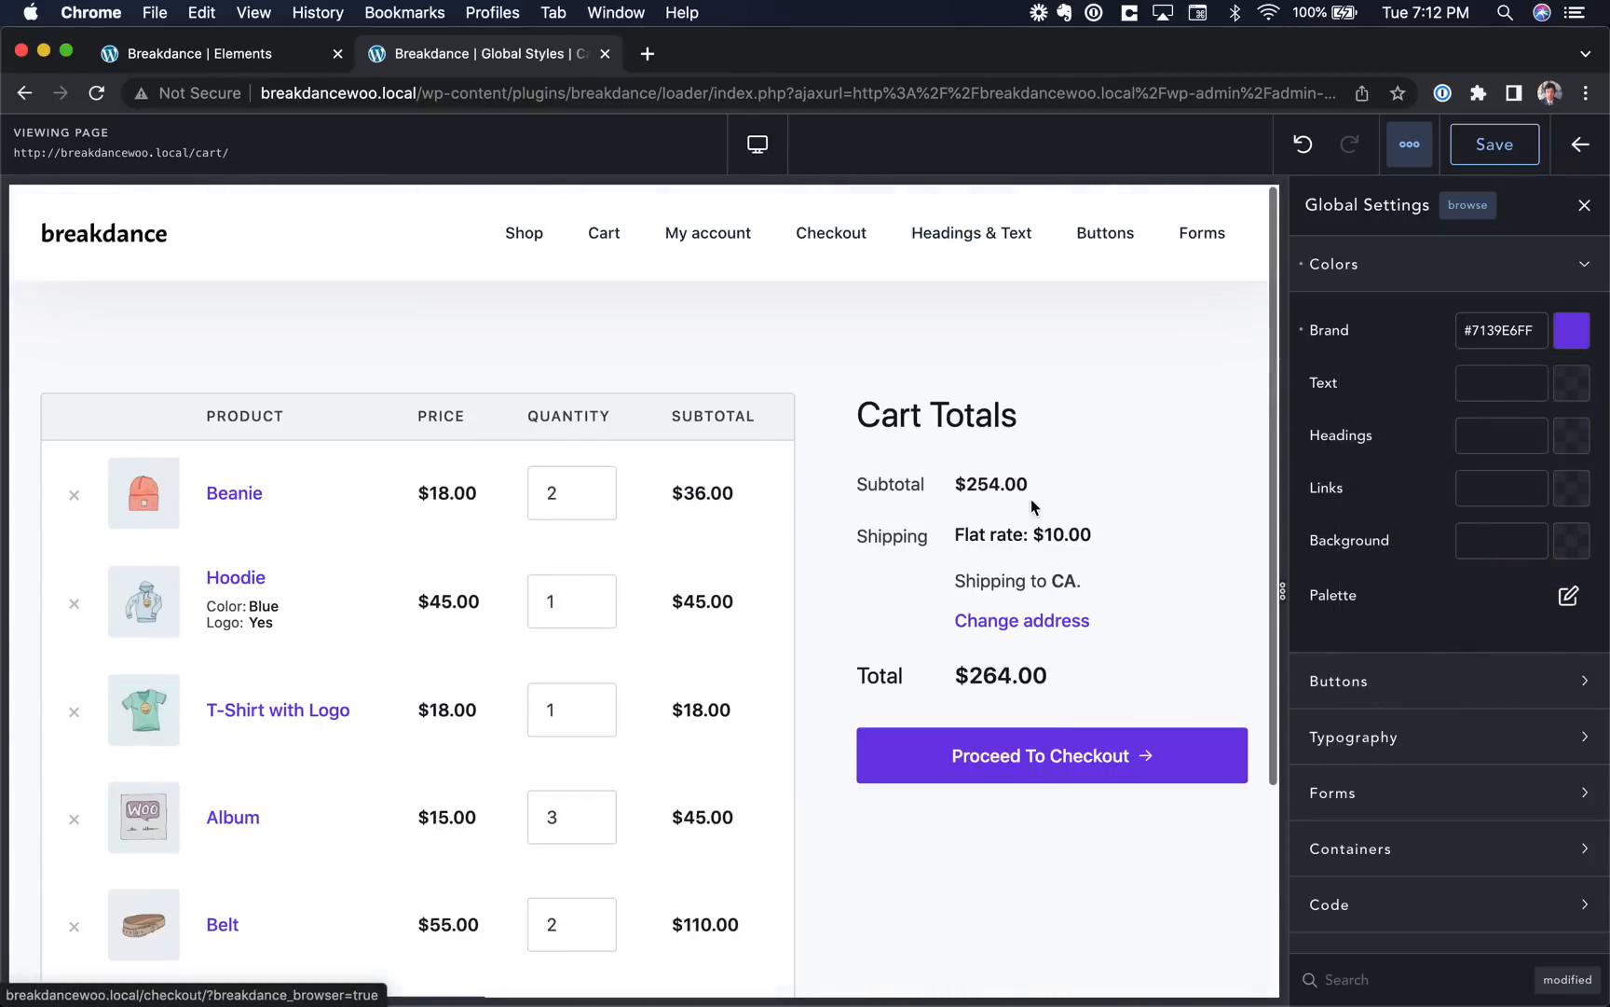
{"action": "left_click", "coordinate": [1218, 233]}
{"action": "scroll", "coordinate": [946, 460], "scroll_direction": "down", "scroll_amount": 3}
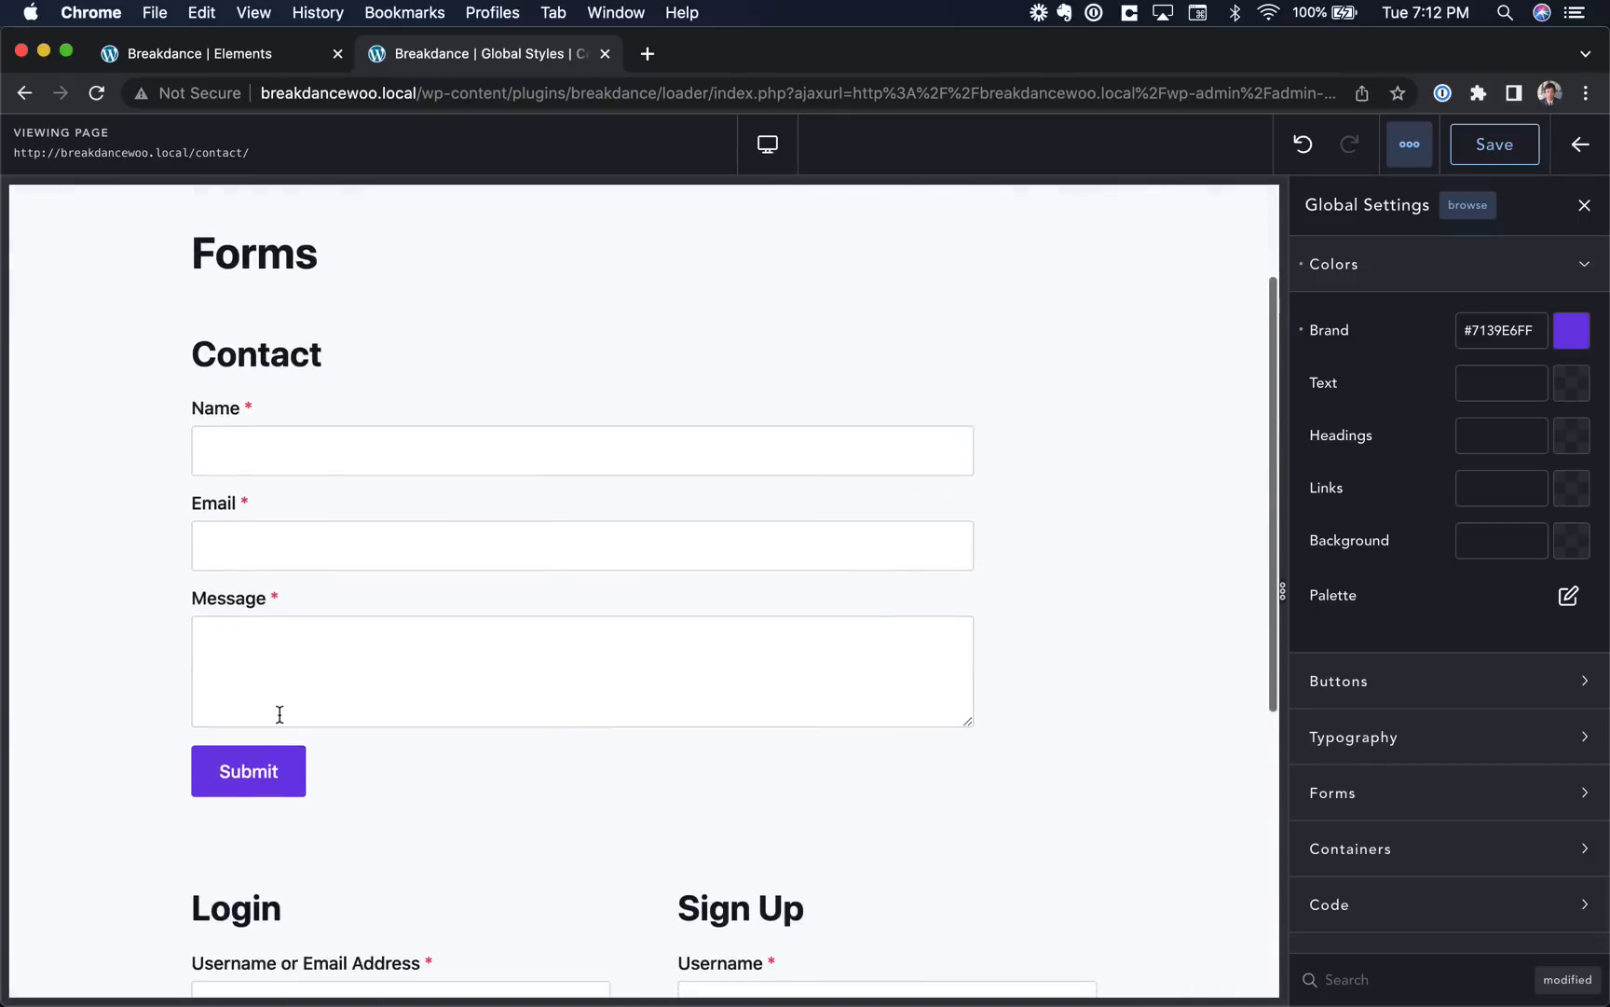
{"action": "scroll", "coordinate": [356, 579], "scroll_direction": "down", "scroll_amount": 2}
{"action": "scroll", "coordinate": [410, 564], "scroll_direction": "down", "scroll_amount": 3}
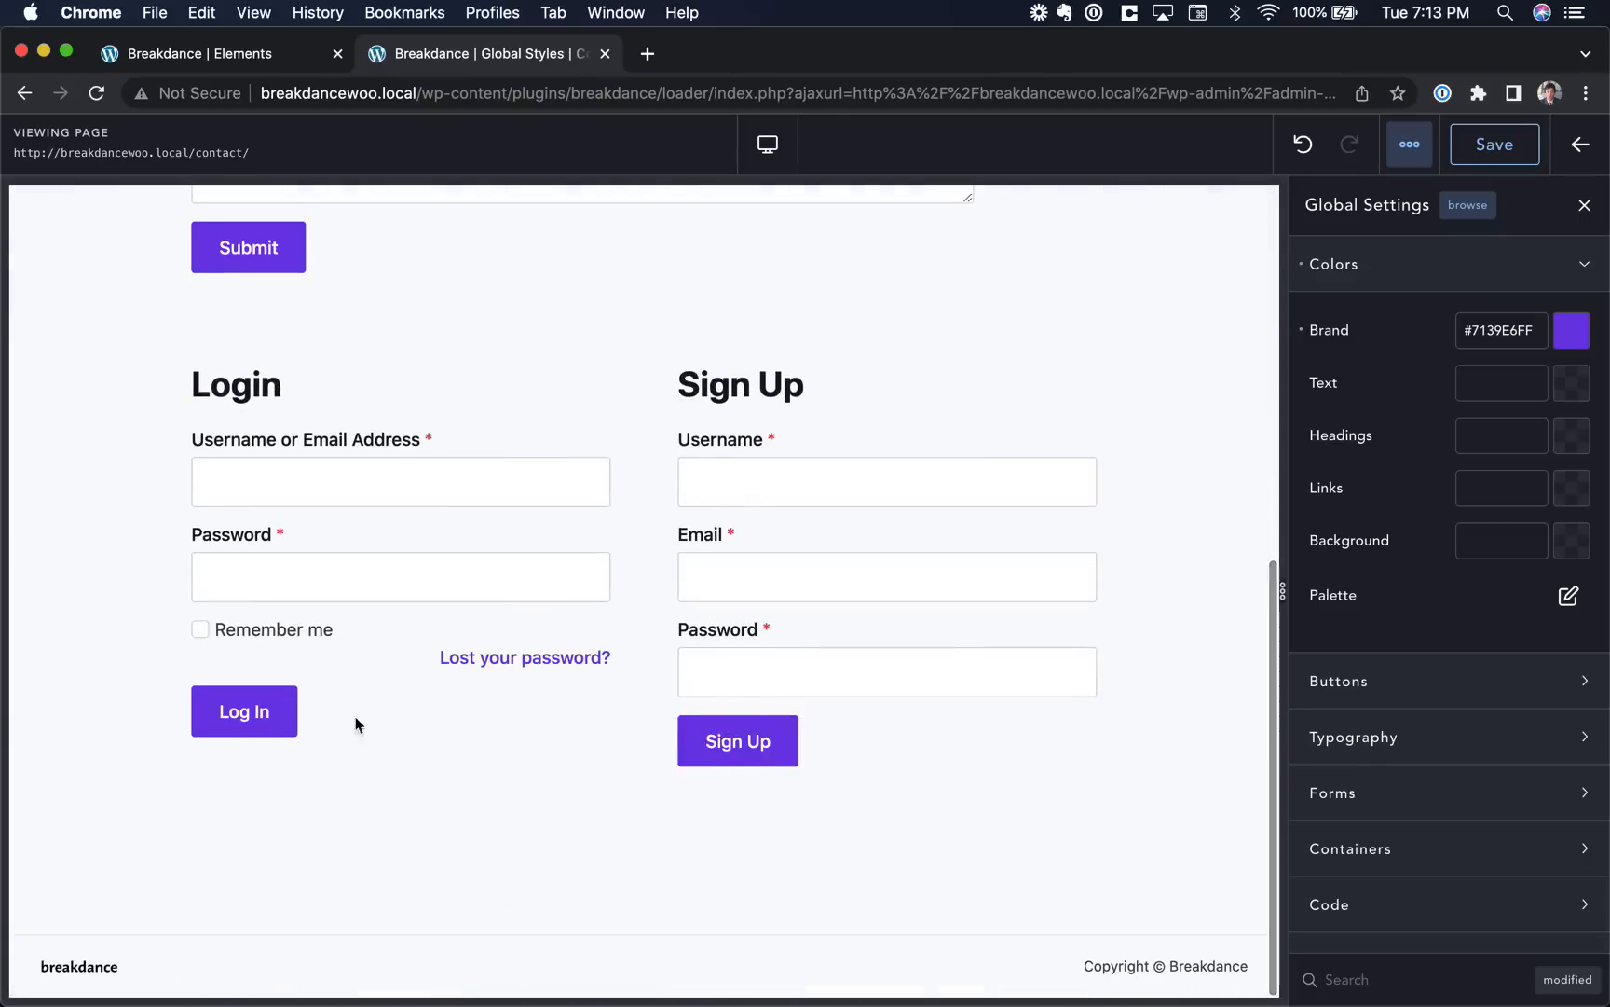
{"action": "scroll", "coordinate": [752, 743], "scroll_direction": "up", "scroll_amount": 10}
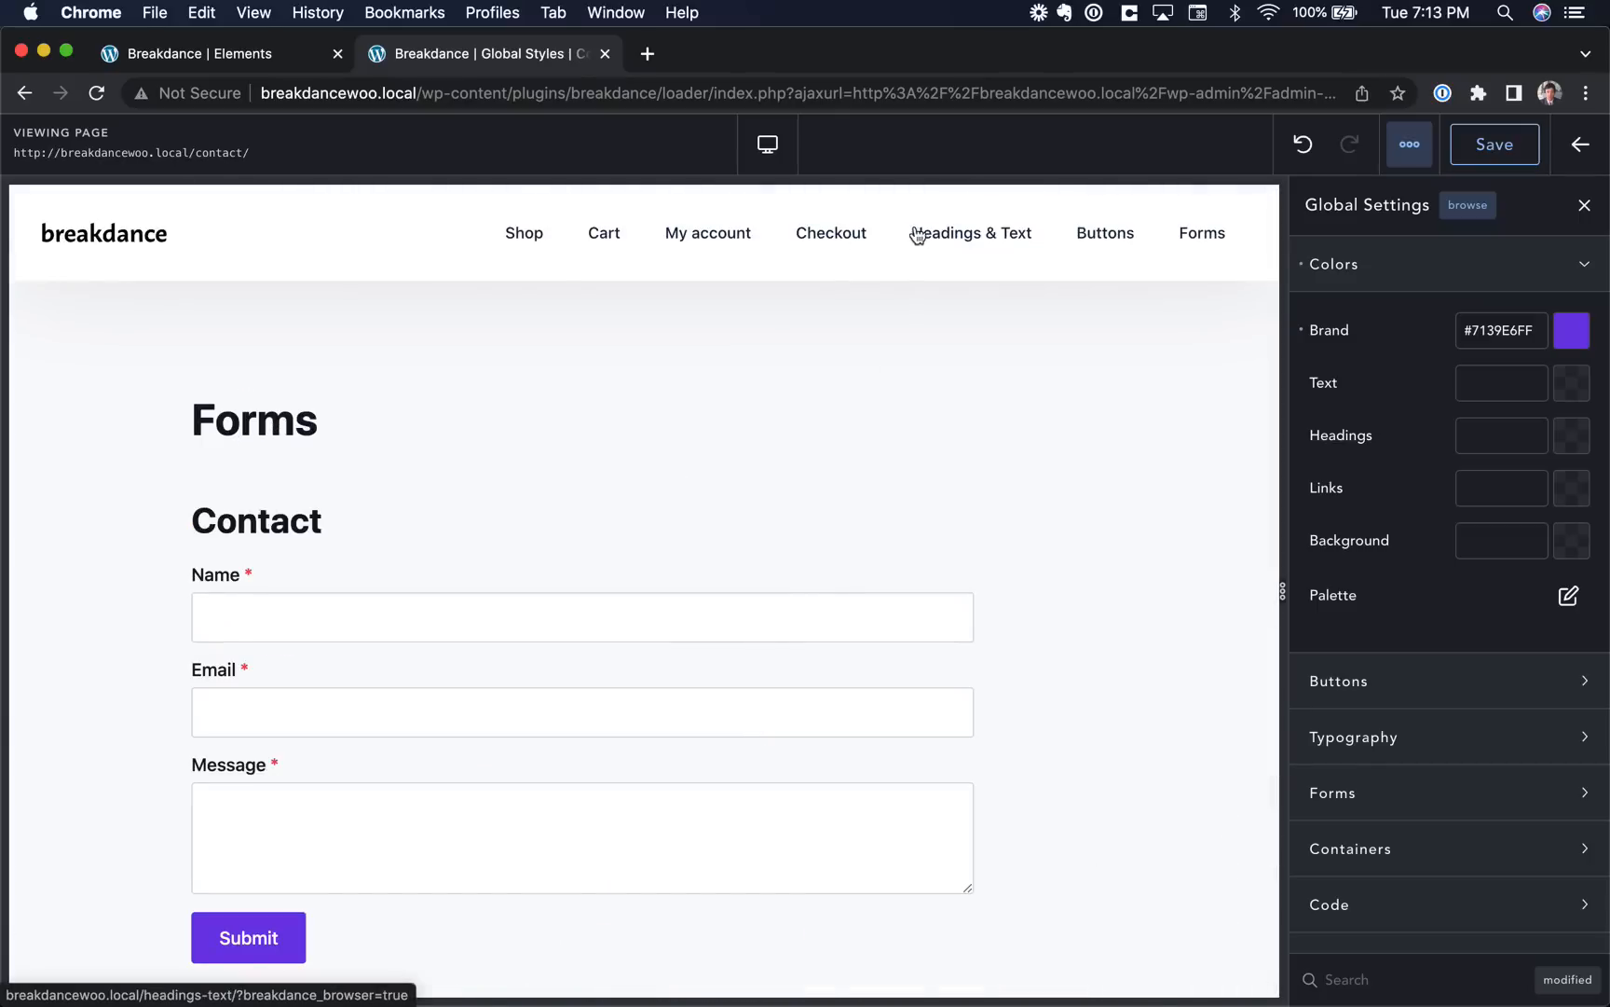
{"action": "scroll", "coordinate": [559, 392], "scroll_direction": "down", "scroll_amount": 5}
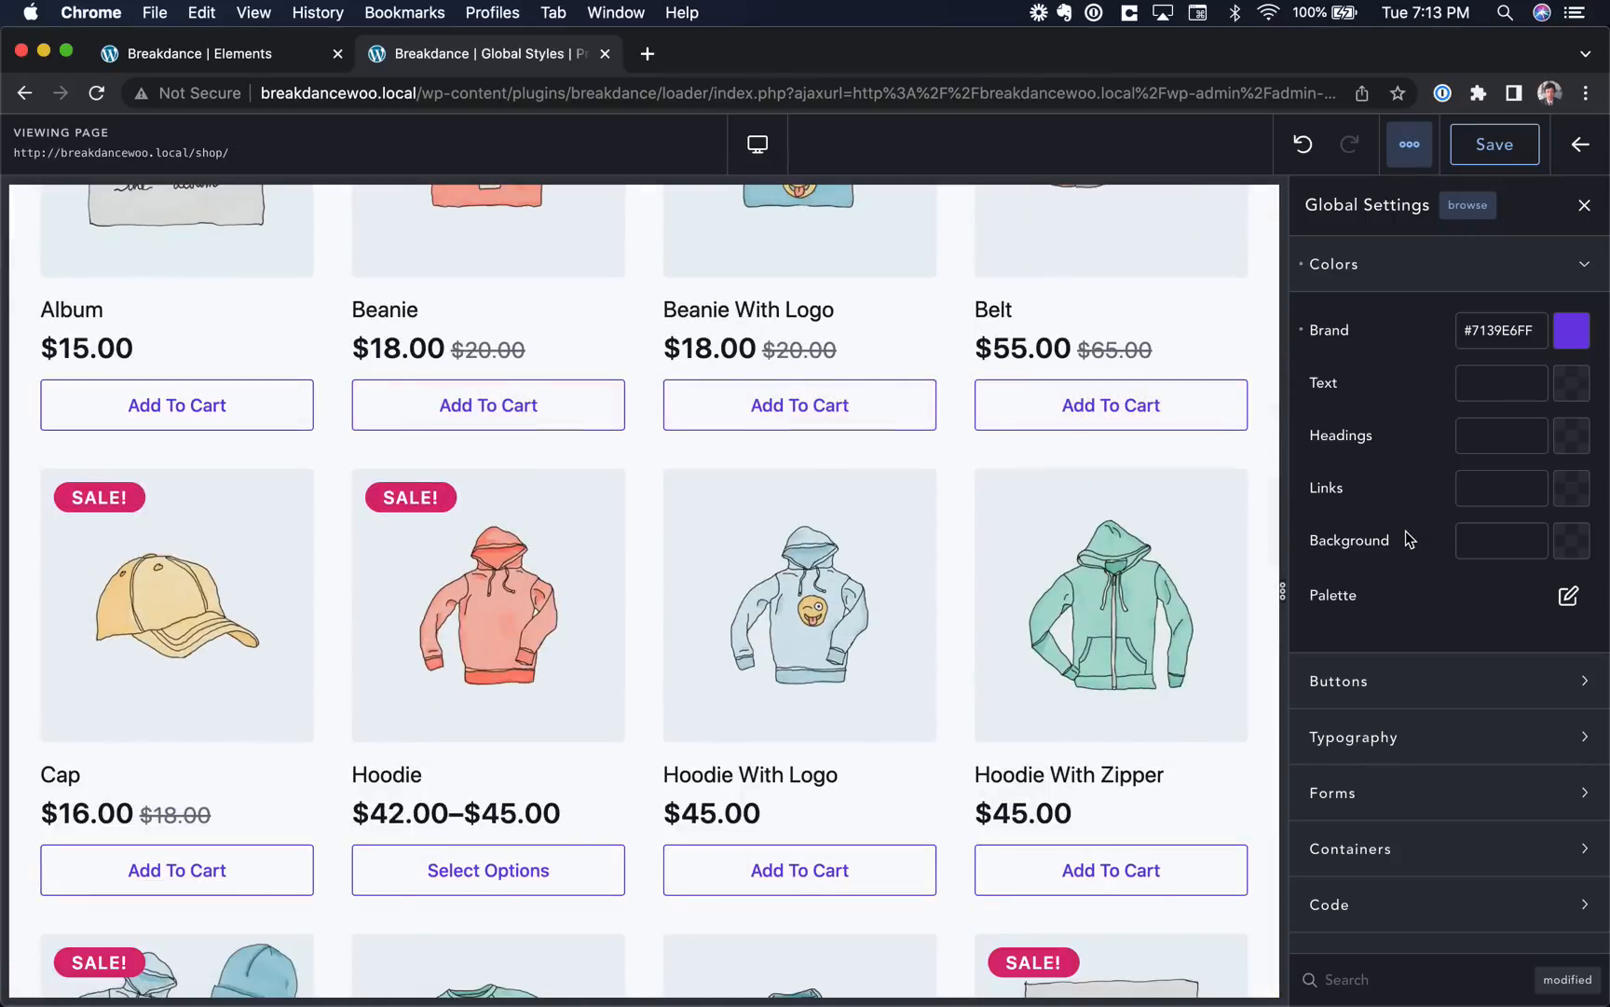
Expand the global button settings and view the buttons on the Buttons, Cart and Forms pages.
{"action": "scroll", "coordinate": [1406, 533], "scroll_direction": "down", "scroll_amount": 2}
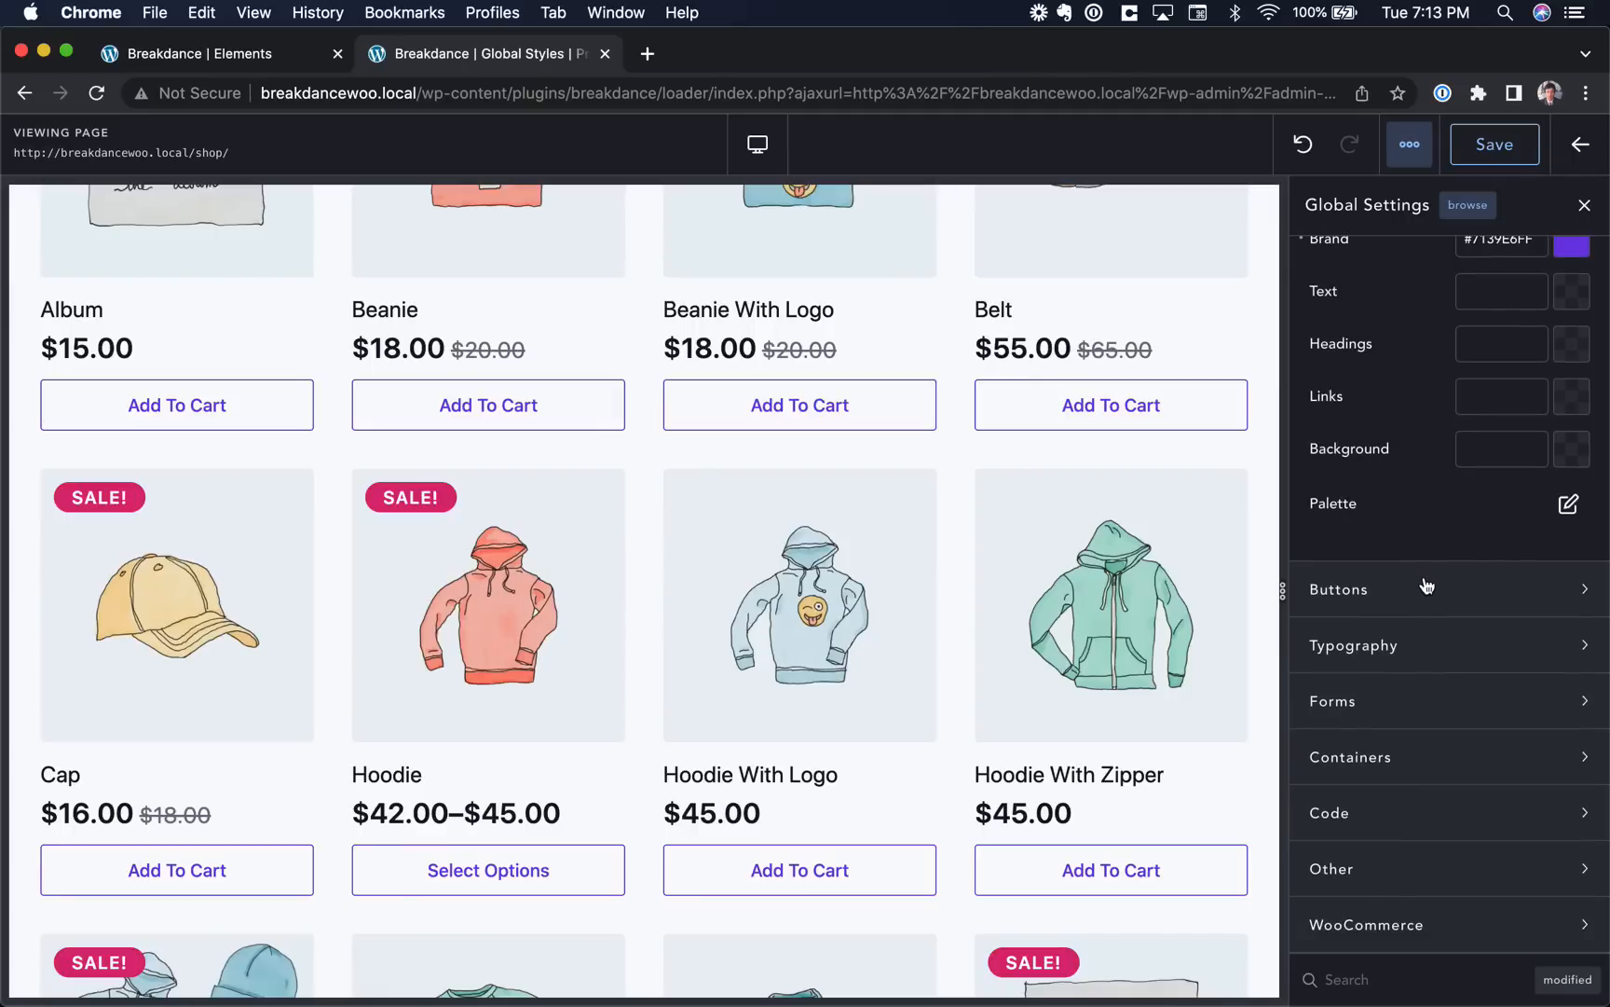
{"action": "left_click", "coordinate": [1342, 579]}
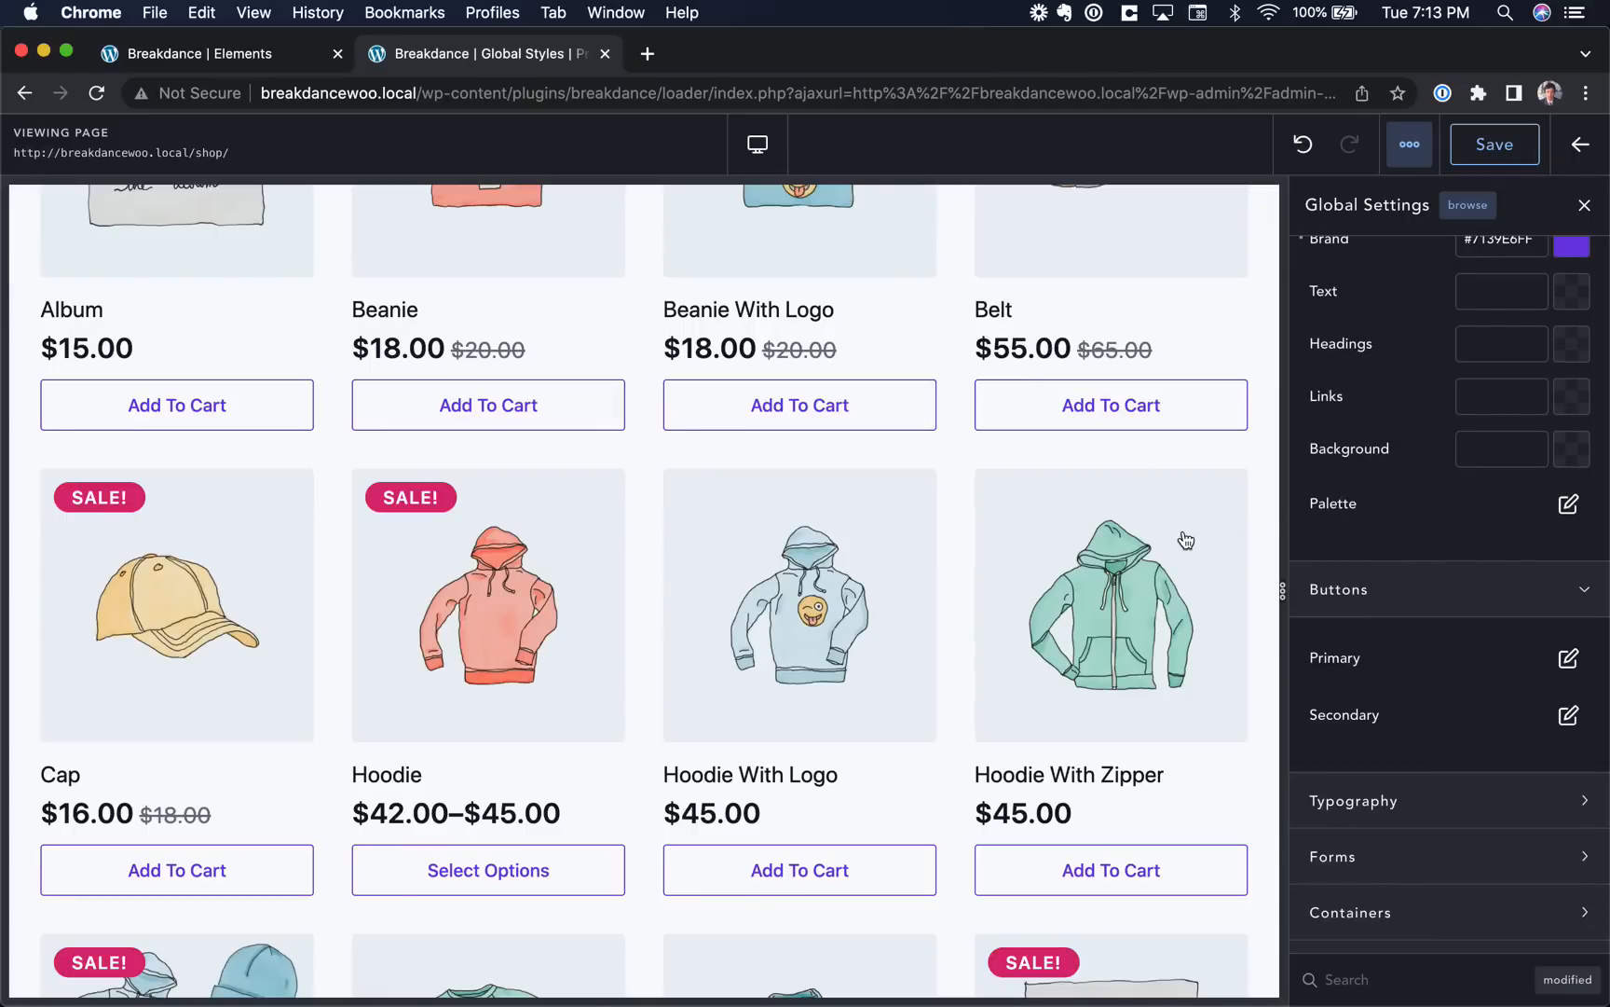
{"action": "scroll", "coordinate": [1137, 503], "scroll_direction": "up", "scroll_amount": 5}
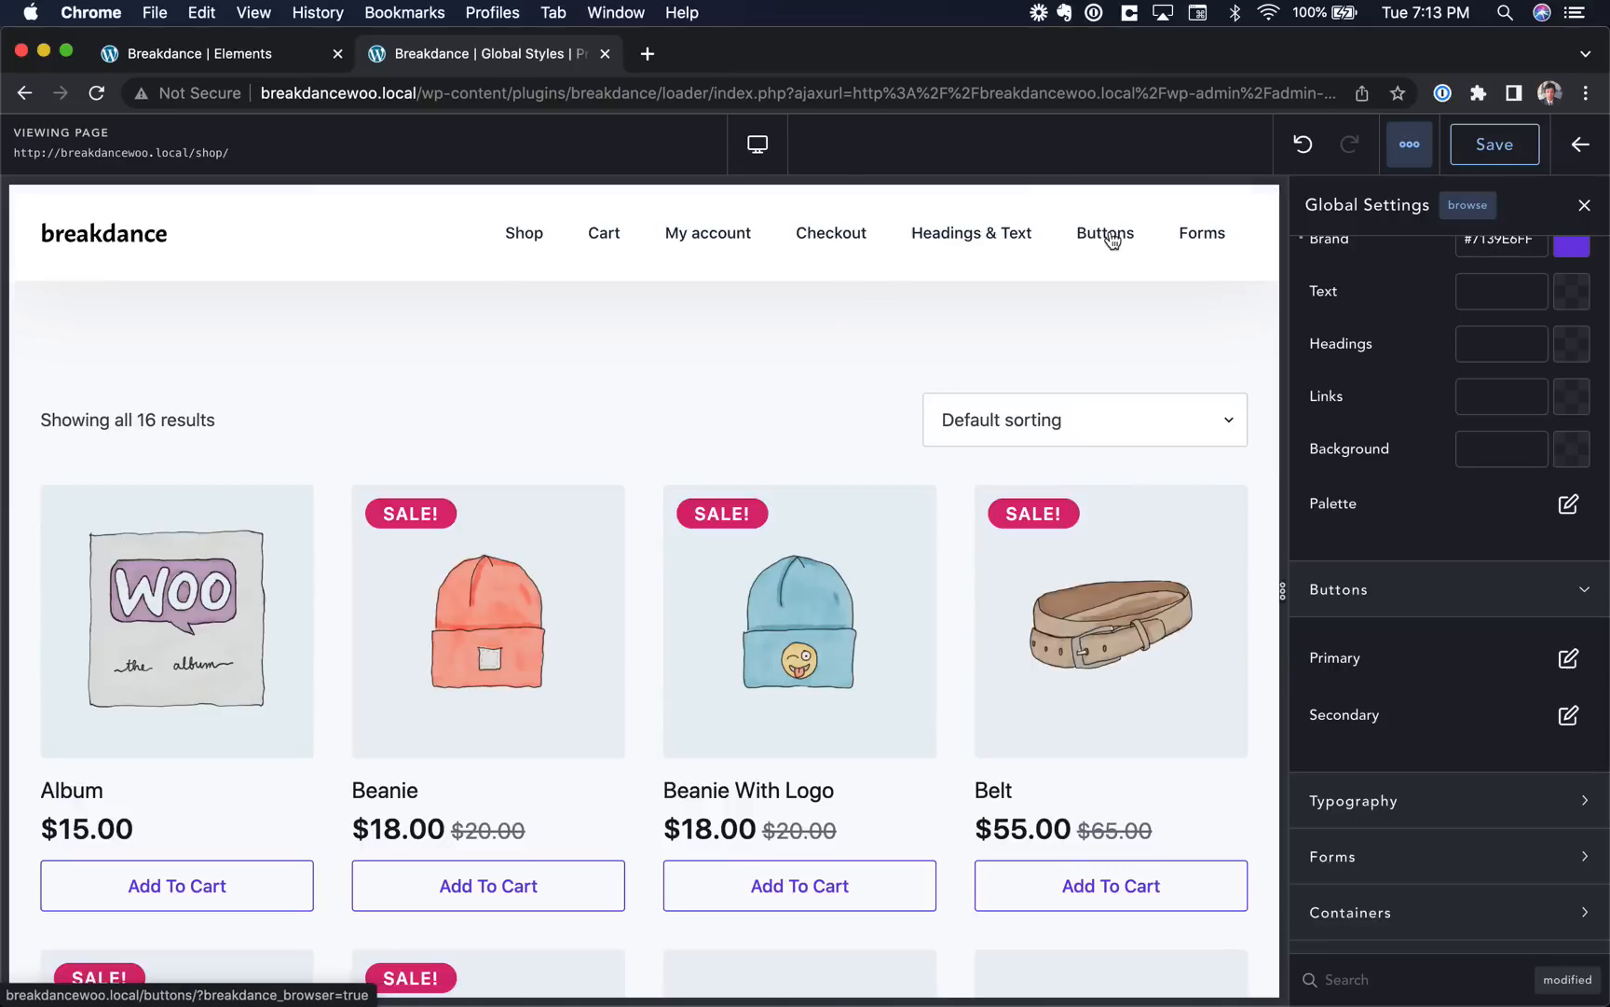
{"action": "left_click", "coordinate": [1109, 235]}
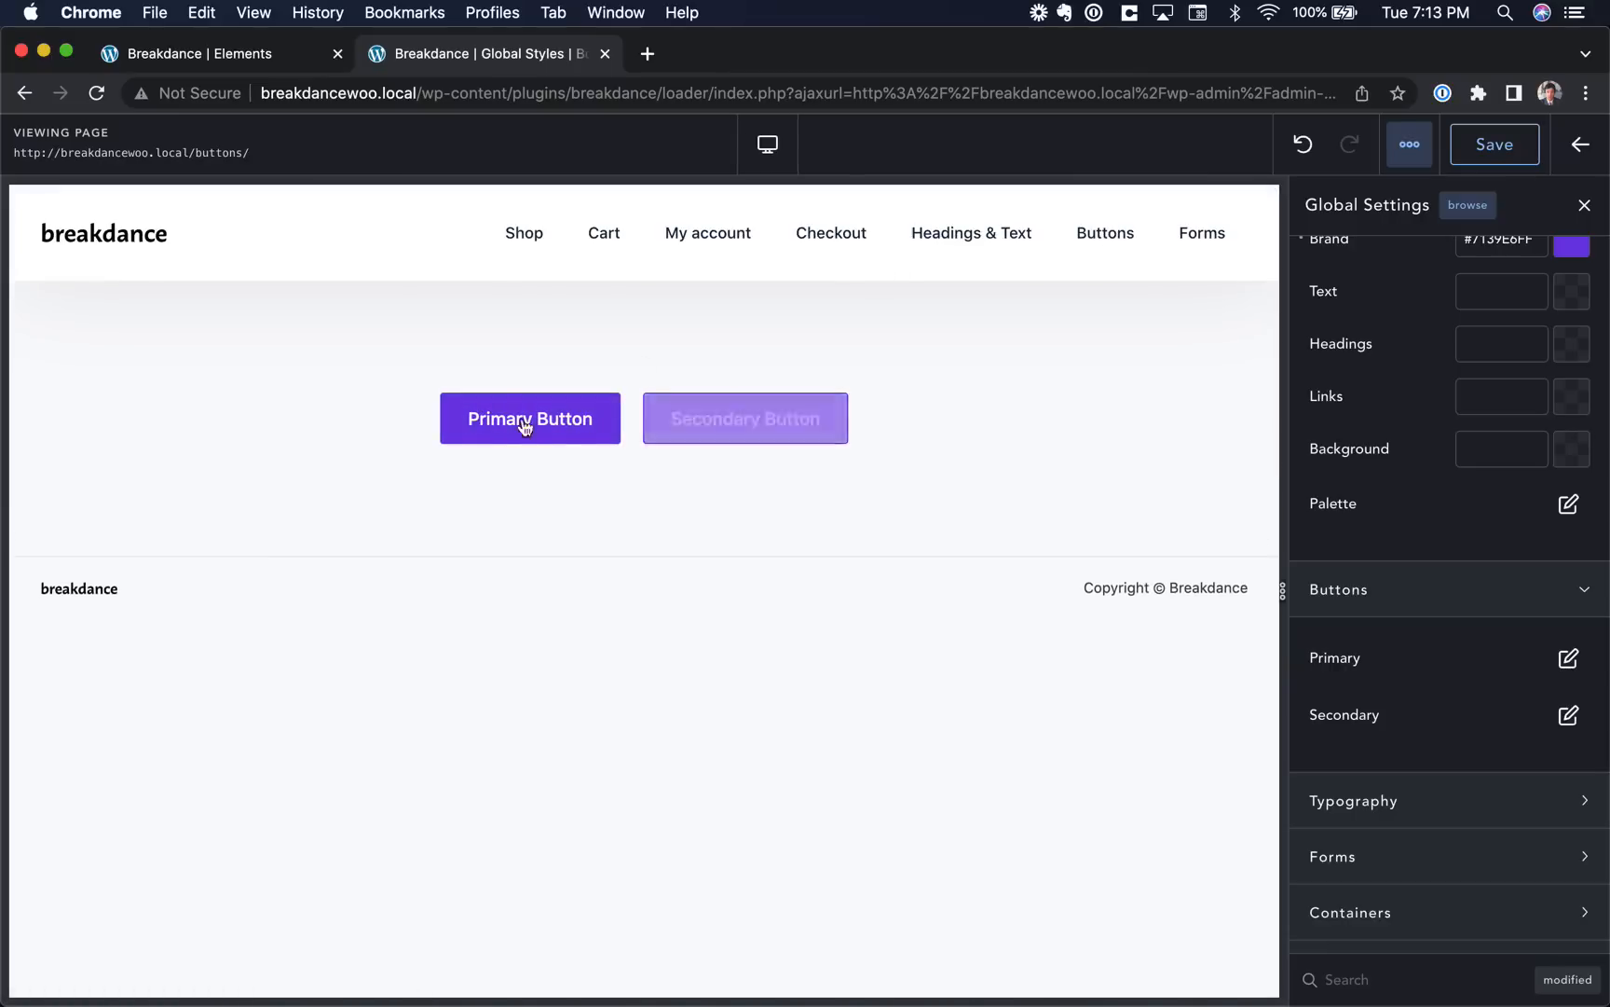
{"action": "left_click", "coordinate": [604, 233]}
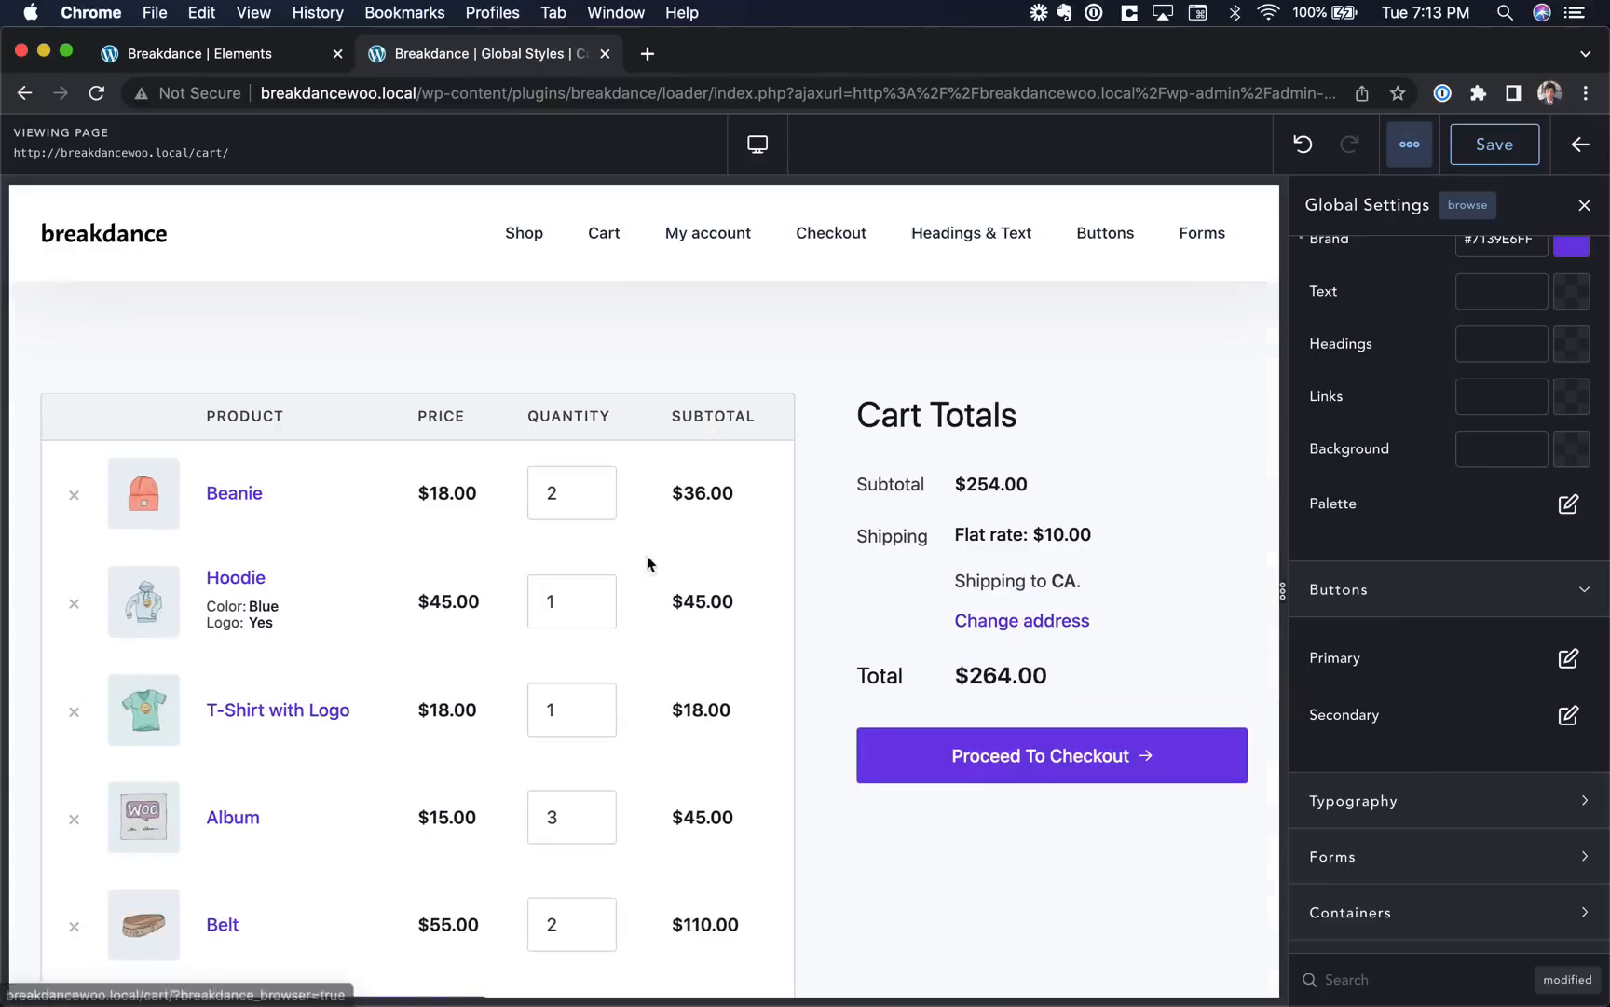
{"action": "left_click", "coordinate": [1201, 233]}
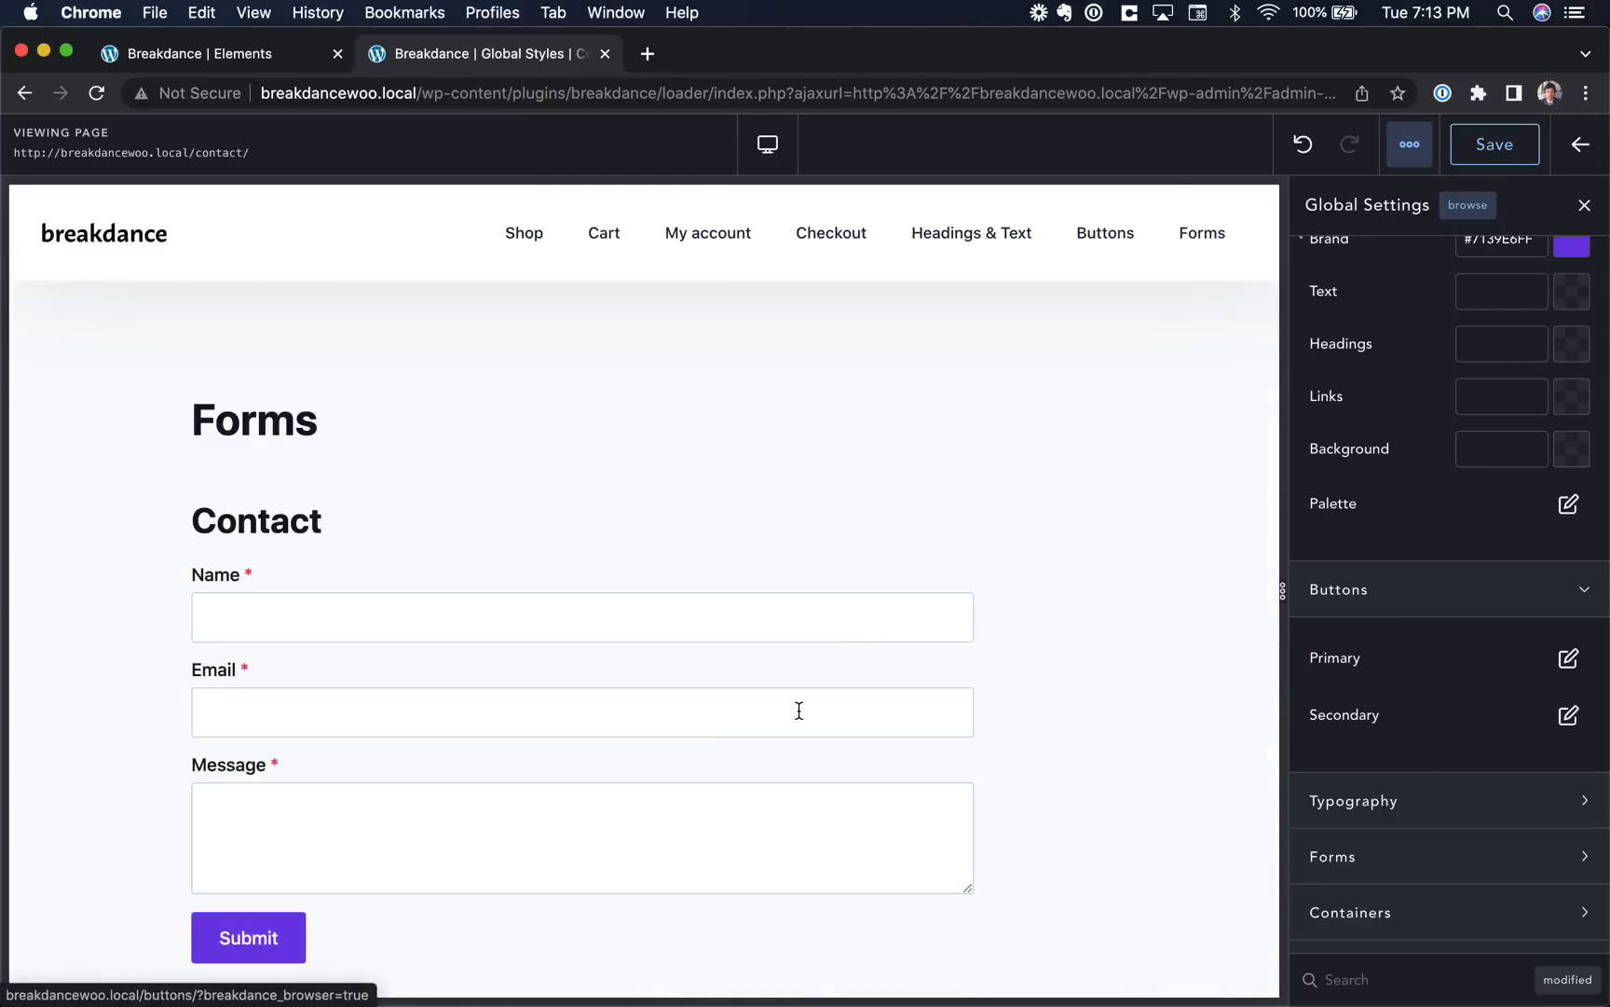
{"action": "scroll", "coordinate": [799, 710], "scroll_direction": "down", "scroll_amount": 3}
Give the global primary buttons Round corners and check them on the Forms page.
{"action": "left_click", "coordinate": [1566, 657]}
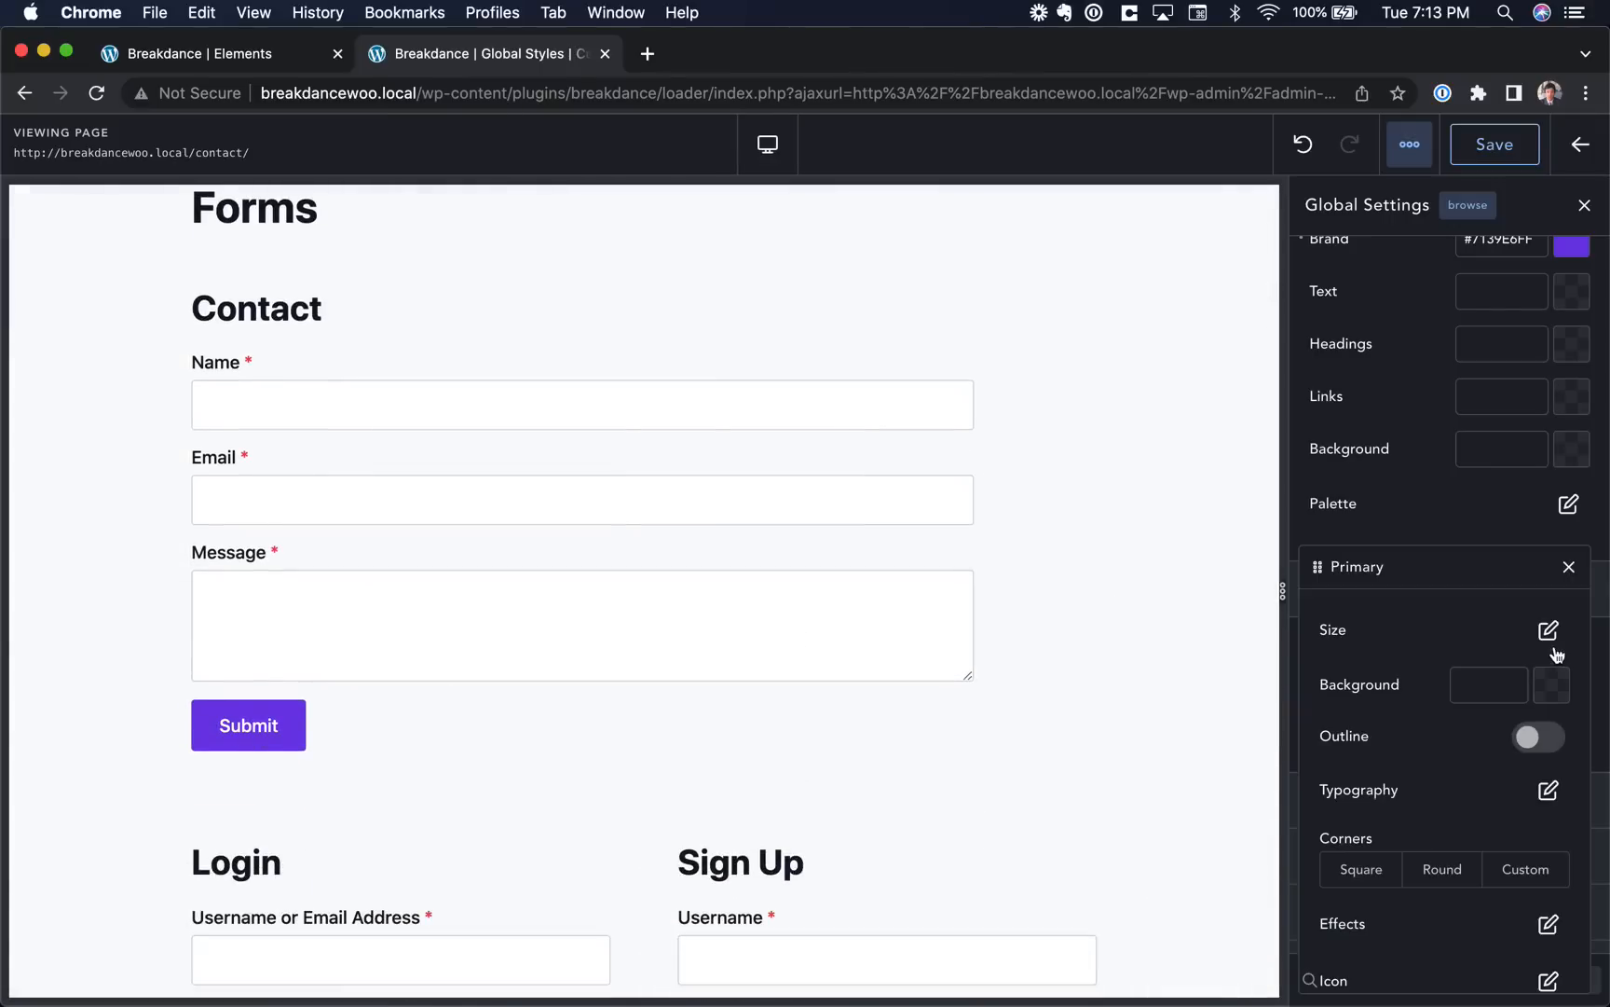
{"action": "scroll", "coordinate": [1426, 708], "scroll_direction": "down", "scroll_amount": 1}
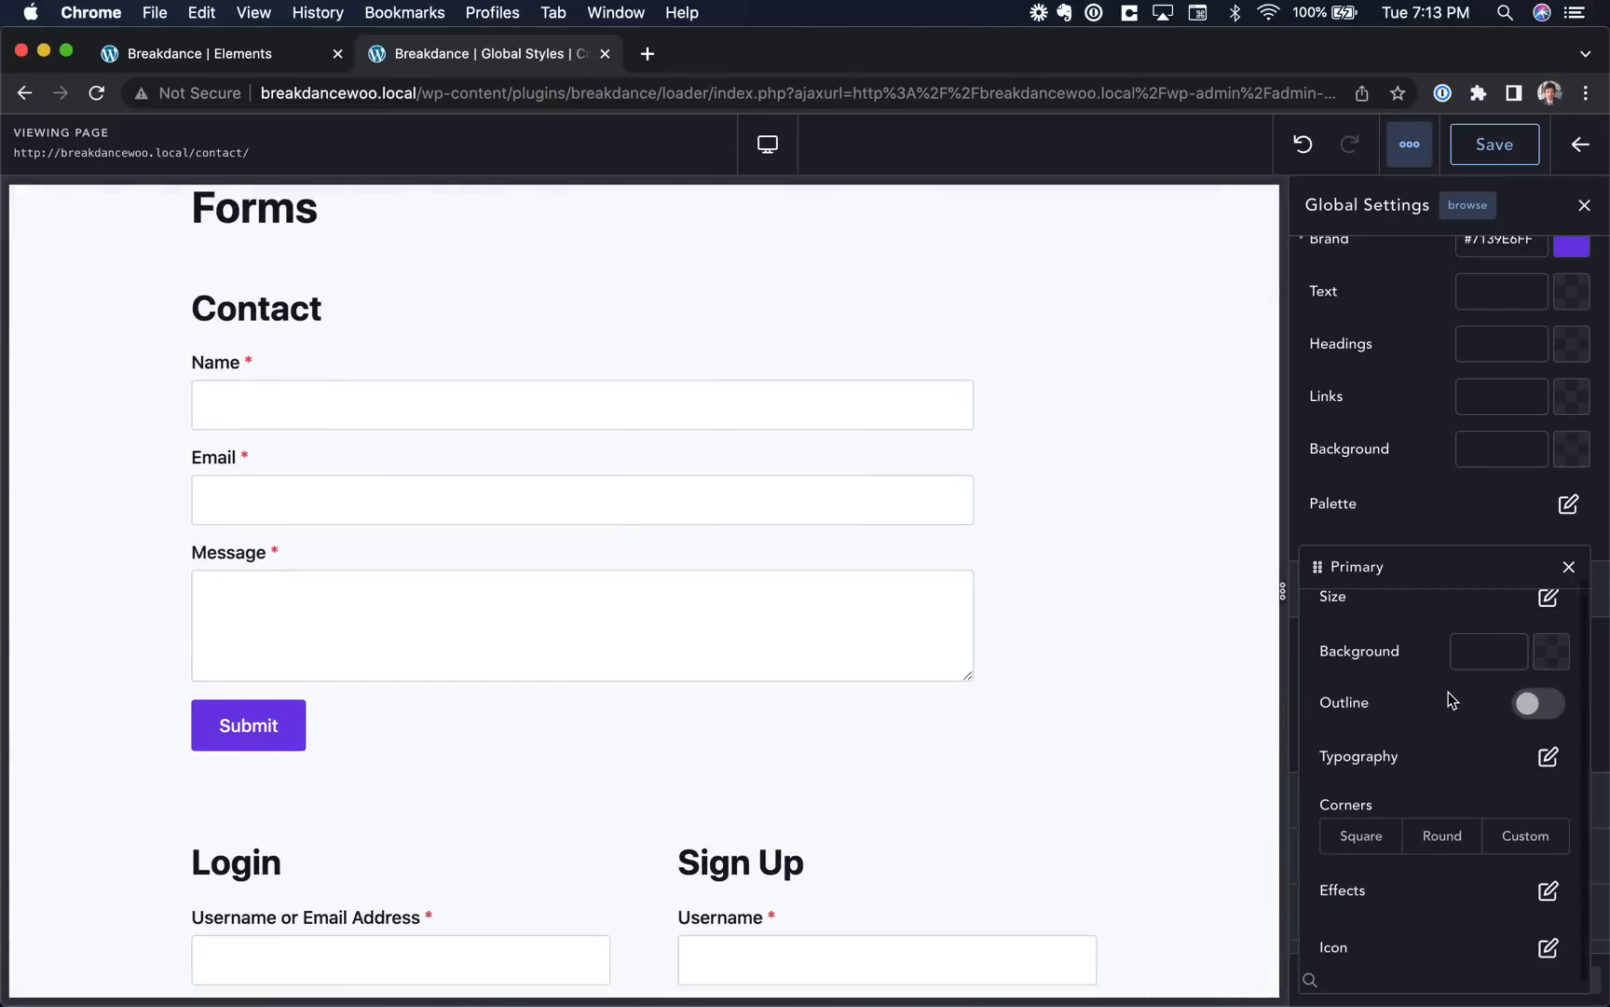
{"action": "scroll", "coordinate": [1448, 691], "scroll_direction": "down", "scroll_amount": 1}
{"action": "left_click", "coordinate": [1444, 825]}
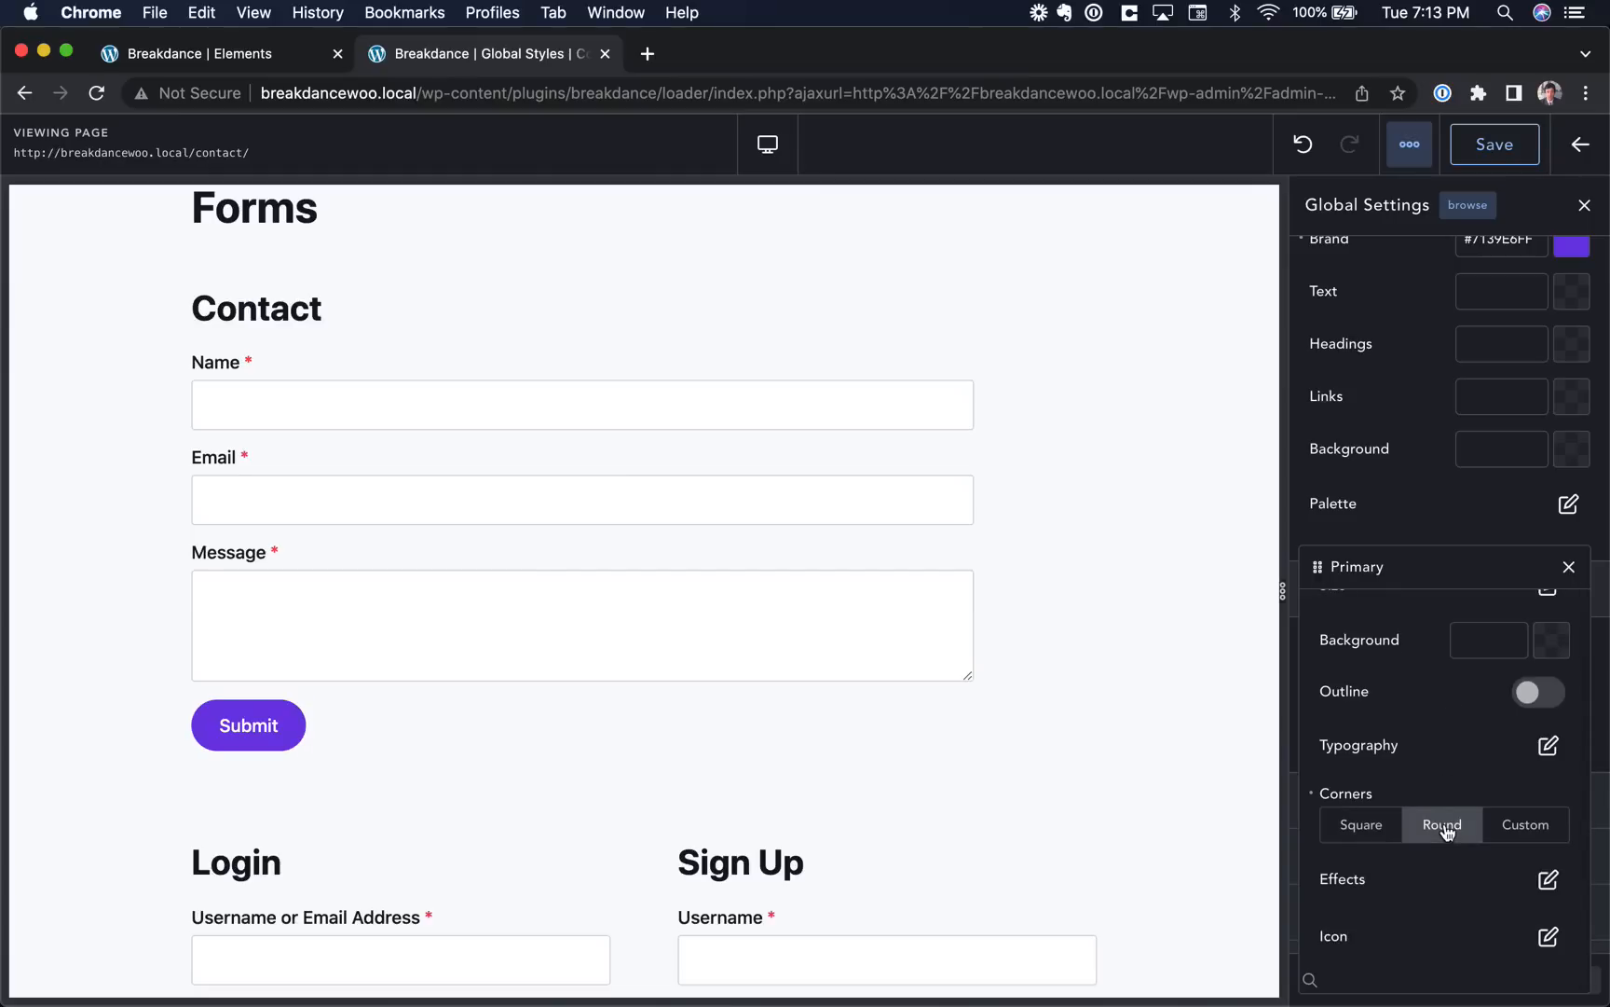
{"action": "scroll", "coordinate": [998, 707], "scroll_direction": "down", "scroll_amount": 3}
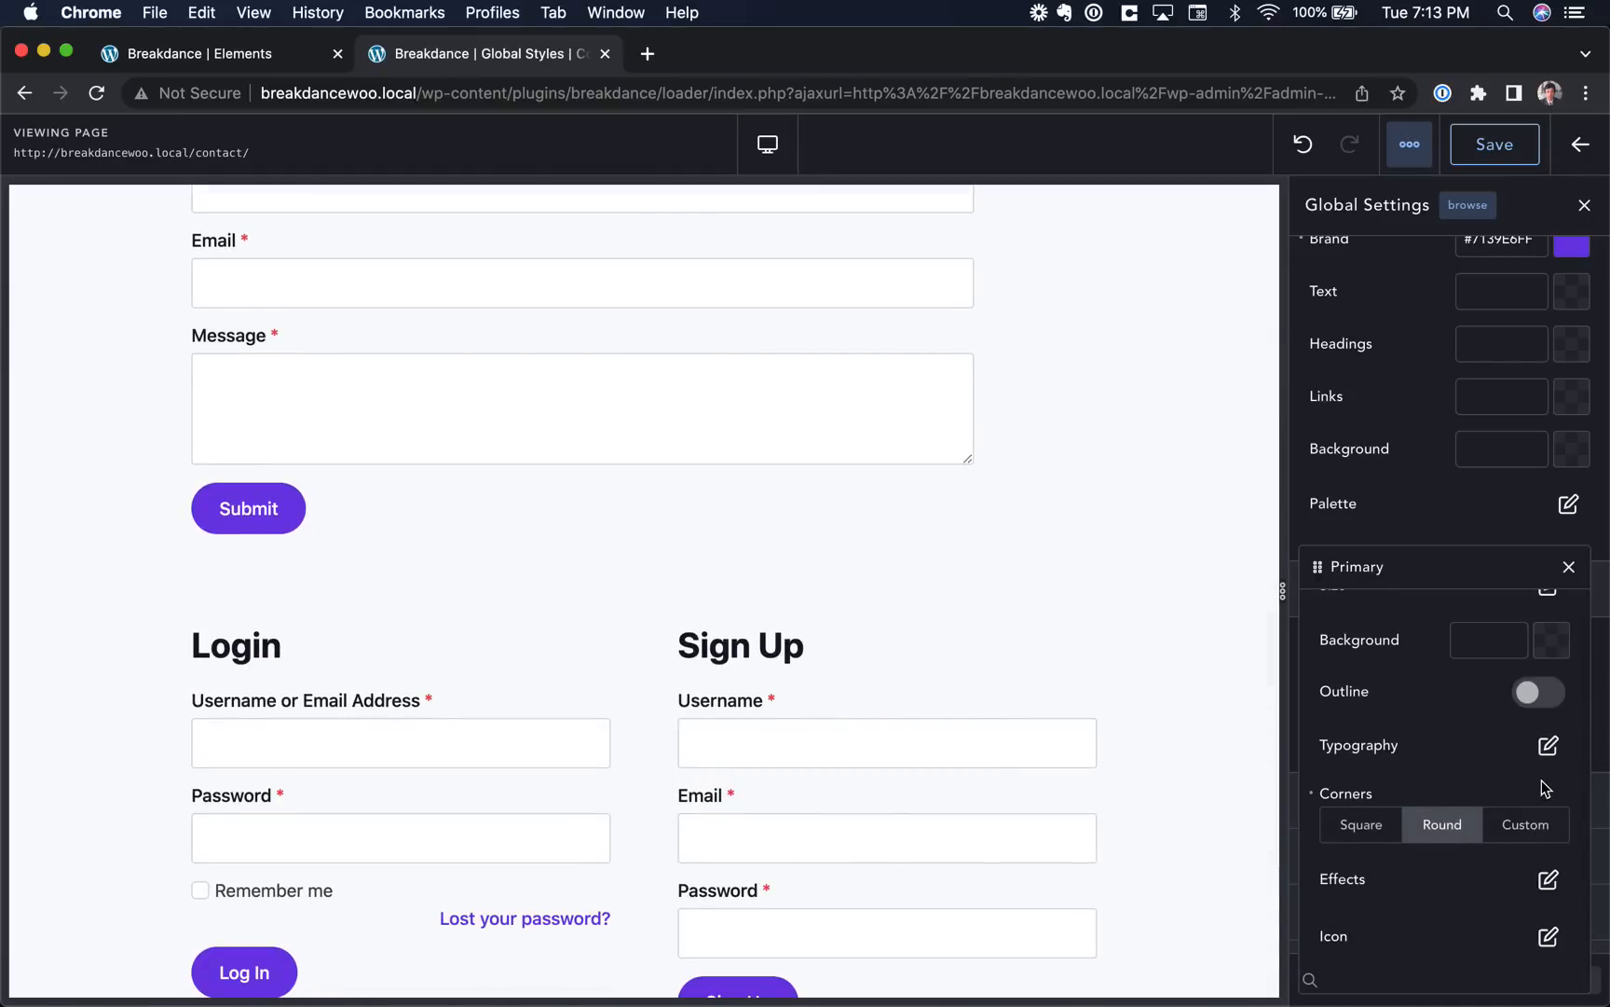
Set the primary button size to Large and inspect the contact, login and sign-up buttons on the Forms page.
{"action": "scroll", "coordinate": [1547, 778], "scroll_direction": "up", "scroll_amount": 1}
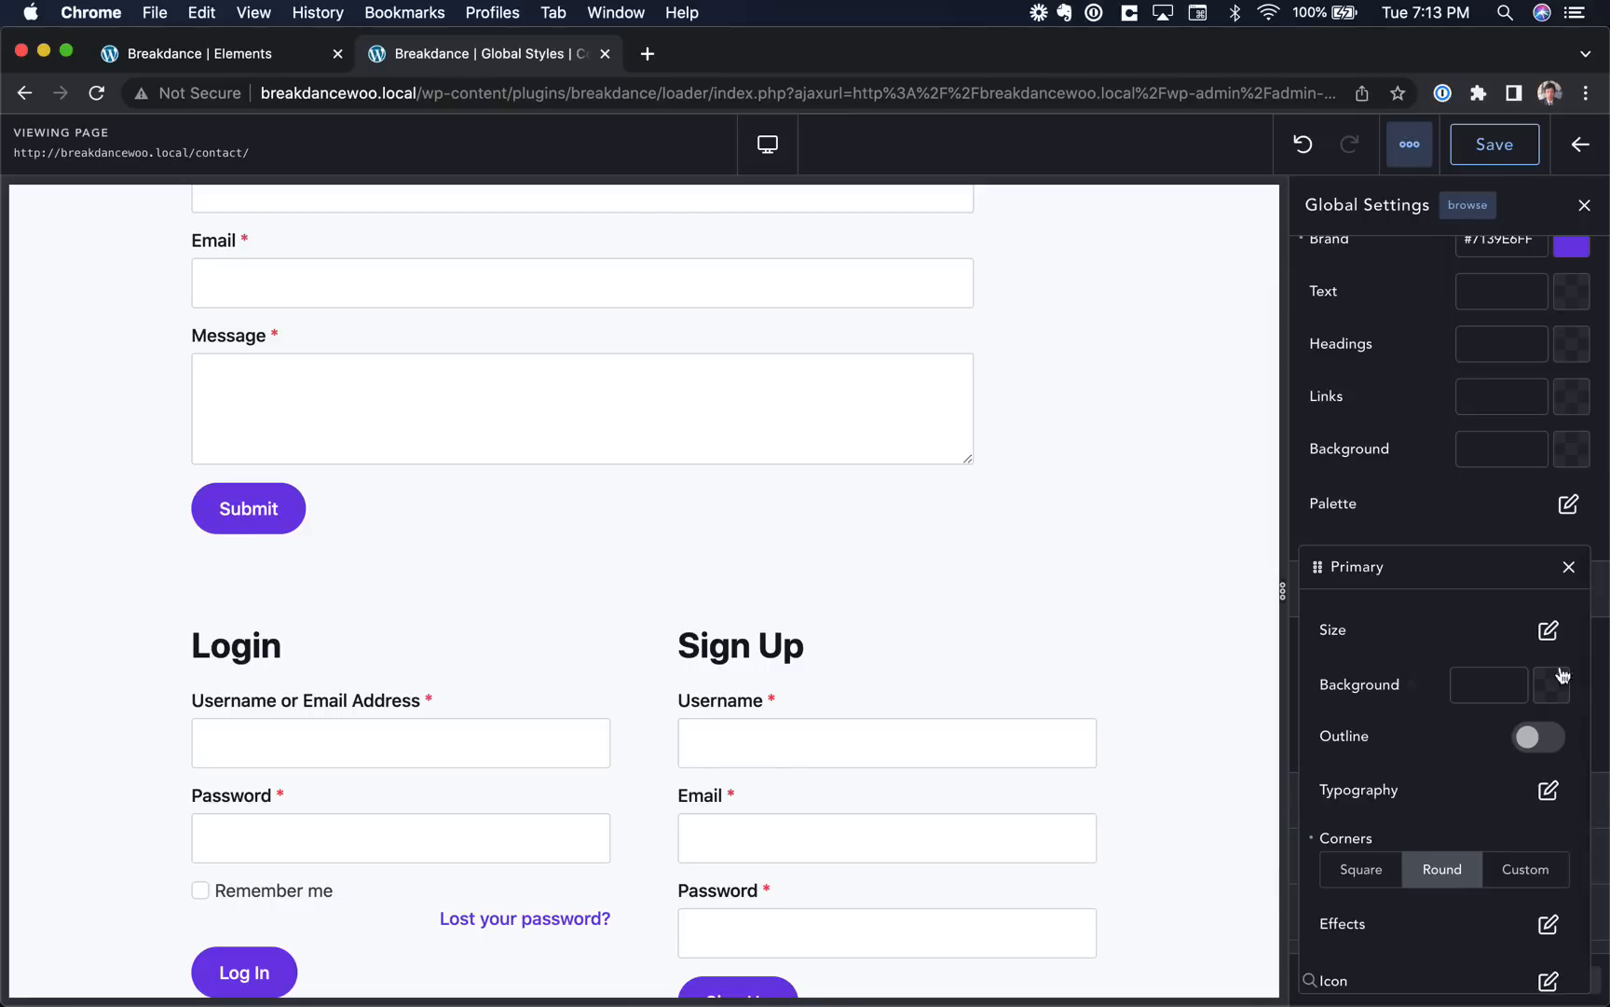
{"action": "left_click", "coordinate": [1553, 632]}
{"action": "left_click", "coordinate": [1516, 695]}
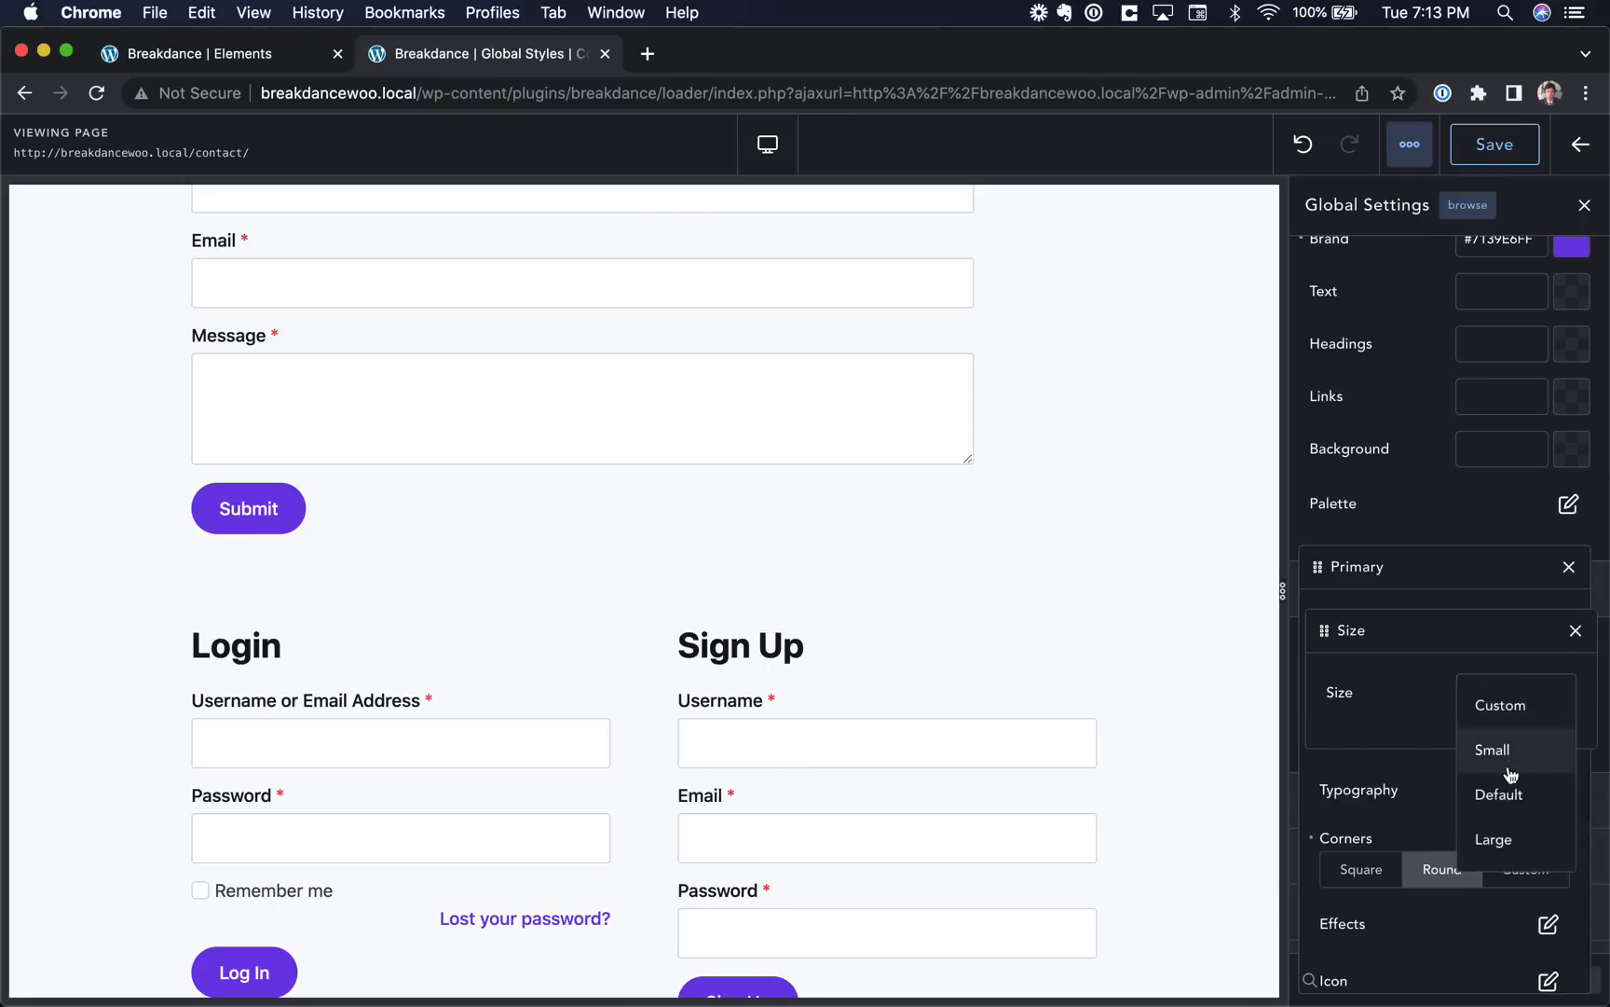
{"action": "left_click", "coordinate": [1496, 841]}
{"action": "scroll", "coordinate": [1150, 658], "scroll_direction": "up", "scroll_amount": 5}
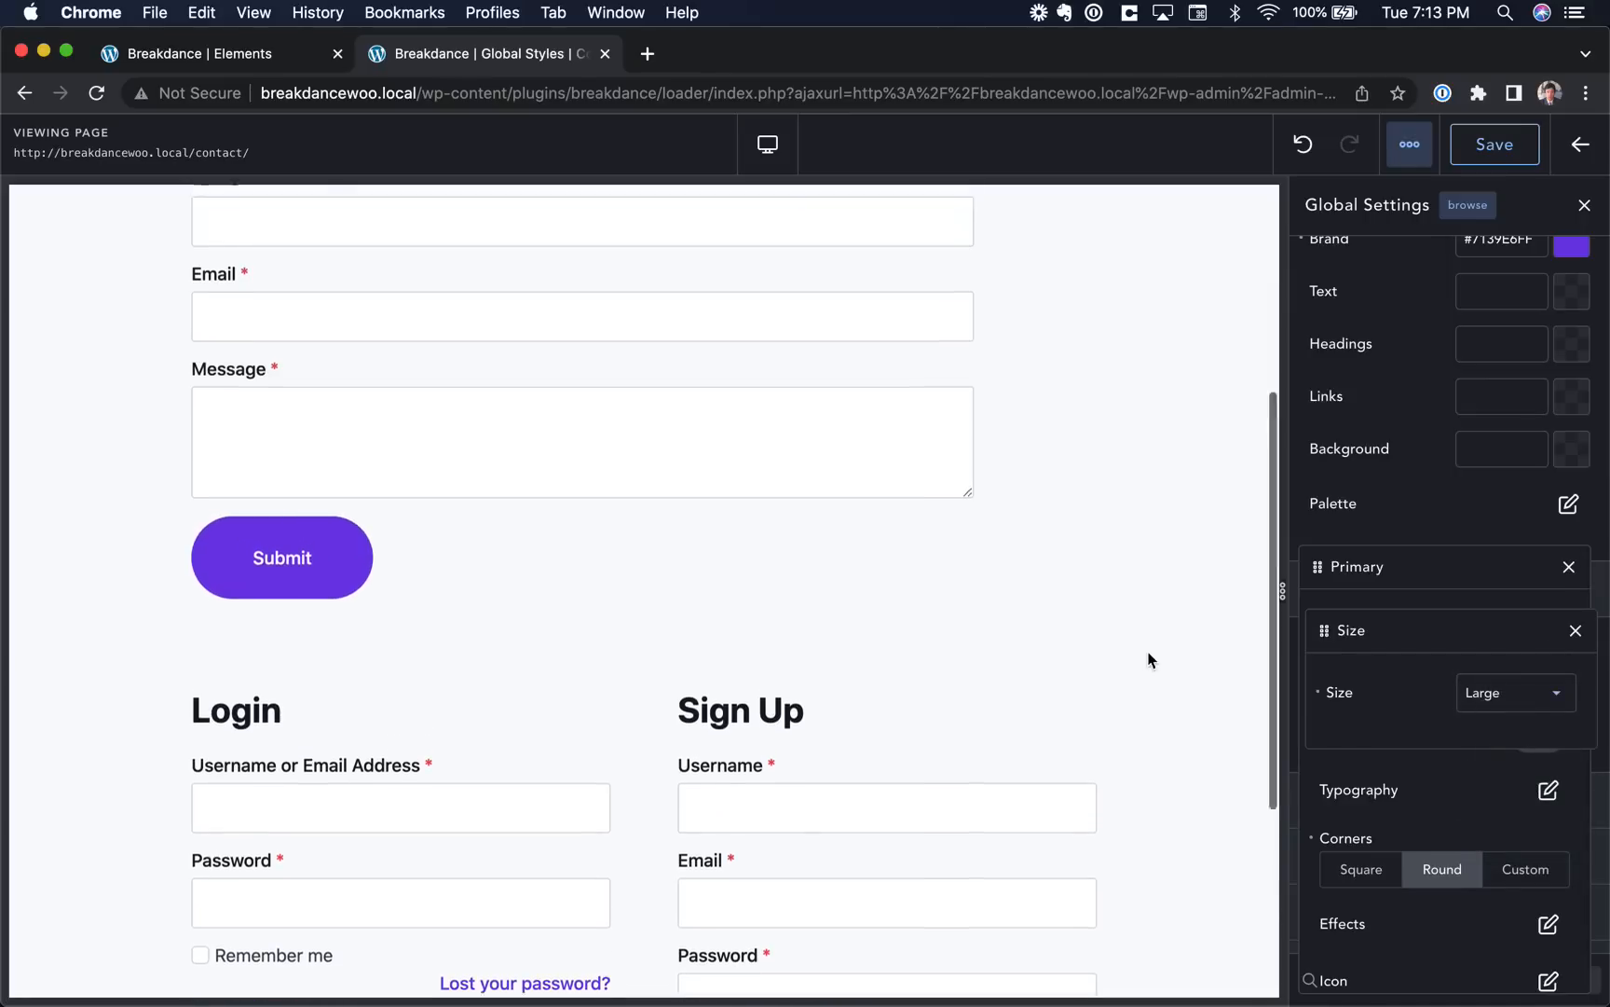
{"action": "left_click", "coordinate": [1201, 238]}
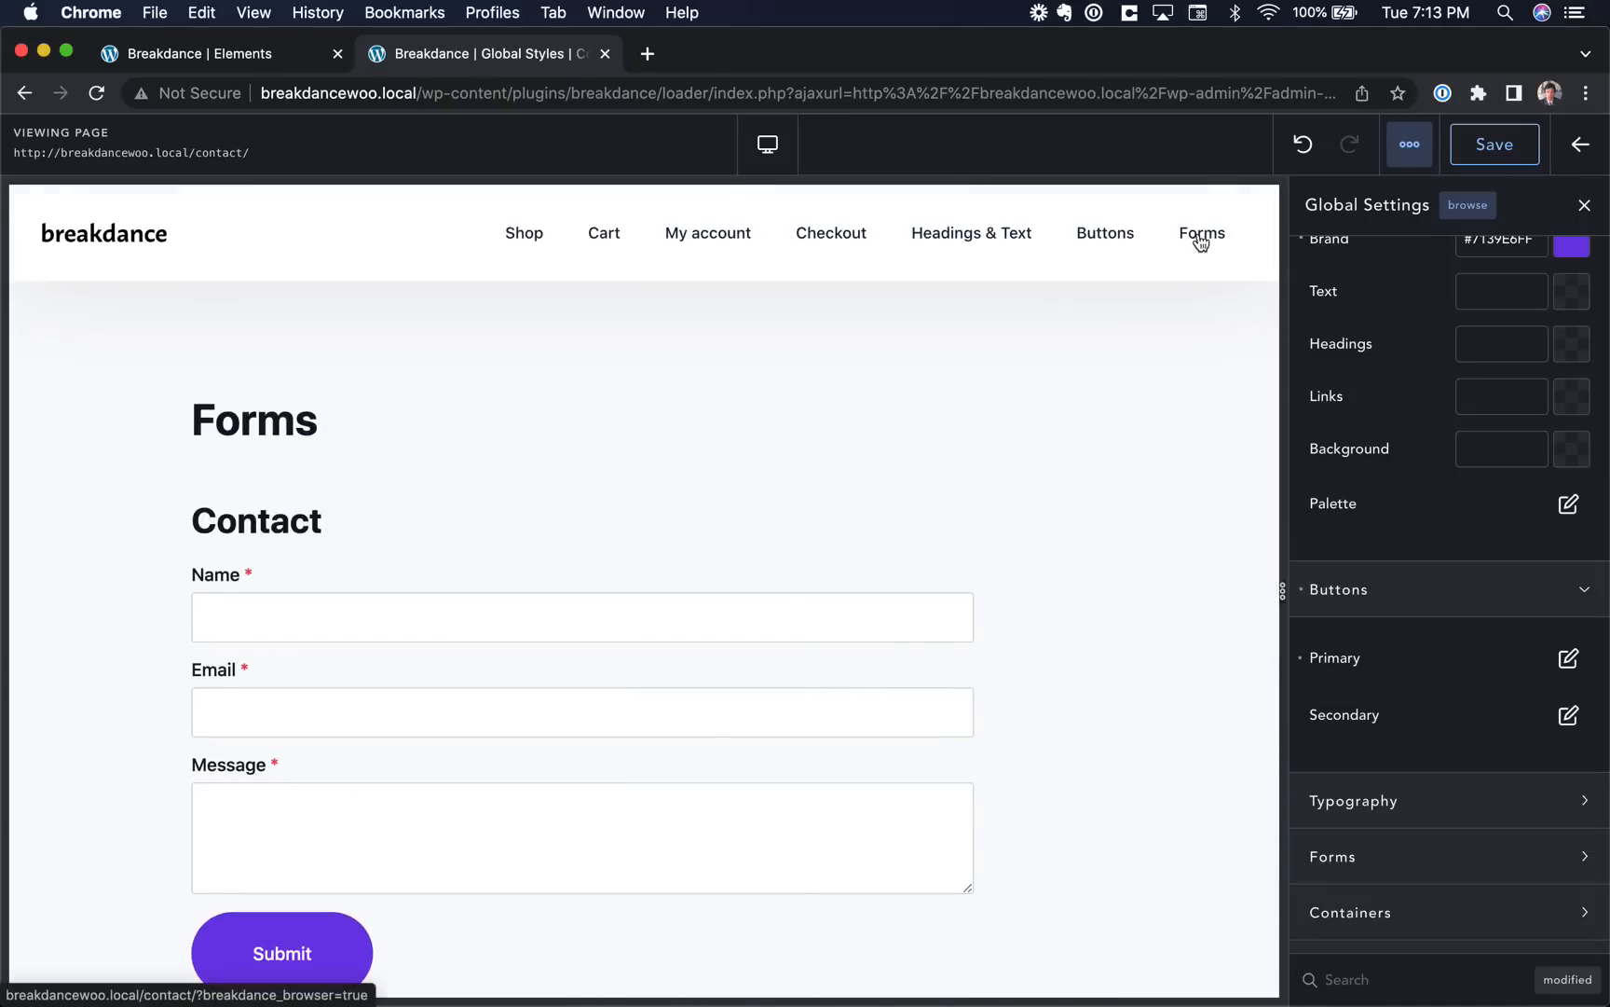
{"action": "scroll", "coordinate": [949, 442], "scroll_direction": "down", "scroll_amount": 4}
{"action": "scroll", "coordinate": [661, 618], "scroll_direction": "down", "scroll_amount": 4}
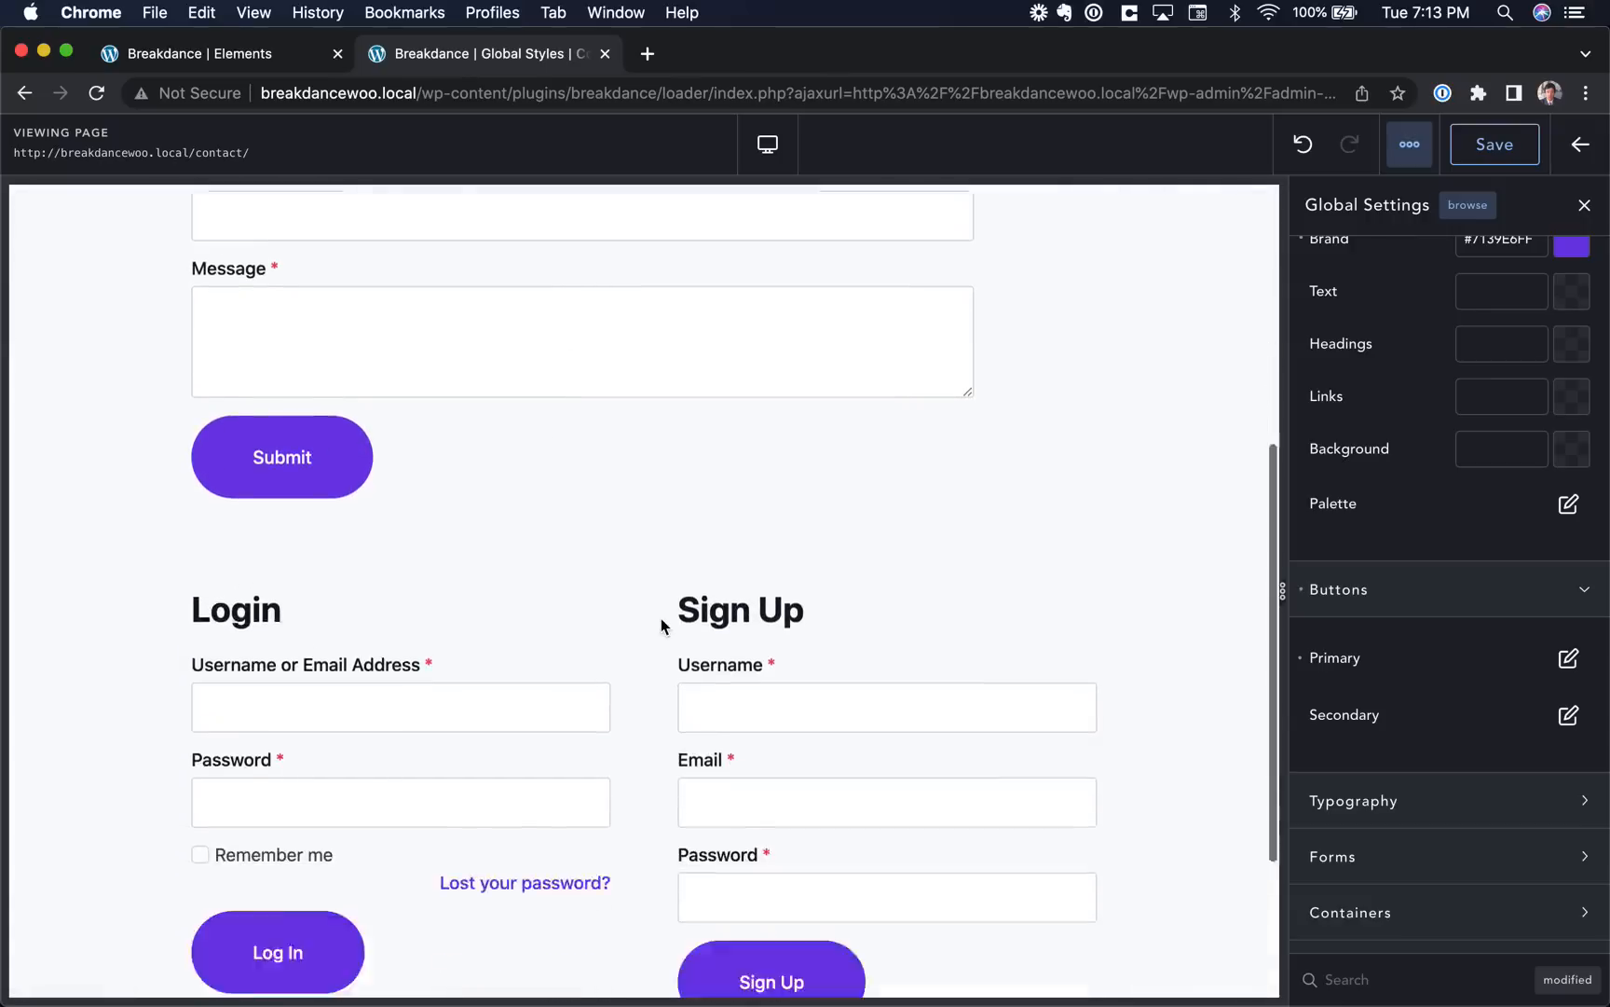
{"action": "scroll", "coordinate": [662, 618], "scroll_direction": "up", "scroll_amount": 8}
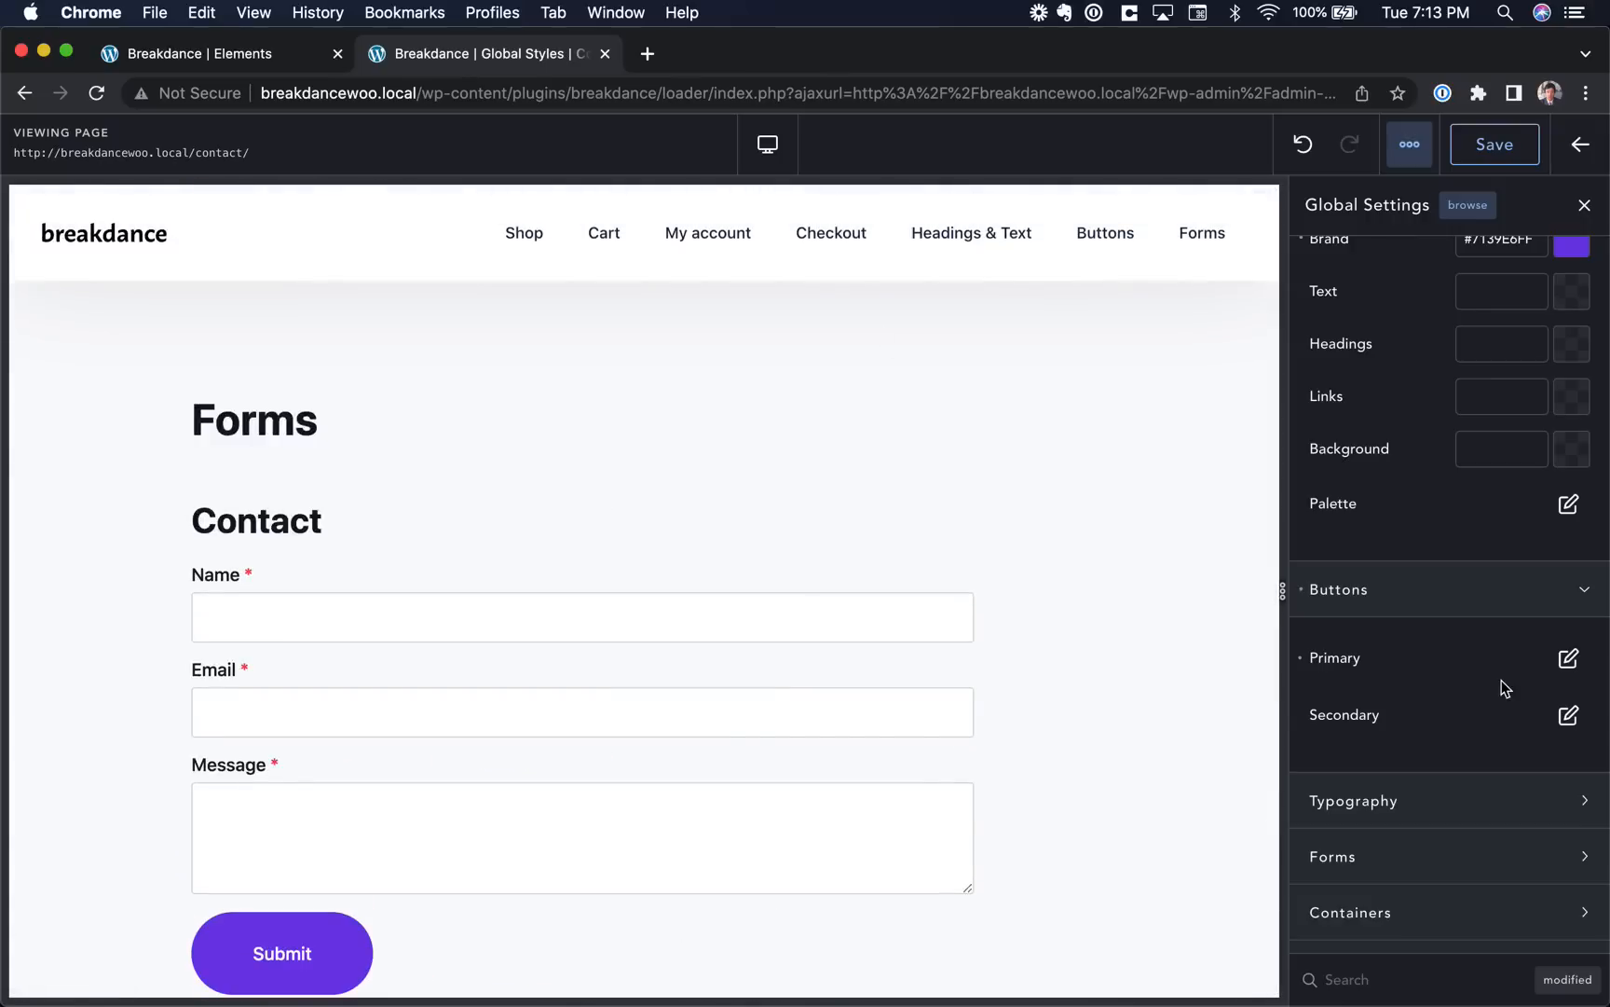
Try an outline 2 px wide on the primary buttons, and reset the primary button styles.
{"action": "scroll", "coordinate": [1491, 615], "scroll_direction": "down", "scroll_amount": 3}
{"action": "left_click", "coordinate": [1569, 512]}
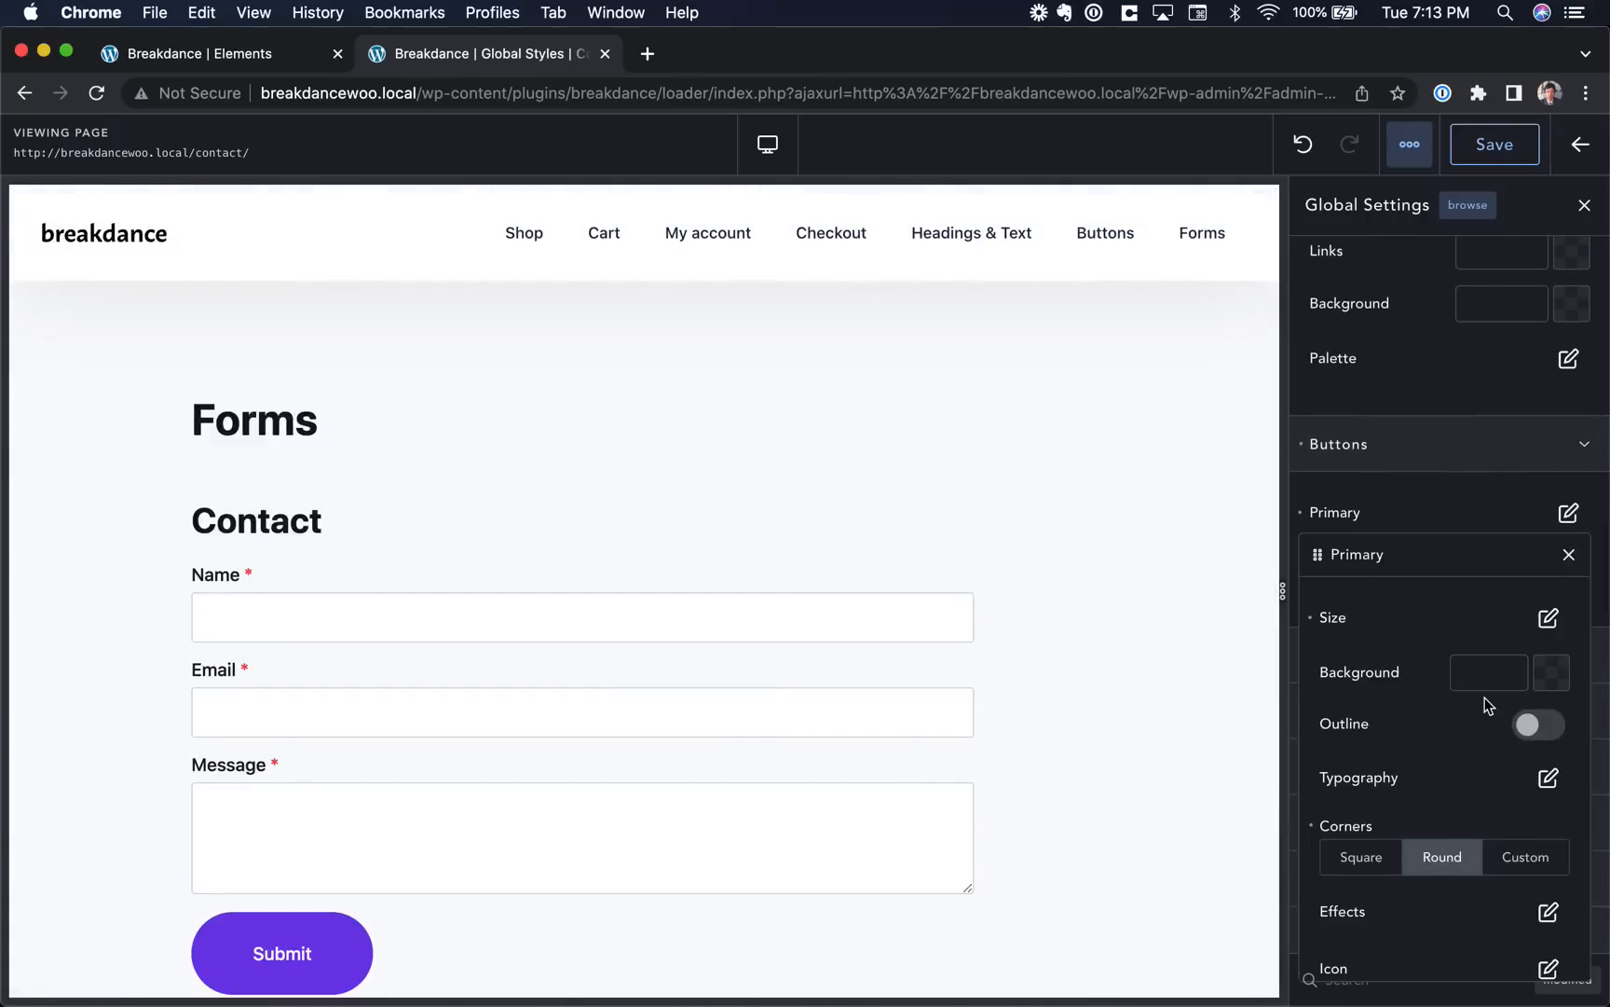
{"action": "scroll", "coordinate": [1482, 699], "scroll_direction": "down", "scroll_amount": 1}
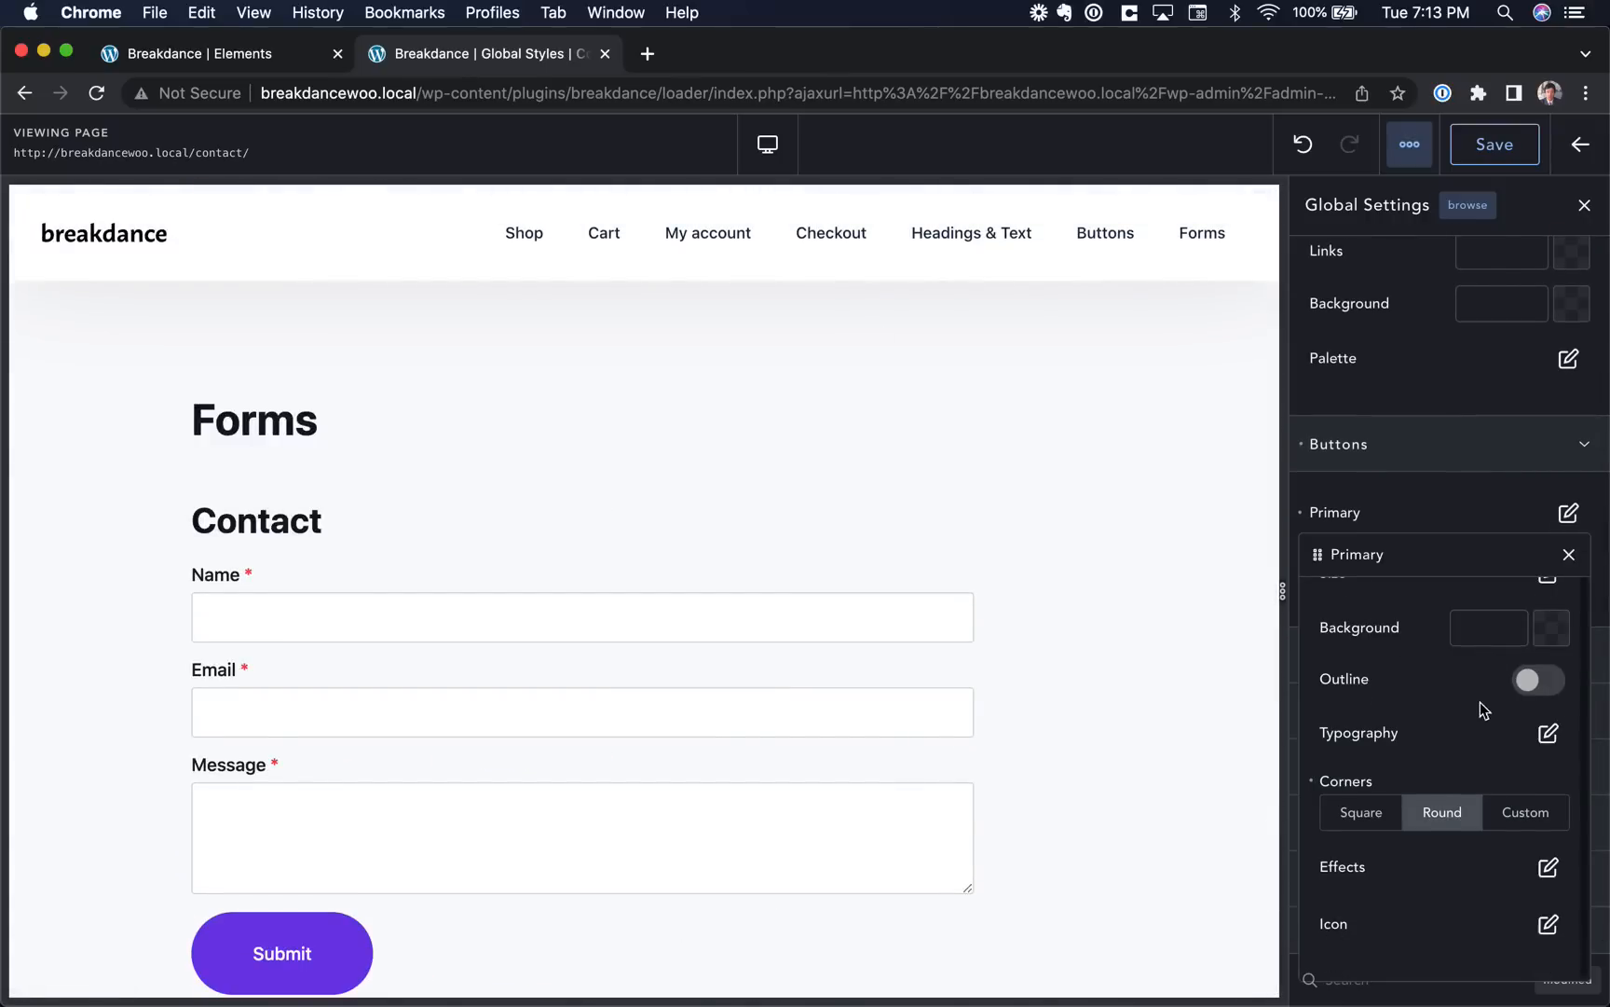
{"action": "left_click", "coordinate": [1535, 679]}
{"action": "scroll", "coordinate": [1152, 708], "scroll_direction": "down", "scroll_amount": 5}
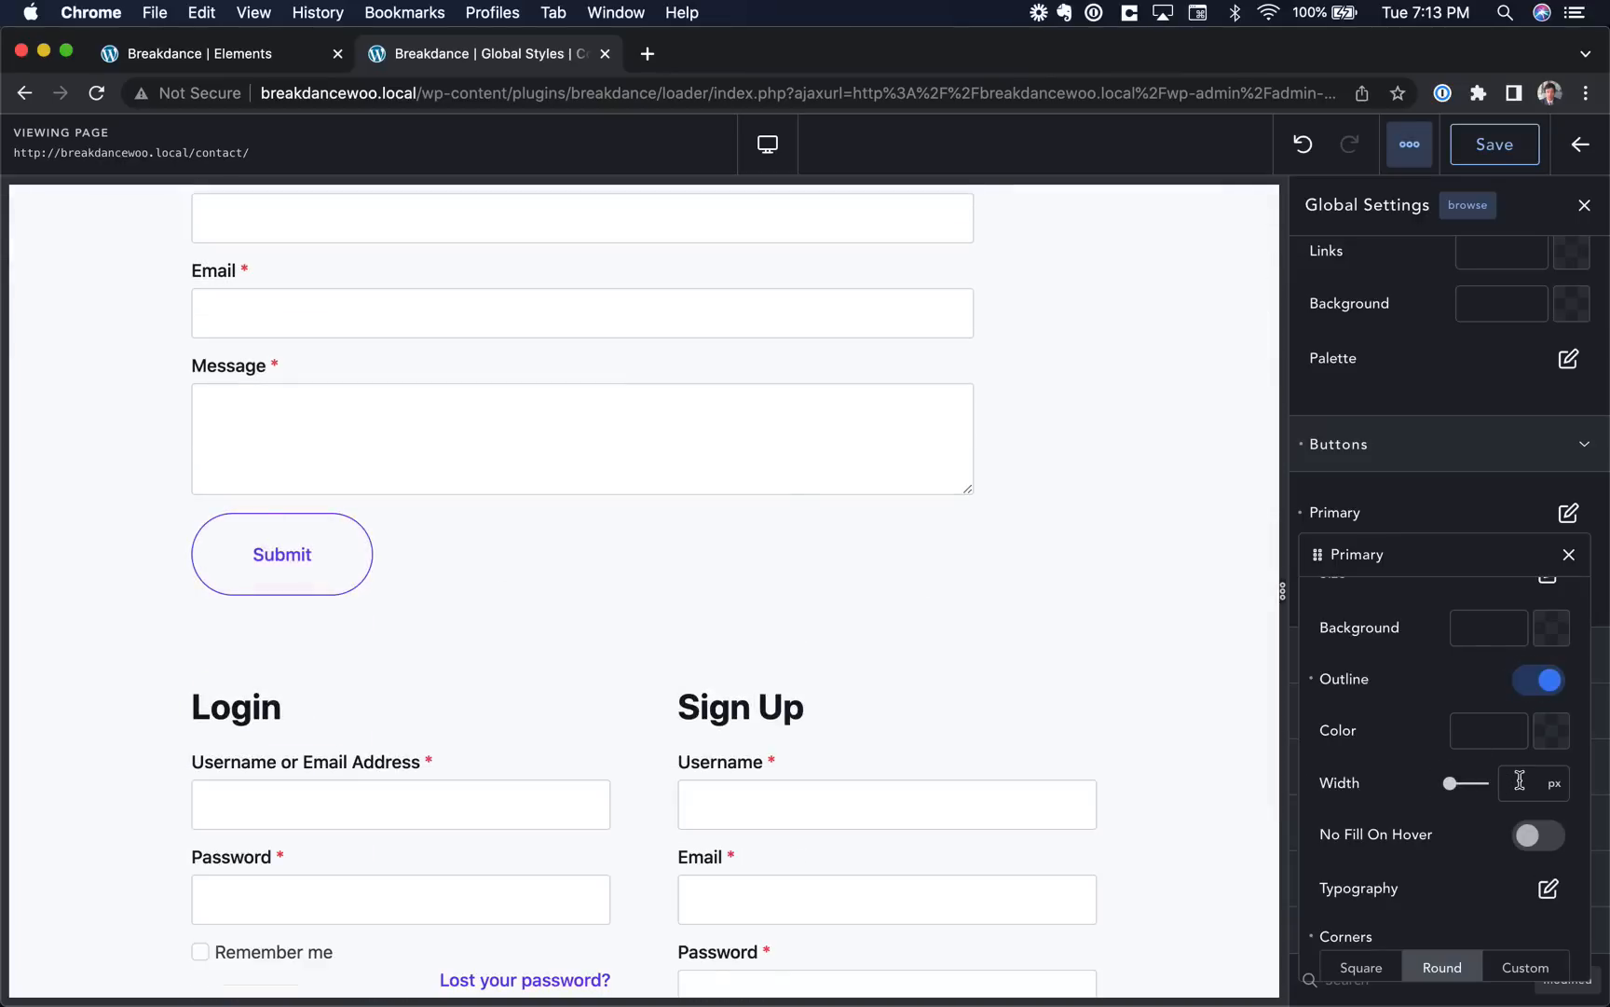
{"action": "left_click", "coordinate": [1519, 782]}
{"action": "type", "text": "2"}
{"action": "scroll", "coordinate": [627, 579], "scroll_direction": "down", "scroll_amount": 4}
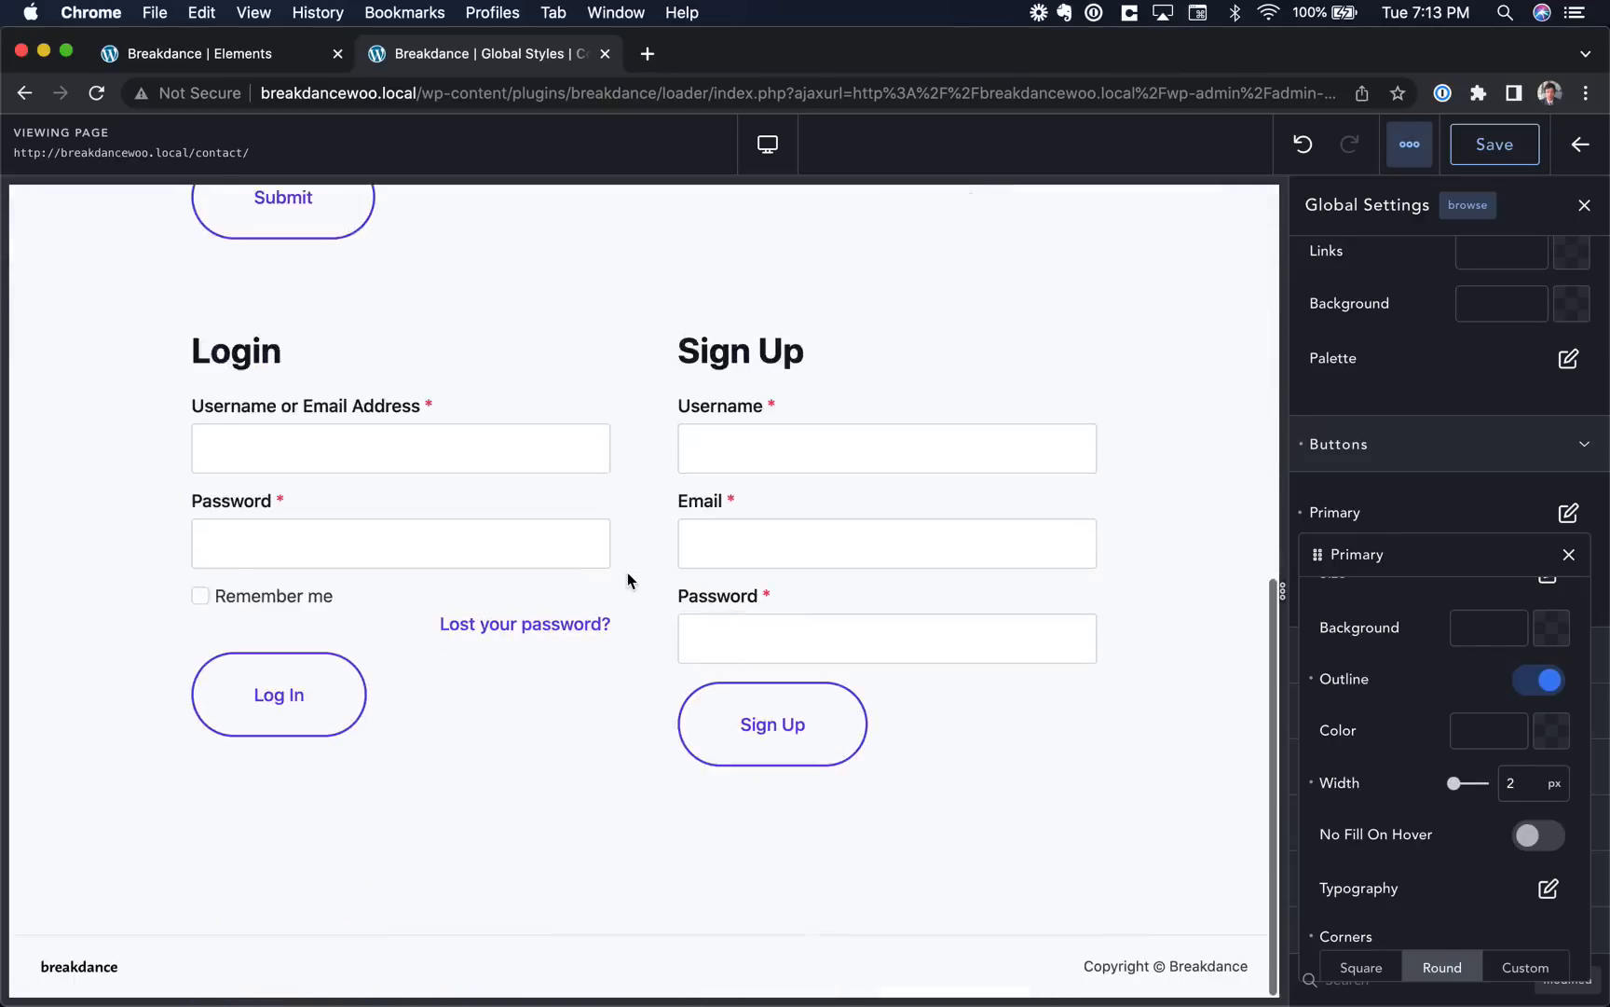
{"action": "scroll", "coordinate": [1448, 642], "scroll_direction": "up", "scroll_amount": 1}
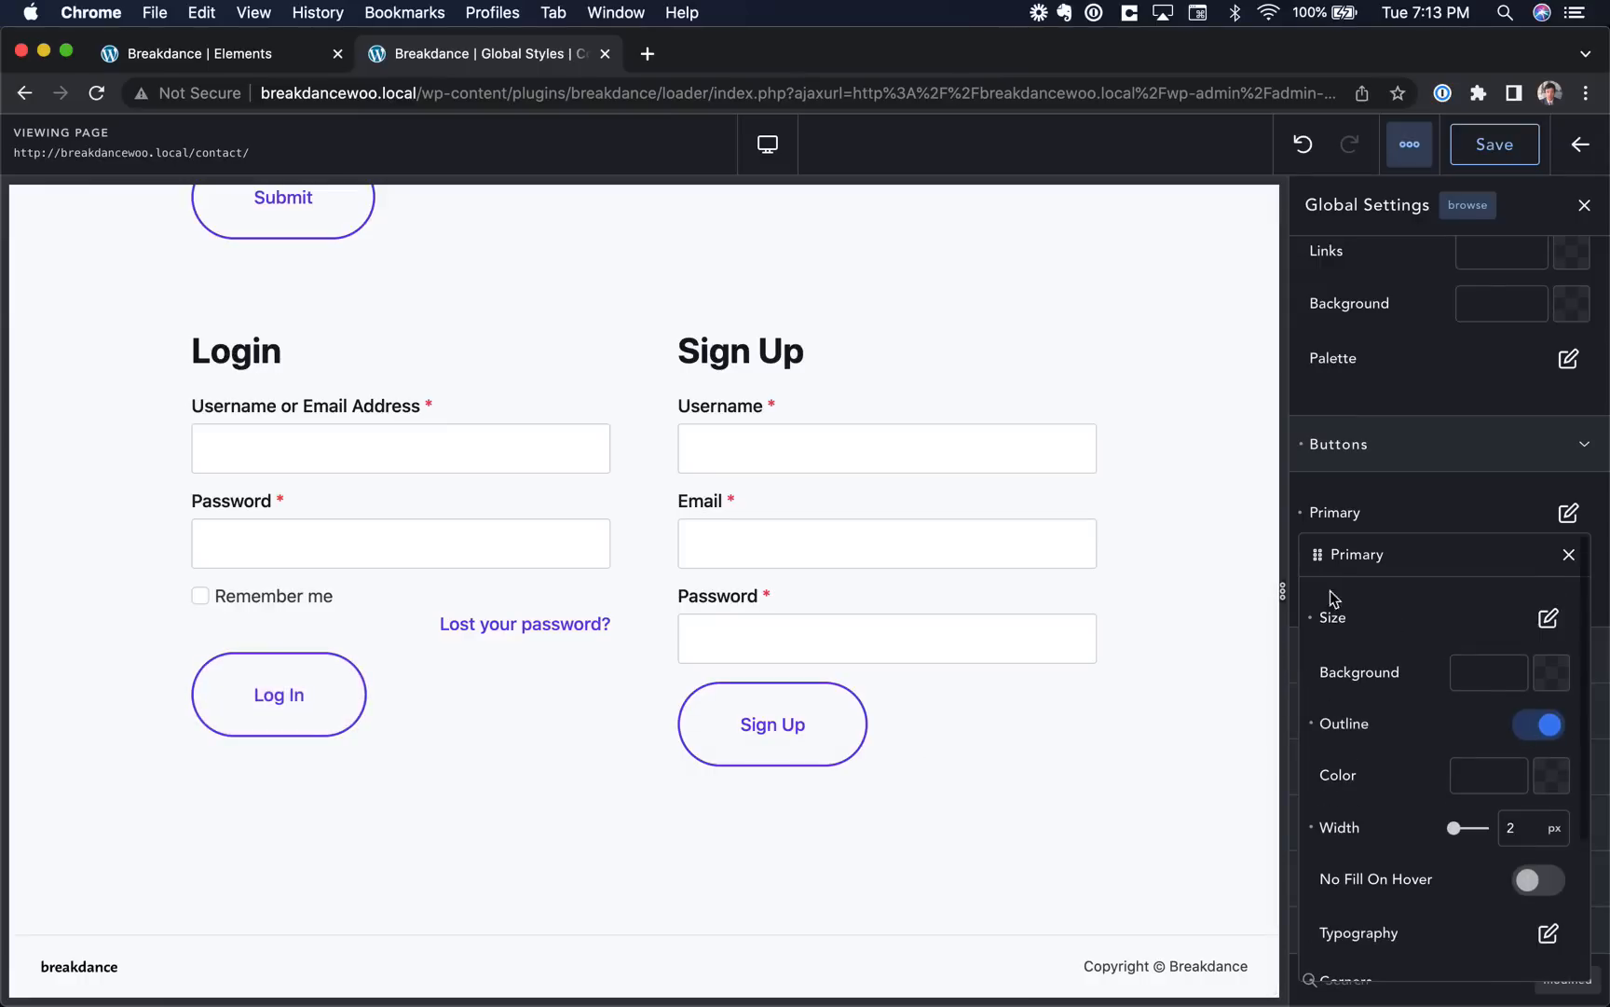
{"action": "left_click", "coordinate": [1569, 554]}
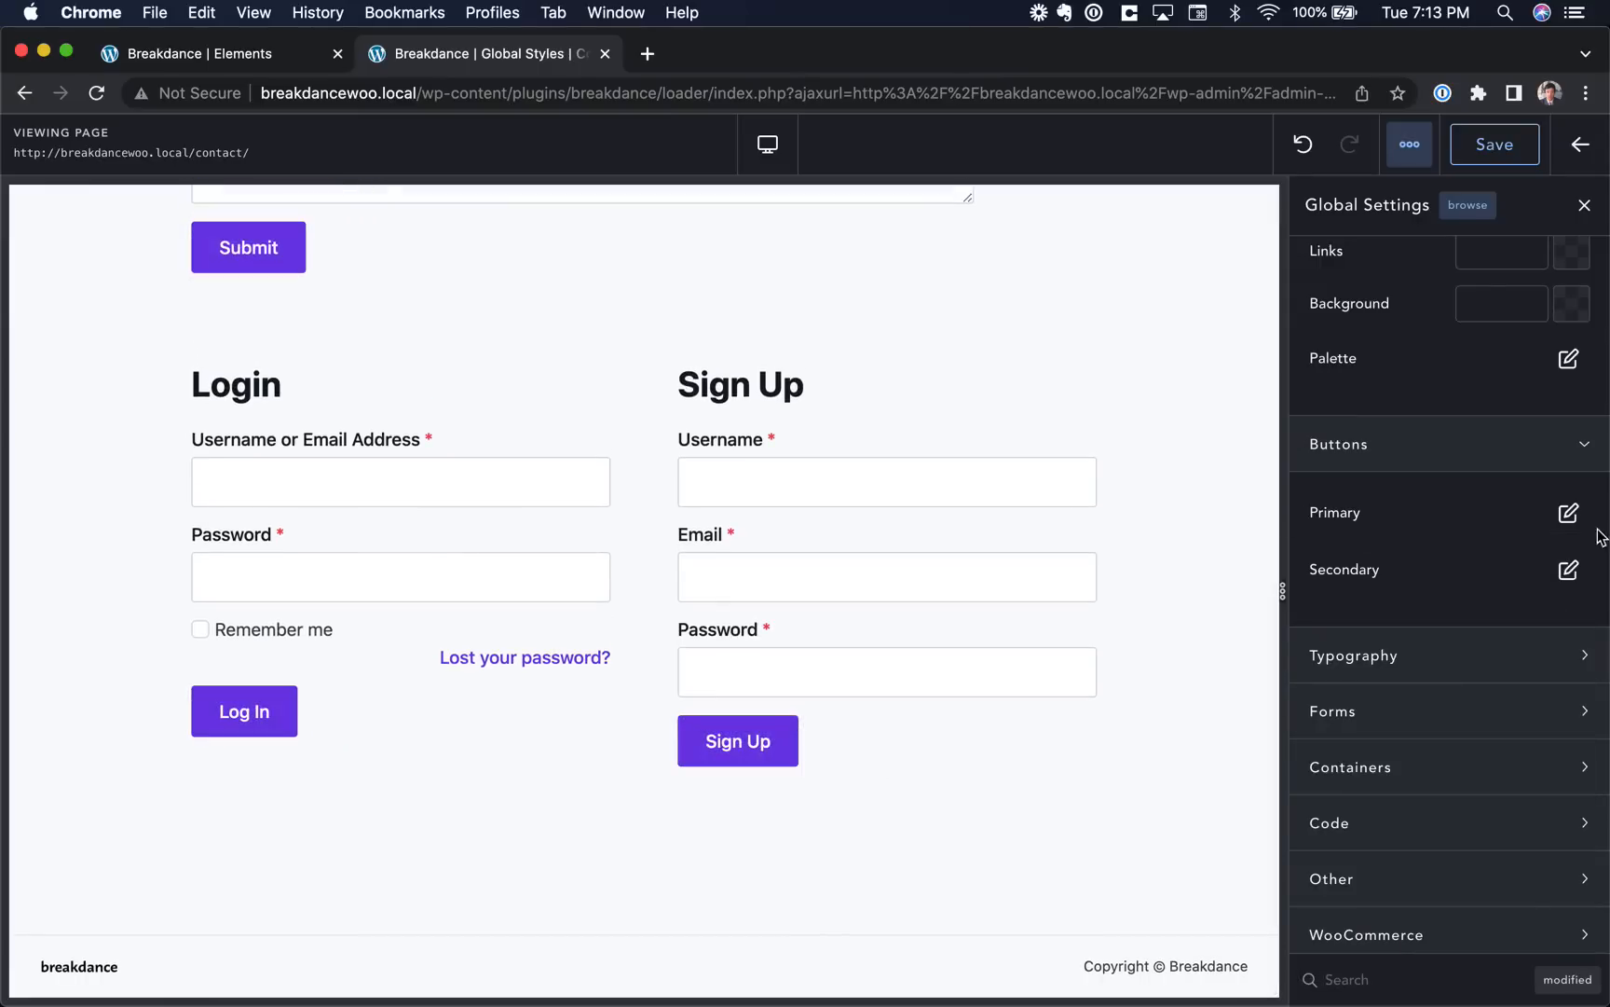
Give the primary buttons a linear gradient background from magenta-purple to violet #7700FF.
{"action": "left_click", "coordinate": [1569, 513]}
{"action": "left_click", "coordinate": [1549, 665]}
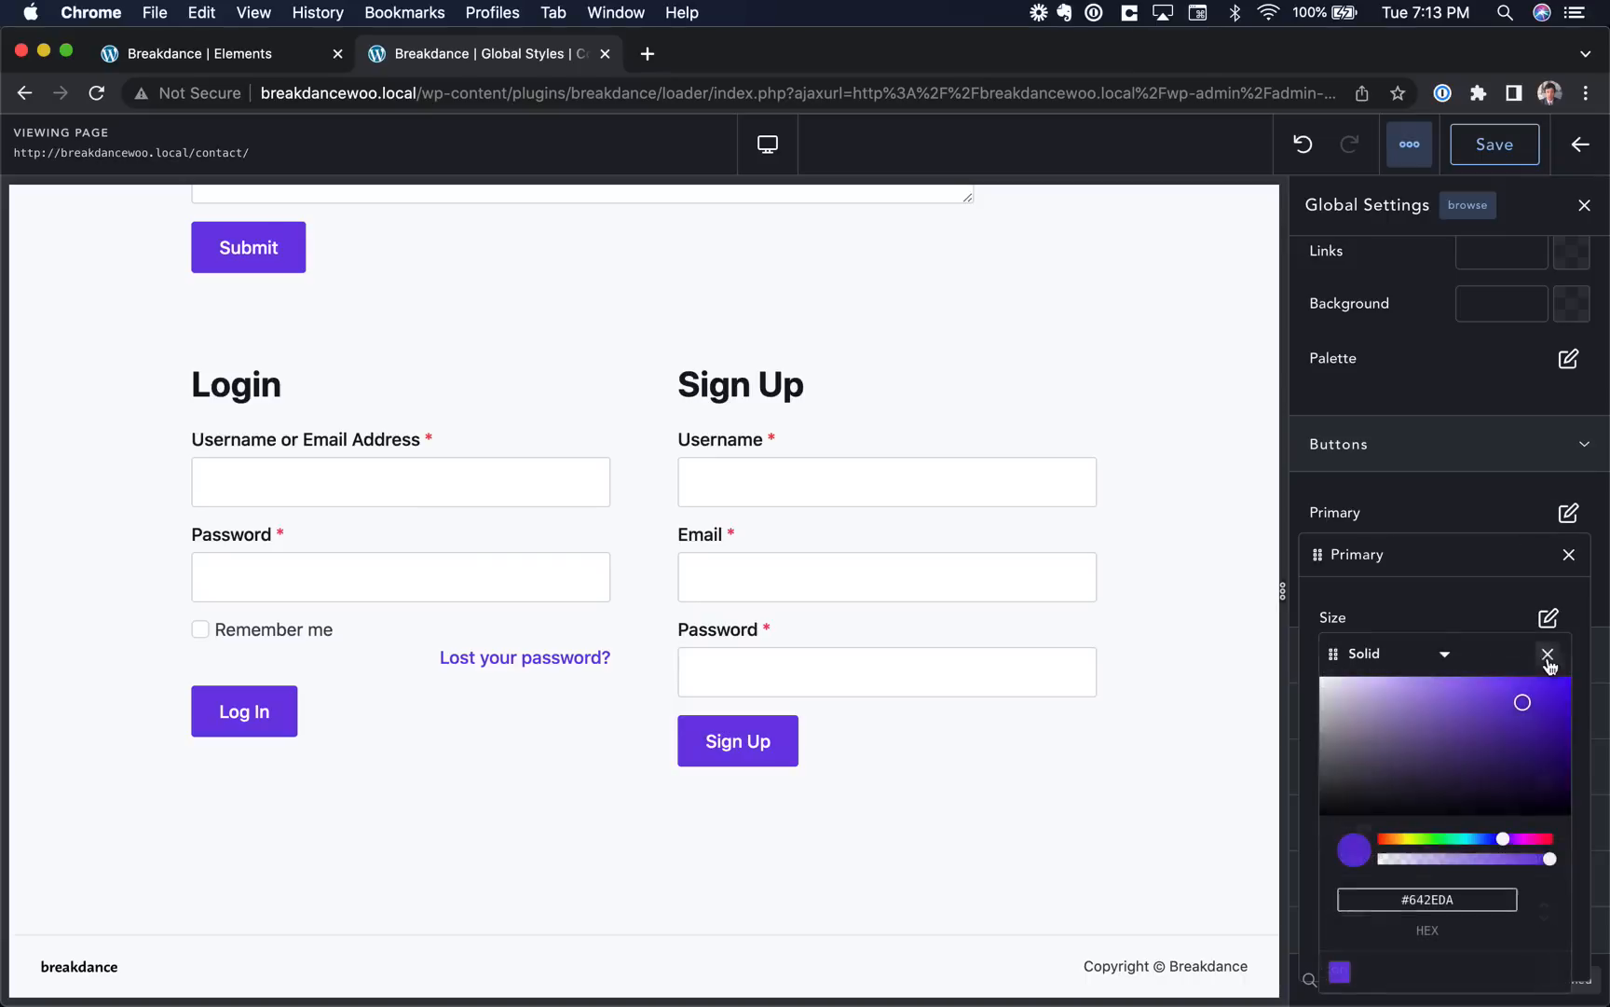
{"action": "left_click", "coordinate": [1442, 663]}
{"action": "left_click", "coordinate": [1390, 725]}
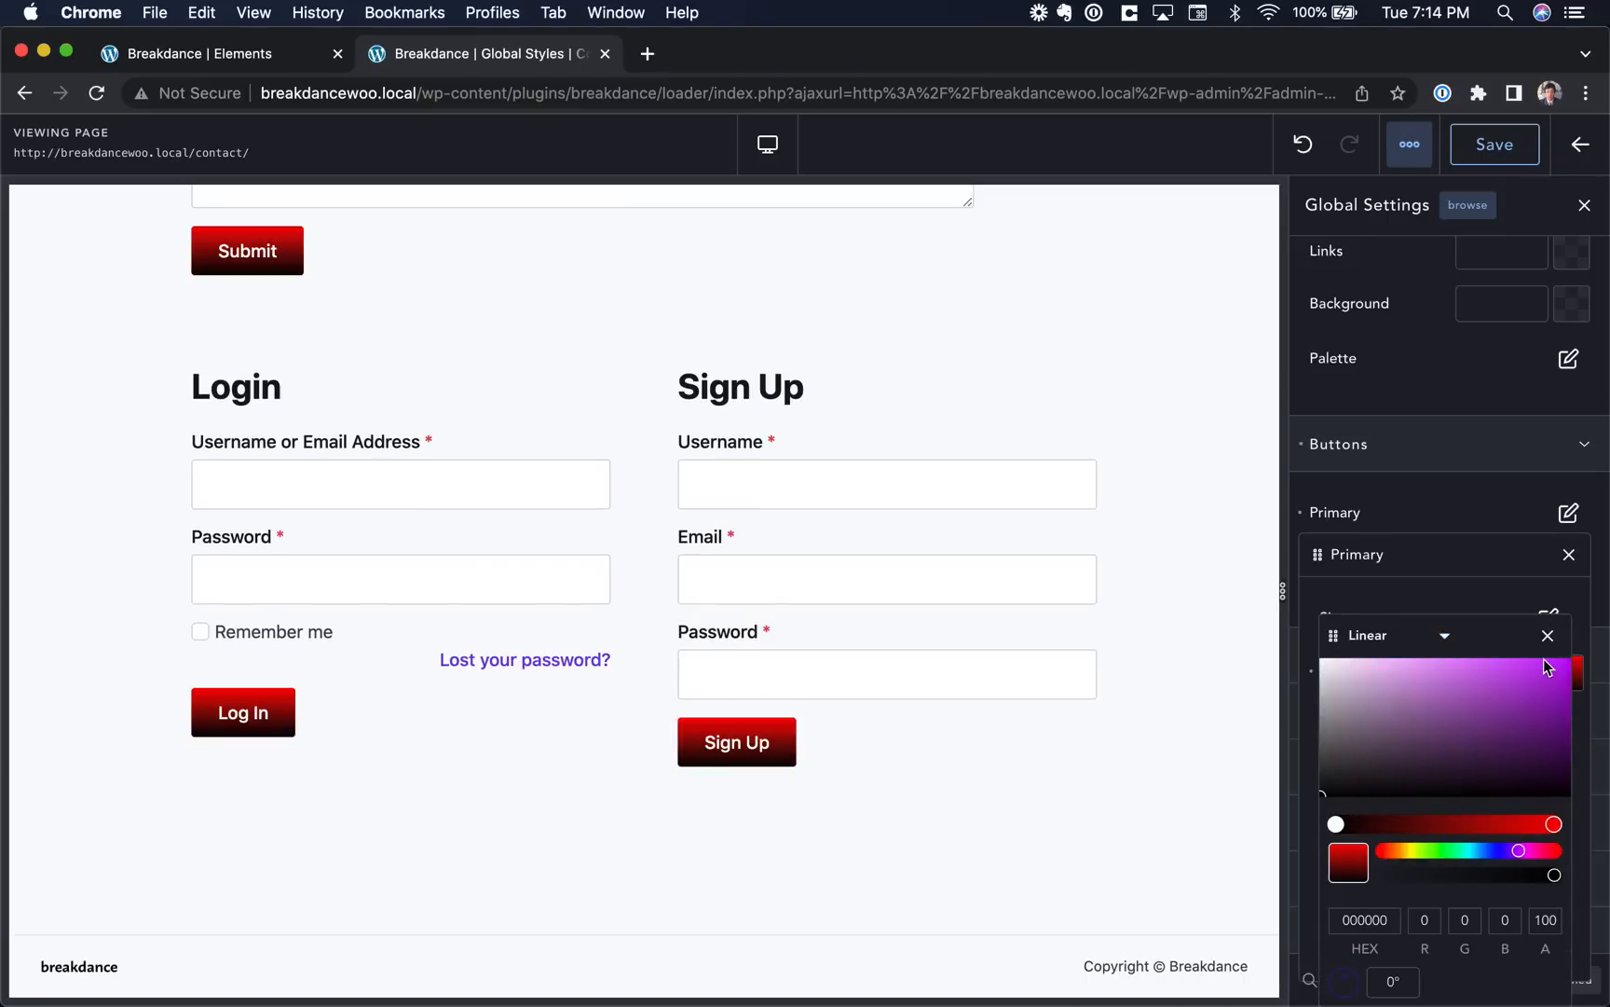
{"action": "left_click", "coordinate": [1544, 667]}
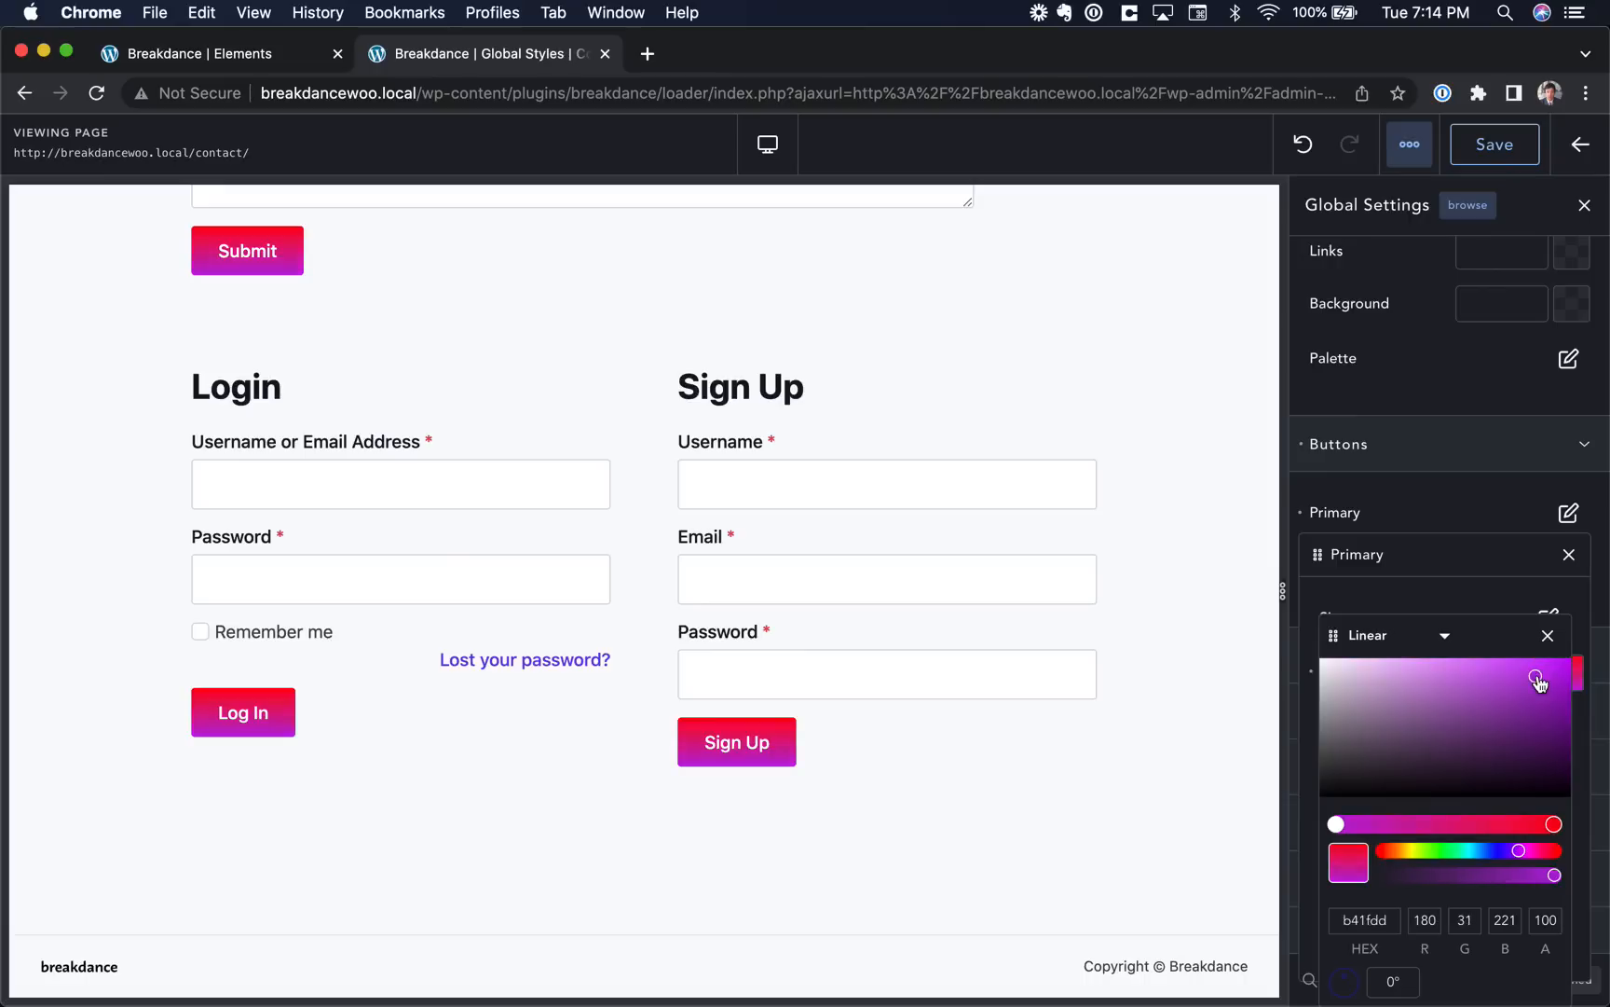
{"action": "left_click", "coordinate": [1554, 824]}
{"action": "left_click", "coordinate": [1511, 852]}
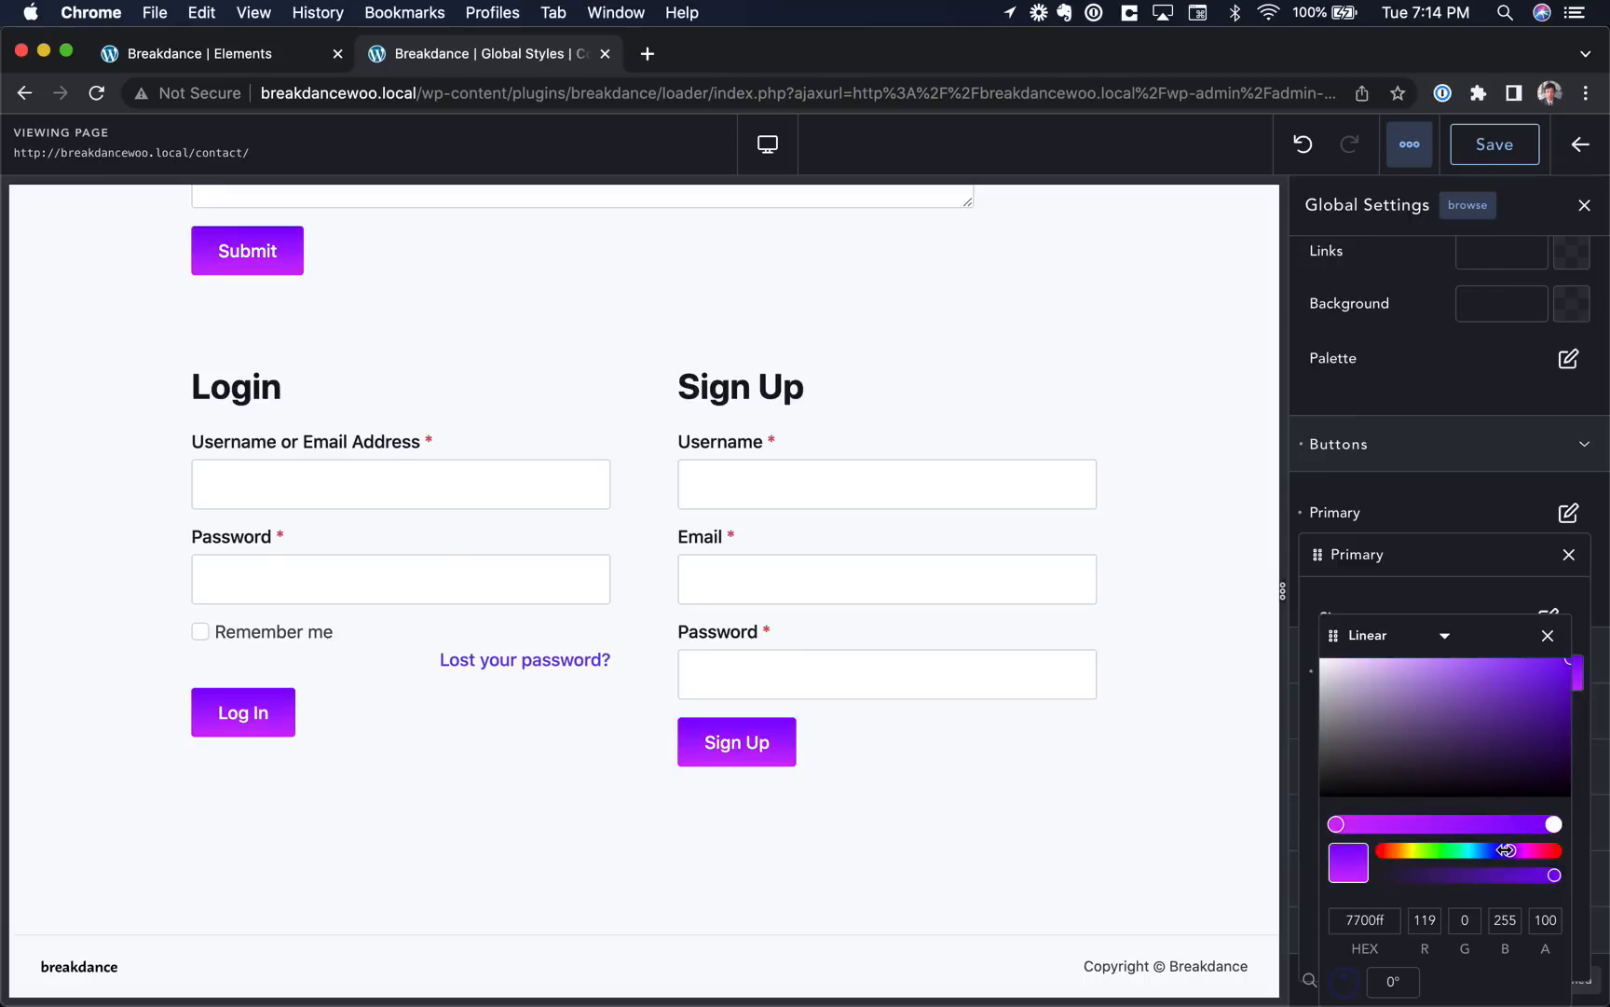
Set the violet stop of the primary button gradient to #7F00FF and rotate the gradient to 306°.
{"action": "left_click_drag", "start_coordinate": [1507, 850], "coordinate": [1510, 850]}
{"action": "left_click_drag", "start_coordinate": [1353, 981], "coordinate": [1326, 980]}
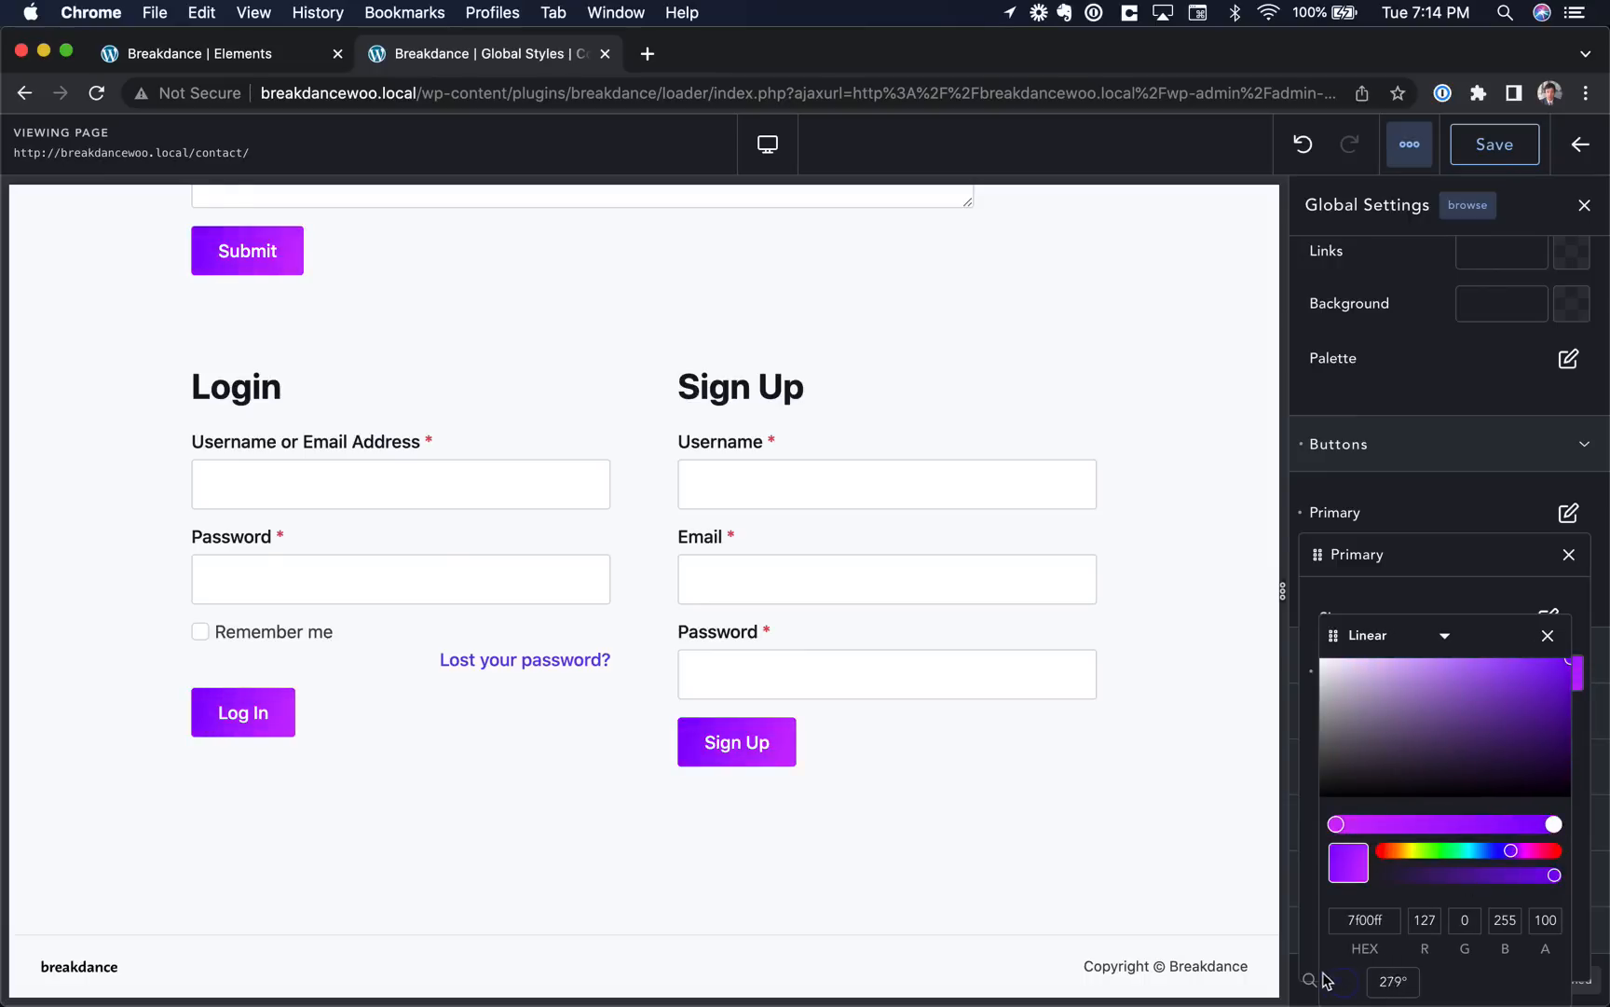
{"action": "scroll", "coordinate": [1085, 730], "scroll_direction": "up", "scroll_amount": 8}
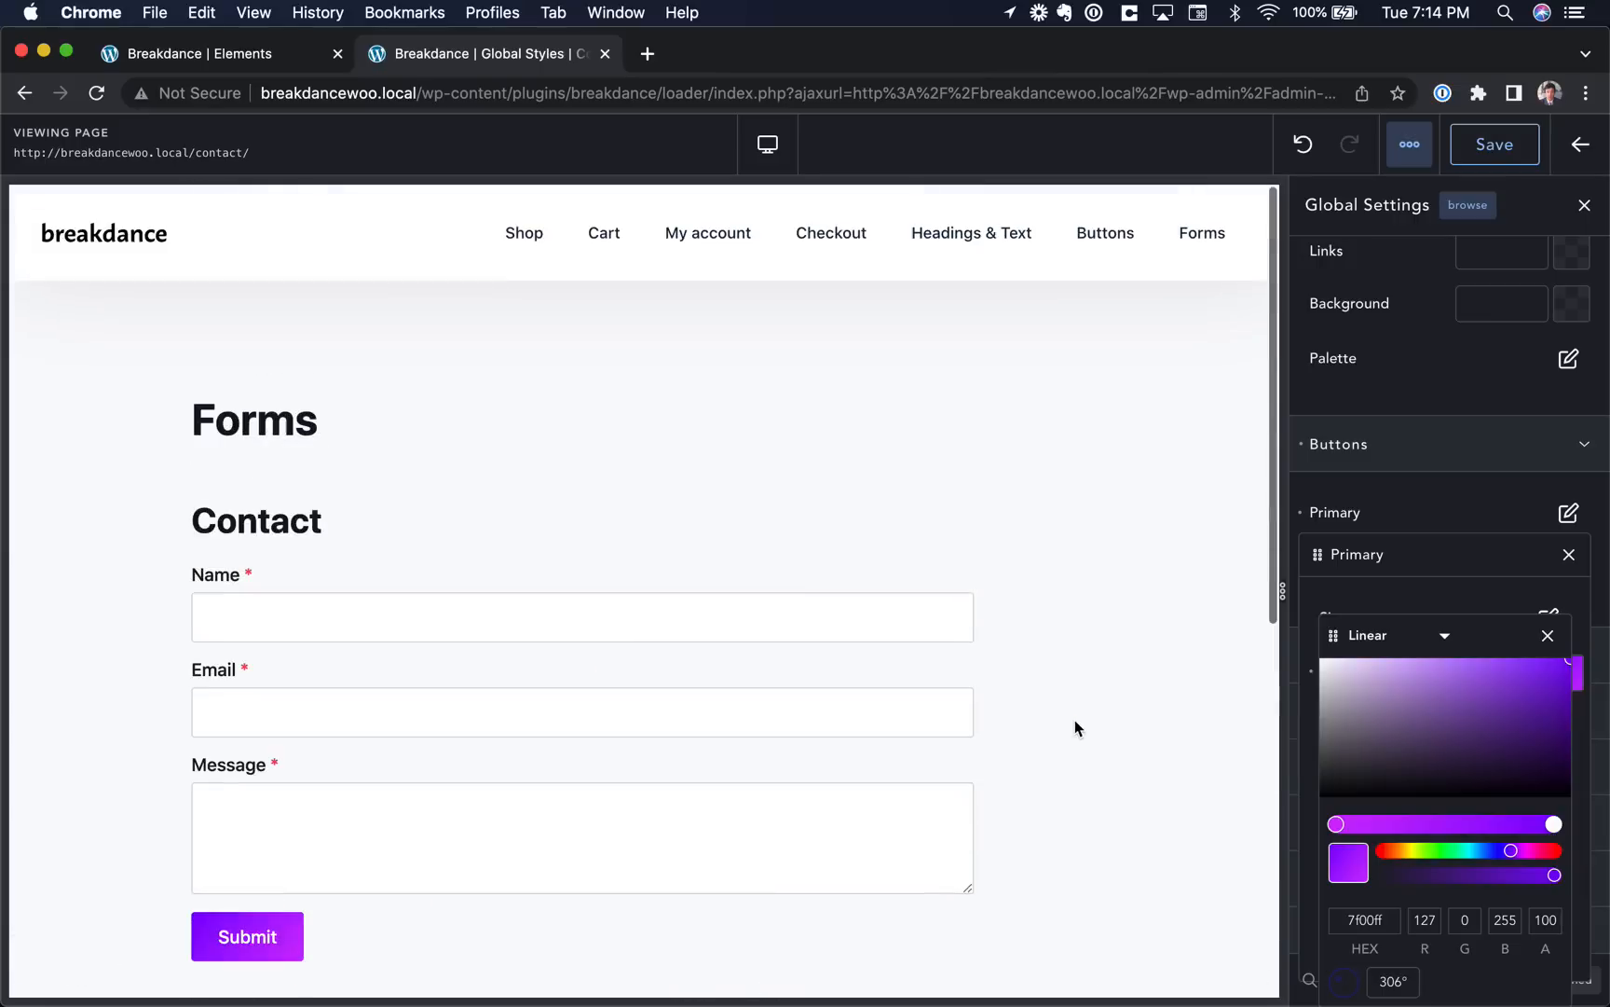
Close the primary button settings and inspect the gradient checkout button on the Cart page.
{"action": "left_click", "coordinate": [601, 235]}
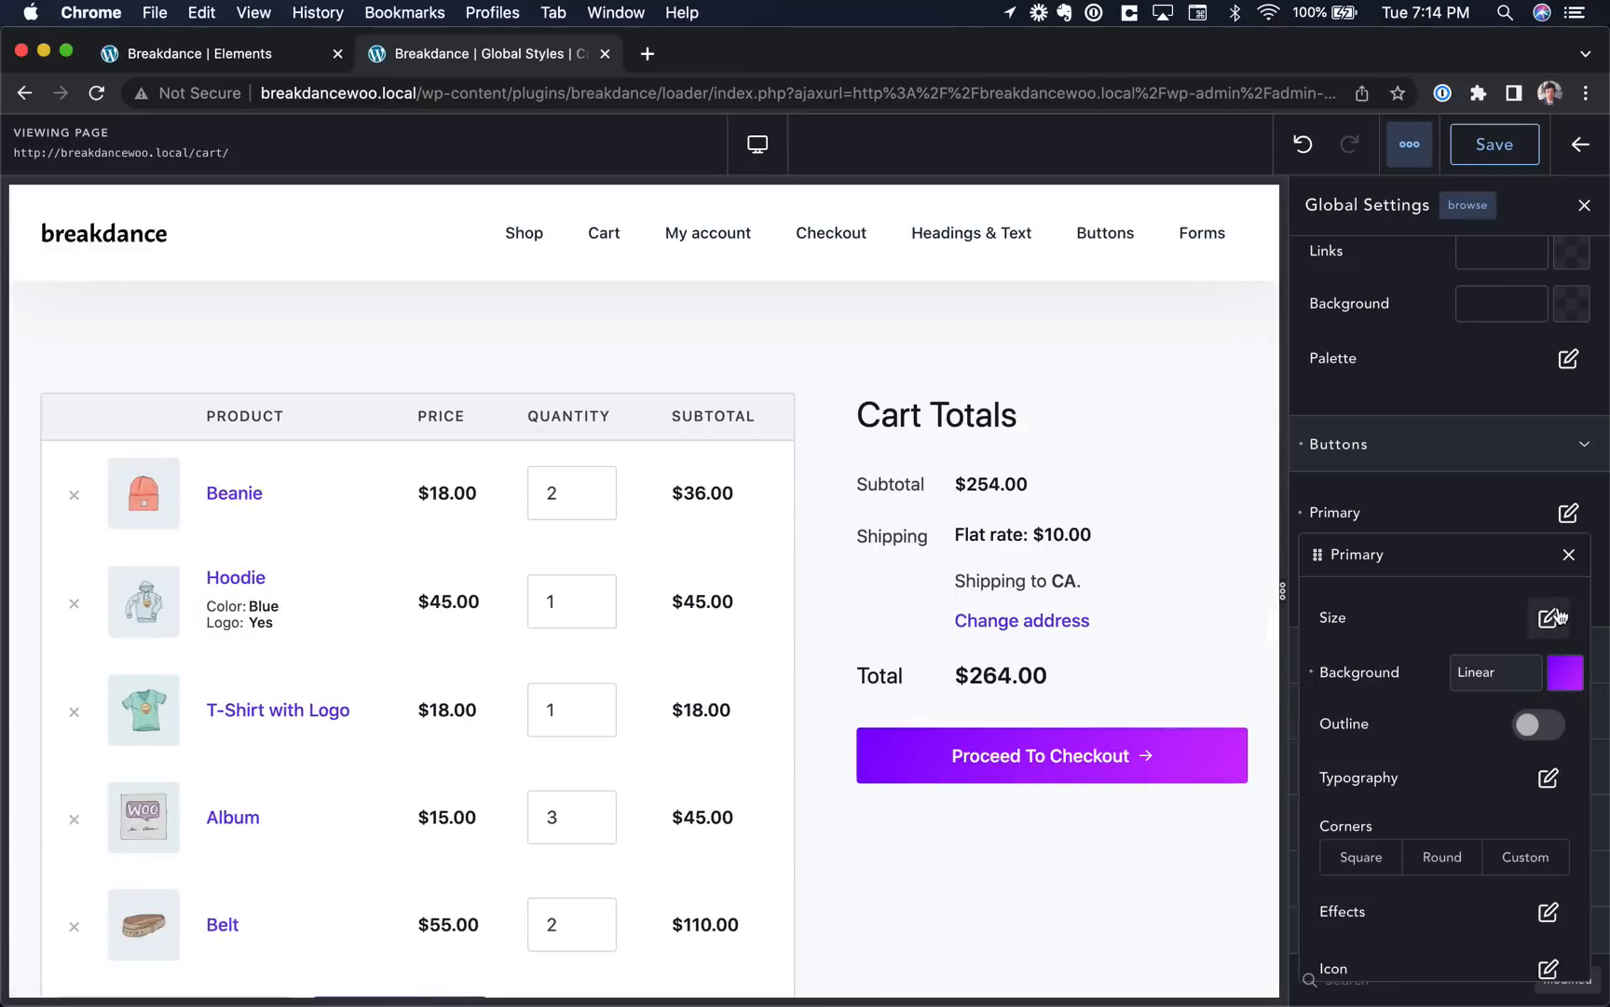
{"action": "left_click", "coordinate": [1569, 555]}
{"action": "scroll", "coordinate": [1111, 766], "scroll_direction": "down", "scroll_amount": 3}
{"action": "scroll", "coordinate": [1111, 766], "scroll_direction": "down", "scroll_amount": 3}
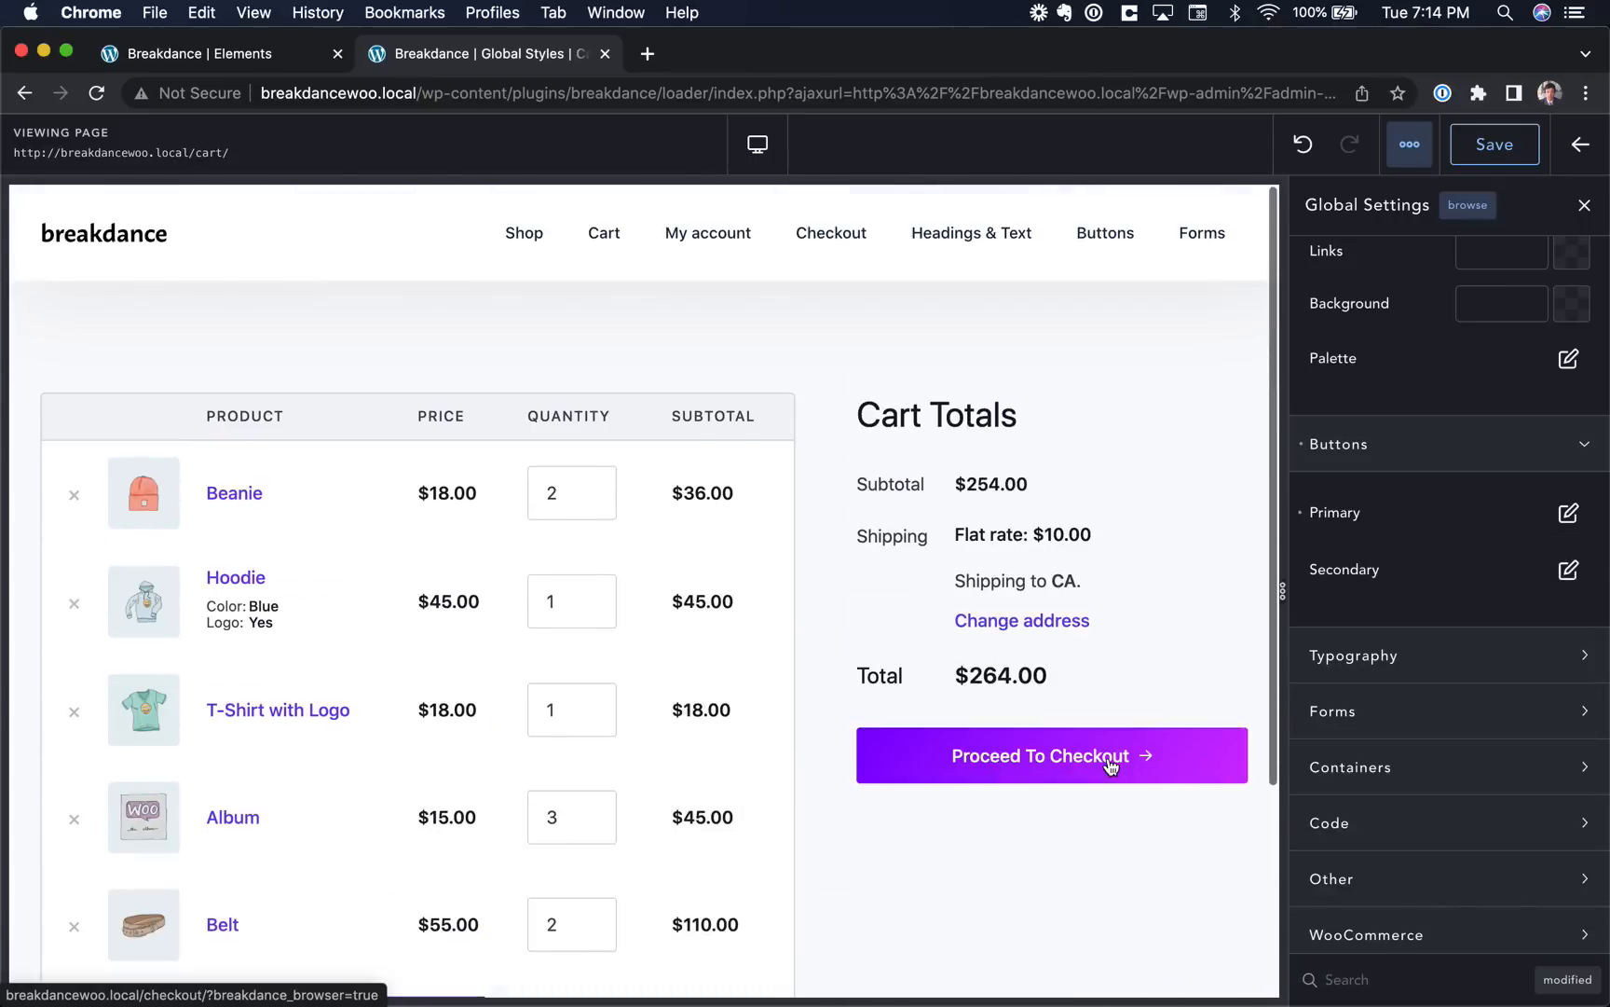
{"action": "scroll", "coordinate": [1110, 766], "scroll_direction": "down", "scroll_amount": 5}
{"action": "scroll", "coordinate": [1111, 765], "scroll_direction": "up", "scroll_amount": 5}
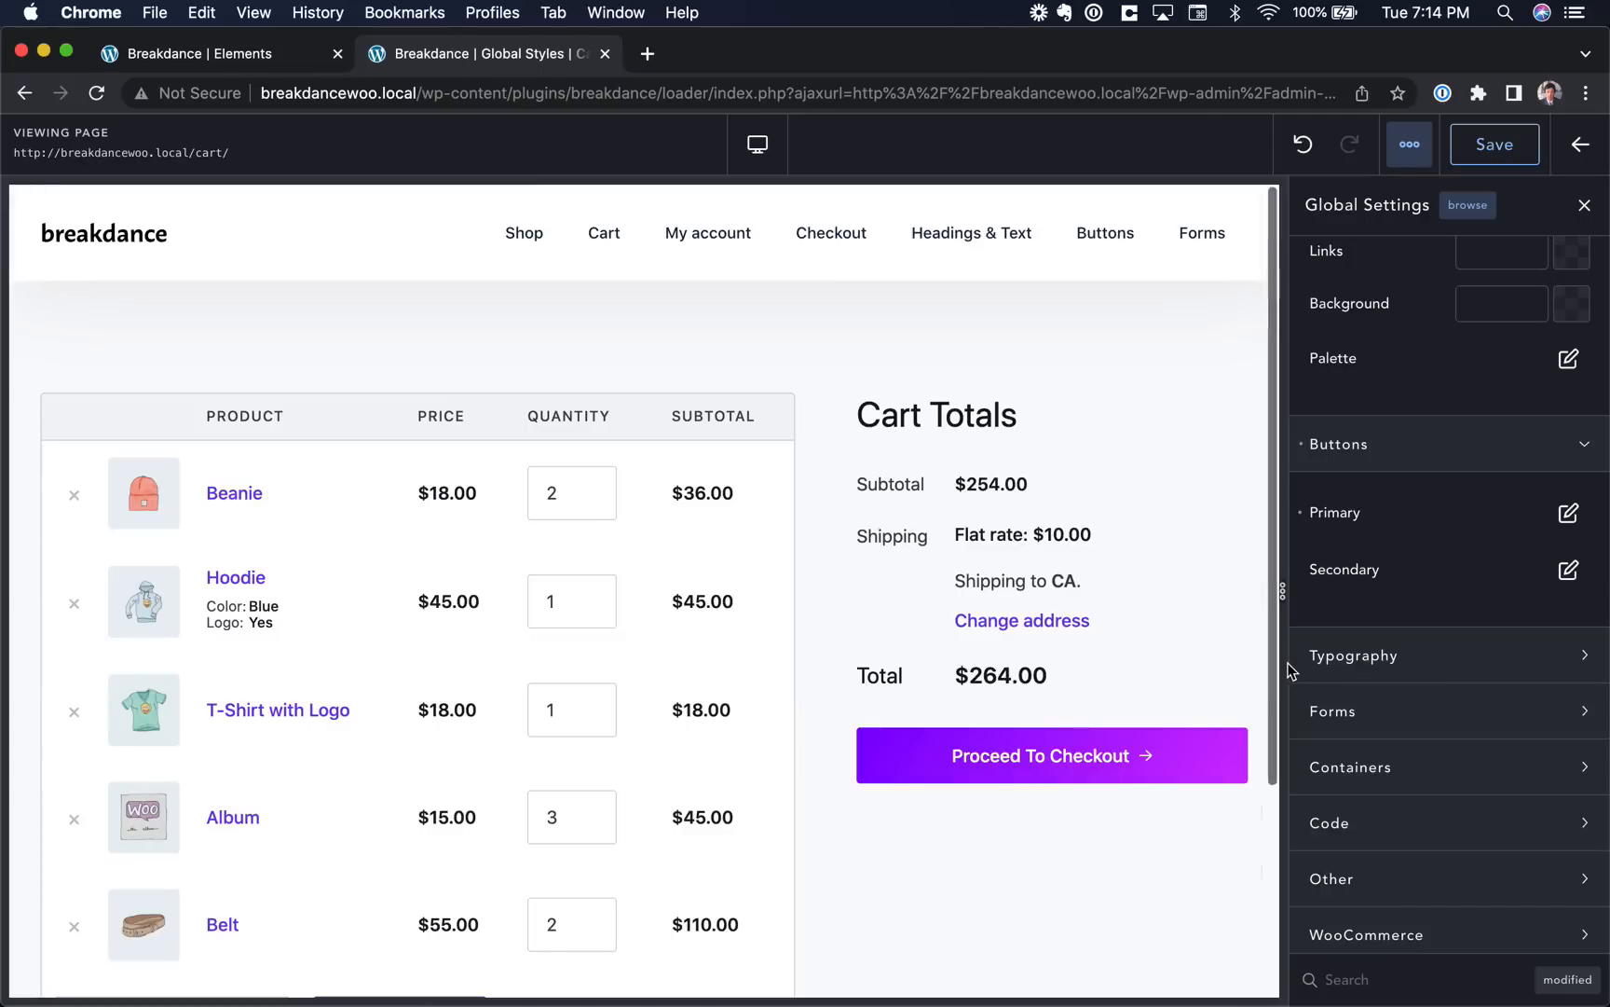
{"action": "scroll", "coordinate": [1427, 543], "scroll_direction": "up", "scroll_amount": 3}
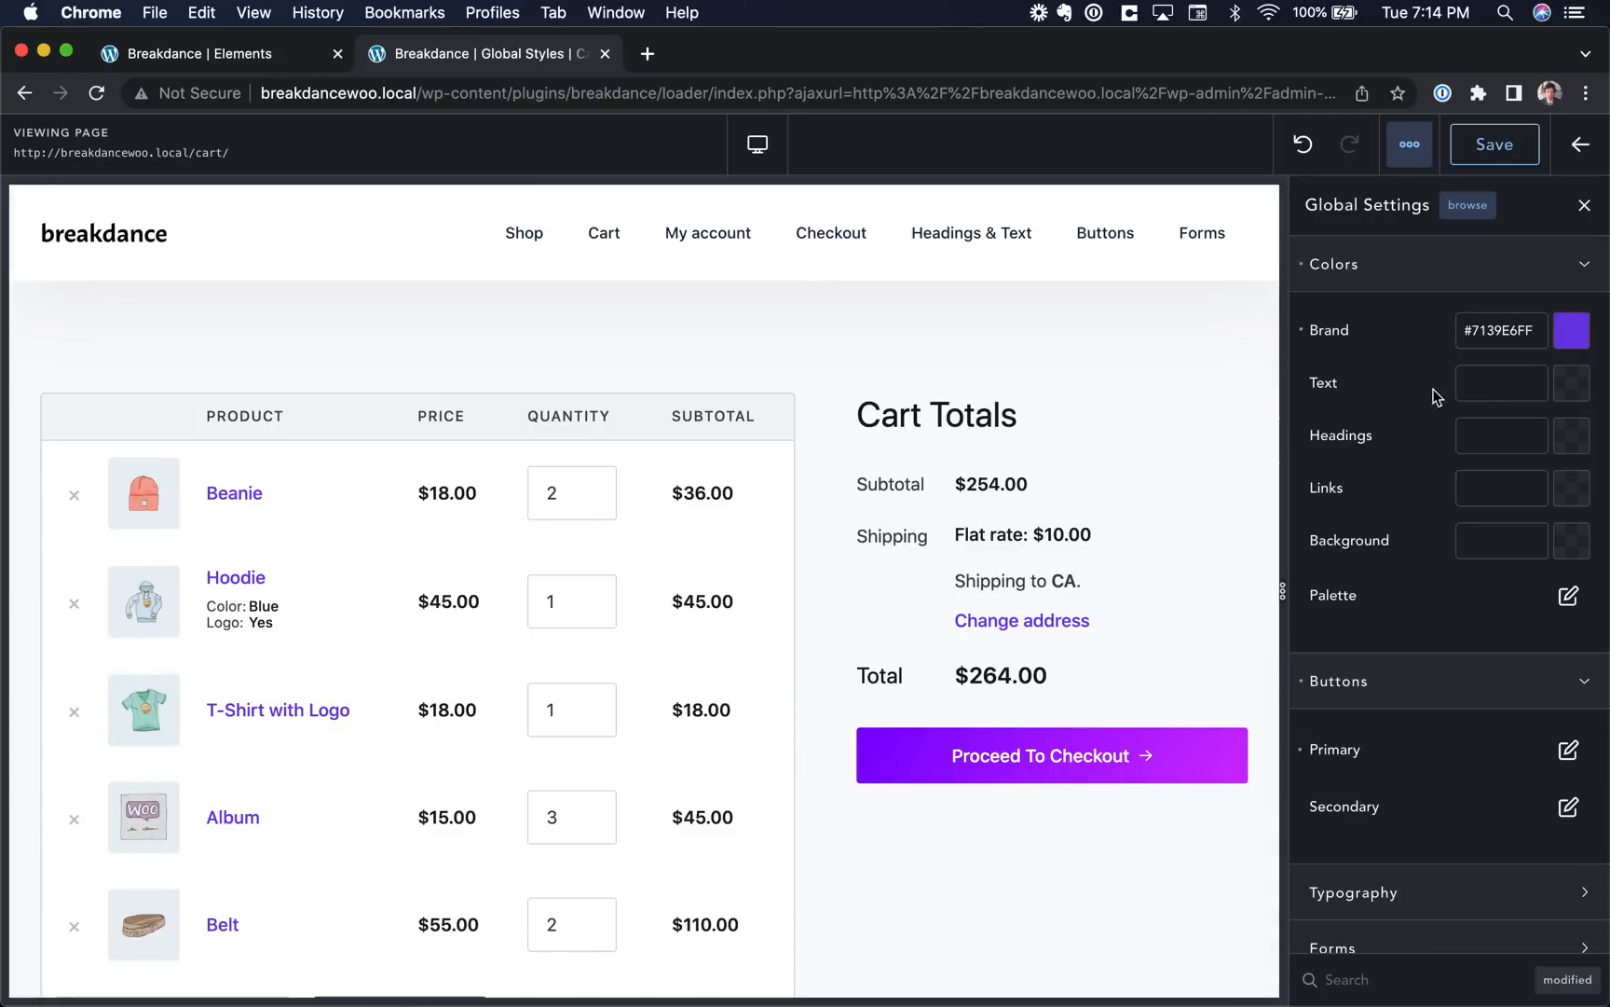
{"action": "scroll", "coordinate": [1444, 562], "scroll_direction": "down", "scroll_amount": 3}
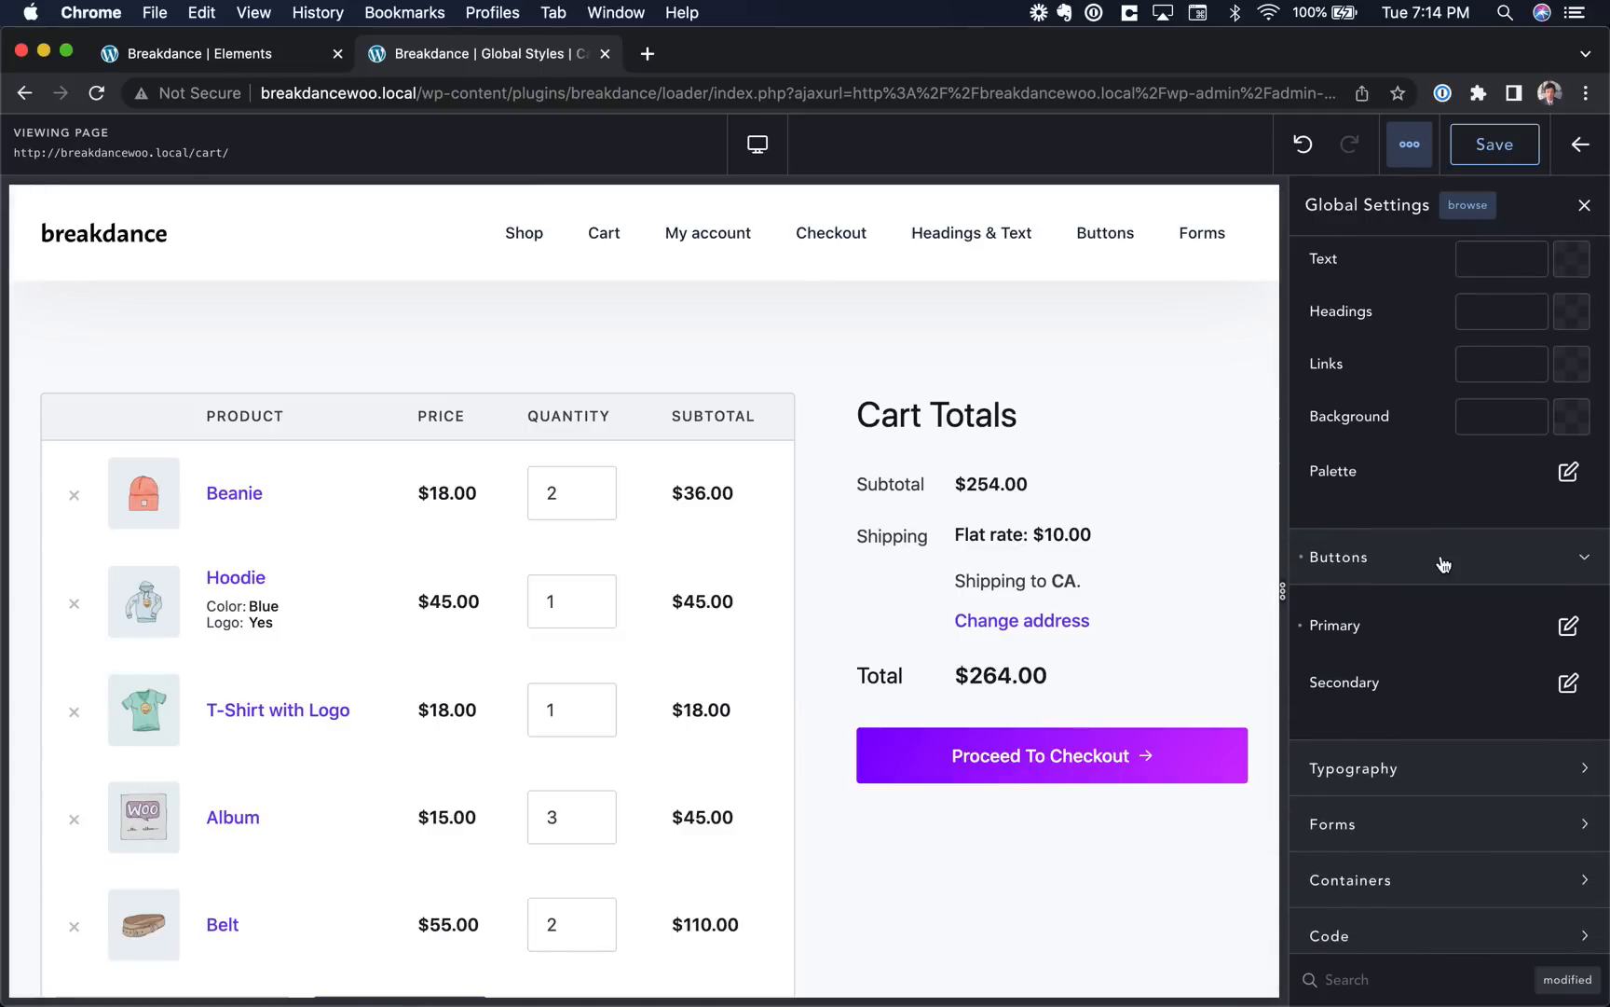
On the Headings & Text page, try global typography base sizes up to 29 px and set the base size to 16 px.
{"action": "left_click", "coordinate": [991, 245]}
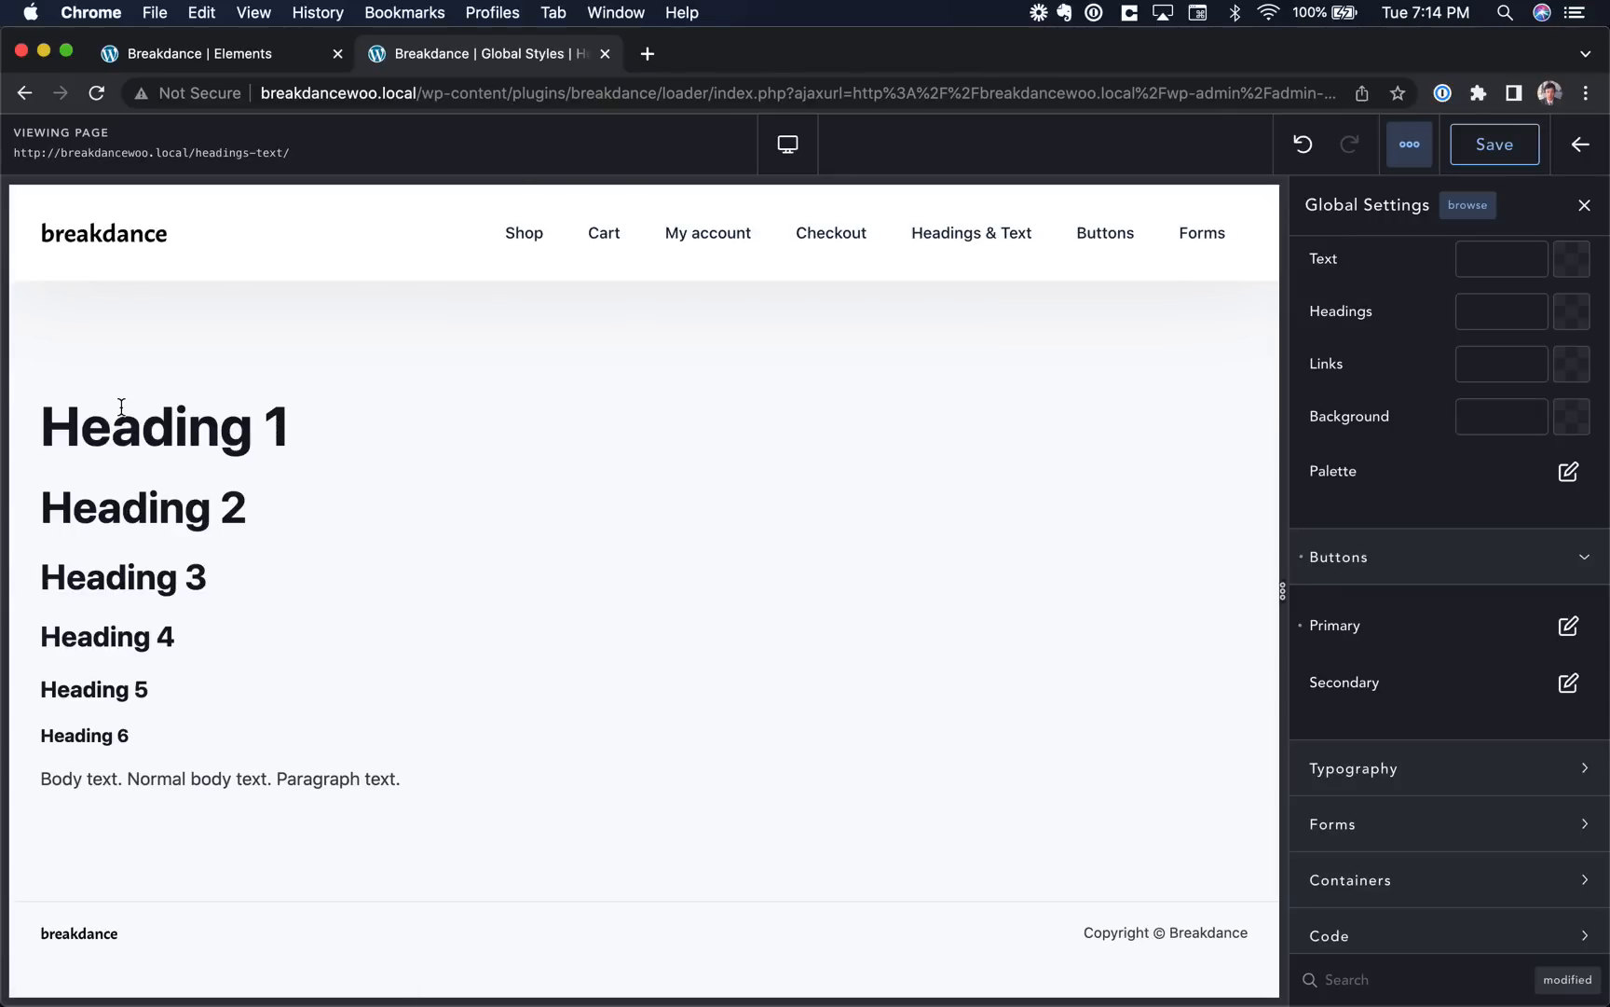
{"action": "left_click", "coordinate": [1357, 764]}
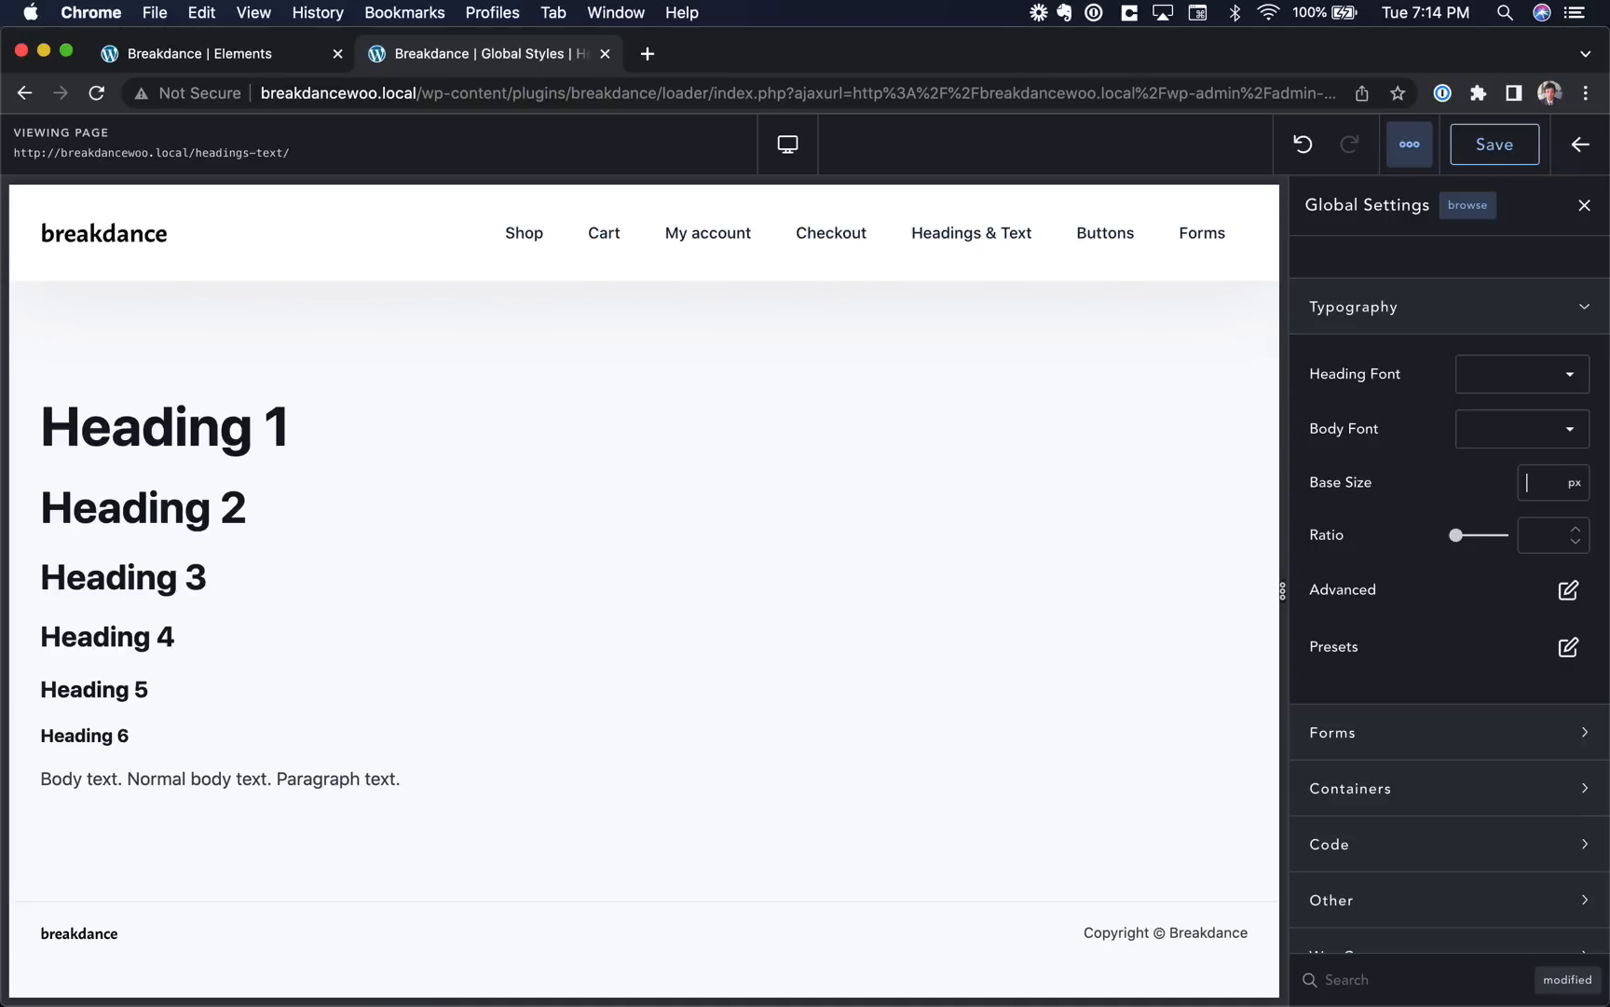
{"action": "type", "text": "12"}
{"action": "key", "text": "Up"}
{"action": "key", "text": "Up"}
{"action": "key", "text": "Up"}
{"action": "key", "text": "Up"}
{"action": "key", "text": "Up"}
{"action": "key", "text": "Up"}
{"action": "key", "text": "Up"}
{"action": "key", "text": "Up"}
{"action": "key", "text": "Up"}
{"action": "key", "text": "Up"}
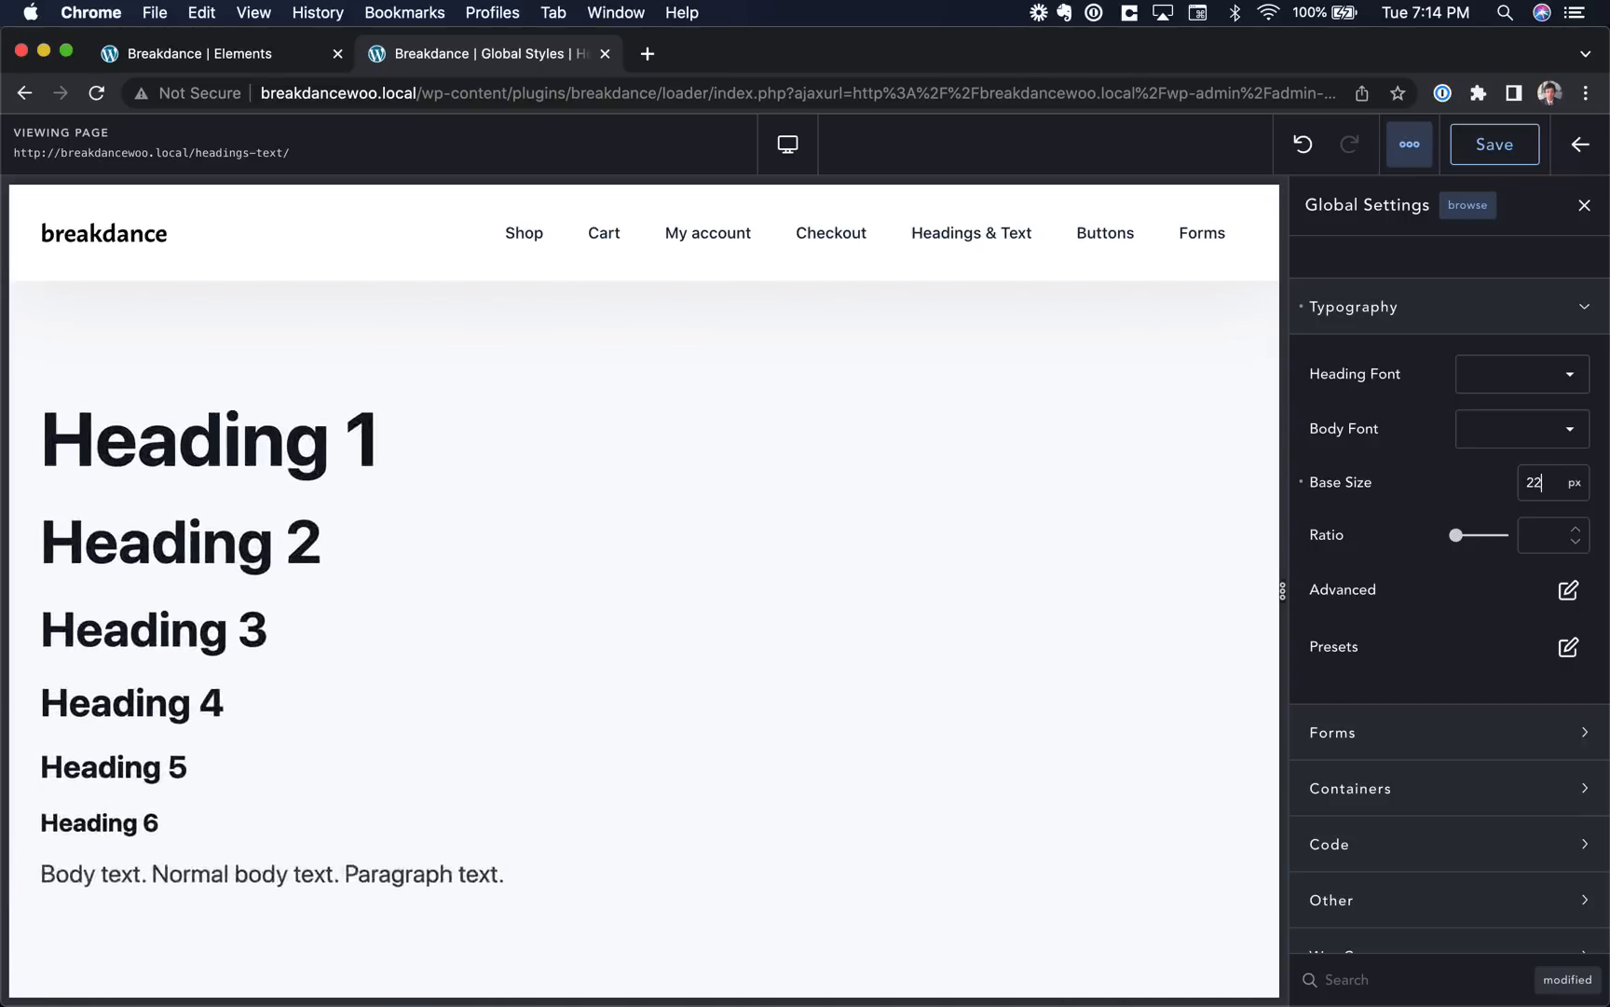
{"action": "key", "text": "Up"}
{"action": "key", "text": "Up"}
{"action": "key", "text": "Up"}
{"action": "key", "text": "Up"}
{"action": "key", "text": "Up"}
{"action": "scroll", "coordinate": [611, 697], "scroll_direction": "down", "scroll_amount": 2}
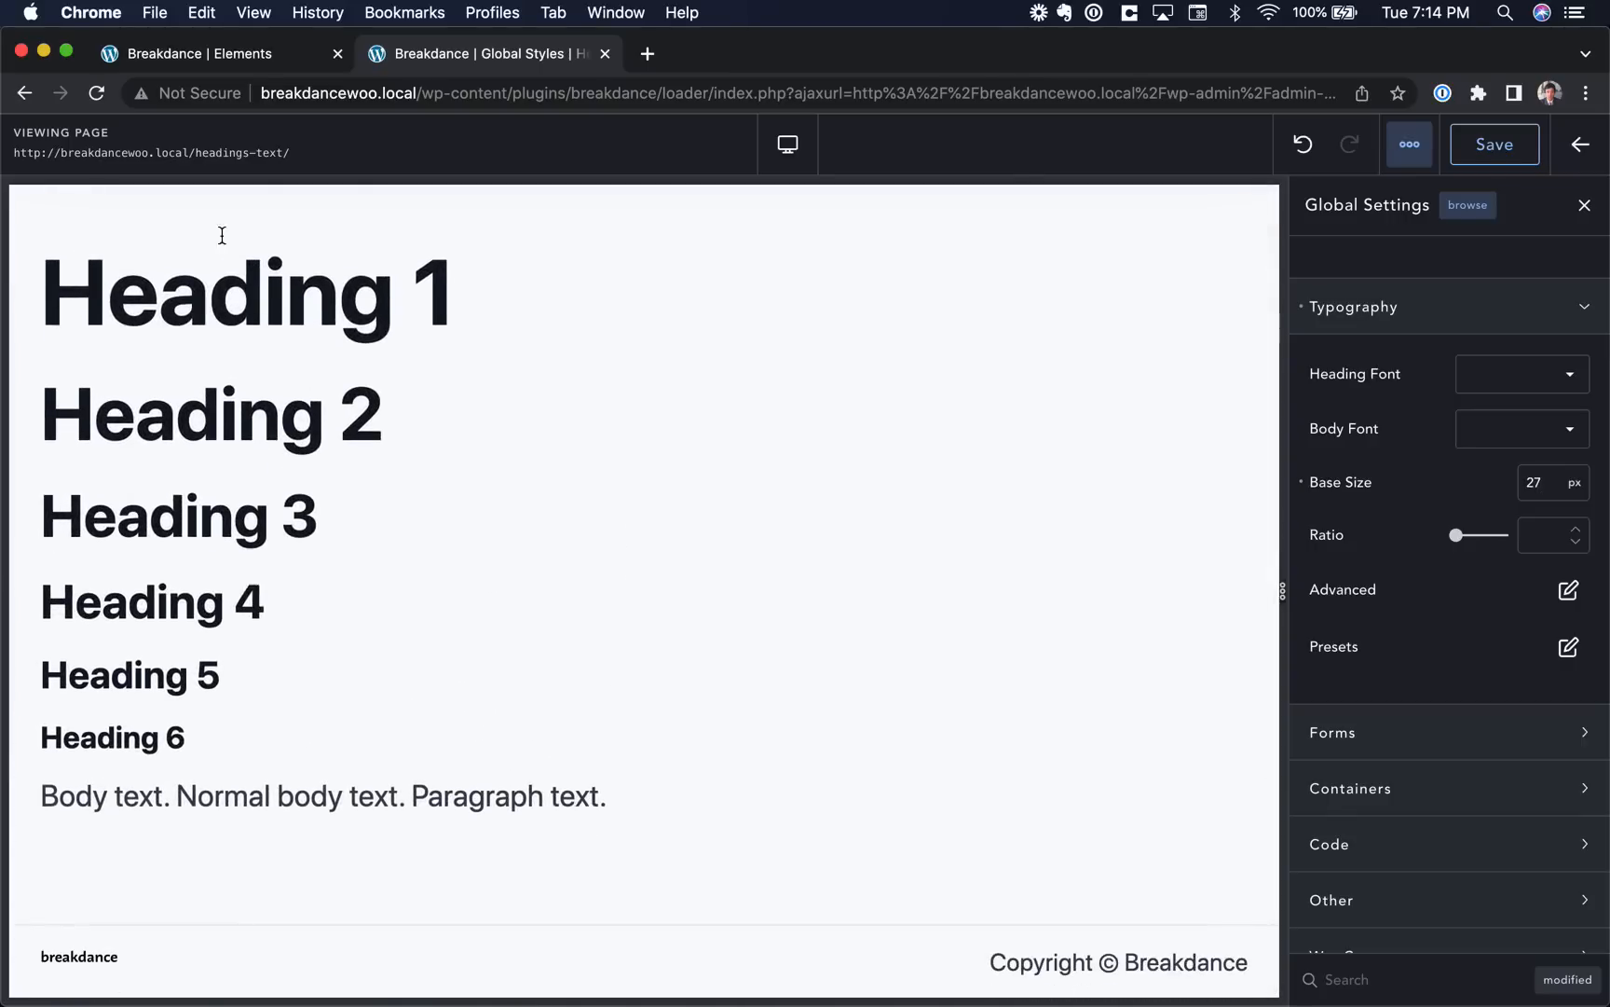
{"action": "key", "text": "Down"}
{"action": "key", "text": "Down"}
{"action": "key", "text": "Down"}
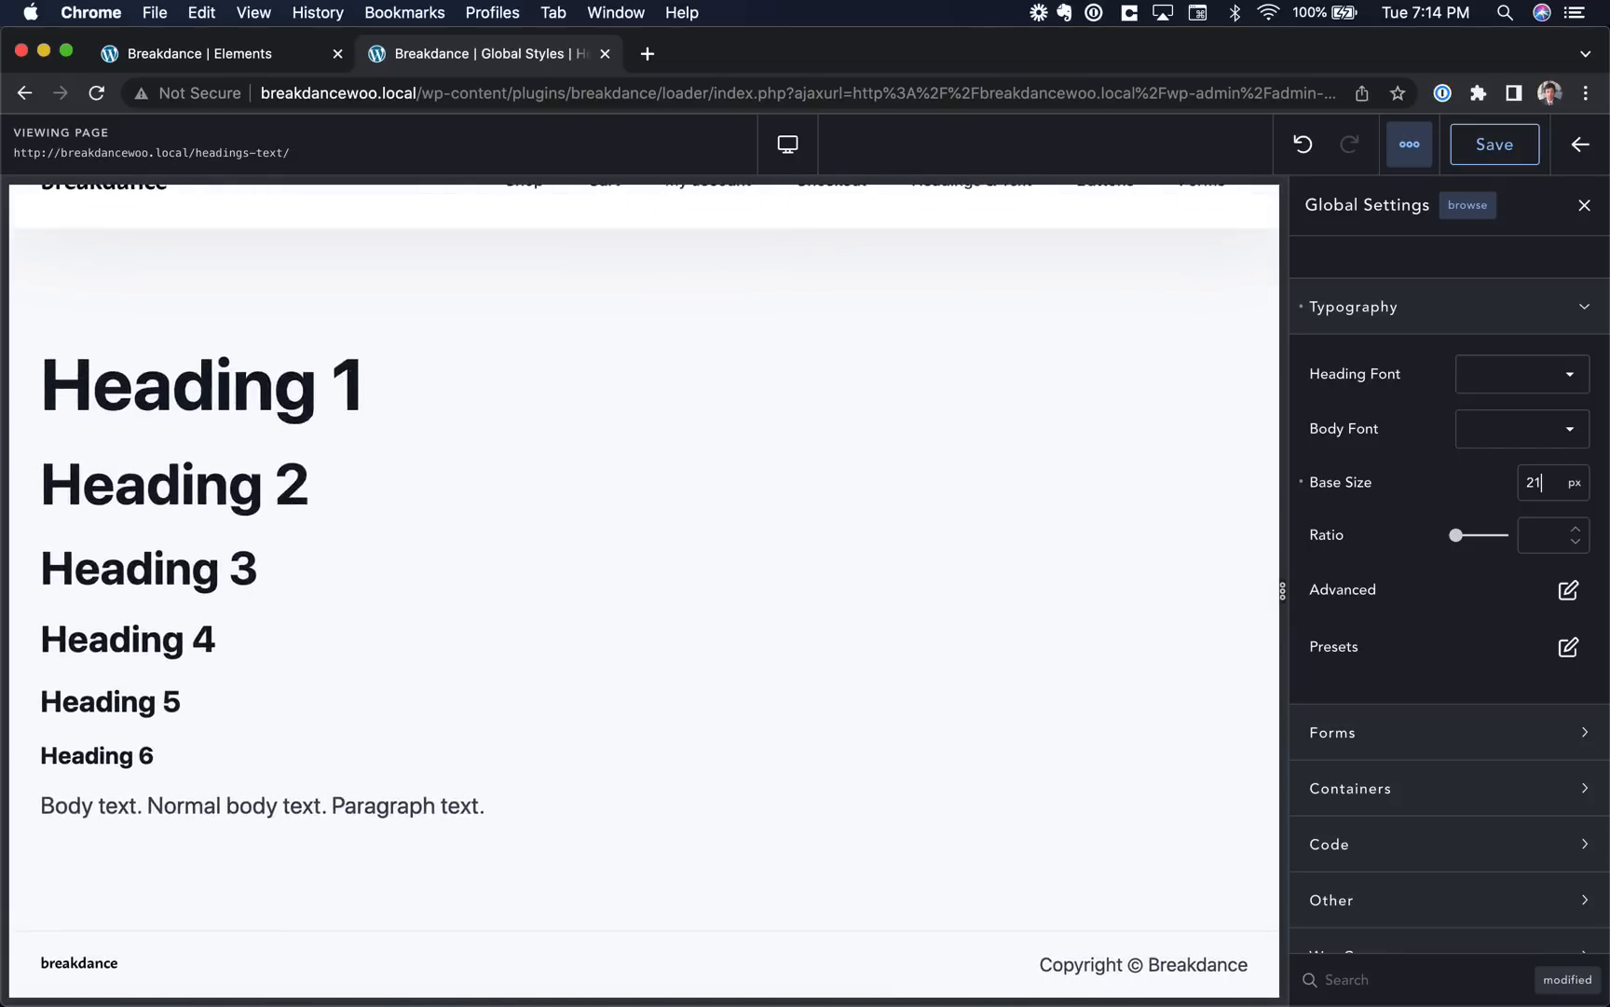
{"action": "key", "text": "Up"}
{"action": "key", "text": "Up"}
{"action": "key", "text": "Up"}
{"action": "key", "text": "Up"}
{"action": "key", "text": "Up"}
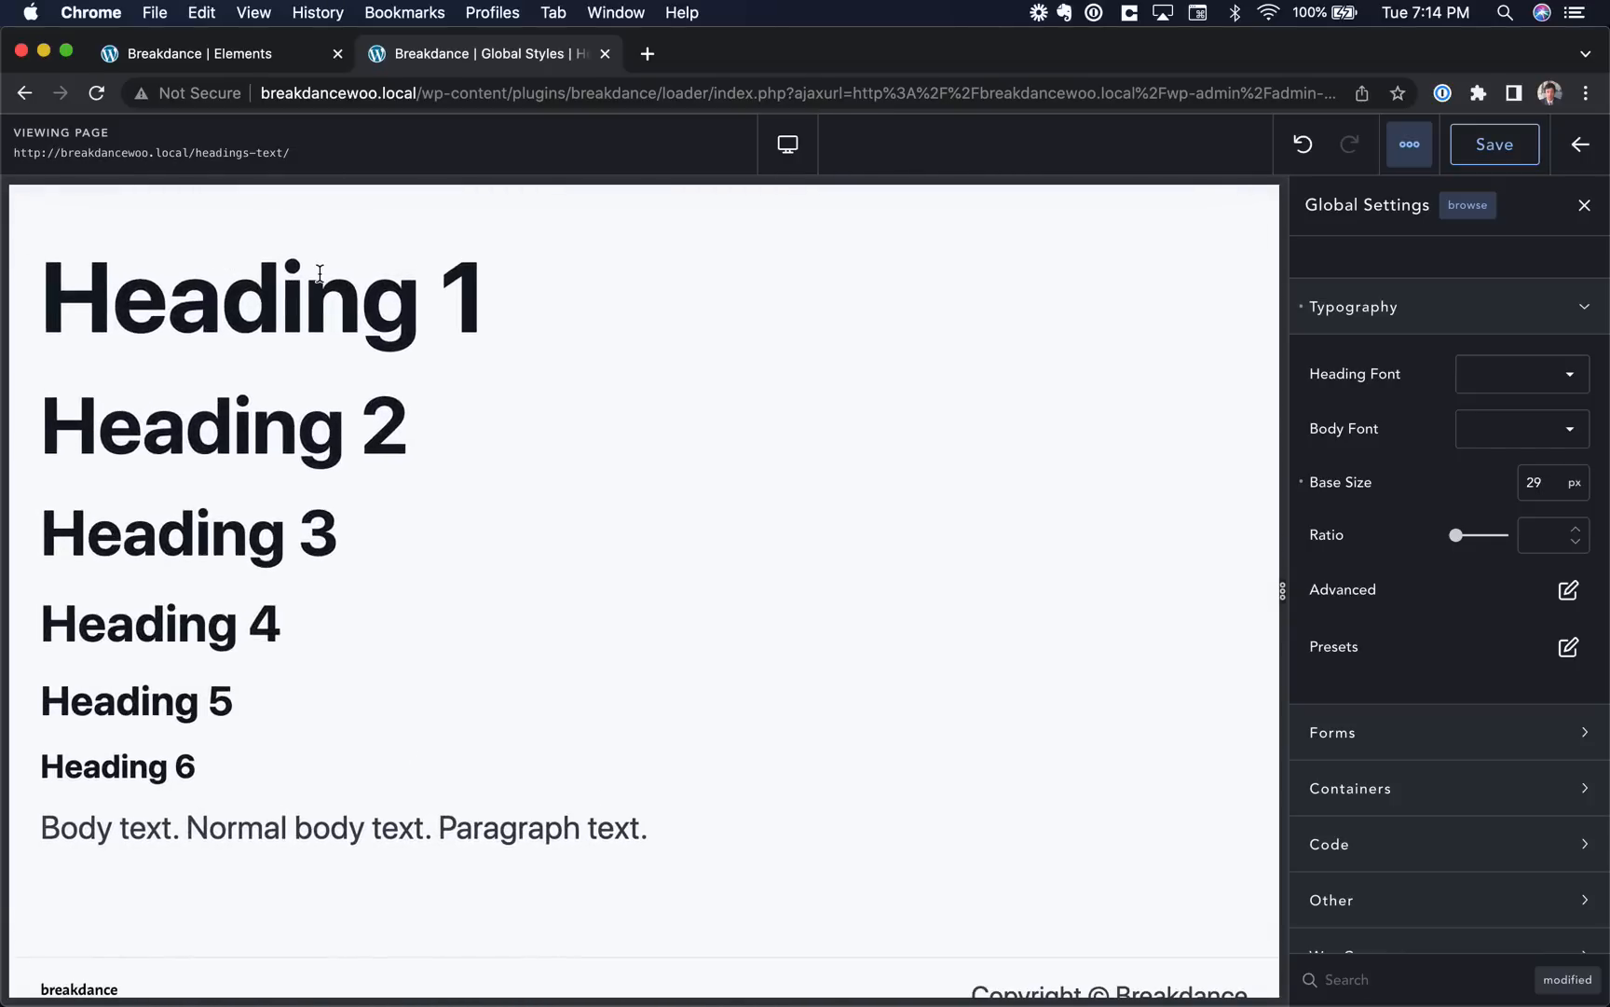
{"action": "key", "text": "Down"}
{"action": "key", "text": "Down"}
{"action": "key", "text": "Down"}
{"action": "key", "text": "Down"}
{"action": "key", "text": "Down"}
{"action": "key", "text": "Down"}
{"action": "key", "text": "Down"}
{"action": "key", "text": "Down"}
{"action": "key", "text": "Down"}
{"action": "key", "text": "Down"}
{"action": "key", "text": "Down"}
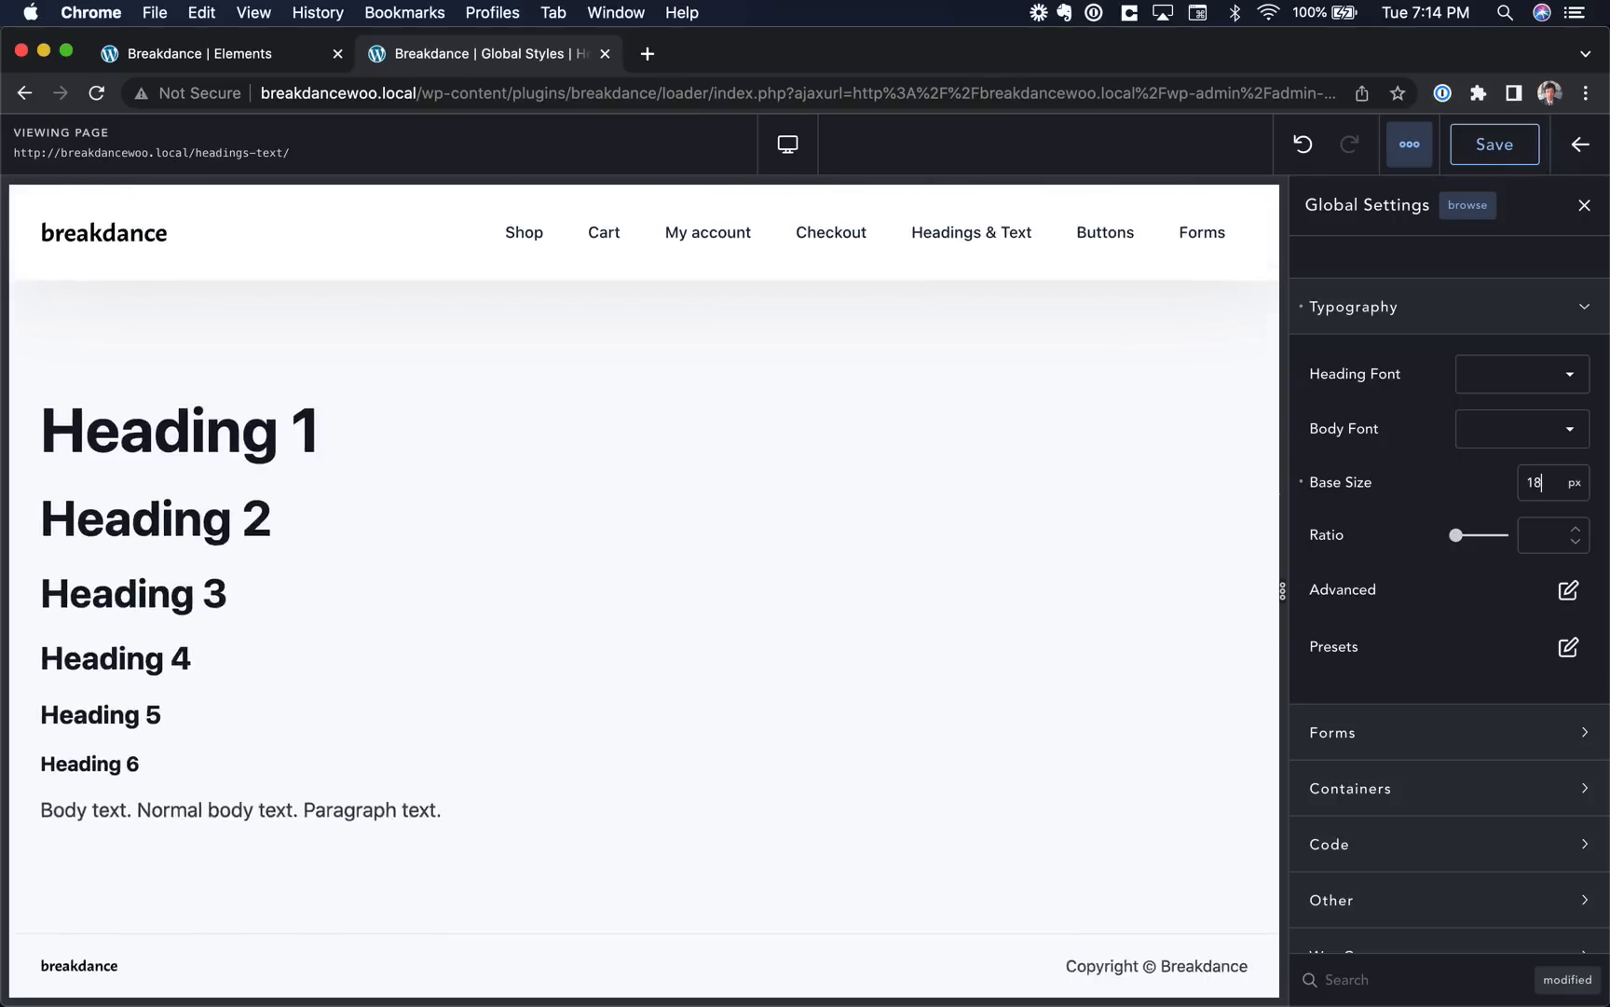
{"action": "key", "text": "Down"}
{"action": "key", "text": "Down"}
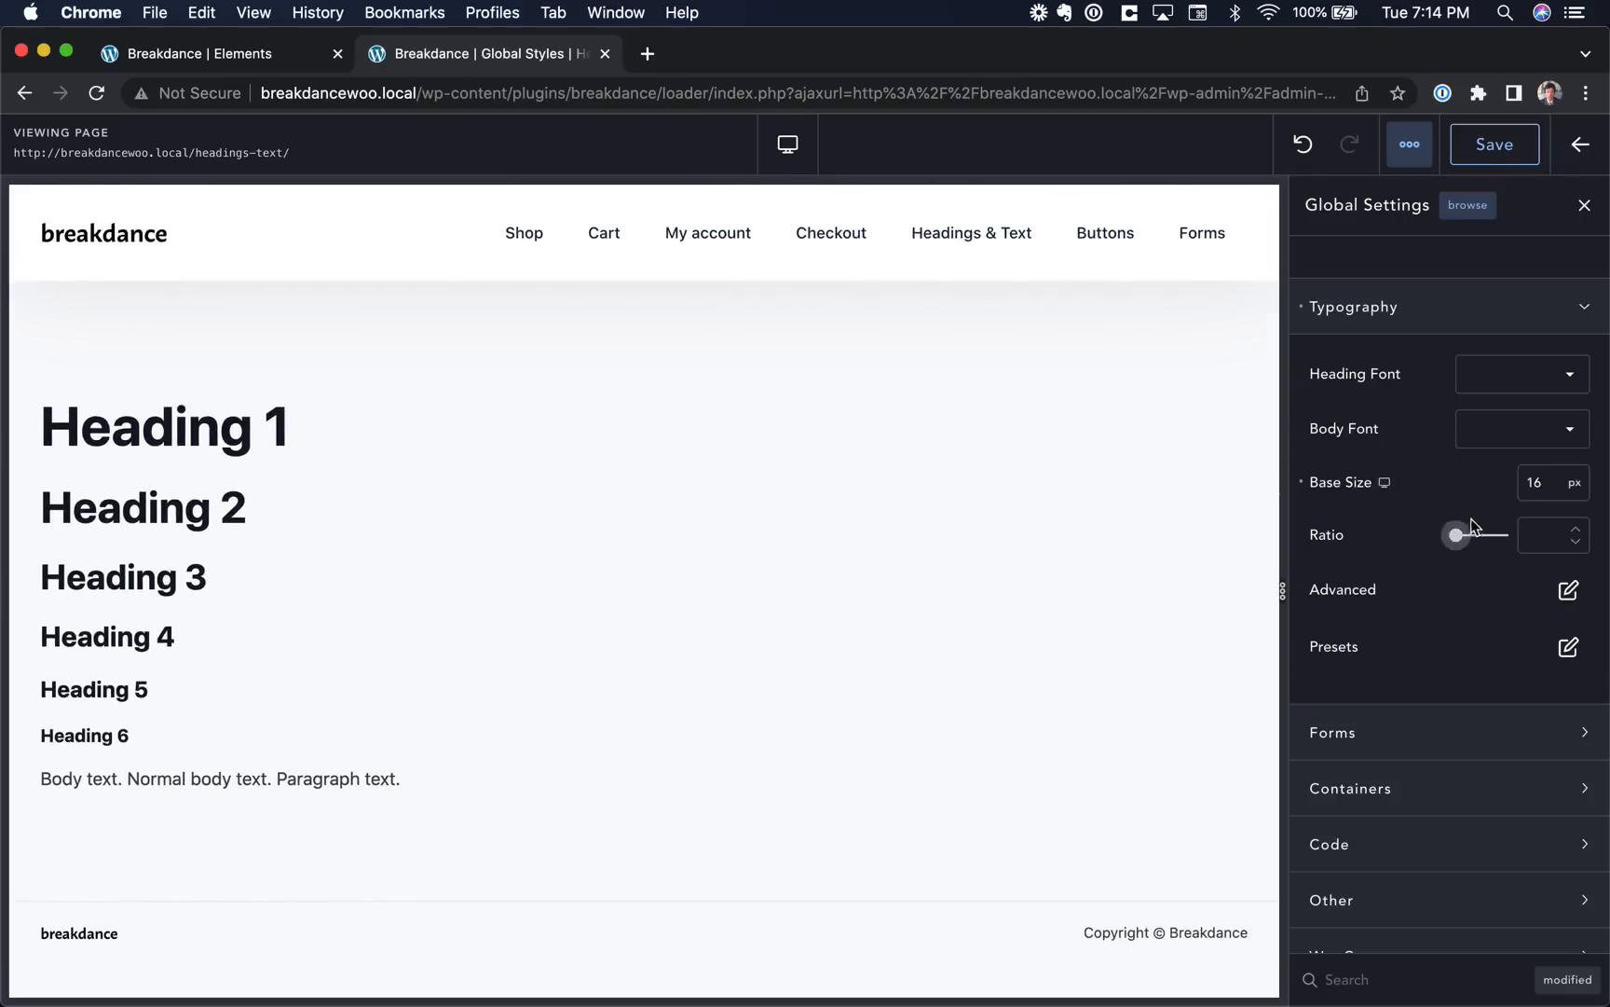
Set the global typography ratio to 1.4 for Desktop and 1.15 for Phone Portrait.
{"action": "mouse_move", "coordinate": [1457, 534]}
{"action": "left_mouse_down"}
{"action": "mouse_move", "coordinate": [1502, 533]}
{"action": "mouse_move", "coordinate": [1467, 537]}
{"action": "mouse_move", "coordinate": [1482, 537]}
{"action": "left_mouse_up"}
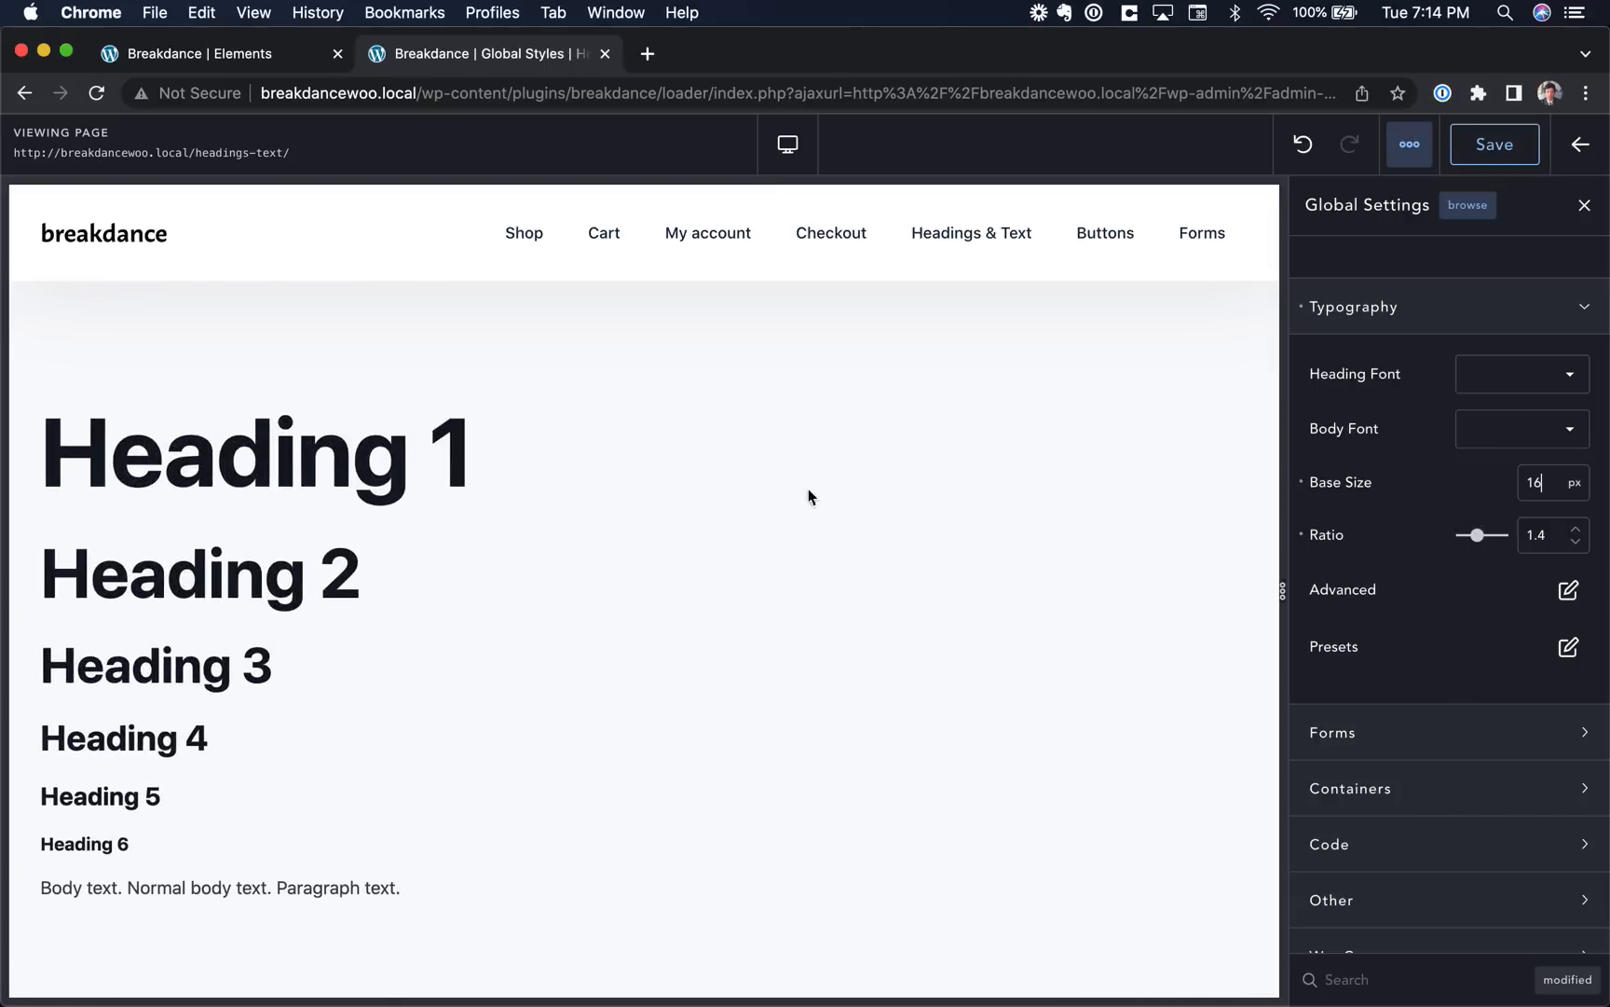
{"action": "left_click", "coordinate": [787, 144]}
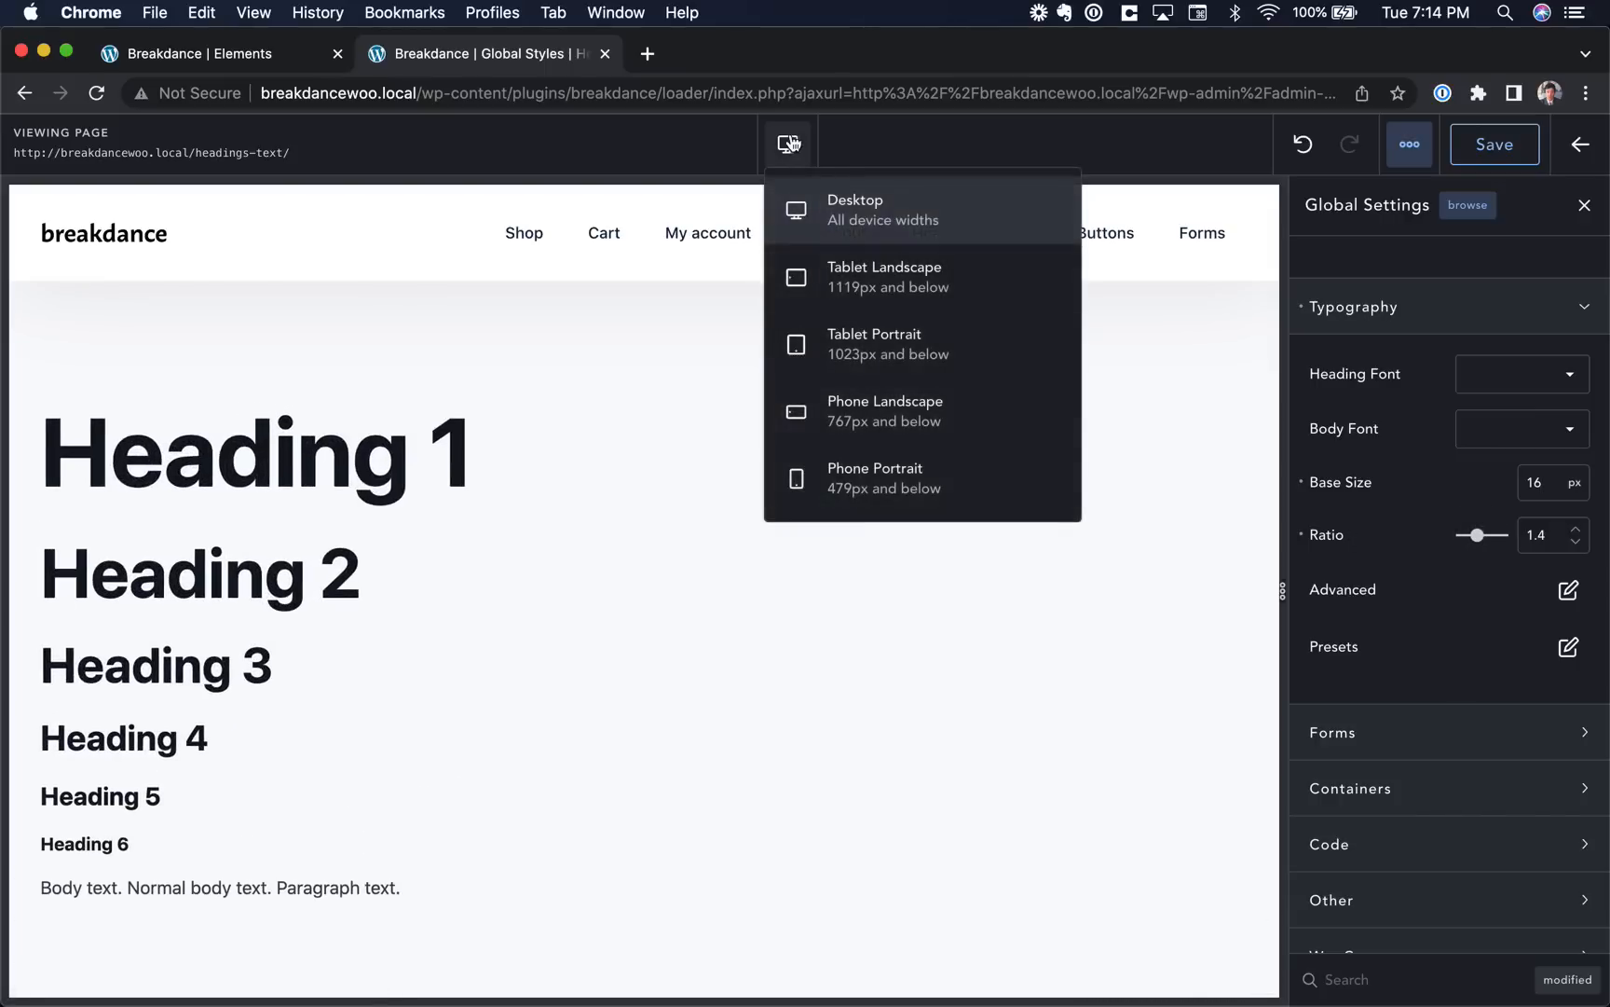
{"action": "left_click", "coordinate": [852, 480]}
{"action": "left_click_drag", "start_coordinate": [1454, 537], "coordinate": [1464, 544]}
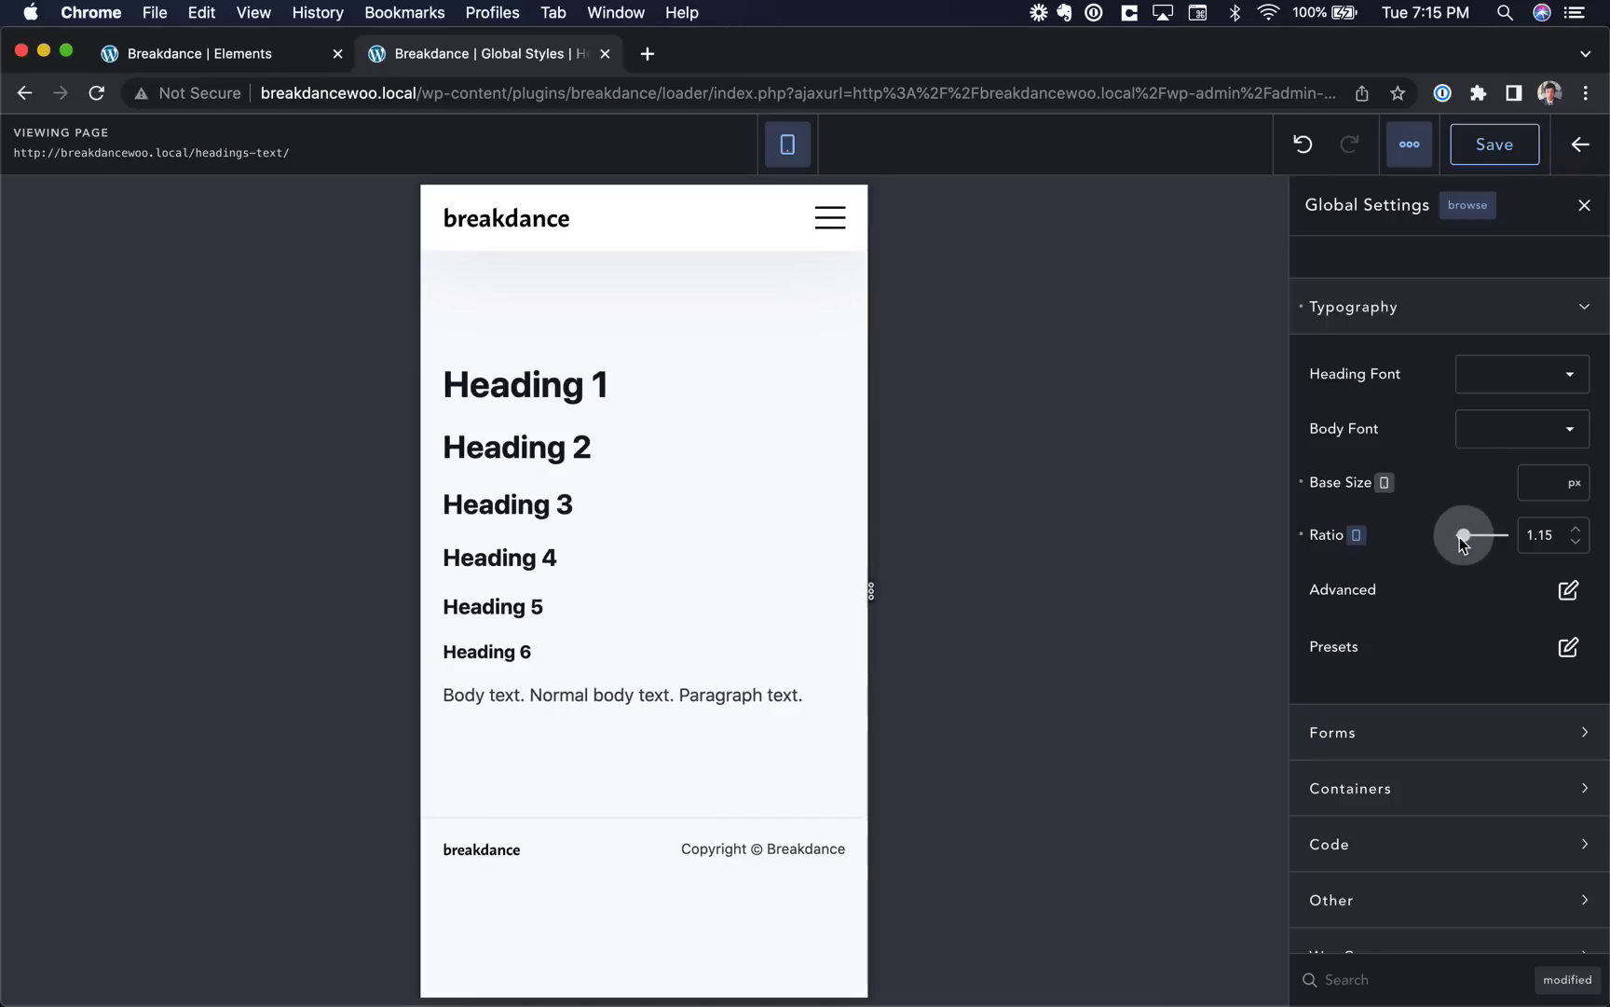
Compare the heading sizes between the Desktop and Phone Portrait breakpoints, ending on Desktop.
{"action": "left_click", "coordinate": [1358, 535]}
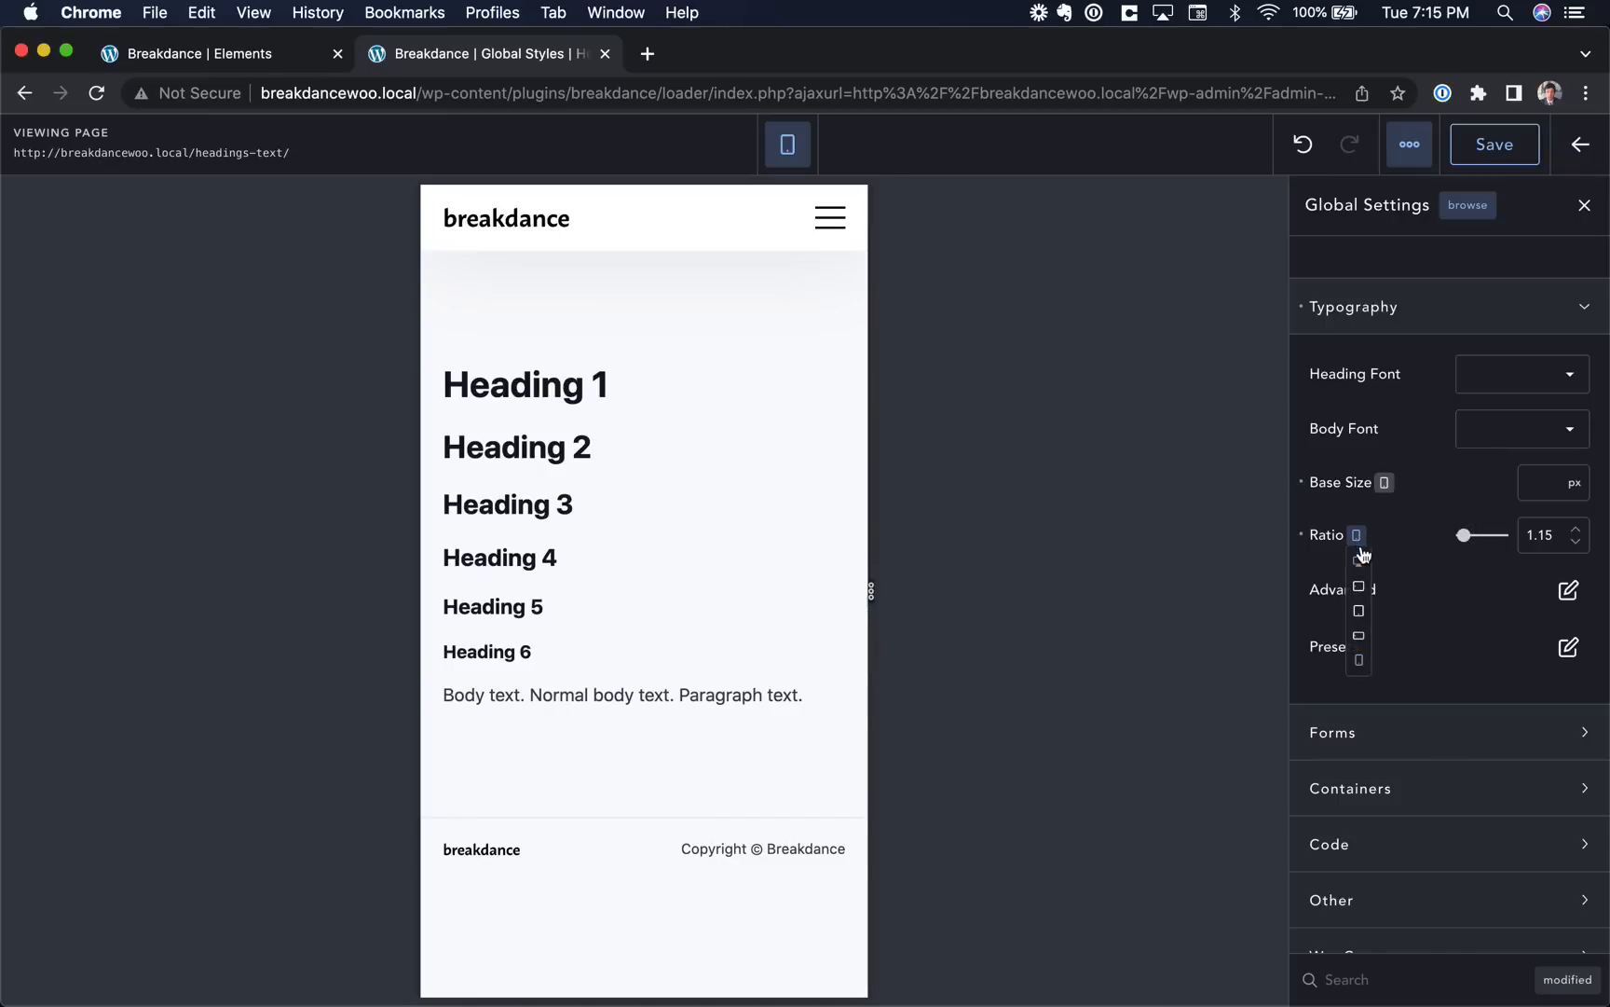
{"action": "left_click", "coordinate": [1359, 560]}
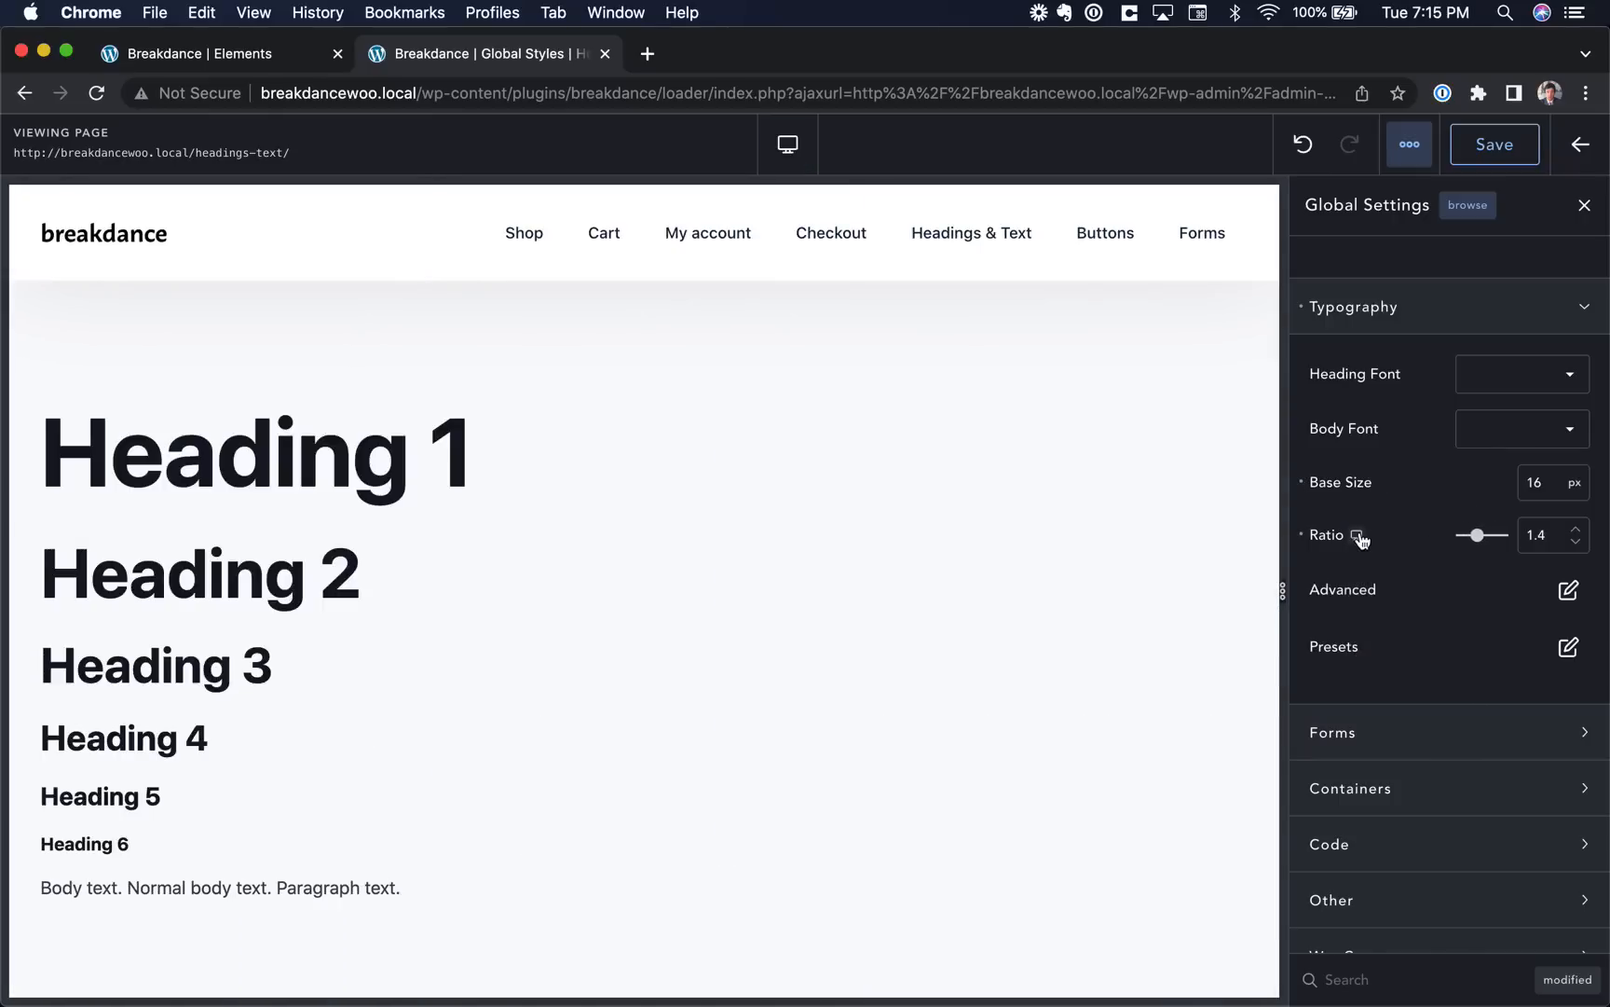
{"action": "left_click", "coordinate": [1358, 535]}
{"action": "left_click", "coordinate": [1359, 650]}
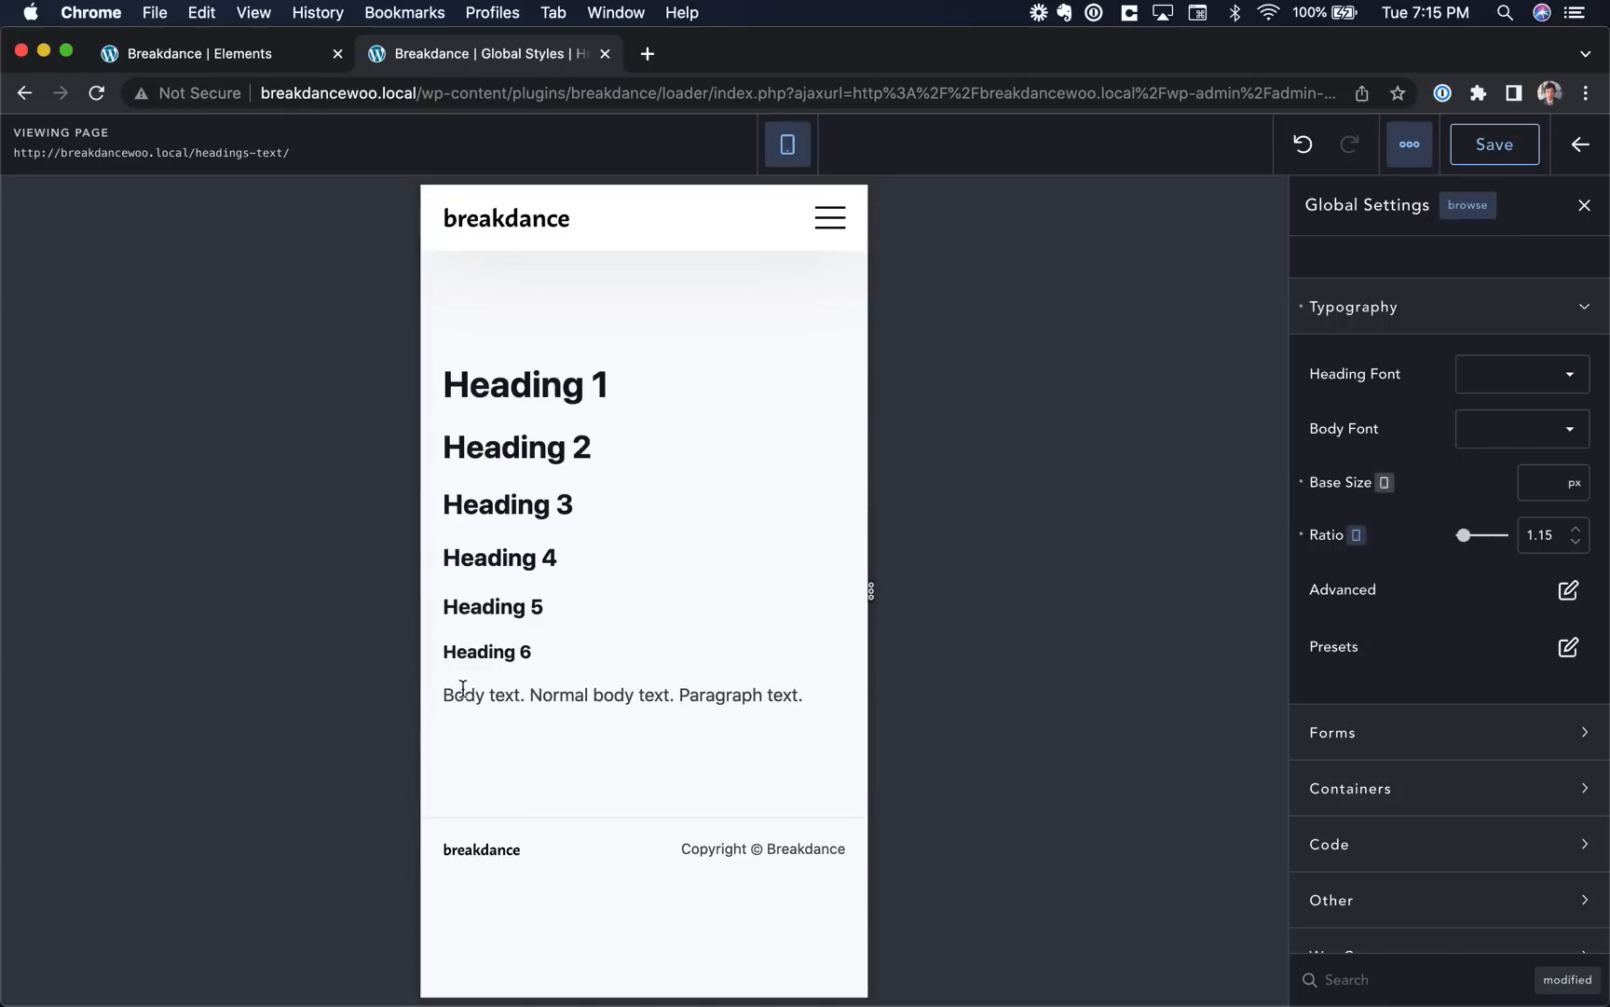
{"action": "left_click", "coordinate": [1357, 538]}
{"action": "left_click", "coordinate": [1359, 560]}
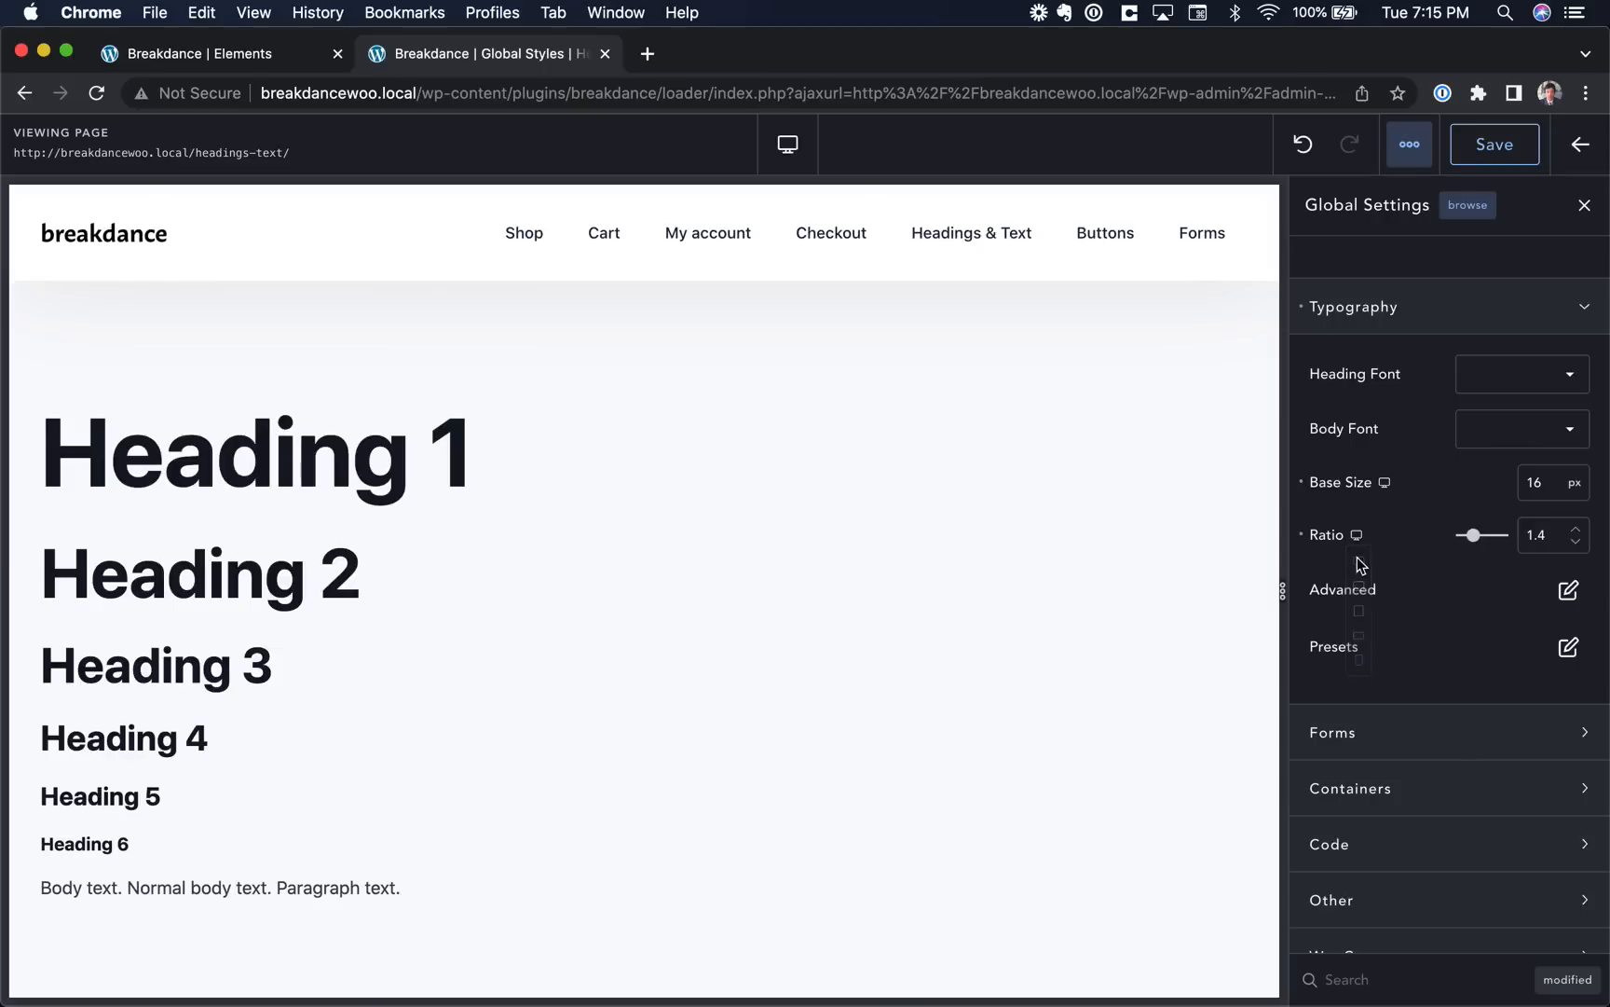
Set the typography ratio to 1.3 for Tablet Landscape and 1.25 for Tablet Portrait.
{"action": "left_click", "coordinate": [1358, 535]}
{"action": "left_click", "coordinate": [1359, 593]}
{"action": "left_click", "coordinate": [1540, 534]}
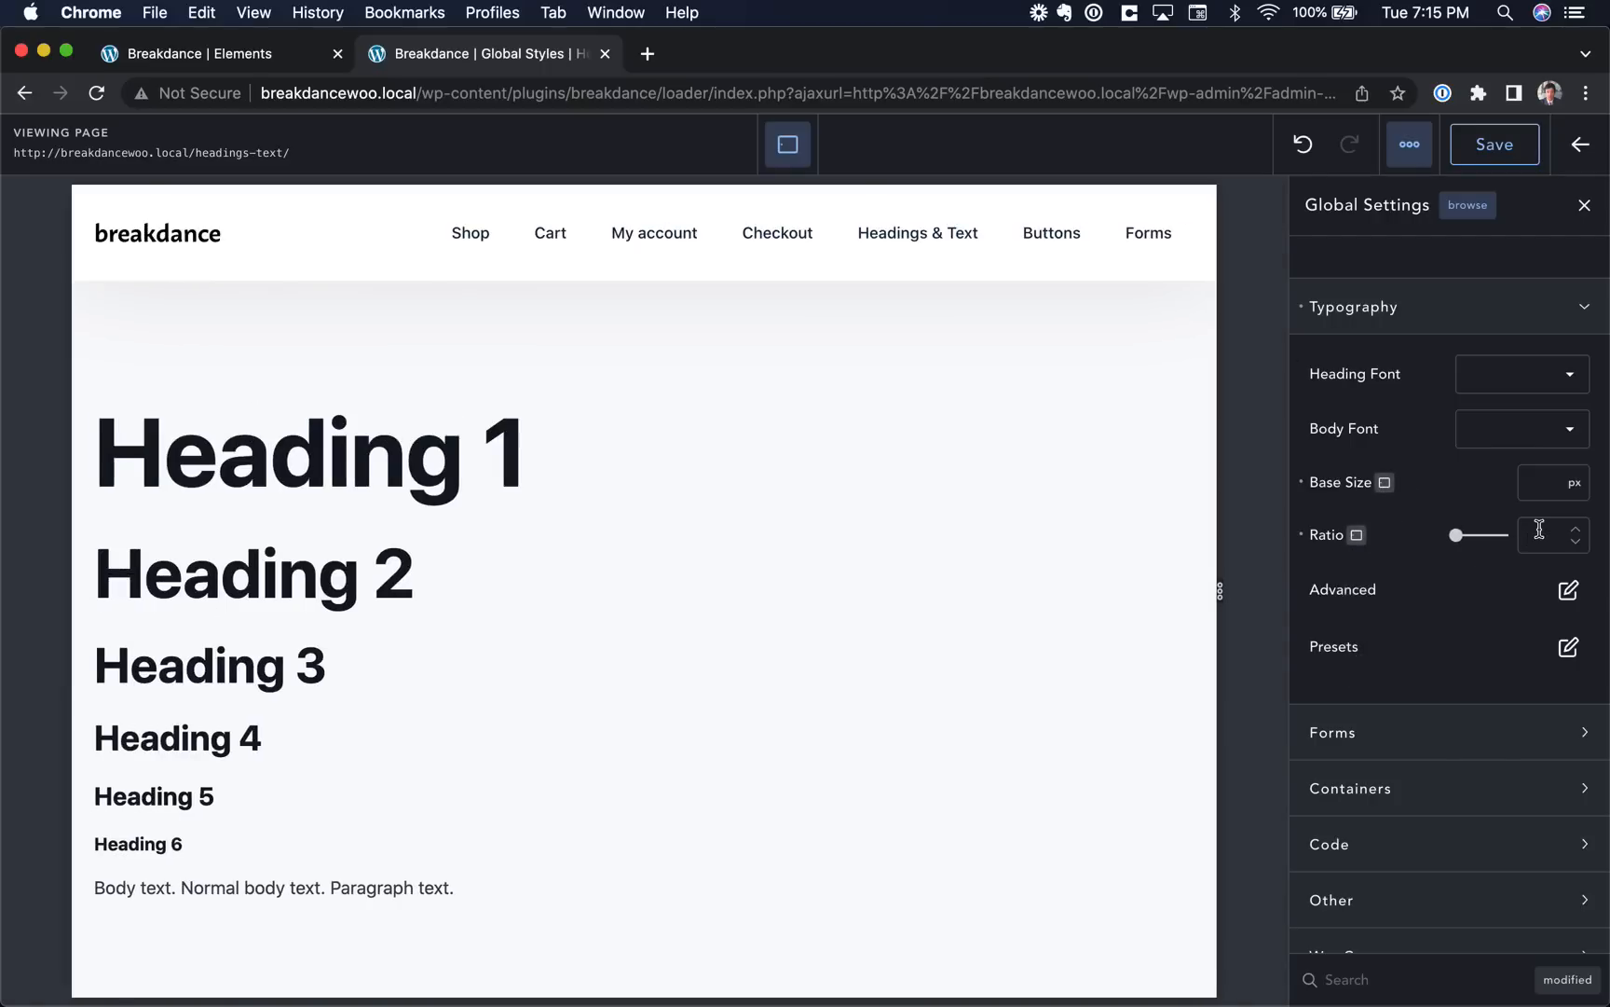
{"action": "type", "text": "1.3"}
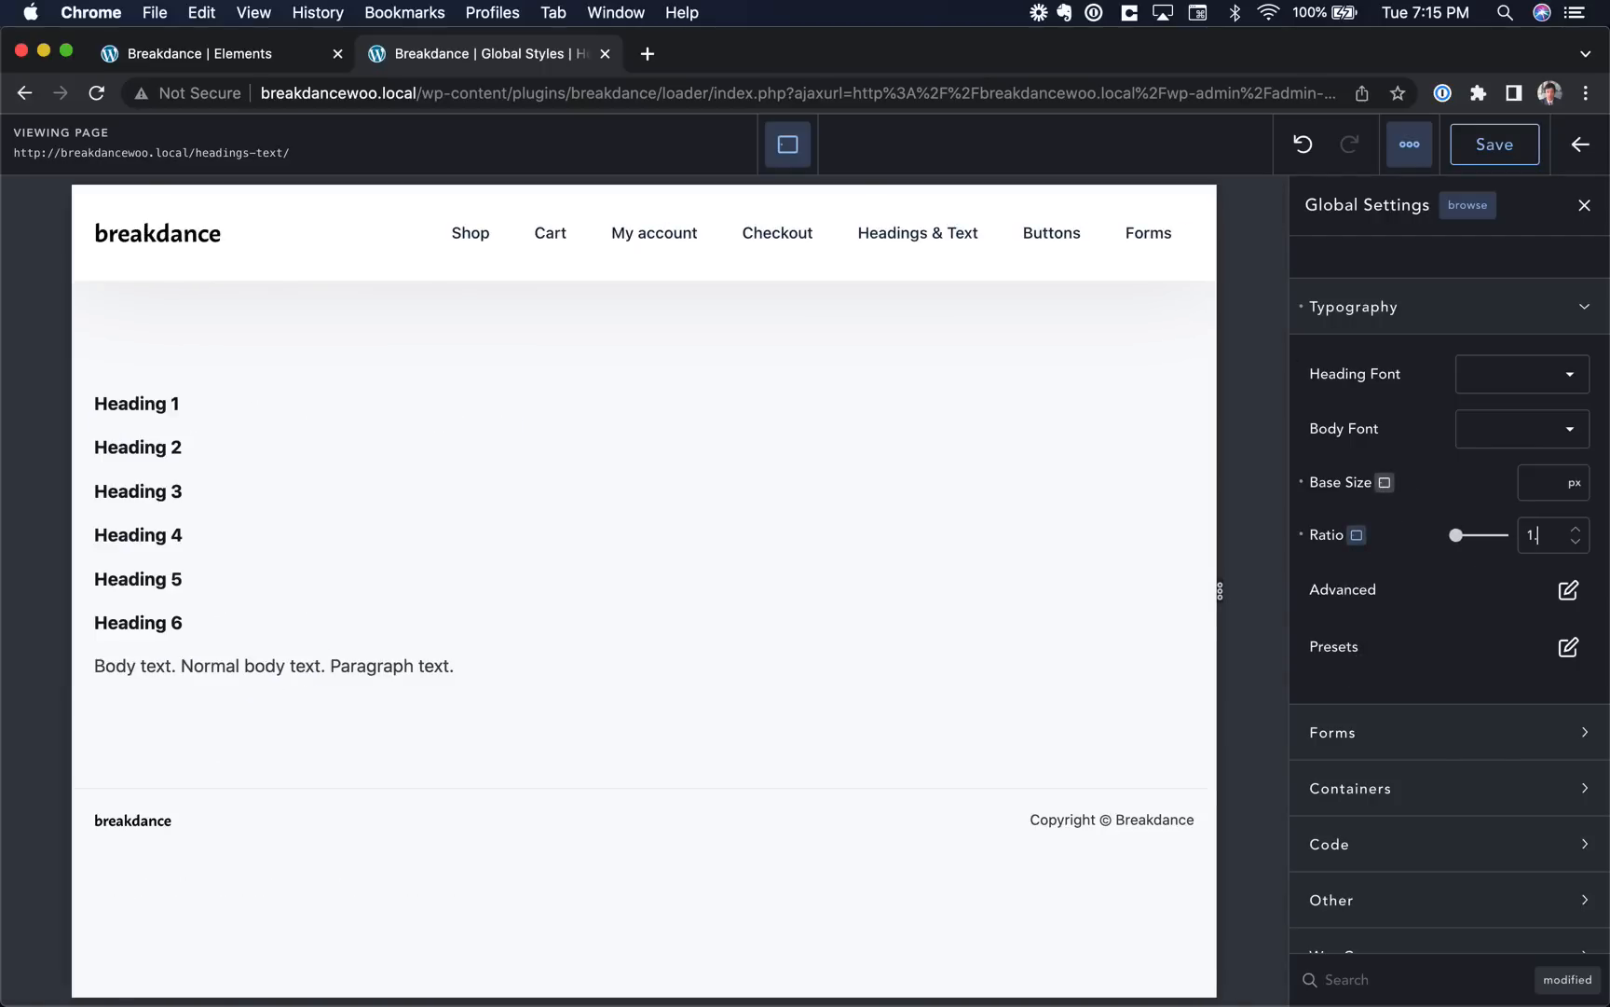
{"action": "left_click", "coordinate": [1357, 535]}
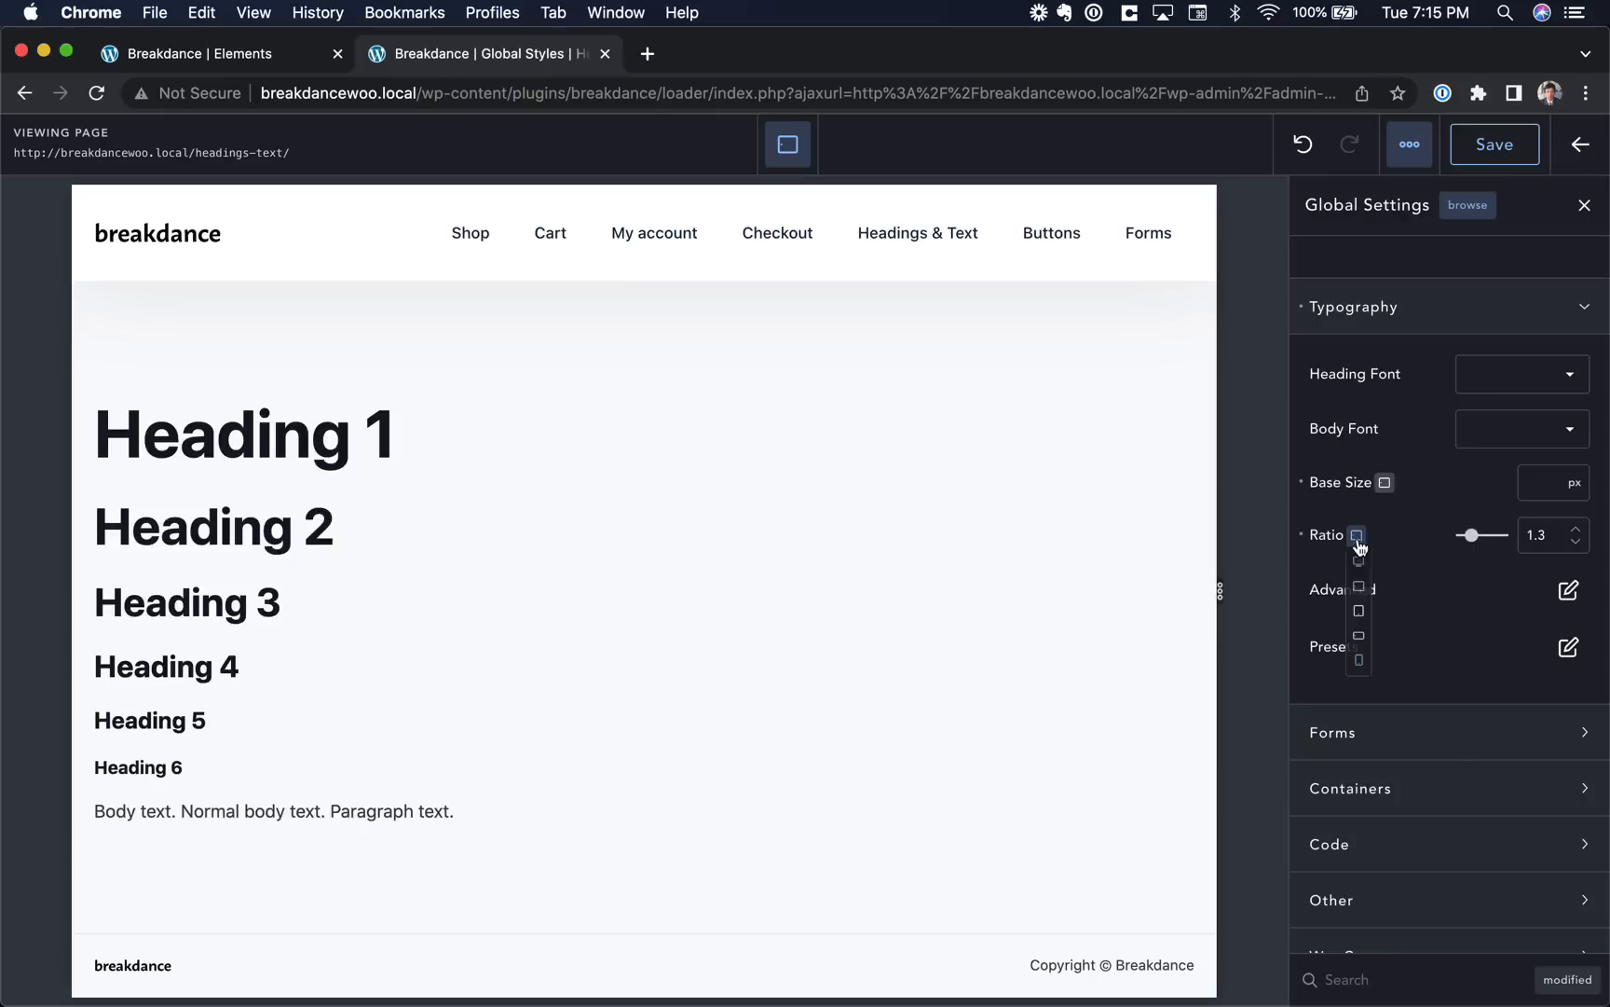
{"action": "left_click", "coordinate": [1359, 594]}
{"action": "left_click", "coordinate": [1540, 534]}
{"action": "type", "text": "1.25"}
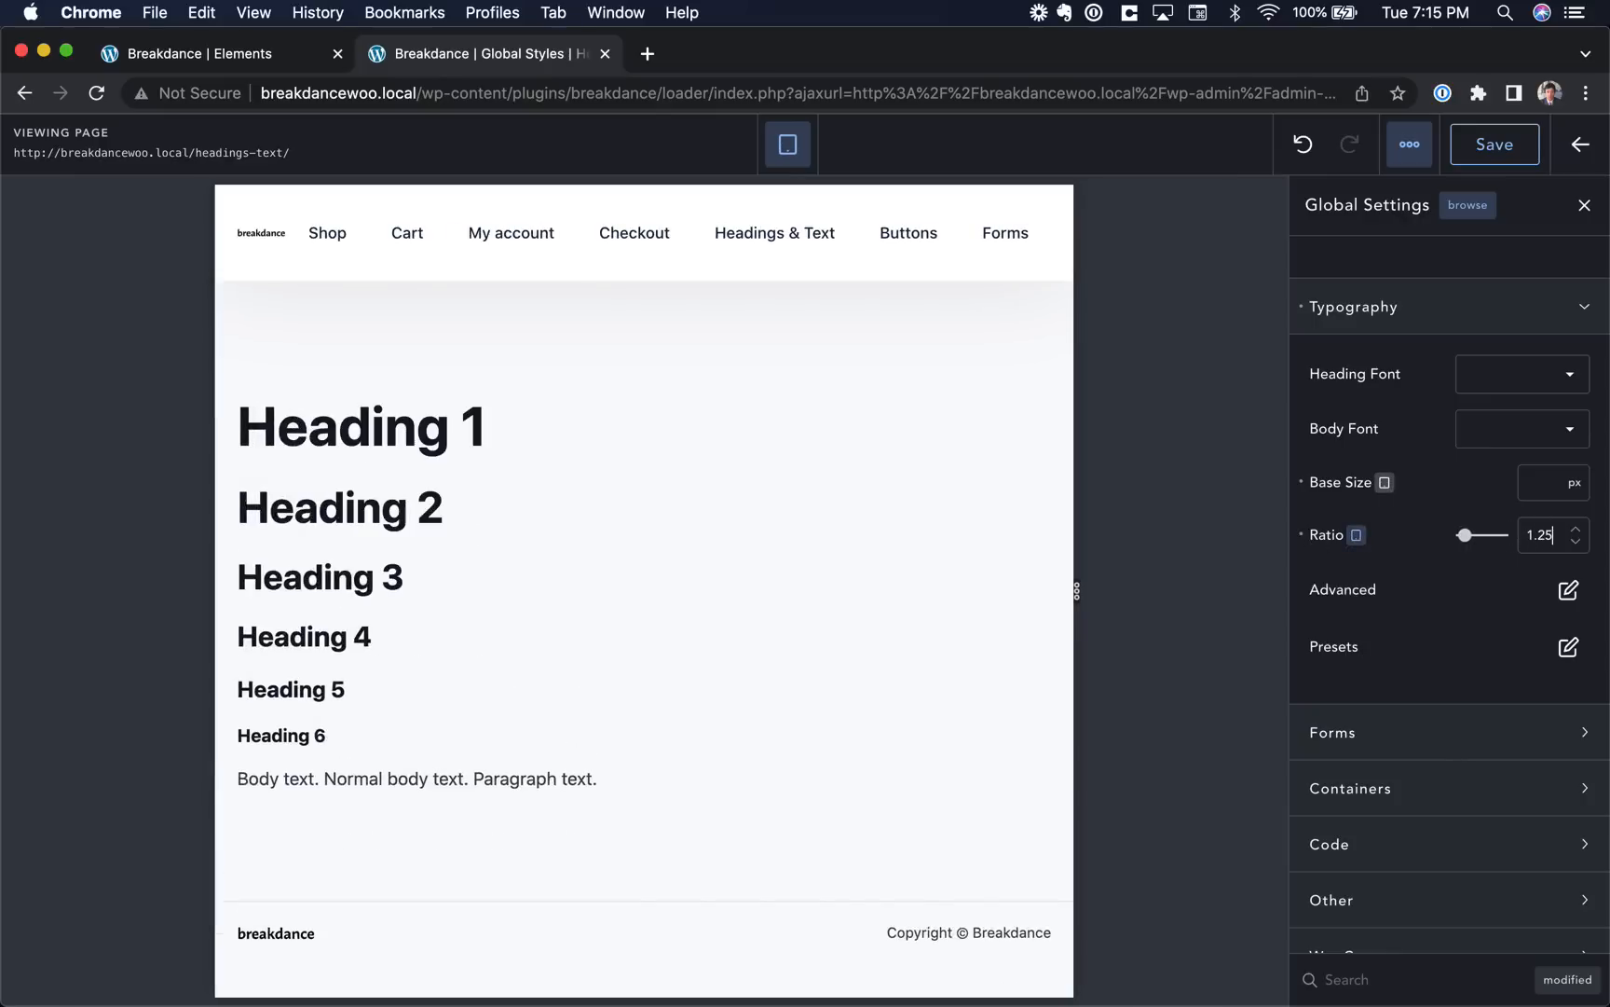
Check the headings again on Desktop and Phone Portrait, and return the preview to Desktop.
{"action": "left_click", "coordinate": [1363, 541]}
{"action": "left_click", "coordinate": [1359, 560]}
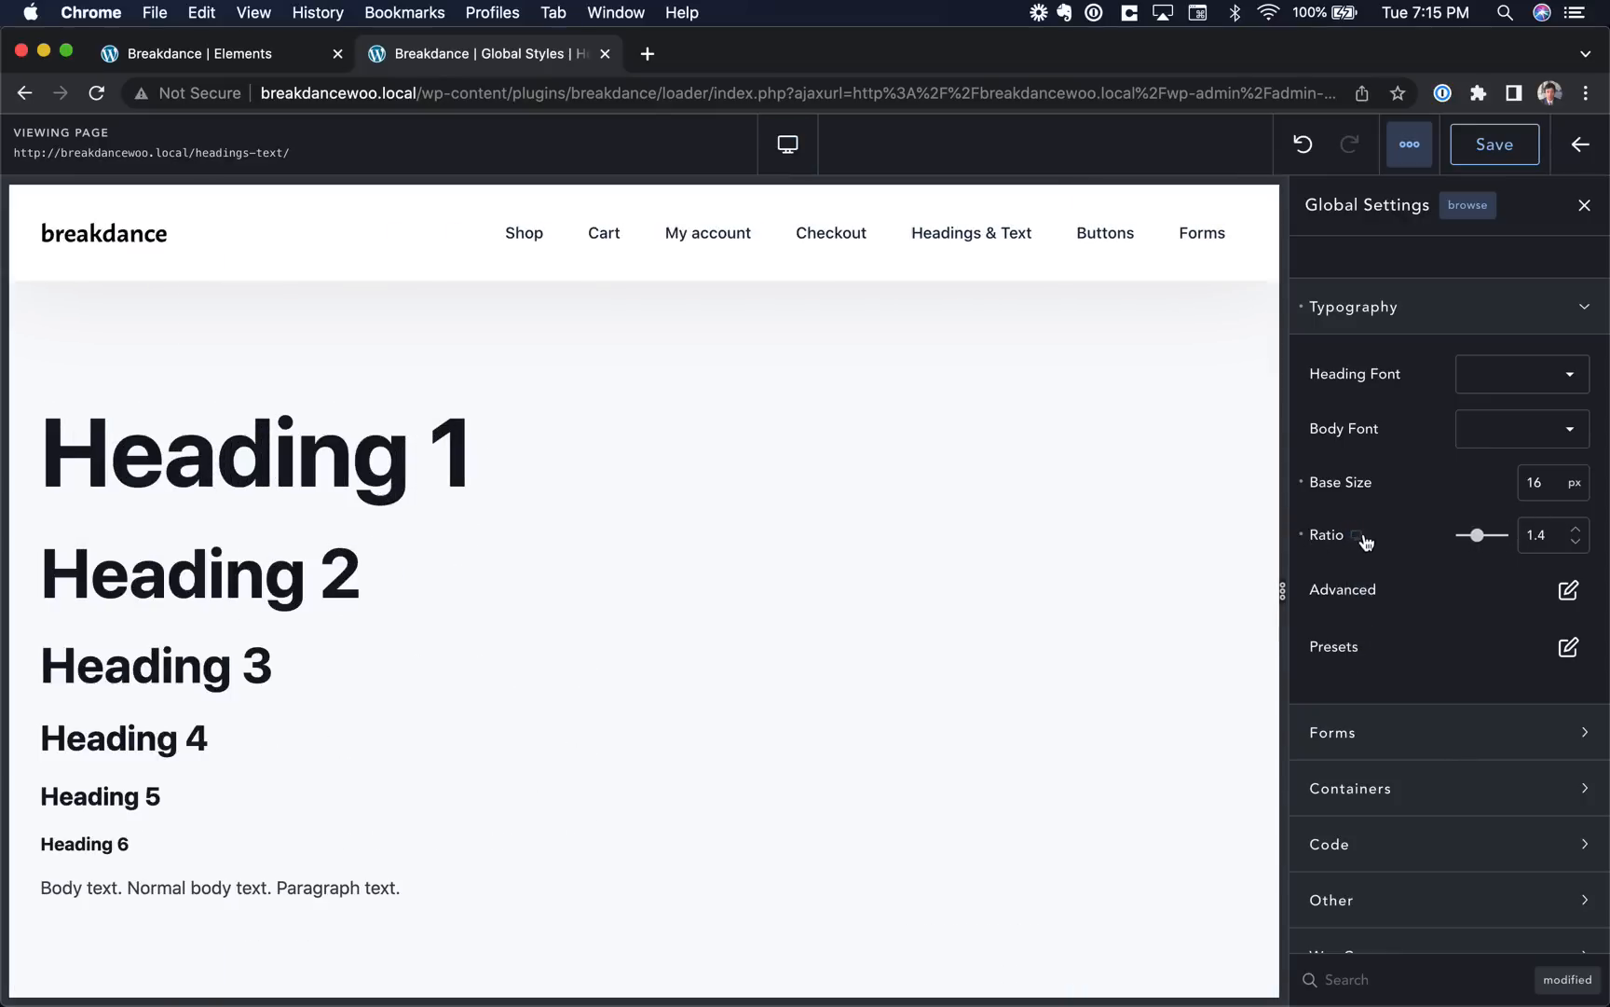
{"action": "left_click", "coordinate": [1359, 537]}
{"action": "left_click", "coordinate": [1360, 661]}
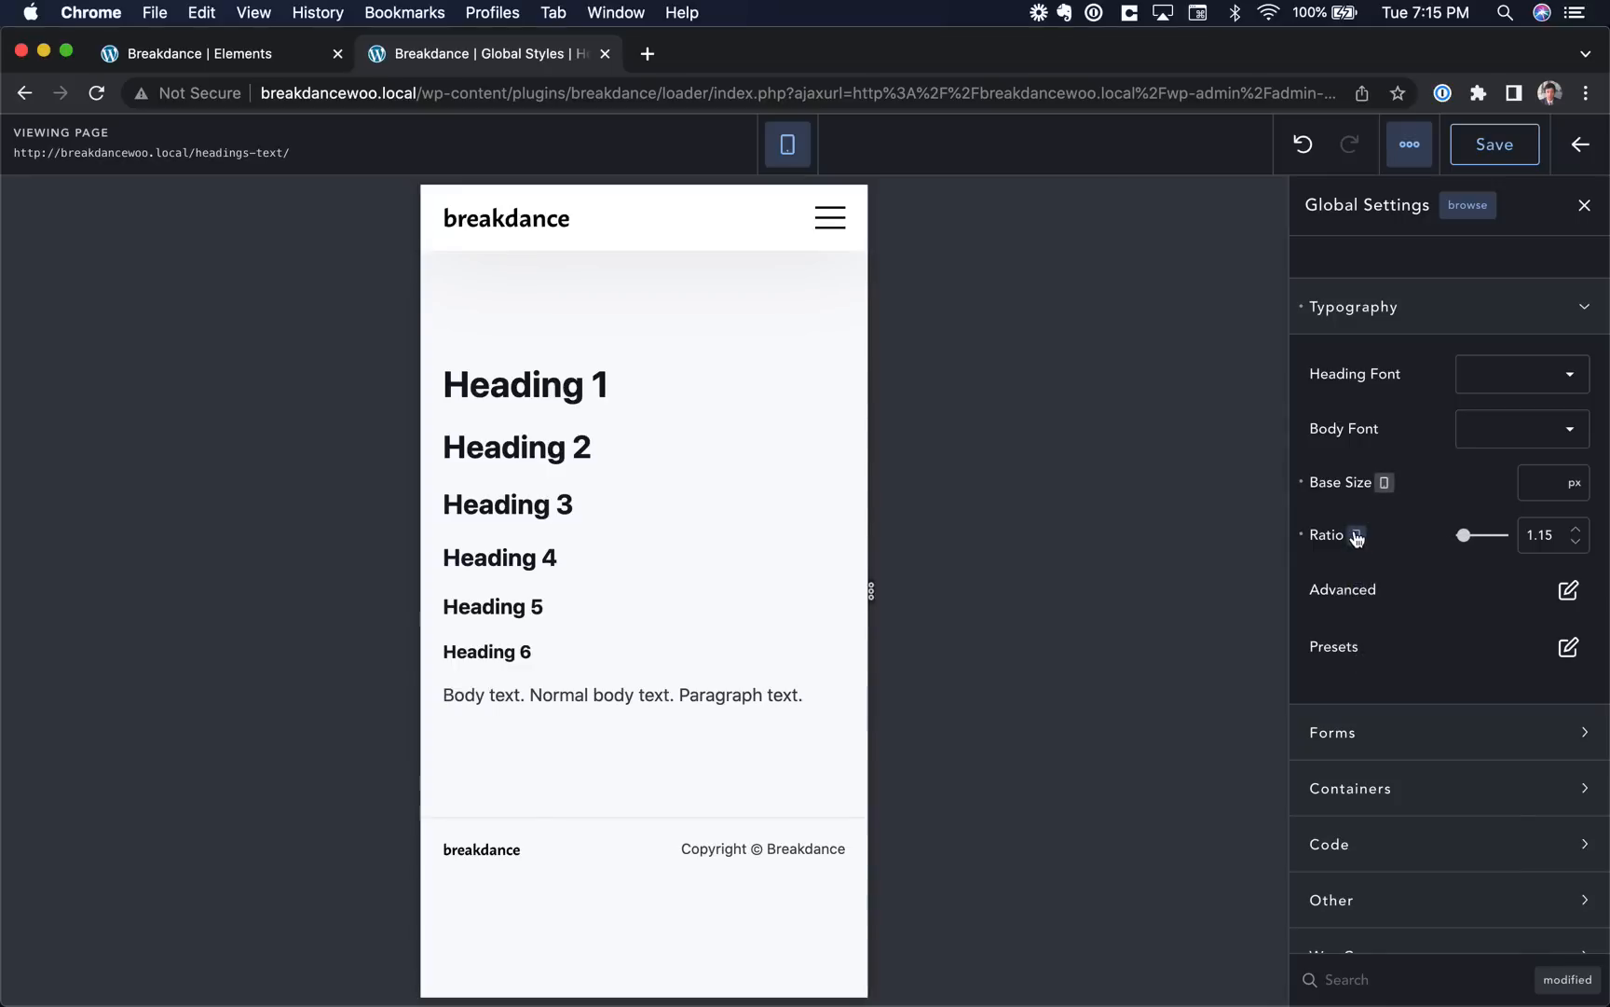
{"action": "left_click", "coordinate": [1357, 537]}
{"action": "left_click", "coordinate": [1359, 560]}
Open the Beanie product from the Shop page and add it to the cart.
{"action": "left_click", "coordinate": [535, 245]}
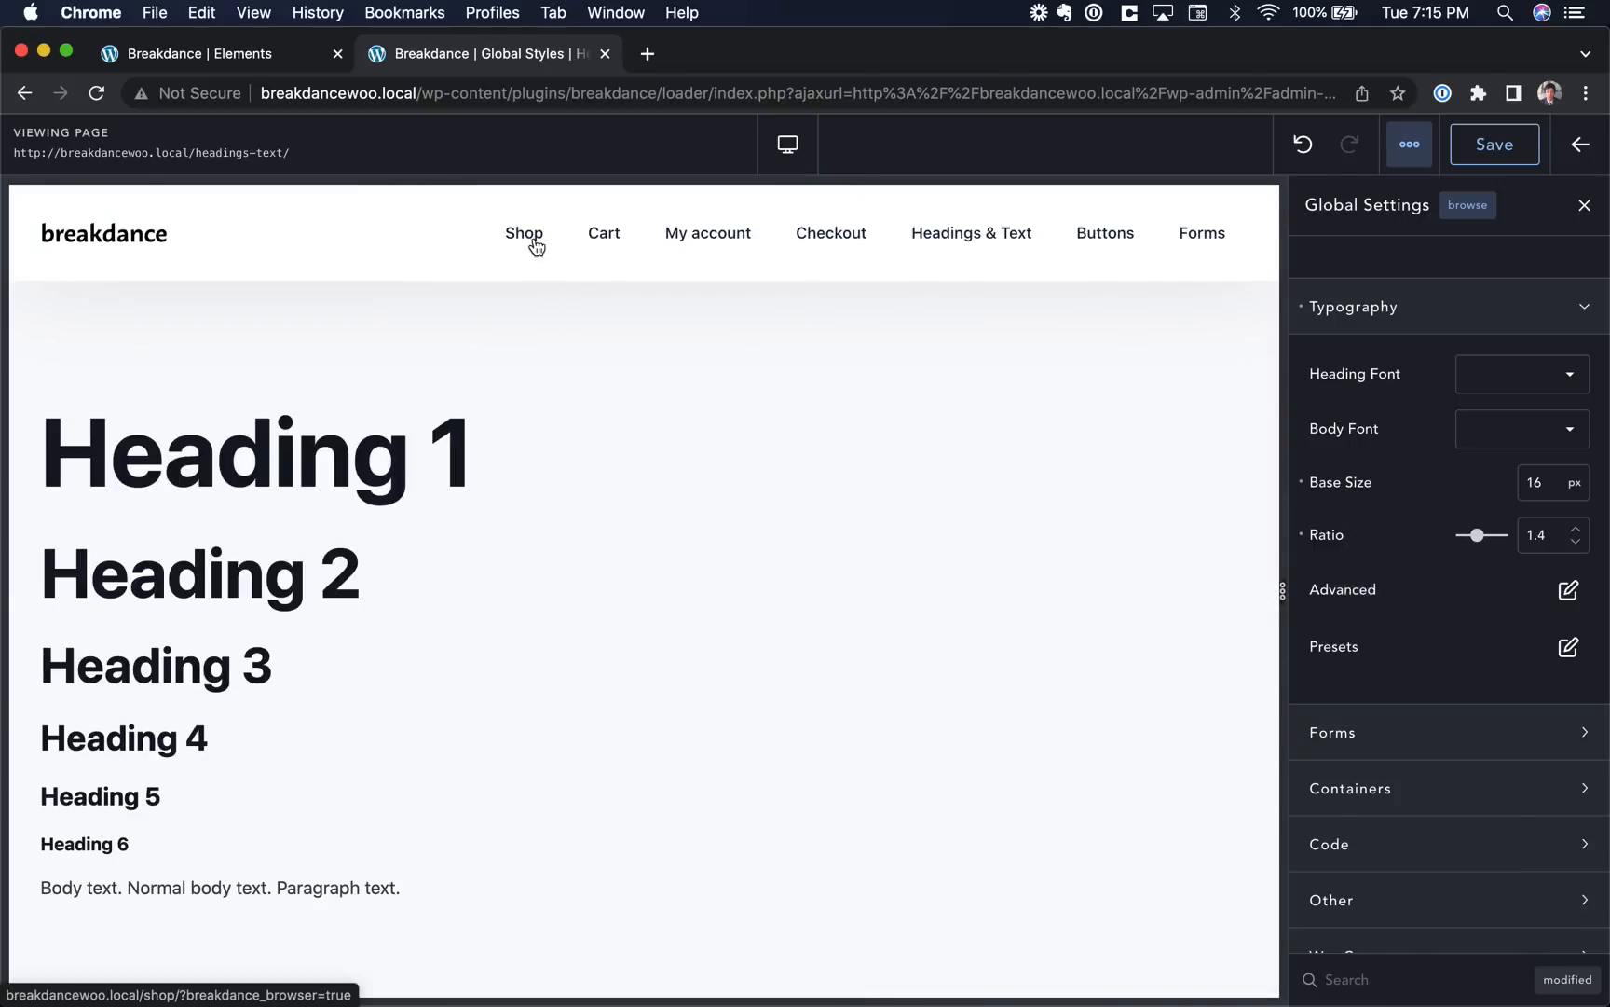
{"action": "left_click", "coordinate": [535, 611]}
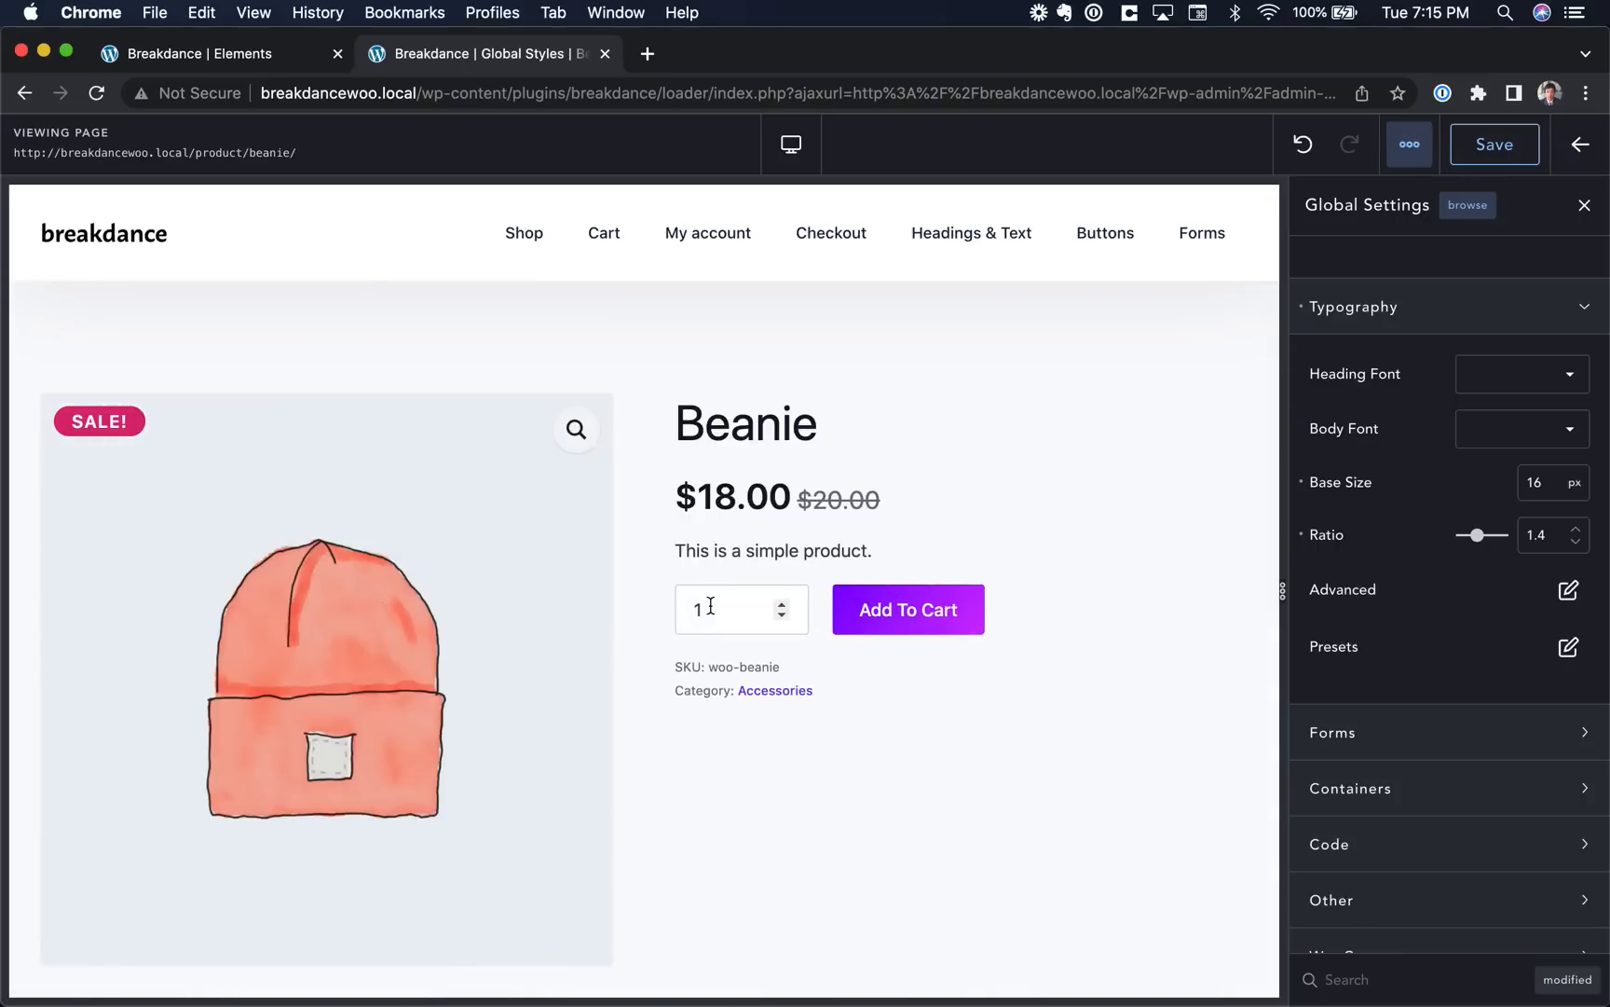
{"action": "left_click", "coordinate": [906, 619]}
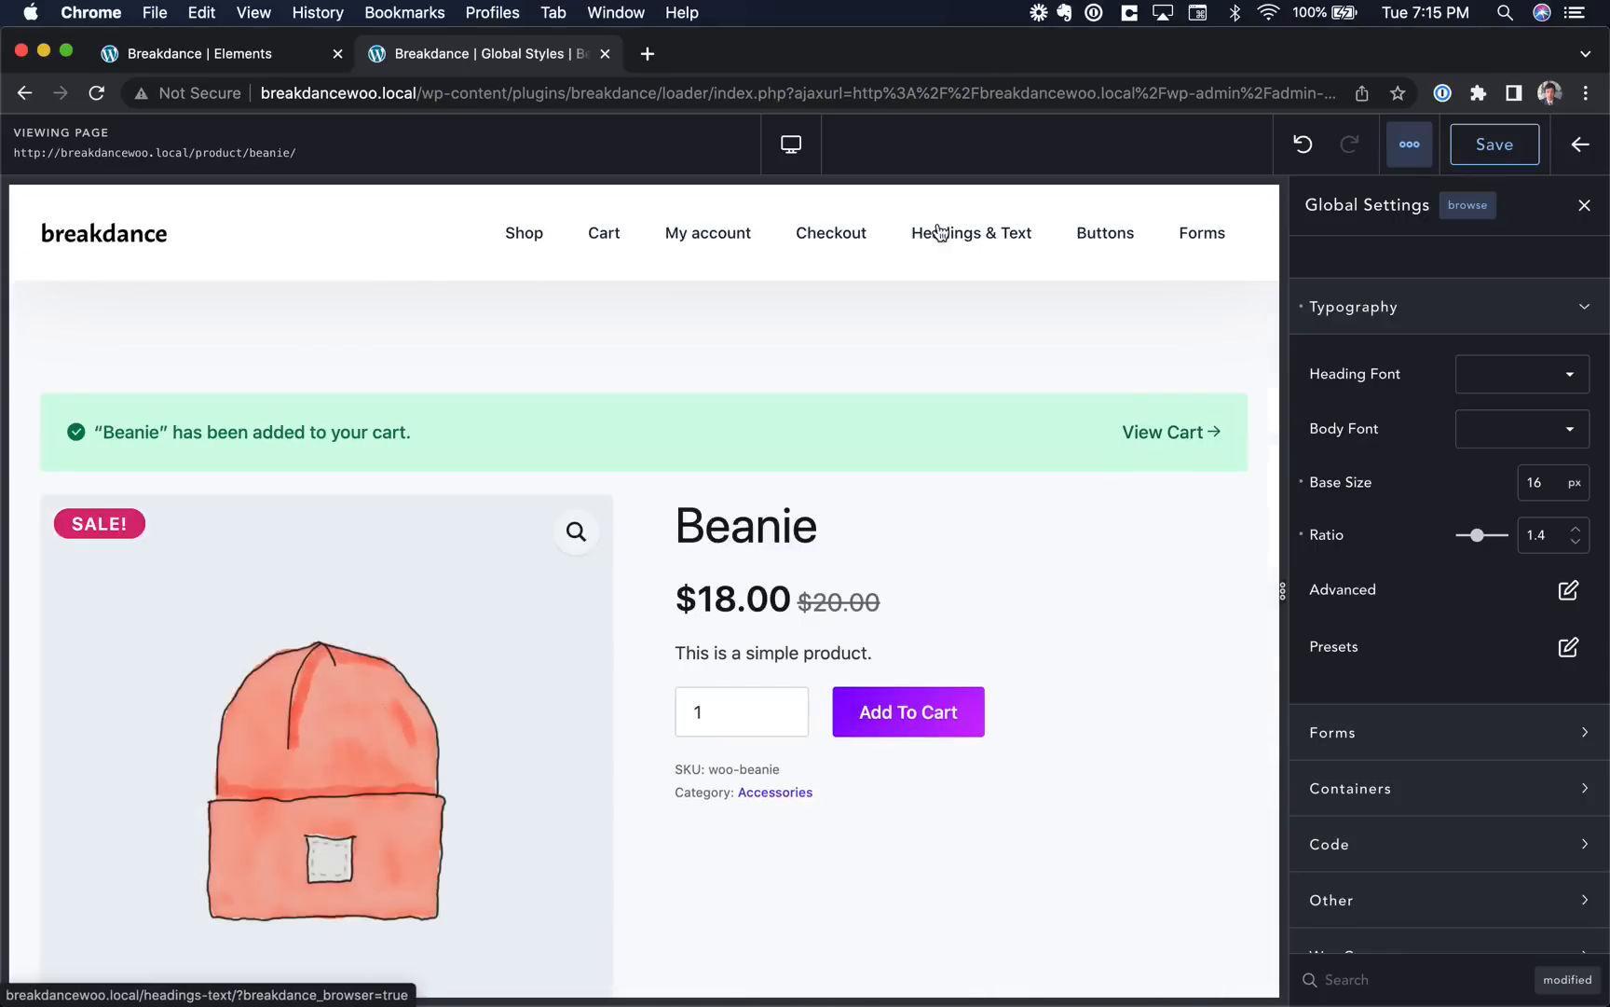
View the Headings & Text and Checkout pages, and examine the per-level heading options in the advanced typography settings.
{"action": "left_click", "coordinate": [941, 241]}
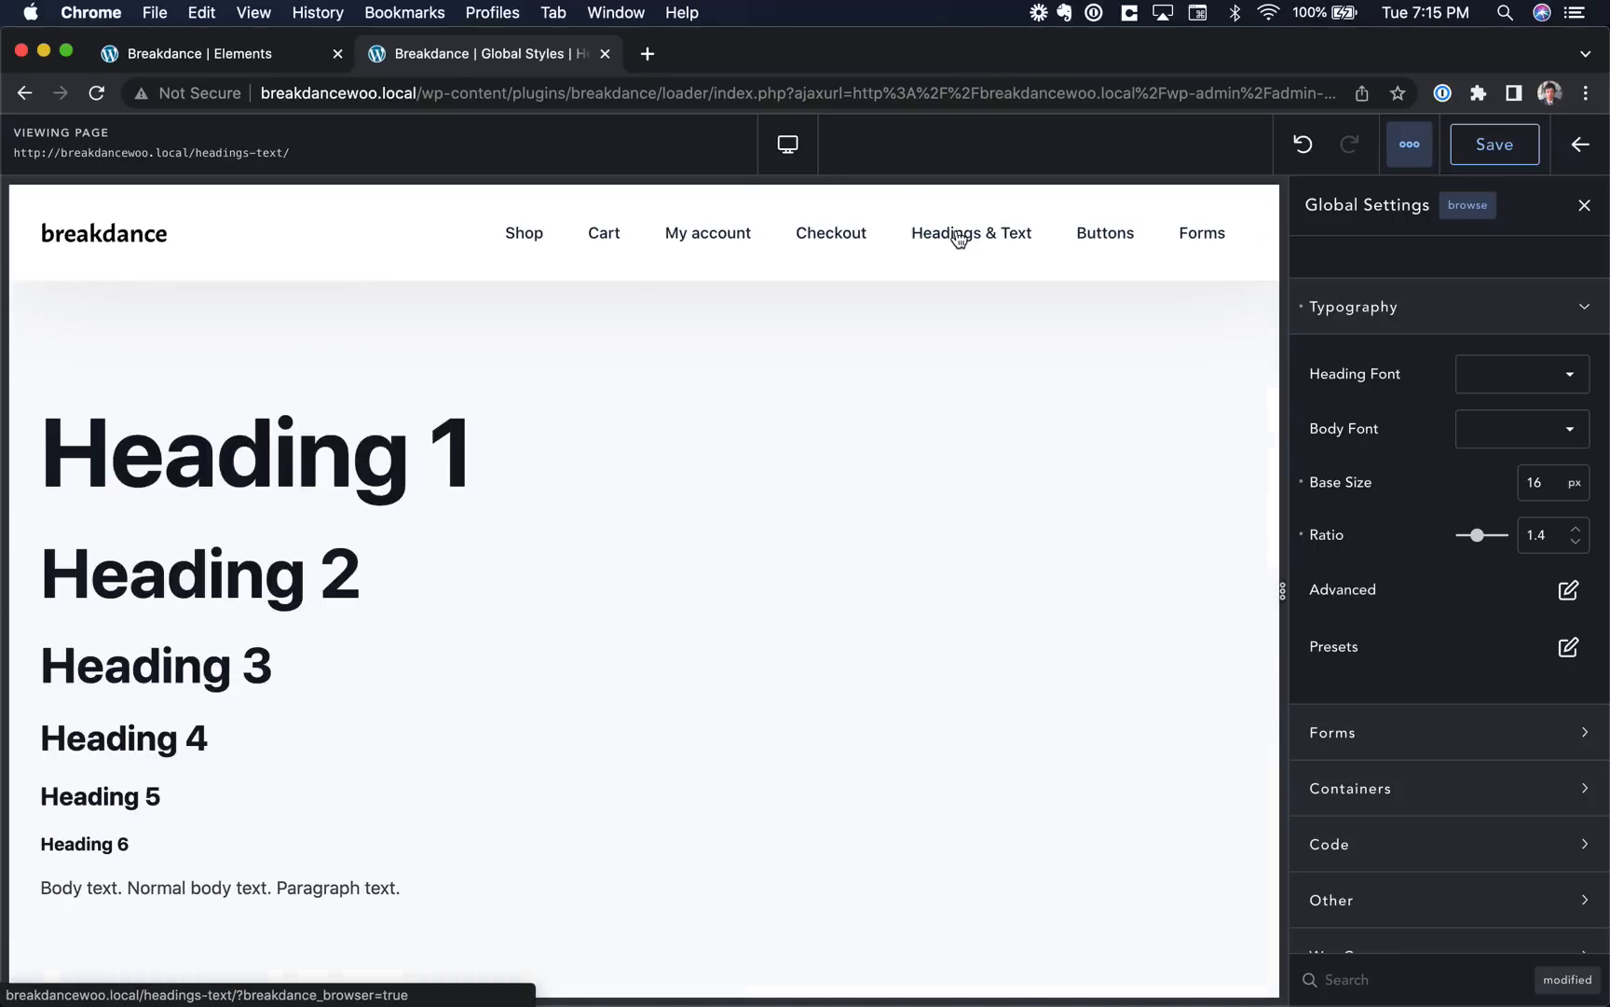
{"action": "left_click", "coordinate": [835, 240]}
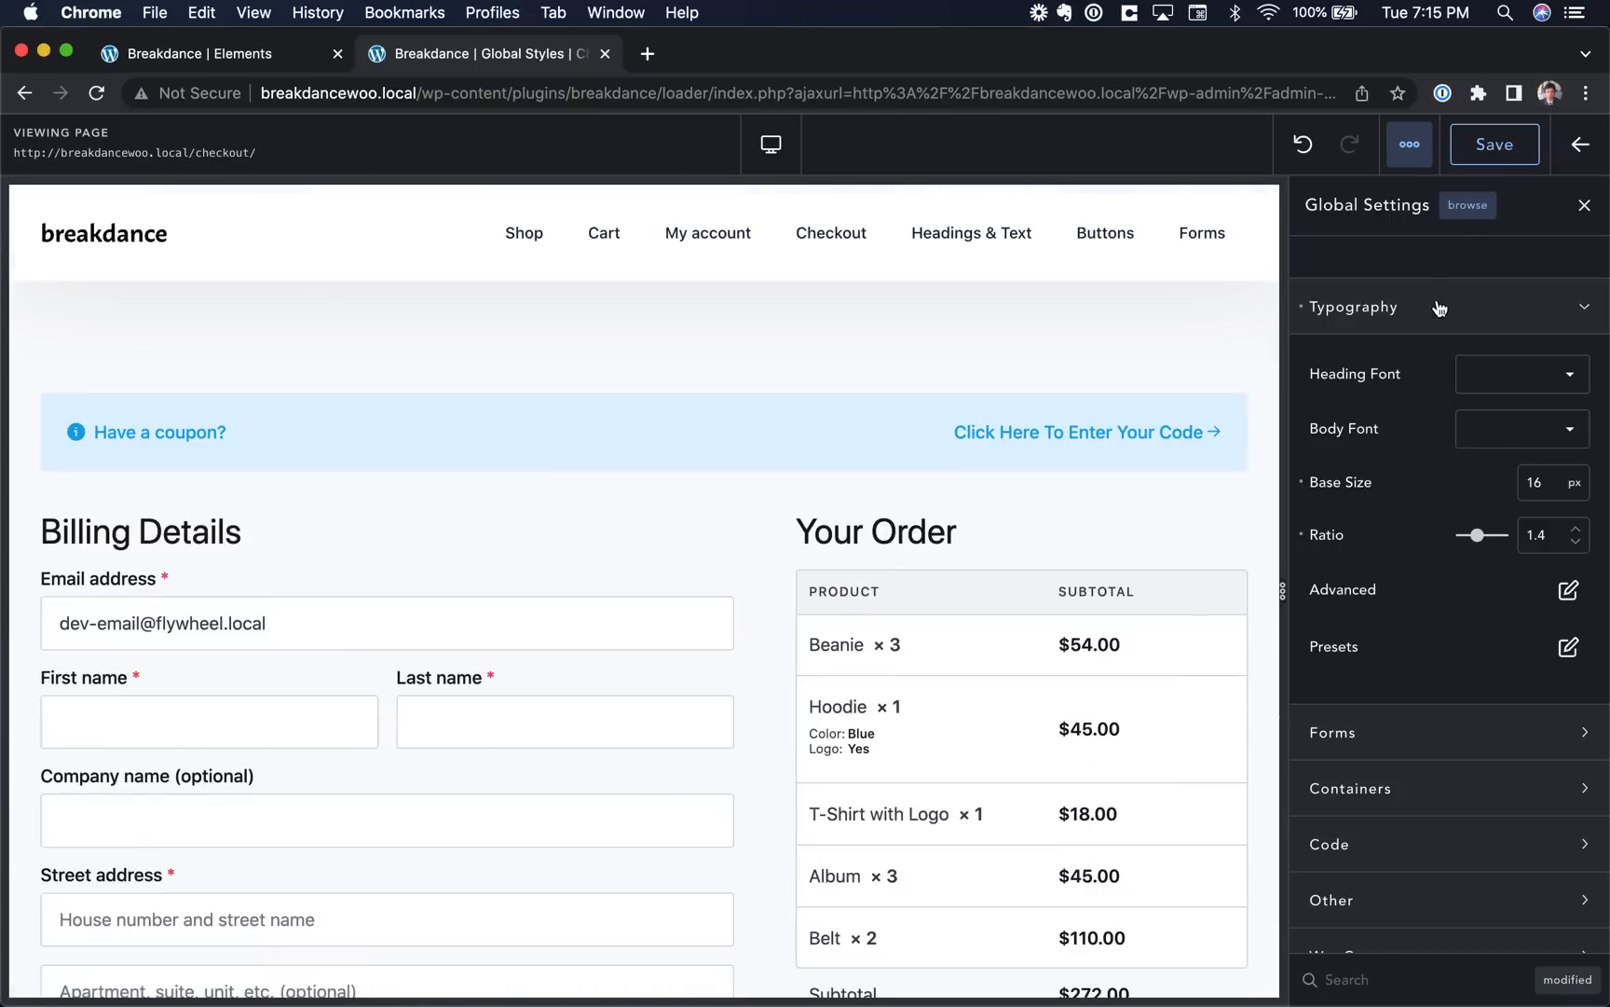
{"action": "left_click", "coordinate": [1569, 589]}
{"action": "left_click", "coordinate": [1553, 752]}
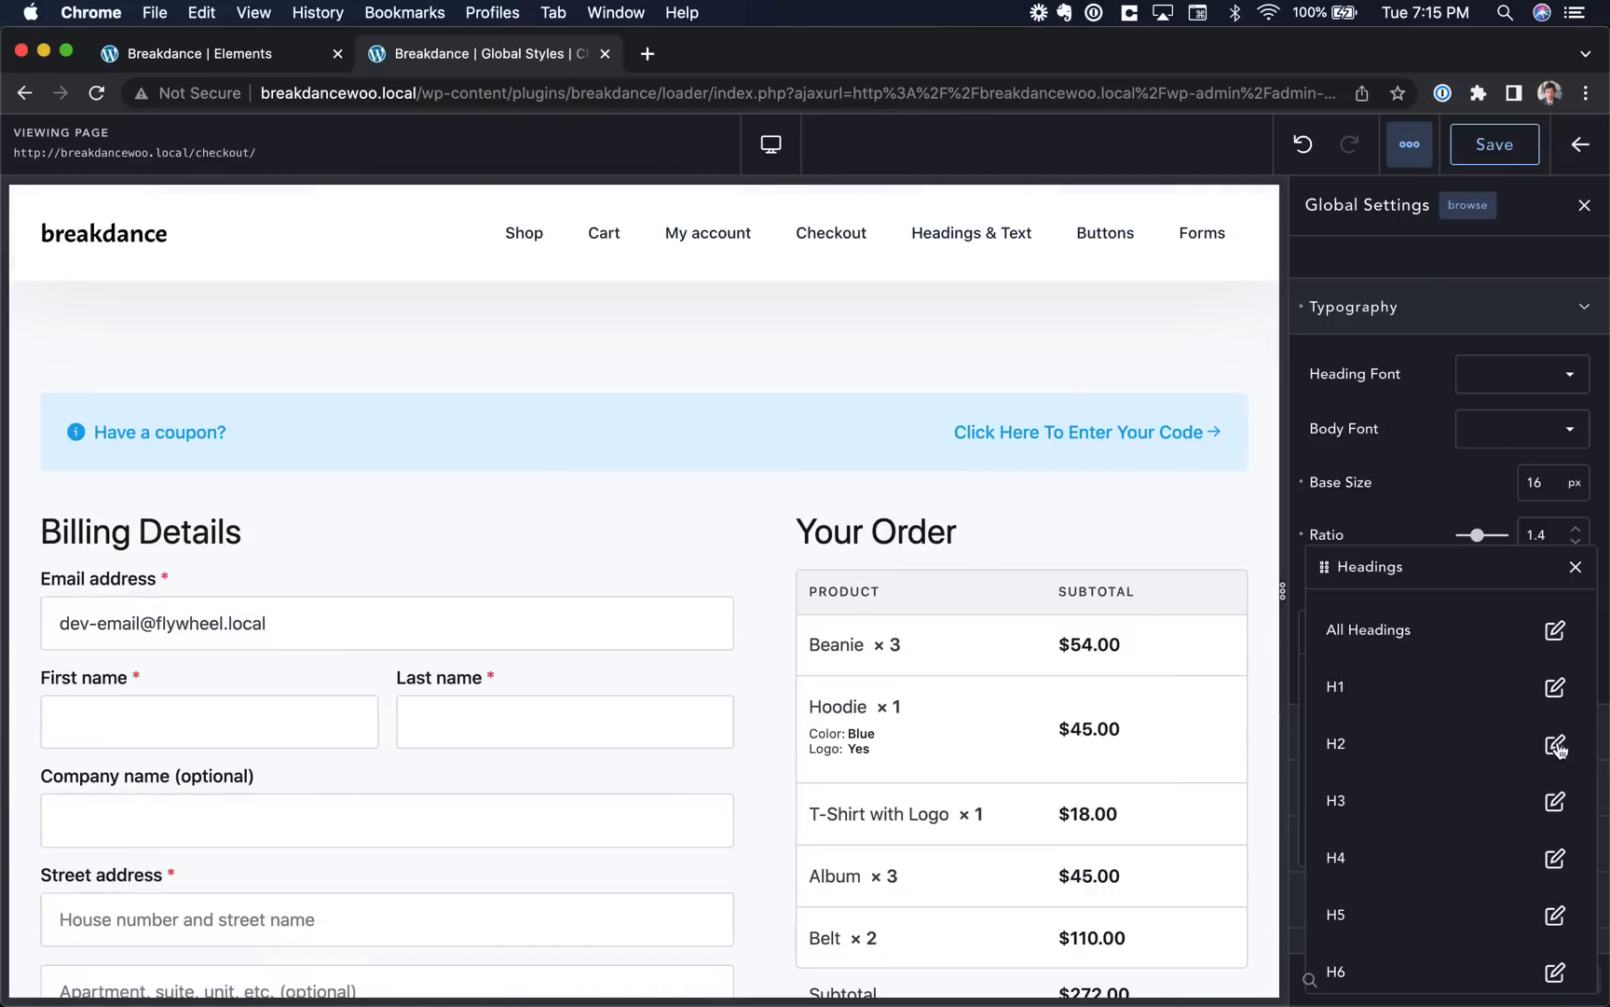
{"action": "left_click", "coordinate": [1570, 565]}
{"action": "left_click", "coordinate": [1569, 628]}
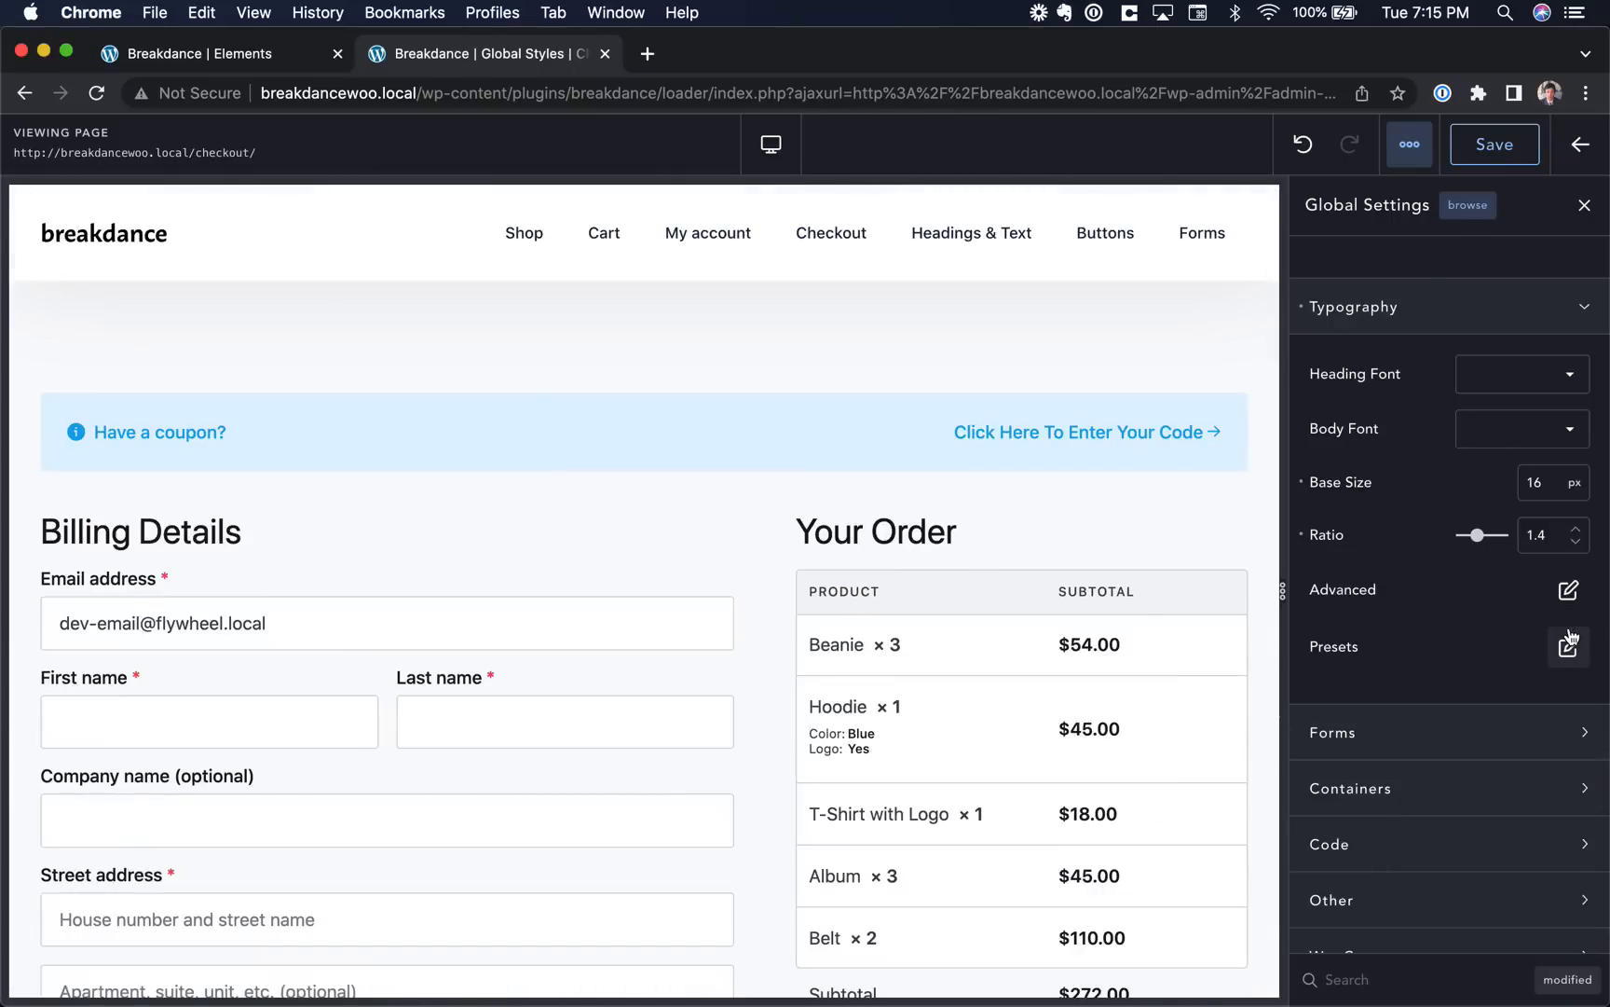
Open the global Forms settings and view the contact, login and sign-up forms on the Forms page.
{"action": "left_click", "coordinate": [1476, 317]}
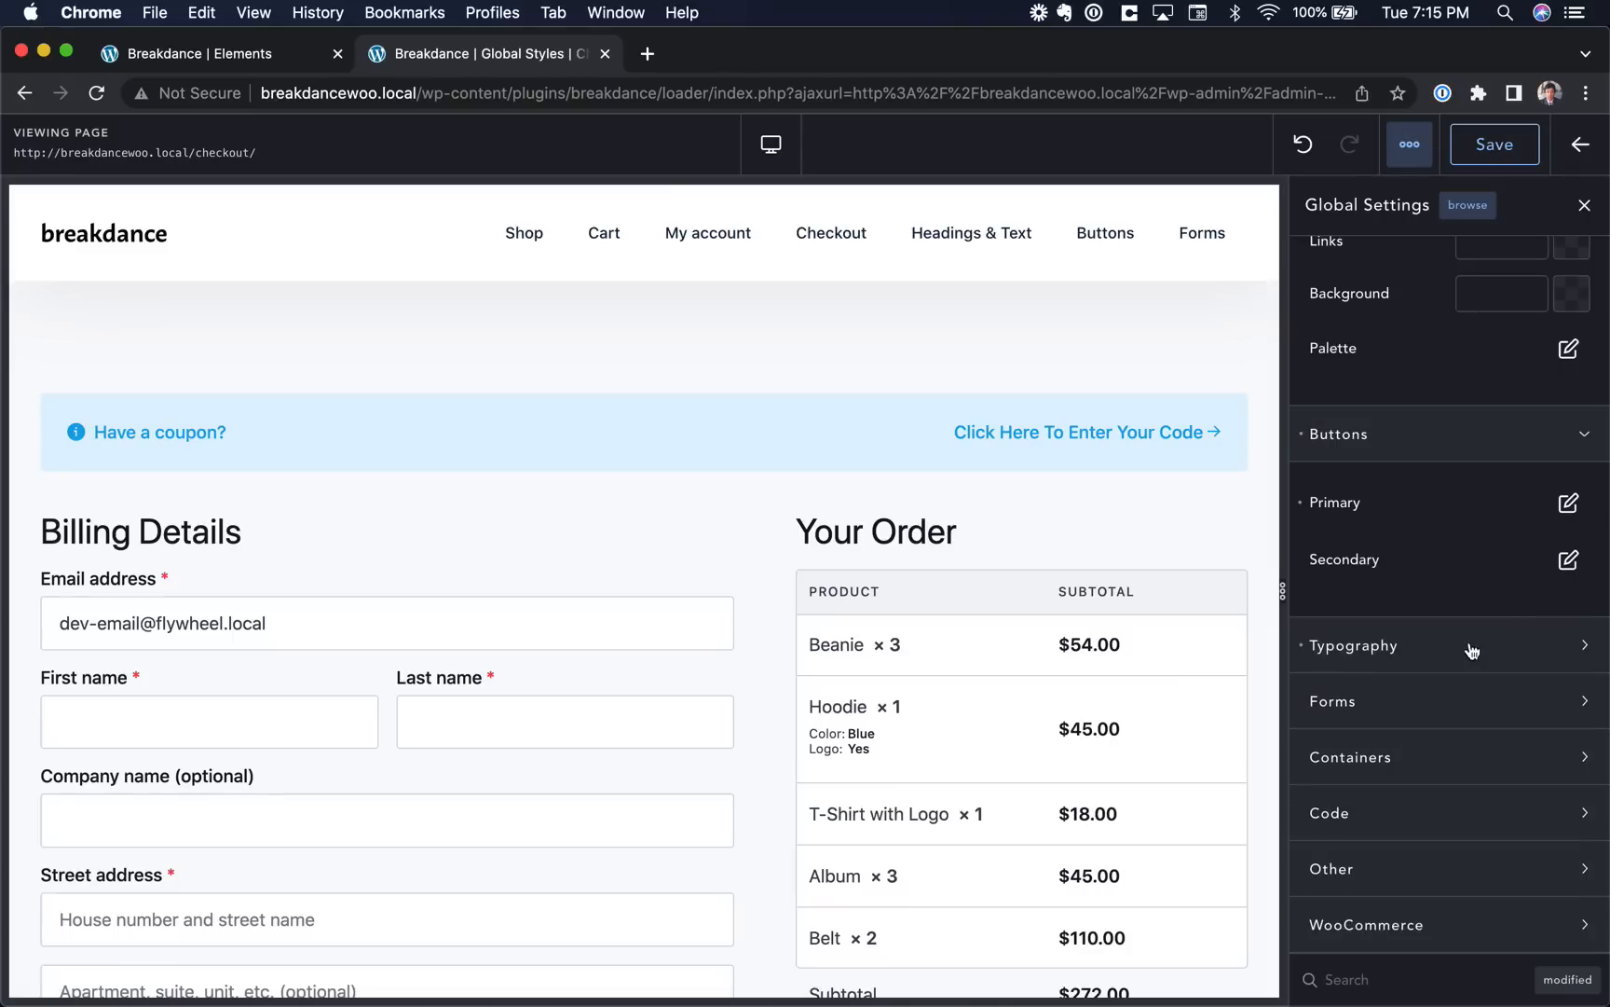
{"action": "left_click", "coordinate": [1460, 707]}
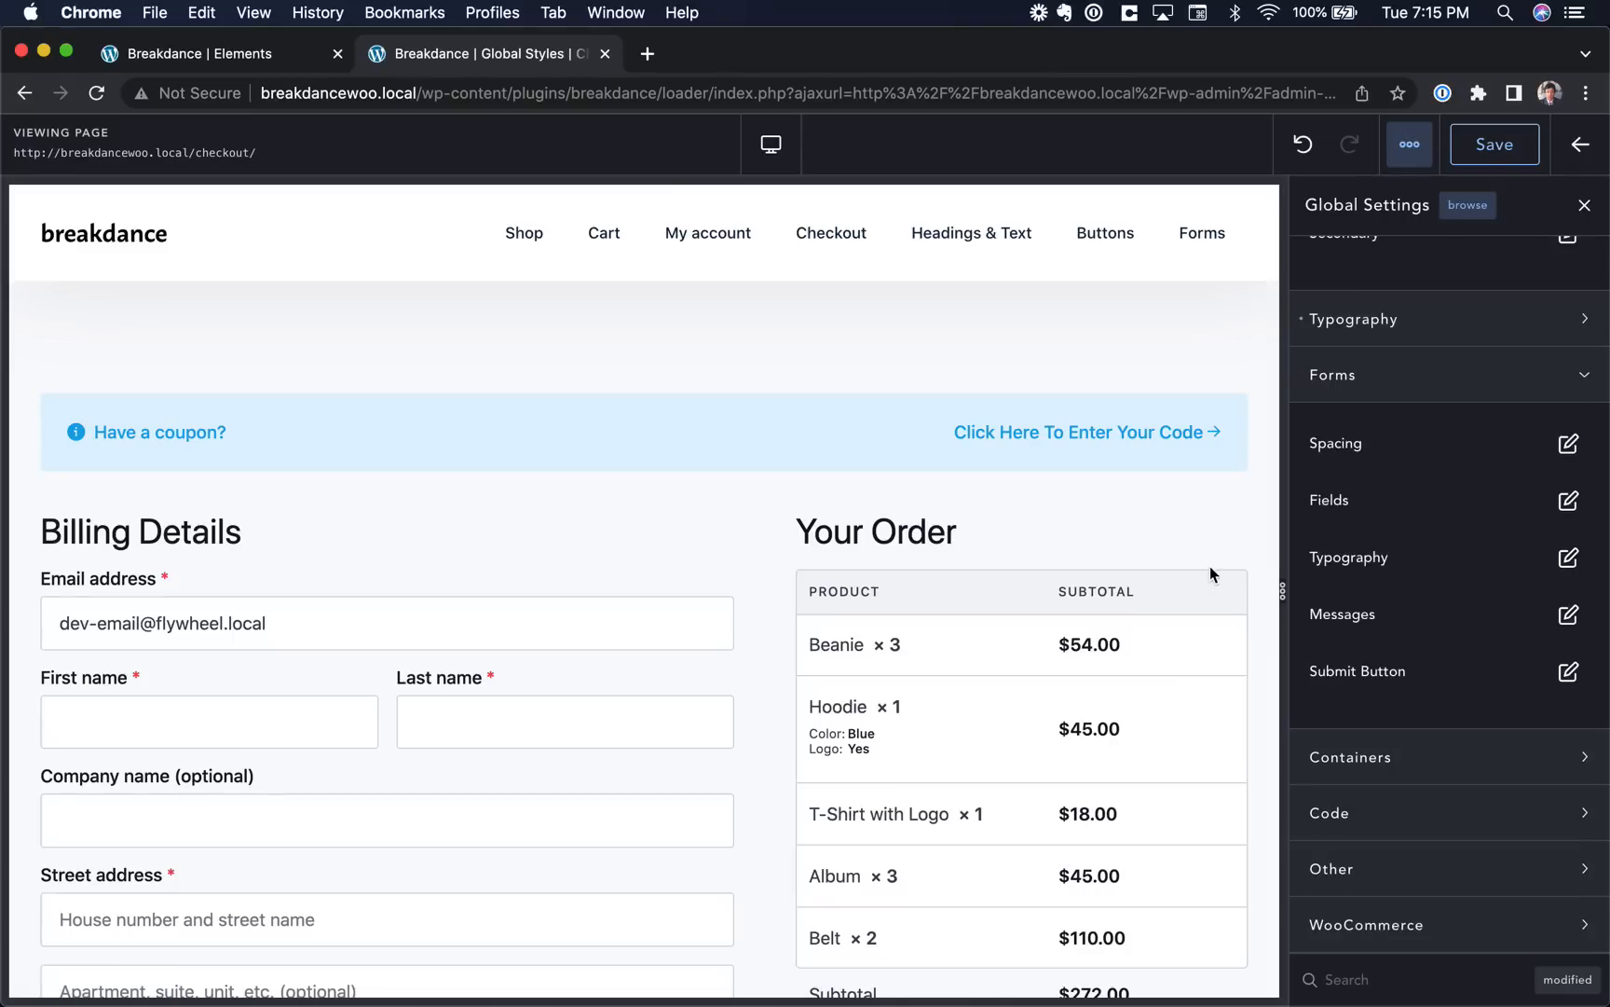
{"action": "left_click", "coordinate": [1201, 236]}
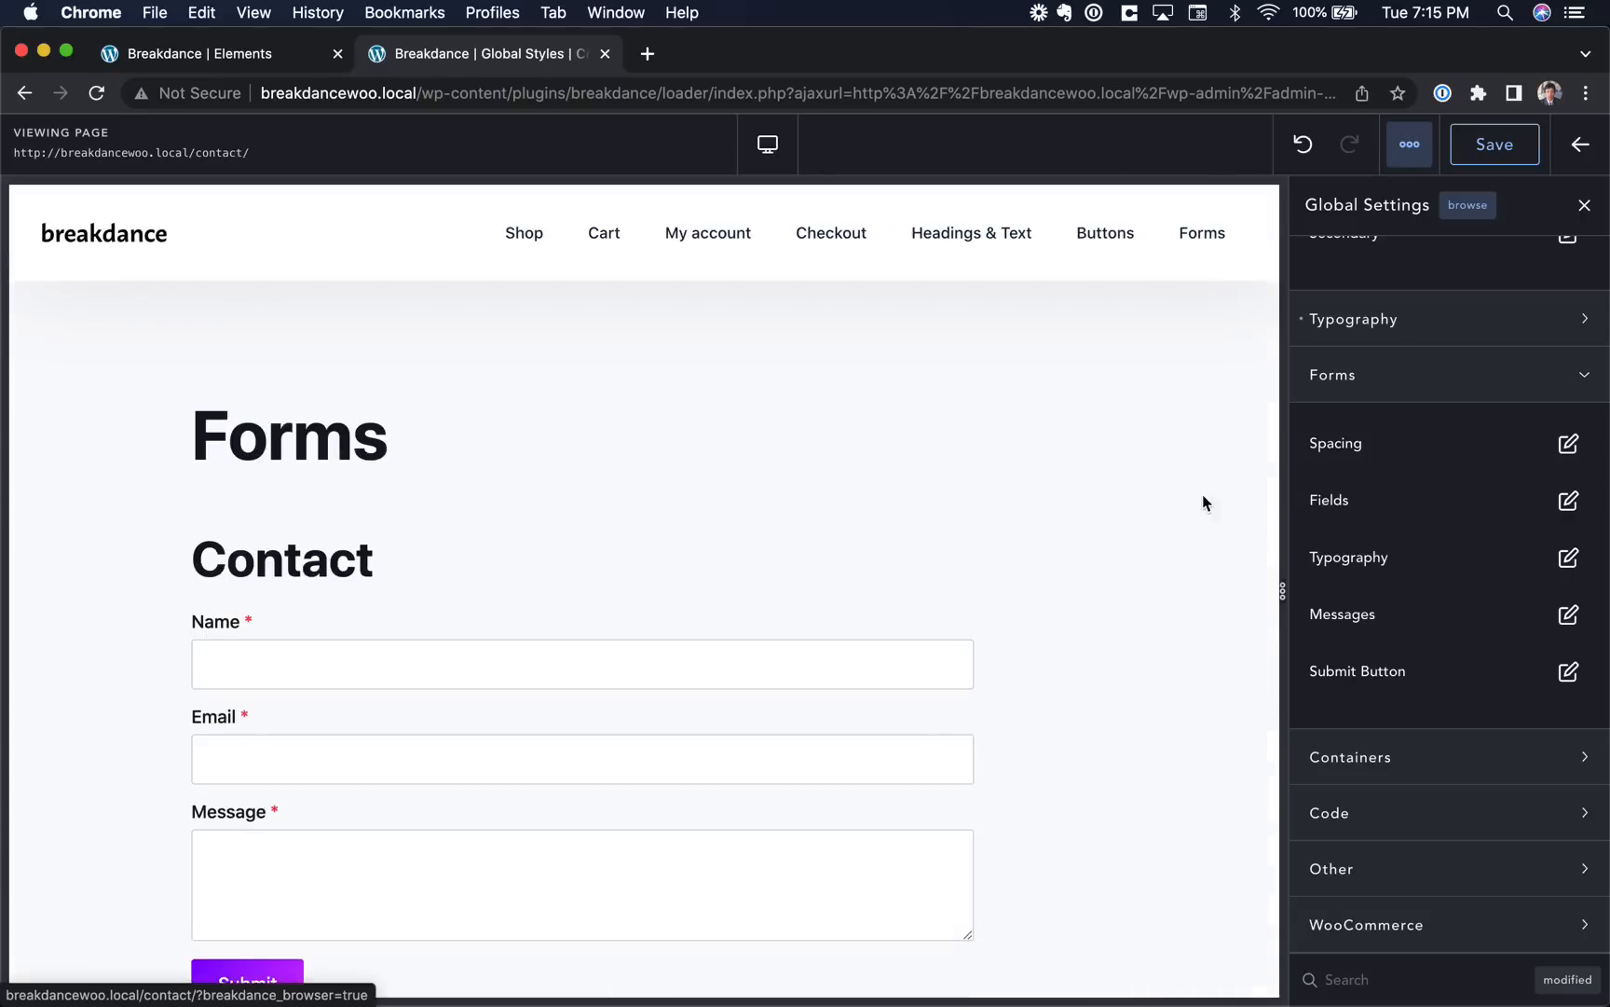
{"action": "scroll", "coordinate": [1146, 511], "scroll_direction": "down", "scroll_amount": 3}
{"action": "scroll", "coordinate": [809, 668], "scroll_direction": "down", "scroll_amount": 5}
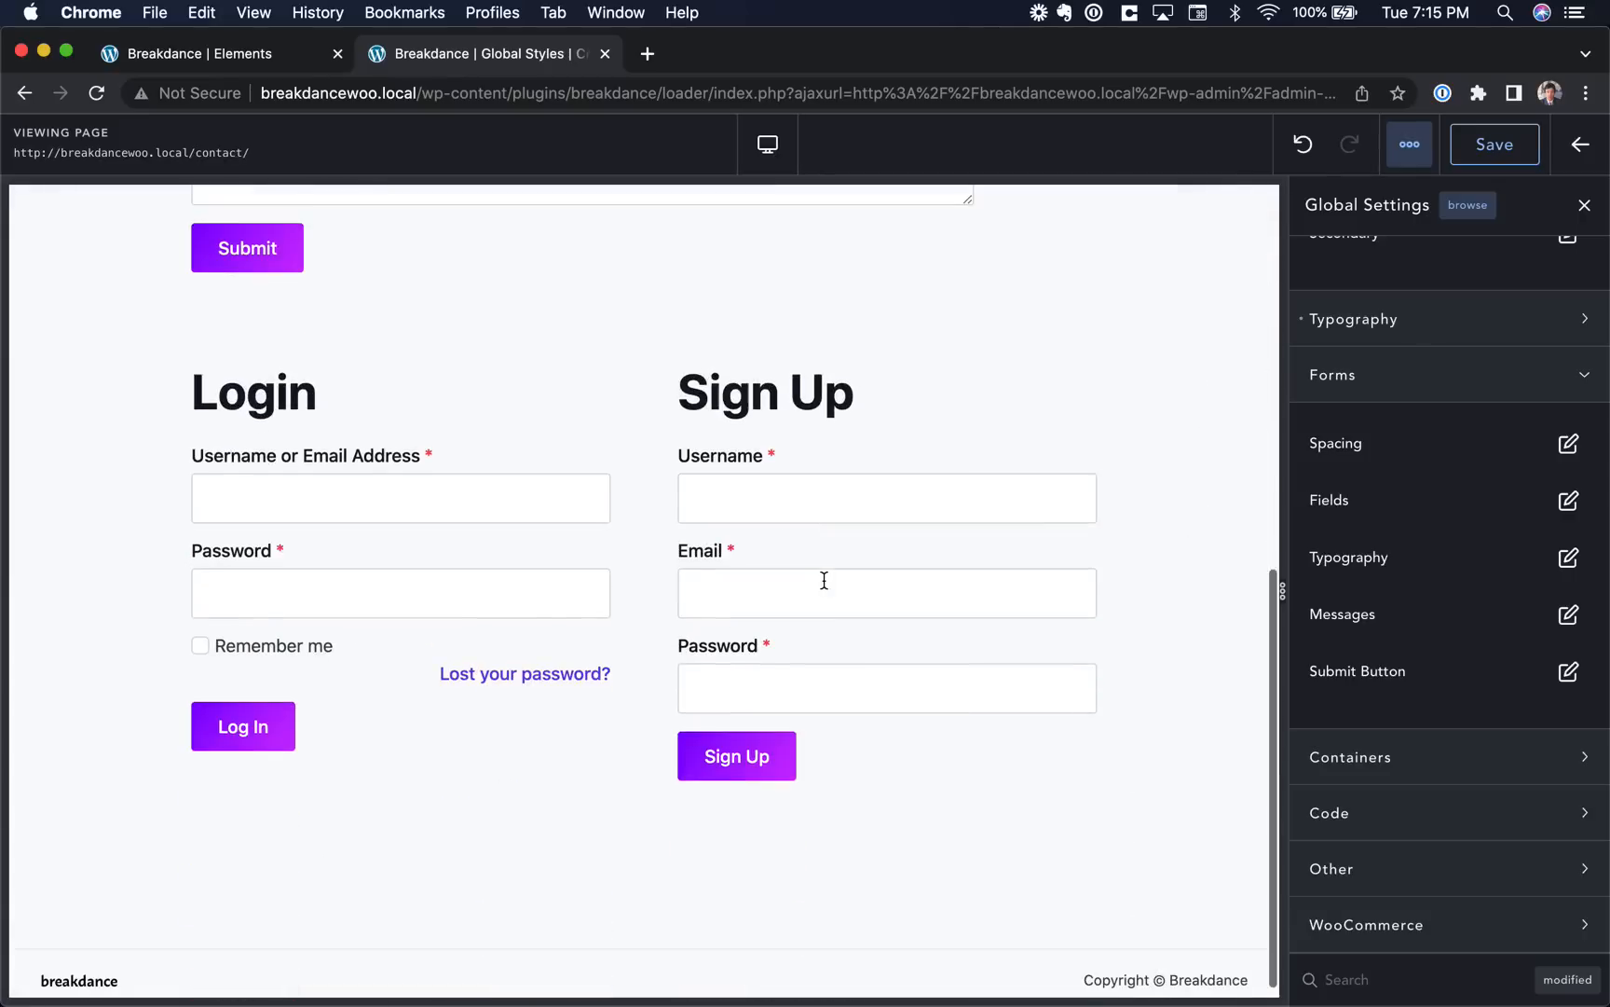
{"action": "scroll", "coordinate": [747, 478], "scroll_direction": "up", "scroll_amount": 6}
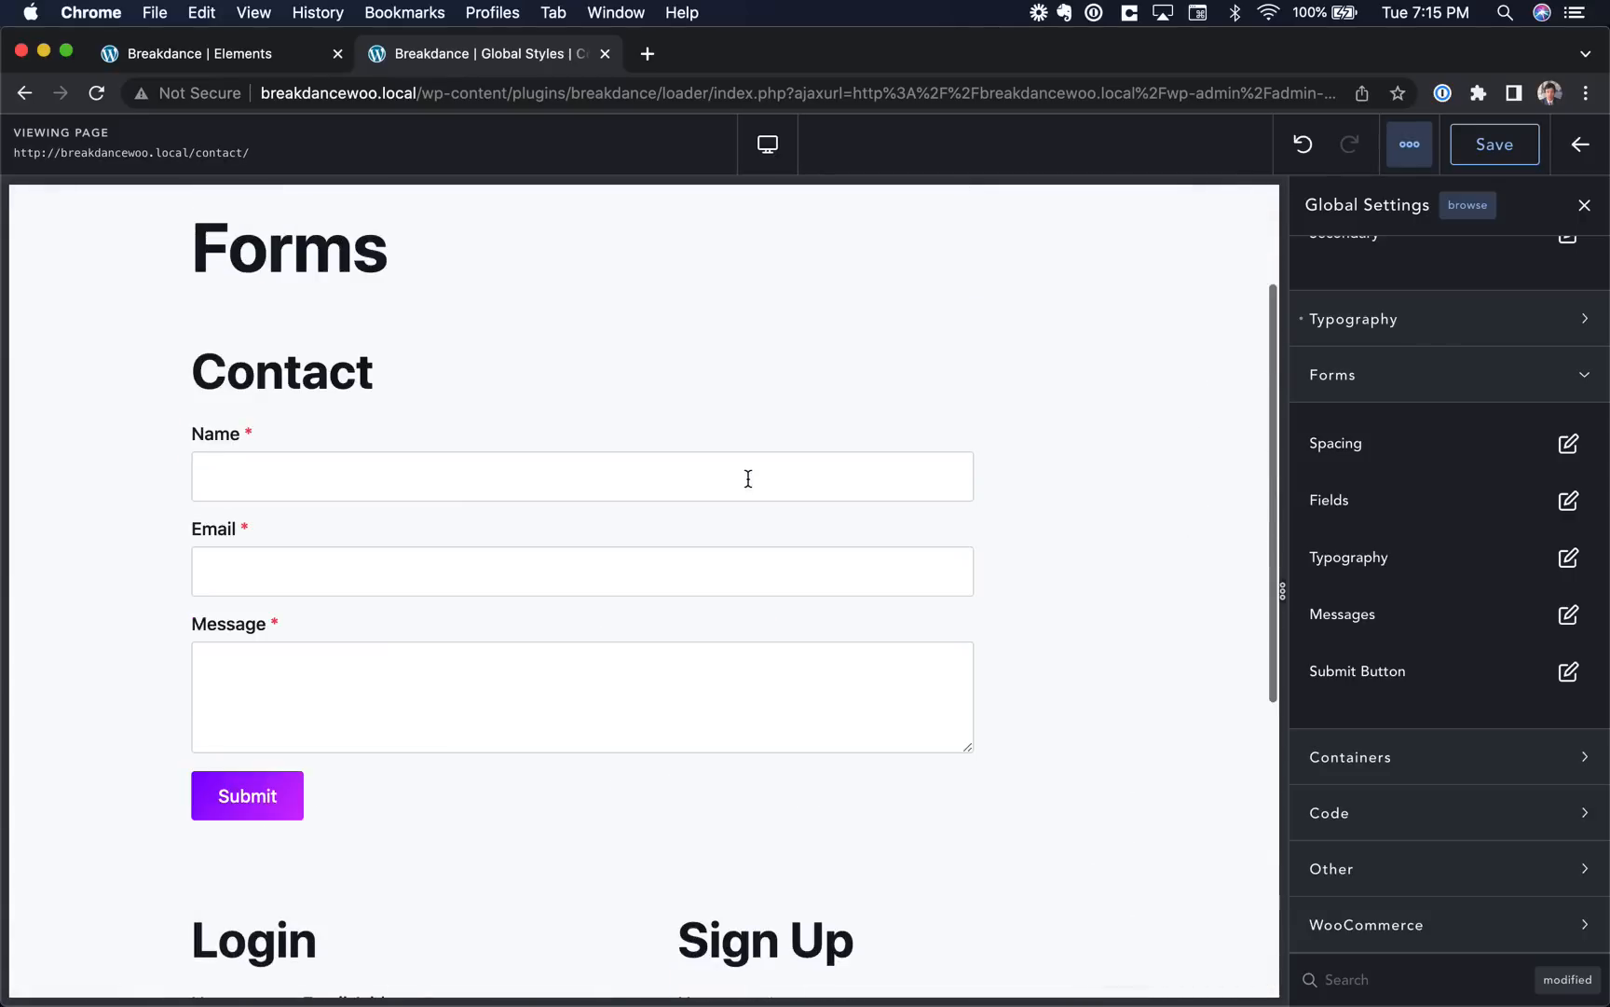
Give the global form fields a 1 px solid border in colour #1D1D1D.
{"action": "left_click", "coordinate": [1569, 499]}
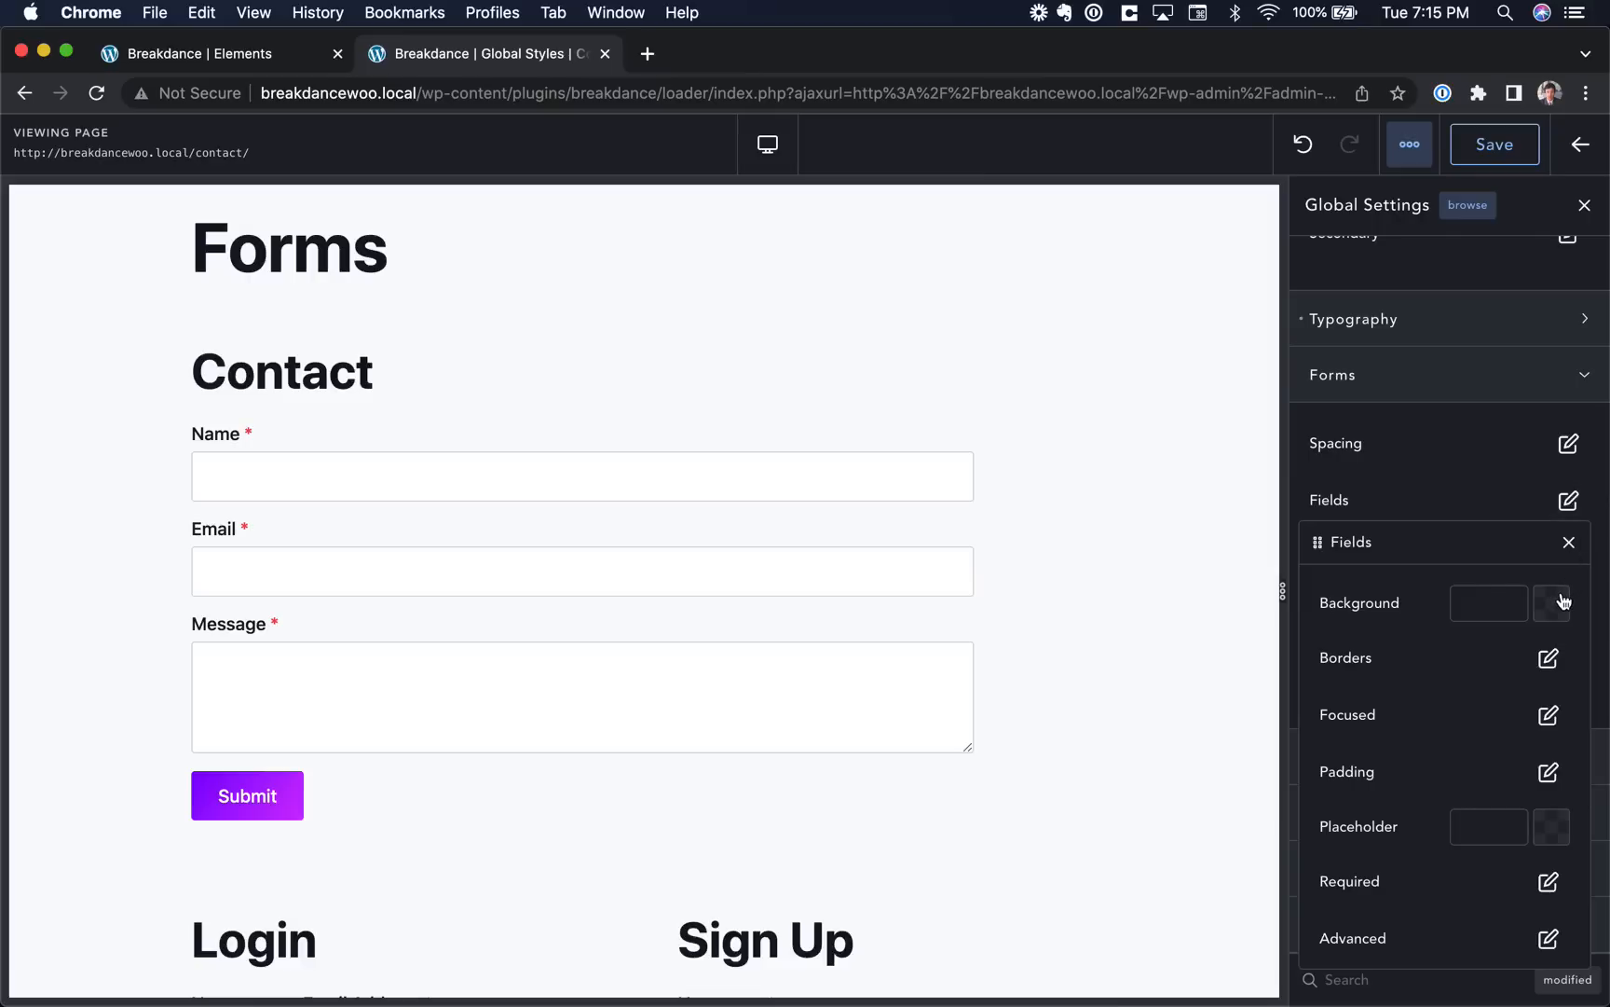
{"action": "left_click", "coordinate": [1542, 660]}
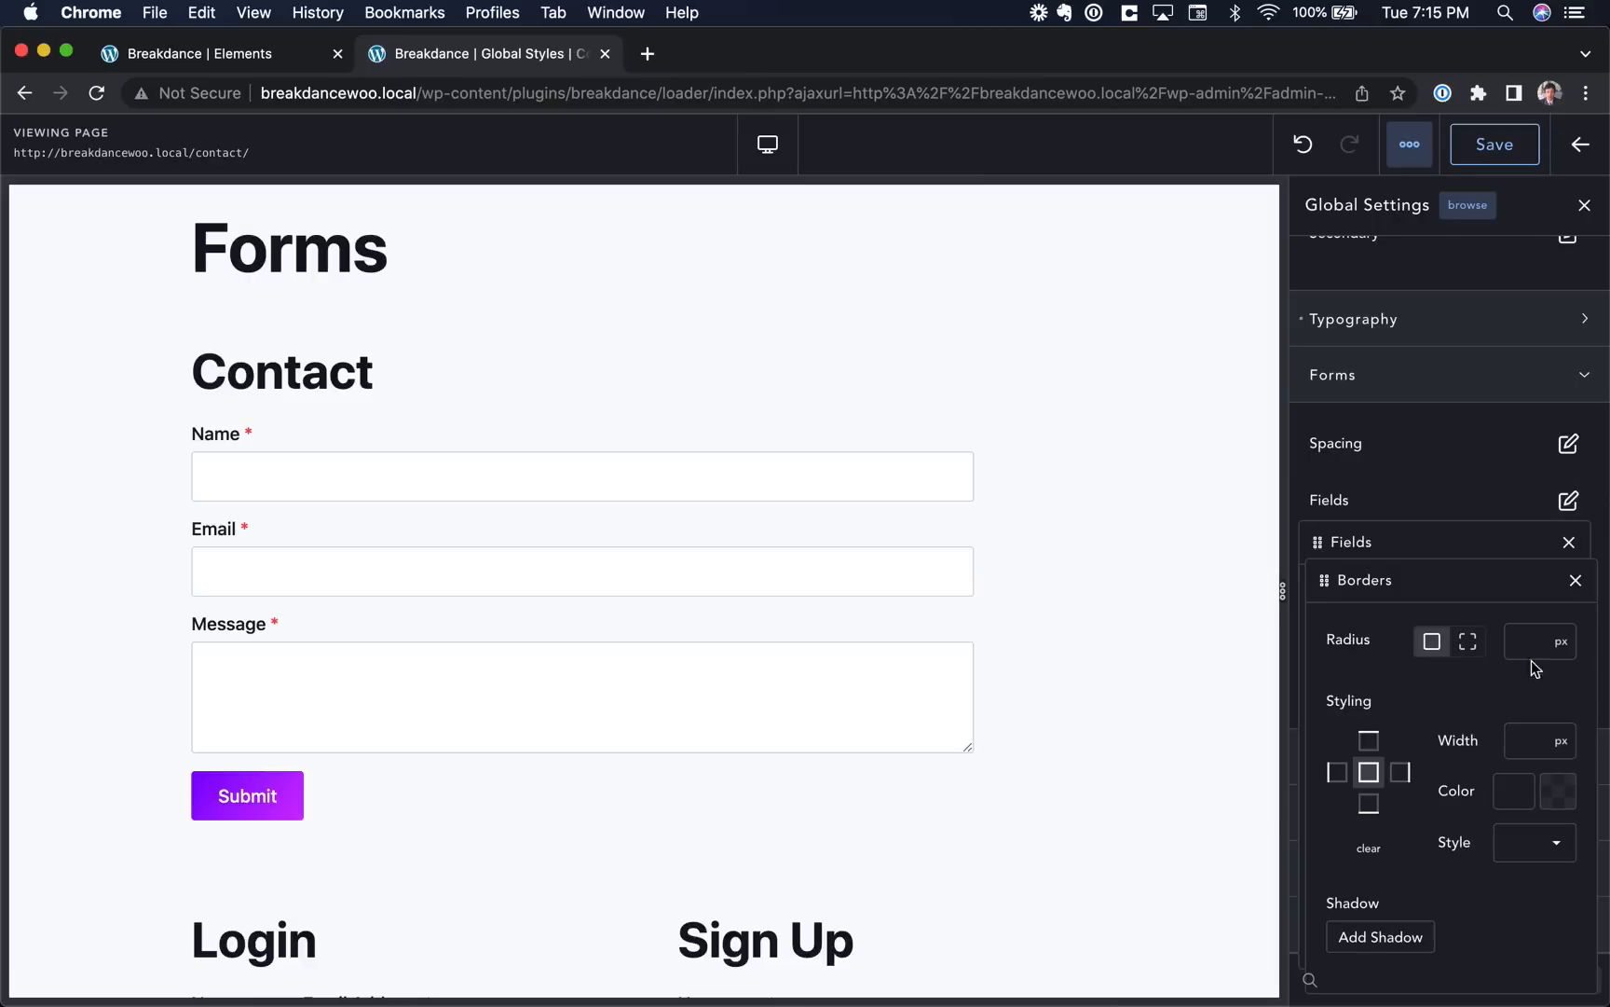
{"action": "left_click", "coordinate": [1521, 739]}
{"action": "type", "text": "1"}
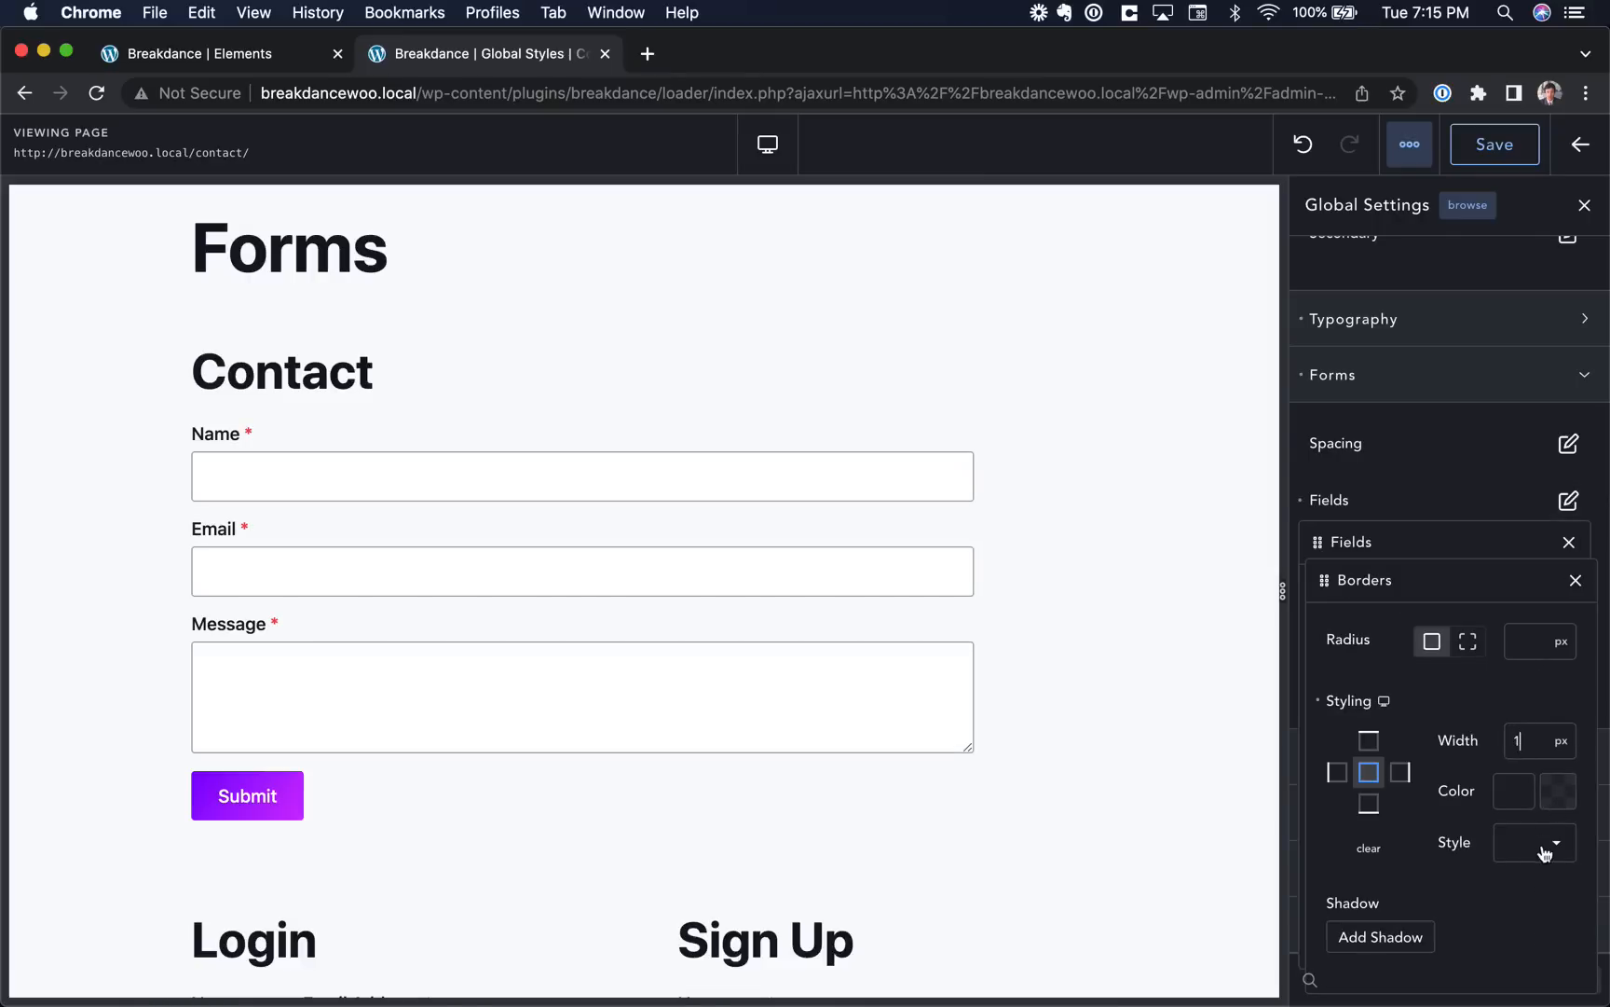
{"action": "left_click", "coordinate": [1537, 842]}
{"action": "left_click", "coordinate": [1536, 844]}
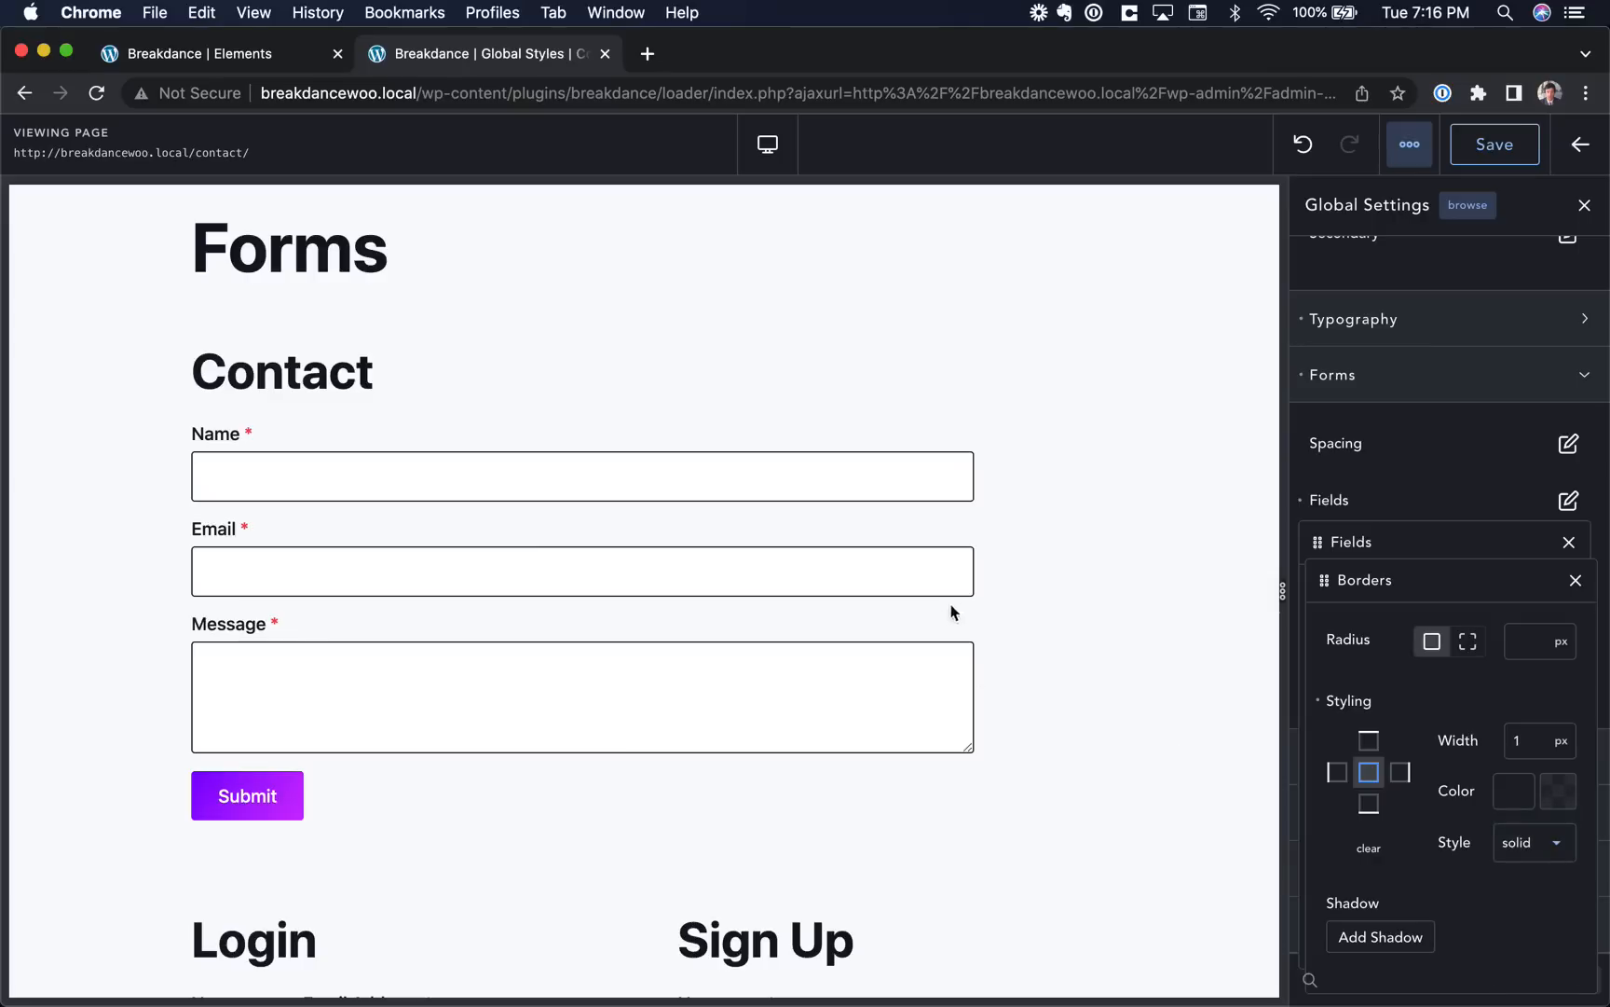
{"action": "left_click", "coordinate": [1566, 788]}
{"action": "left_click_drag", "start_coordinate": [1444, 794], "coordinate": [1291, 812]}
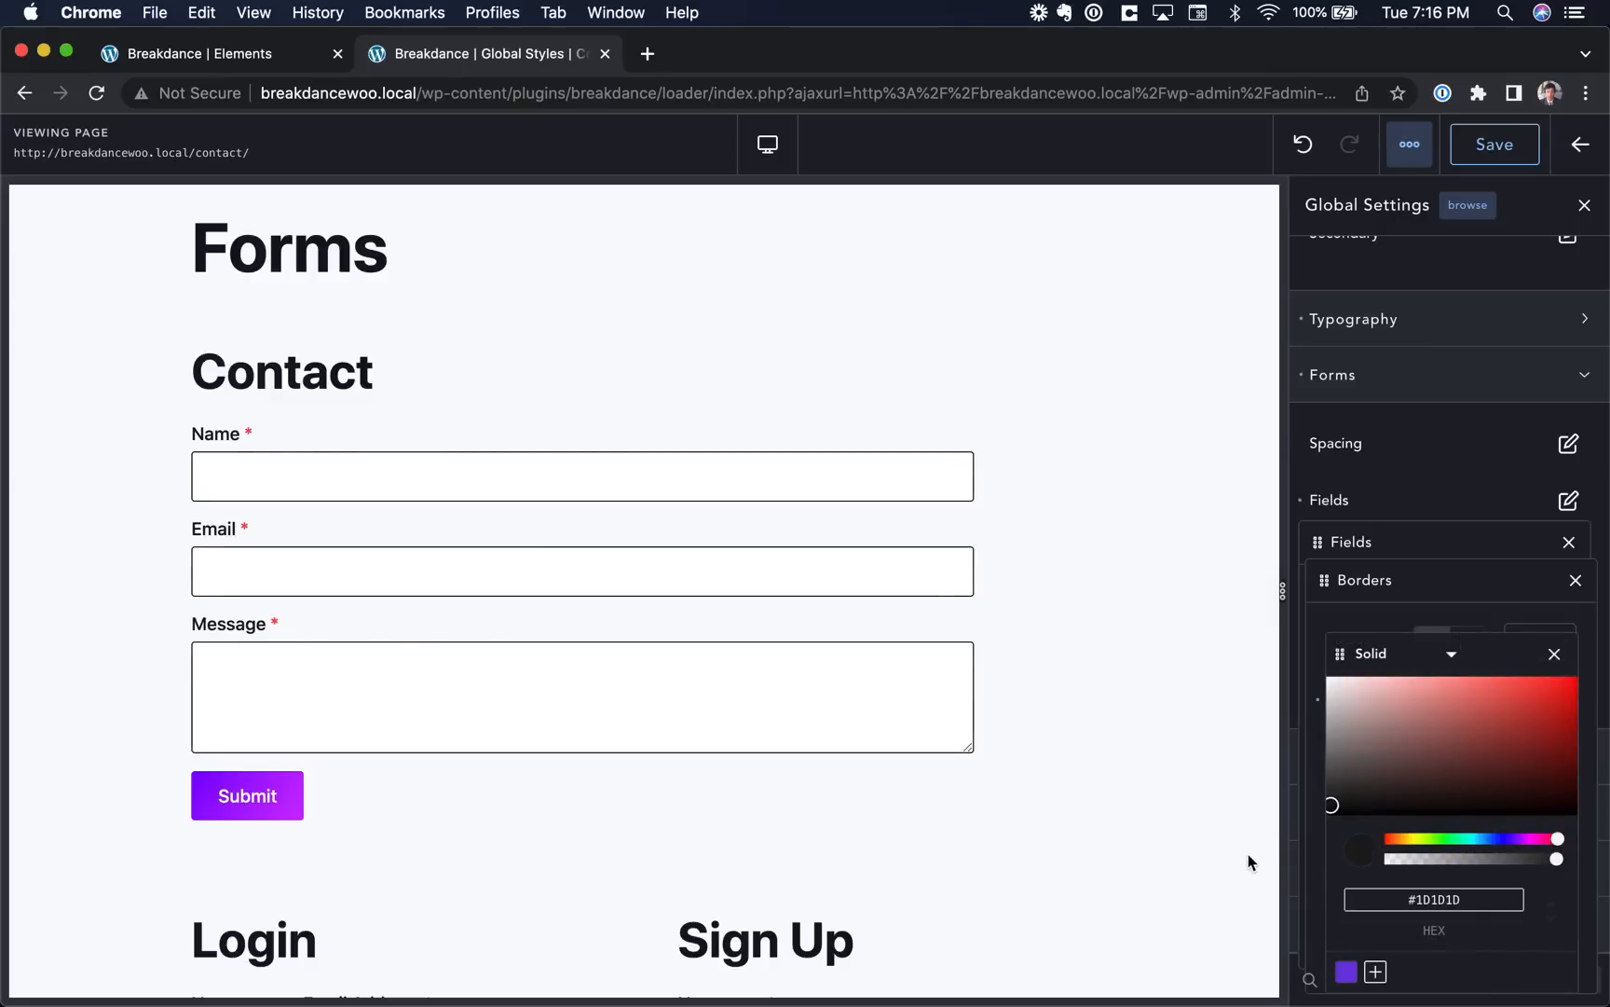
{"action": "left_click", "coordinate": [1554, 654]}
Reset and restore the form fields' border styling, and set their border radius to 0 px.
{"action": "left_click", "coordinate": [1314, 699]}
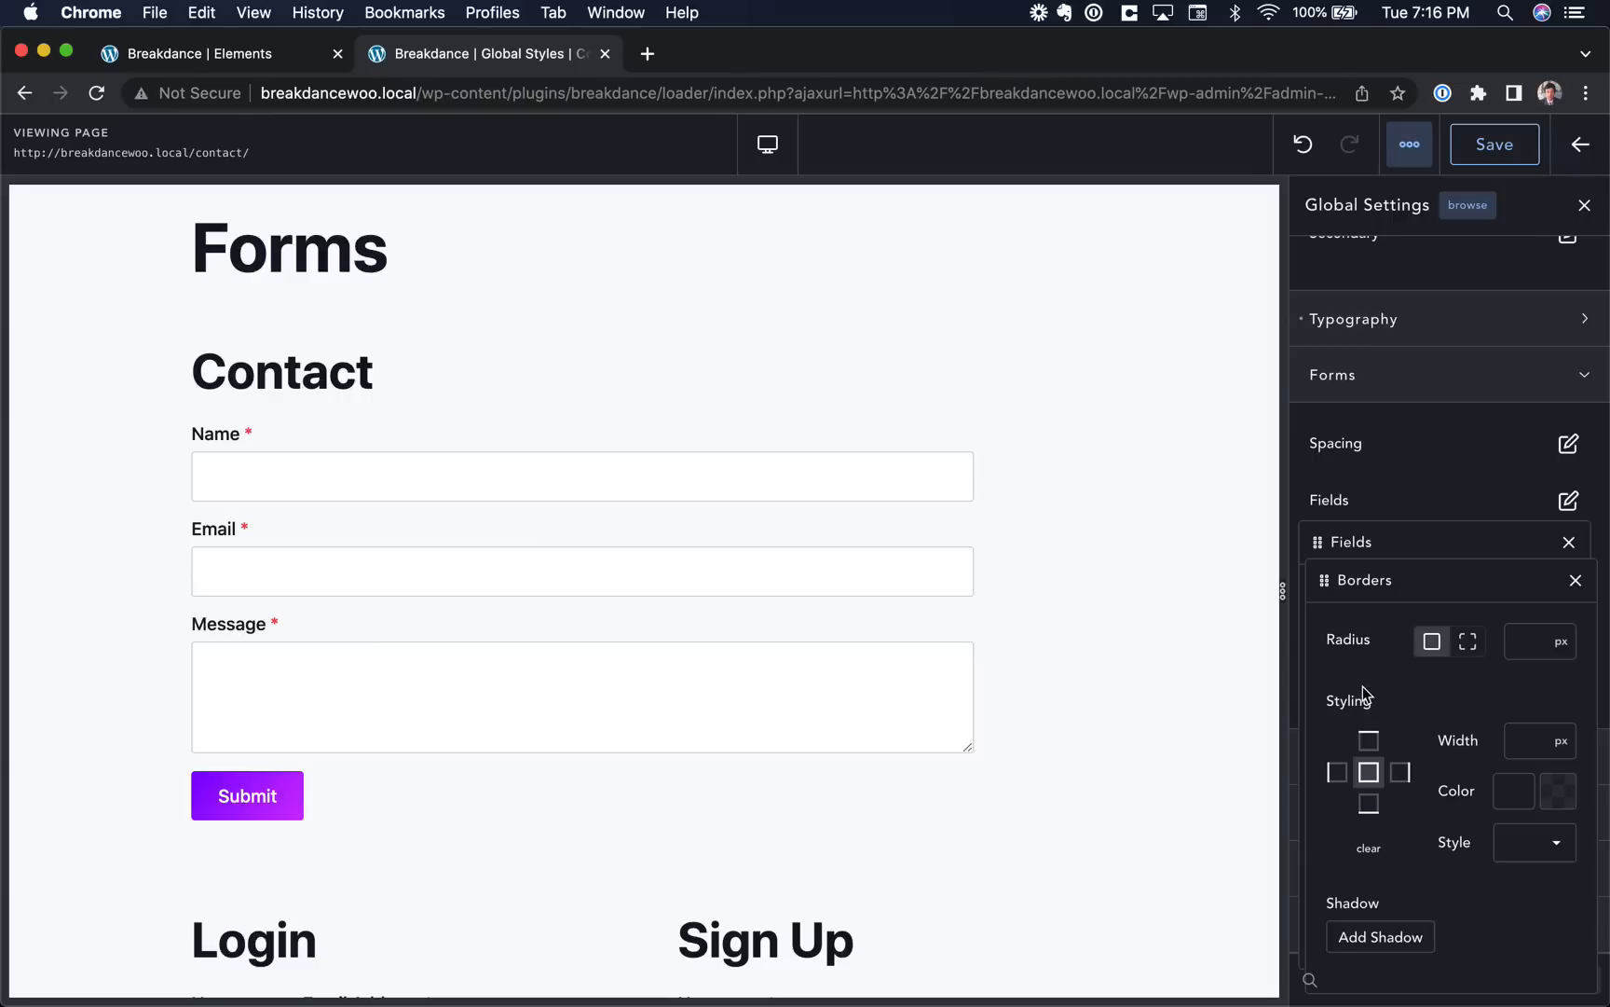
{"action": "key", "text": "super+z"}
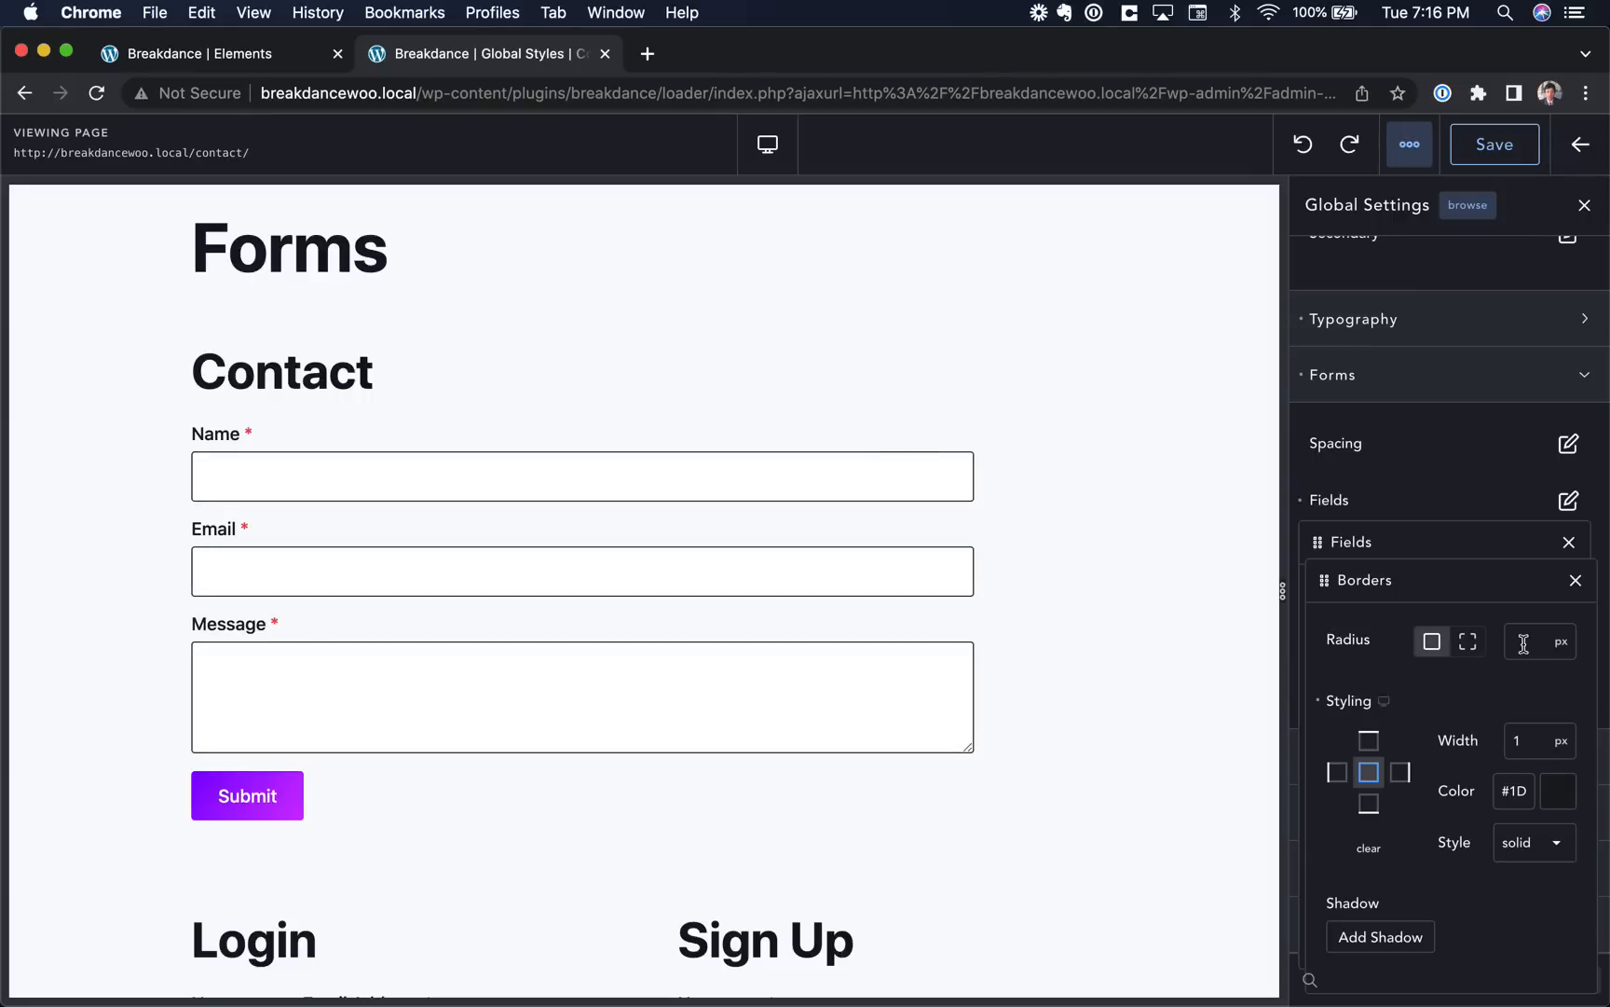
{"action": "type", "text": "0"}
Check the field borders on the Forms and Checkout pages, and return to the Forms page.
{"action": "scroll", "coordinate": [1045, 590], "scroll_direction": "down", "scroll_amount": 5}
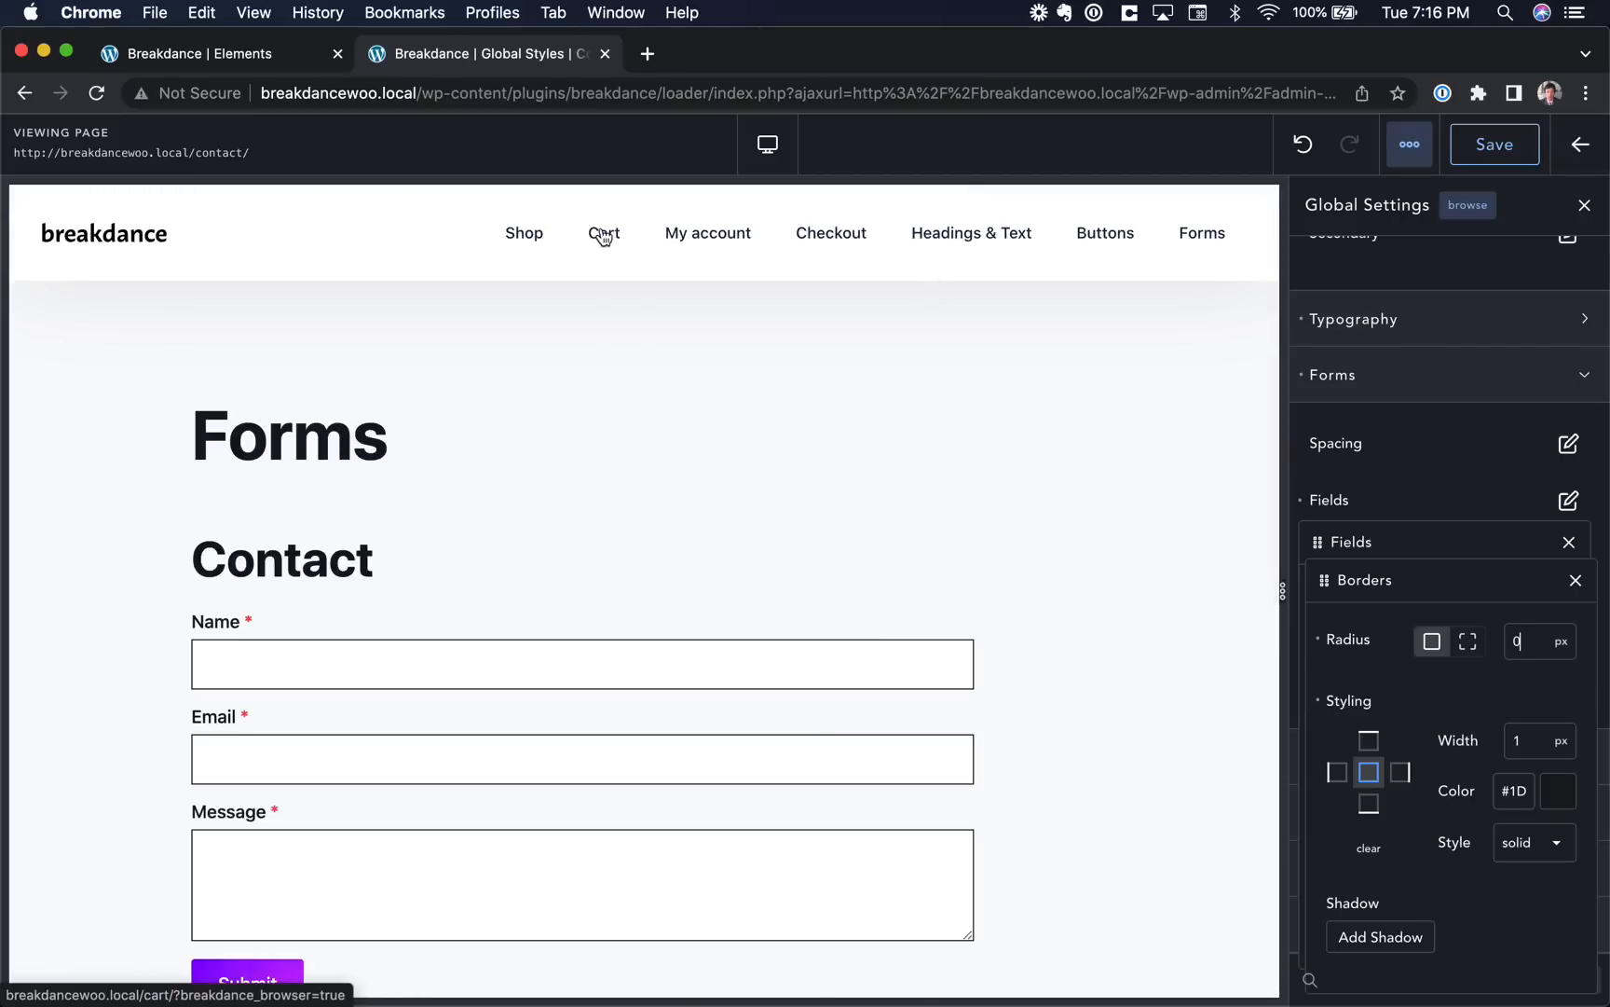
{"action": "left_click", "coordinate": [840, 235]}
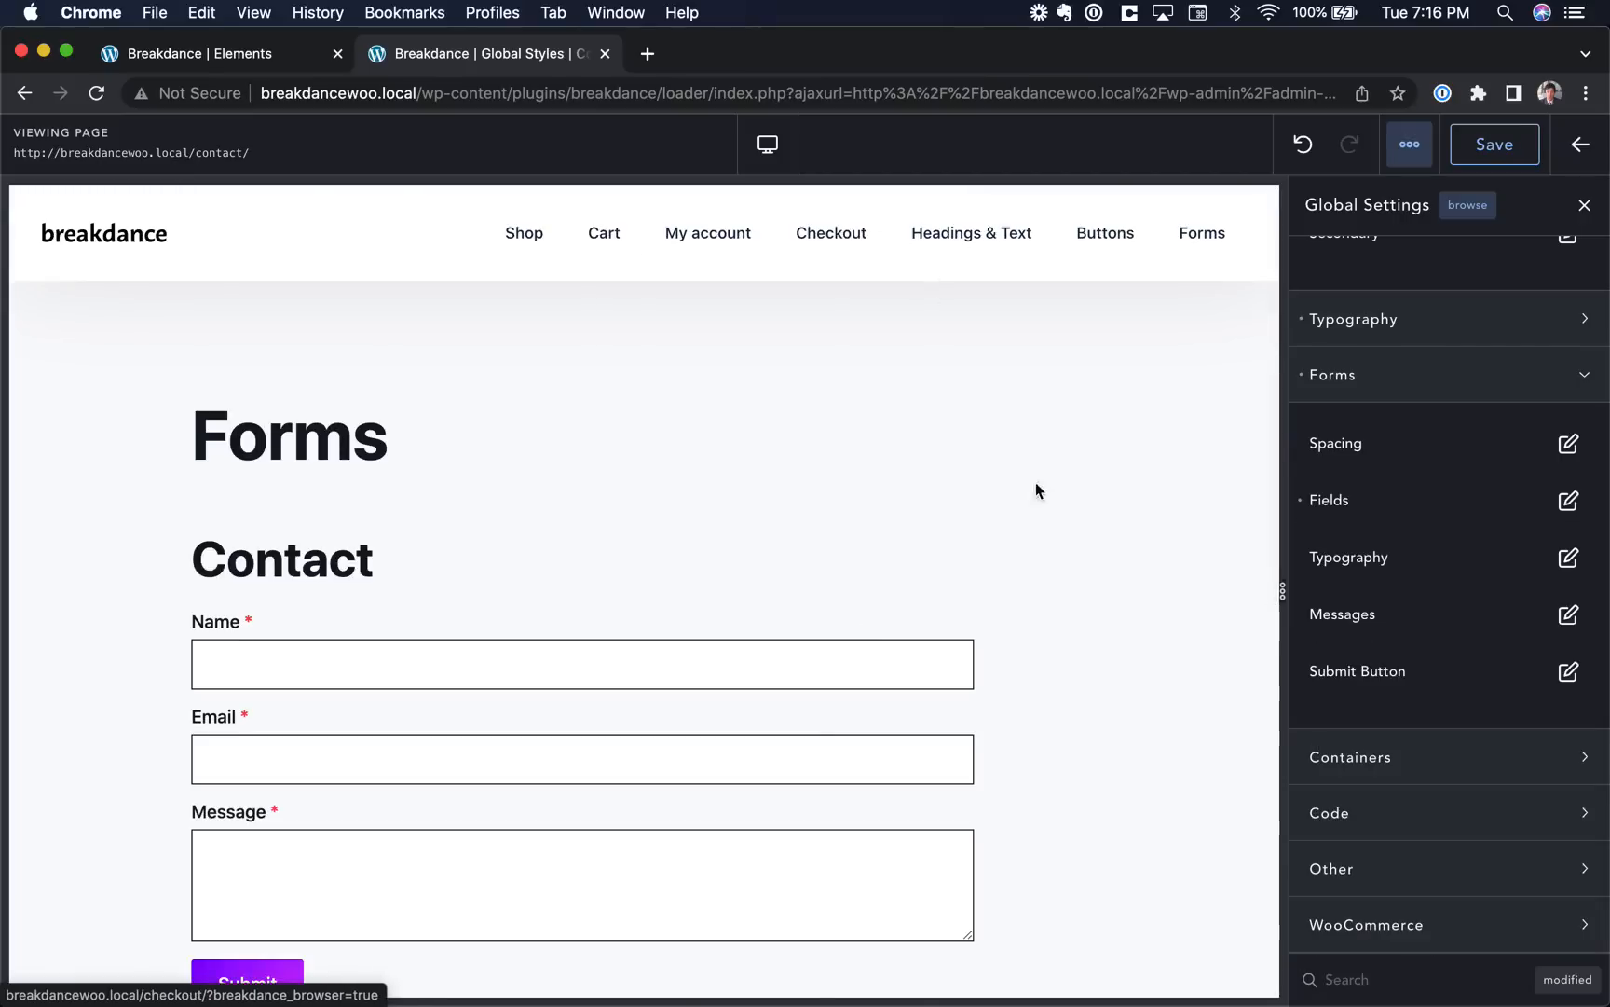
{"action": "scroll", "coordinate": [1007, 508], "scroll_direction": "down", "scroll_amount": 7}
{"action": "scroll", "coordinate": [522, 592], "scroll_direction": "down", "scroll_amount": 4}
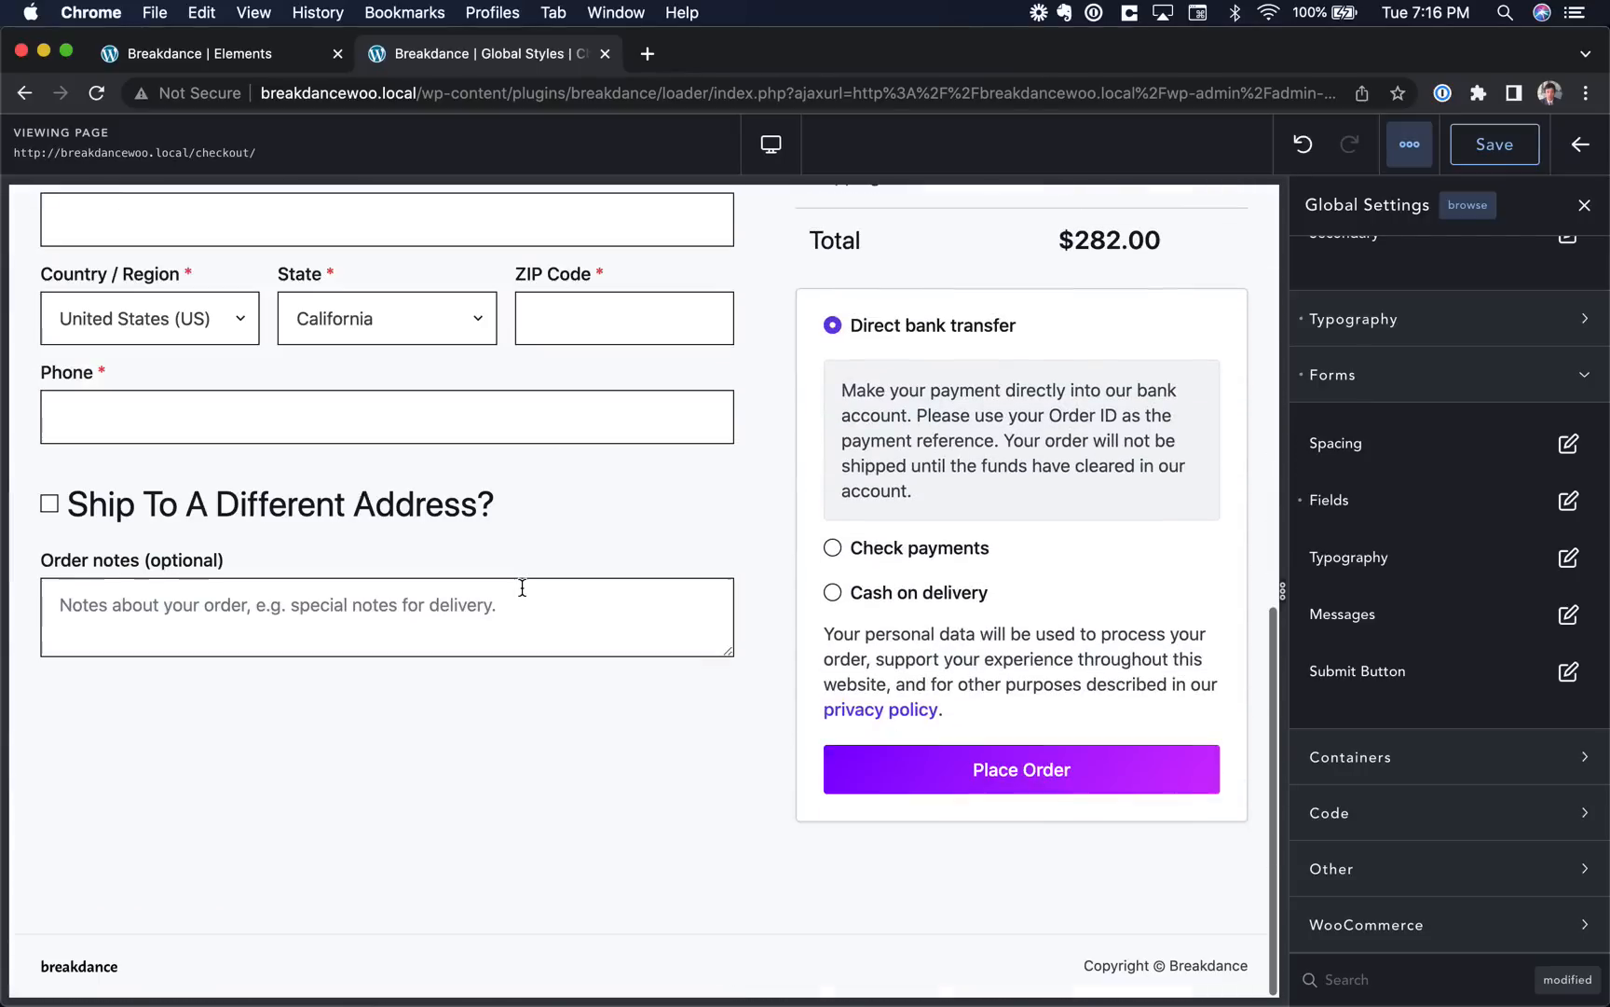
{"action": "scroll", "coordinate": [522, 589], "scroll_direction": "up", "scroll_amount": 4}
{"action": "scroll", "coordinate": [522, 589], "scroll_direction": "up", "scroll_amount": 5}
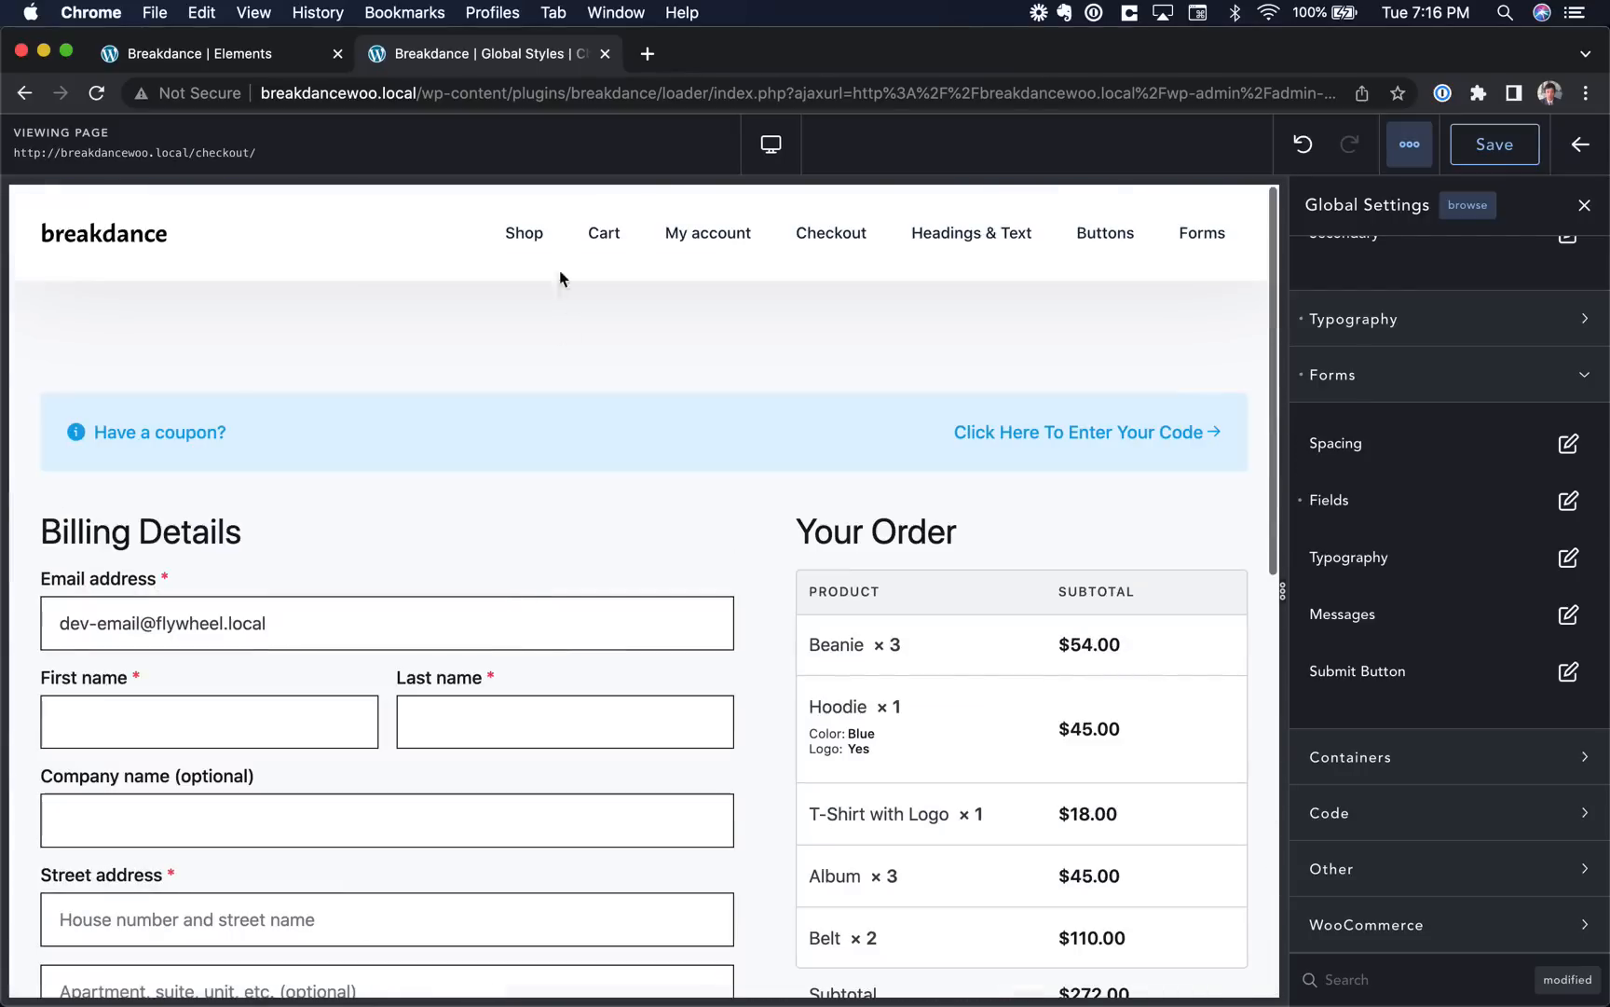
{"action": "left_click", "coordinate": [1182, 240]}
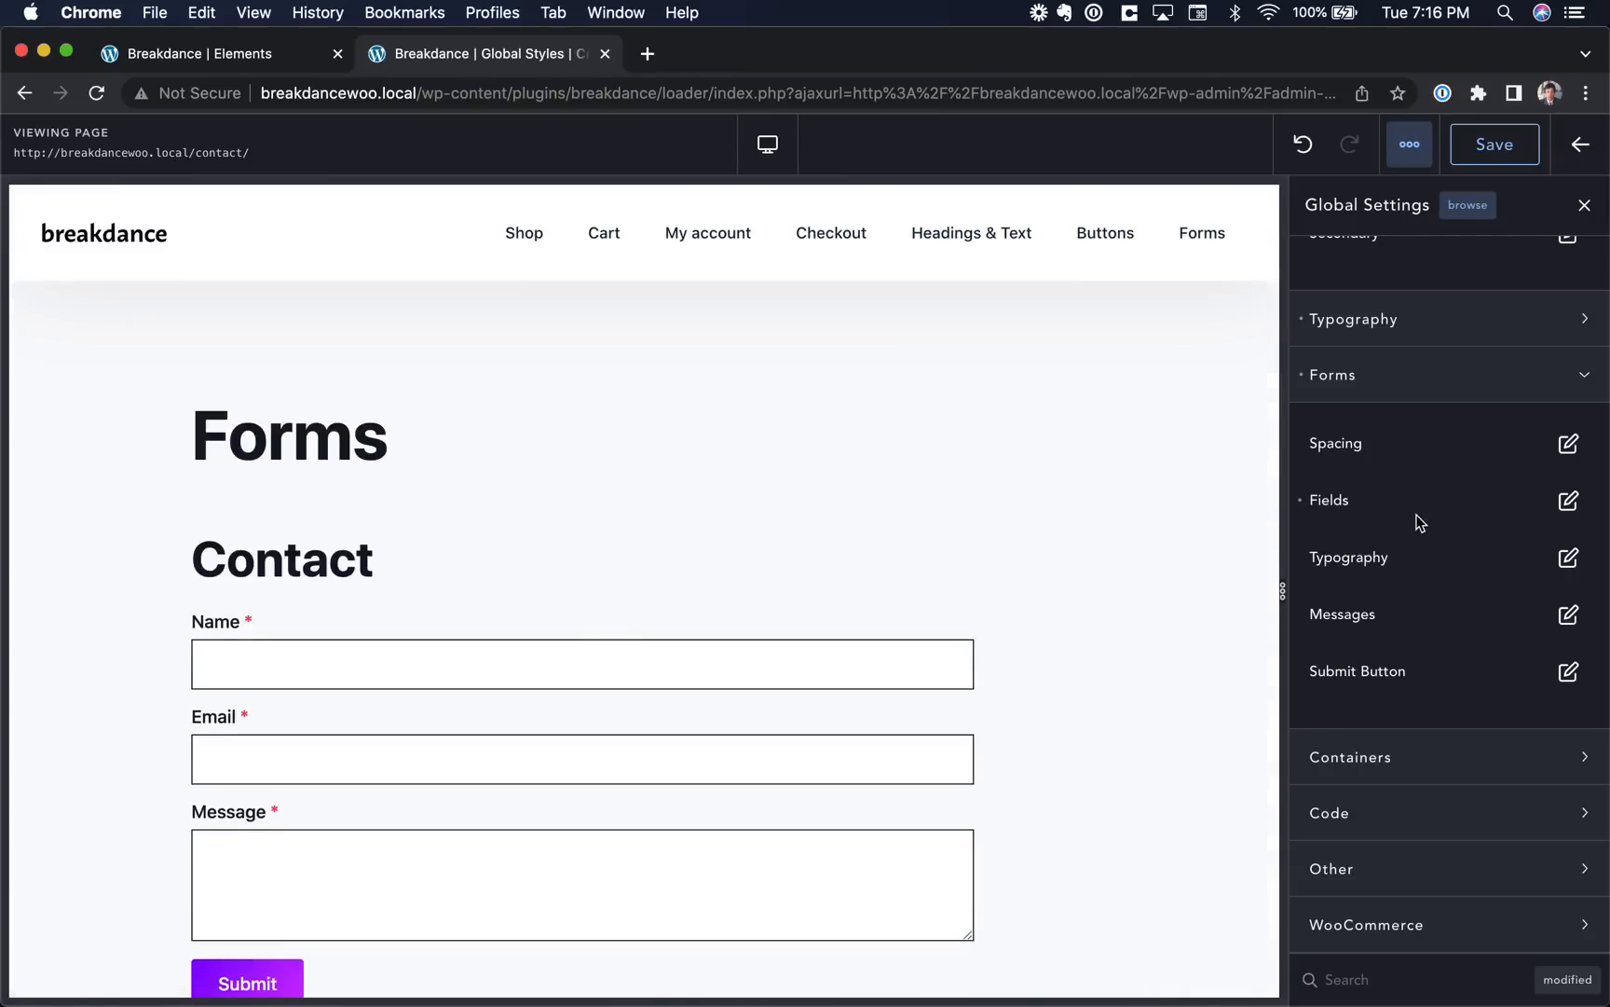
Open the global WooCommerce settings and look over the product listing on the Shop page.
{"action": "left_click", "coordinate": [1491, 384]}
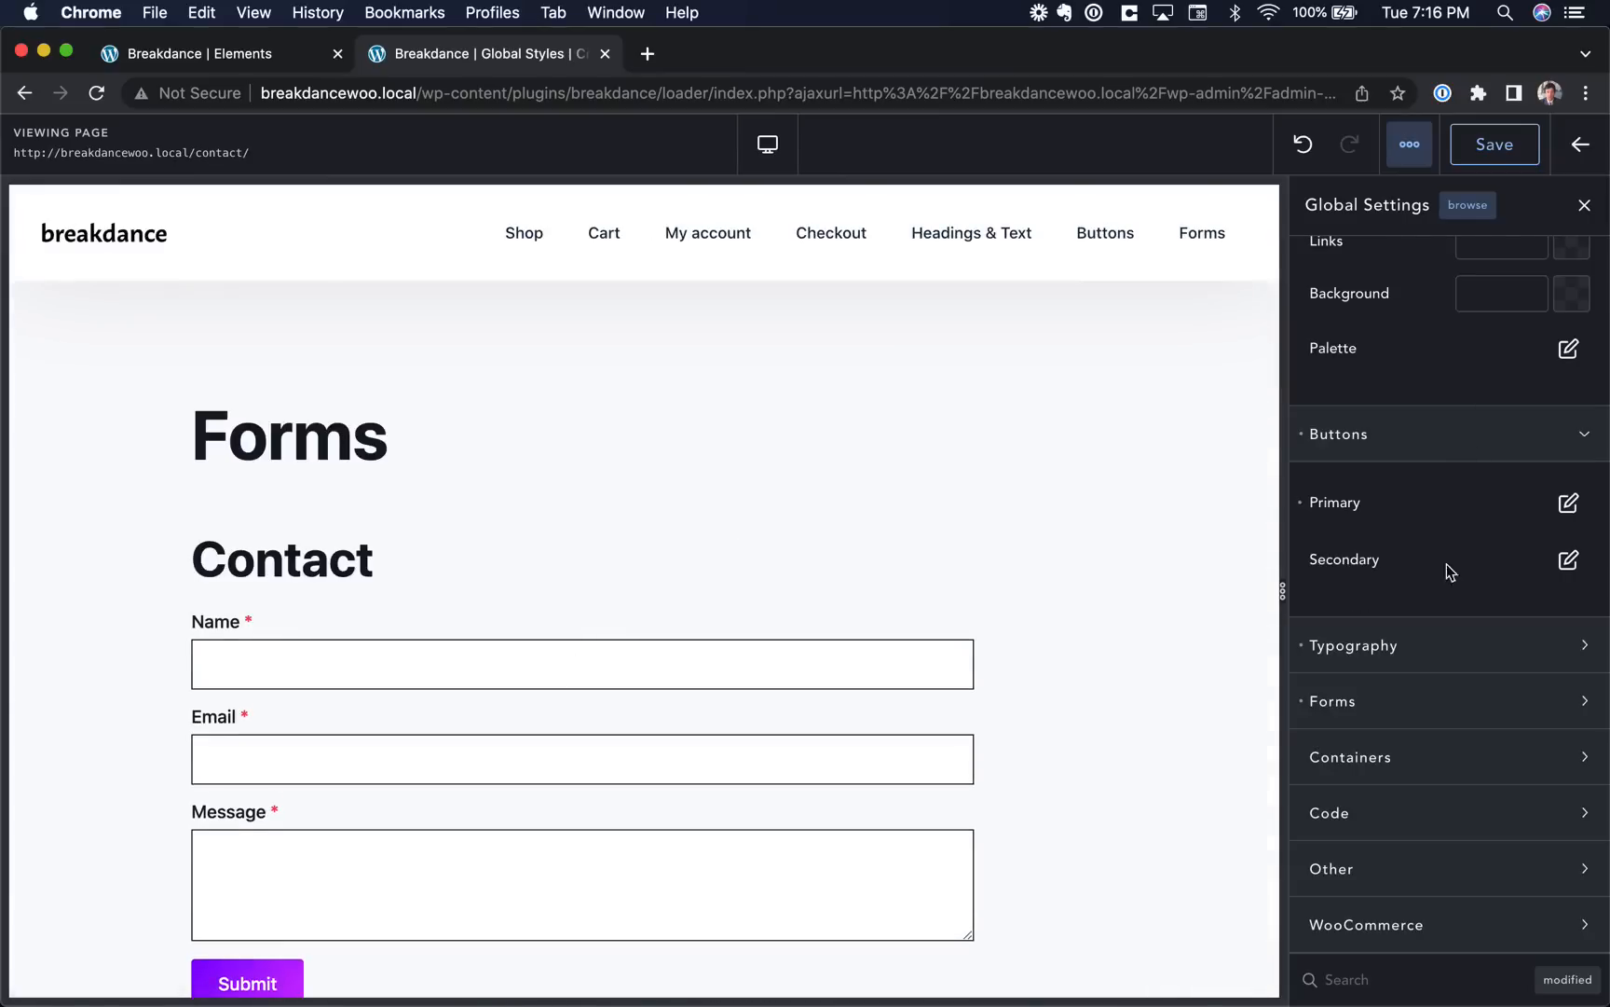
{"action": "left_click", "coordinate": [1431, 921]}
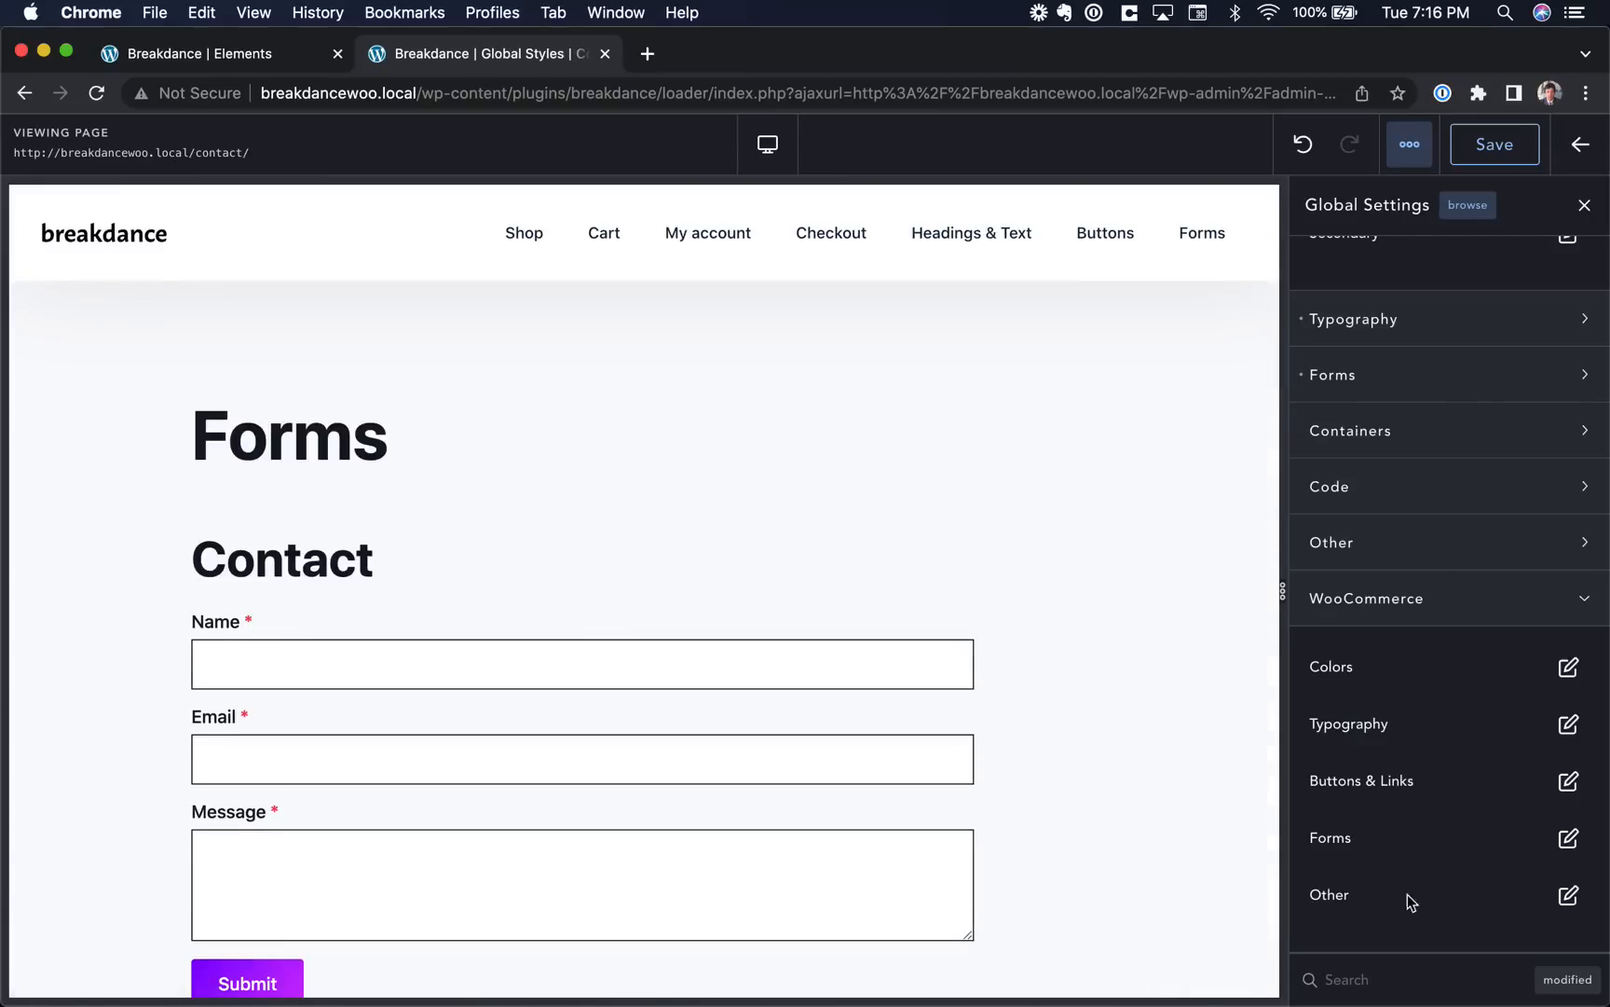
{"action": "left_click", "coordinate": [533, 233]}
{"action": "scroll", "coordinate": [548, 545], "scroll_direction": "down", "scroll_amount": 2}
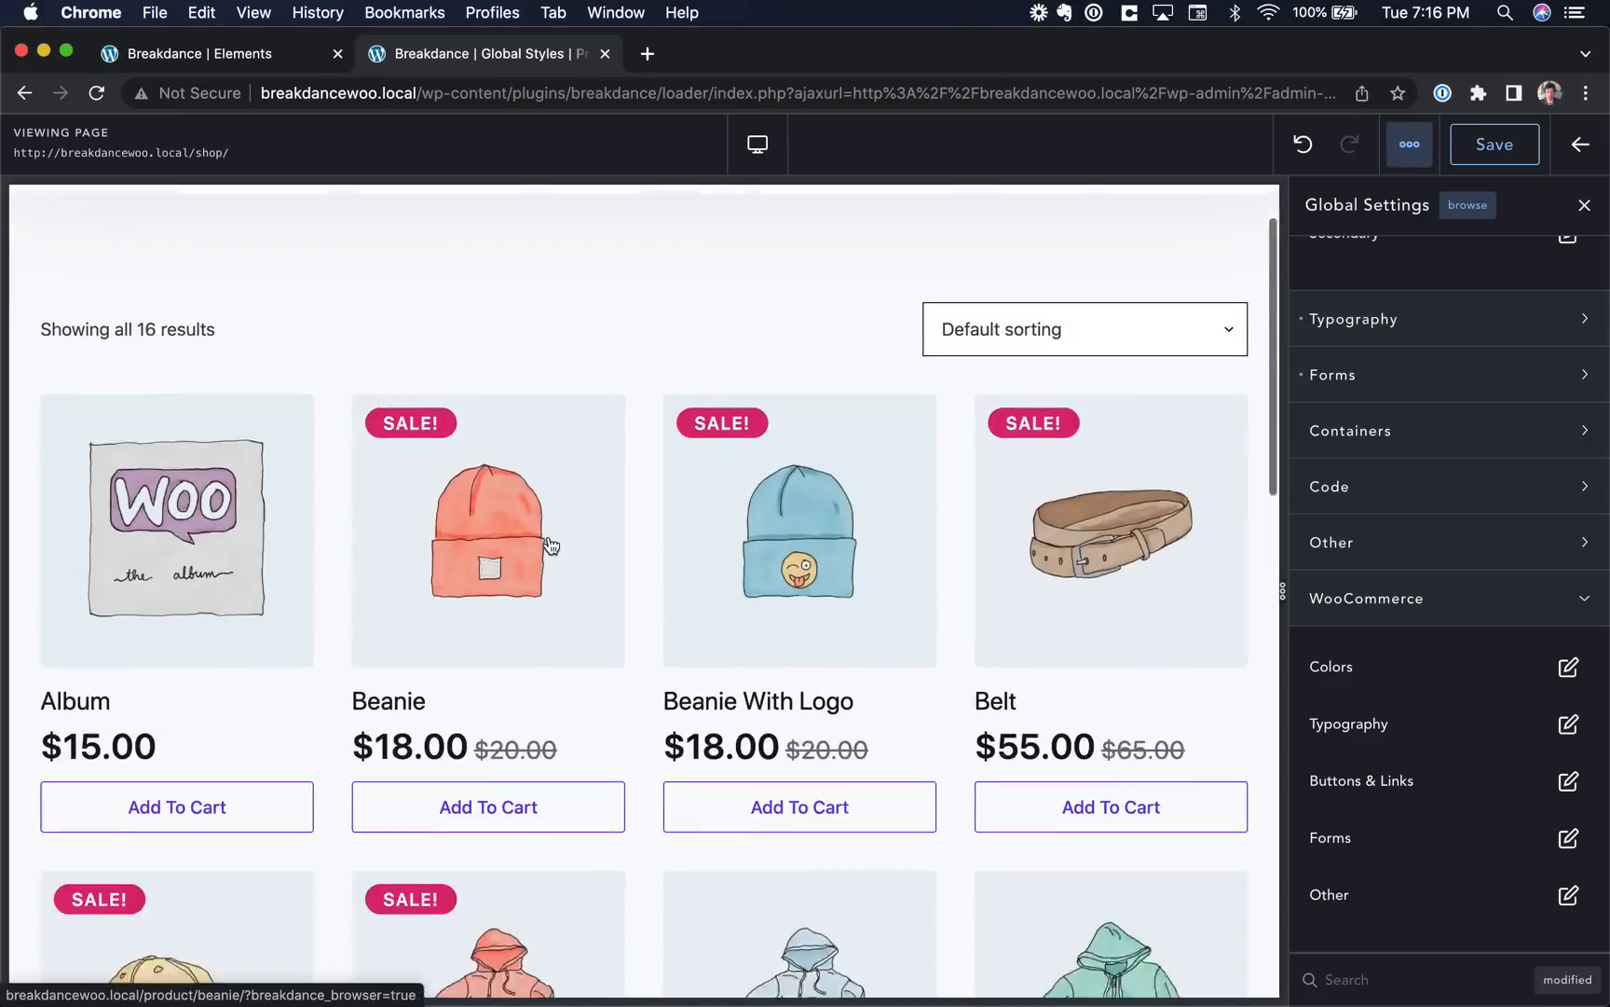
{"action": "scroll", "coordinate": [550, 545], "scroll_direction": "down", "scroll_amount": 7}
{"action": "scroll", "coordinate": [475, 419], "scroll_direction": "up", "scroll_amount": 5}
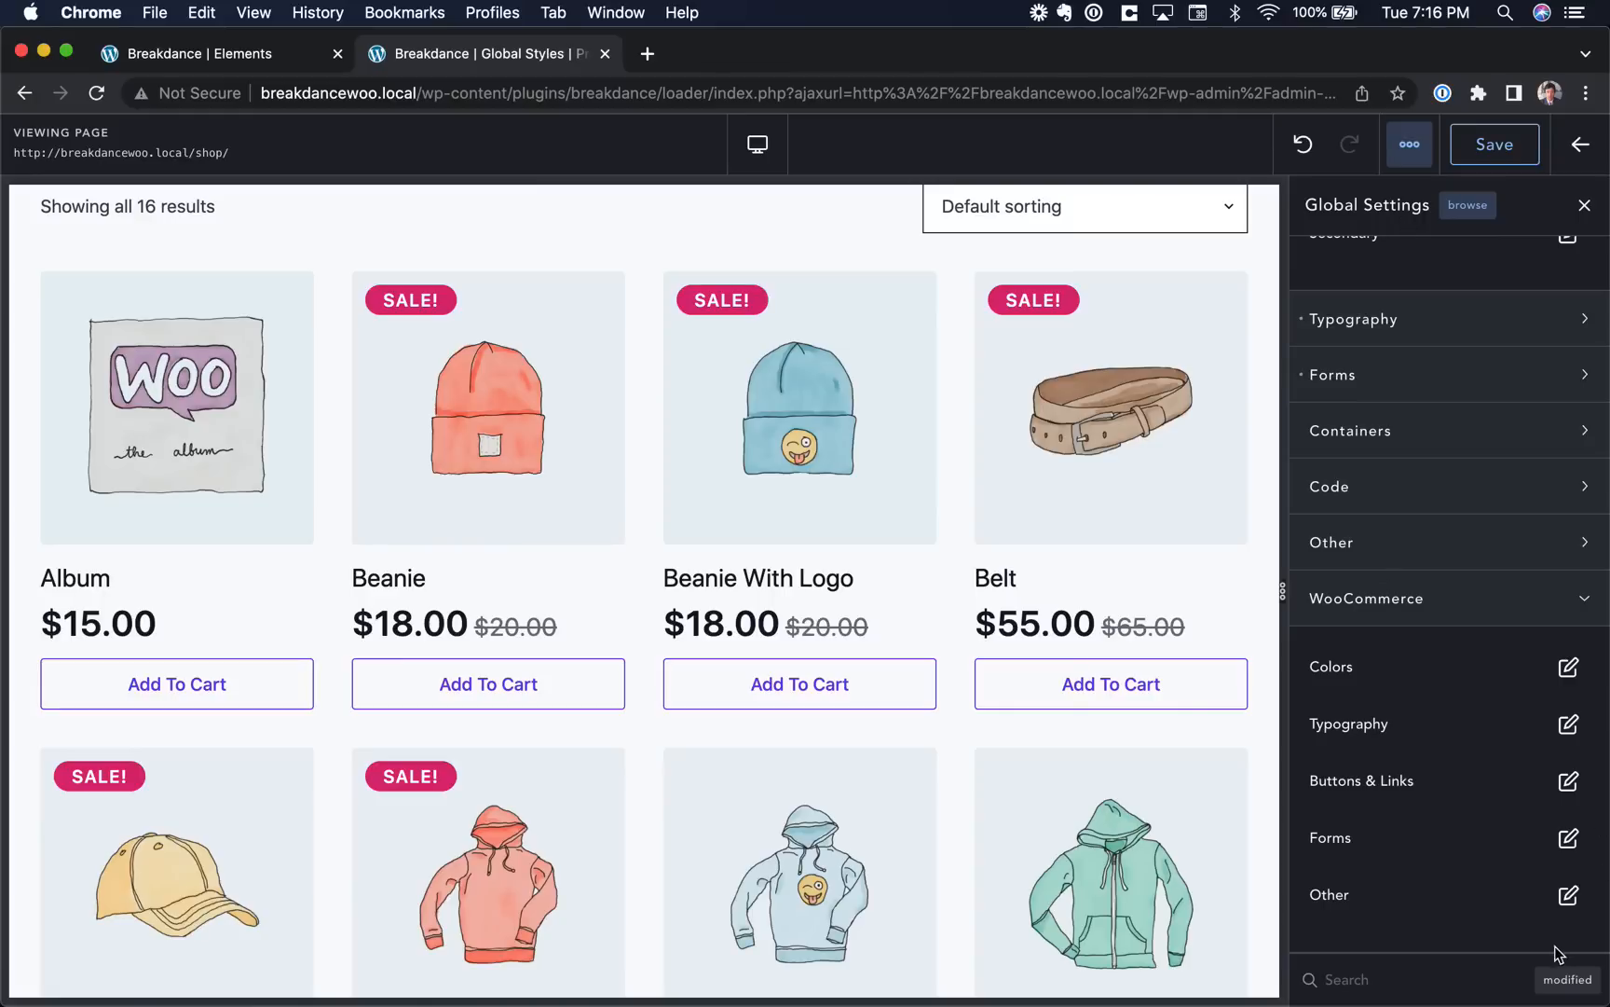
Set the WooCommerce sale badge background colour to #6C2AE4.
{"action": "left_click", "coordinate": [1568, 895]}
{"action": "left_click", "coordinate": [1547, 744]}
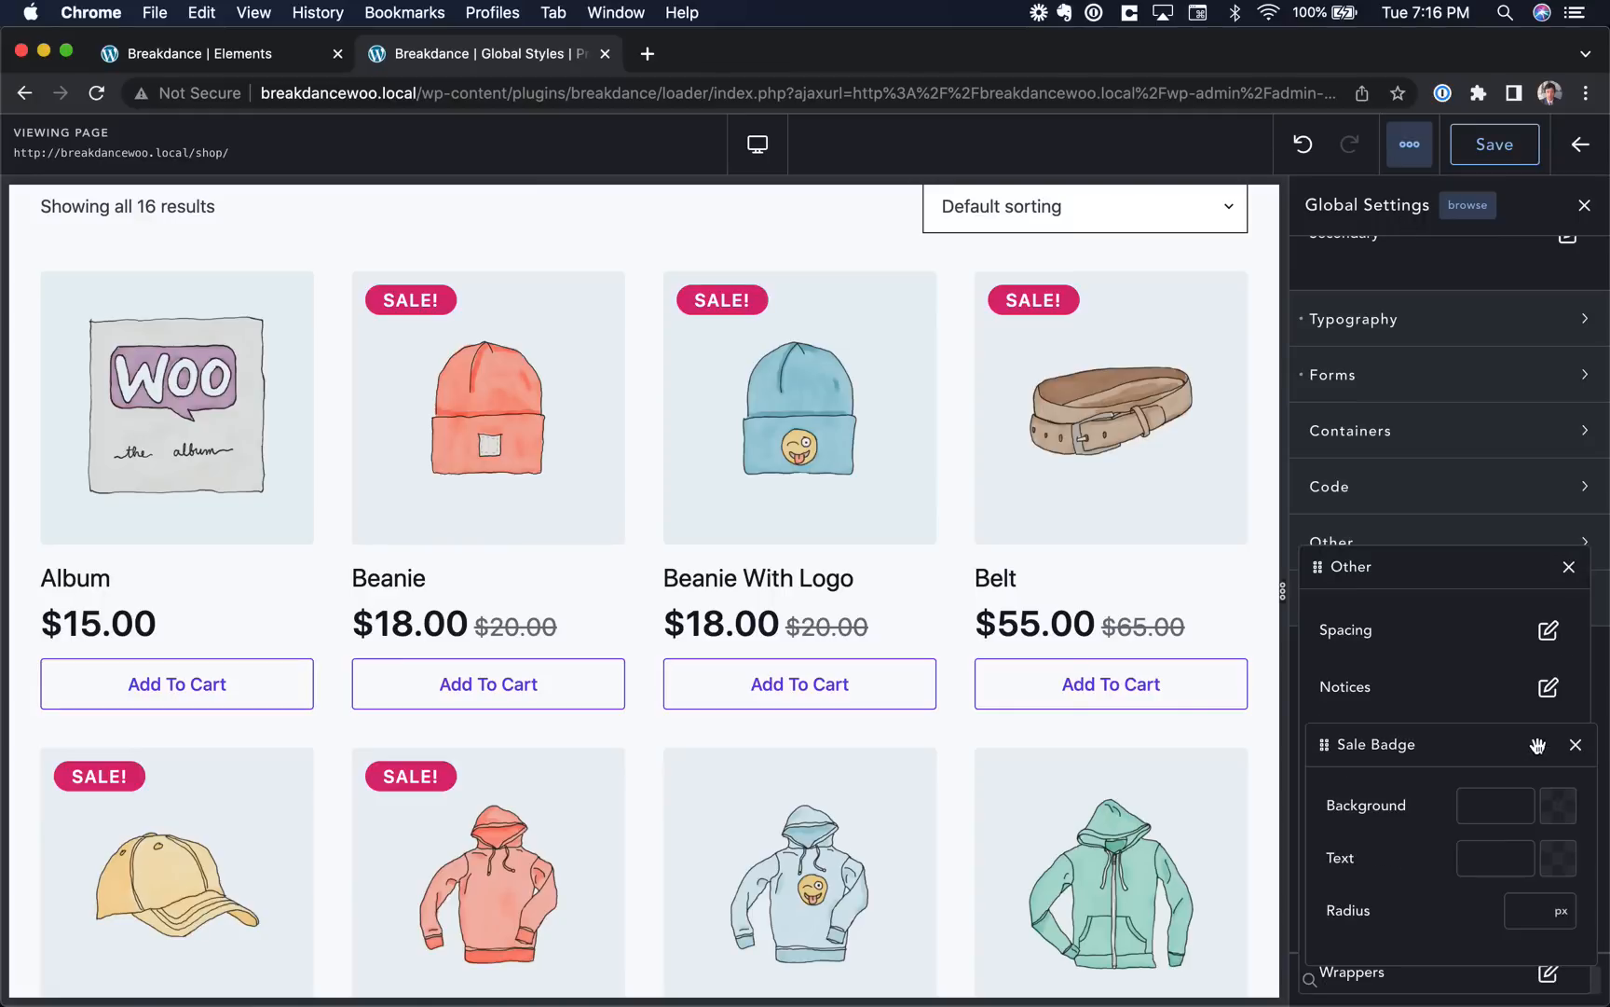
{"action": "left_click", "coordinate": [1572, 807]}
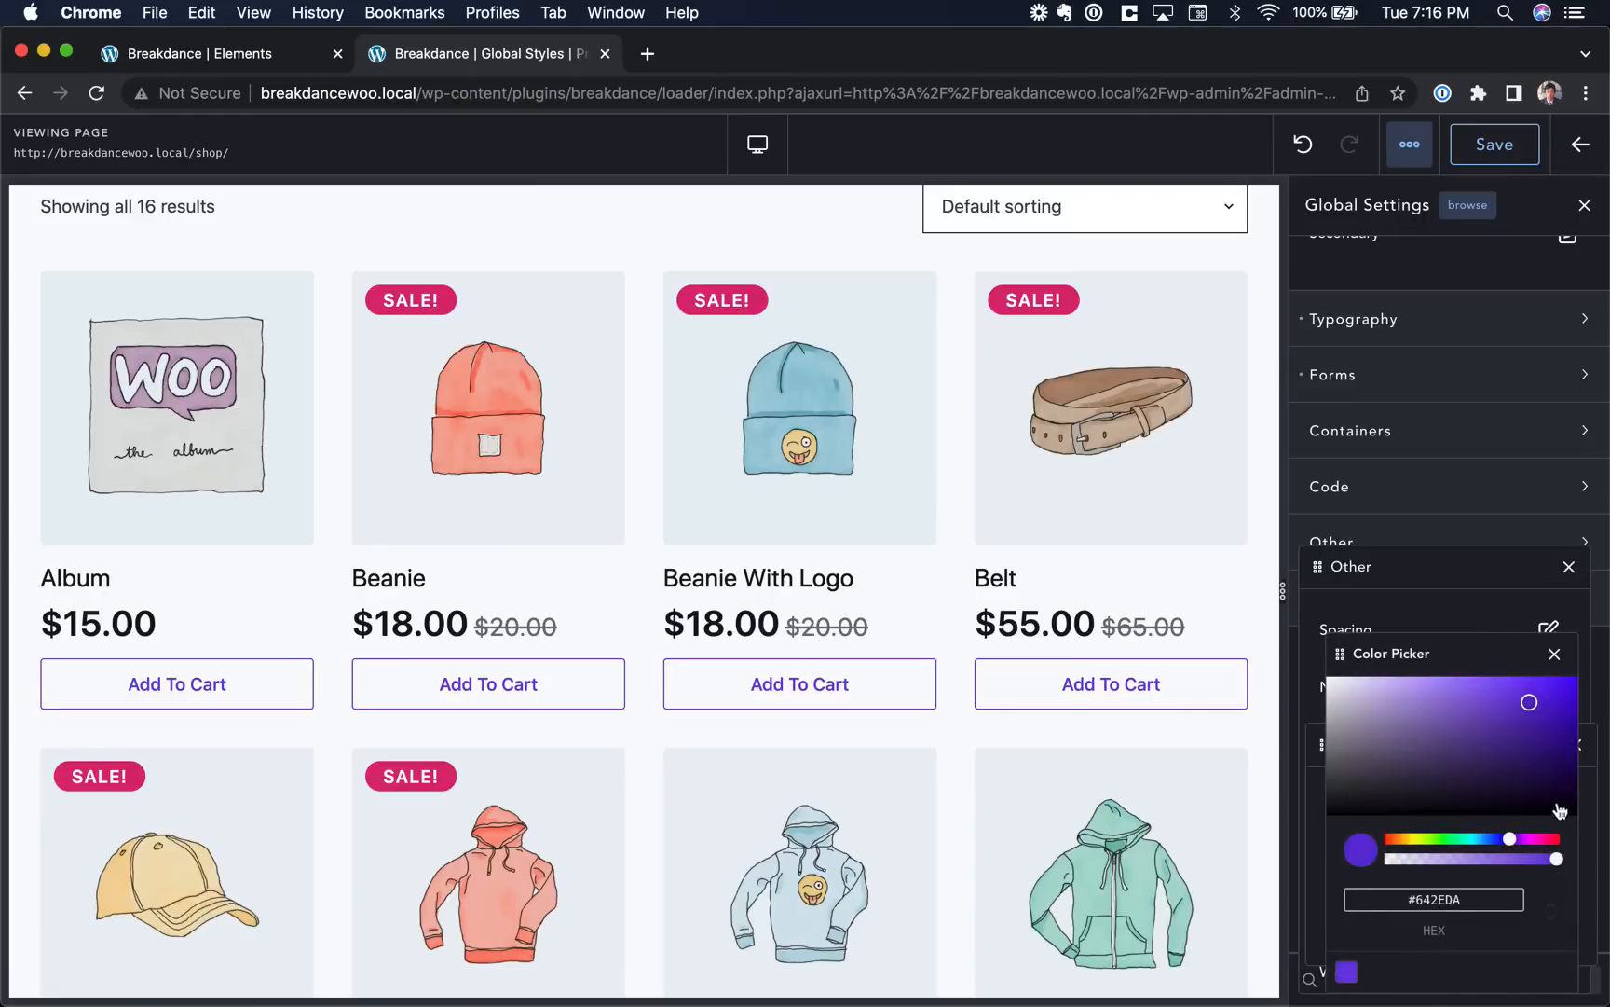
{"action": "left_click", "coordinate": [1530, 713]}
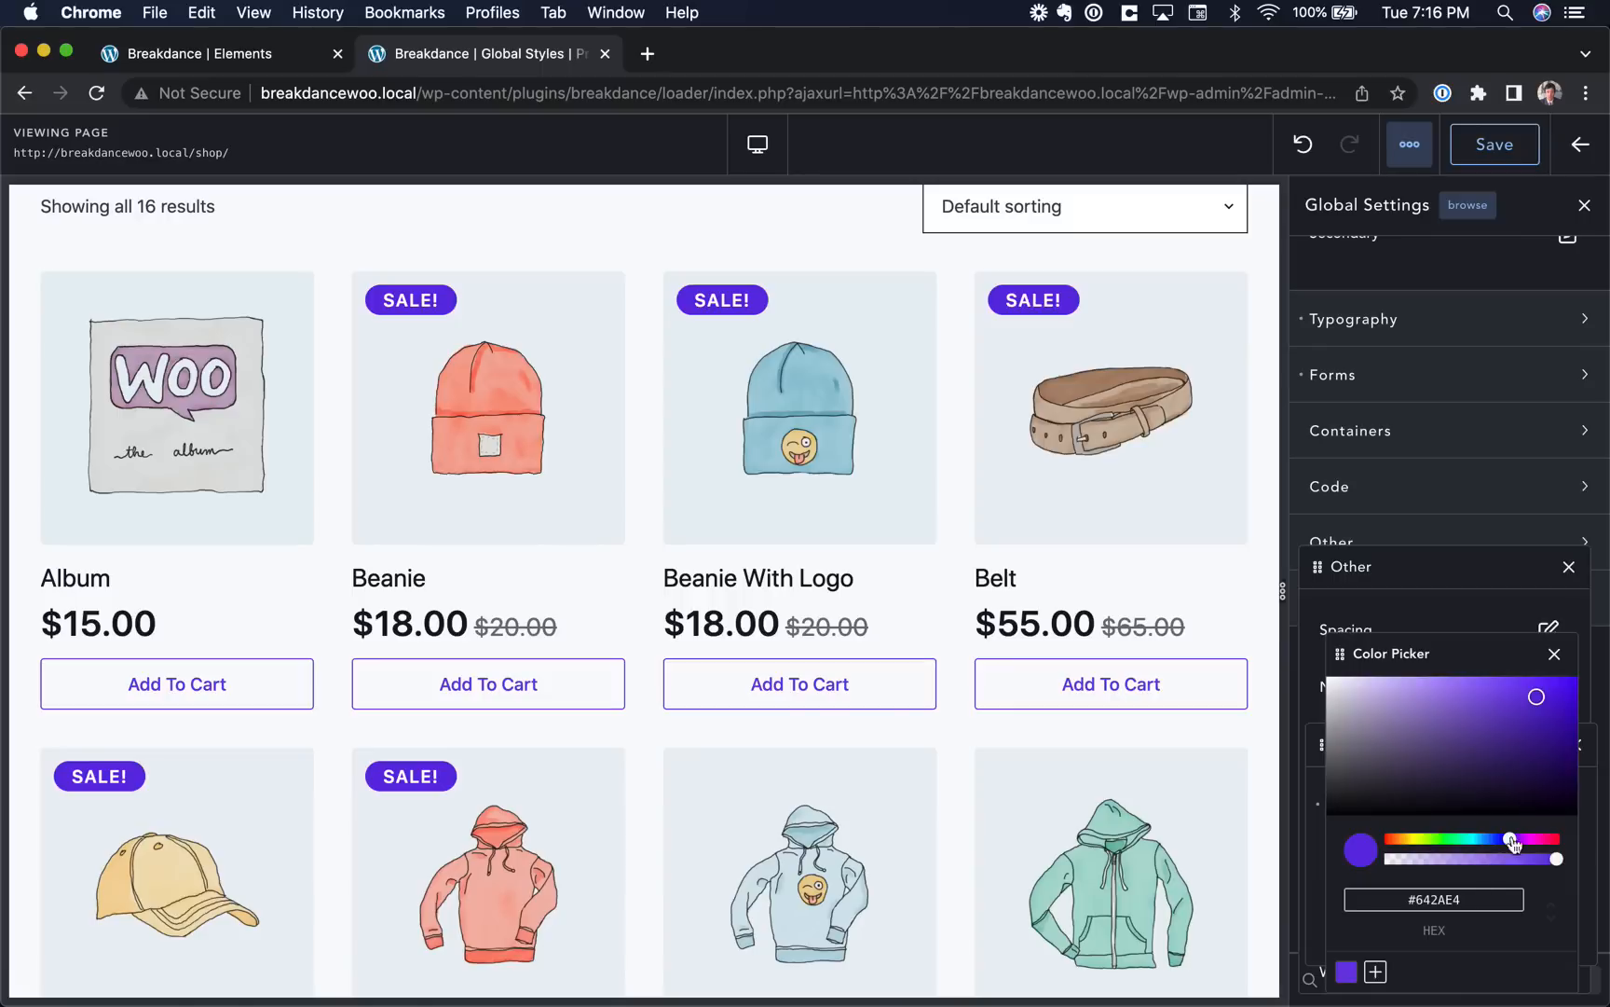
{"action": "mouse_move", "coordinate": [1515, 844]}
{"action": "left_mouse_down"}
{"action": "mouse_move", "coordinate": [1489, 841]}
{"action": "mouse_move", "coordinate": [1515, 845]}
{"action": "left_mouse_up"}
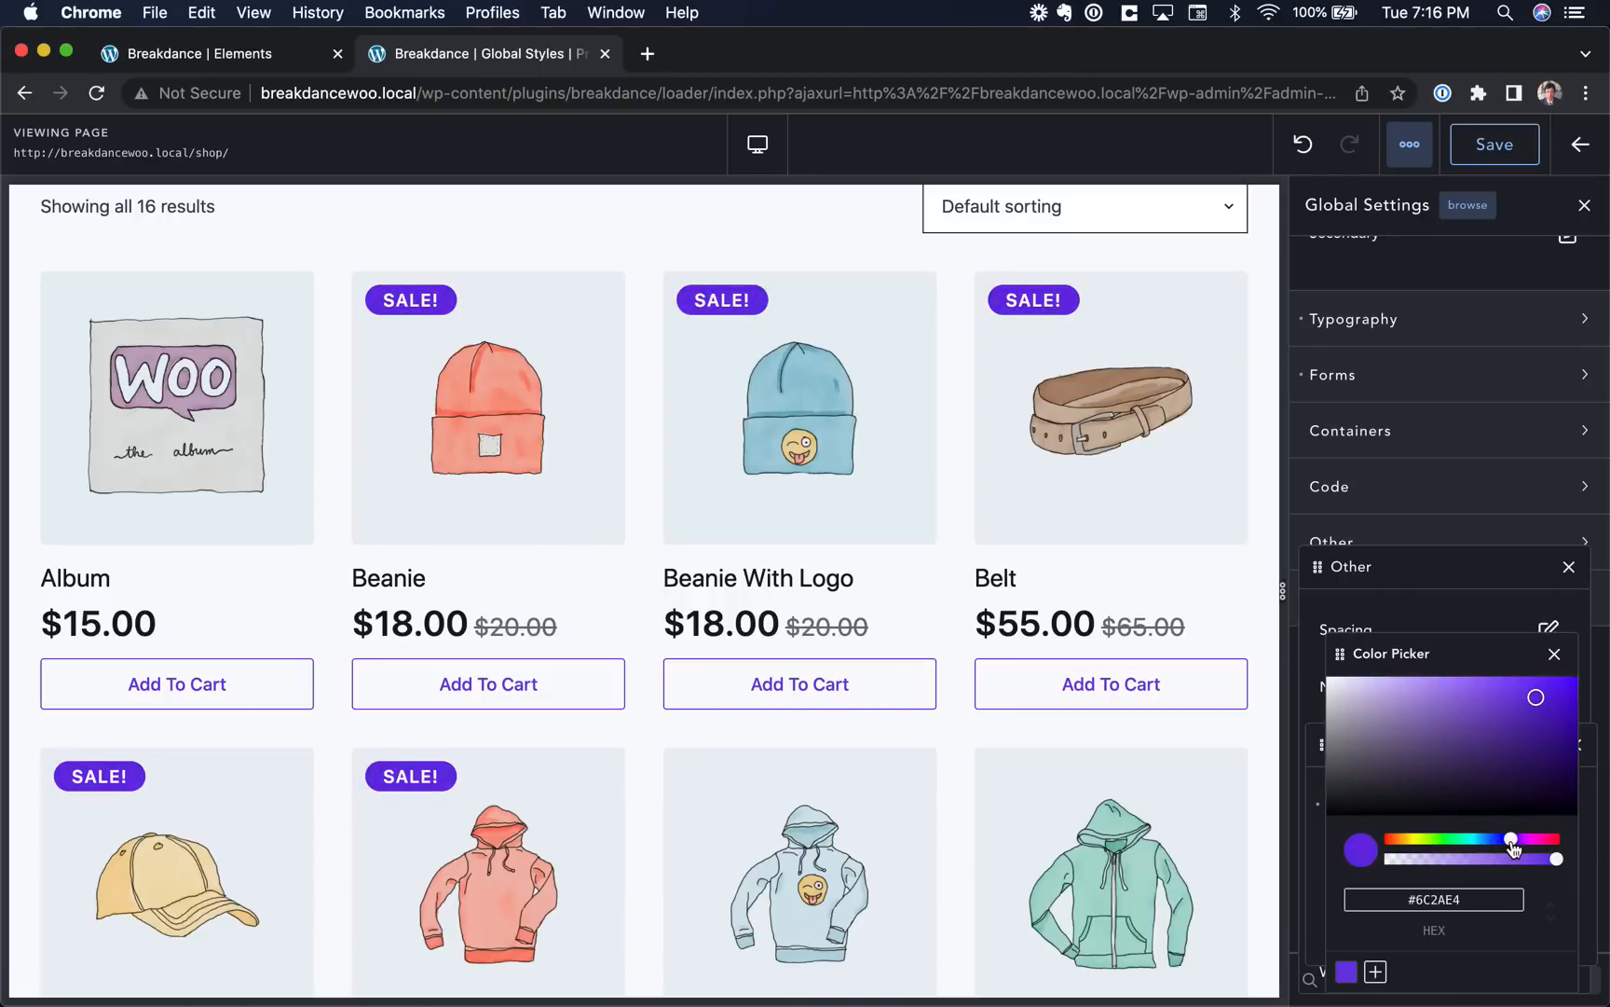
{"action": "left_click", "coordinate": [1554, 655]}
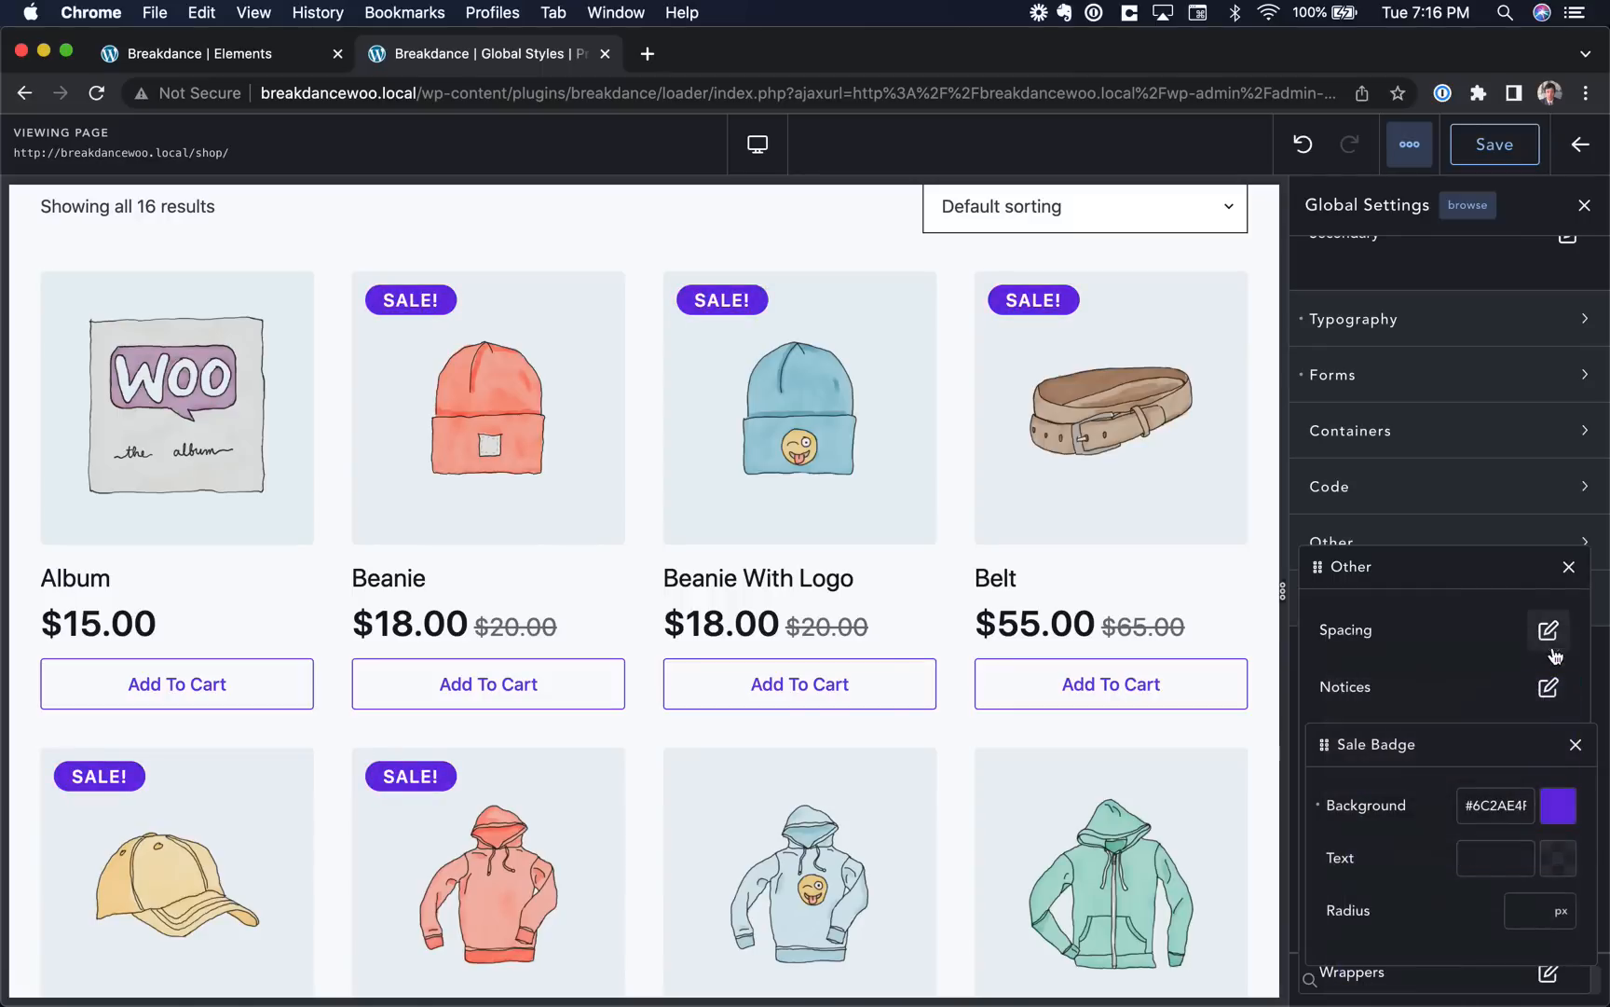
Set the sale badge's corner radius to 0 px and close its settings.
{"action": "left_click", "coordinate": [1514, 909]}
{"action": "type", "text": "0"}
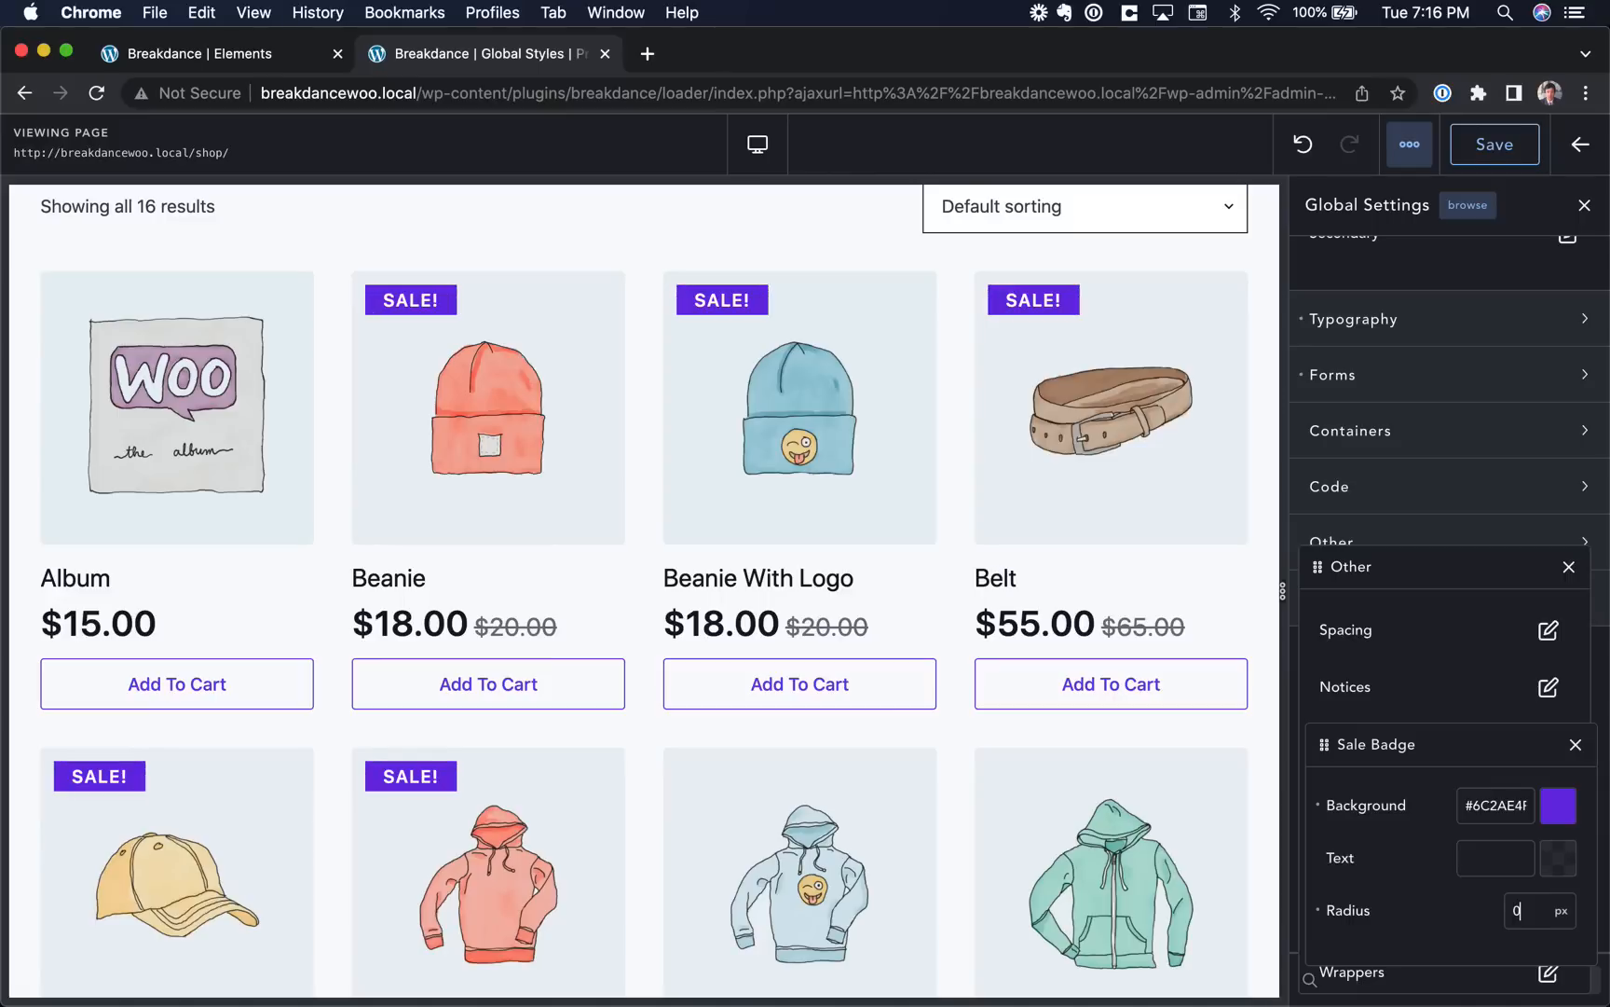
{"action": "left_click", "coordinate": [1575, 744]}
Examine the remaining WooCommerce Other settings and the Products List display options, and return to the beginning of the Shop page.
{"action": "scroll", "coordinate": [1575, 756], "scroll_direction": "down", "scroll_amount": 1}
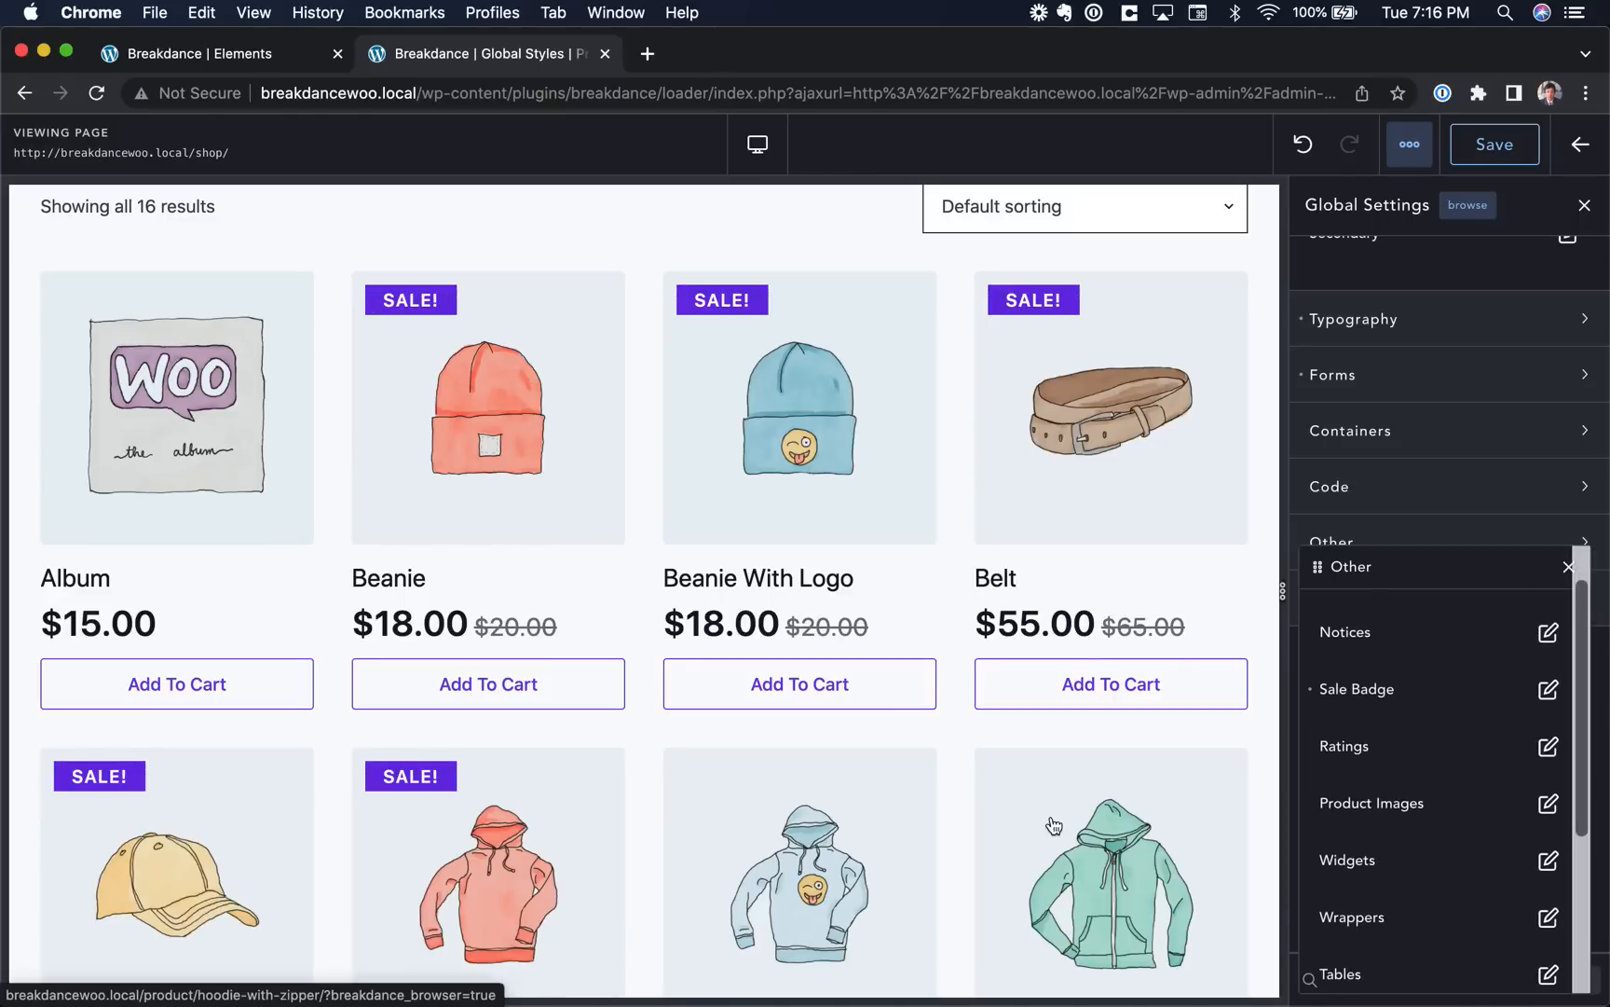
{"action": "scroll", "coordinate": [1153, 829], "scroll_direction": "down", "scroll_amount": 3}
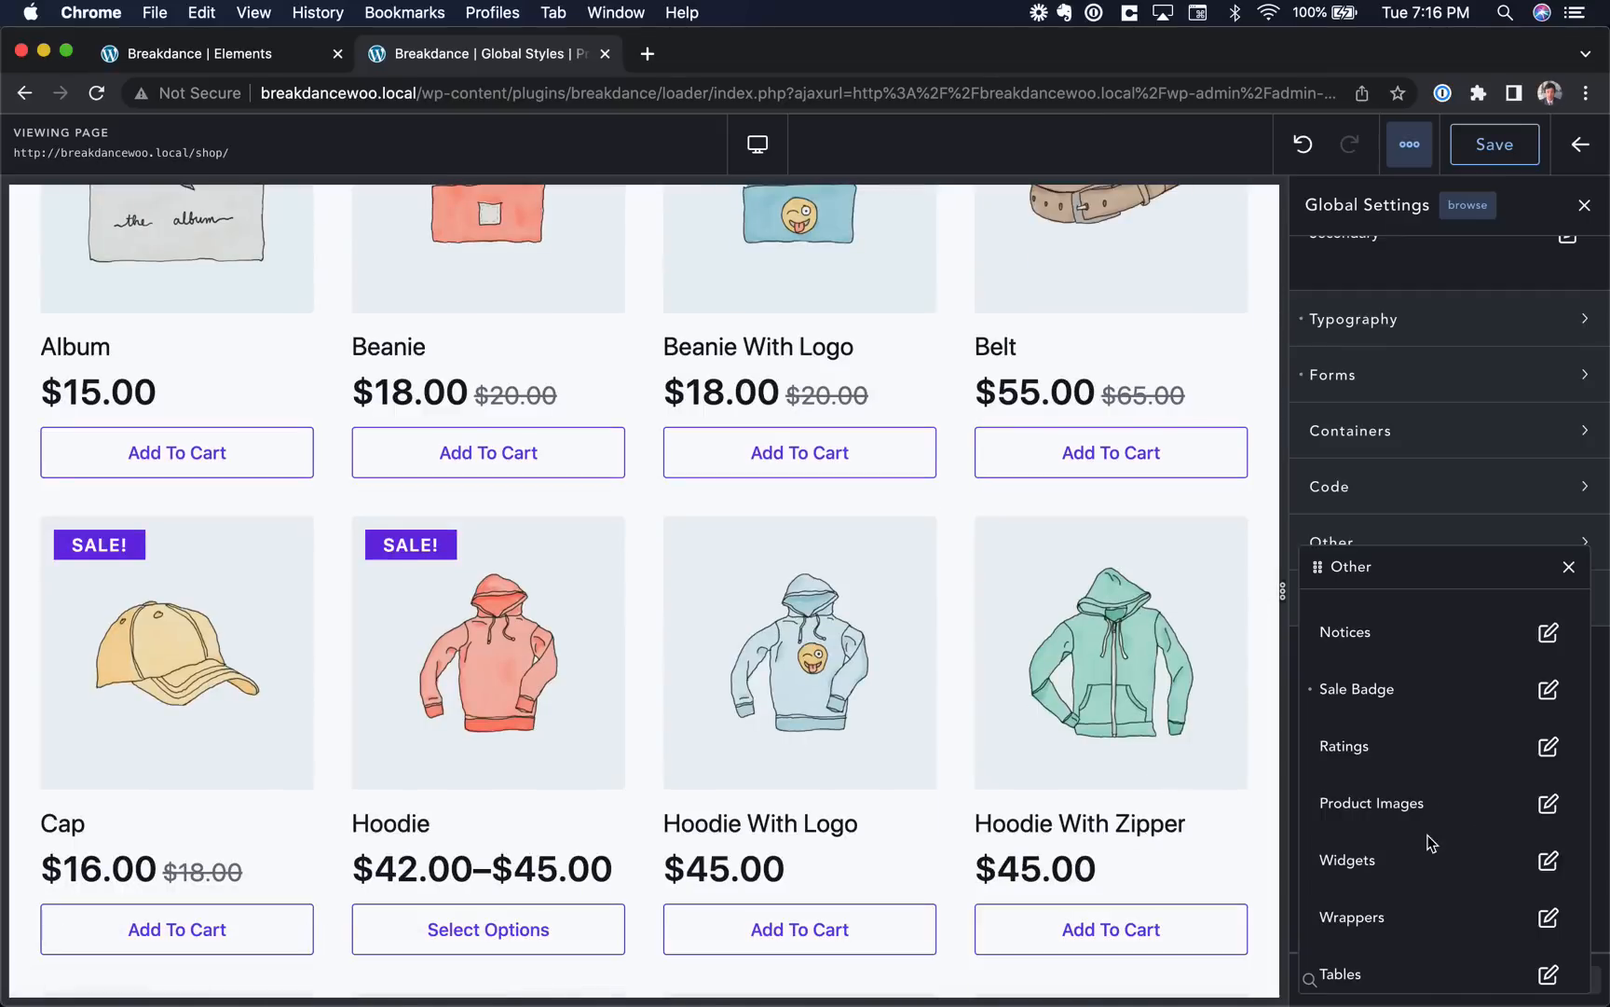
{"action": "scroll", "coordinate": [1428, 838], "scroll_direction": "down", "scroll_amount": 3}
{"action": "scroll", "coordinate": [1432, 844], "scroll_direction": "down", "scroll_amount": 2}
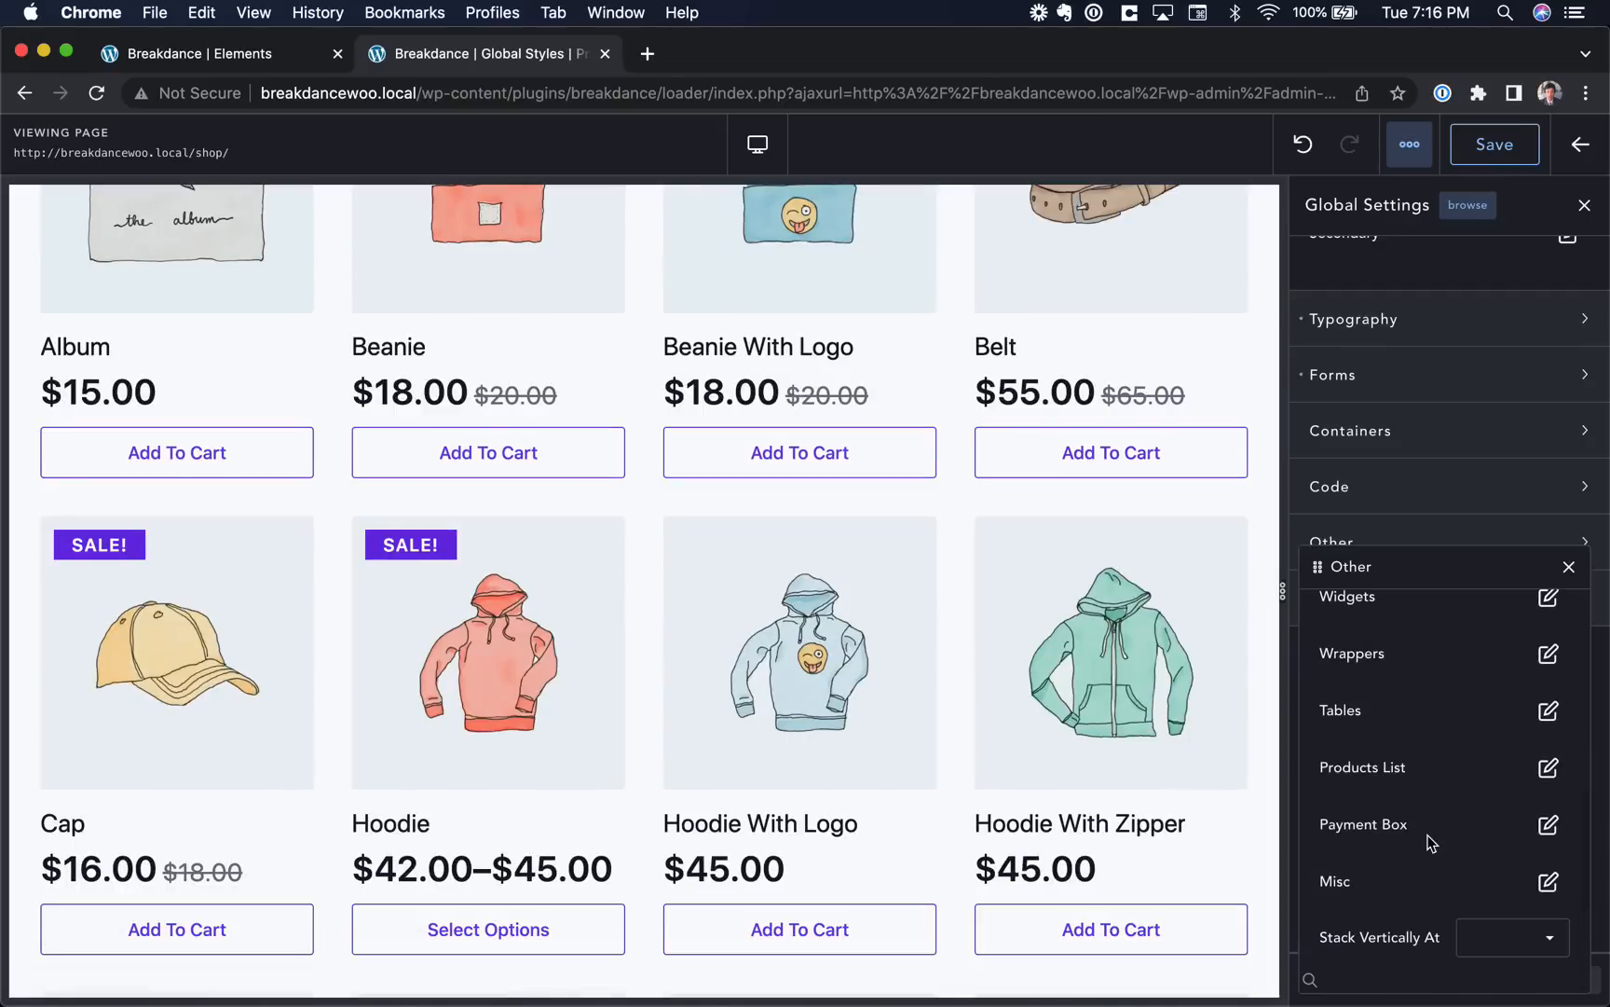
{"action": "left_click", "coordinate": [1550, 767]}
{"action": "scroll", "coordinate": [1491, 806], "scroll_direction": "down", "scroll_amount": 3}
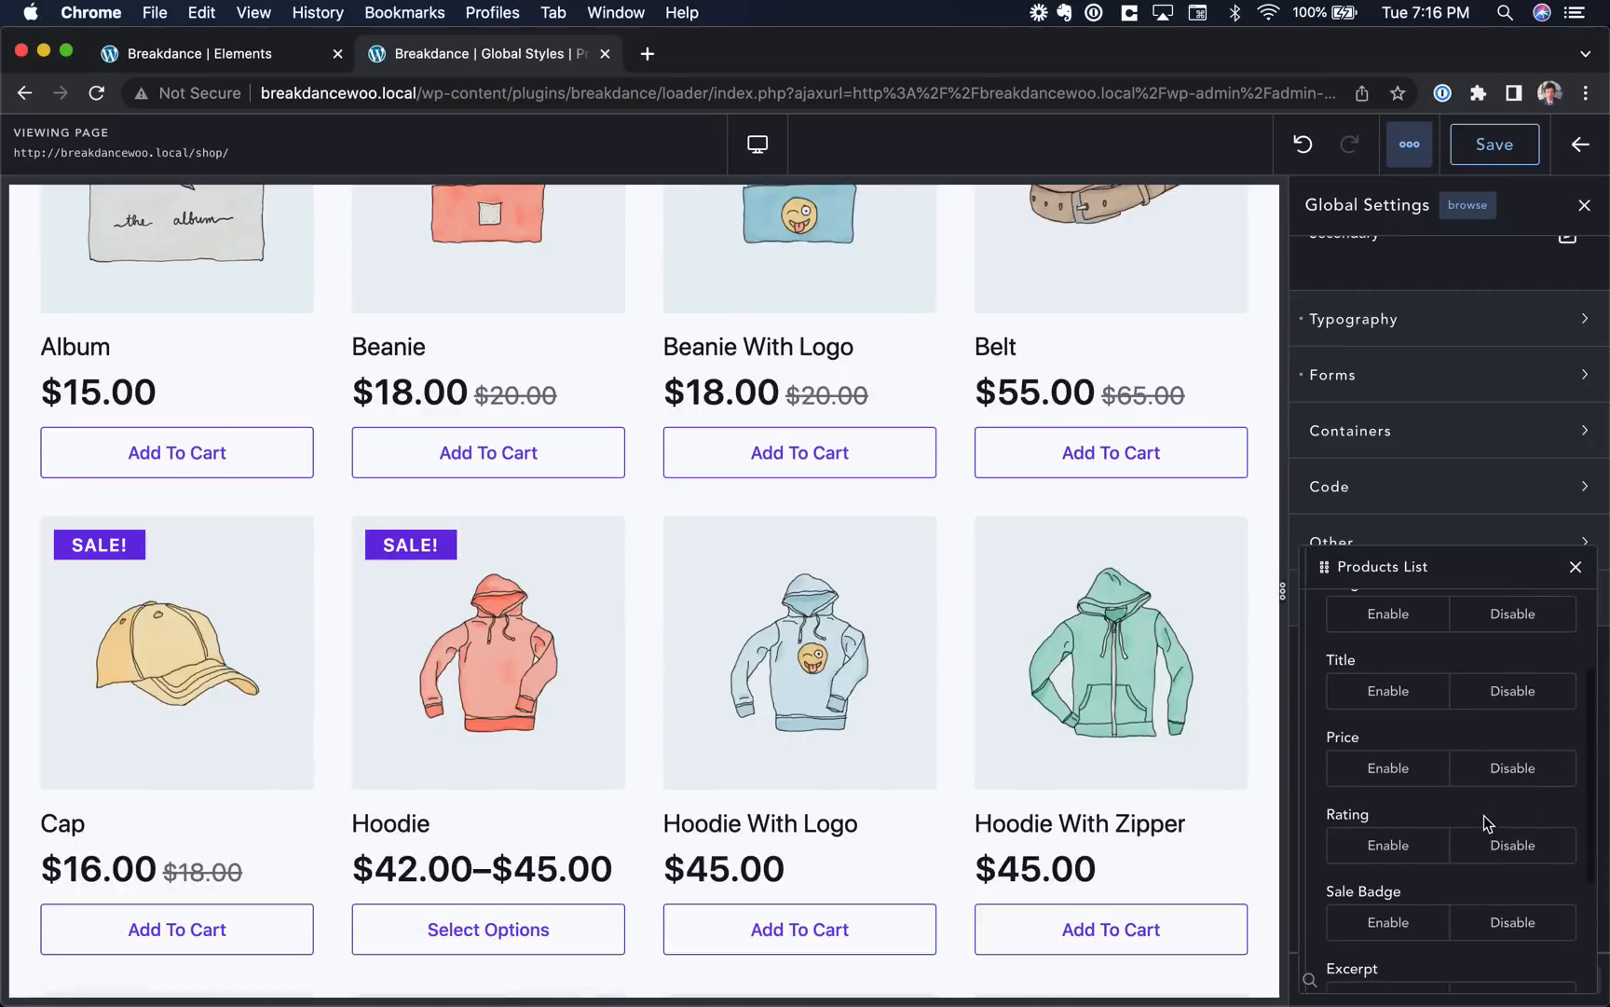
{"action": "scroll", "coordinate": [1403, 774], "scroll_direction": "down", "scroll_amount": 3}
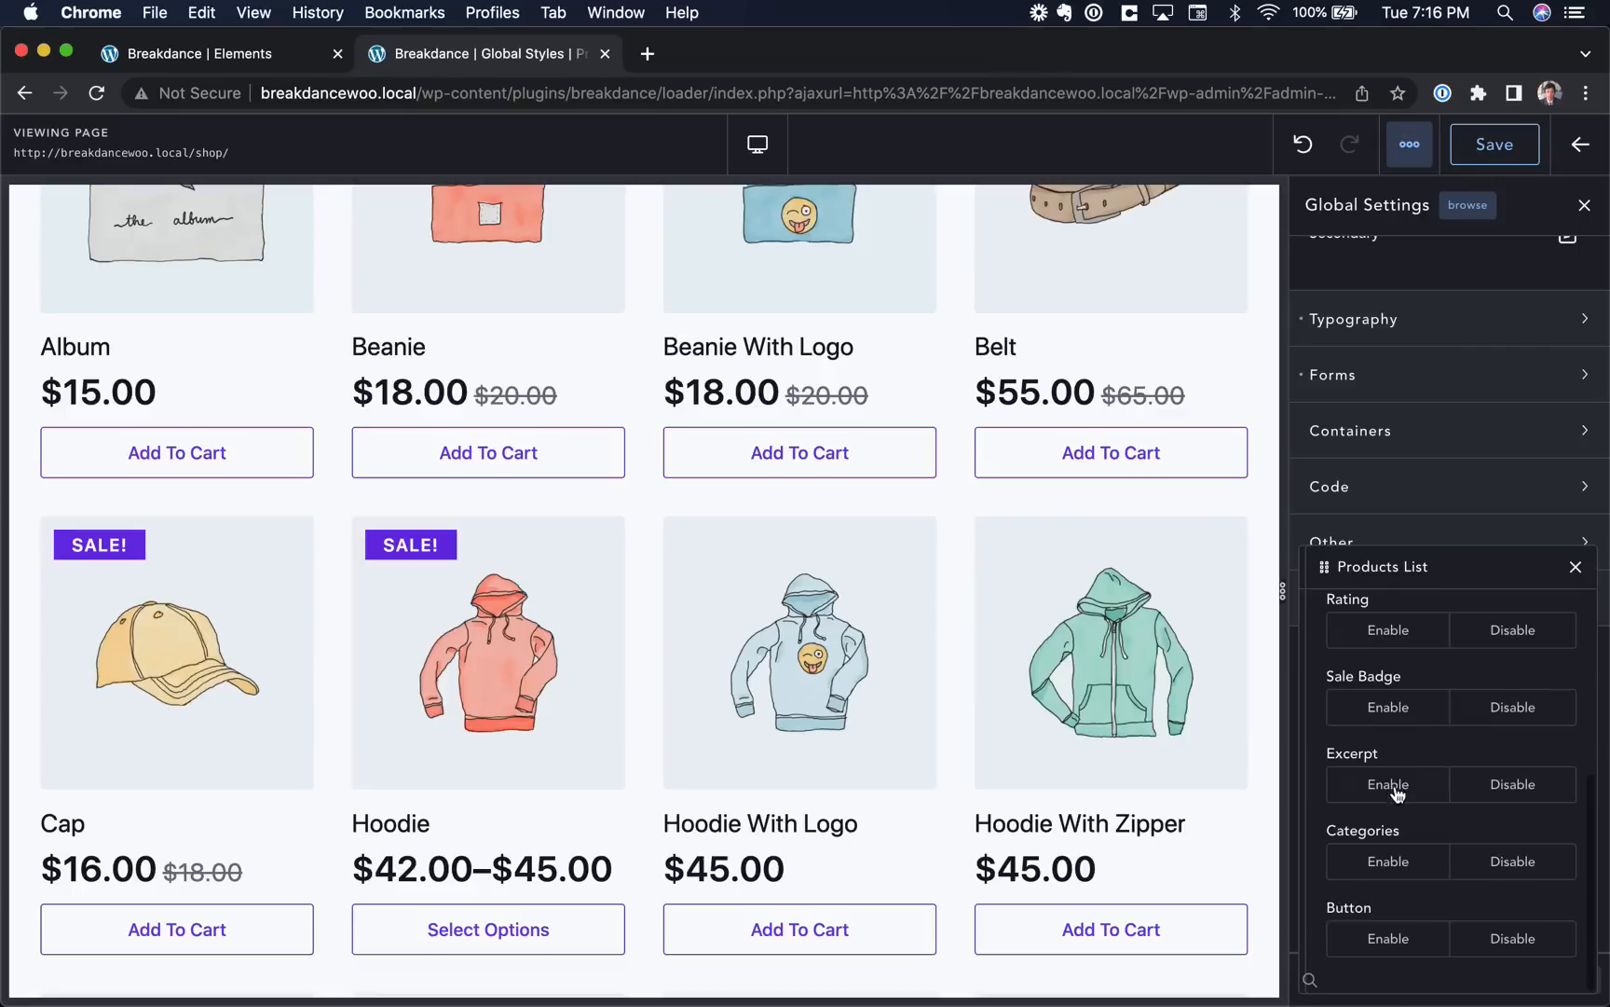
{"action": "scroll", "coordinate": [1045, 844], "scroll_direction": "down", "scroll_amount": 2}
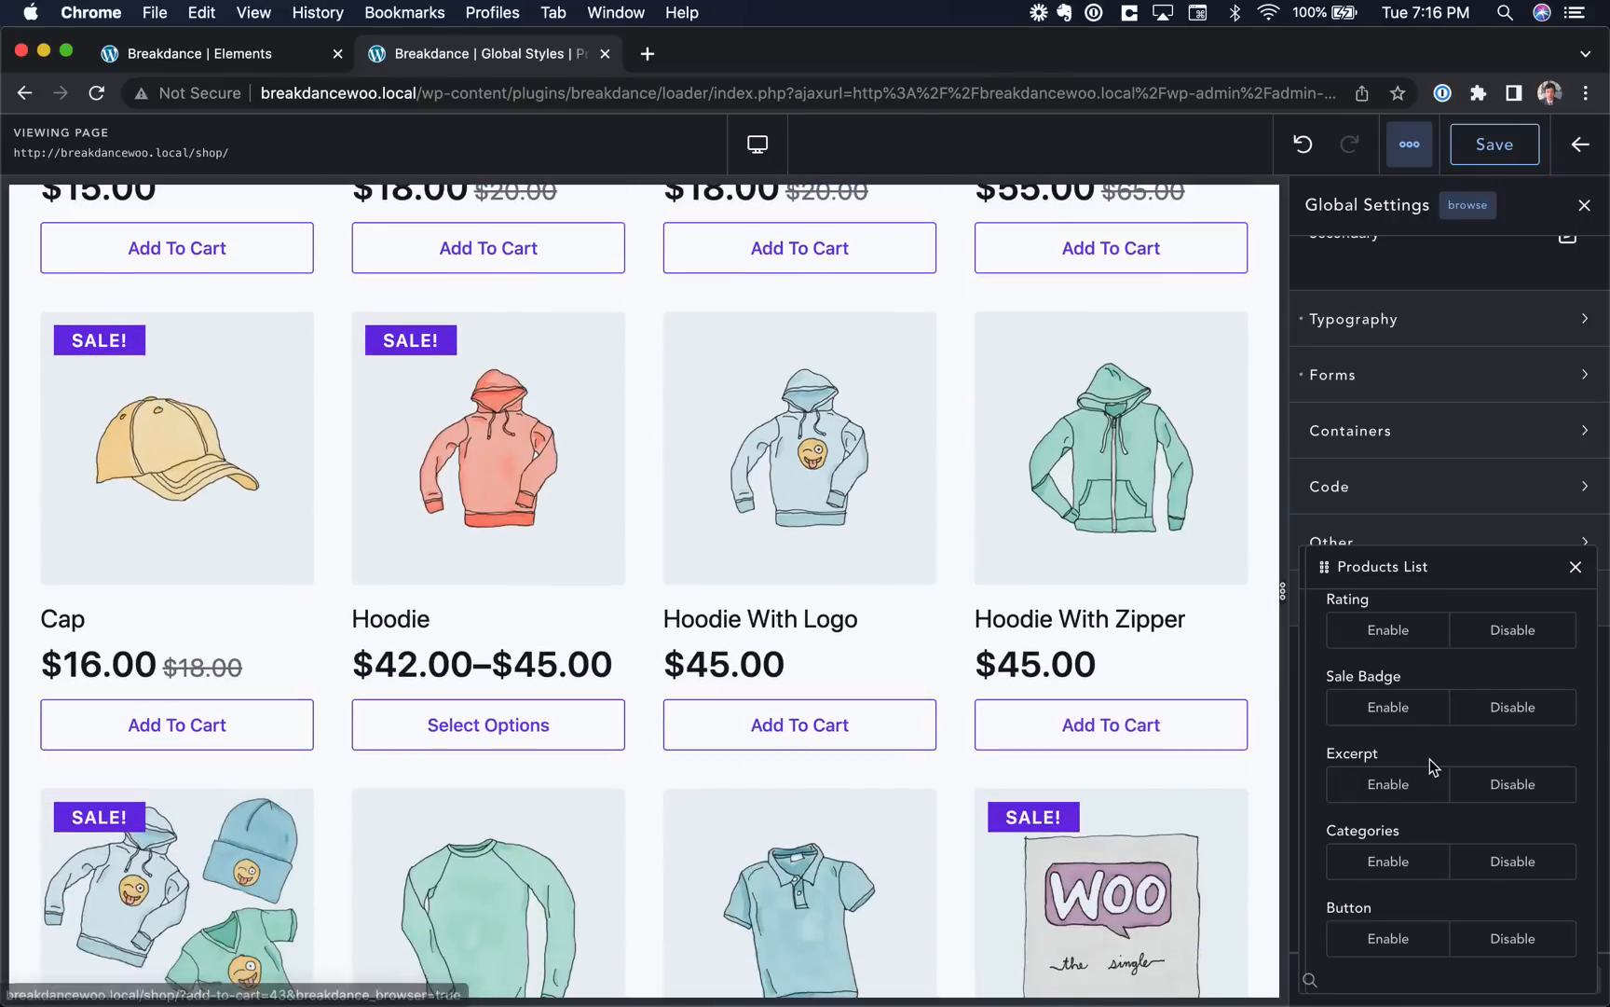
{"action": "scroll", "coordinate": [1398, 839], "scroll_direction": "up", "scroll_amount": 5}
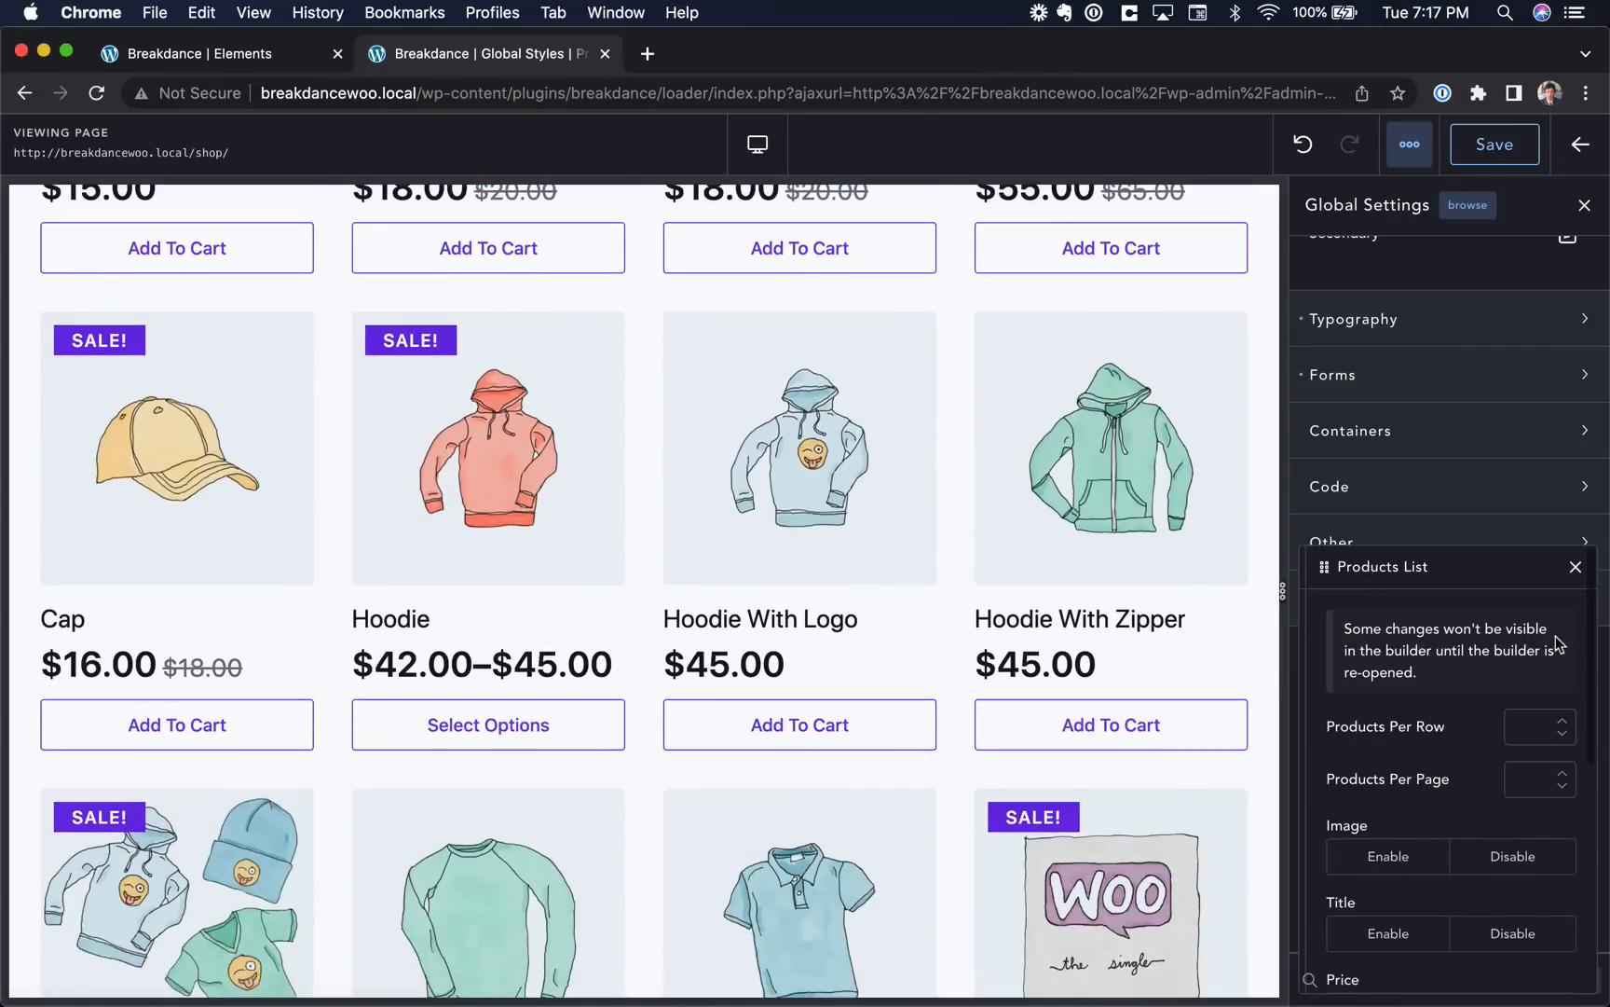
{"action": "left_click", "coordinate": [1571, 567]}
{"action": "scroll", "coordinate": [910, 501], "scroll_direction": "up", "scroll_amount": 6}
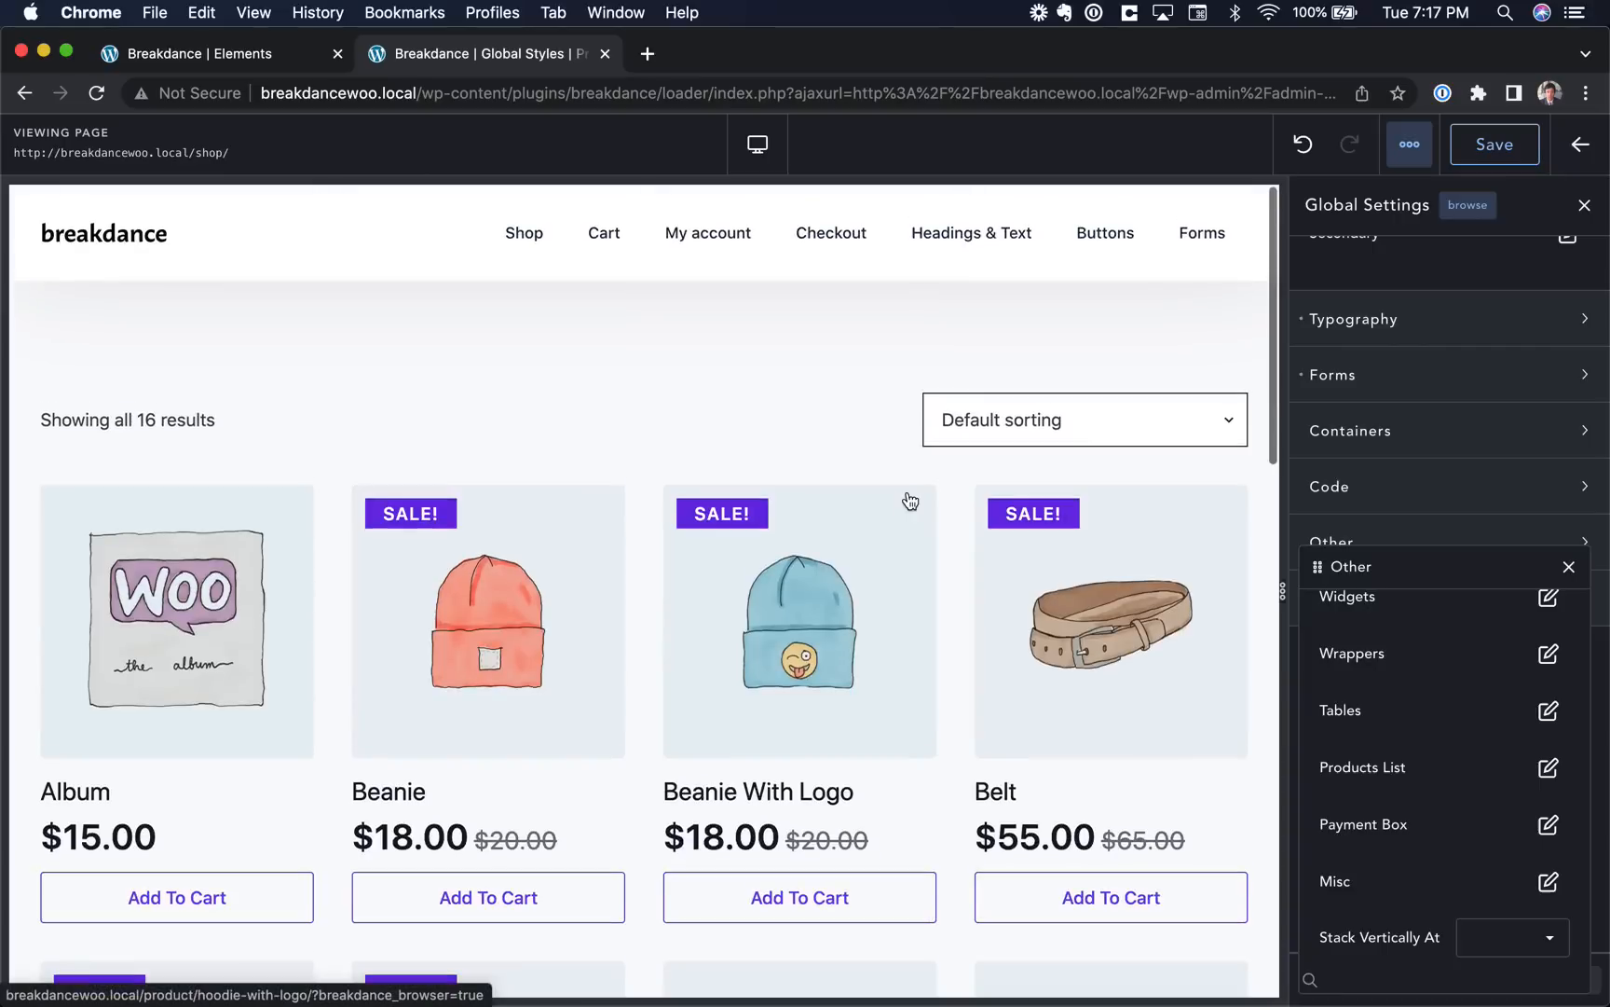
View the Headings & Text page, then discard the unsaved global settings changes and leave the global styles editor.
{"action": "left_click", "coordinate": [948, 233]}
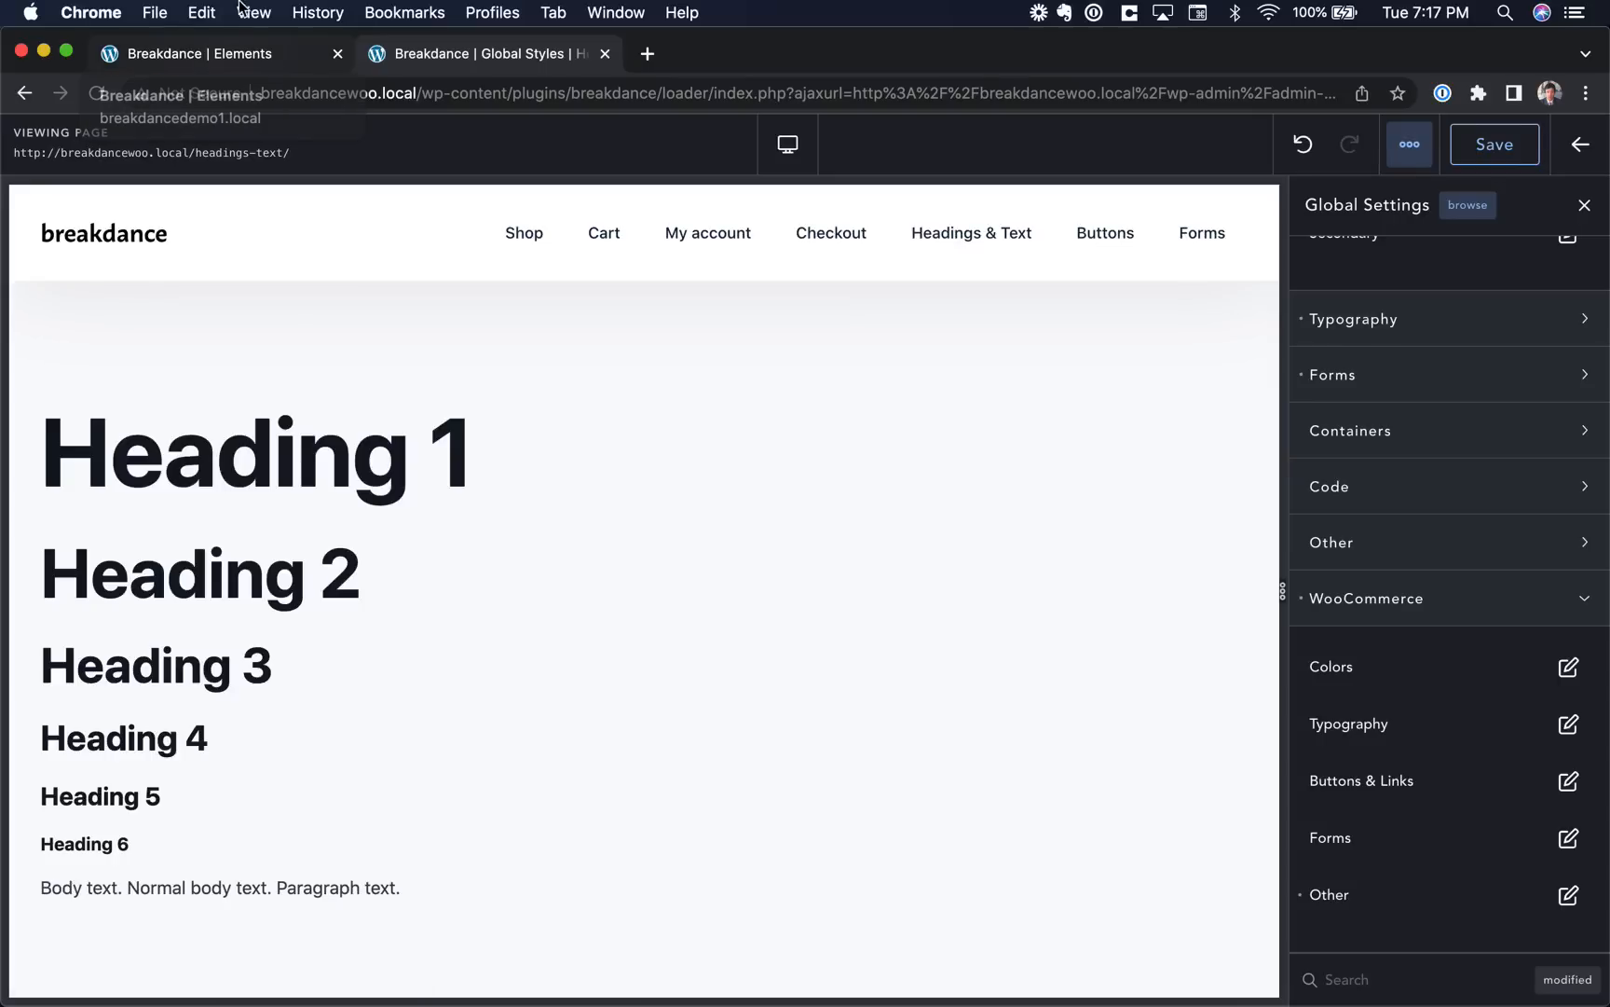
{"action": "left_click", "coordinate": [1587, 144]}
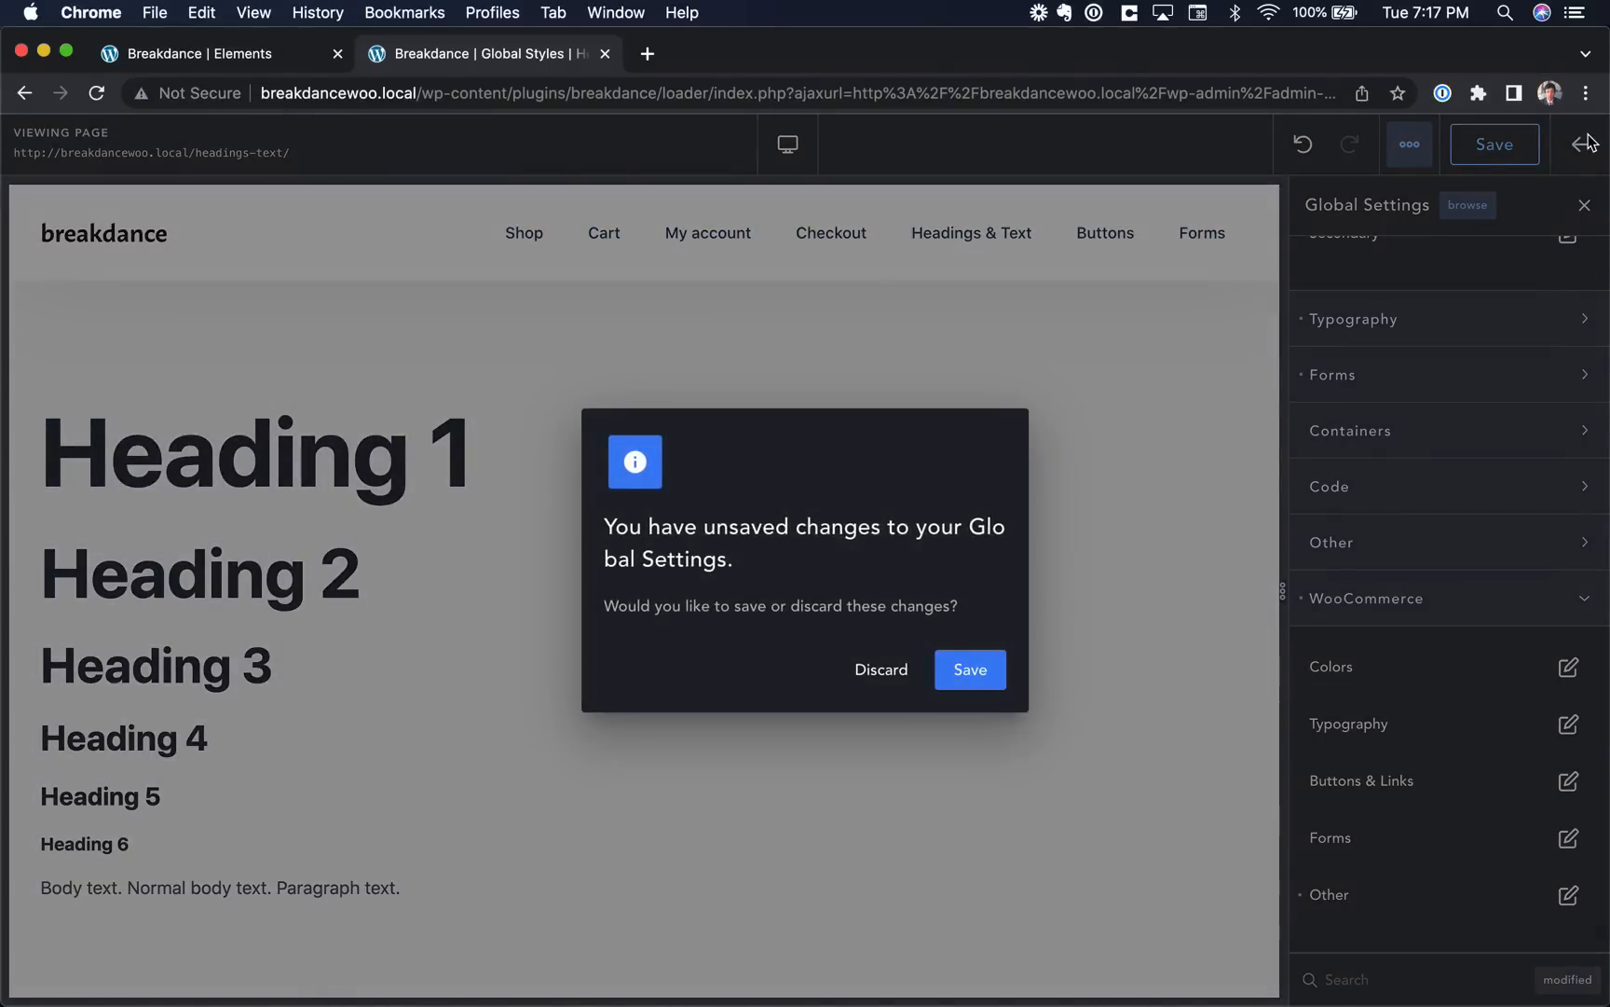
{"action": "left_click", "coordinate": [881, 667]}
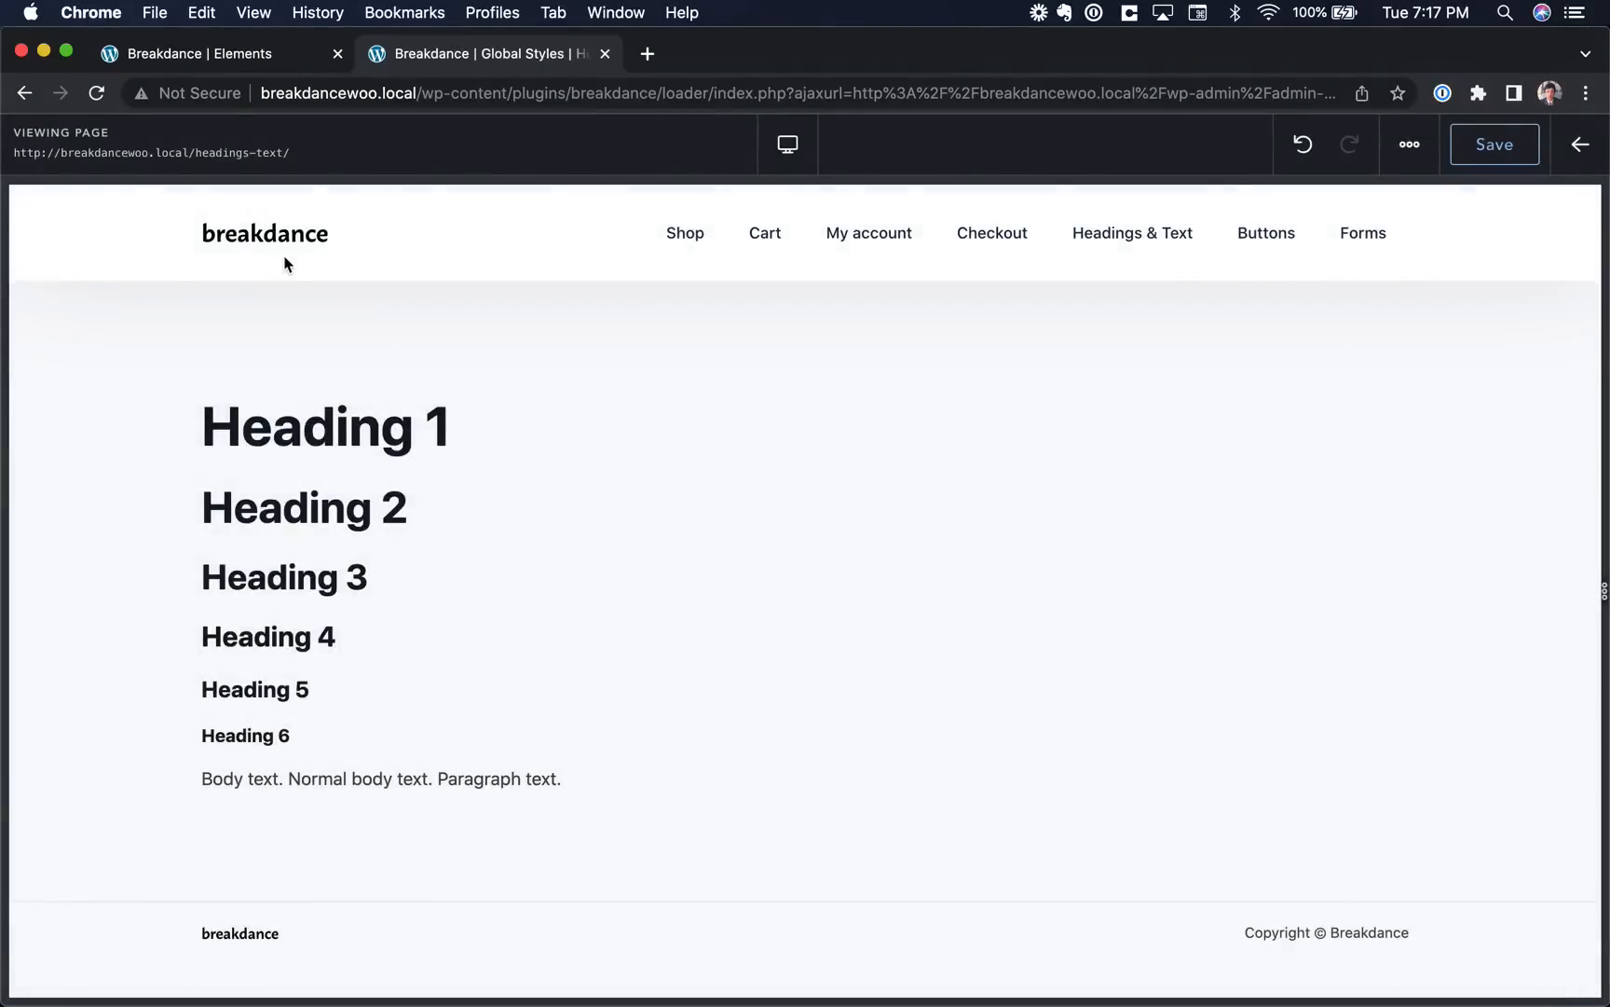
{"action": "left_click", "coordinate": [1582, 145]}
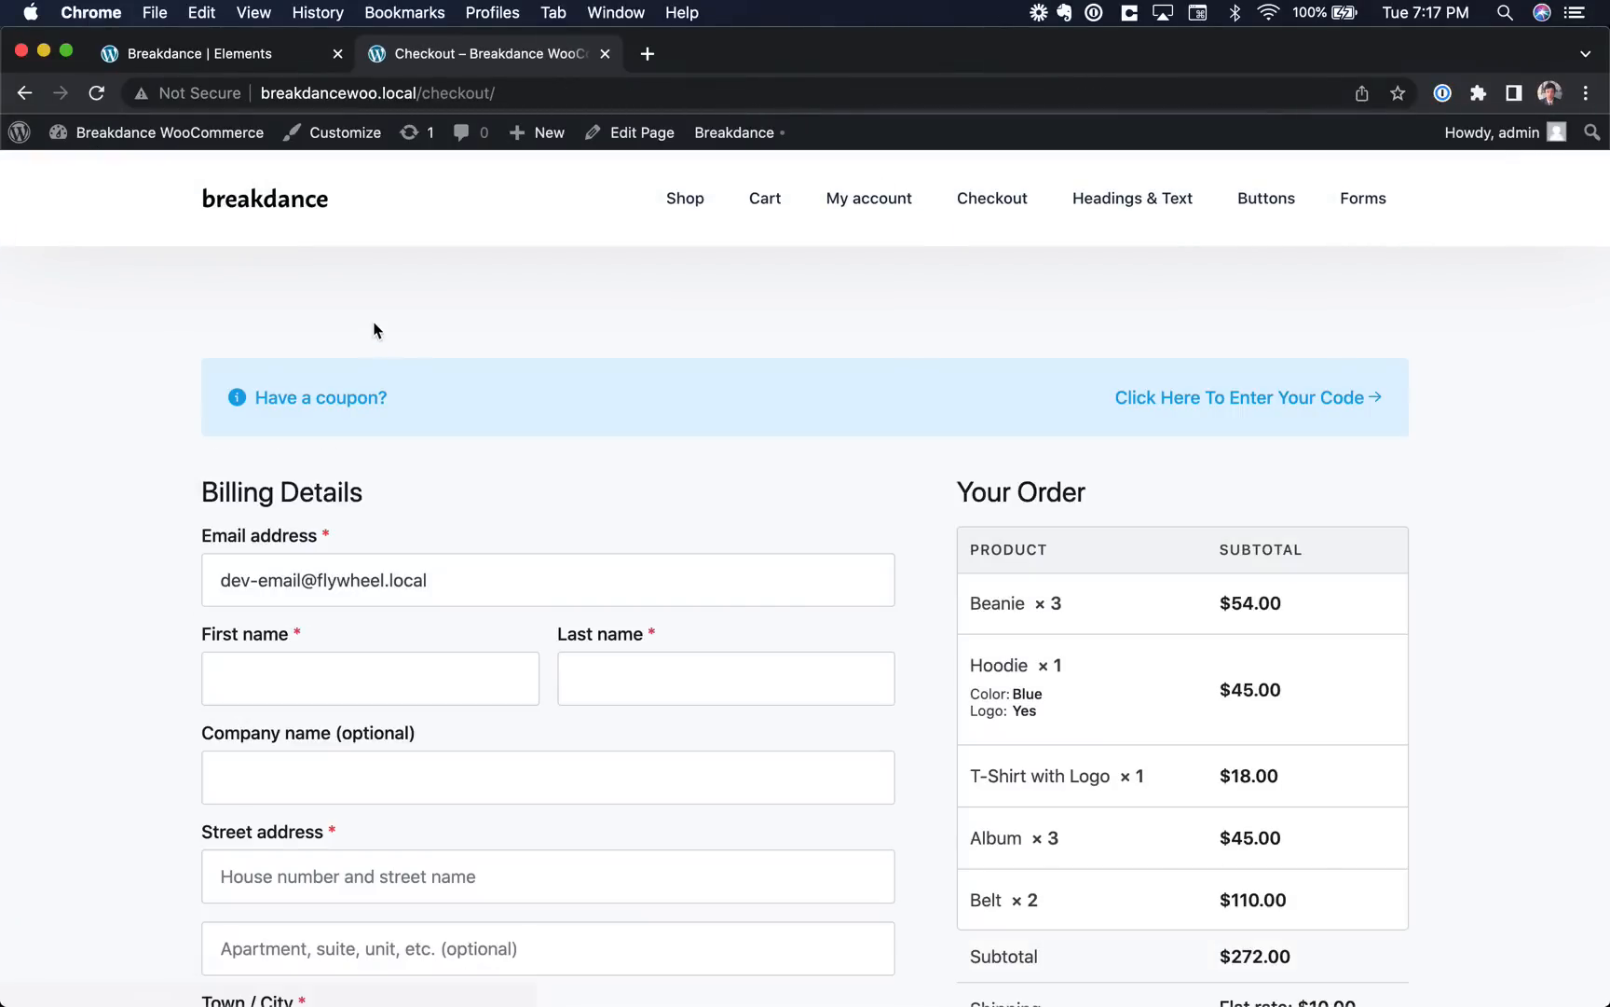
Add a Single Product template from Breakdance's template list in the WordPress admin and open it in the builder.
{"action": "left_click", "coordinate": [149, 133]}
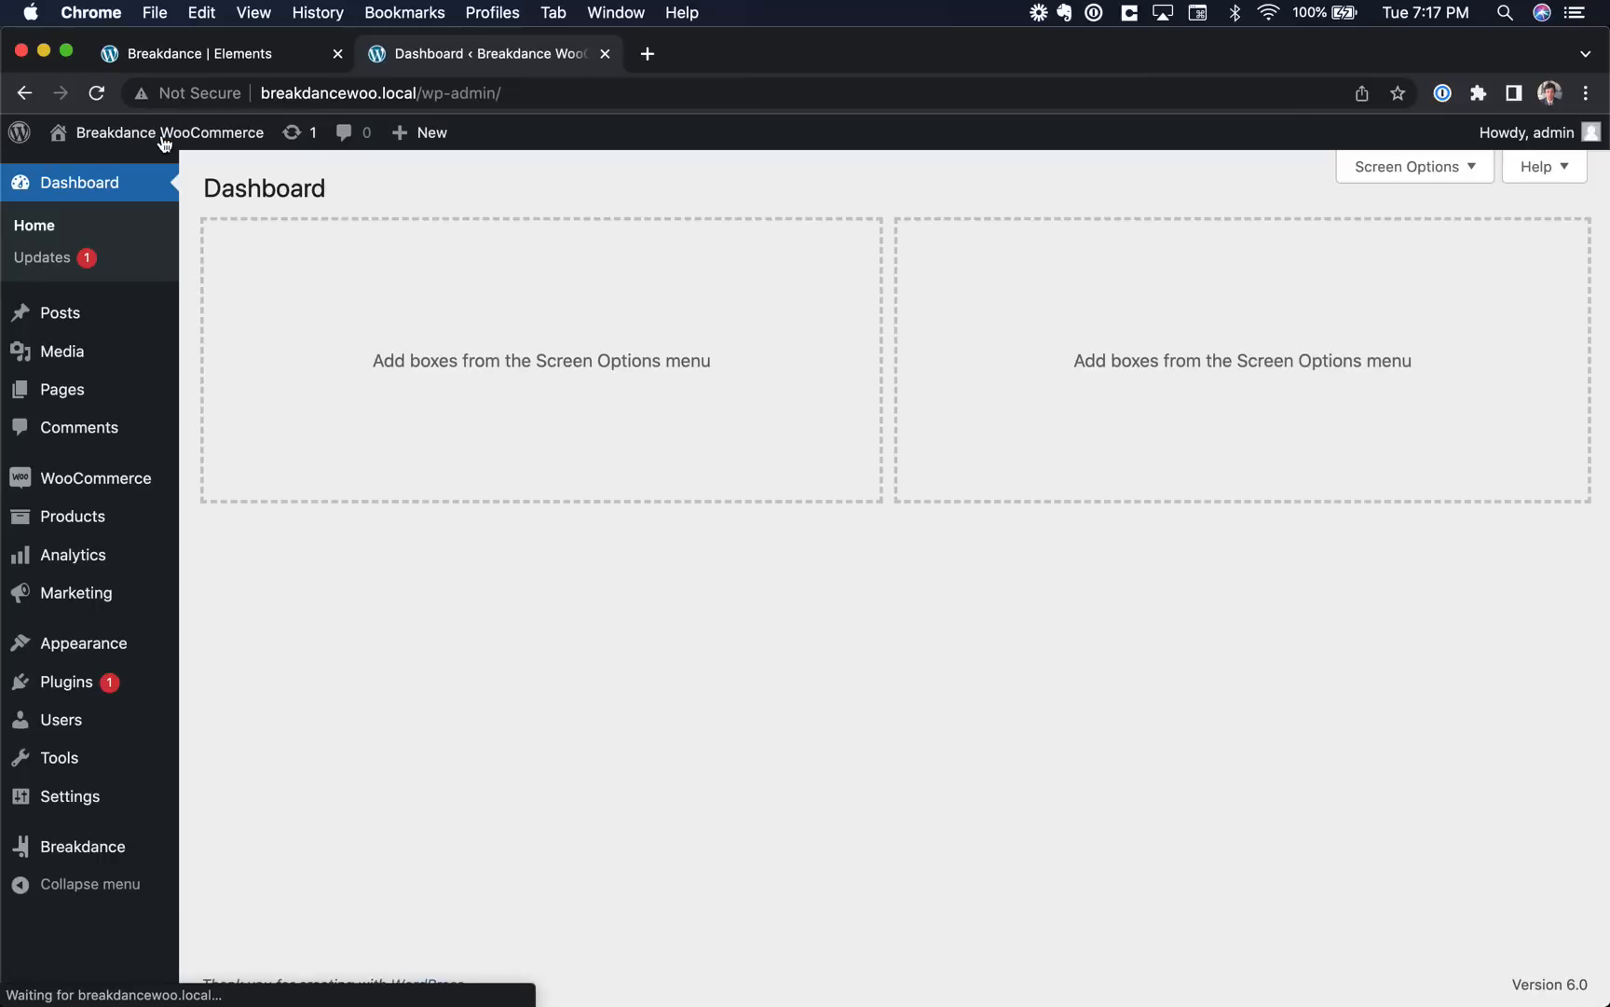
{"action": "mouse_move", "coordinate": [99, 848]}
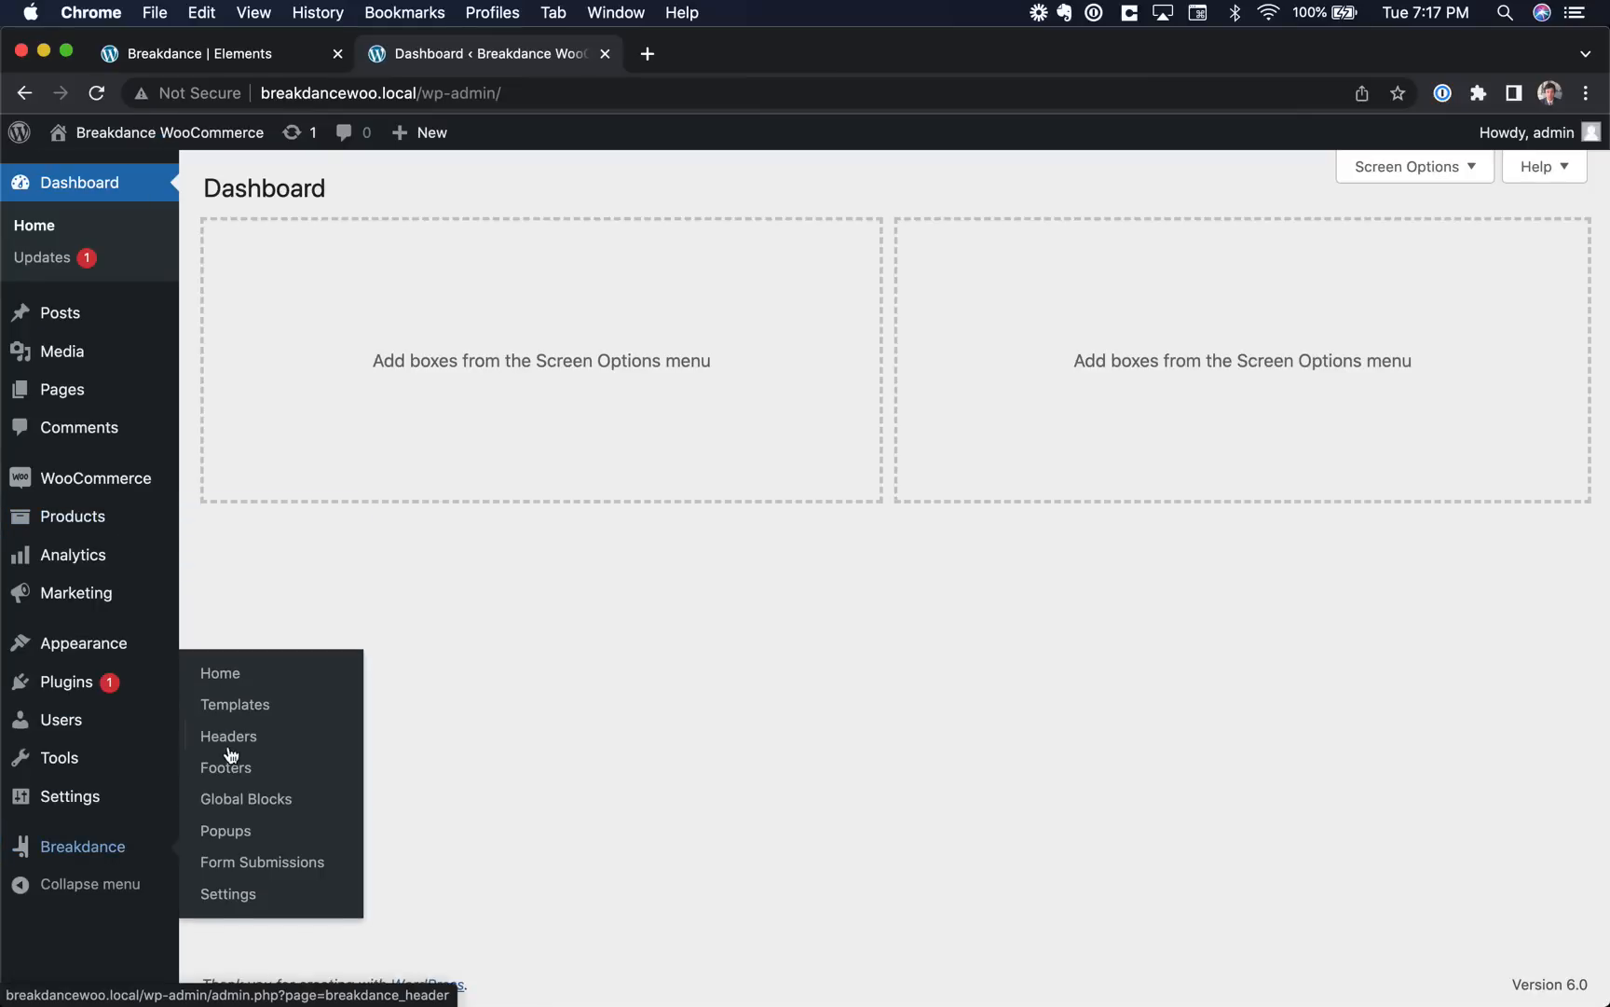
{"action": "left_click", "coordinate": [267, 714]}
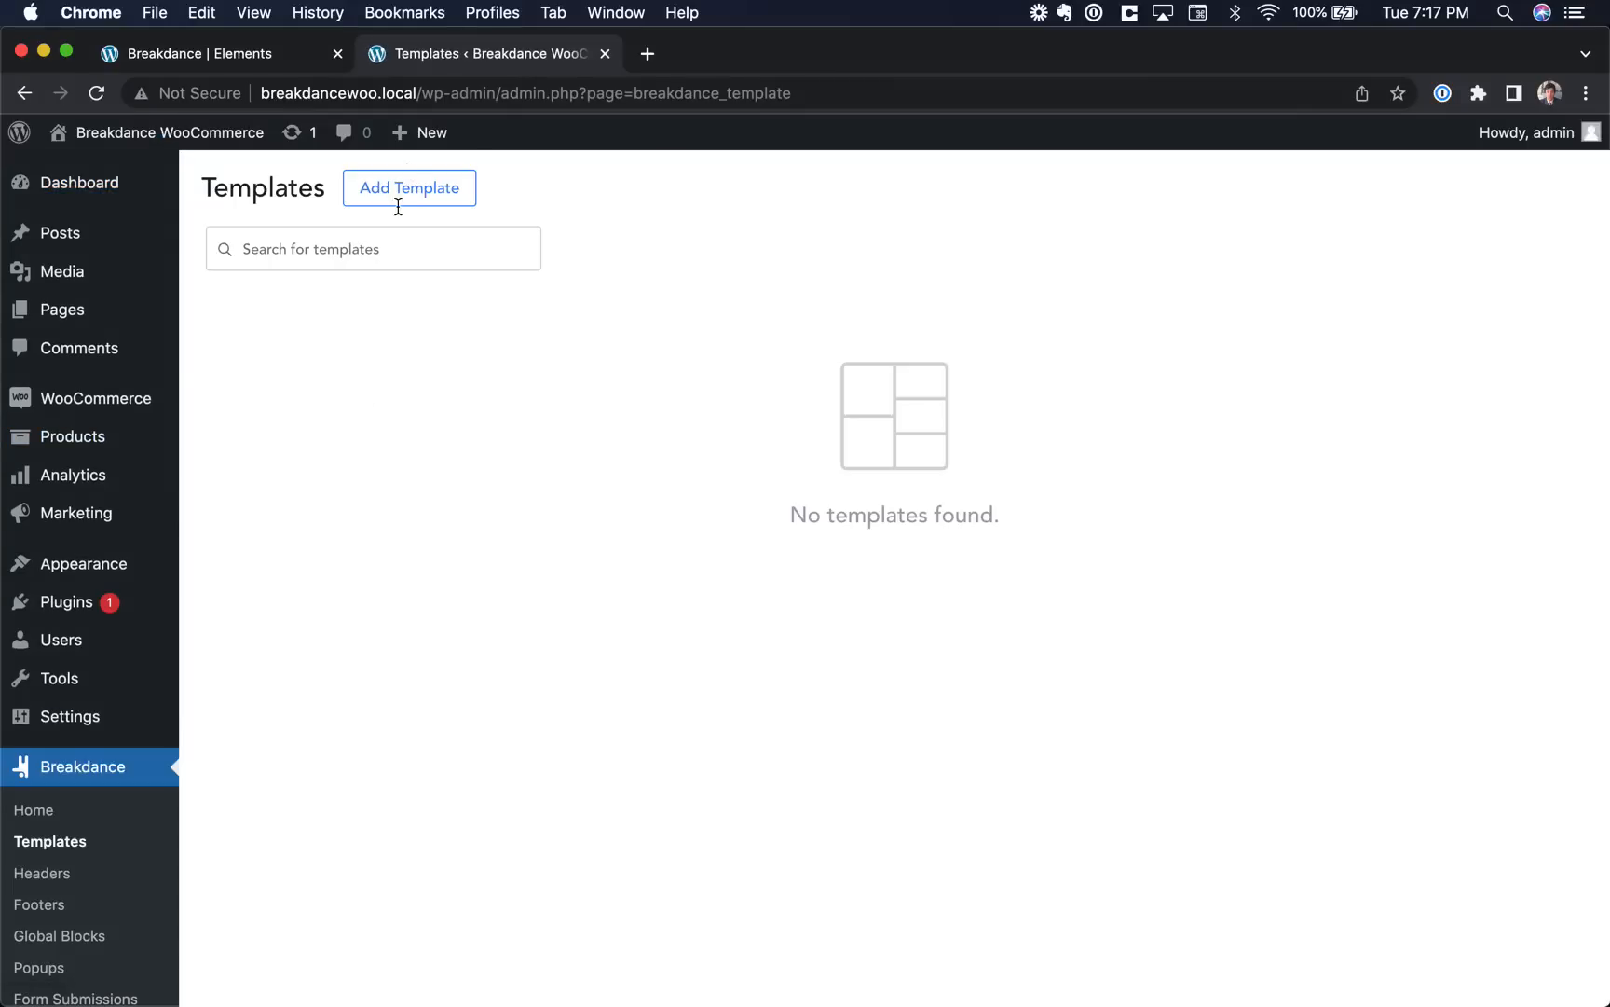
{"action": "left_click", "coordinate": [403, 191]}
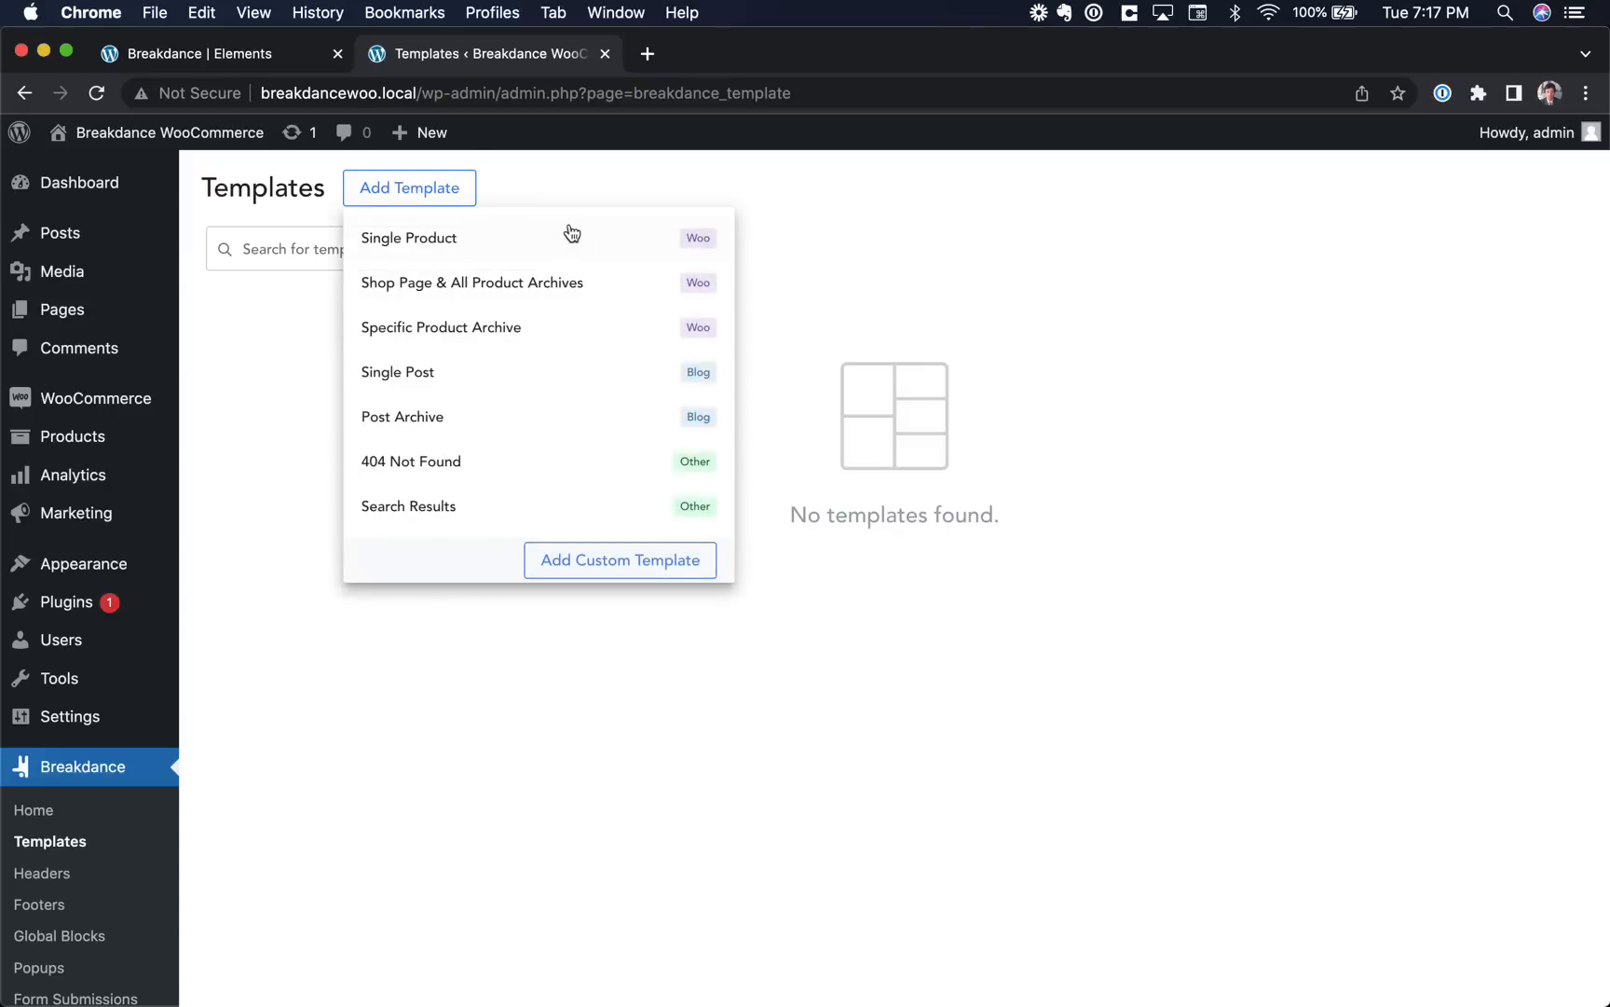
{"action": "left_click", "coordinate": [435, 242]}
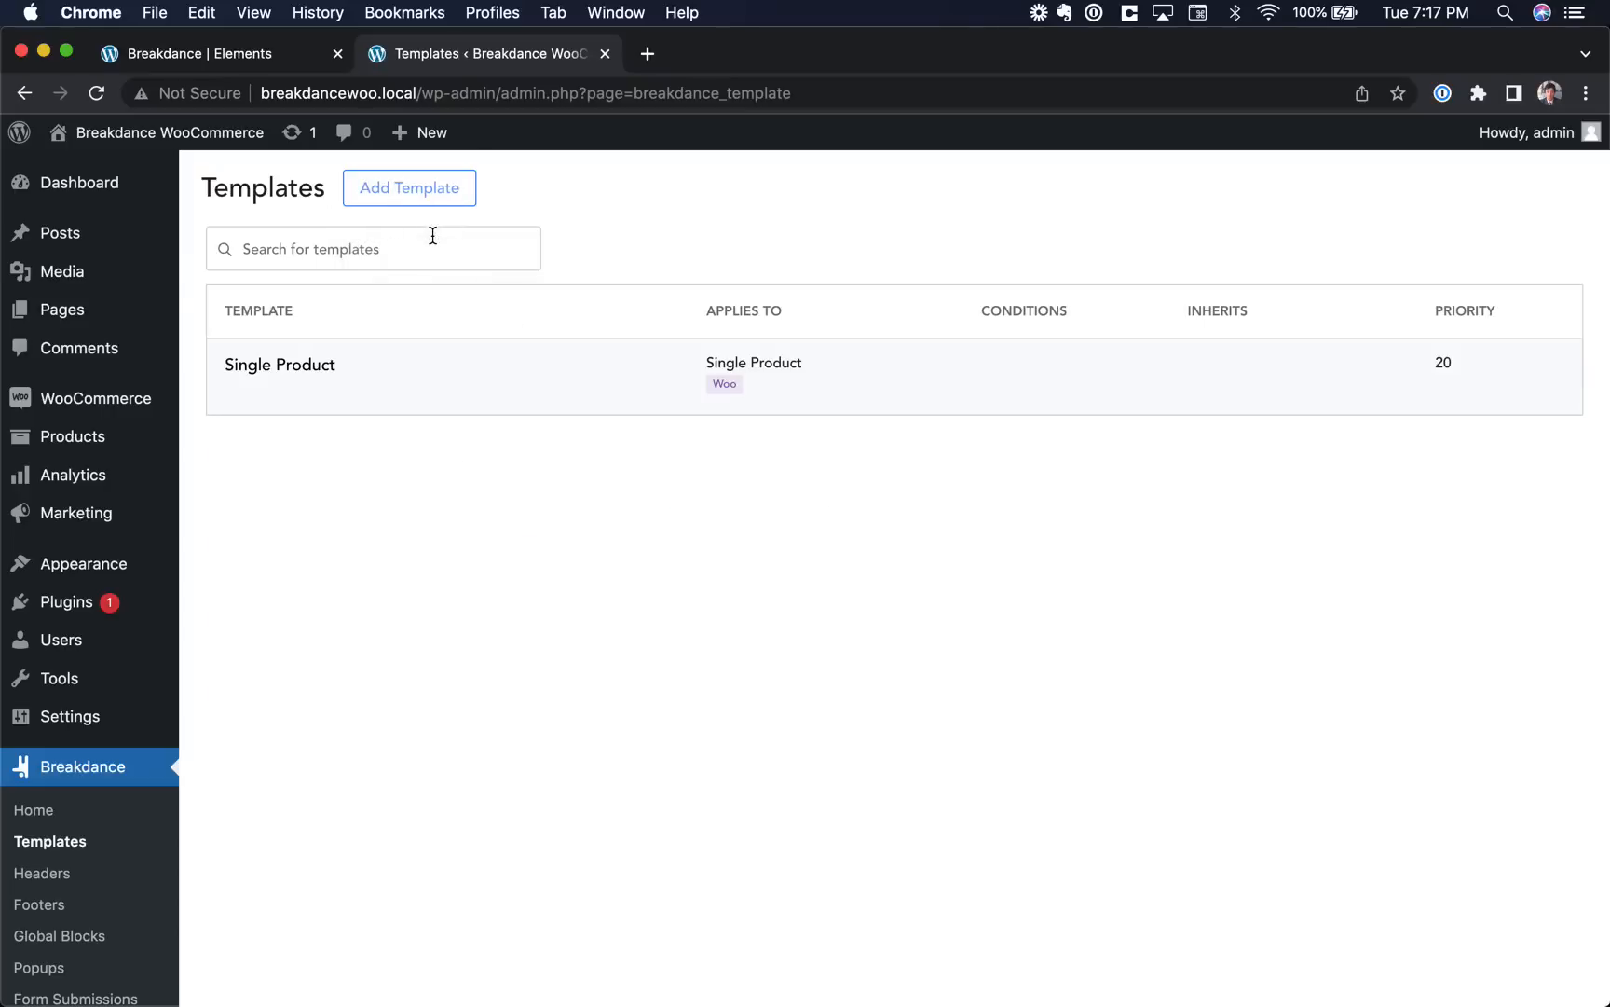
{"action": "left_click", "coordinate": [285, 403]}
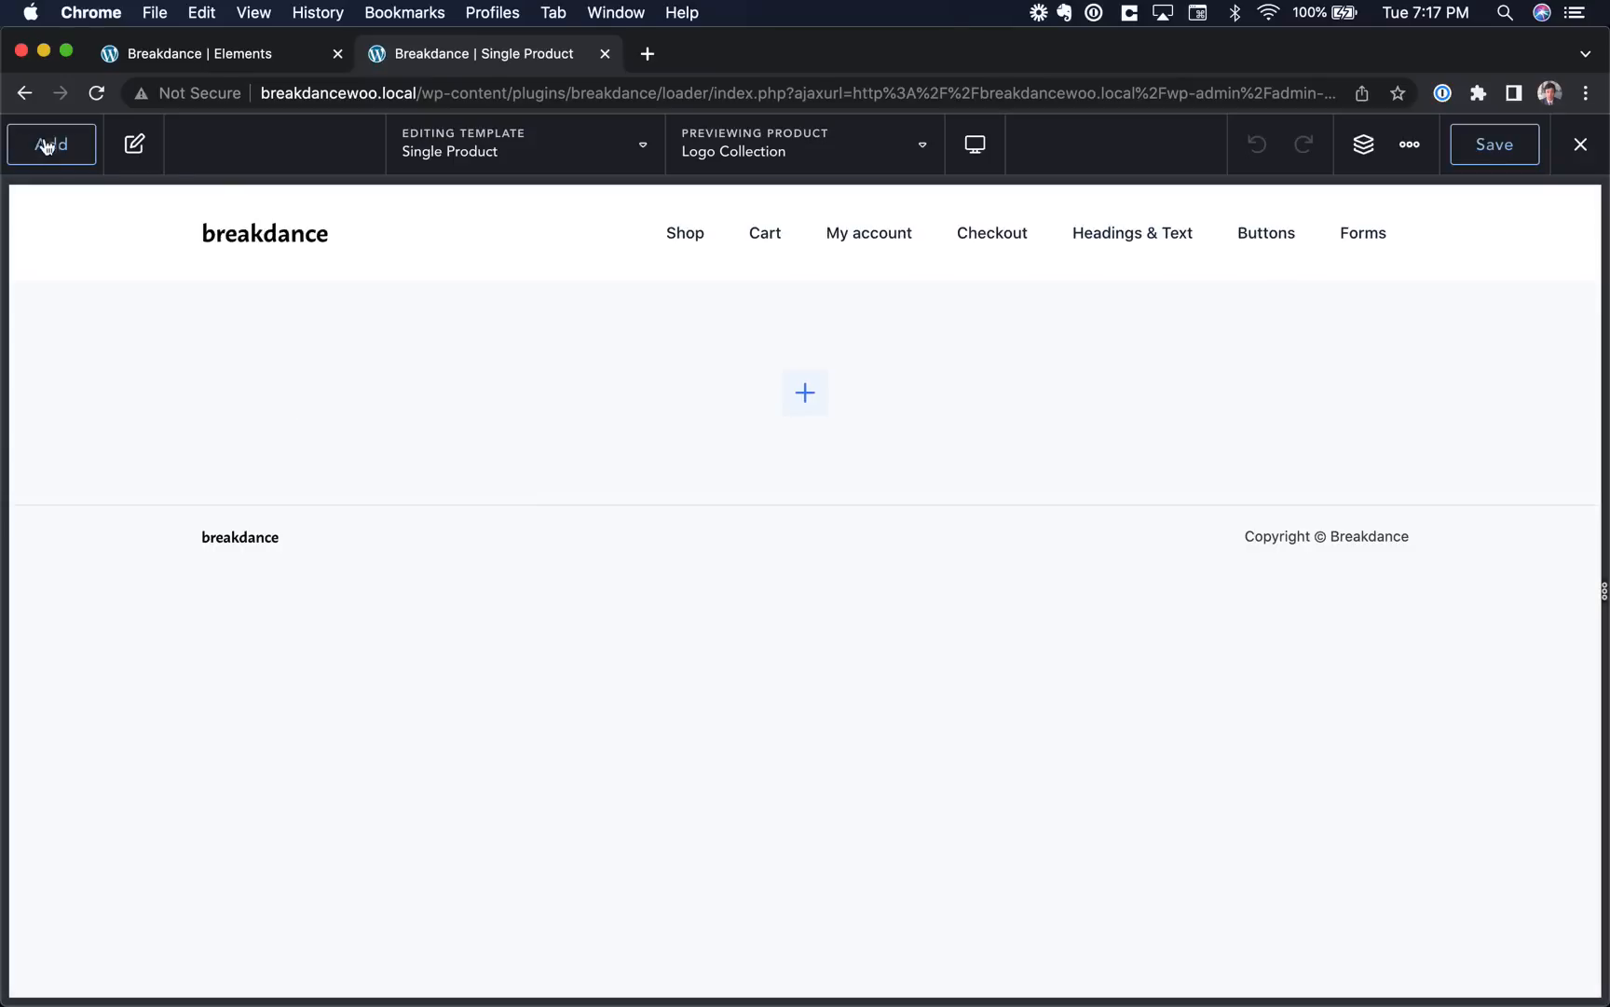
Add a Section element to the empty Single Product template.
{"action": "left_click", "coordinate": [51, 148]}
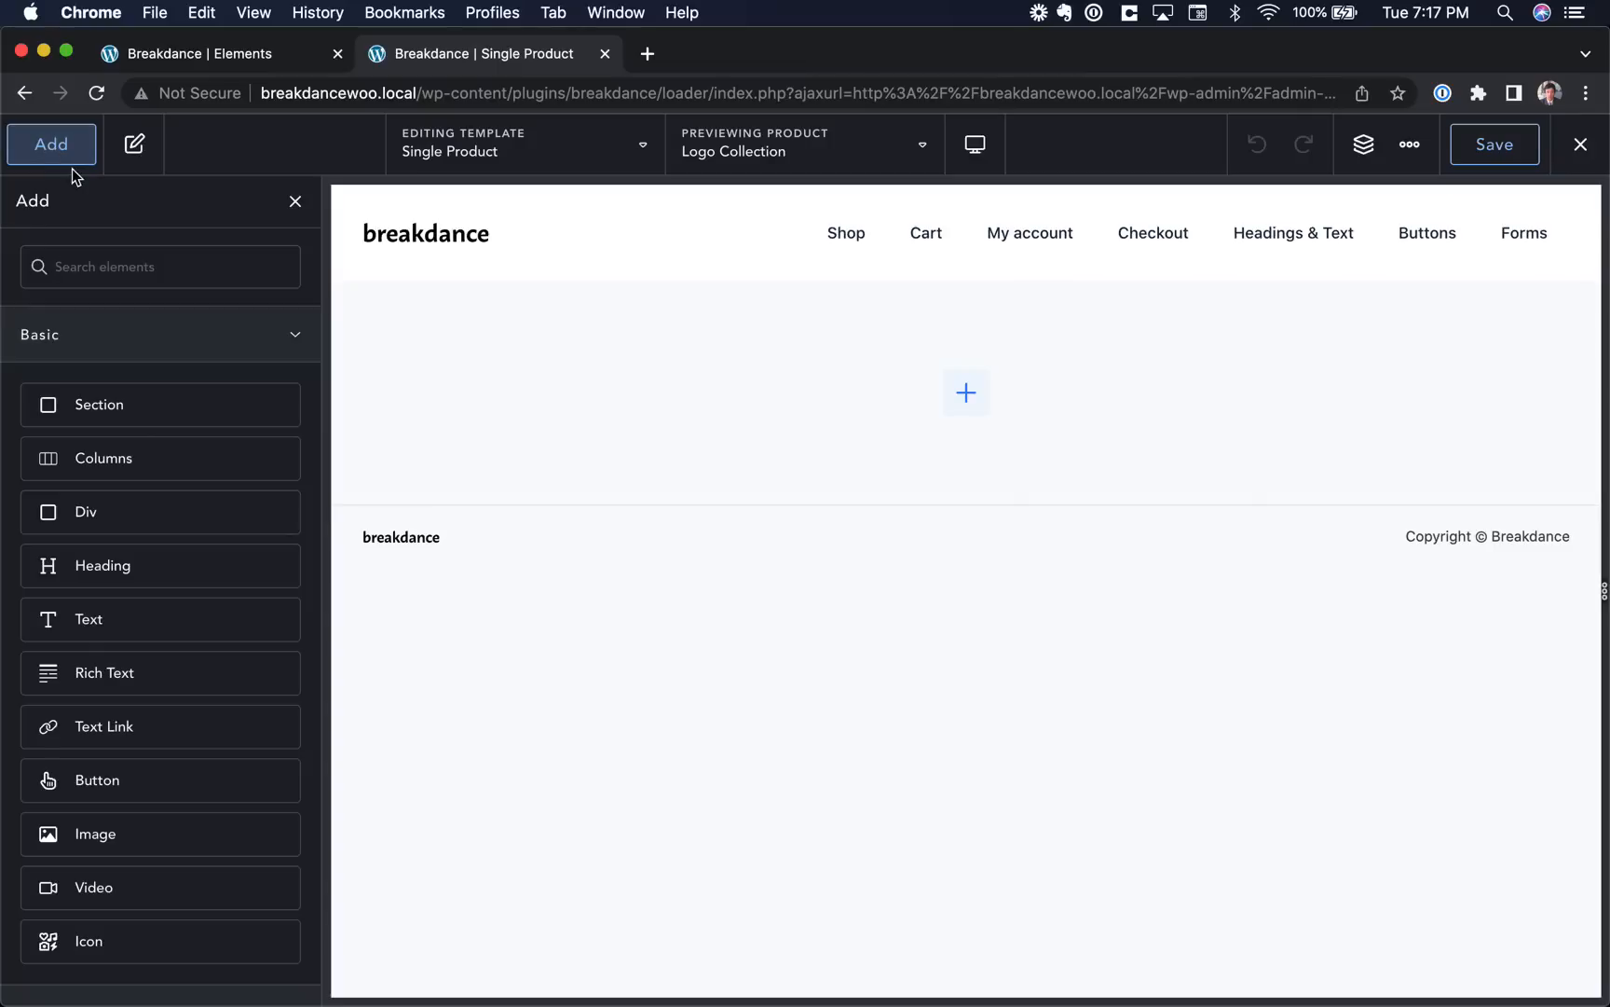
{"action": "type", "text": "sec"}
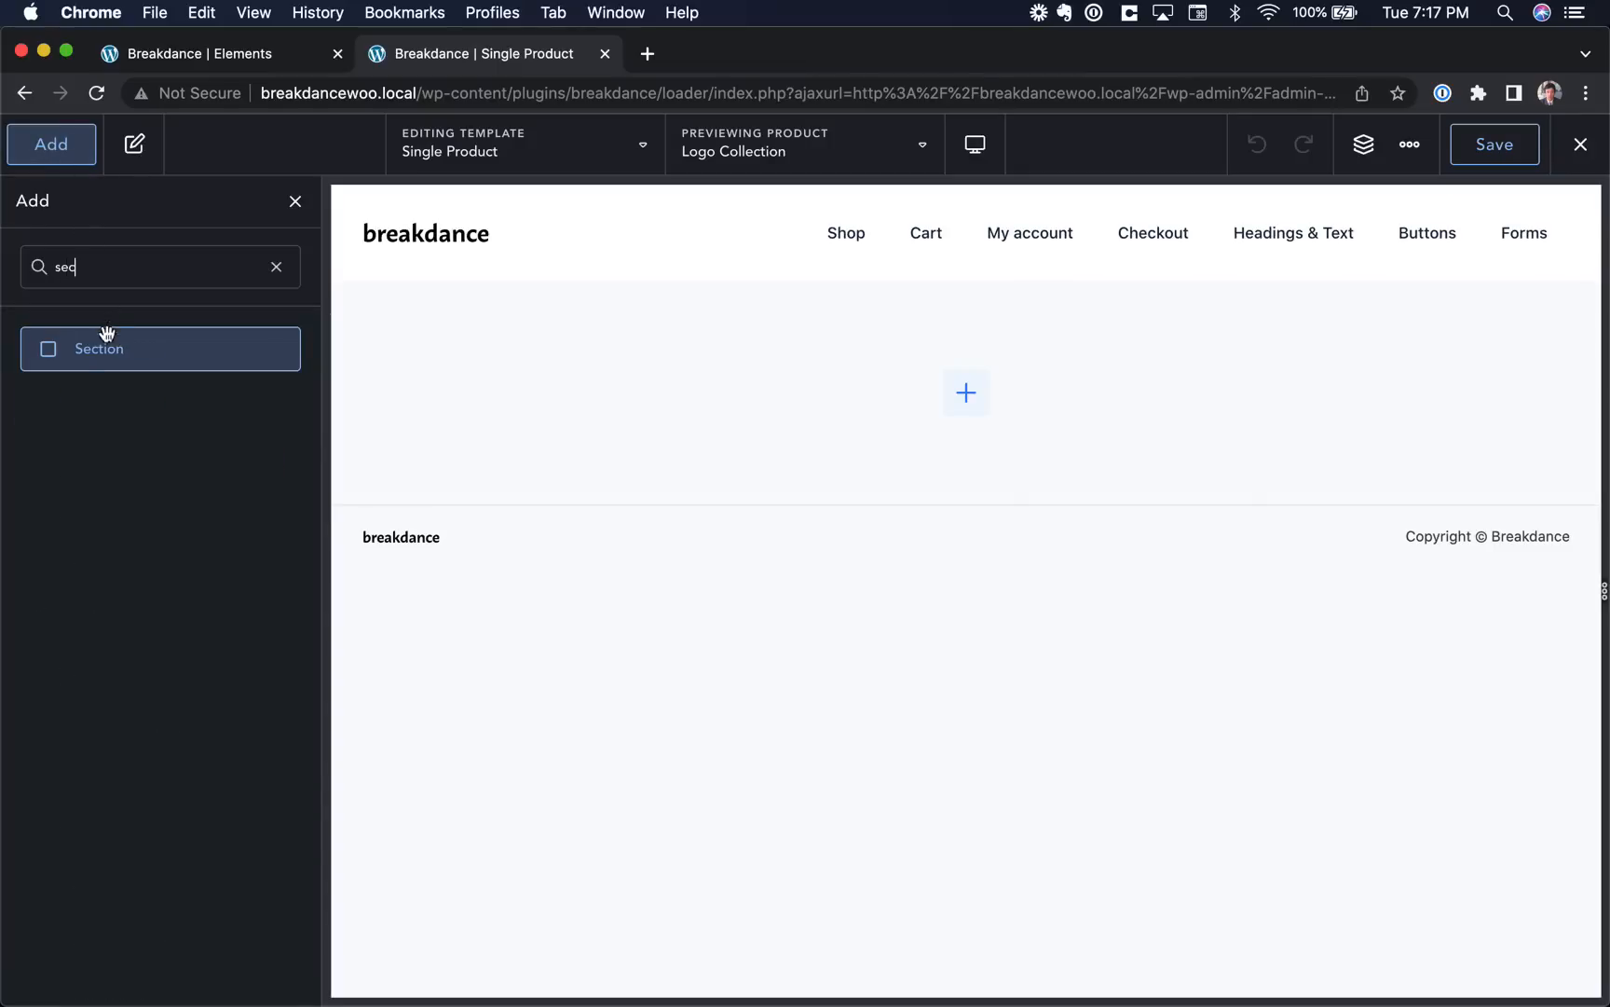
{"action": "left_click_drag", "start_coordinate": [84, 352], "coordinate": [464, 392]}
Browse the available WooCommerce elements that can be added to the product template.
{"action": "left_click", "coordinate": [51, 143]}
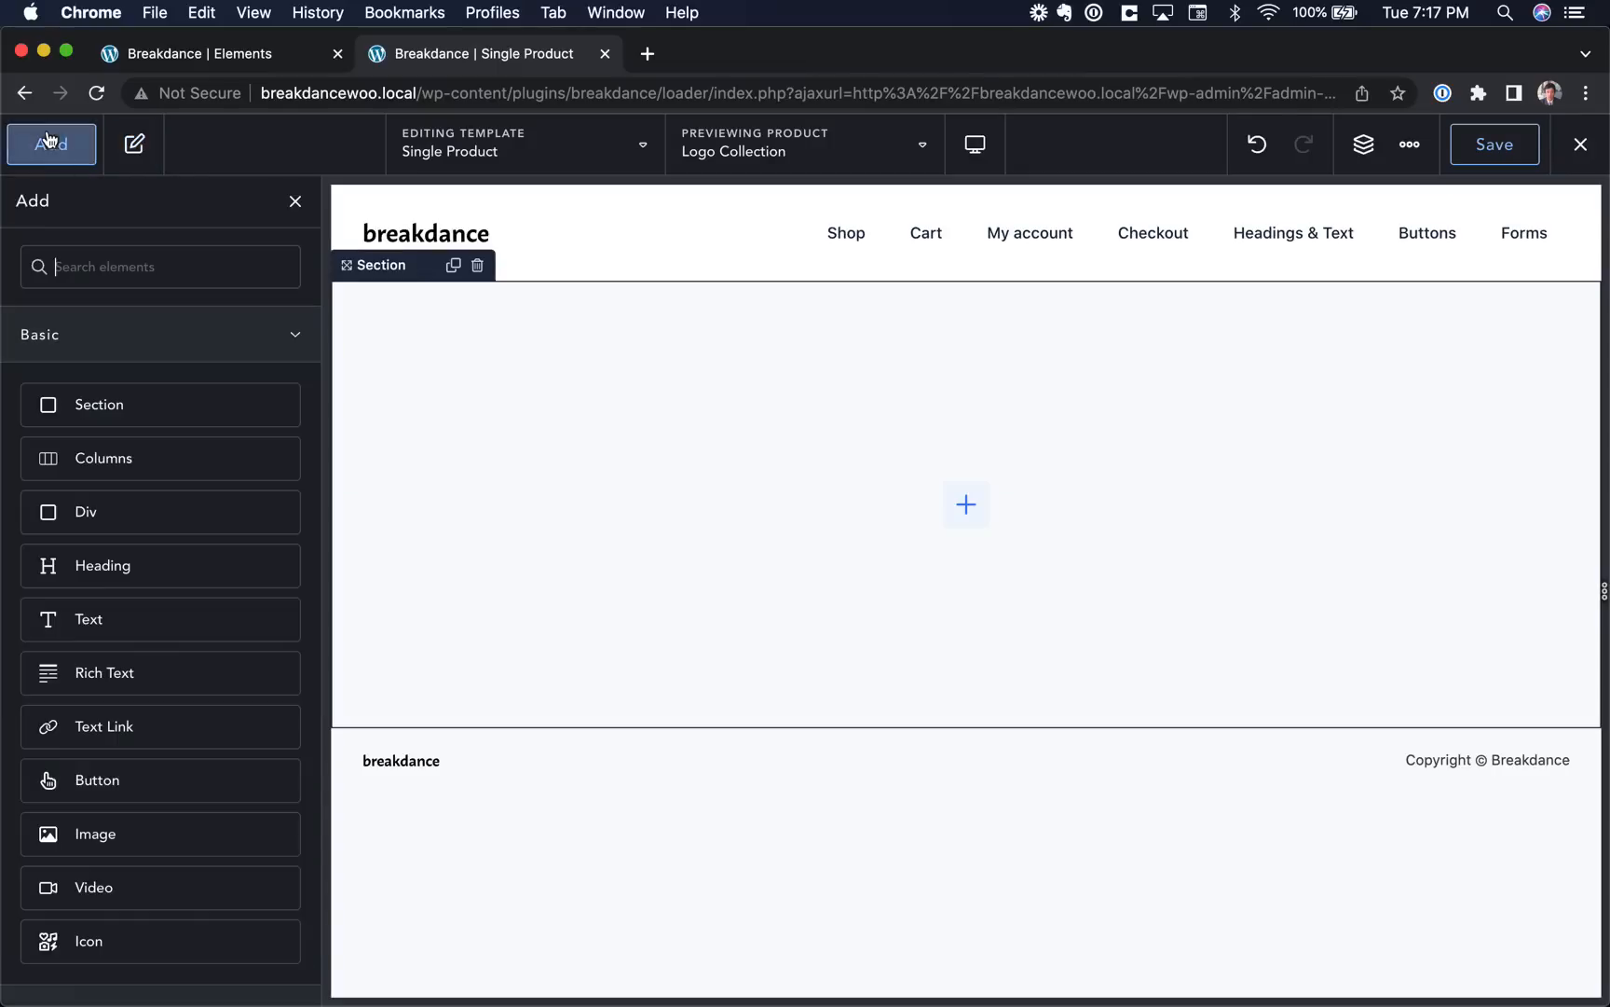
{"action": "type", "text": "pro"}
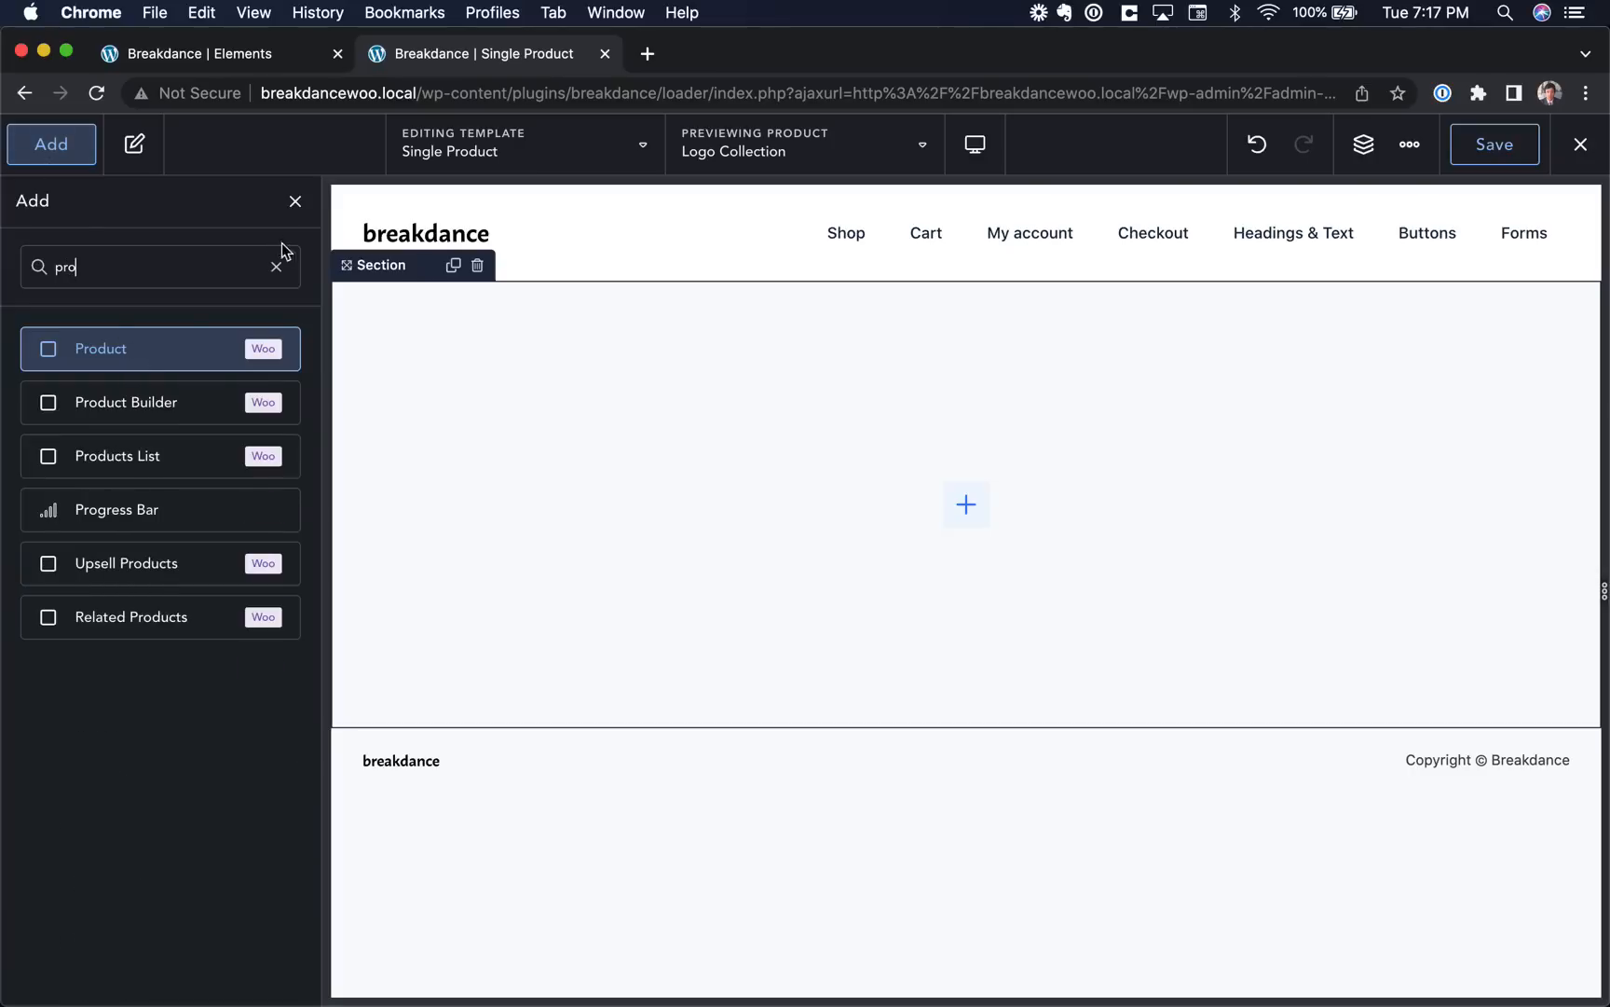
{"action": "left_click", "coordinate": [294, 201]}
{"action": "left_click", "coordinate": [67, 154]}
{"action": "left_click", "coordinate": [221, 344]}
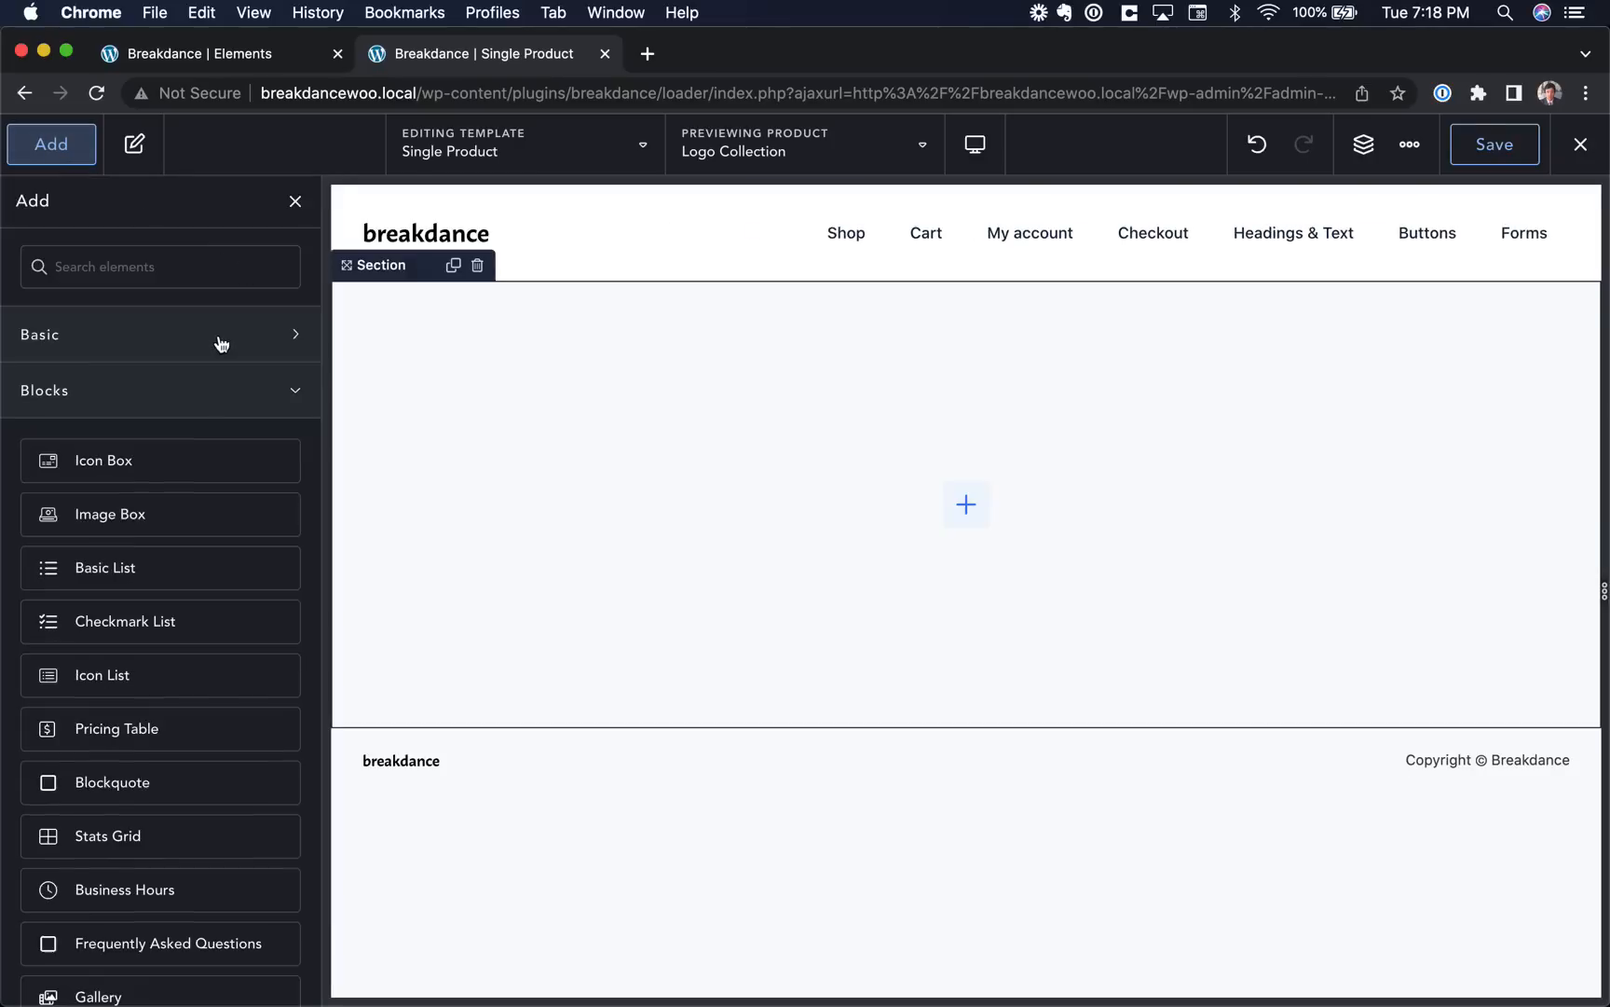
{"action": "left_click", "coordinate": [202, 389]}
{"action": "left_click", "coordinate": [164, 669]}
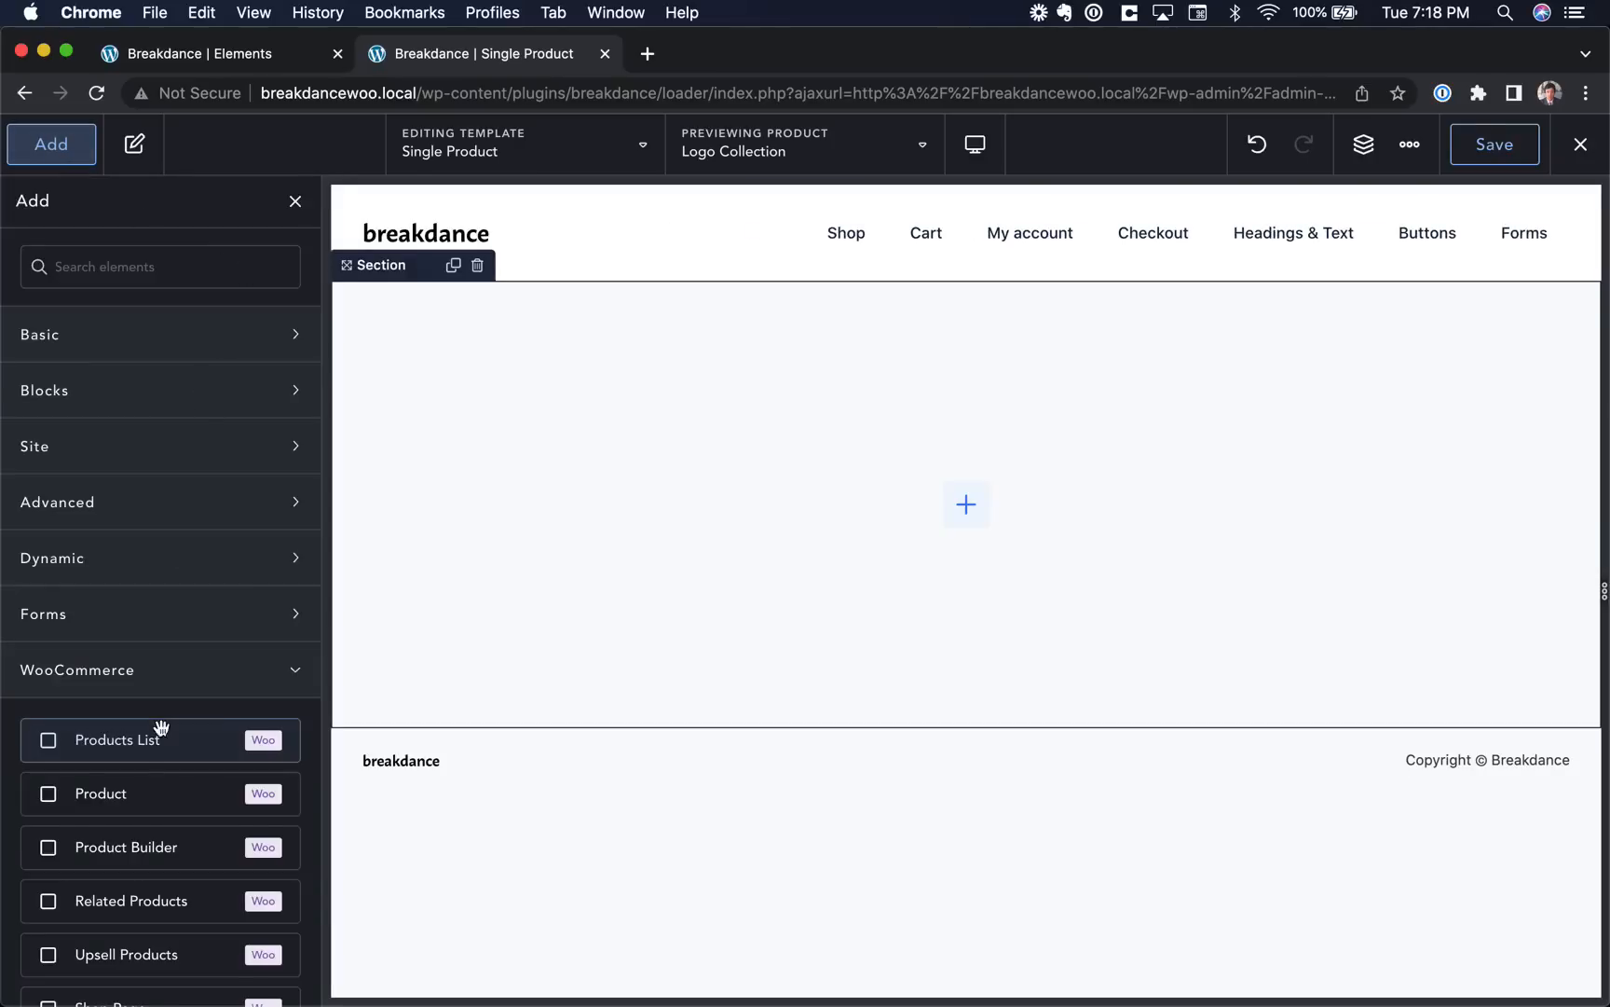
{"action": "scroll", "coordinate": [158, 724], "scroll_direction": "down", "scroll_amount": 10}
{"action": "left_click", "coordinate": [158, 743]}
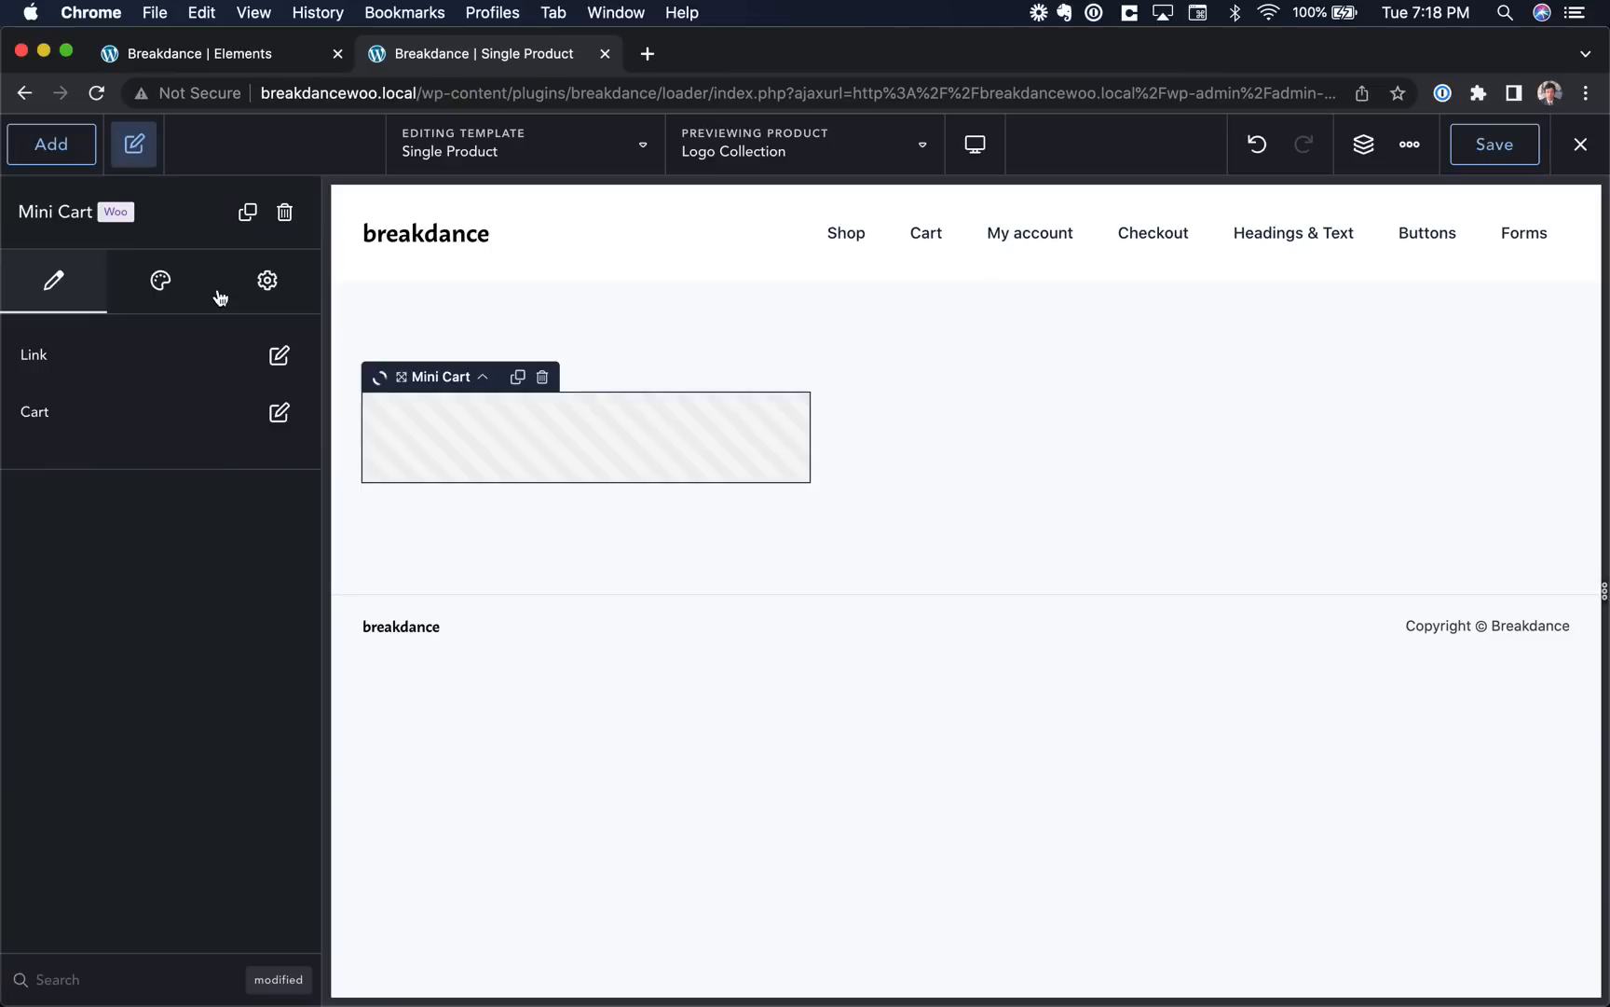
{"action": "left_click", "coordinate": [536, 382]}
{"action": "left_click", "coordinate": [500, 436]}
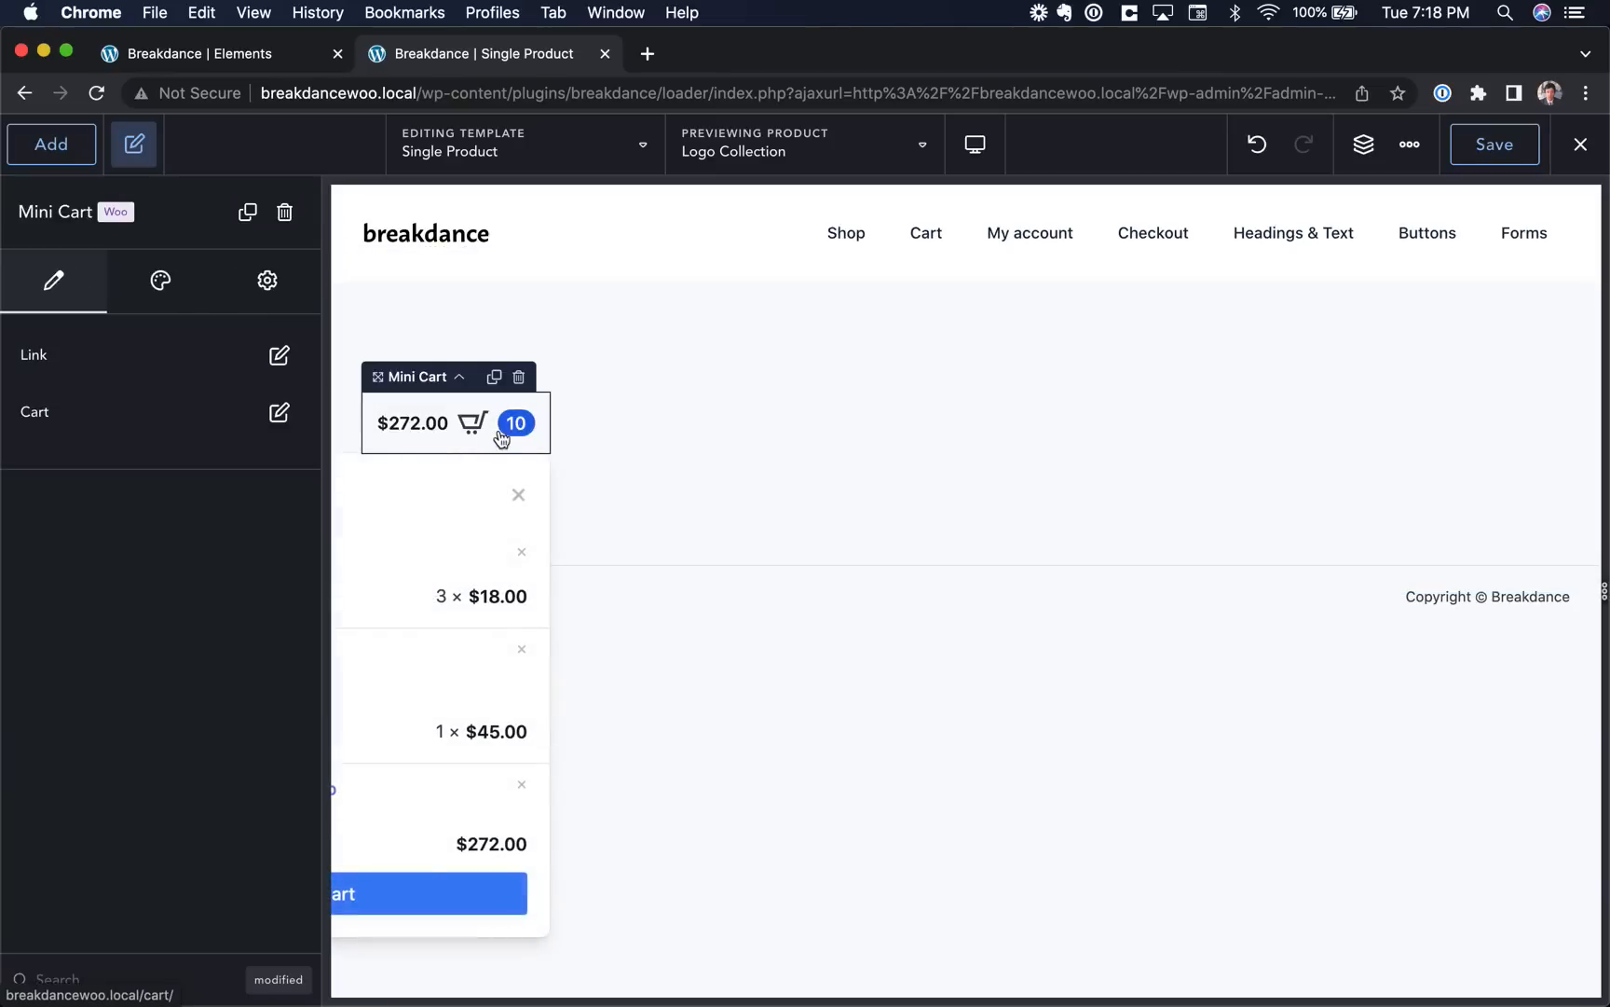
{"action": "left_click", "coordinate": [519, 376]}
Add the WooCommerce Product Builder element inside the section.
{"action": "left_click", "coordinate": [52, 144]}
{"action": "type", "text": "prod"}
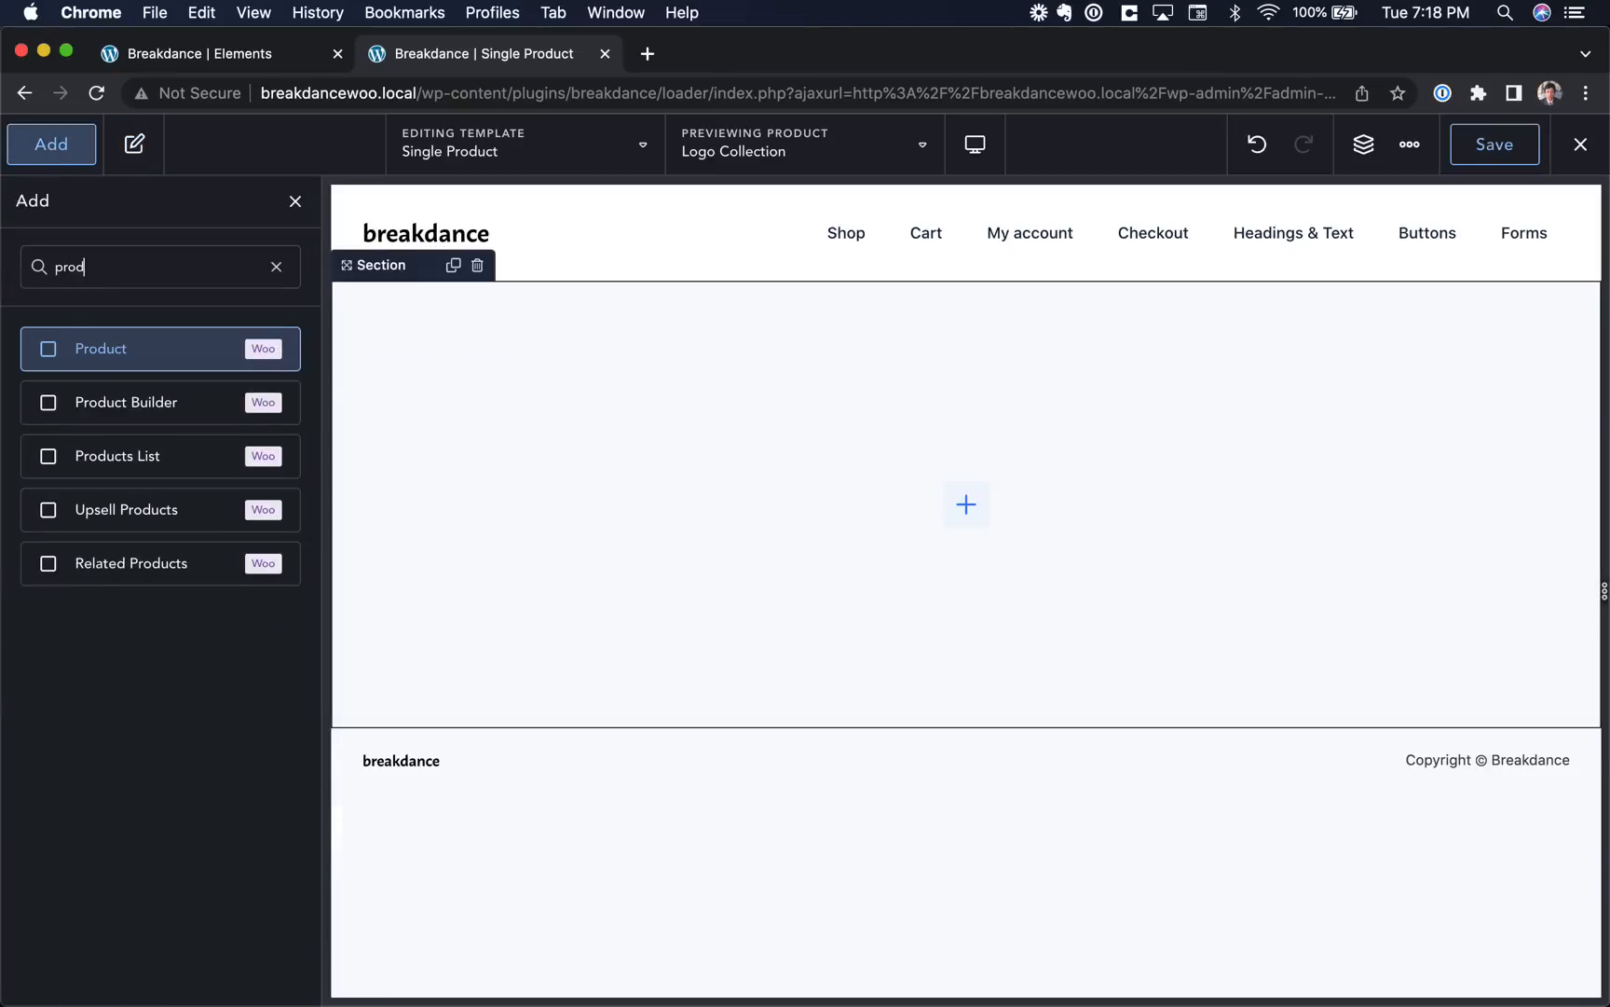
{"action": "left_click", "coordinate": [89, 400]}
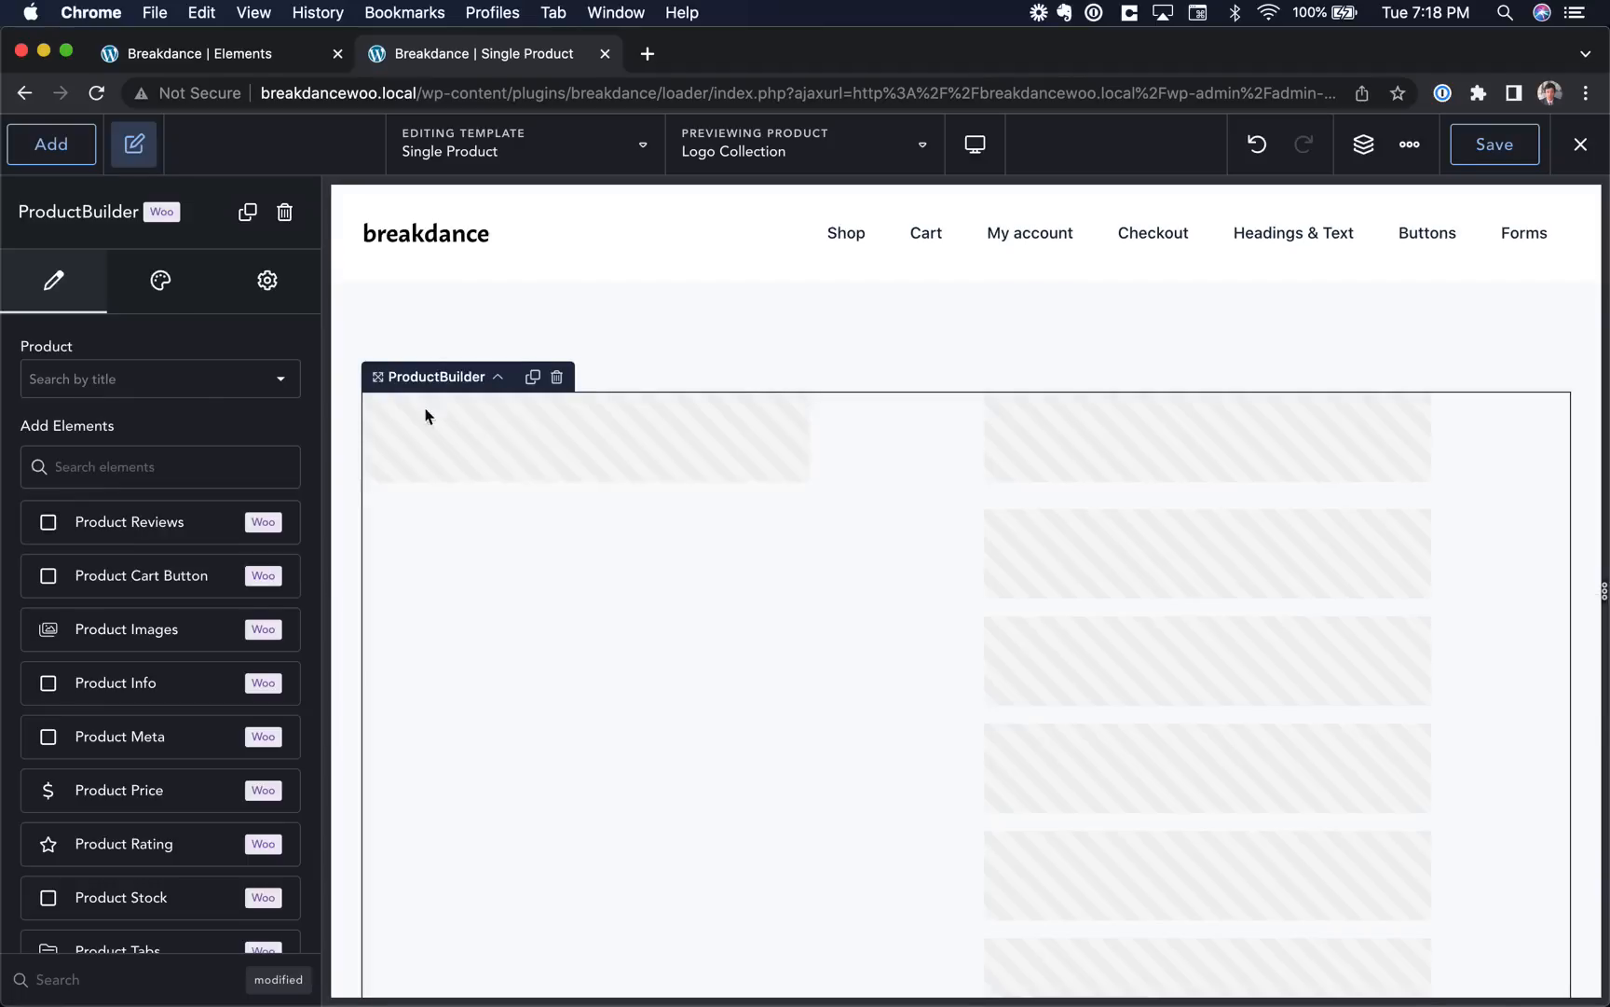
Show the template structure and inspect the Product Builder's images, title, rating, excerpt, meta and tabs elements, including the Reviews tab.
{"action": "left_click", "coordinate": [1362, 147]}
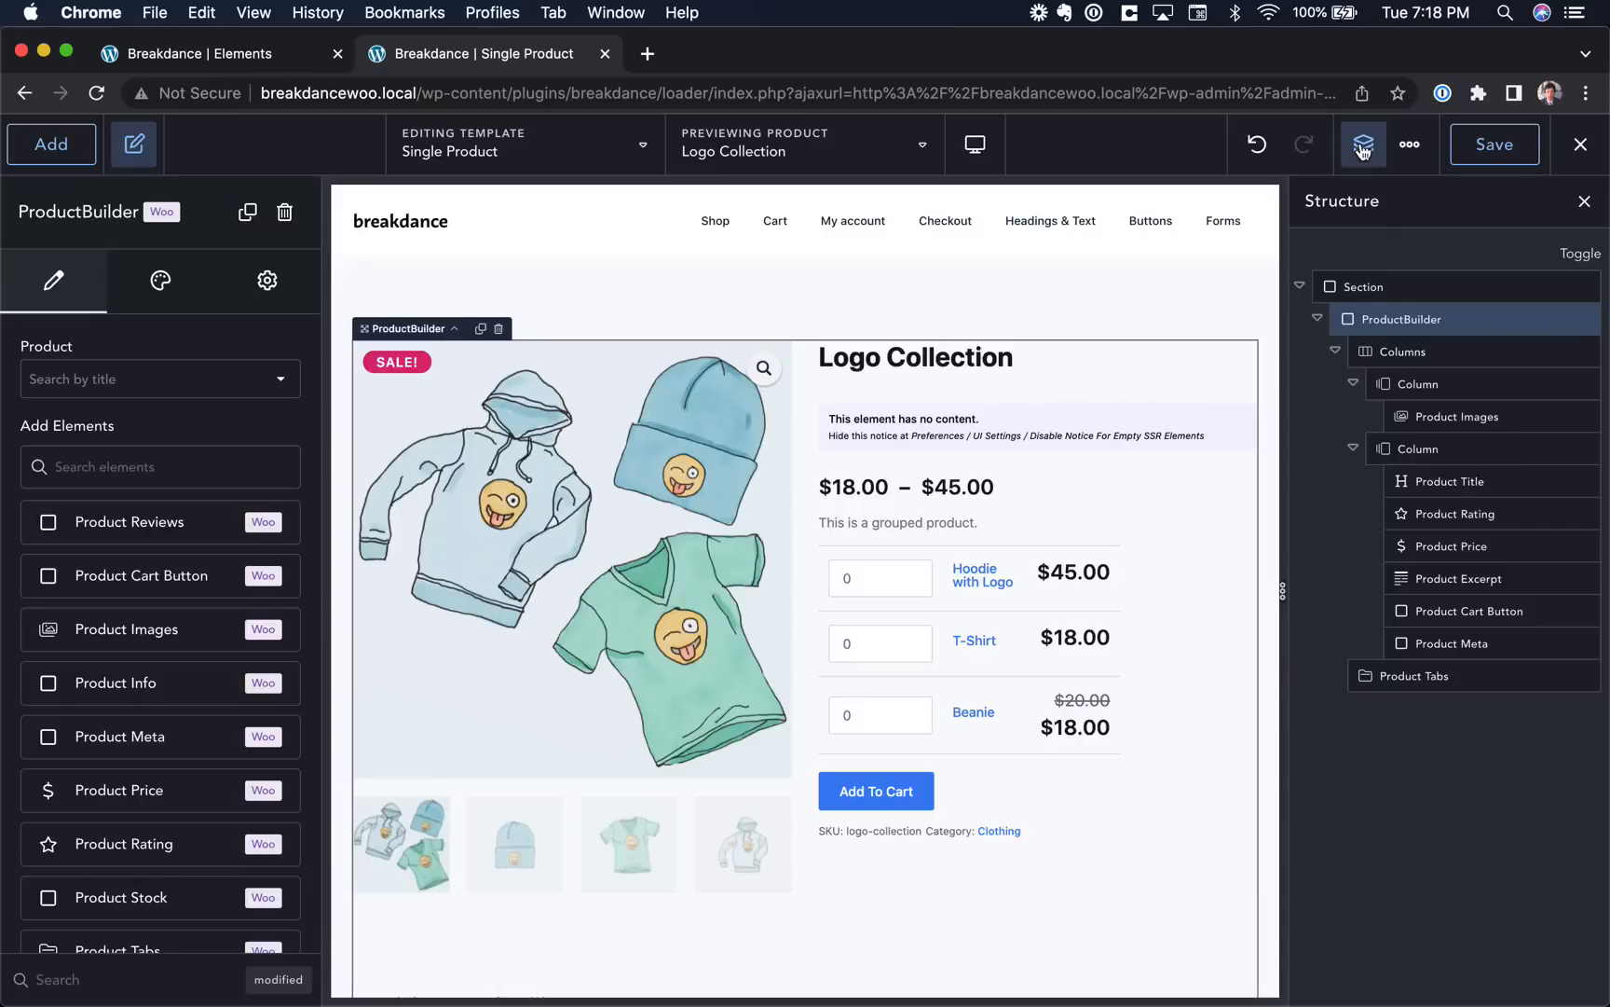
{"action": "left_click", "coordinate": [1426, 412]}
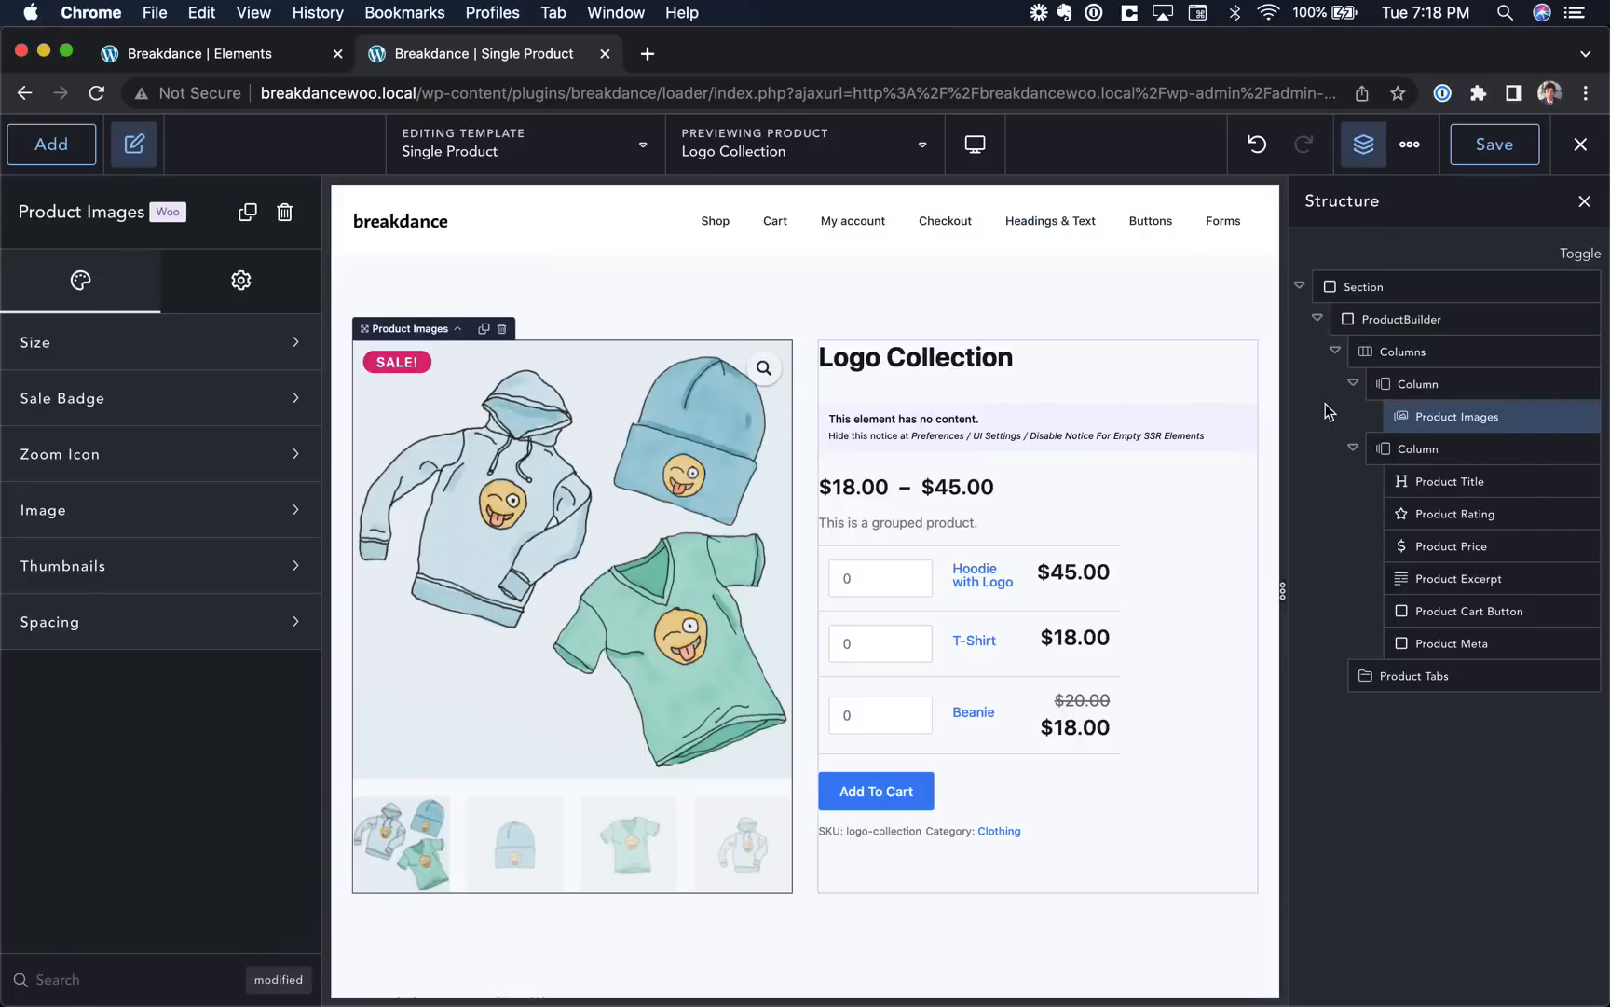
{"action": "left_click", "coordinate": [1440, 481]}
{"action": "left_click", "coordinate": [1448, 518]}
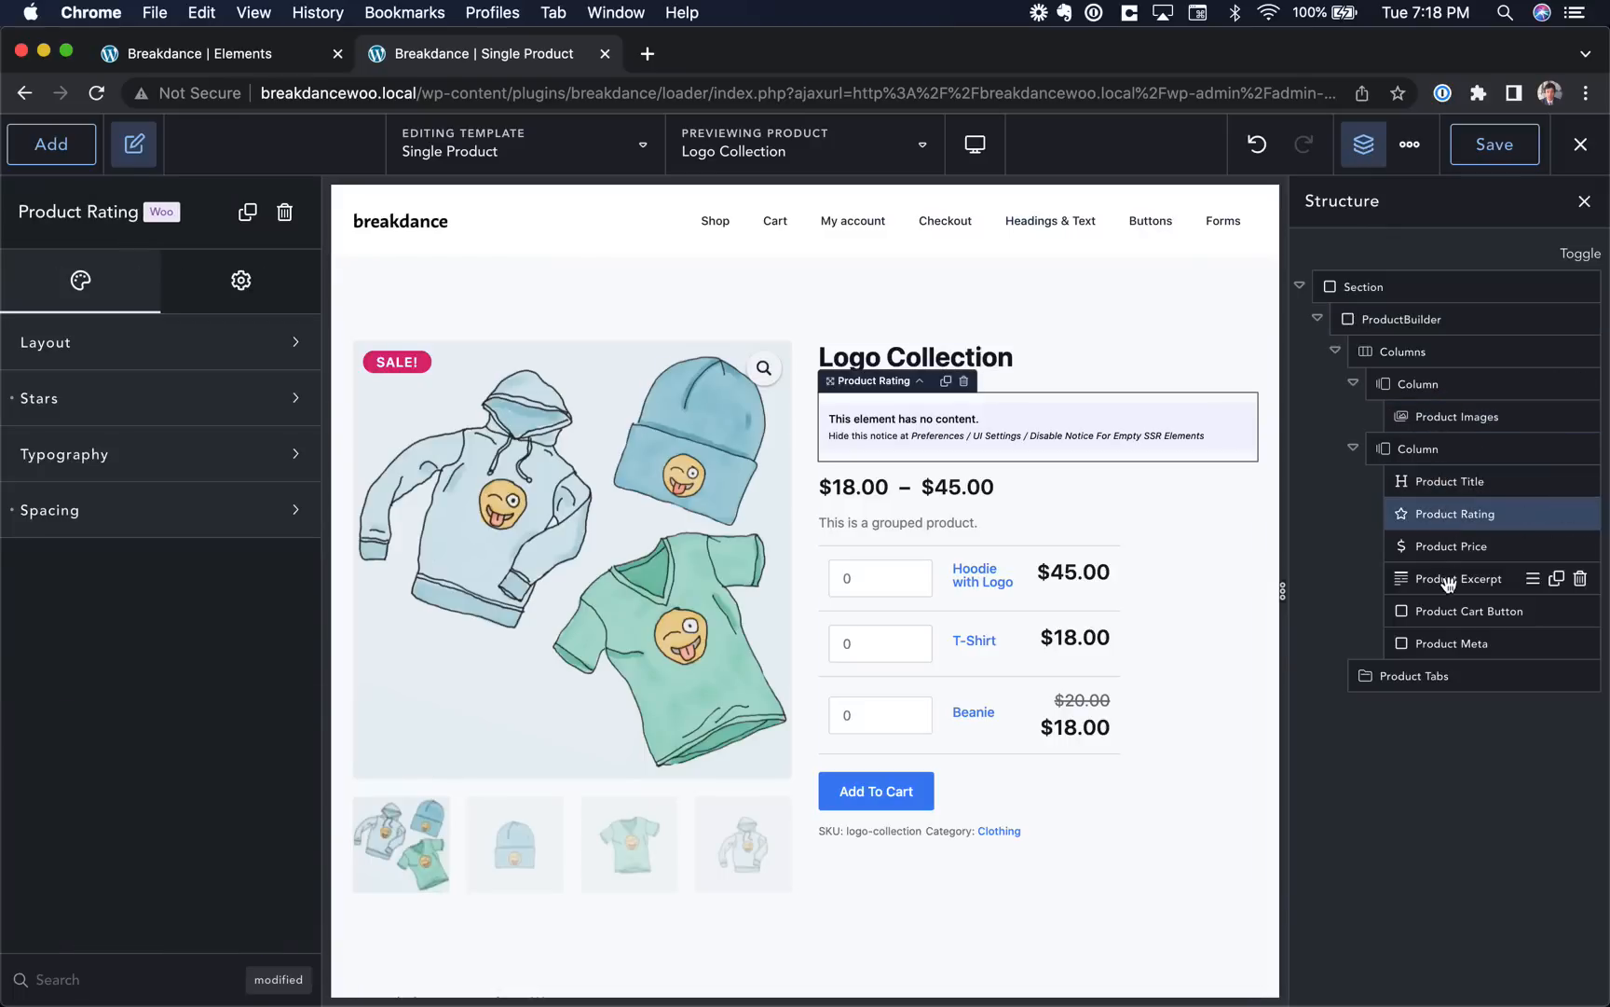
{"action": "left_click", "coordinate": [1451, 579]}
{"action": "left_click", "coordinate": [1450, 643]}
{"action": "left_click", "coordinate": [1402, 675]}
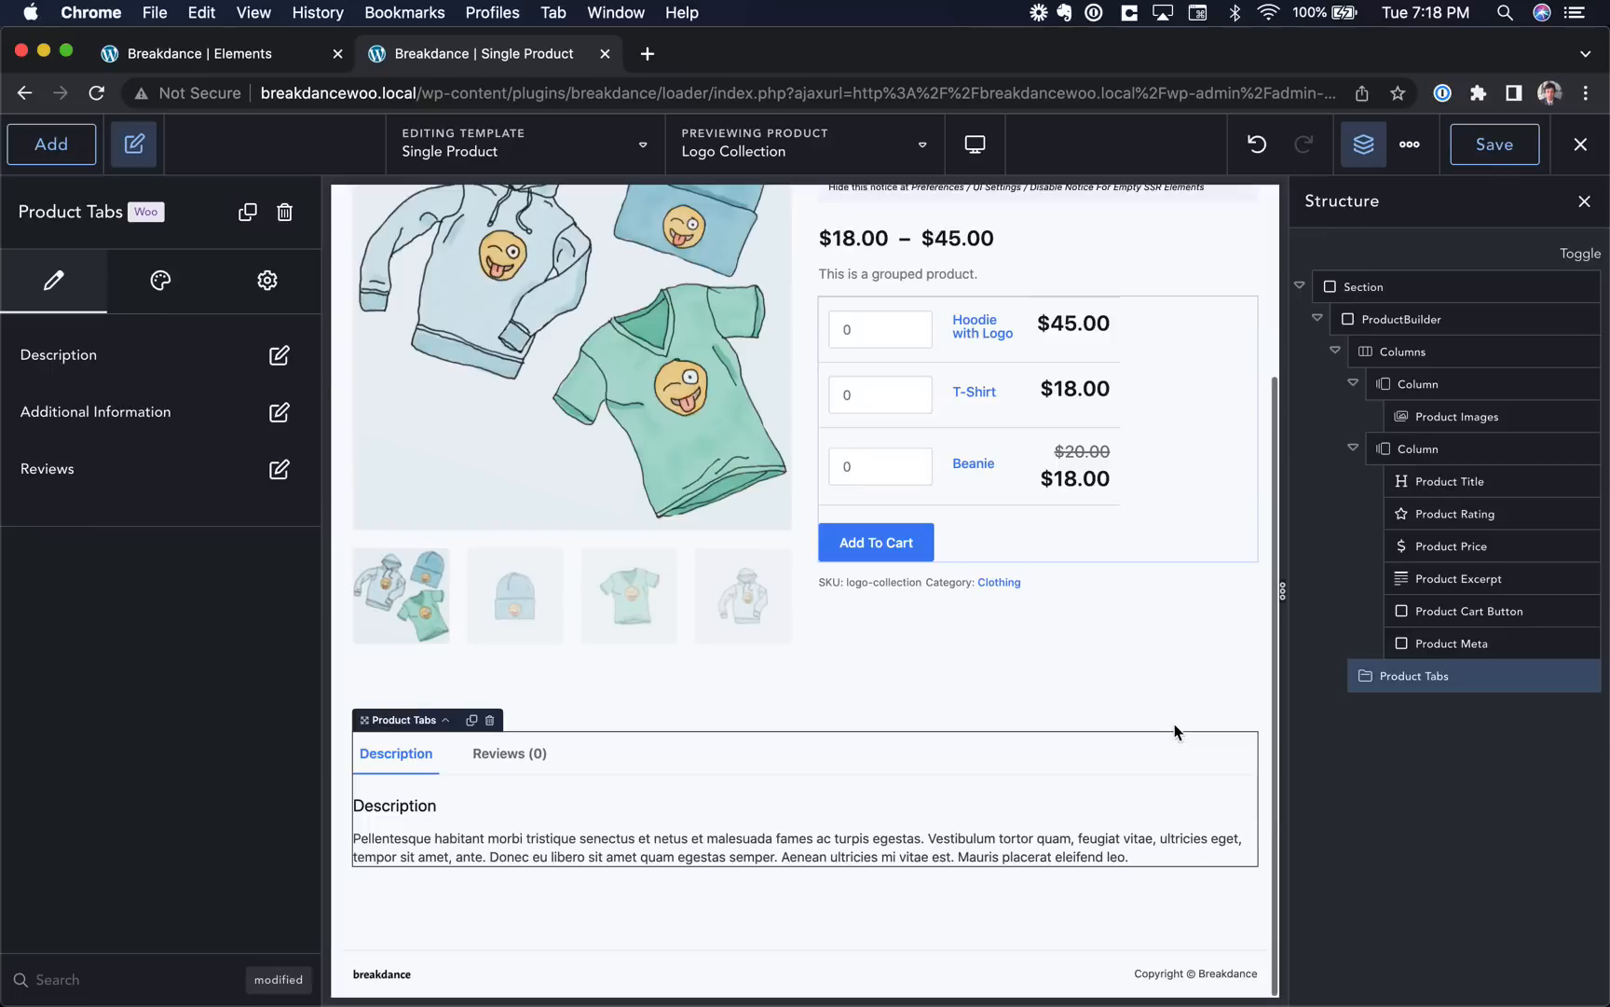
{"action": "left_click", "coordinate": [513, 754]}
Turn on Button Fills Container for the Product Cart Button and look over its text input styling options.
{"action": "left_click", "coordinate": [863, 544]}
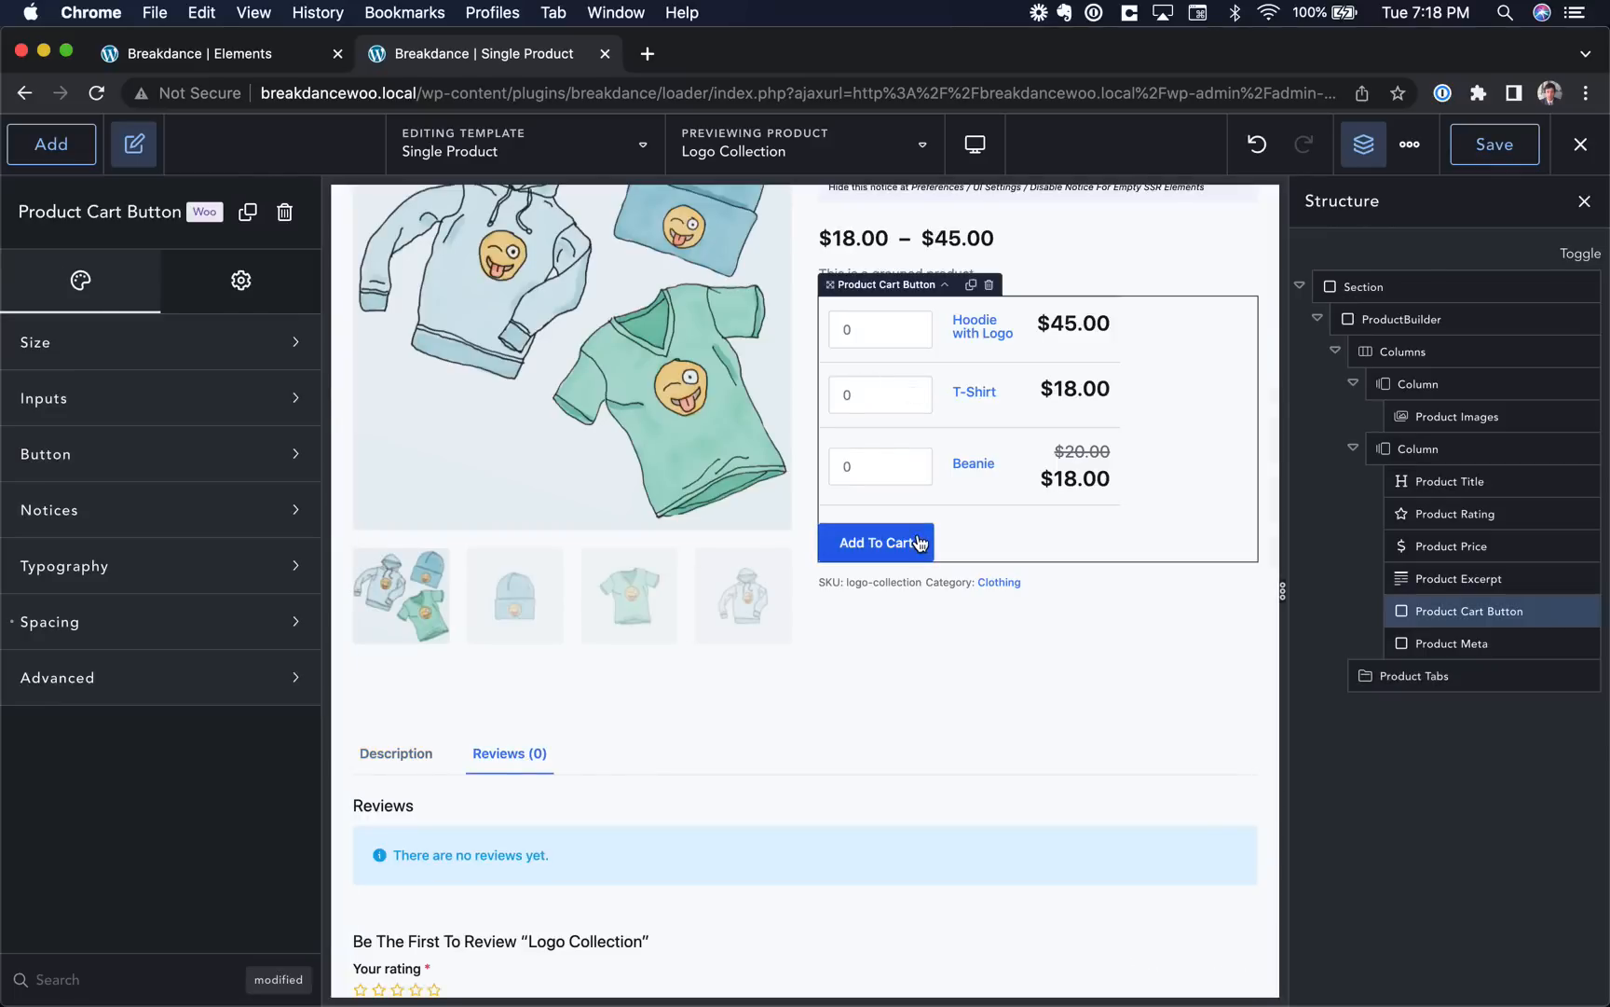
{"action": "left_click", "coordinate": [198, 343]}
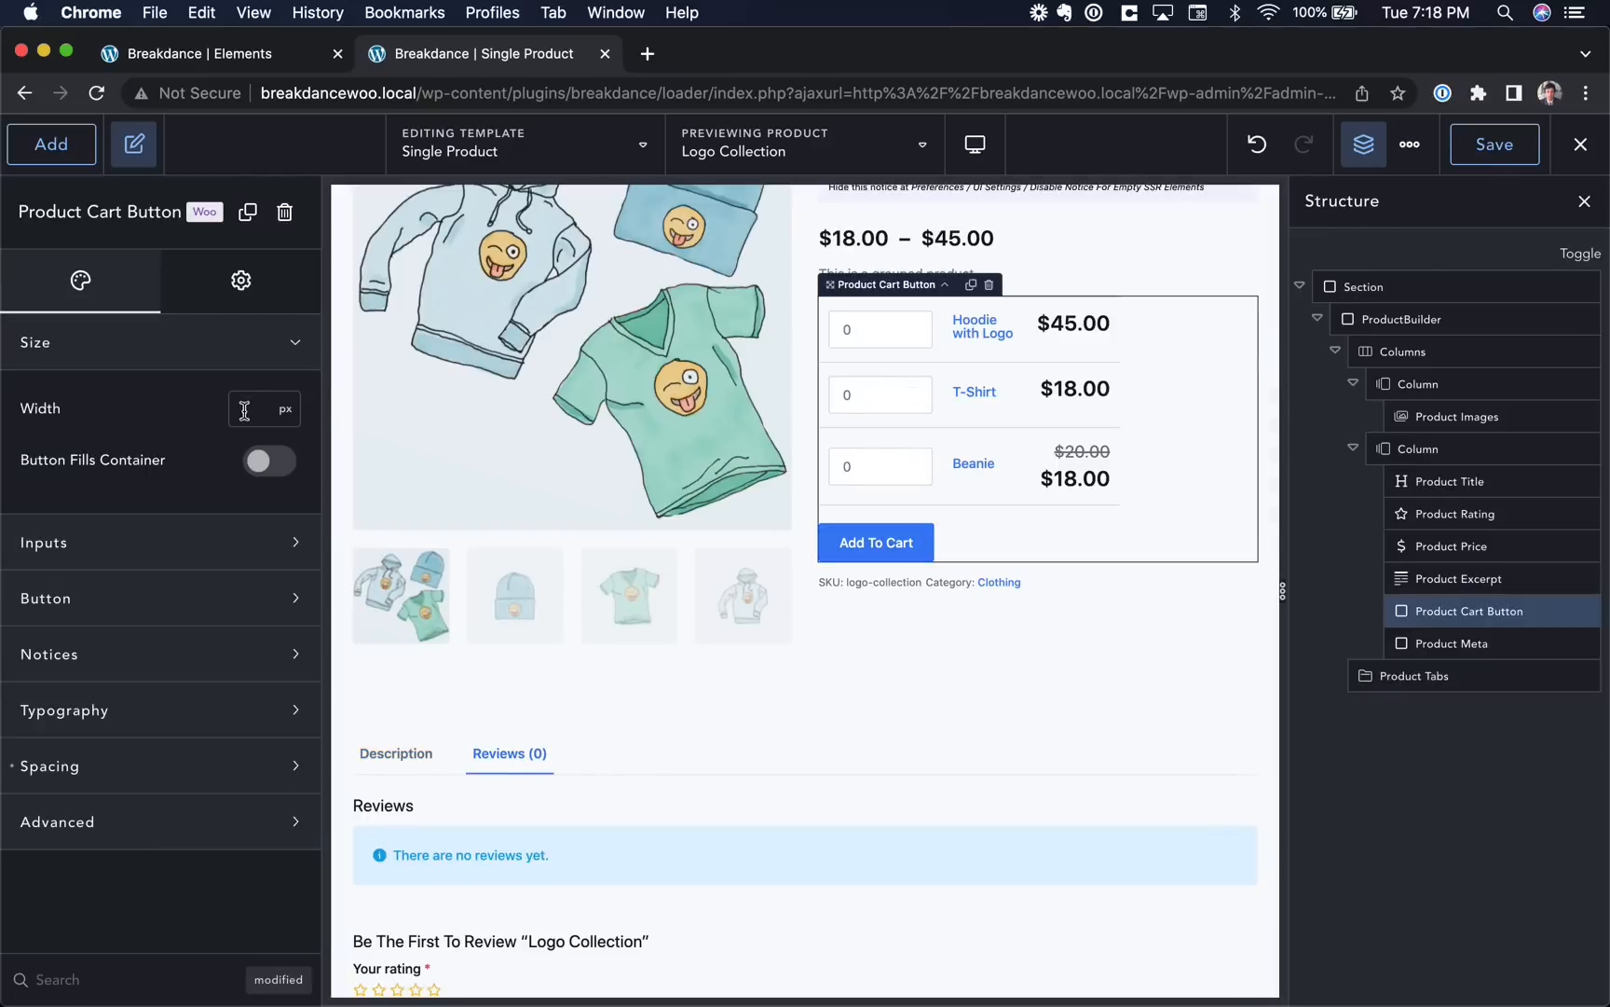
{"action": "left_click", "coordinate": [265, 460]}
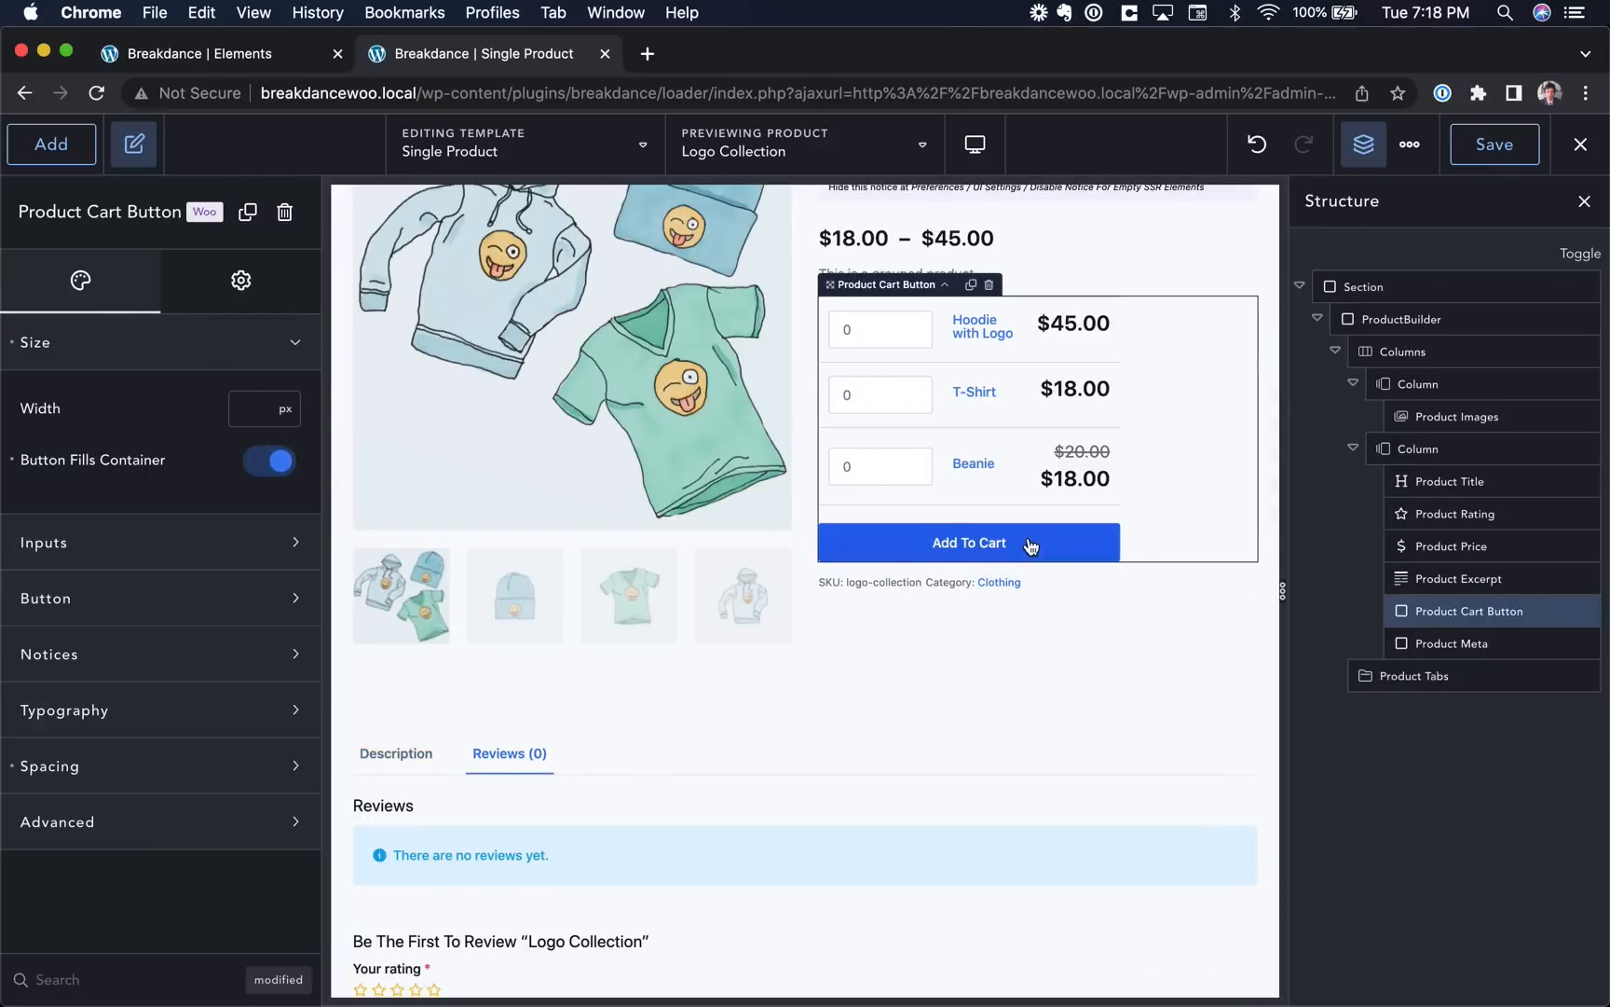
{"action": "left_click", "coordinate": [204, 344]}
{"action": "left_click", "coordinate": [194, 422]}
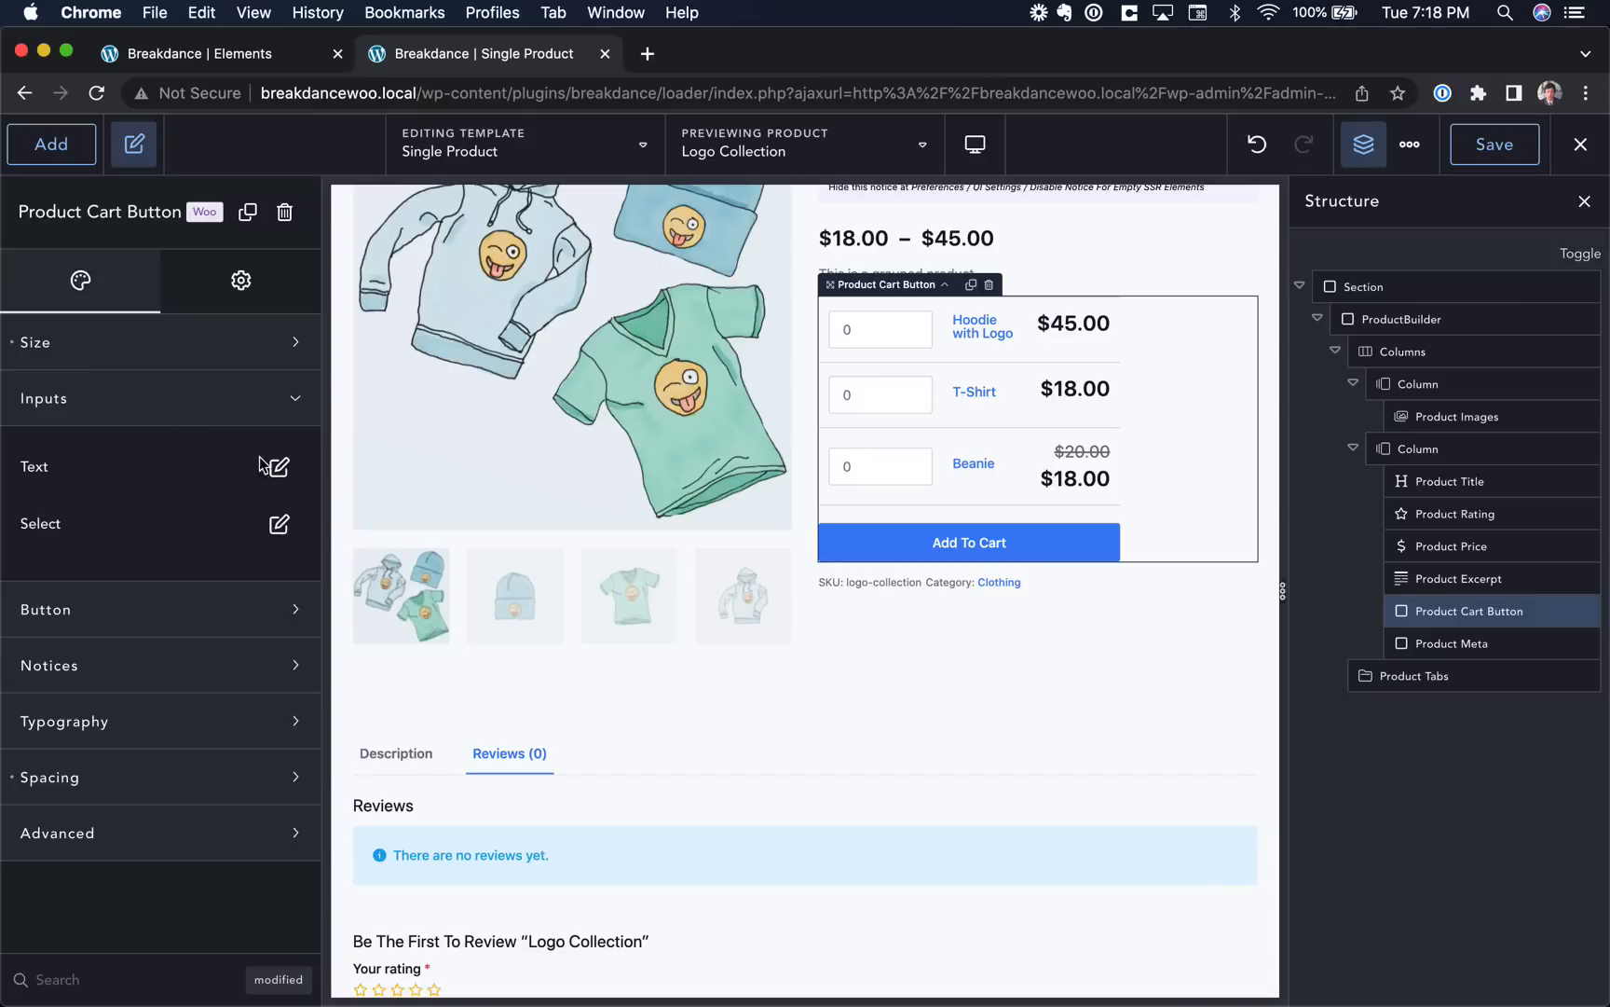
{"action": "left_click", "coordinate": [279, 466]}
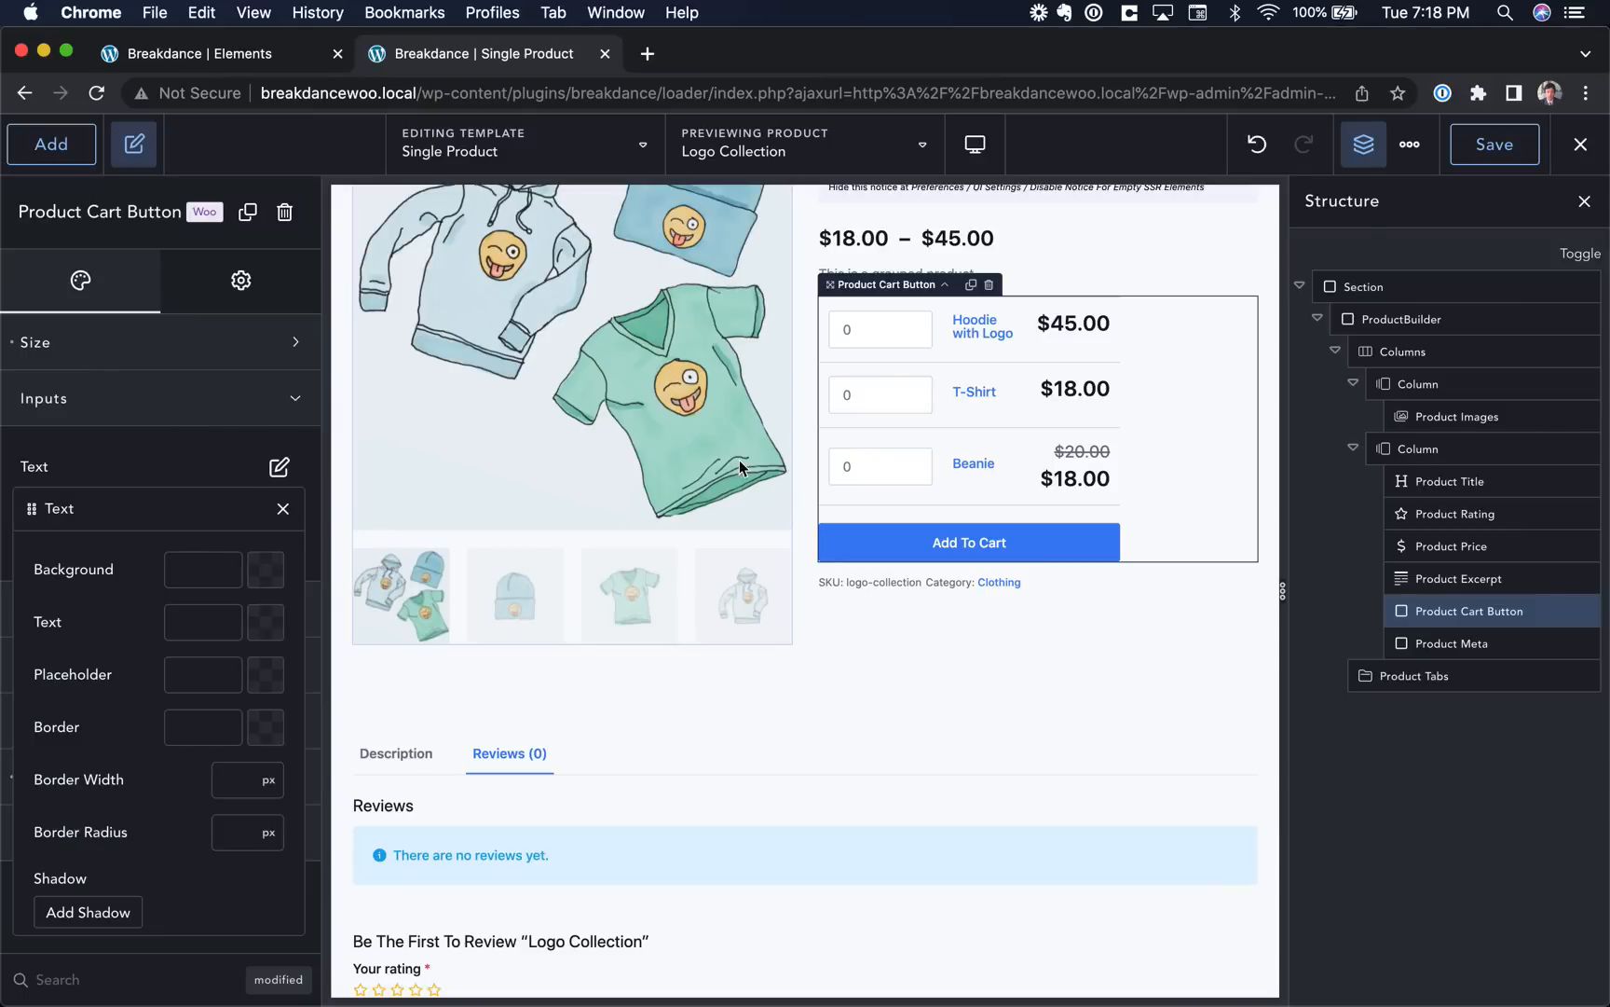
{"action": "left_click", "coordinate": [281, 509]}
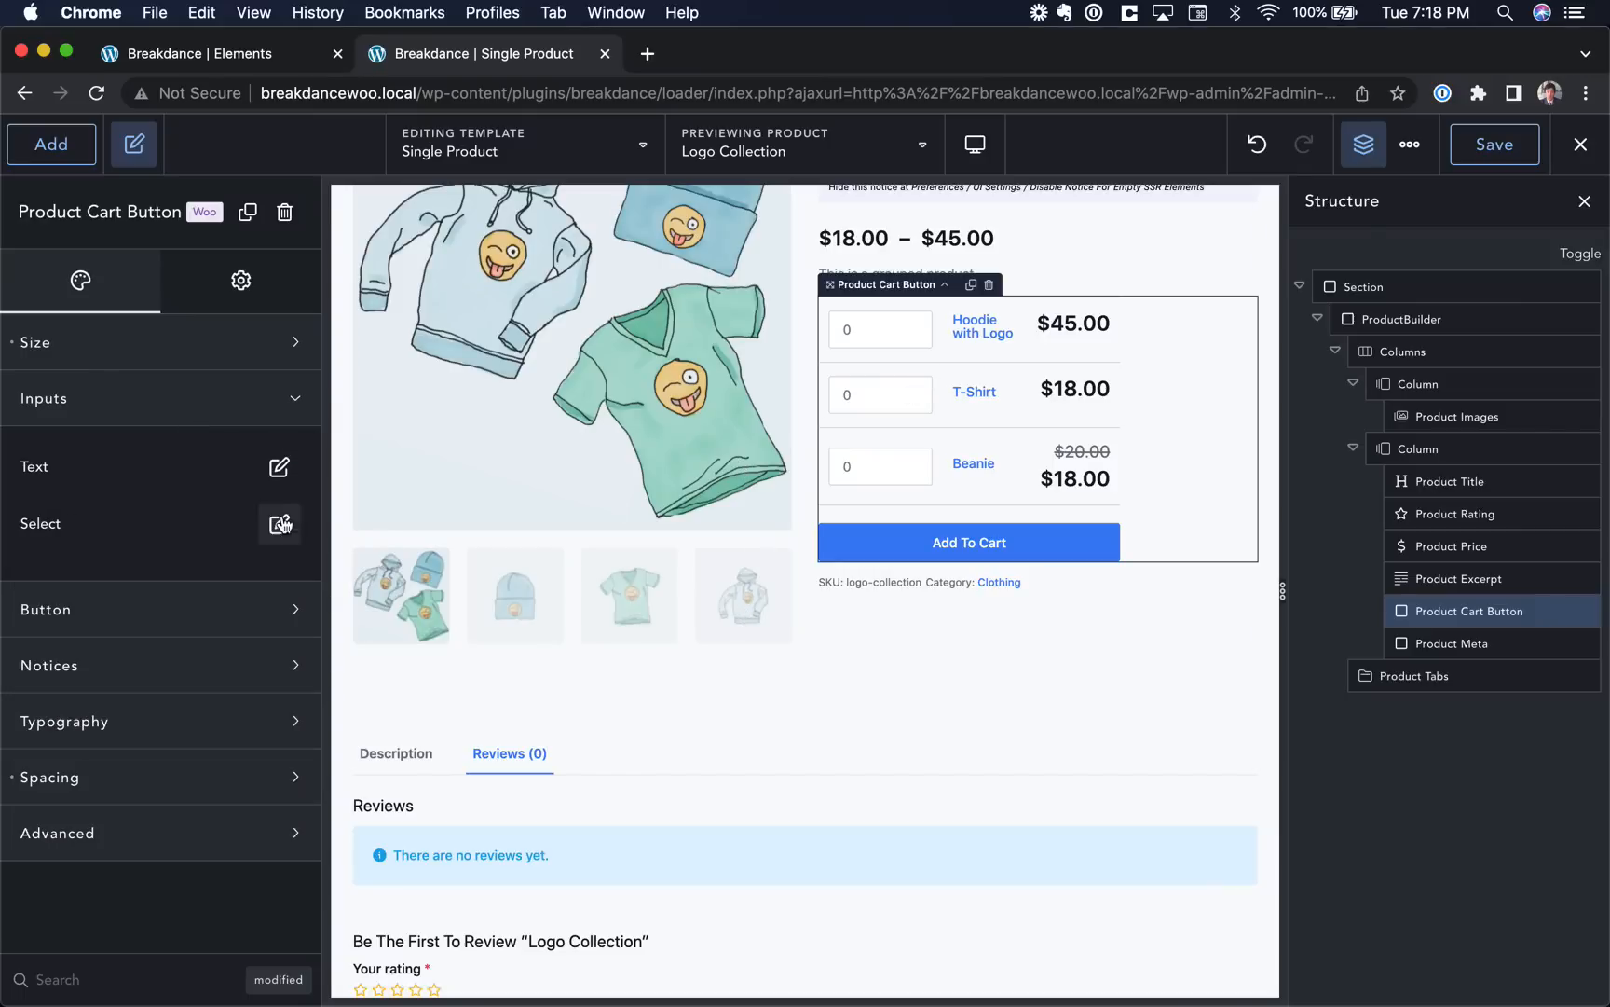
{"action": "left_click", "coordinate": [224, 396]}
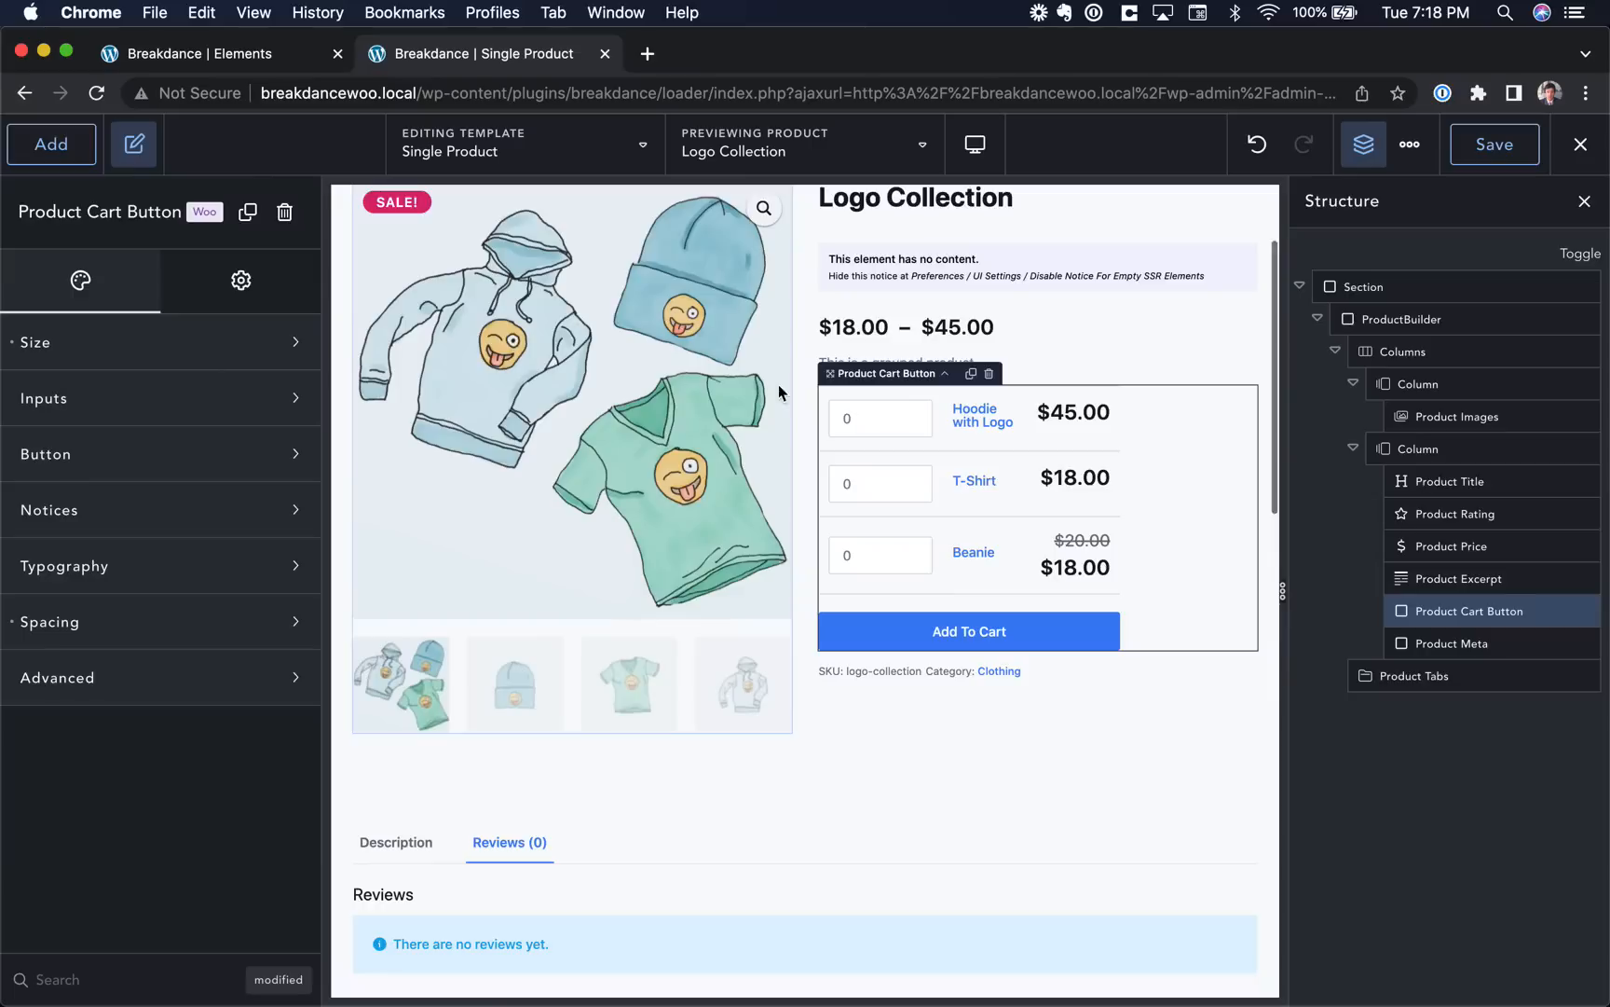
Add a Text element directly below the product price and change its text to "SPECIAL OFFER TEXT".
{"action": "left_click", "coordinate": [876, 327]}
{"action": "left_click", "coordinate": [52, 149]}
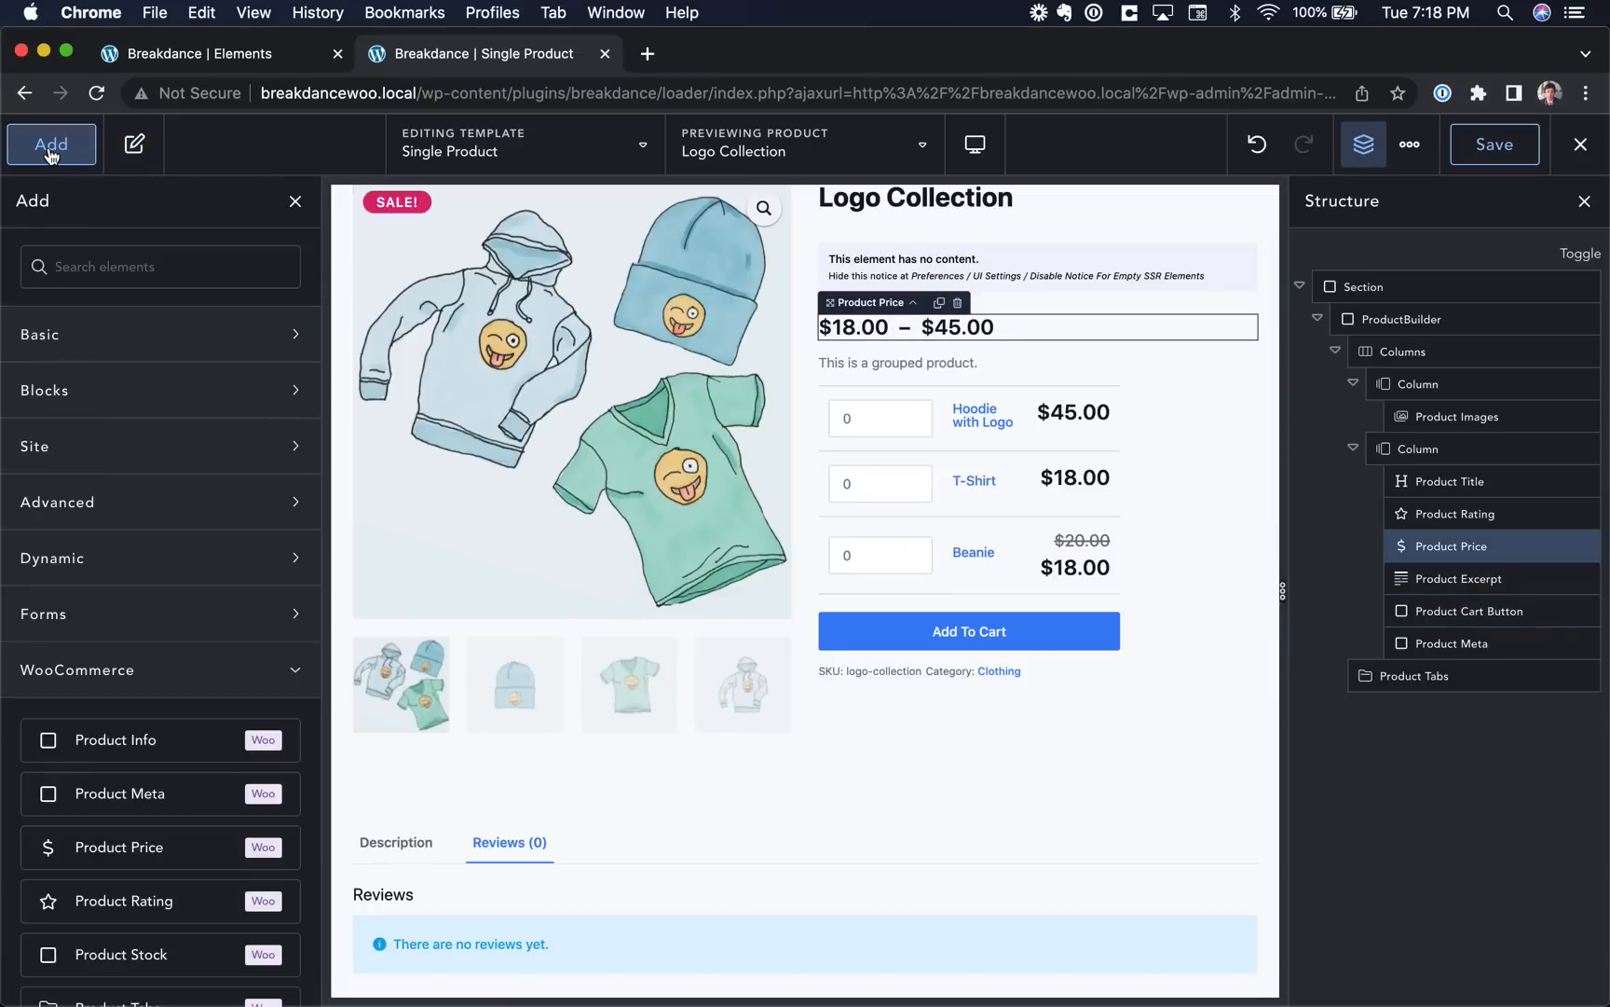
{"action": "type", "text": "tex"}
{"action": "left_click", "coordinate": [93, 353]}
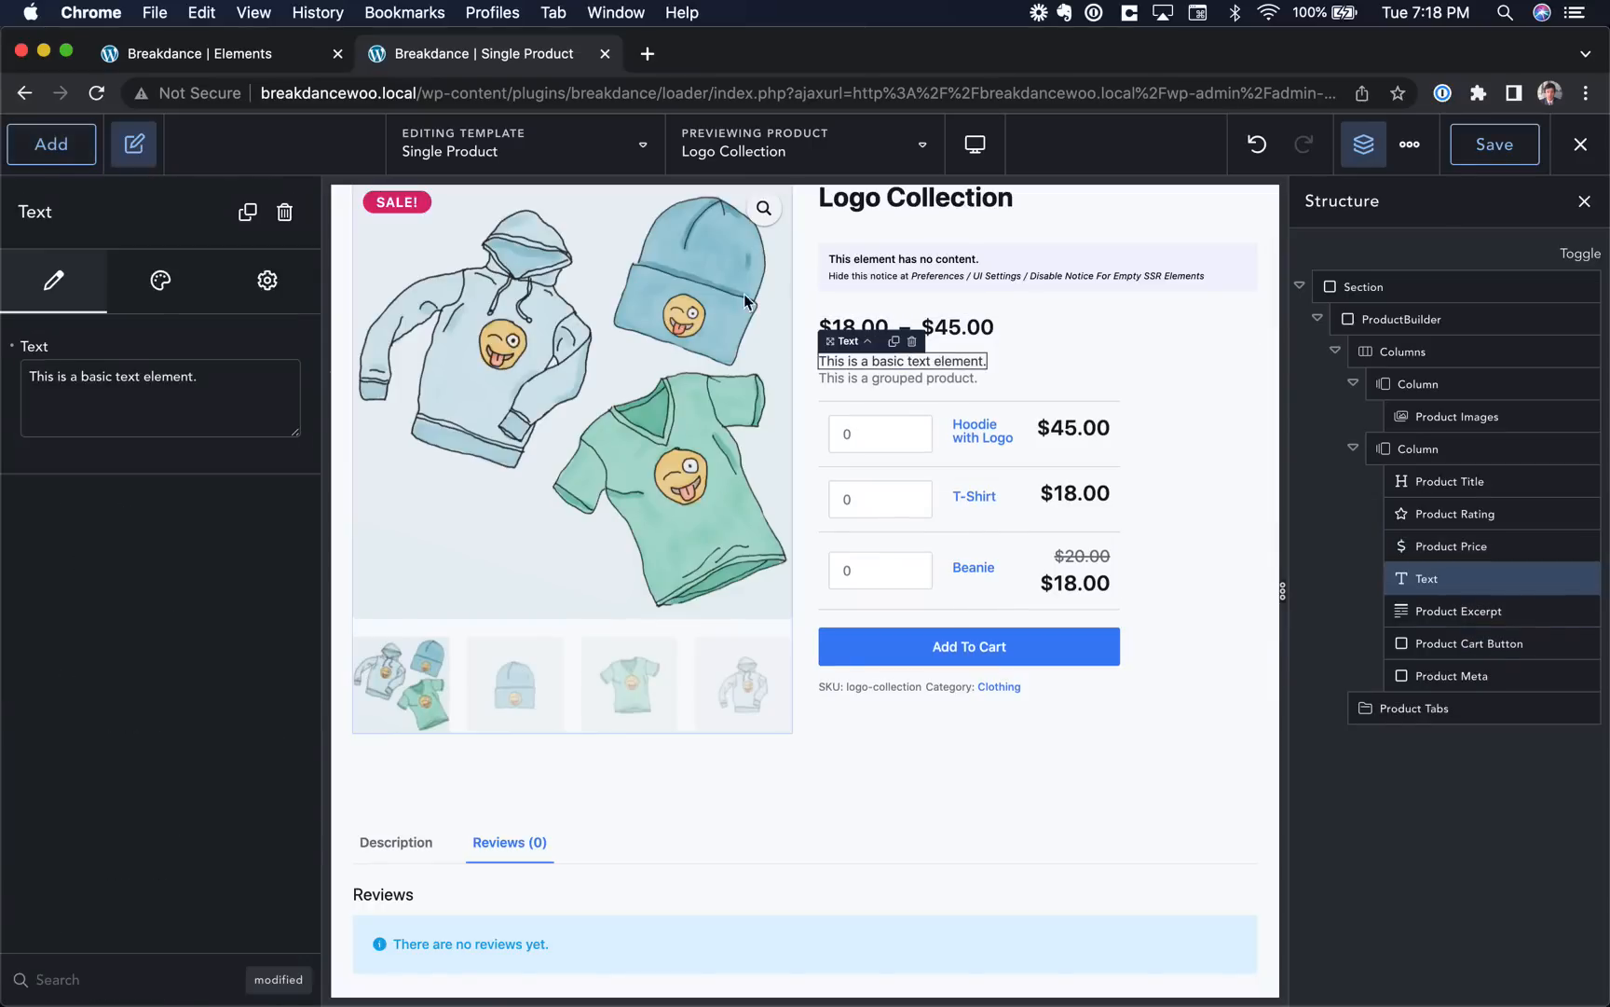
{"action": "double_click", "coordinate": [932, 361]}
{"action": "key", "text": "super+a"}
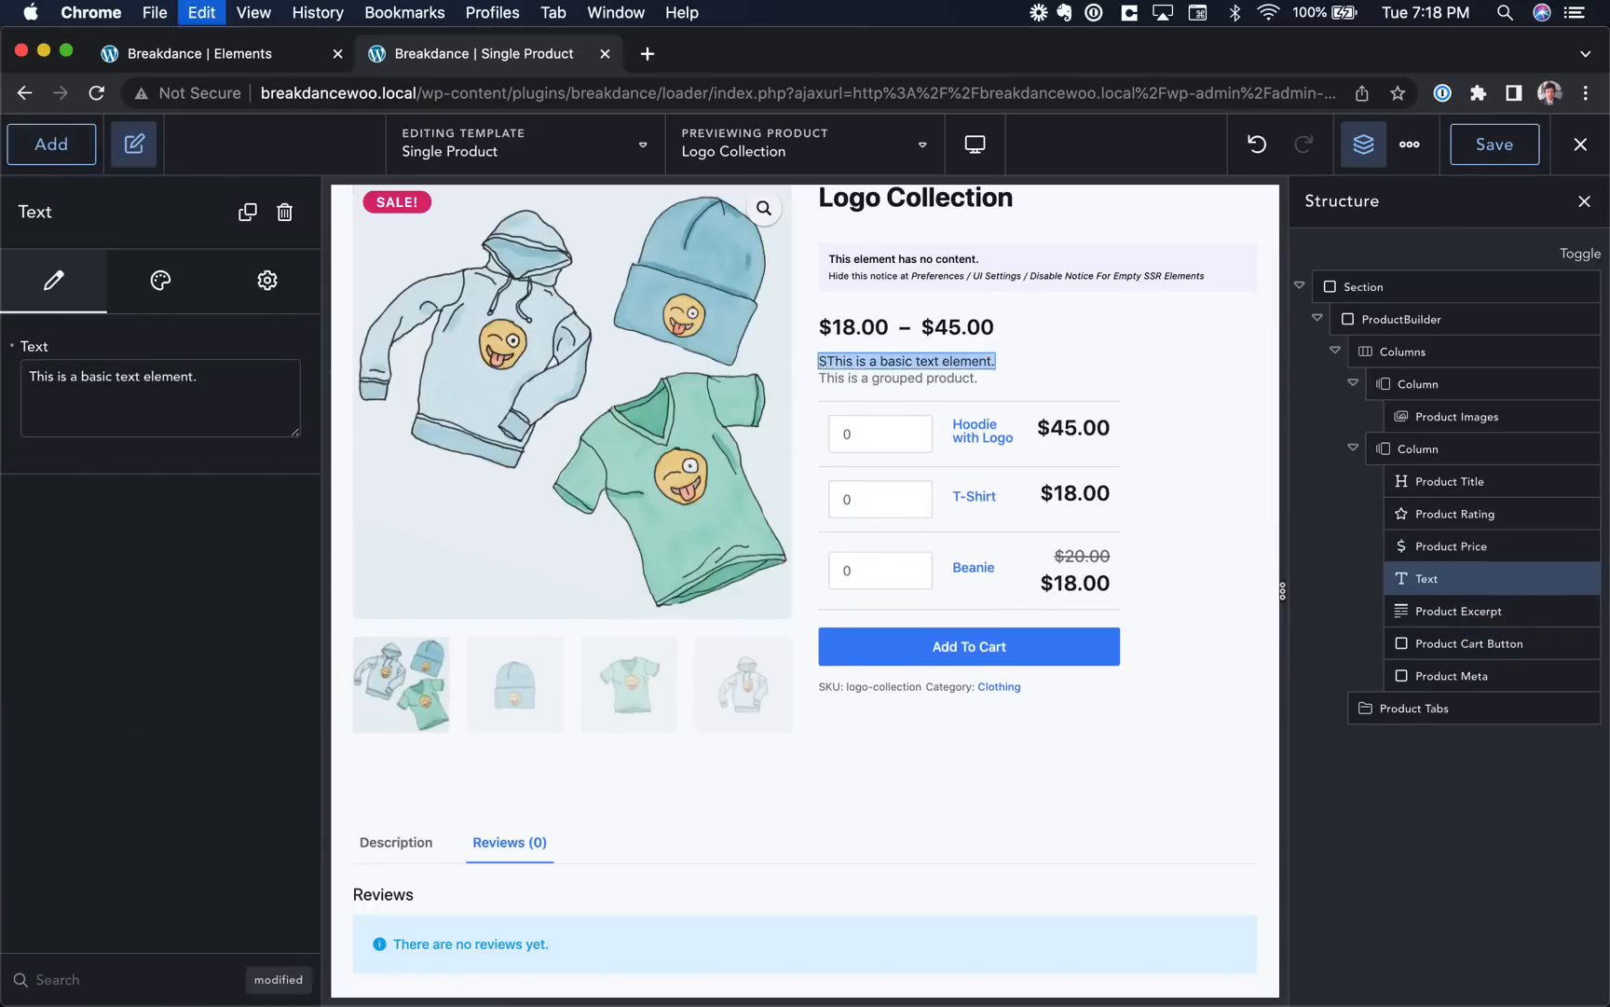
{"action": "type", "text": "SPECIAL OFFER TEXT"}
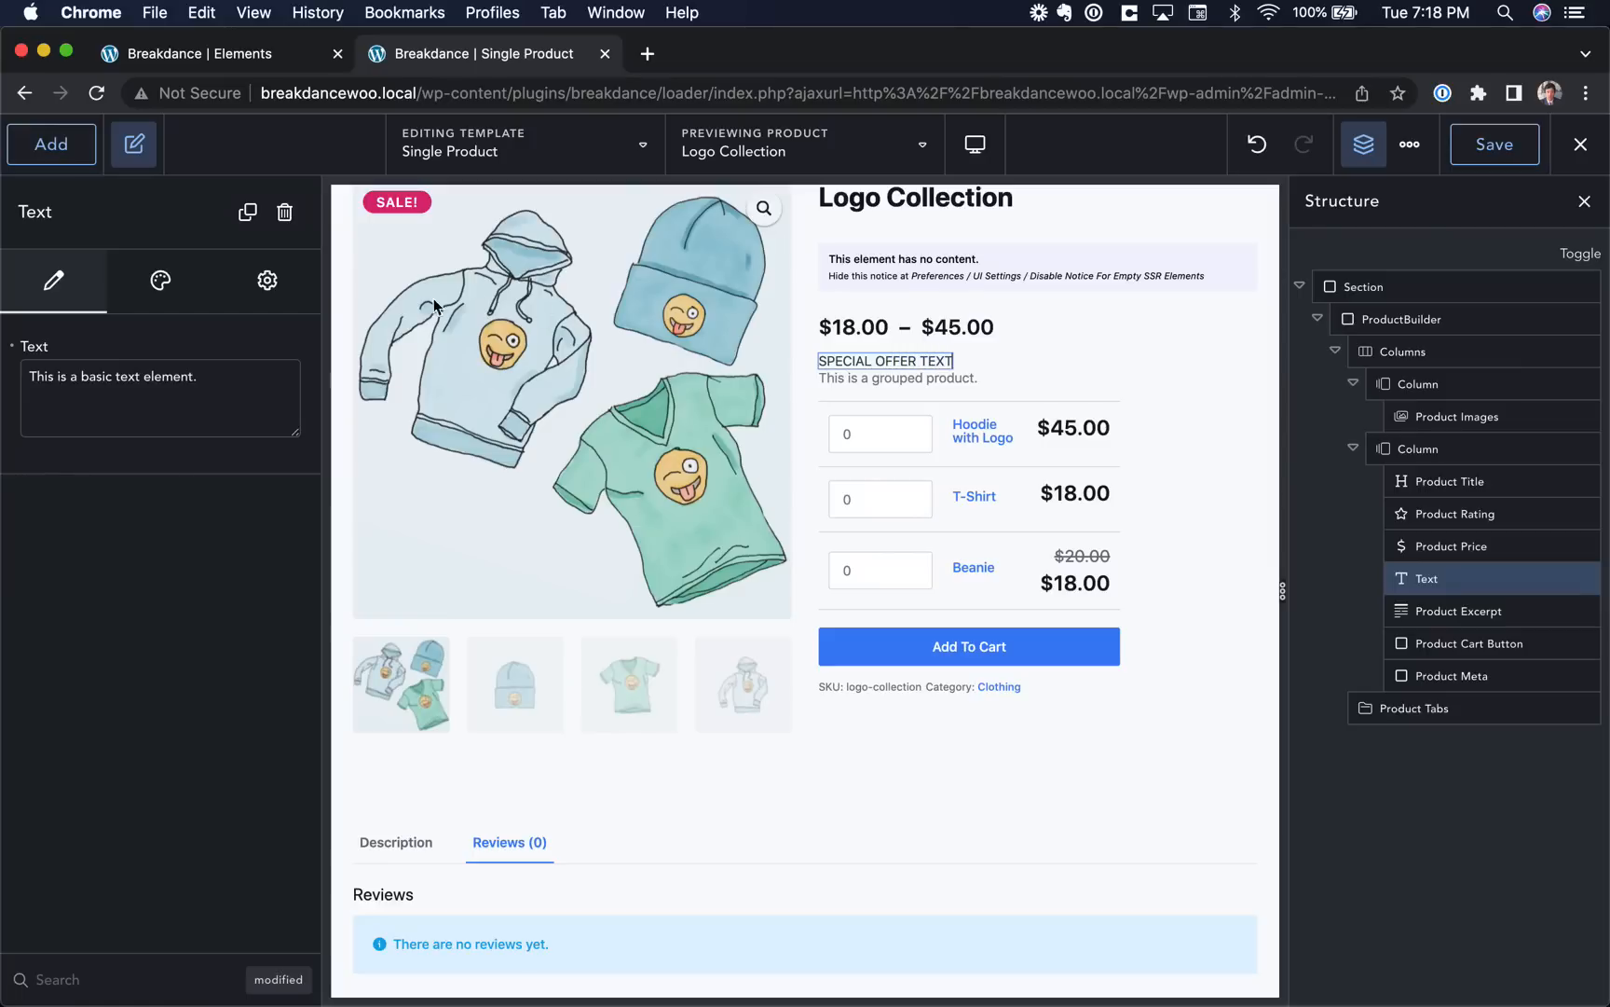
Give the special offer Text element's wrapper a purple background colour, #4D1CB7.
{"action": "left_click", "coordinate": [238, 284]}
{"action": "left_click", "coordinate": [216, 362]}
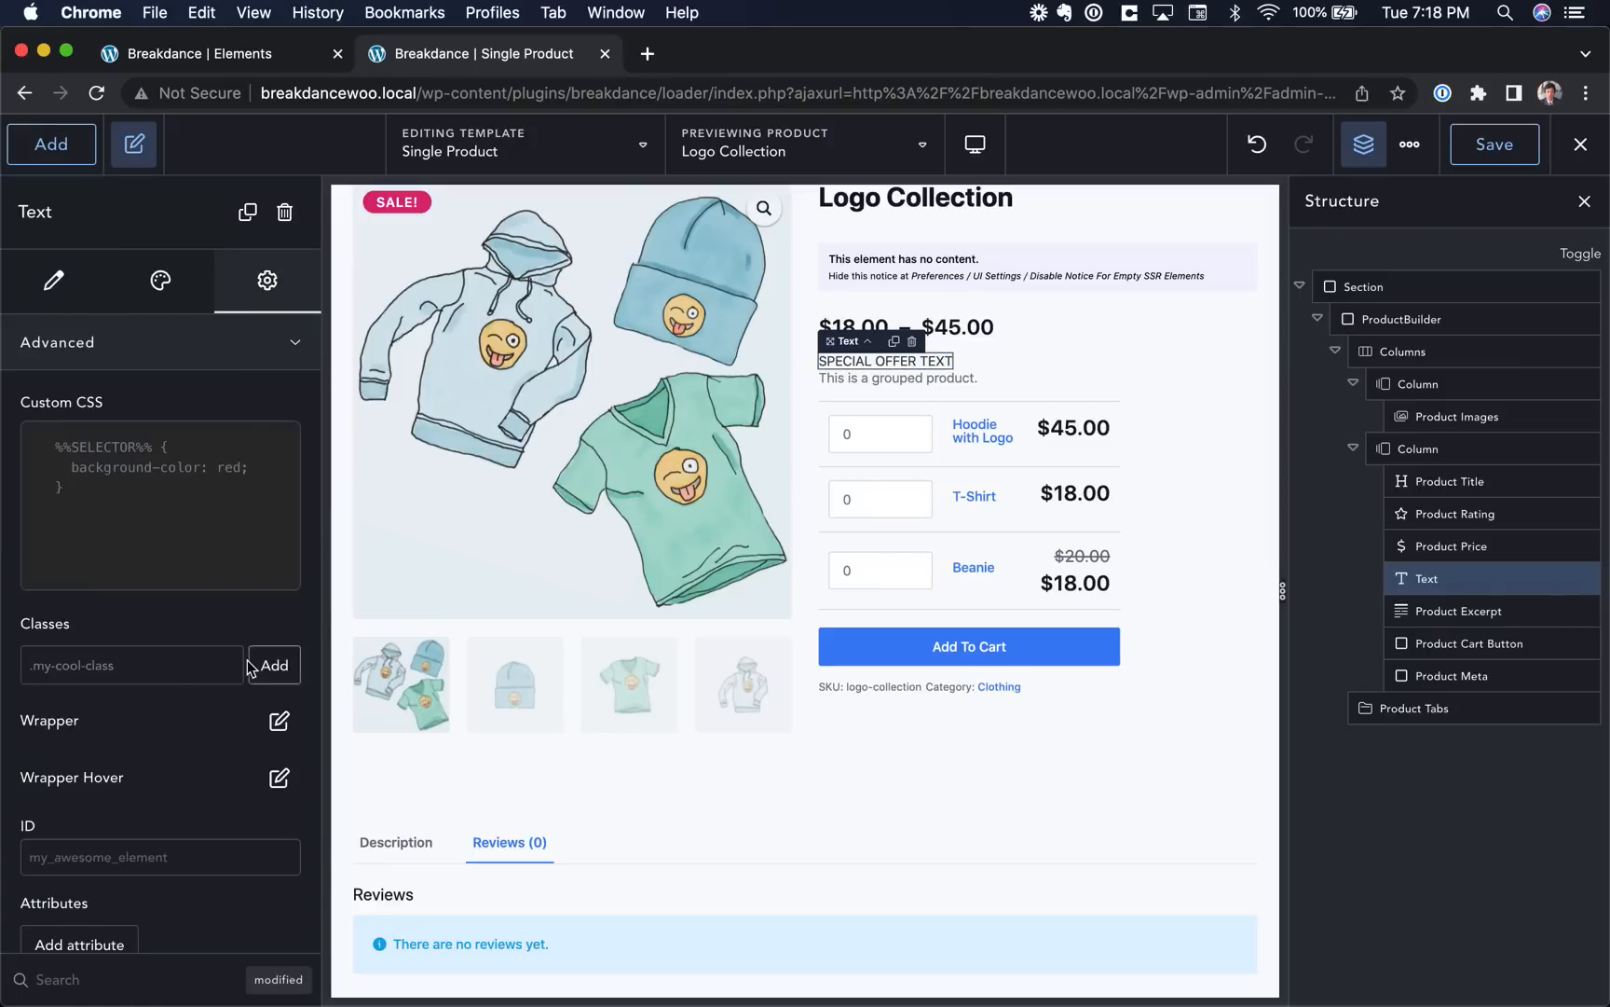
{"action": "scroll", "coordinate": [256, 657], "scroll_direction": "down", "scroll_amount": 1}
{"action": "left_click", "coordinate": [280, 648]}
{"action": "left_click", "coordinate": [276, 641]}
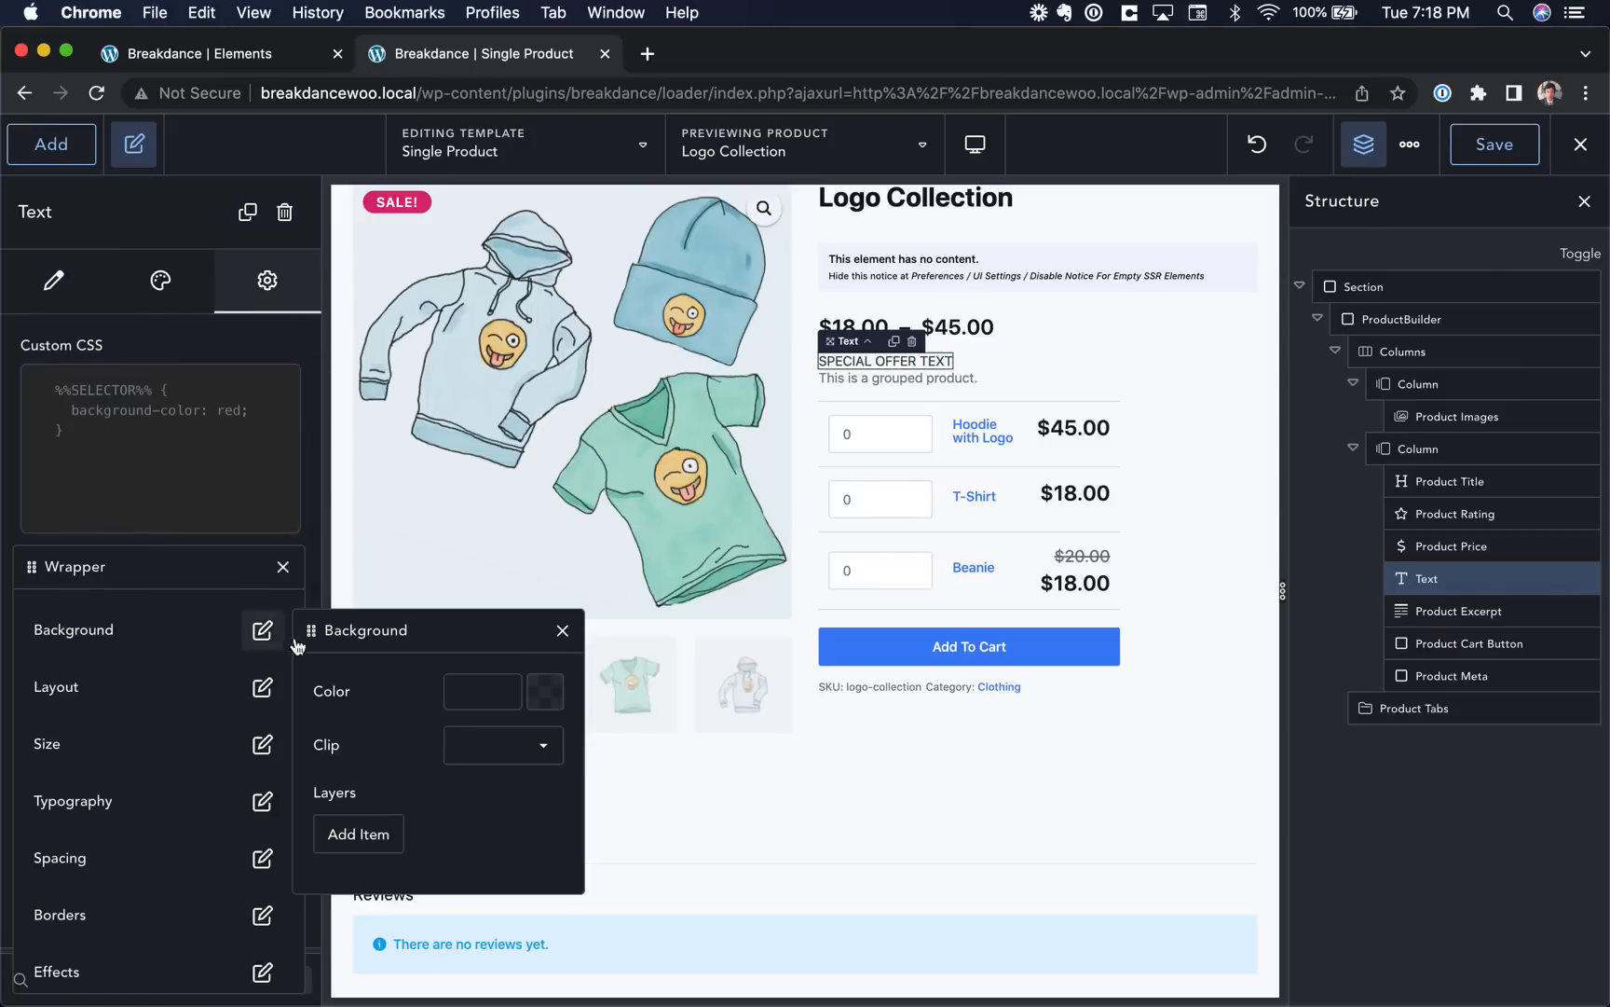
{"action": "left_click", "coordinate": [548, 683]}
{"action": "left_click", "coordinate": [529, 742]}
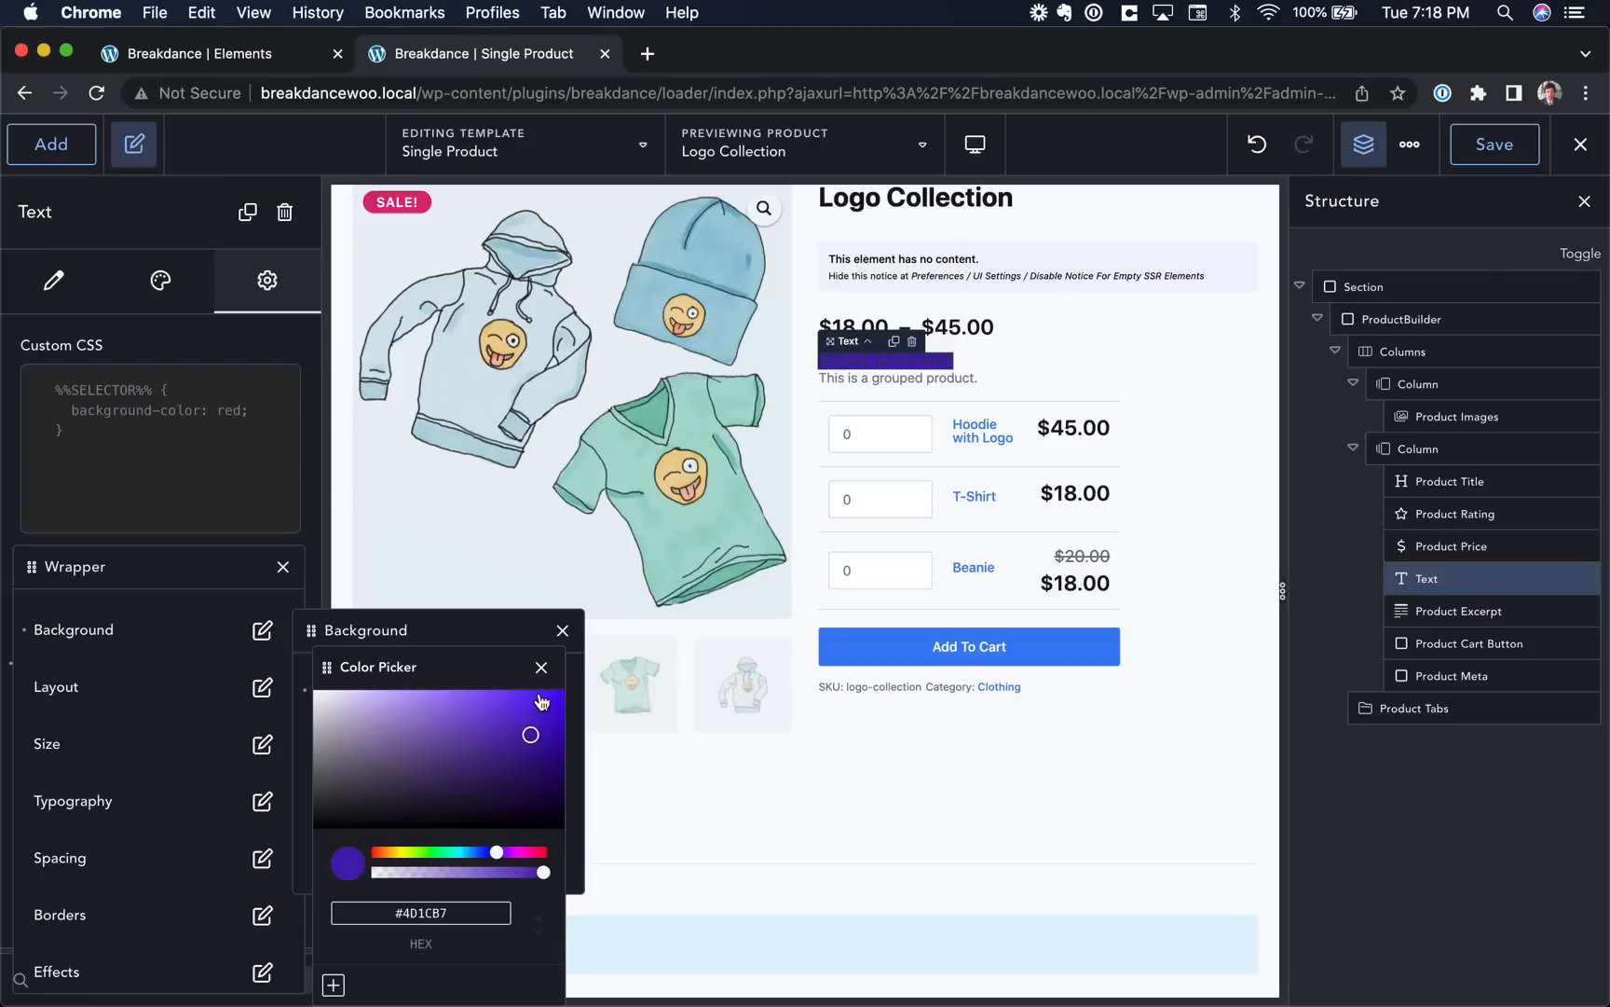
{"action": "left_click", "coordinate": [542, 667]}
Set the special offer text's wrapper typography colour to white.
{"action": "left_click", "coordinate": [262, 801]}
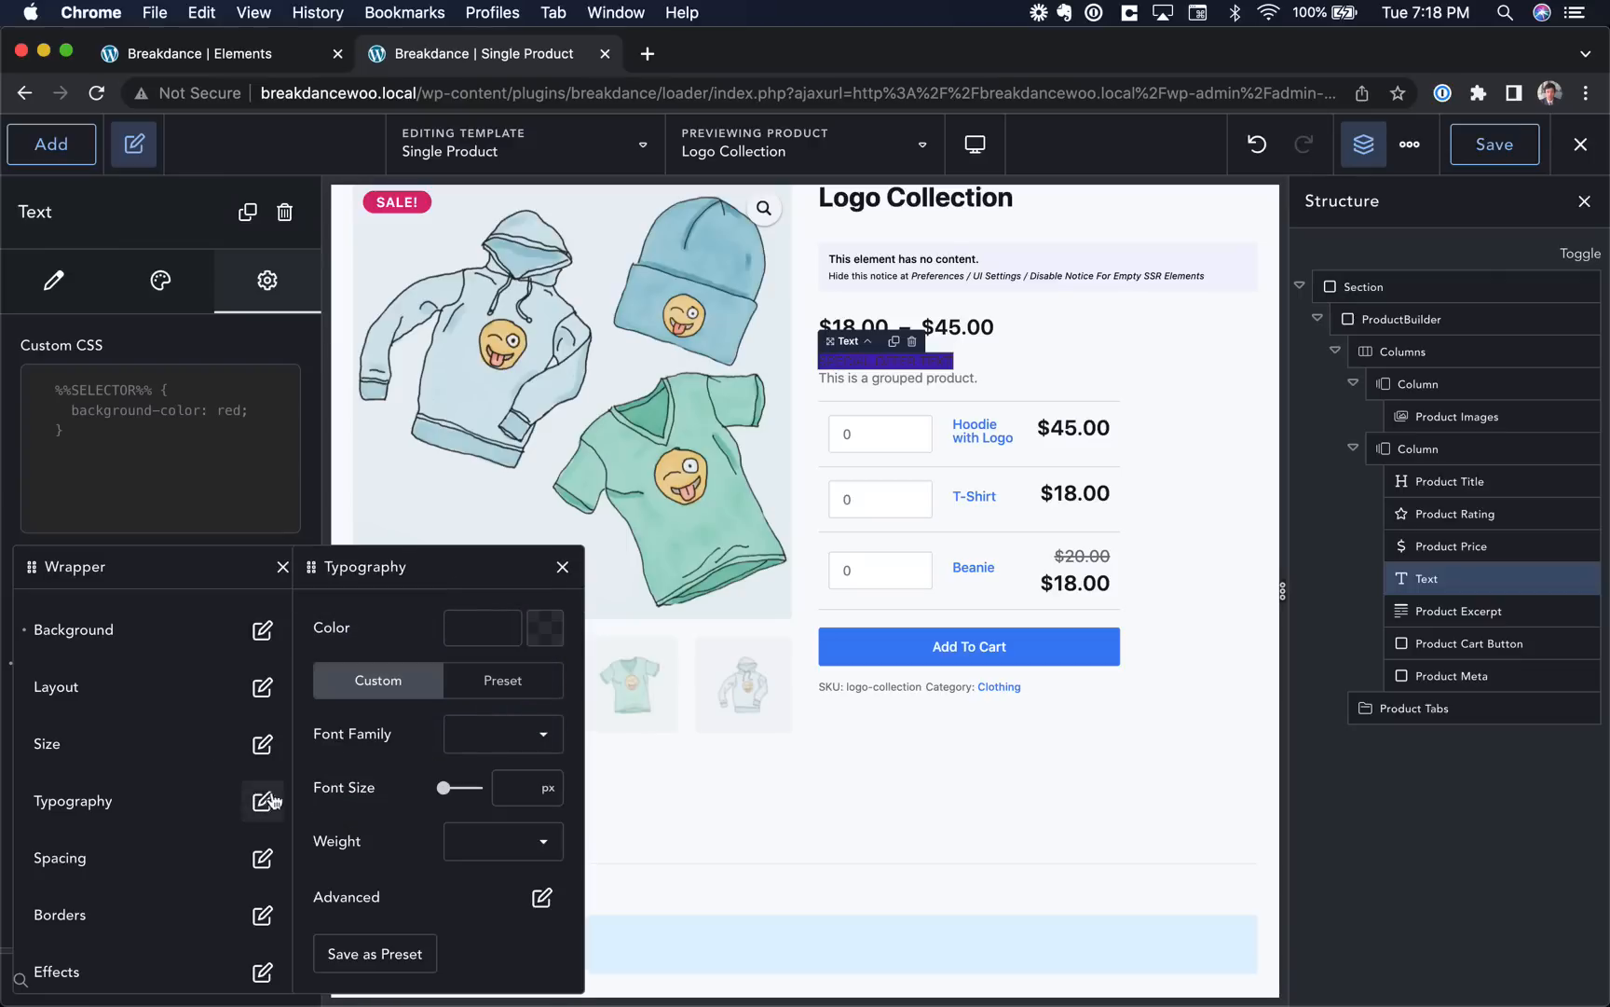
{"action": "left_click", "coordinate": [546, 628]}
{"action": "left_click_drag", "start_coordinate": [478, 733], "coordinate": [277, 668]}
{"action": "left_click", "coordinate": [226, 716]}
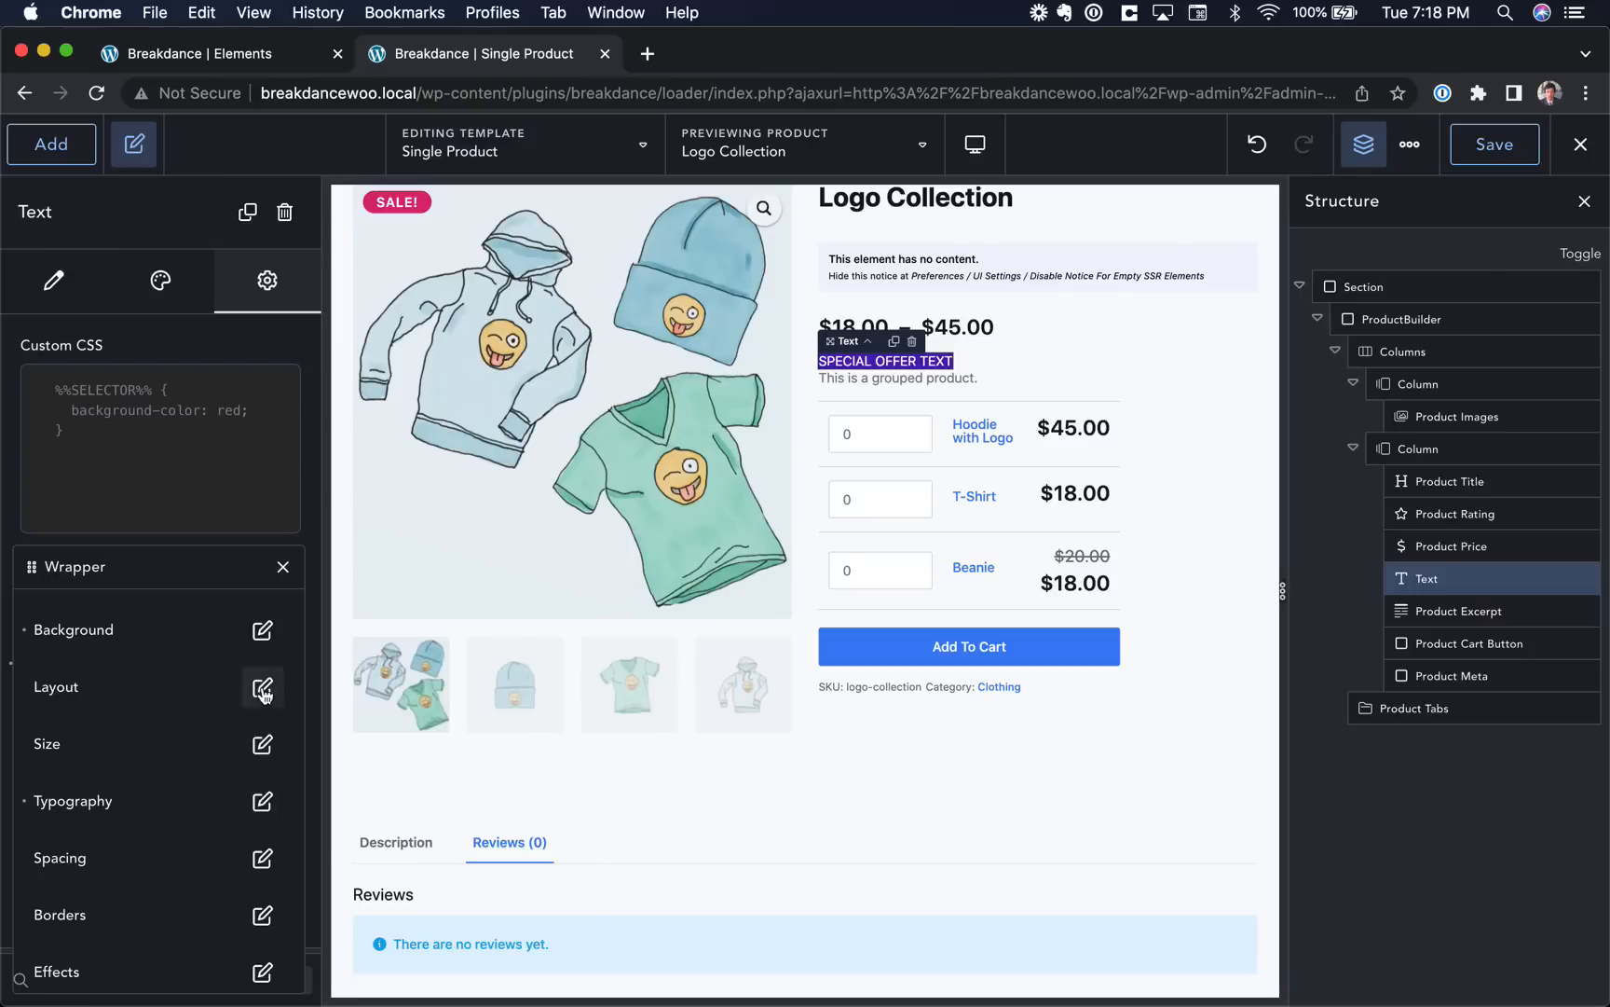
Apply 12 px of padding to all sides of the special offer text's wrapper.
{"action": "left_click", "coordinate": [262, 858]}
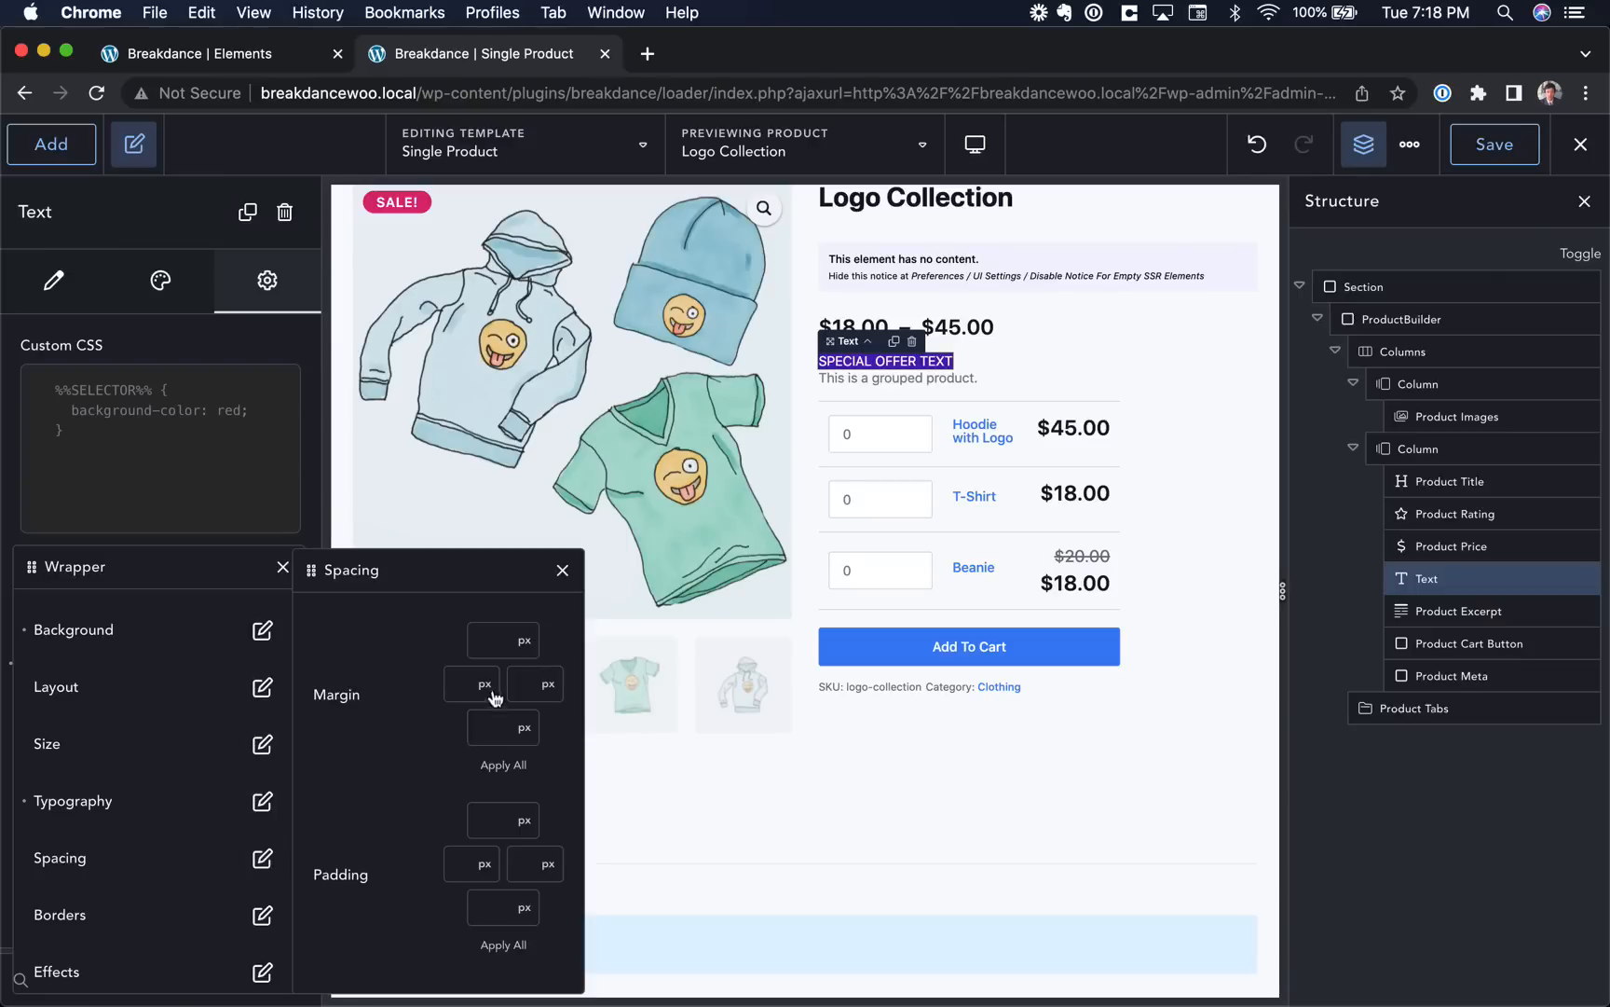
{"action": "left_click", "coordinate": [481, 822]}
{"action": "type", "text": "12"}
{"action": "left_click", "coordinate": [503, 944]}
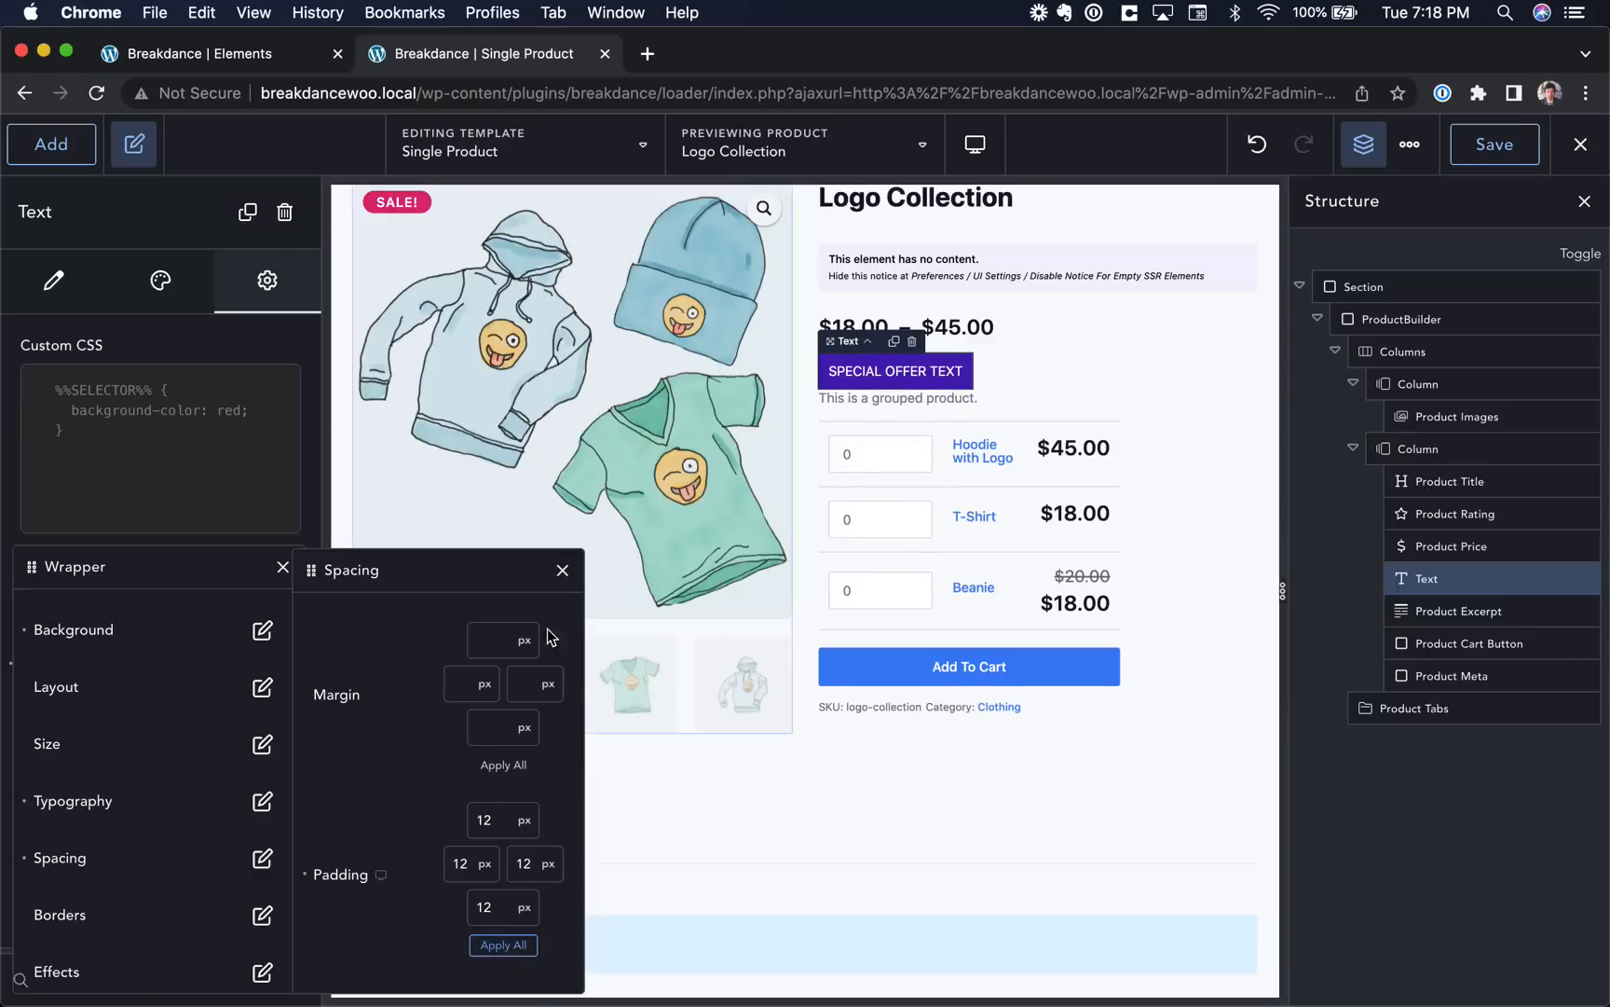
{"action": "left_click", "coordinate": [562, 569]}
{"action": "left_click", "coordinate": [984, 340]}
{"action": "left_click", "coordinate": [916, 380]}
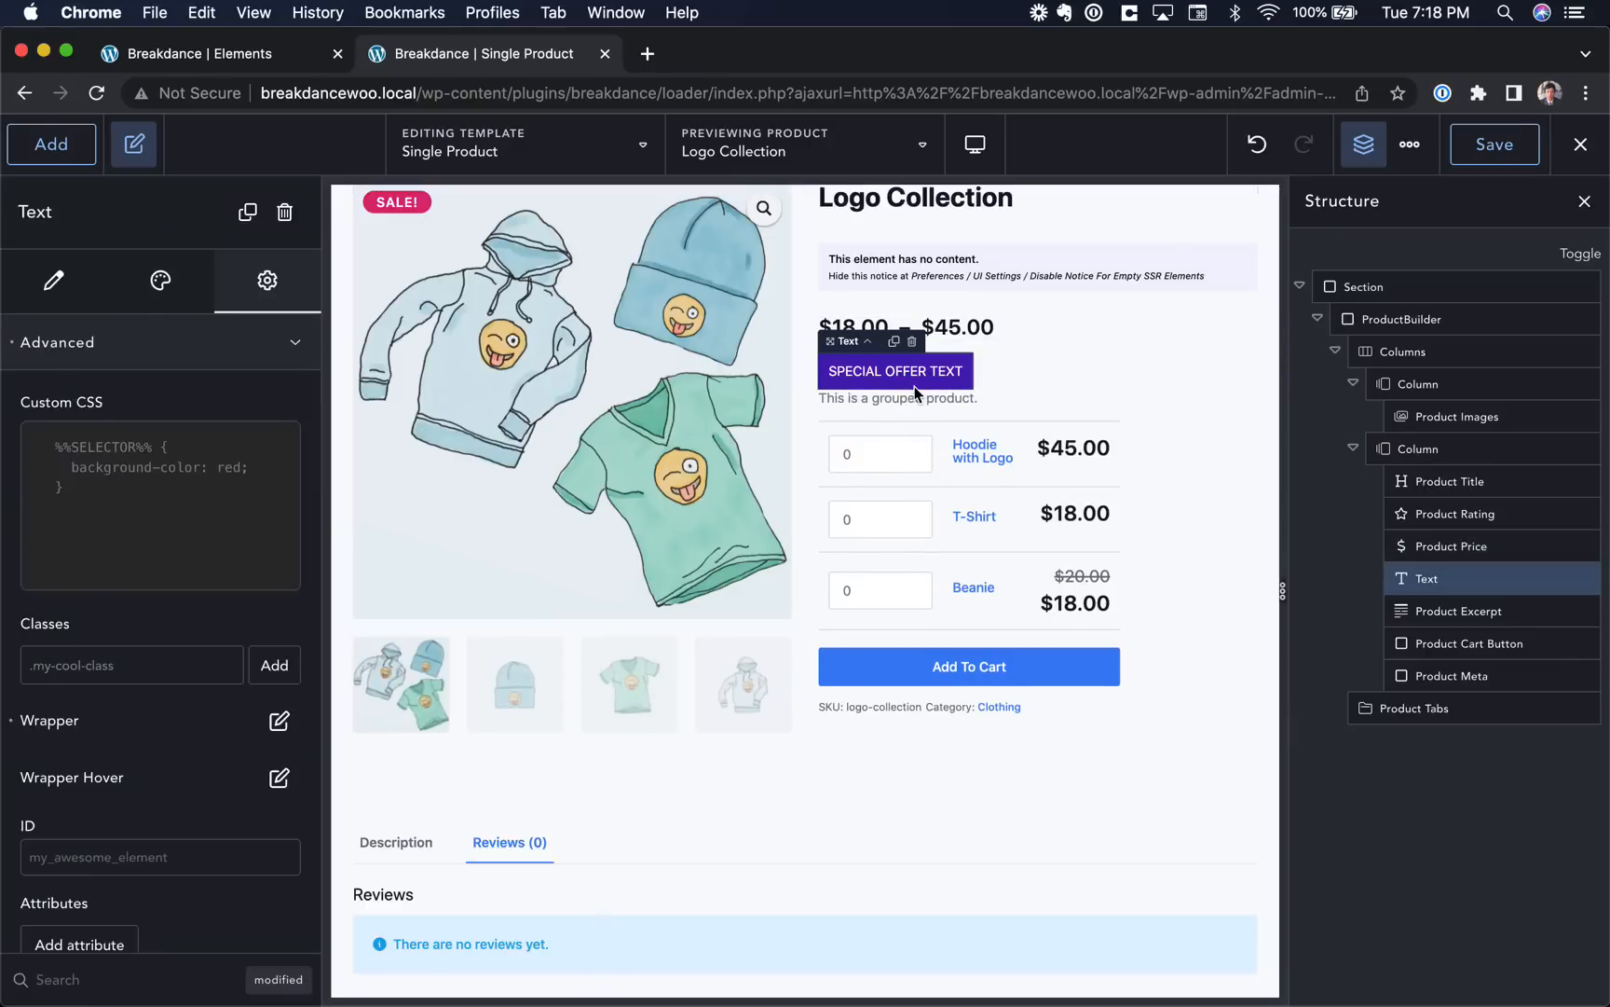
Look over the product template down to its review form and exit to the frontend, discarding the unsaved changes.
{"action": "scroll", "coordinate": [930, 378], "scroll_direction": "down", "scroll_amount": 15}
{"action": "scroll", "coordinate": [930, 378], "scroll_direction": "up", "scroll_amount": 17}
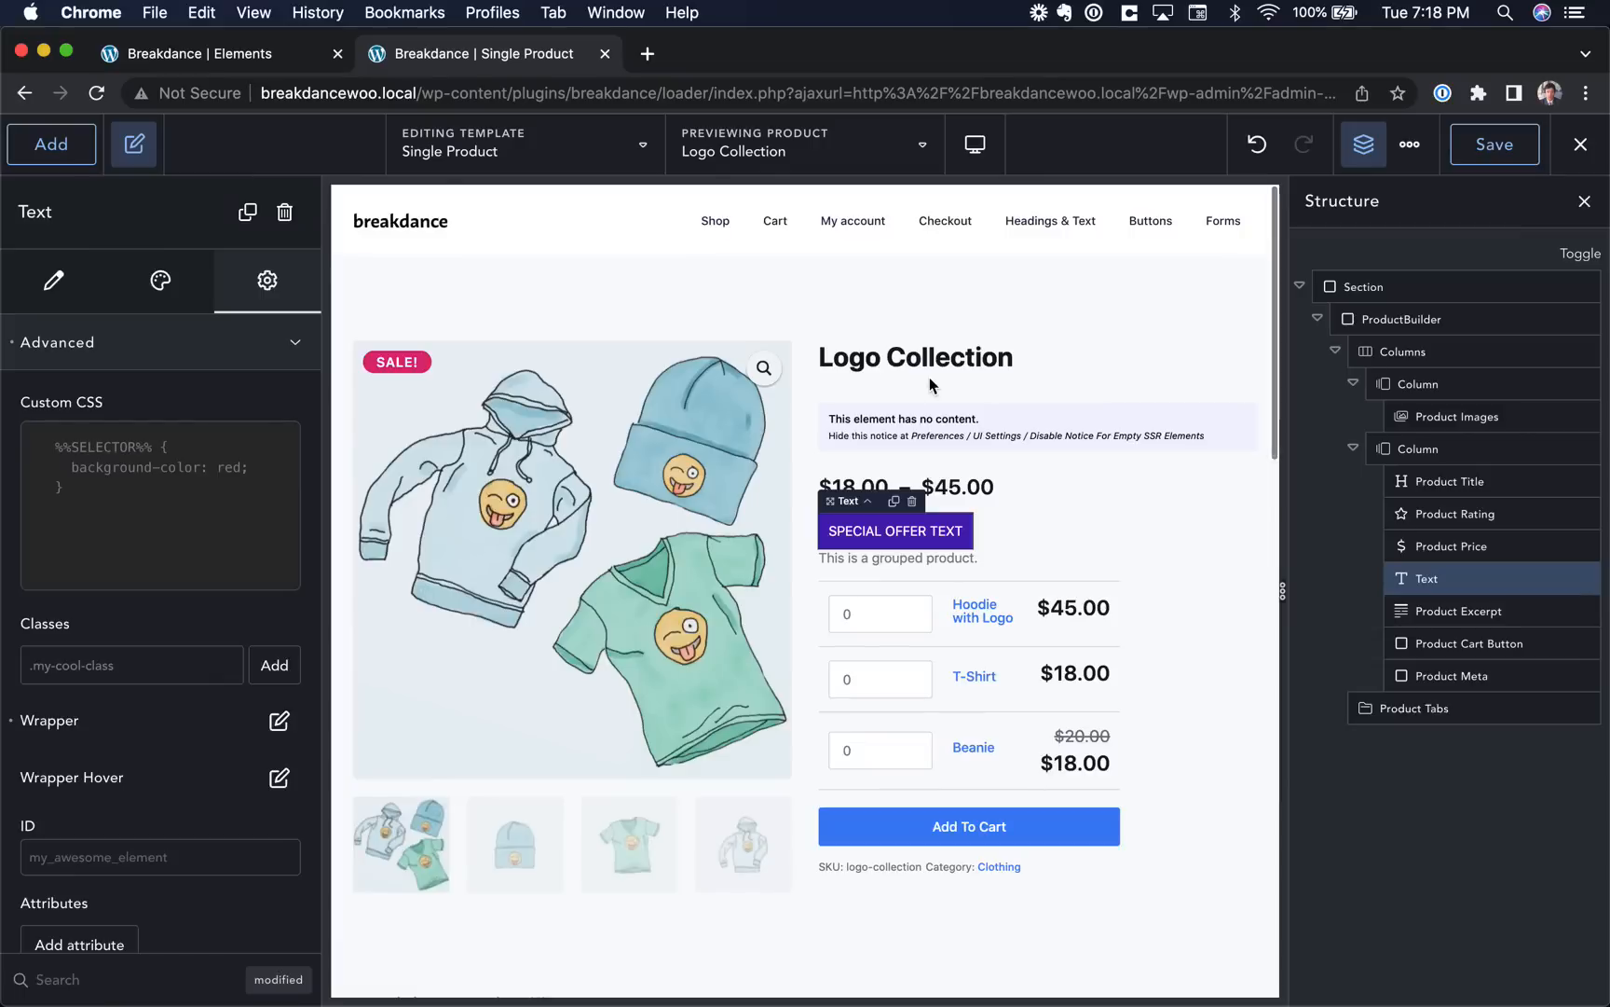
{"action": "scroll", "coordinate": [930, 378], "scroll_direction": "down", "scroll_amount": 10}
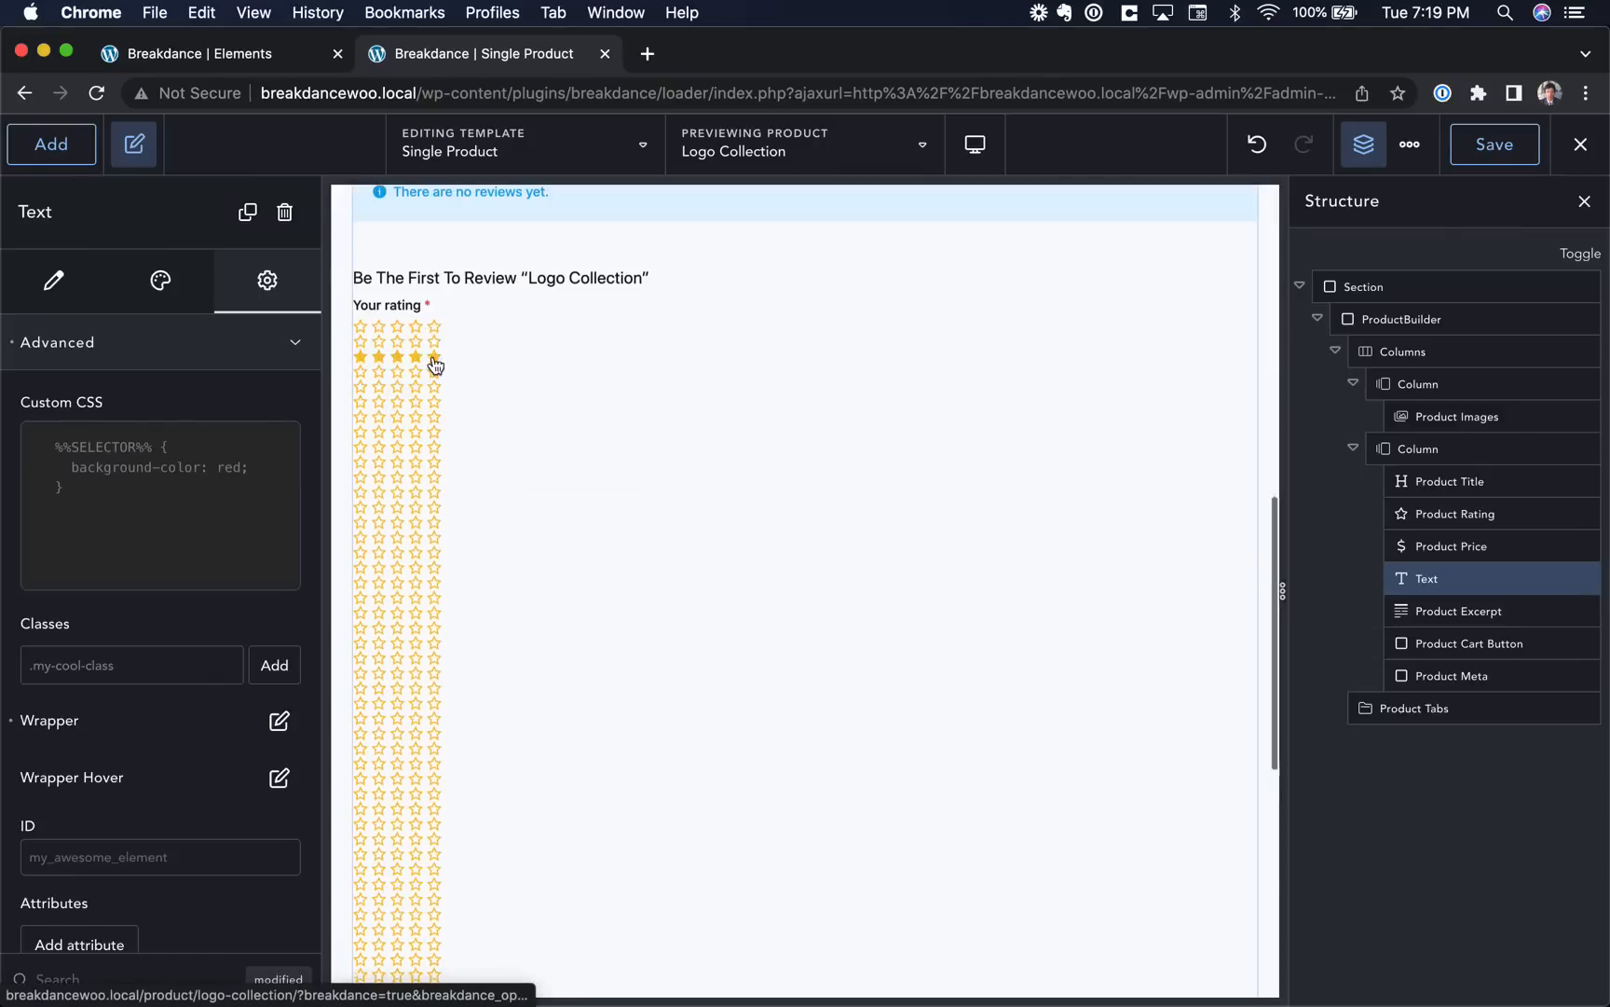
{"action": "scroll", "coordinate": [434, 365], "scroll_direction": "down", "scroll_amount": 7}
{"action": "scroll", "coordinate": [440, 607], "scroll_direction": "up", "scroll_amount": 15}
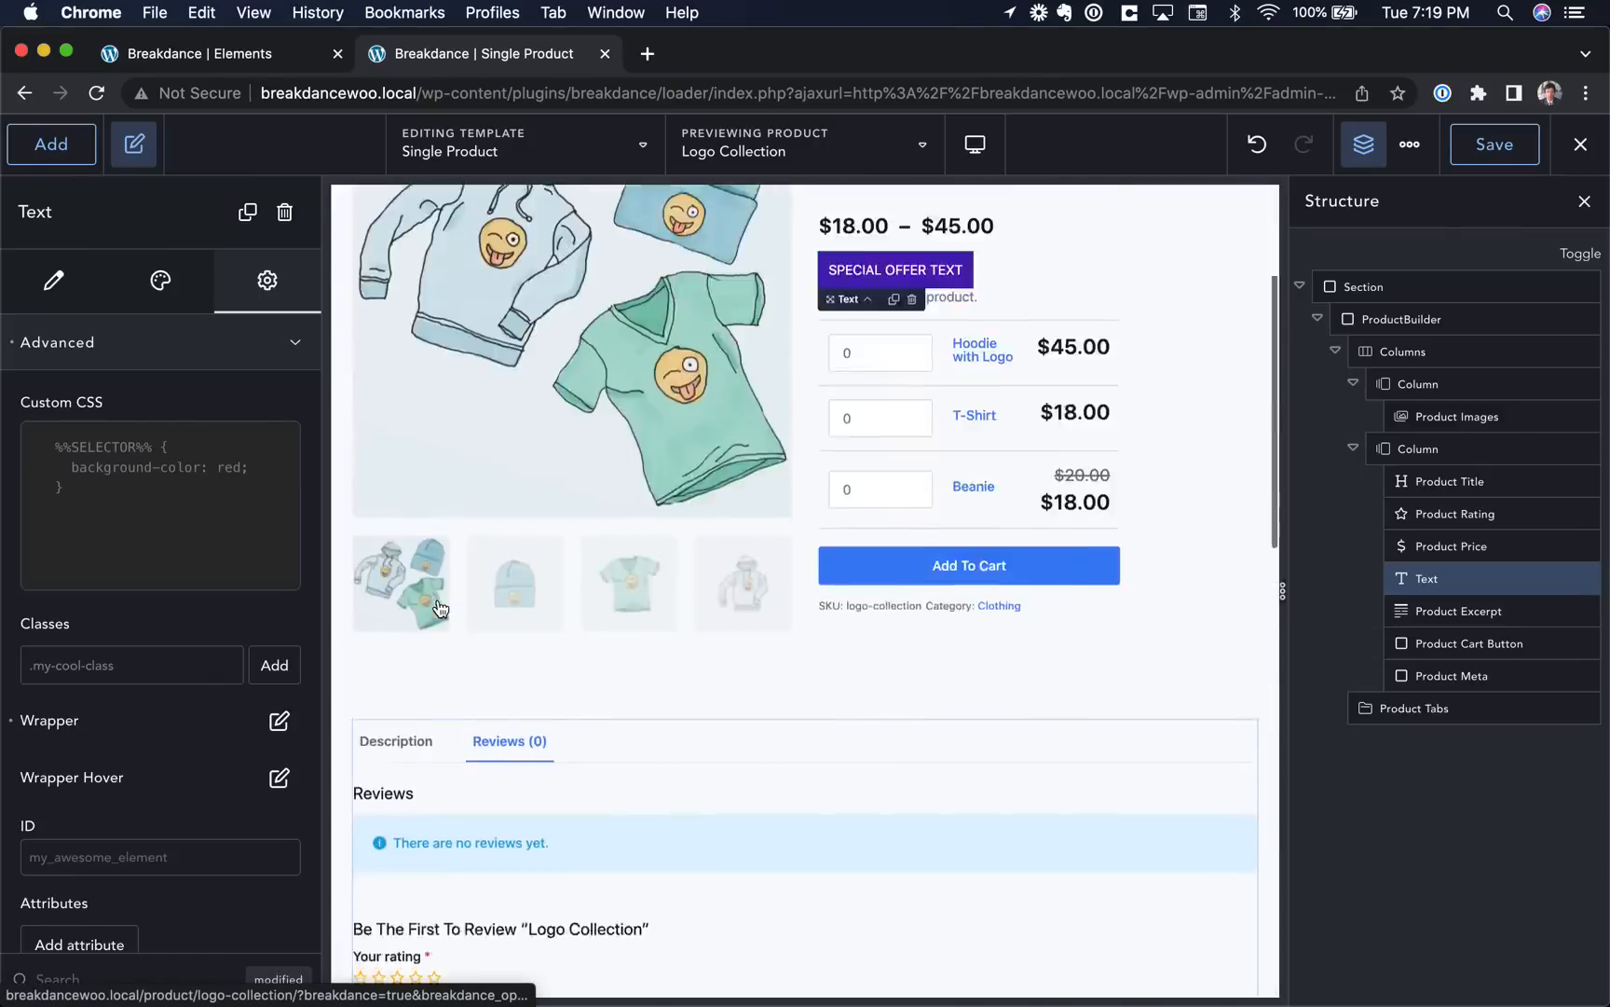
{"action": "left_click", "coordinate": [948, 275]}
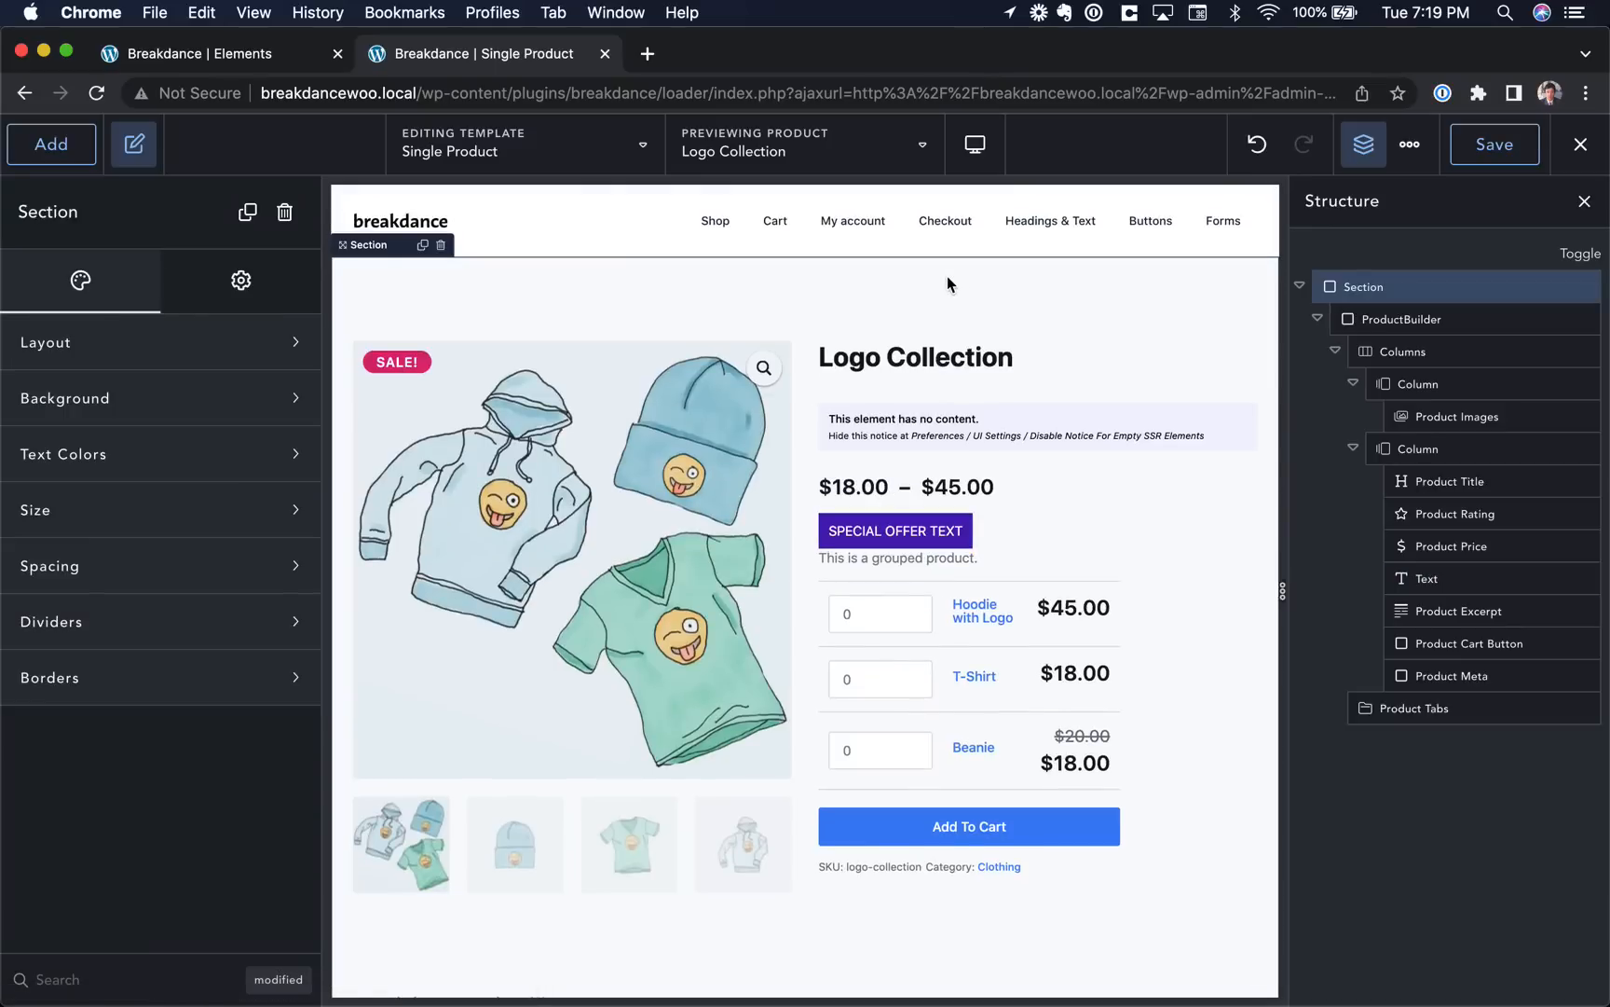
{"action": "left_click", "coordinate": [1575, 149]}
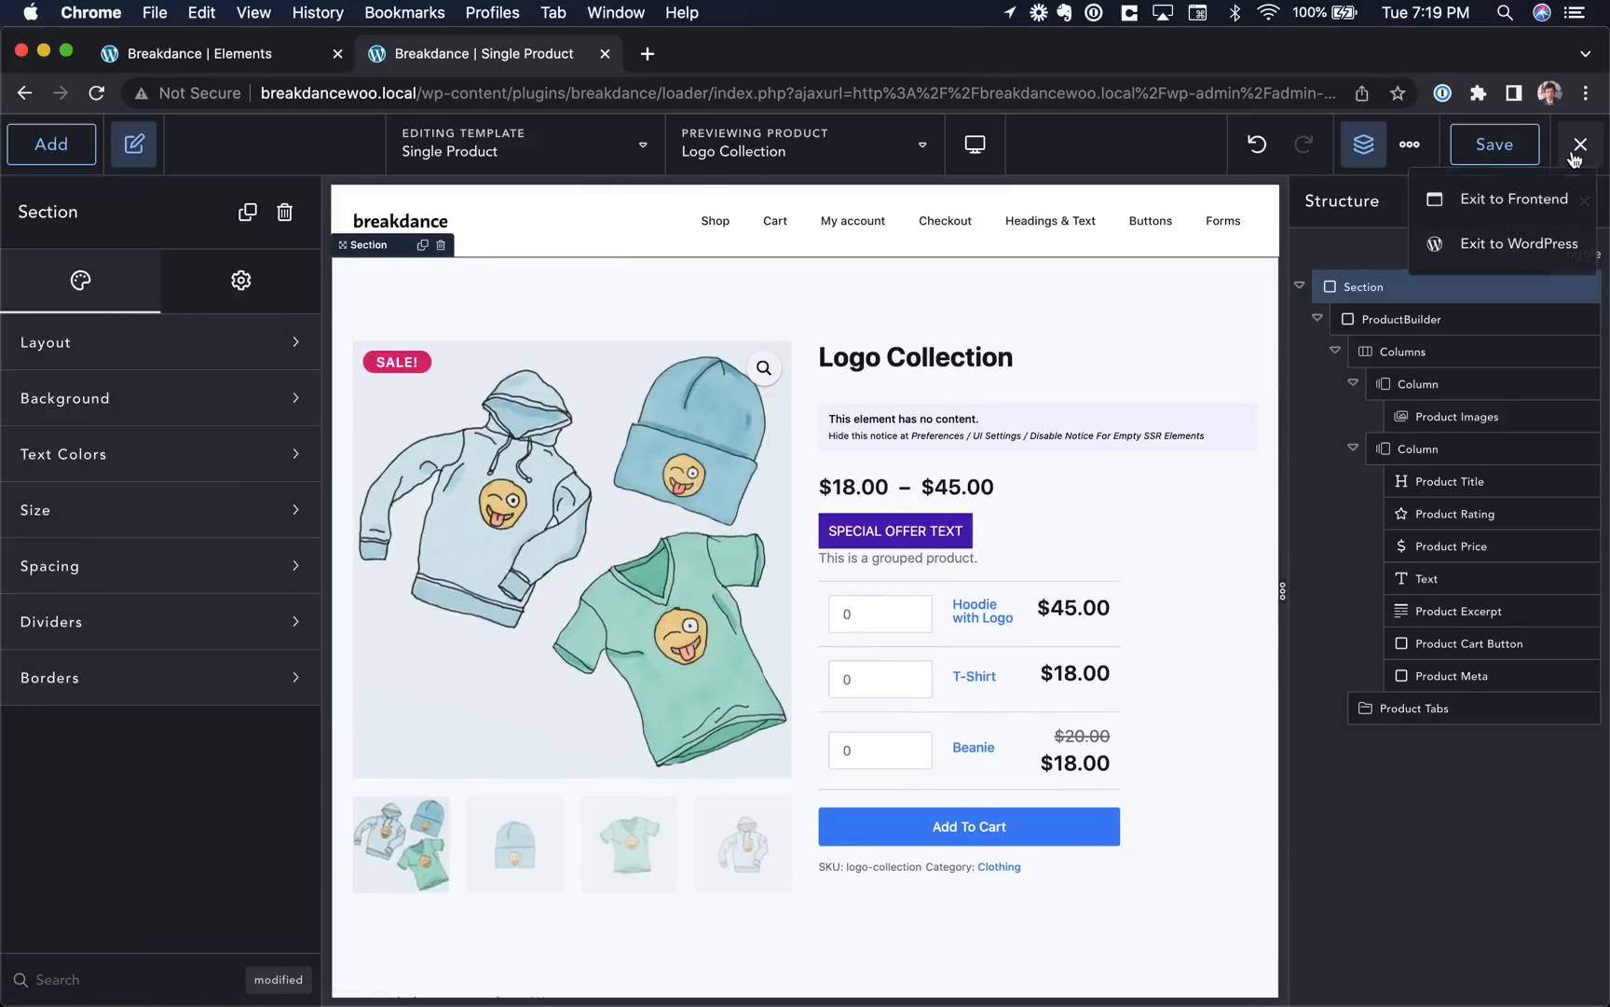
{"action": "left_click", "coordinate": [1529, 200]}
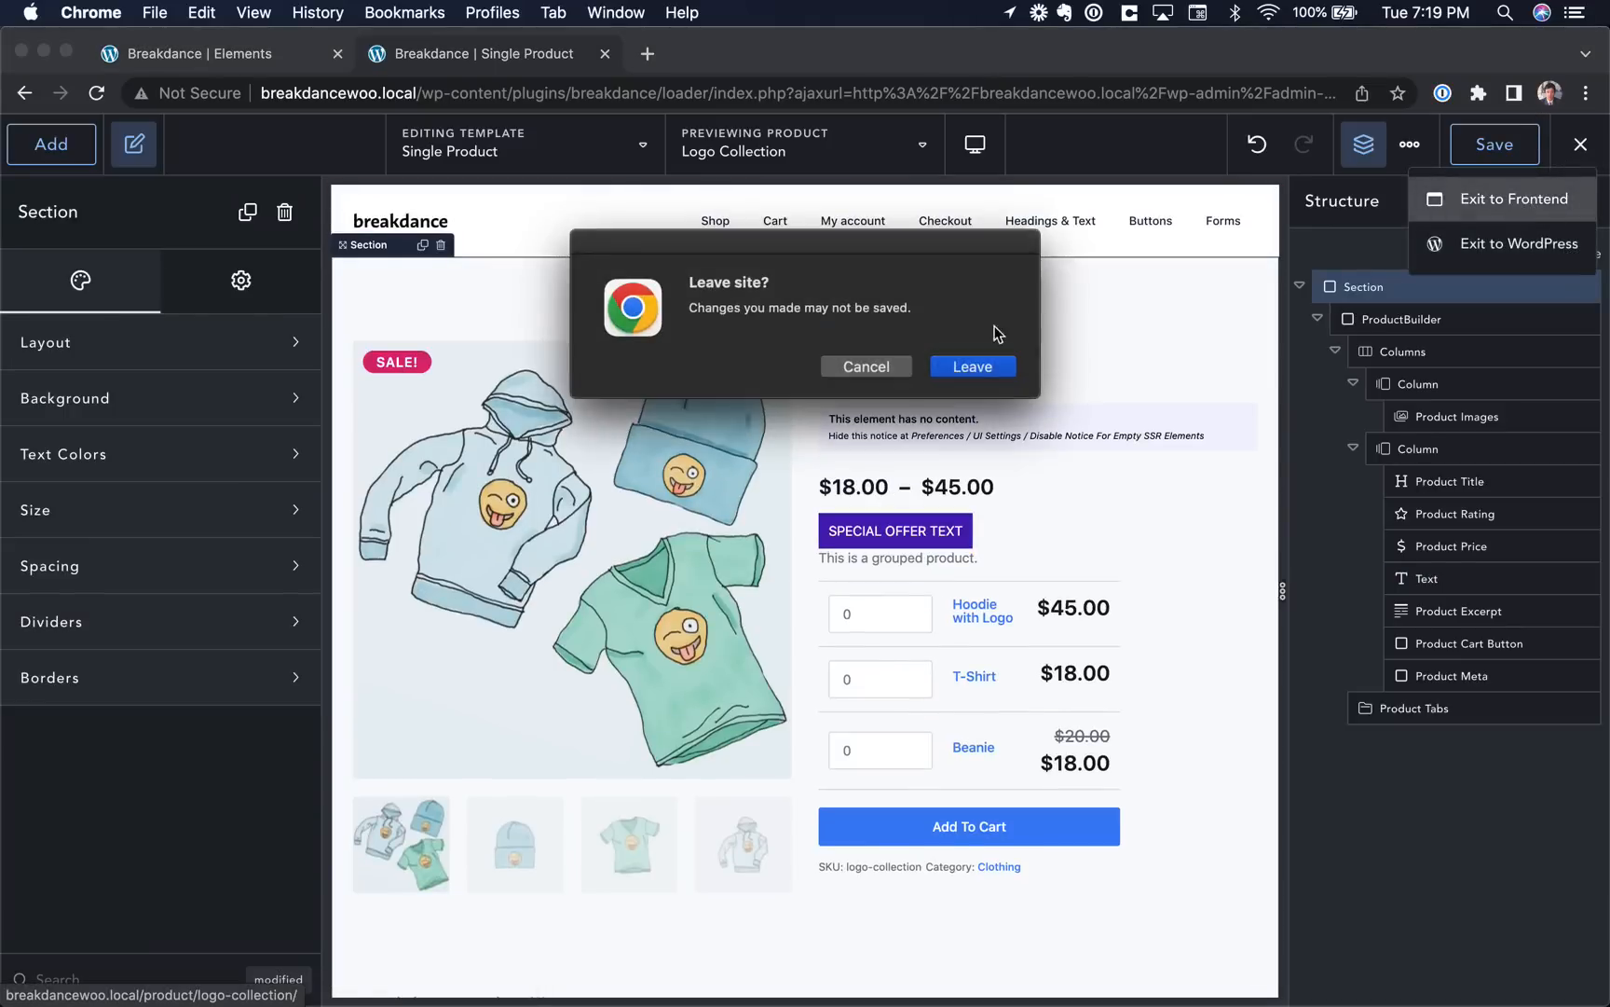
{"action": "left_click", "coordinate": [991, 362]}
Create a new WordPress page titled "Form Demo" and publish it.
{"action": "mouse_move", "coordinate": [539, 140]}
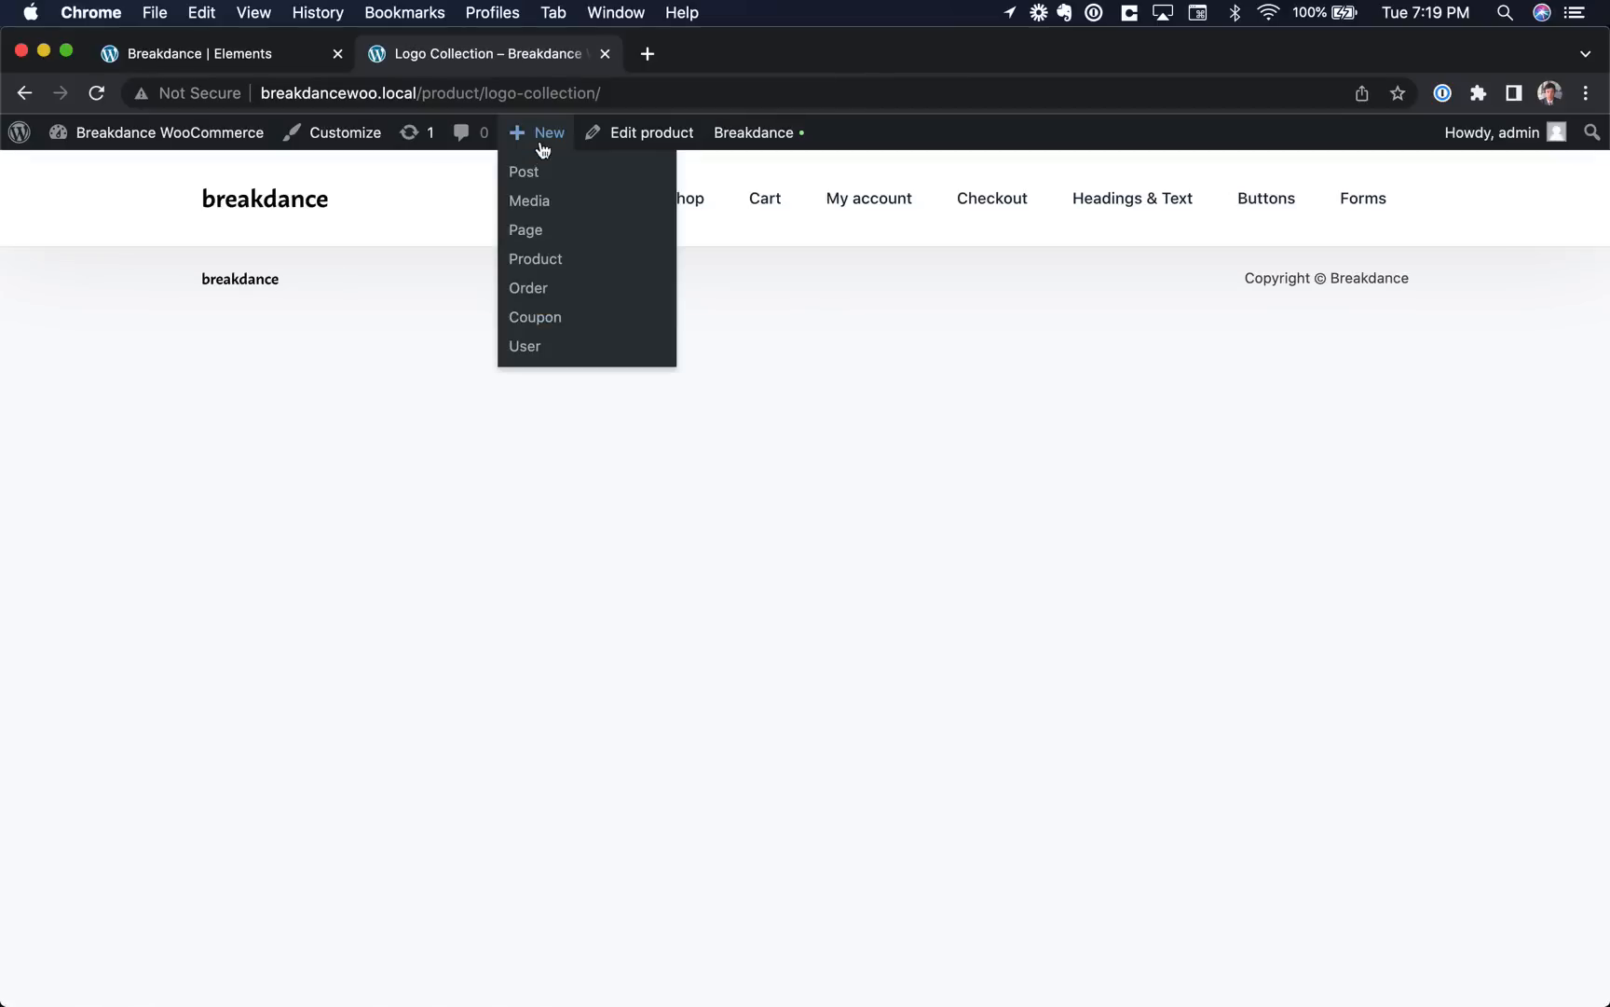
{"action": "left_click", "coordinate": [588, 238]}
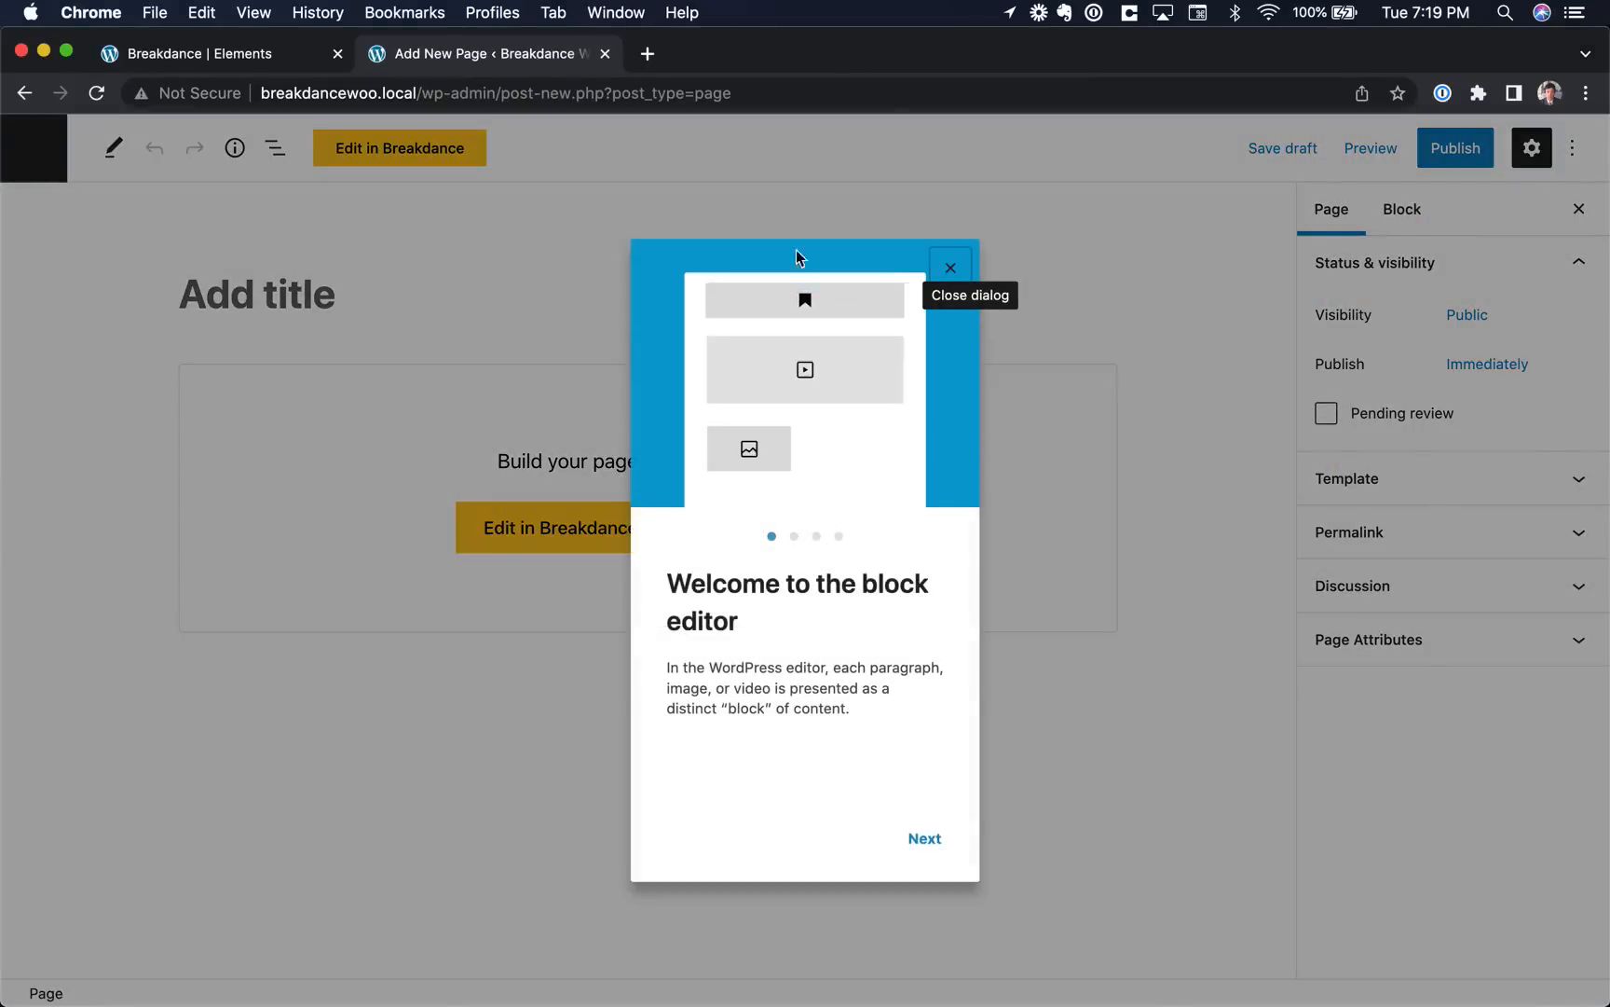
{"action": "left_click", "coordinate": [949, 267]}
{"action": "type", "text": "Form Demo"}
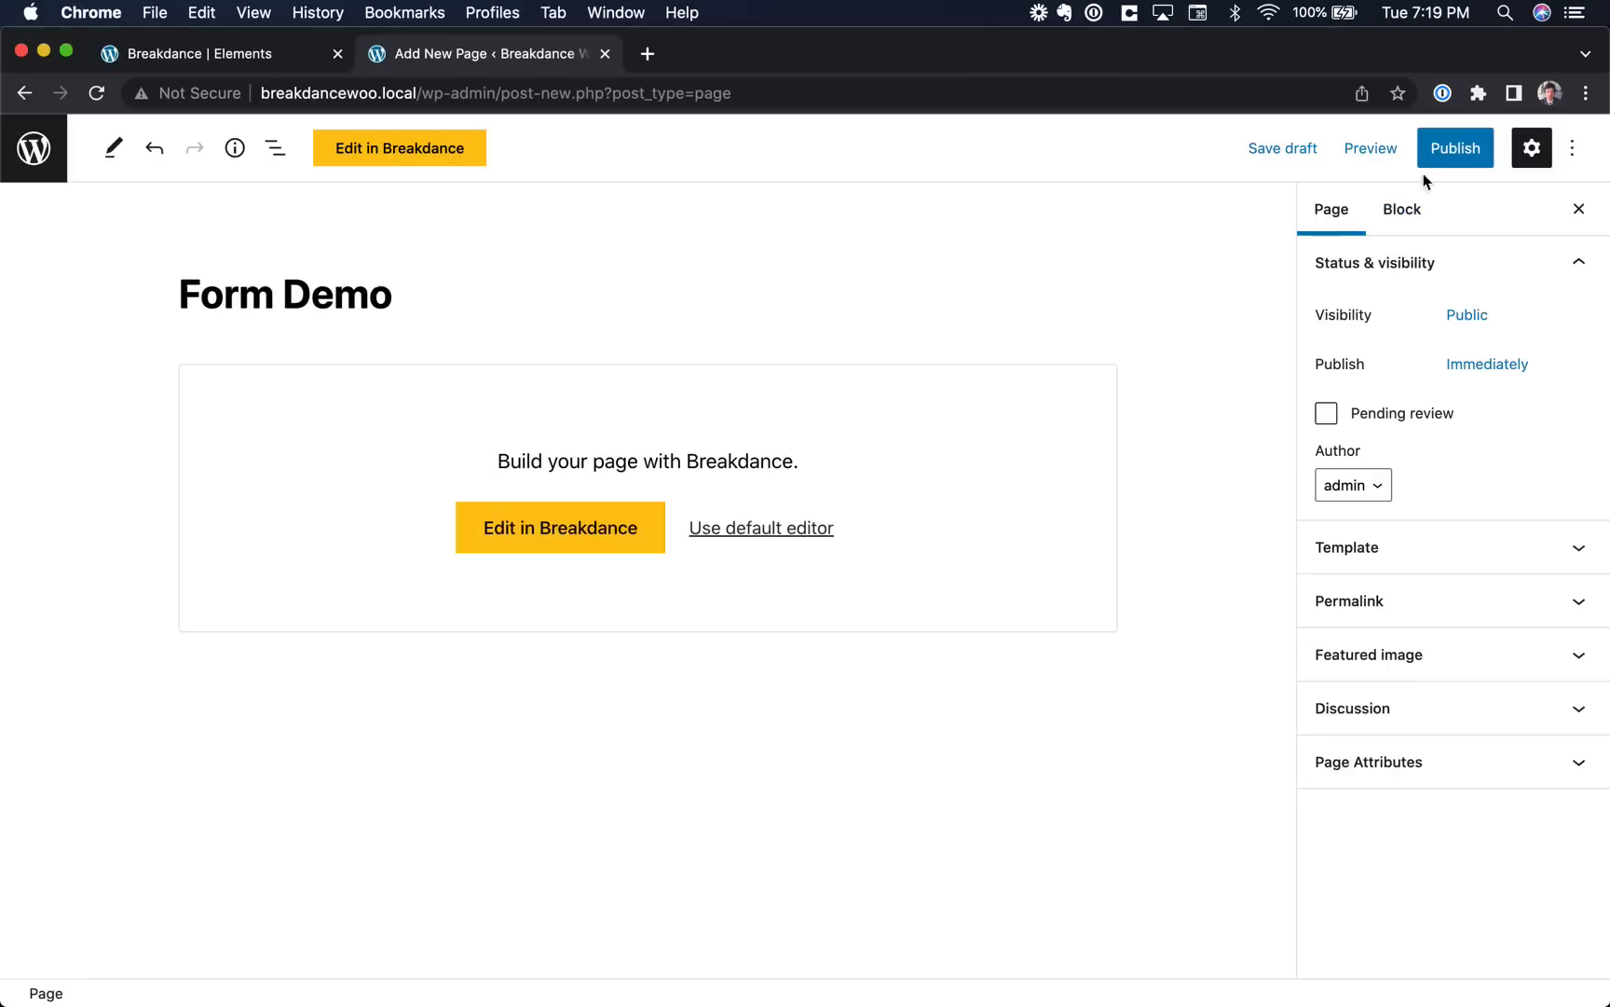
{"action": "left_click", "coordinate": [1431, 150]}
{"action": "left_click", "coordinate": [1431, 150]}
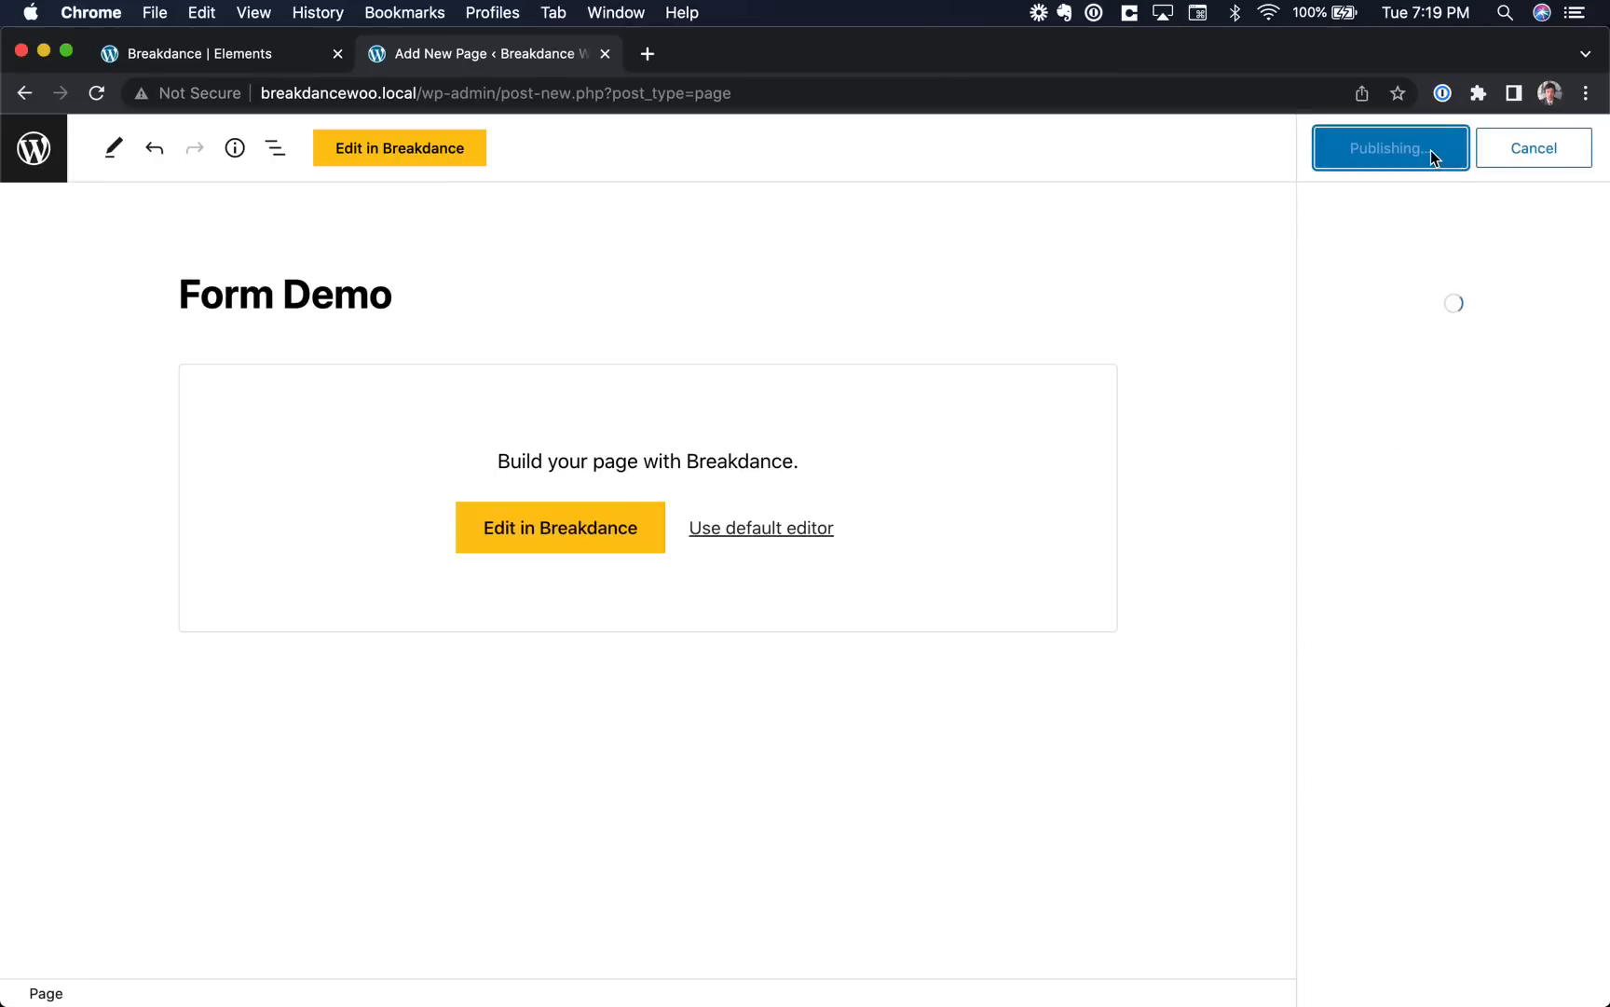
Open the Form Demo page in Breakdance and add a Form Builder element to it.
{"action": "left_click", "coordinate": [557, 528]}
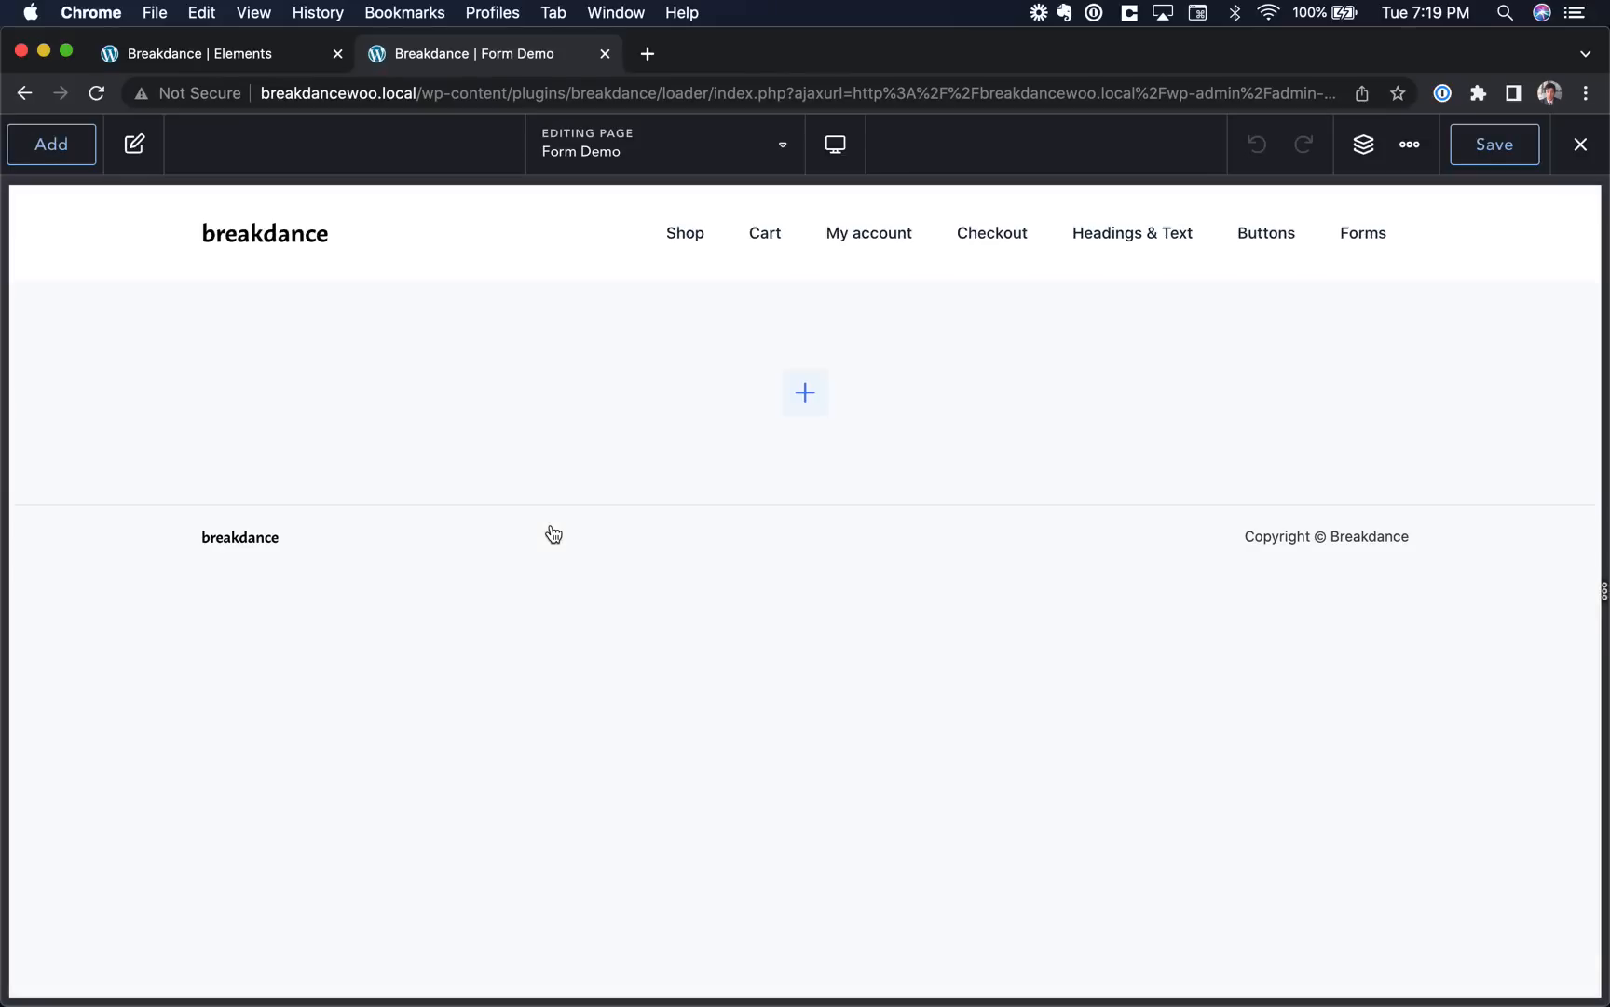
{"action": "left_click", "coordinate": [51, 144]}
{"action": "type", "text": "form"}
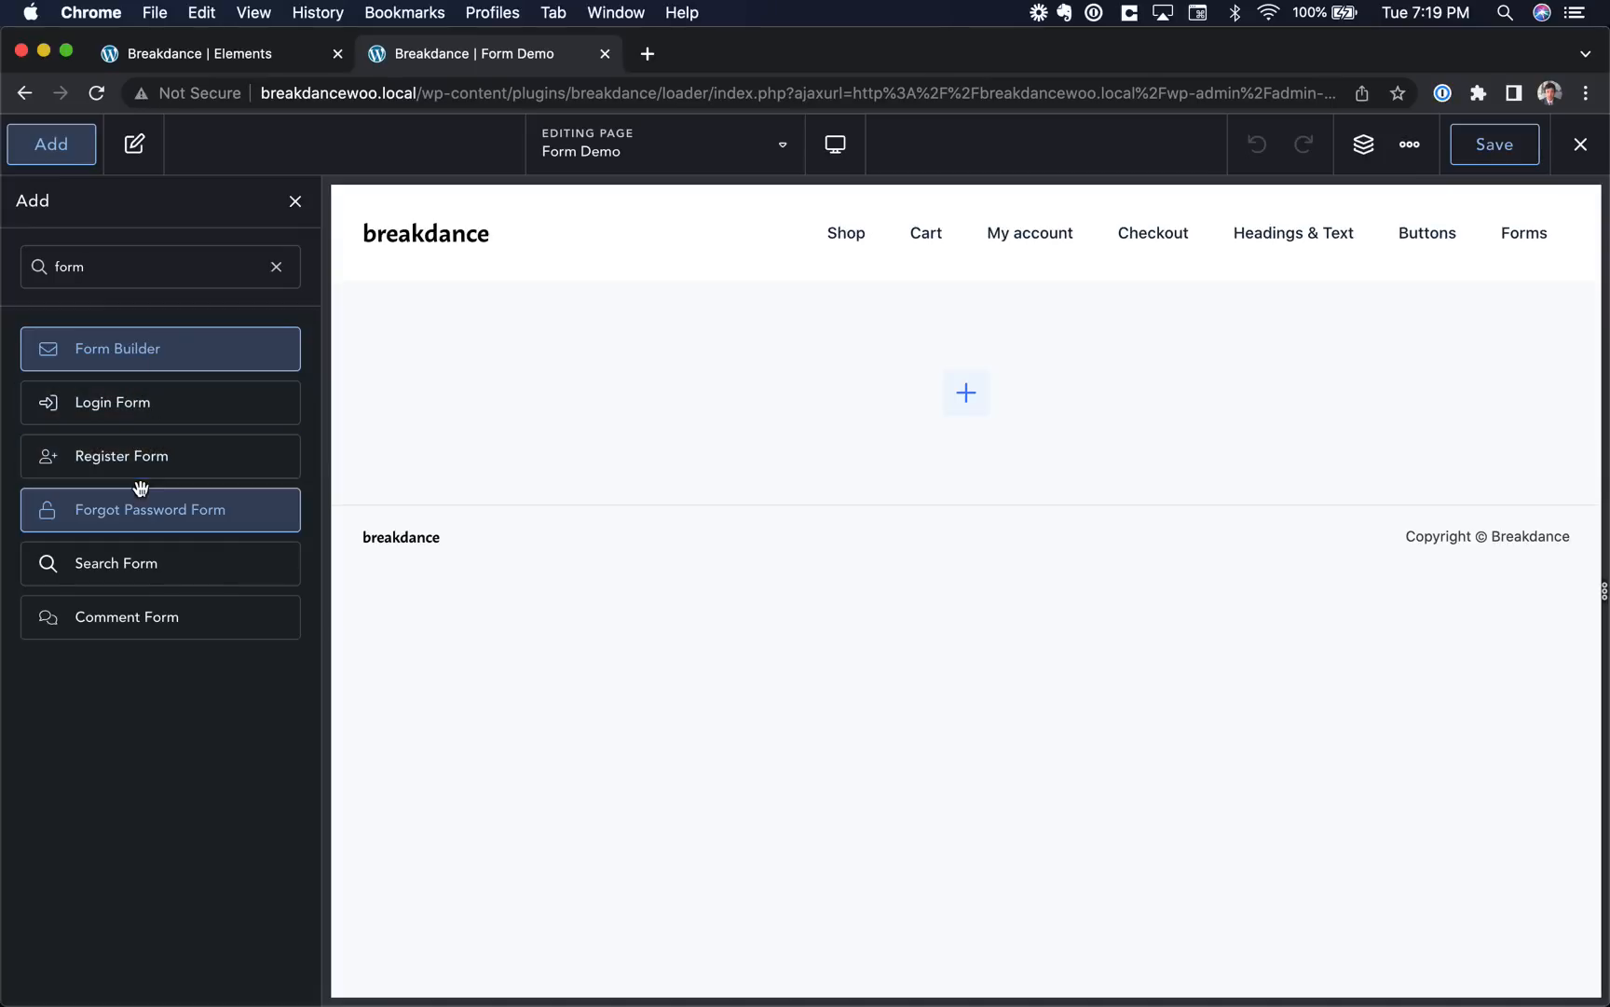
{"action": "left_click", "coordinate": [189, 352]}
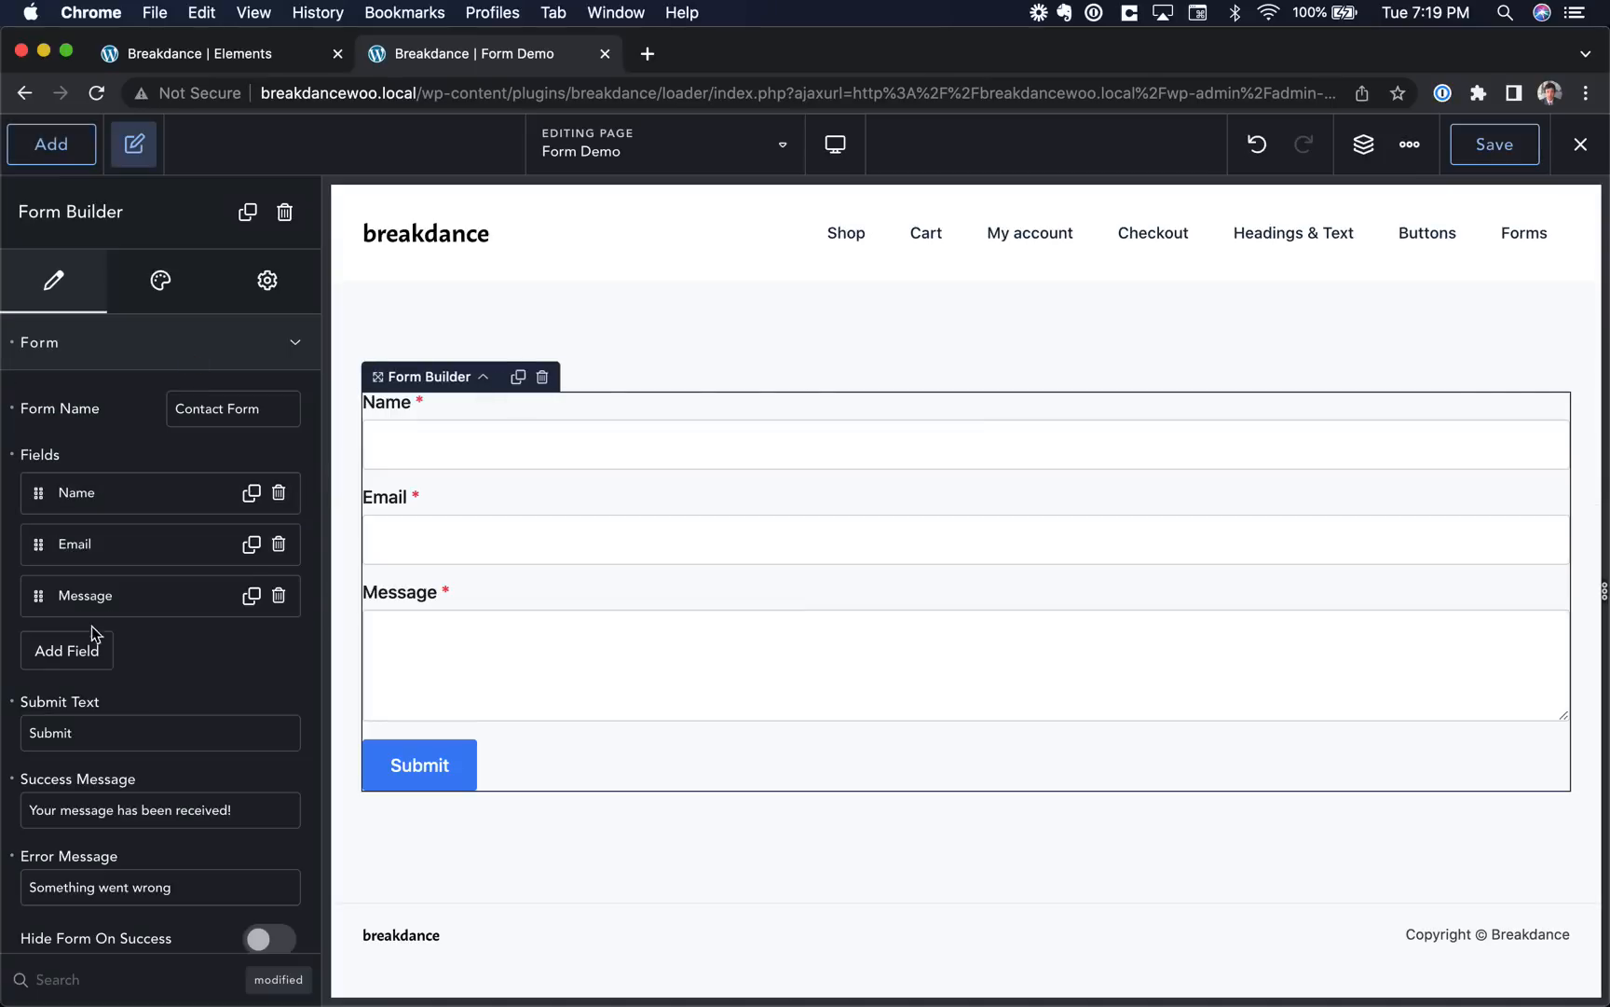
Delete the form's default Name, Email and Message fields and add one new text field.
{"action": "left_click", "coordinate": [279, 492]}
{"action": "left_click", "coordinate": [279, 492]}
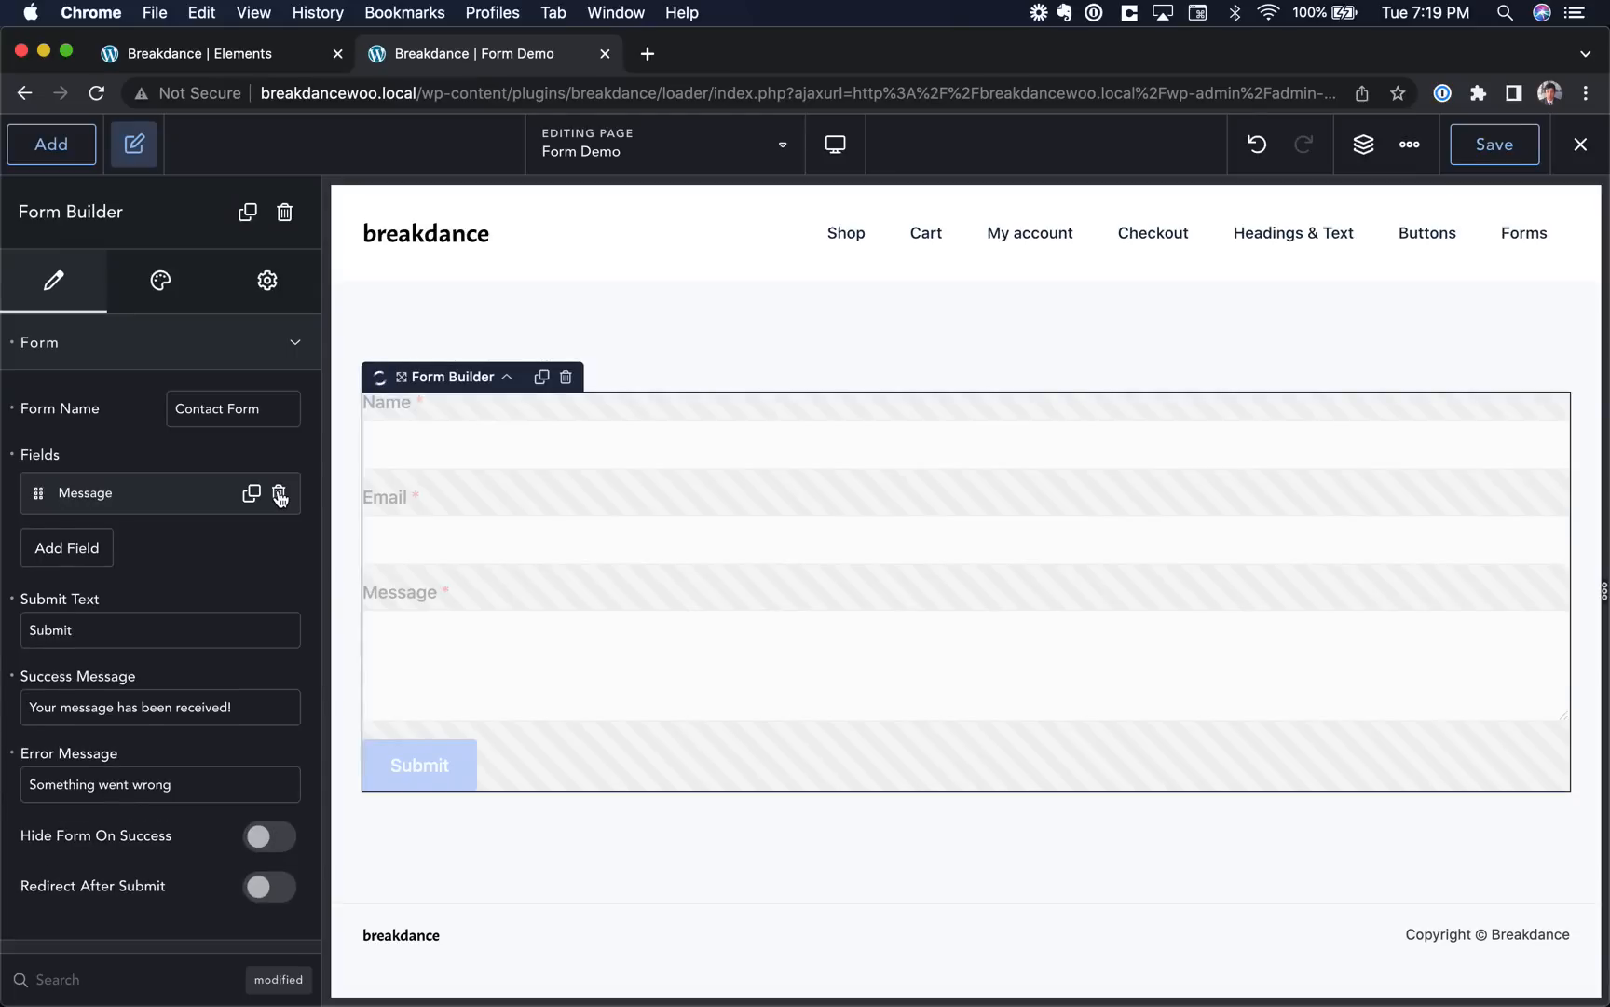
{"action": "left_click", "coordinate": [278, 492]}
{"action": "left_click", "coordinate": [62, 499]}
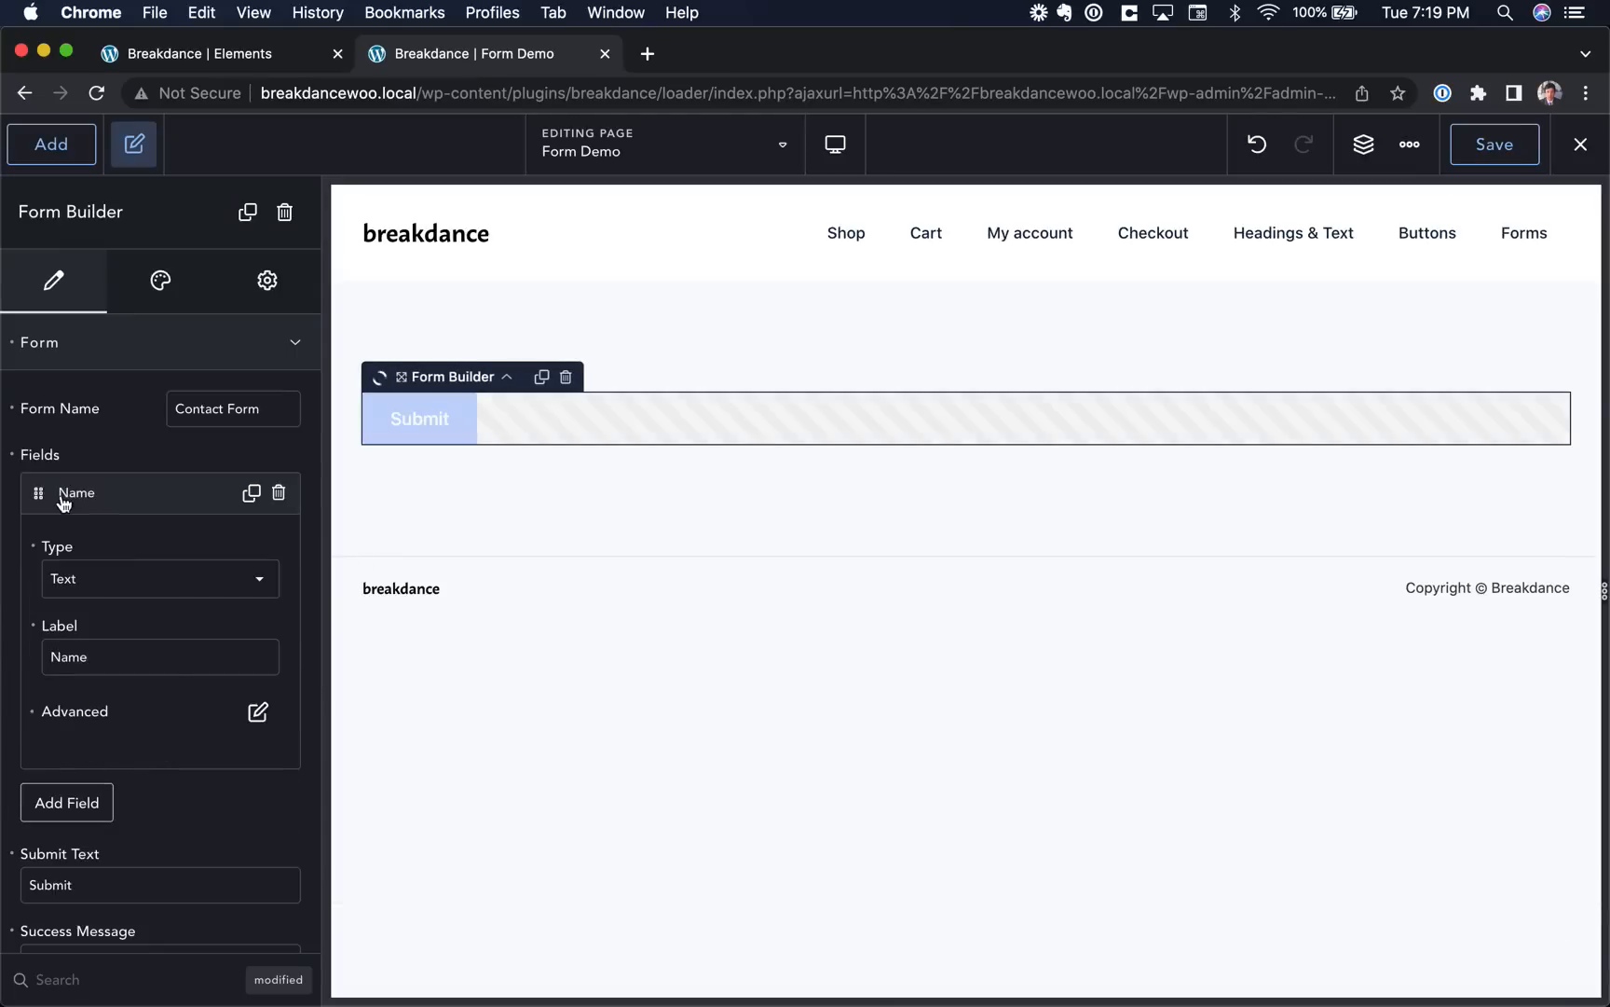
Add a second form field of type Textarea and label it "Message".
{"action": "left_click", "coordinate": [73, 804]}
{"action": "scroll", "coordinate": [73, 804], "scroll_direction": "down", "scroll_amount": 3}
{"action": "left_click", "coordinate": [121, 470]}
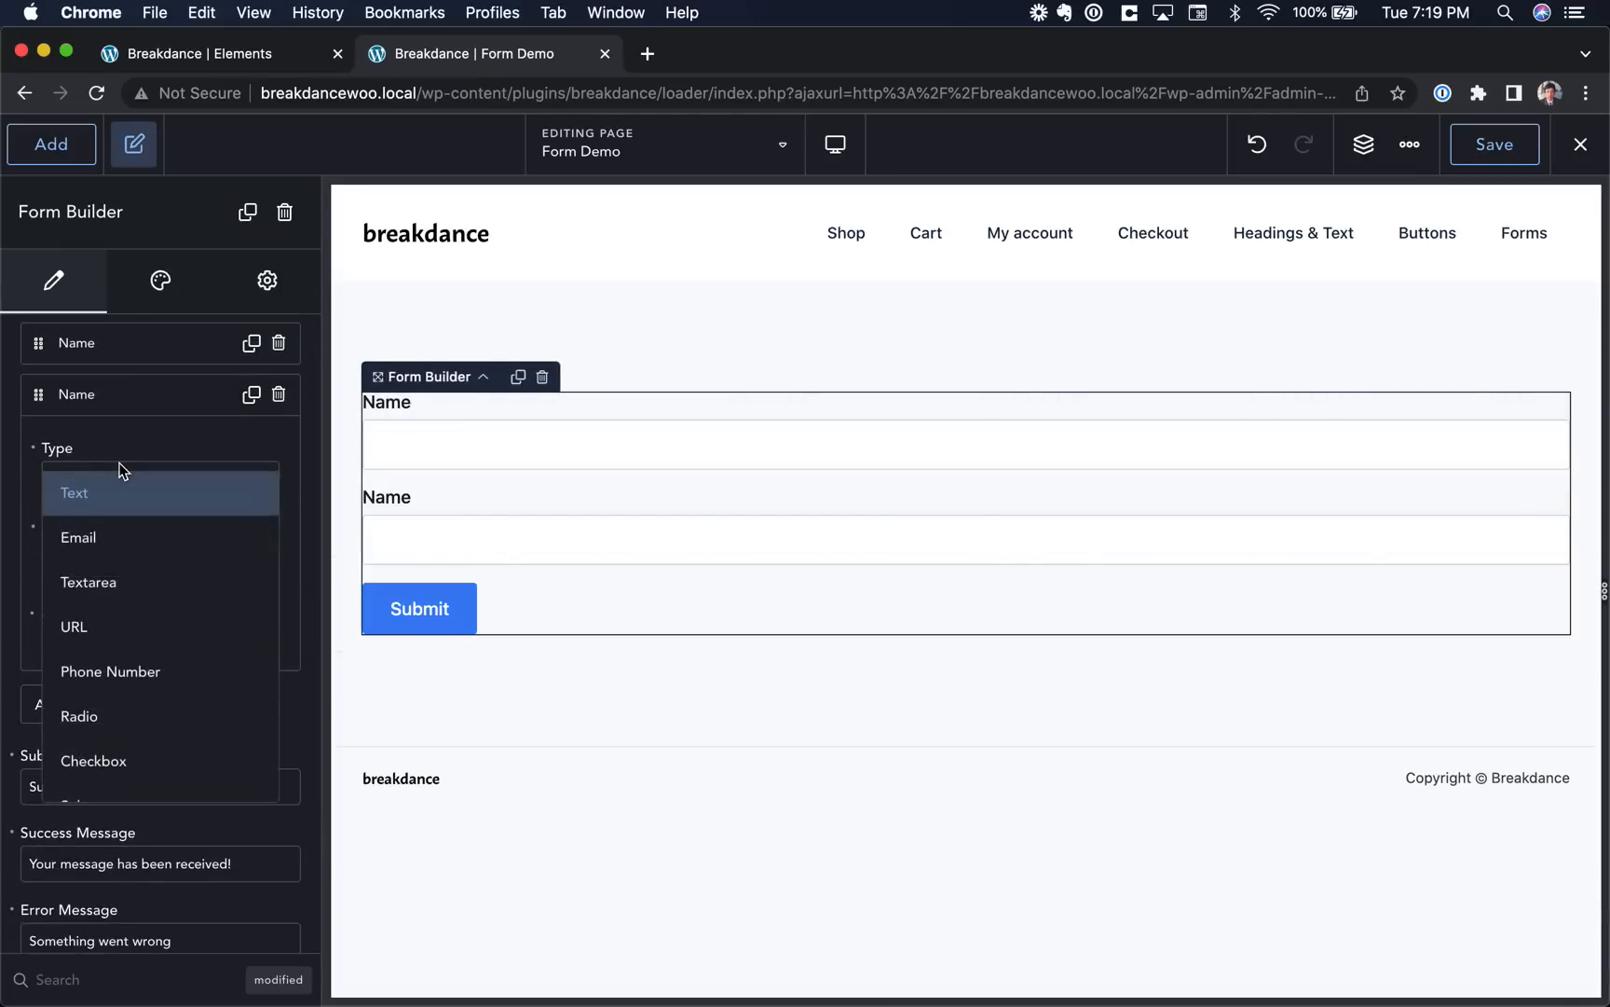
{"action": "left_click", "coordinate": [143, 585]}
{"action": "key", "text": "BackSpace"}
{"action": "key", "text": "BackSpace"}
{"action": "key", "text": "BackSpace"}
{"action": "key", "text": "BackSpace"}
{"action": "type", "text": "Mesa"}
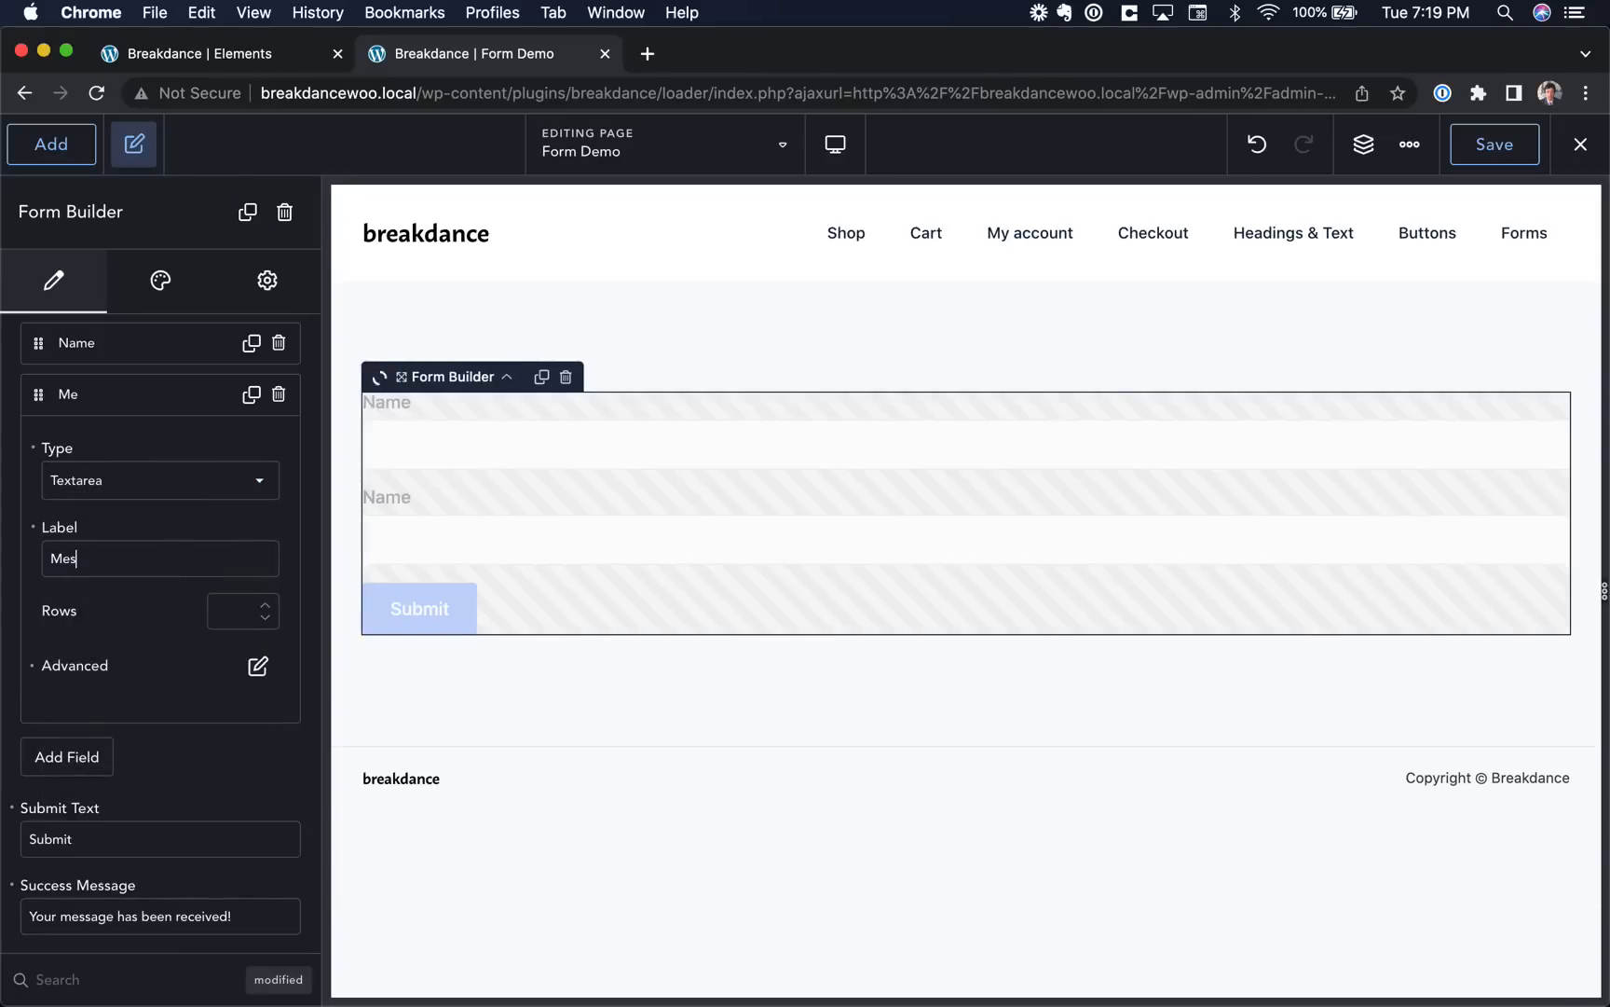
Add a third form field, set its type to Checkbox and give it one blank option.
{"action": "left_click", "coordinate": [56, 760]}
{"action": "scroll", "coordinate": [161, 756], "scroll_direction": "down", "scroll_amount": 2}
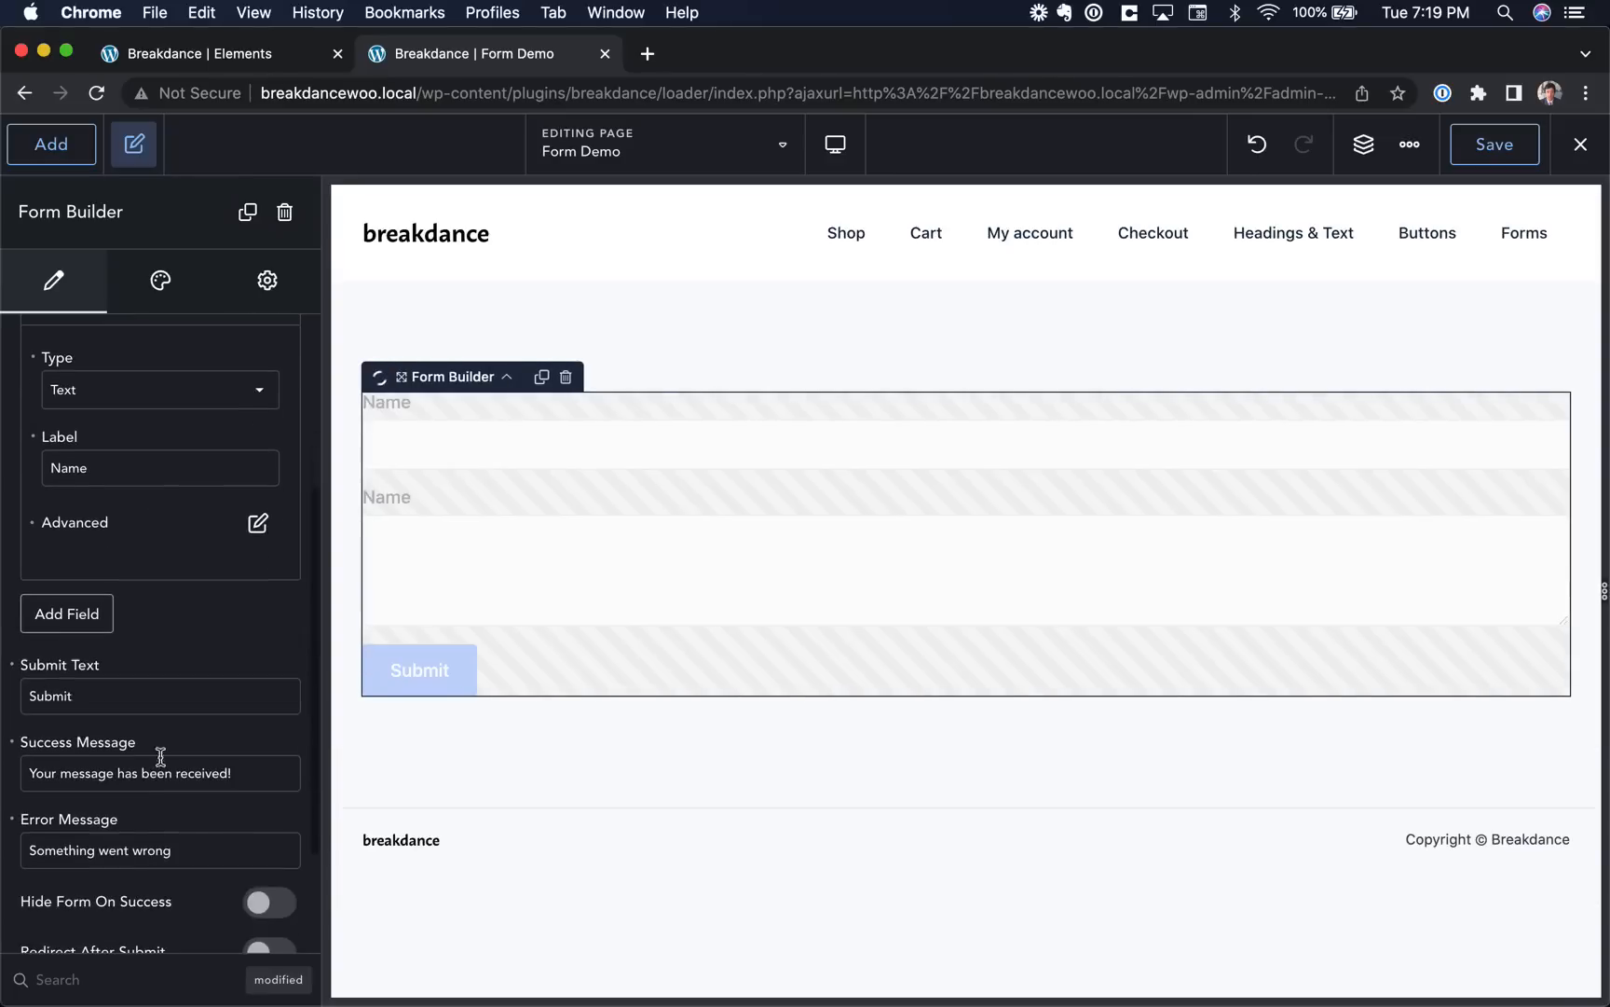
{"action": "left_click", "coordinate": [136, 390]}
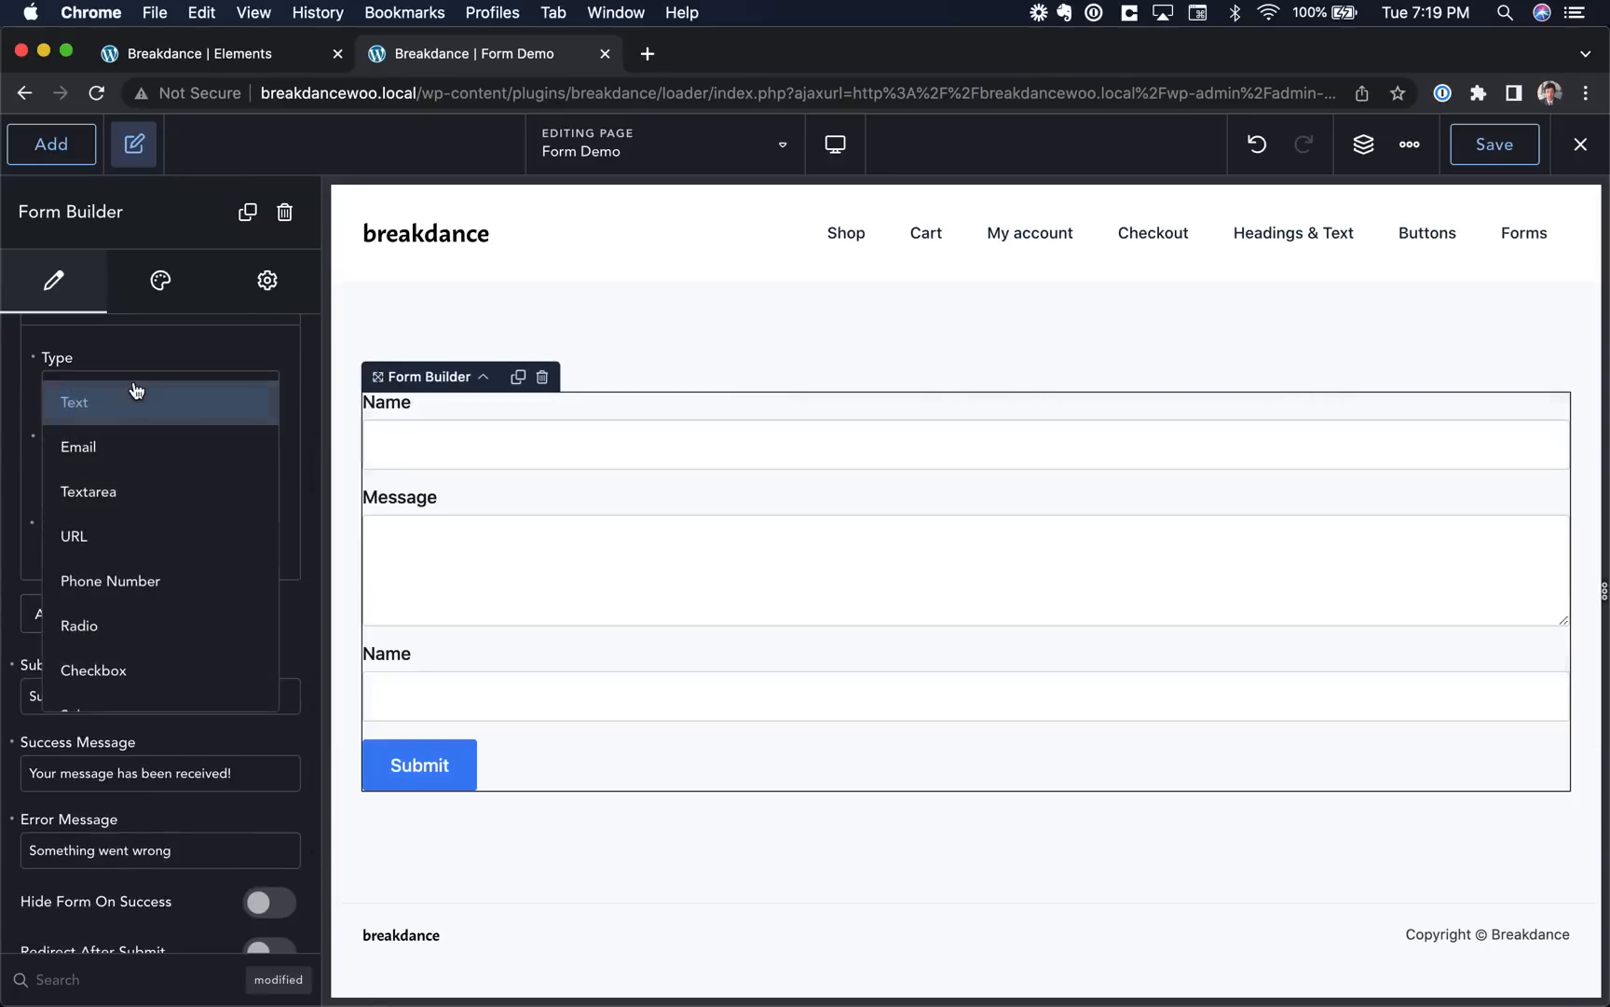
{"action": "left_click", "coordinate": [149, 670]}
{"action": "left_click", "coordinate": [152, 629]}
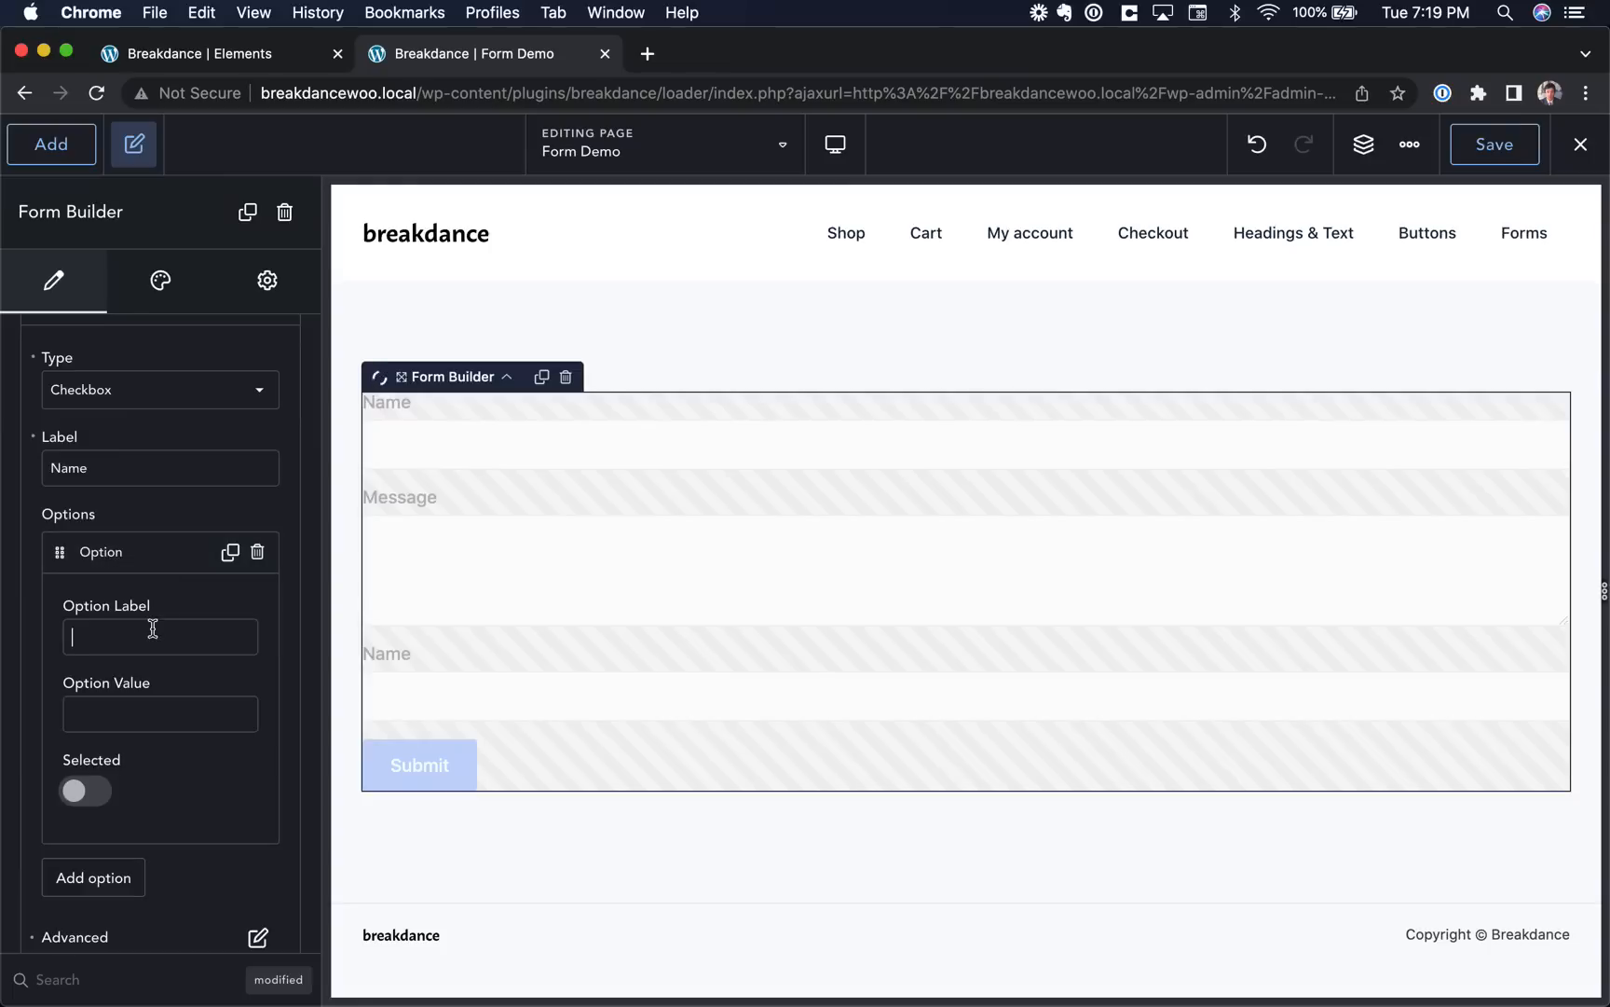
{"action": "type", "text": "1"}
{"action": "key", "text": "BackSpace"}
Label the checkbox field "Do you want fries with that?" and its option "Yes".
{"action": "double_click", "coordinate": [144, 467]}
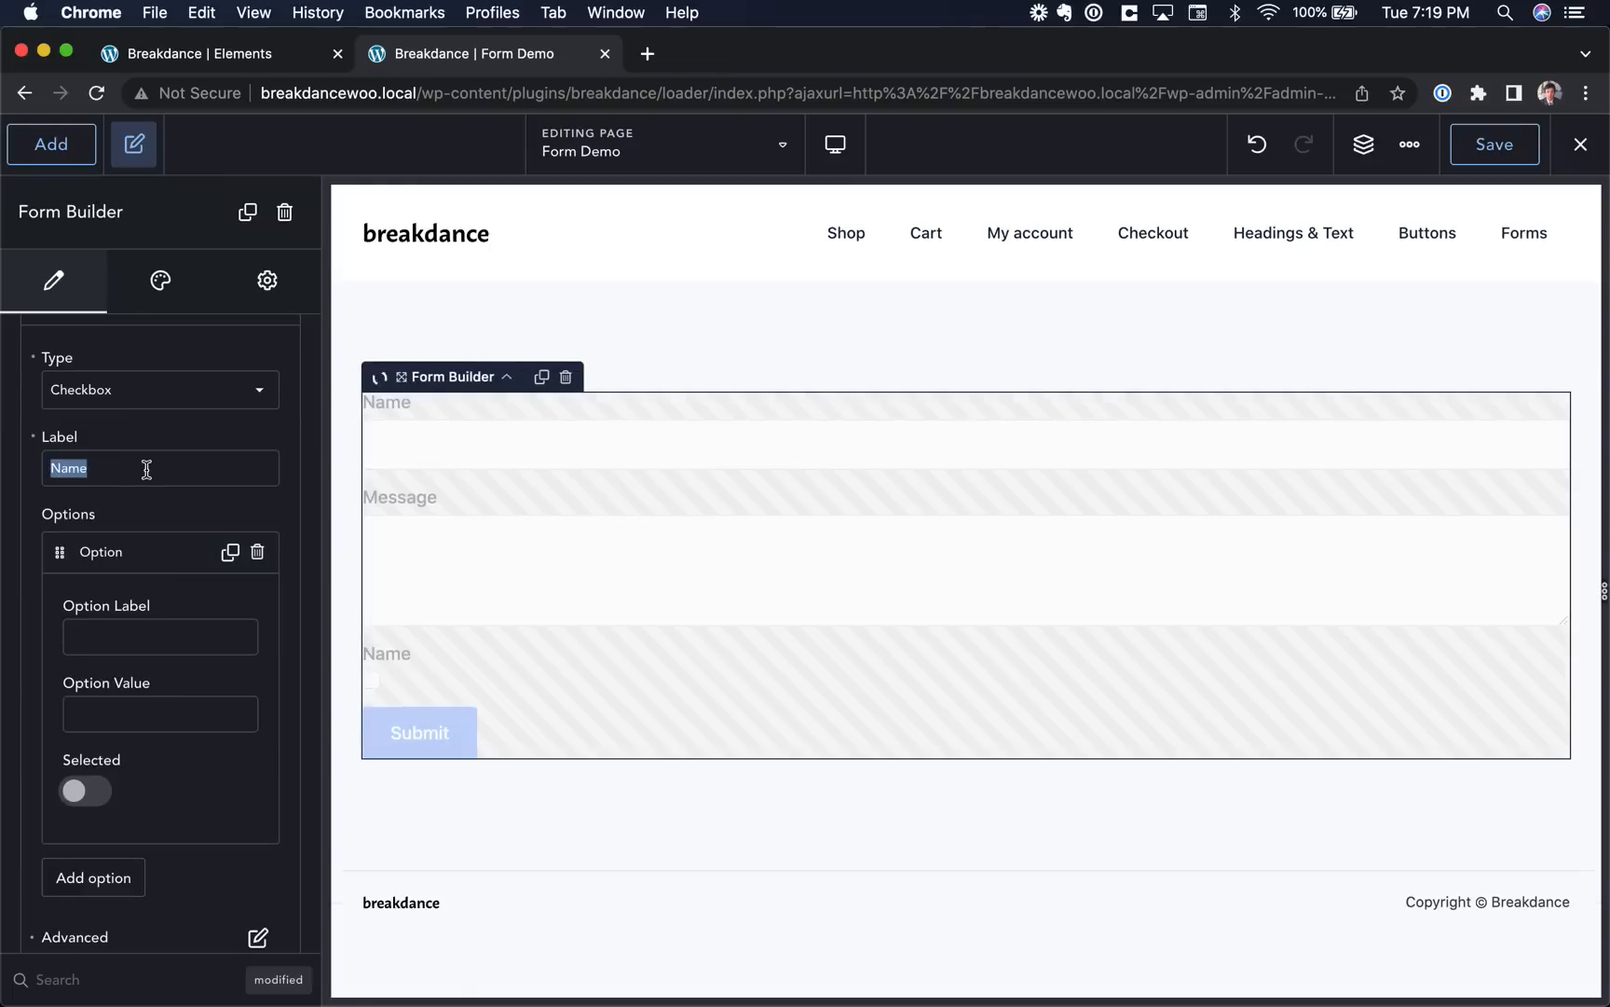
{"action": "type", "text": "Do you want fries with that?"}
{"action": "left_click", "coordinate": [171, 634]}
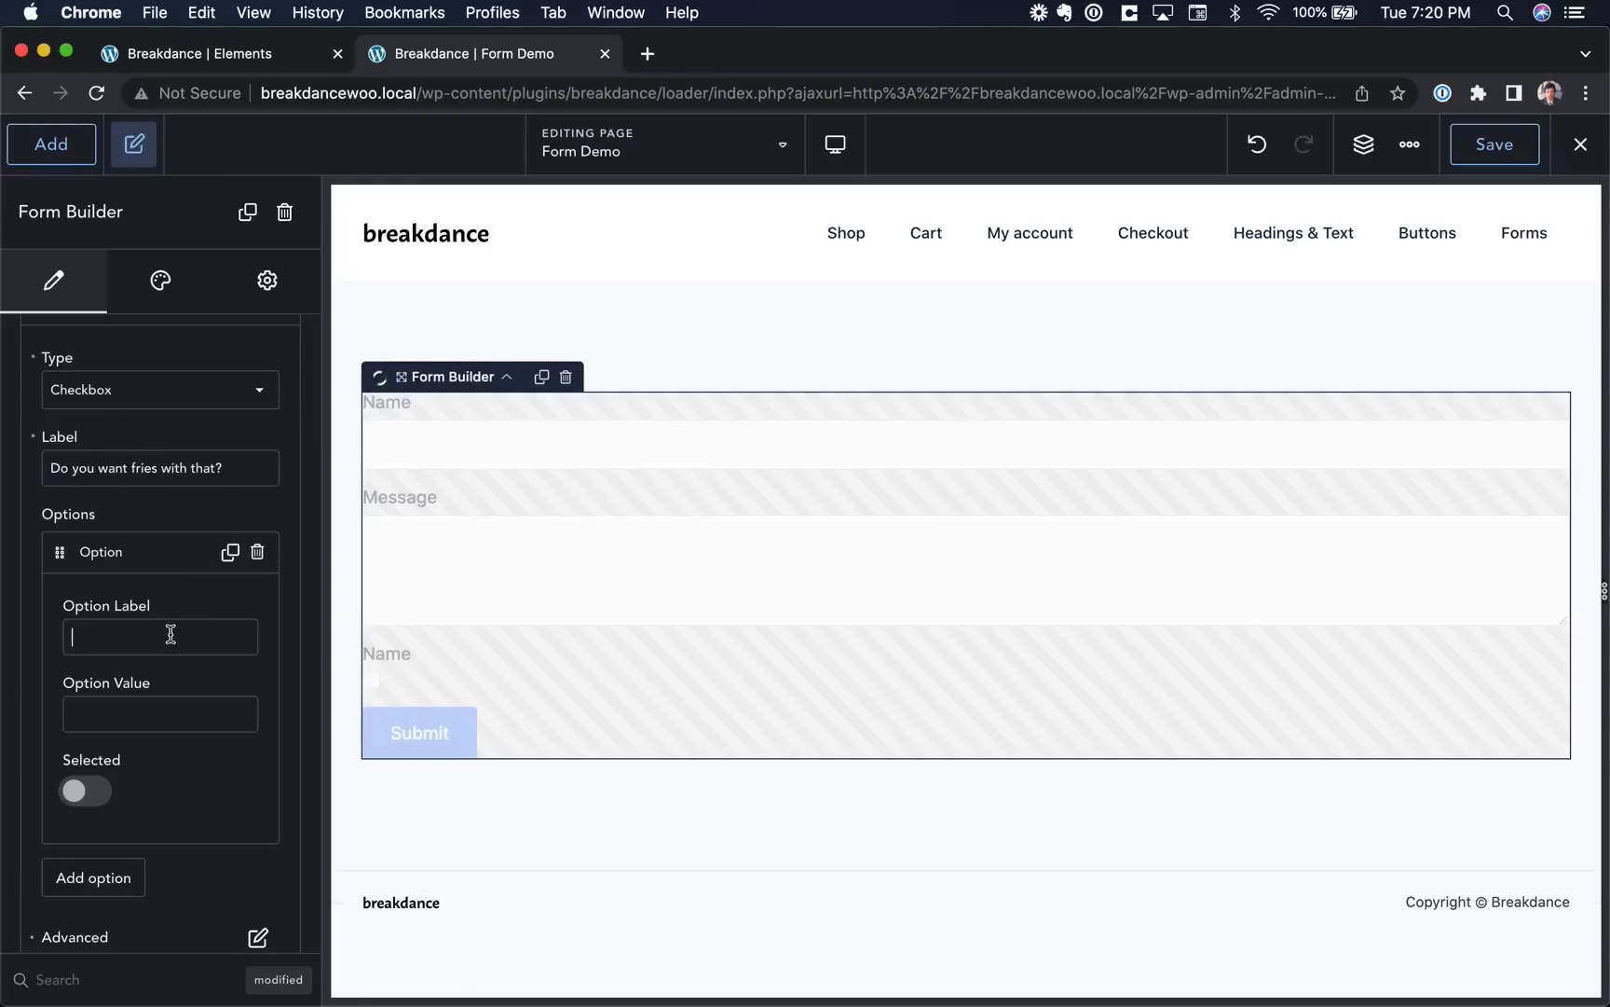
{"action": "type", "text": "Yes"}
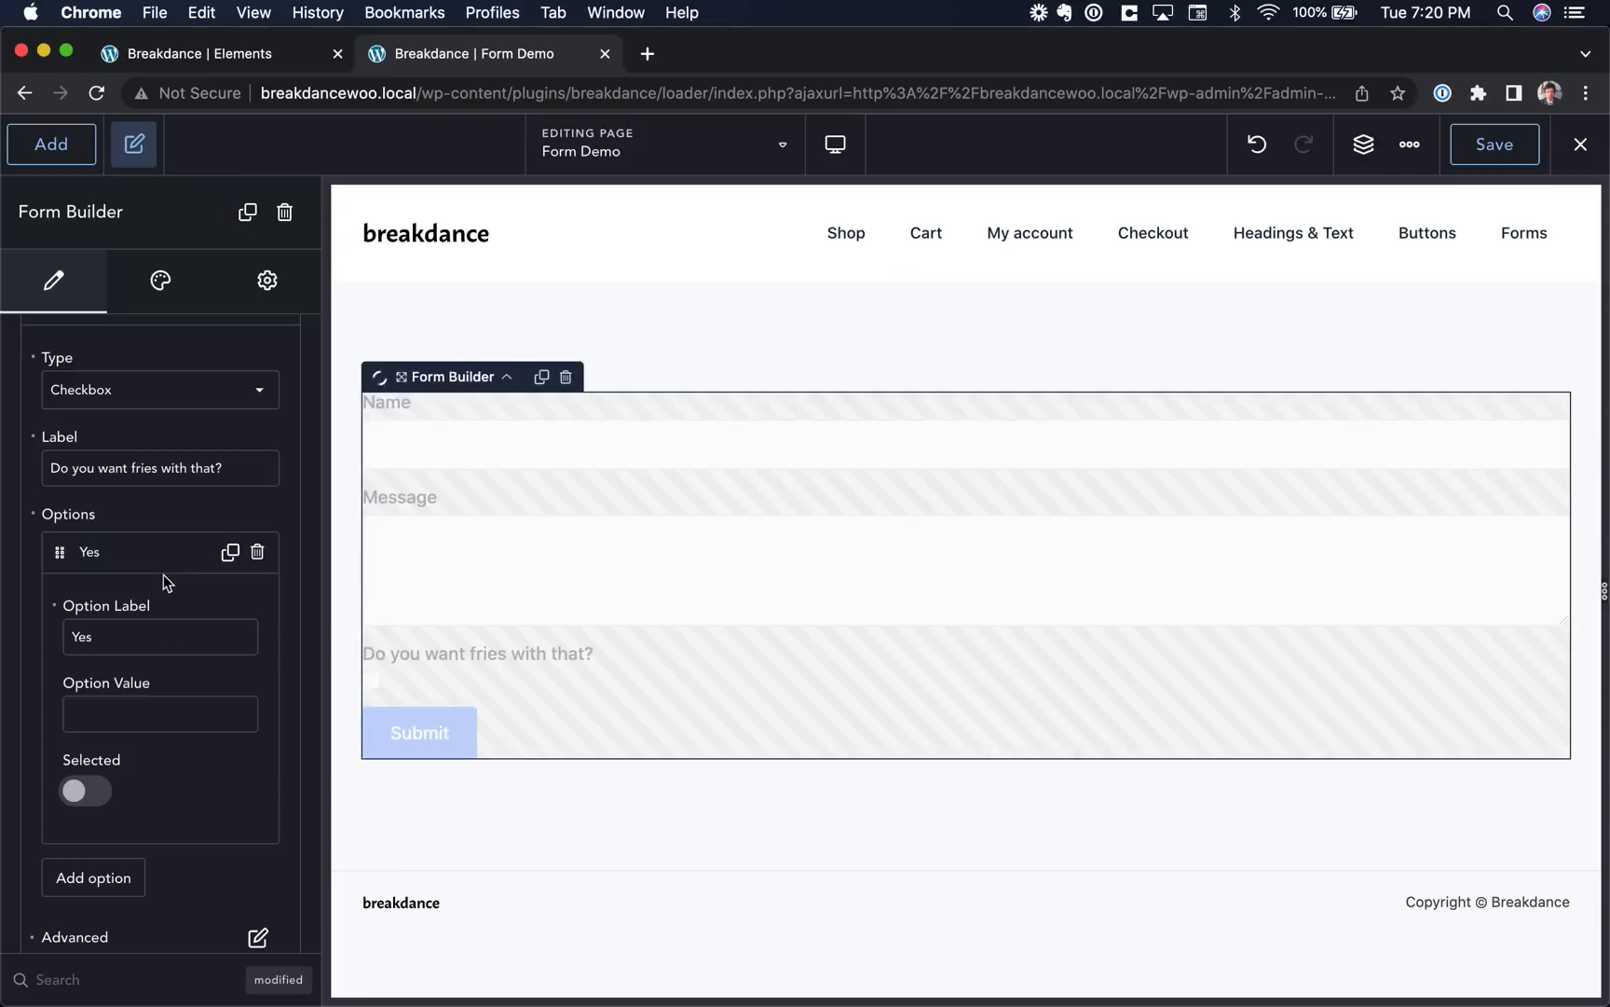
Change the fries question's field type to Radio and set the Yes option's value to "yes".
{"action": "left_click", "coordinate": [160, 390]}
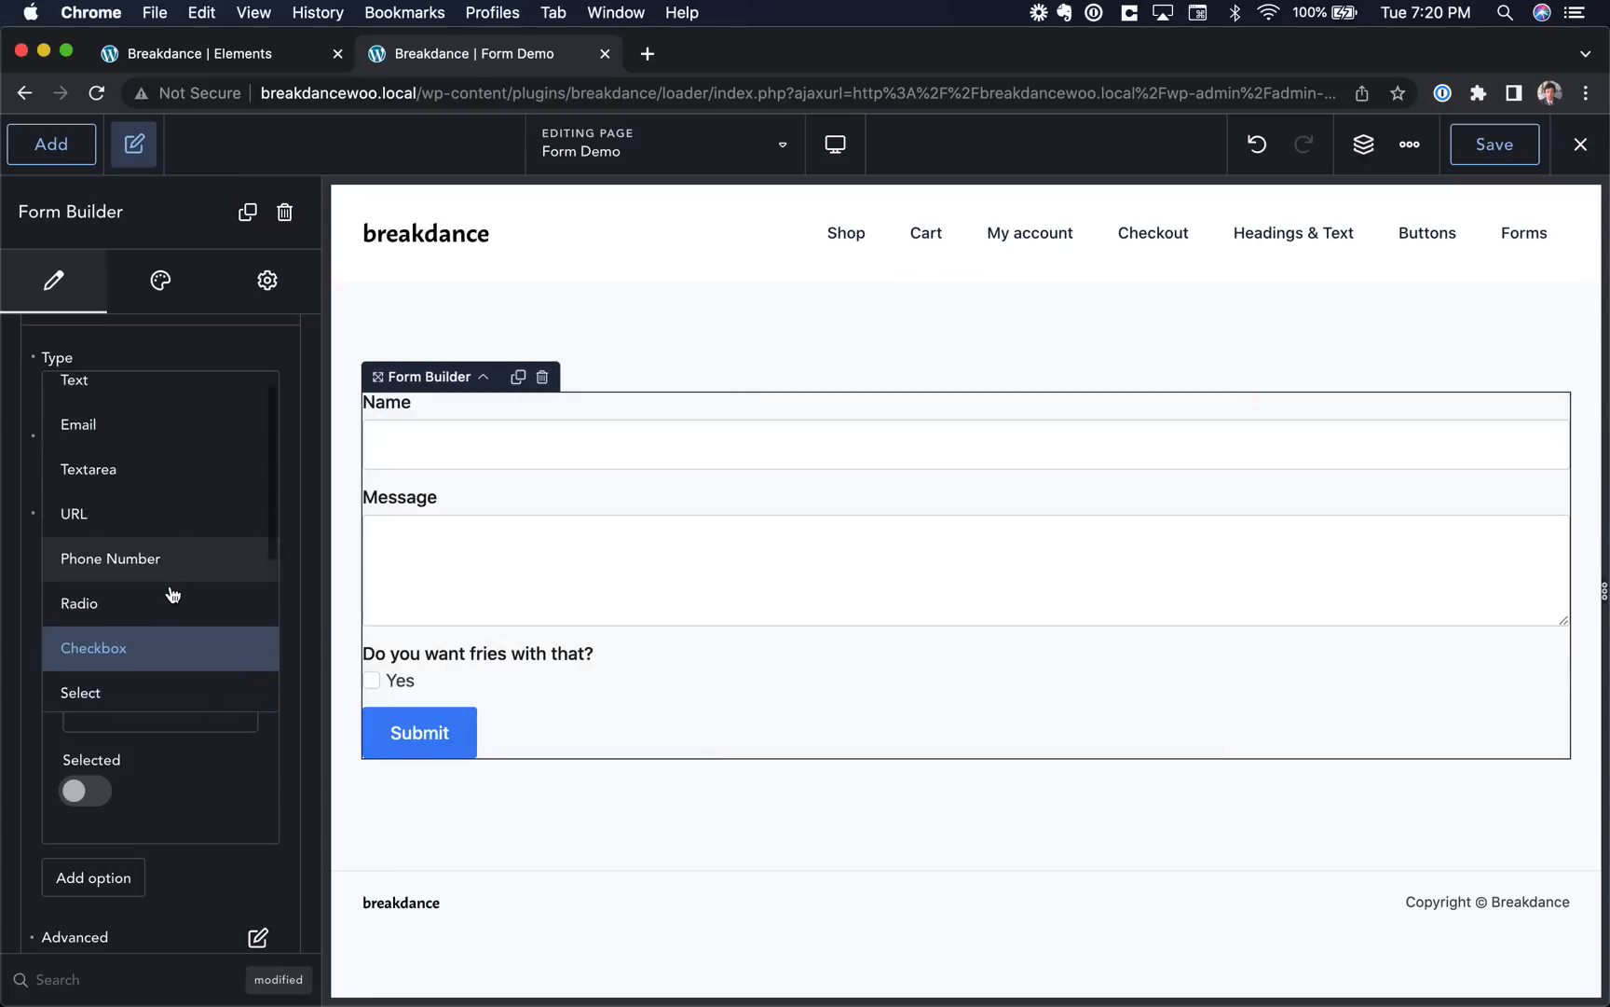
{"action": "left_click", "coordinate": [144, 603]}
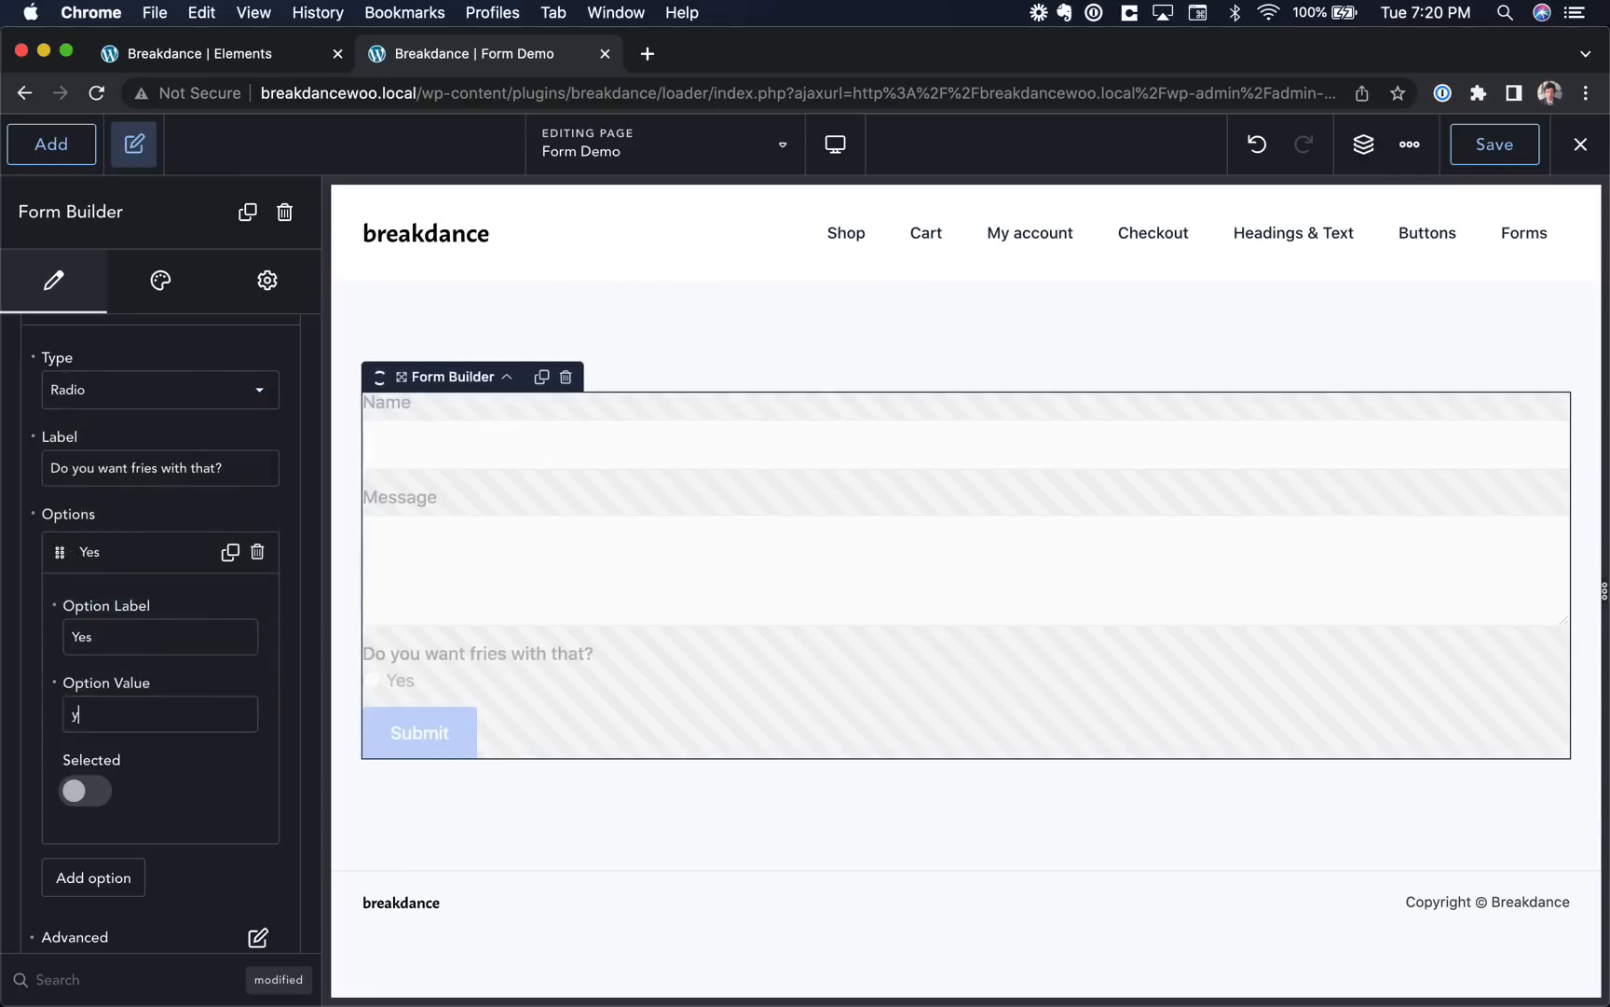
{"action": "left_click", "coordinate": [195, 551]}
Duplicate the Yes option and change the copy's label to "No" and its value to "no".
{"action": "left_click", "coordinate": [230, 552]}
{"action": "left_click", "coordinate": [176, 606]}
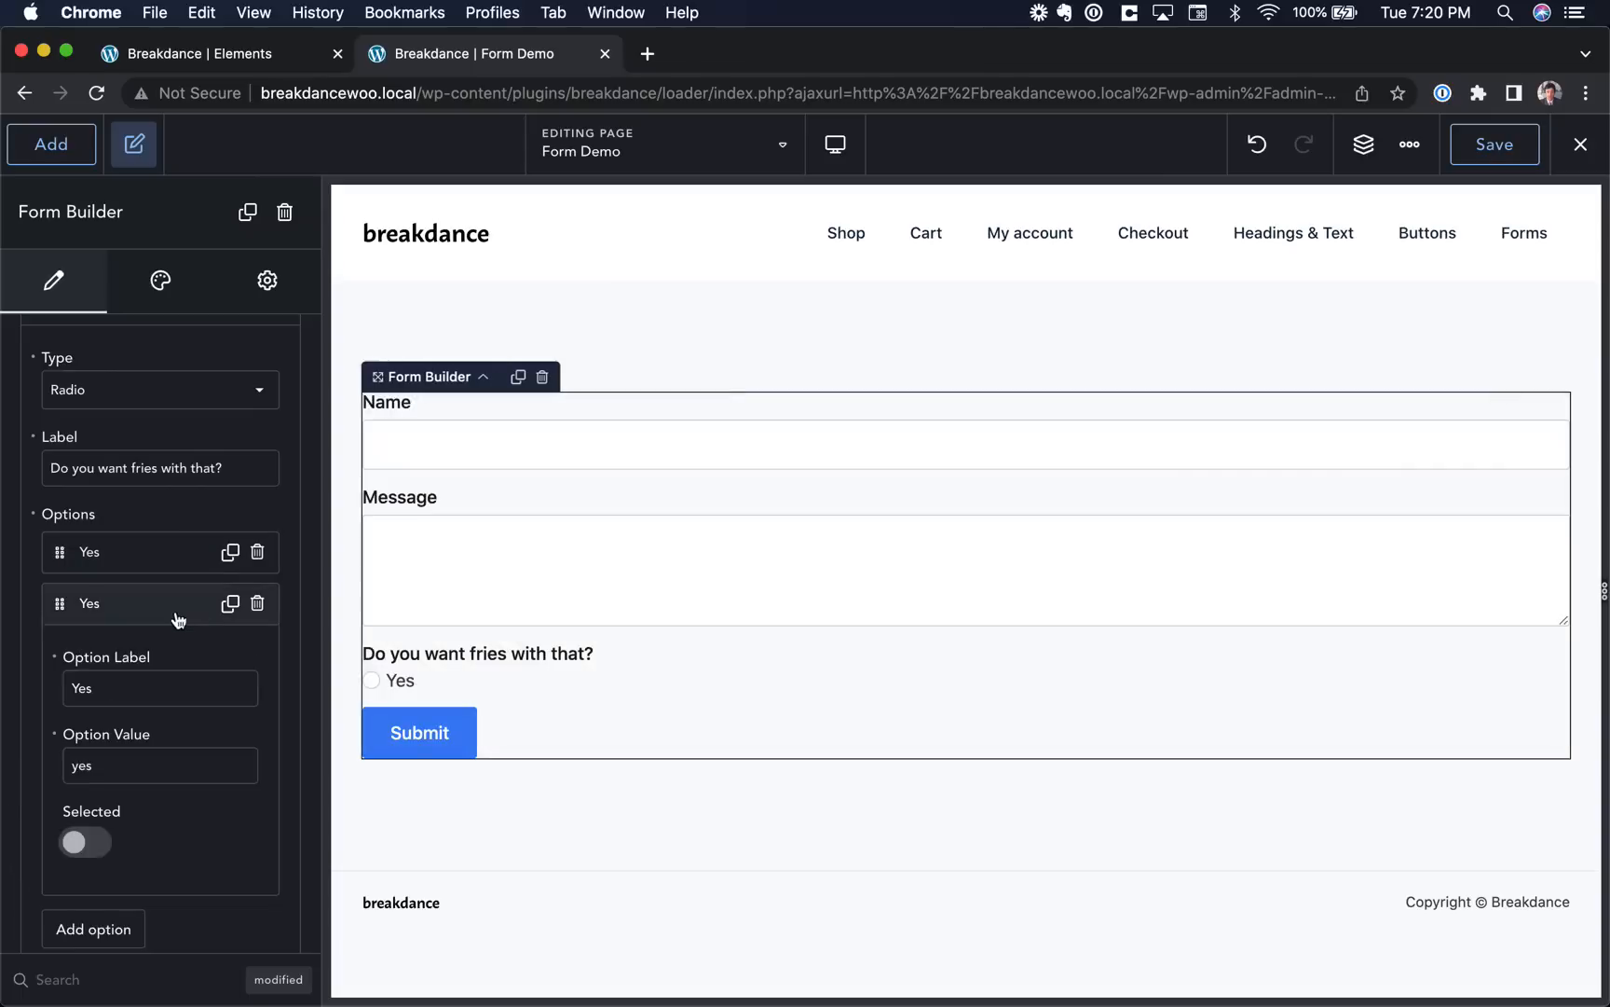
{"action": "left_click", "coordinate": [161, 681]}
{"action": "key", "text": "BackSpace"}
{"action": "key", "text": "BackSpace"}
{"action": "key", "text": "BackSpace"}
{"action": "type", "text": "No"}
{"action": "double_click", "coordinate": [169, 764]}
{"action": "type", "text": "no"}
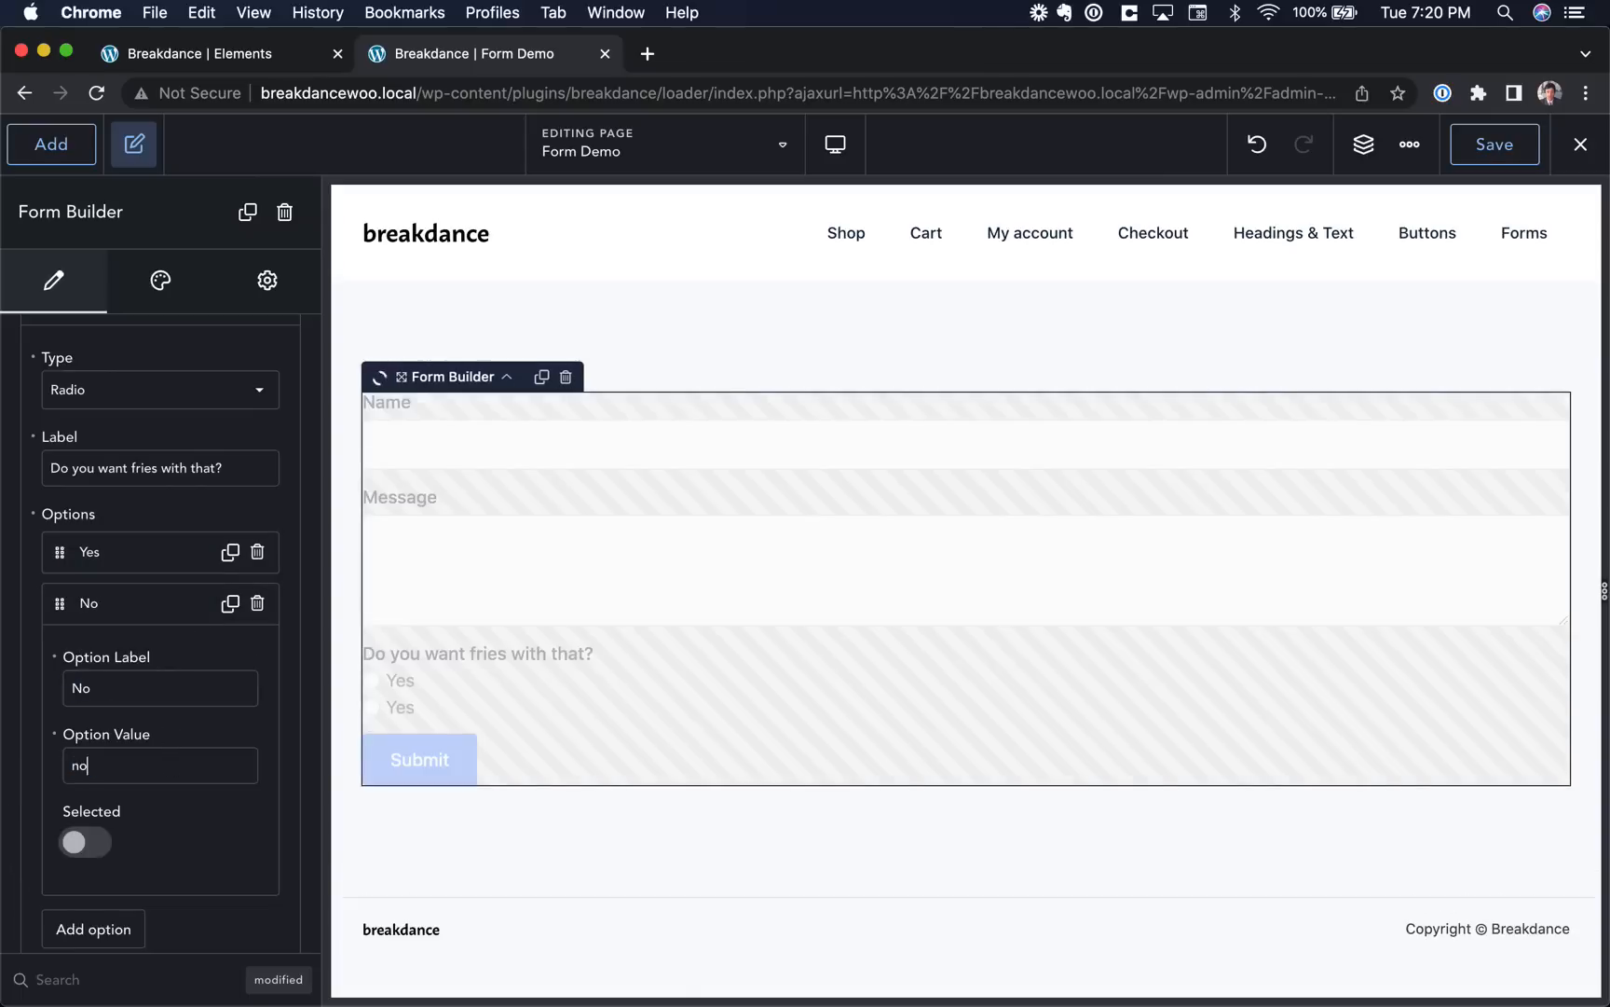
Make the Yes option of the fries question selected by default.
{"action": "left_click", "coordinate": [151, 551]}
{"action": "left_click", "coordinate": [84, 791]}
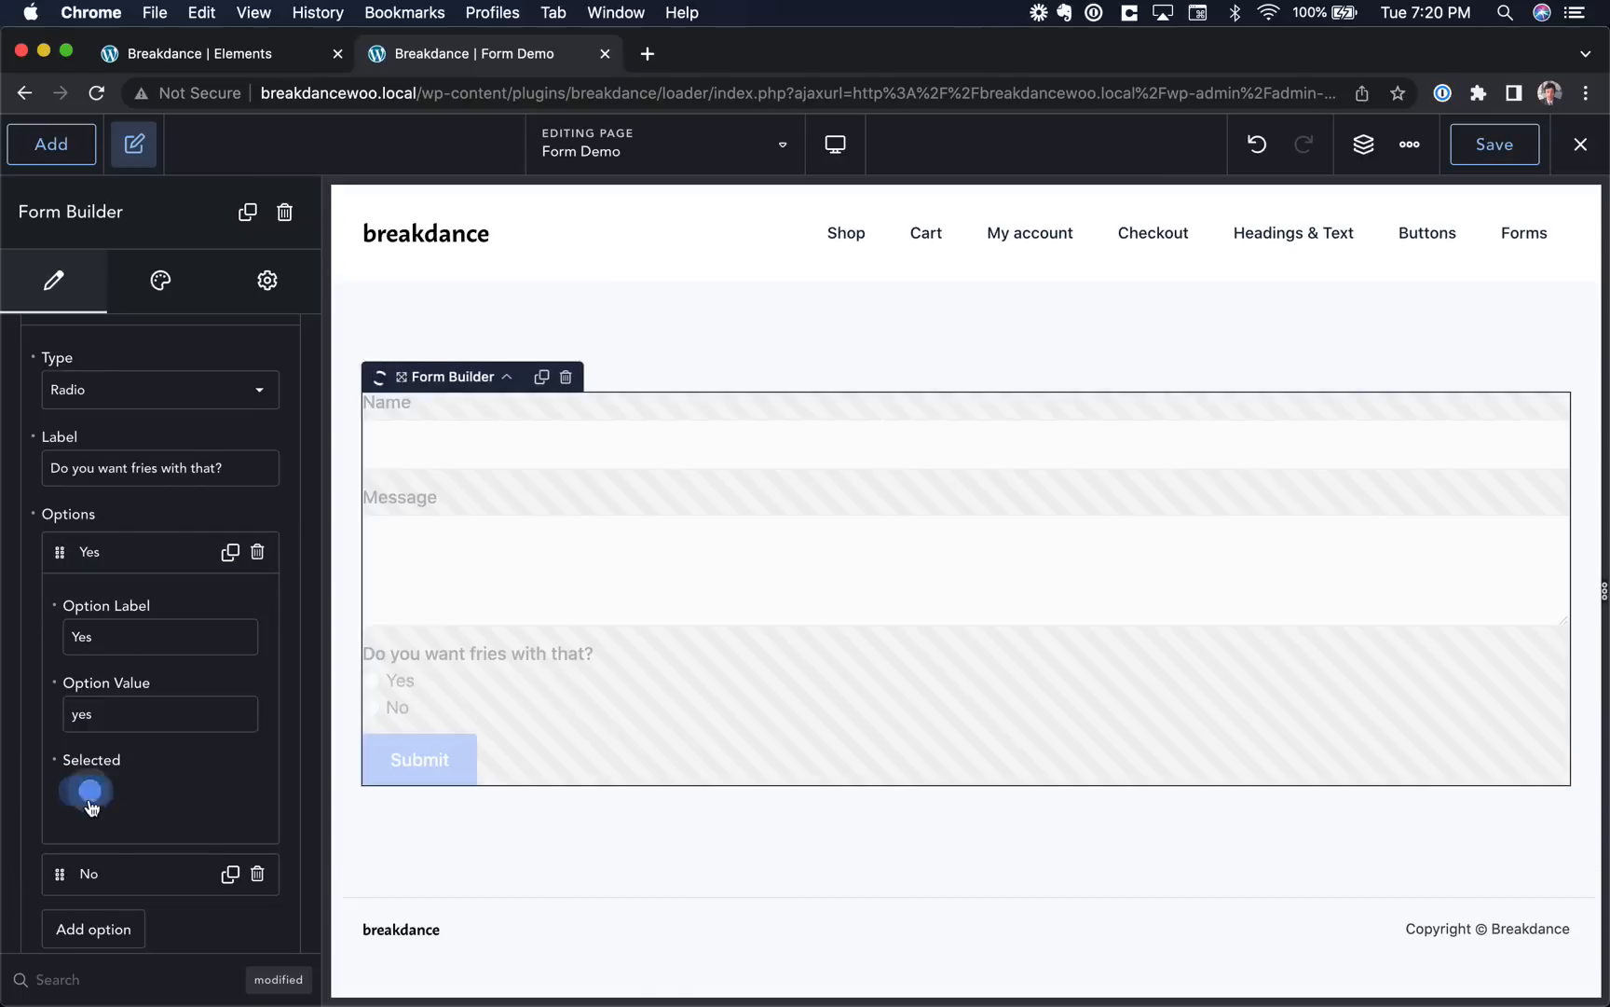
{"action": "left_click", "coordinate": [151, 551]}
Review the field types available for the fries question without changing its type.
{"action": "left_click", "coordinate": [151, 386]}
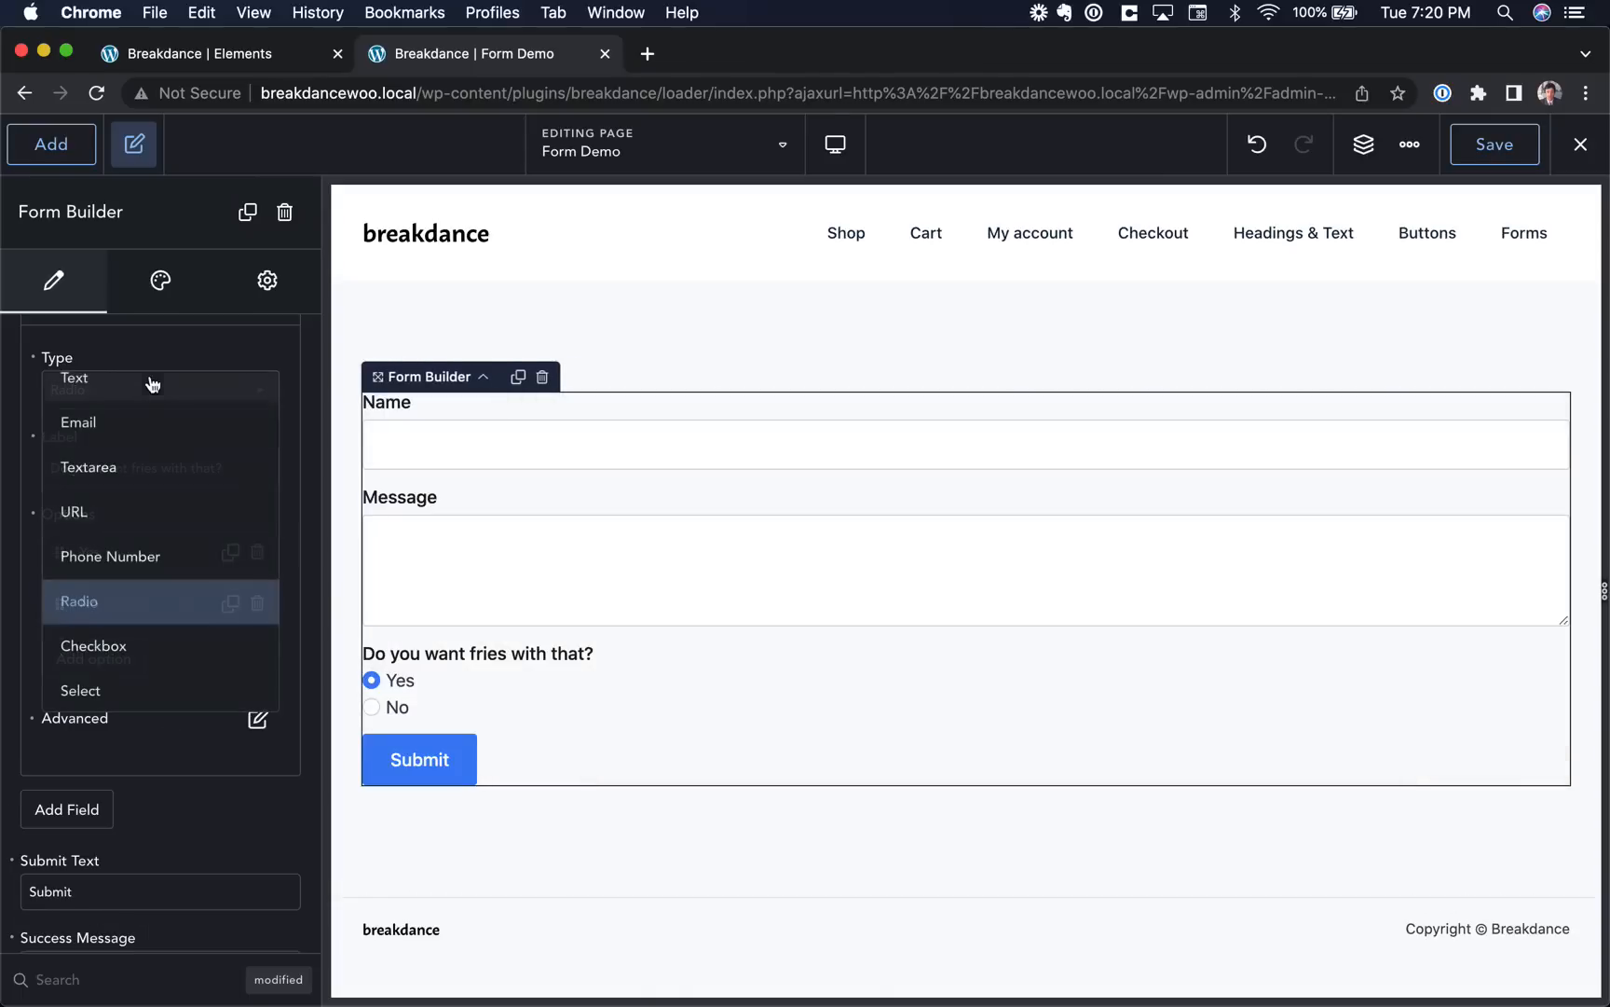
{"action": "scroll", "coordinate": [145, 531], "scroll_direction": "down", "scroll_amount": 3}
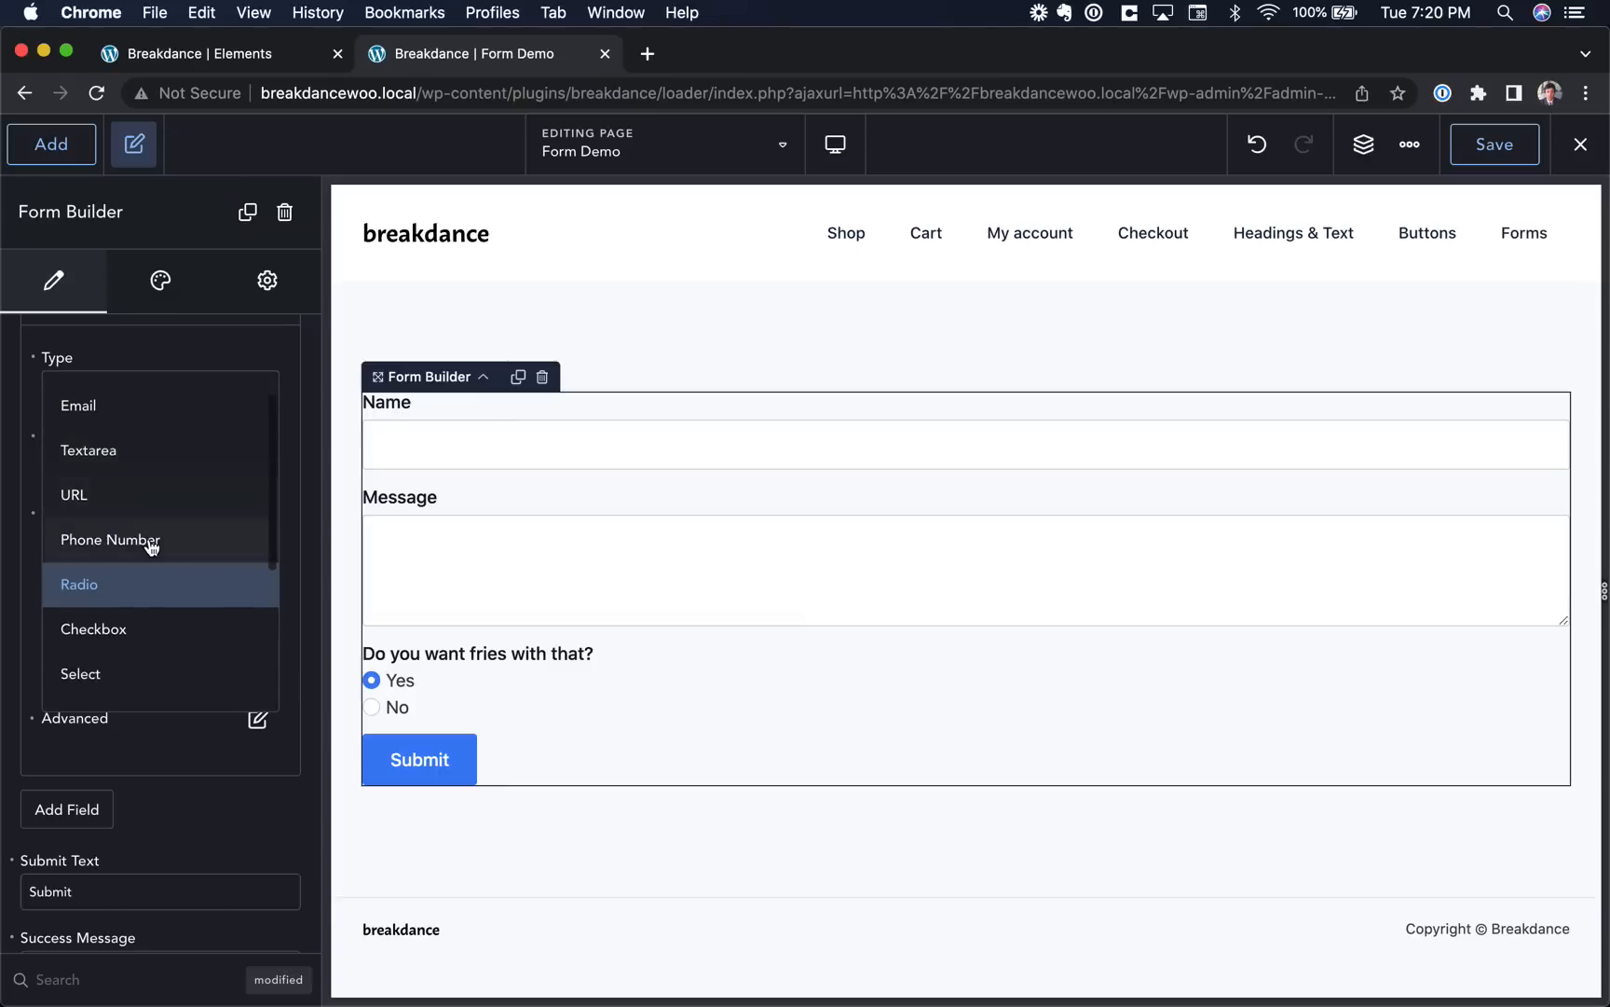
{"action": "scroll", "coordinate": [162, 621], "scroll_direction": "down", "scroll_amount": 4}
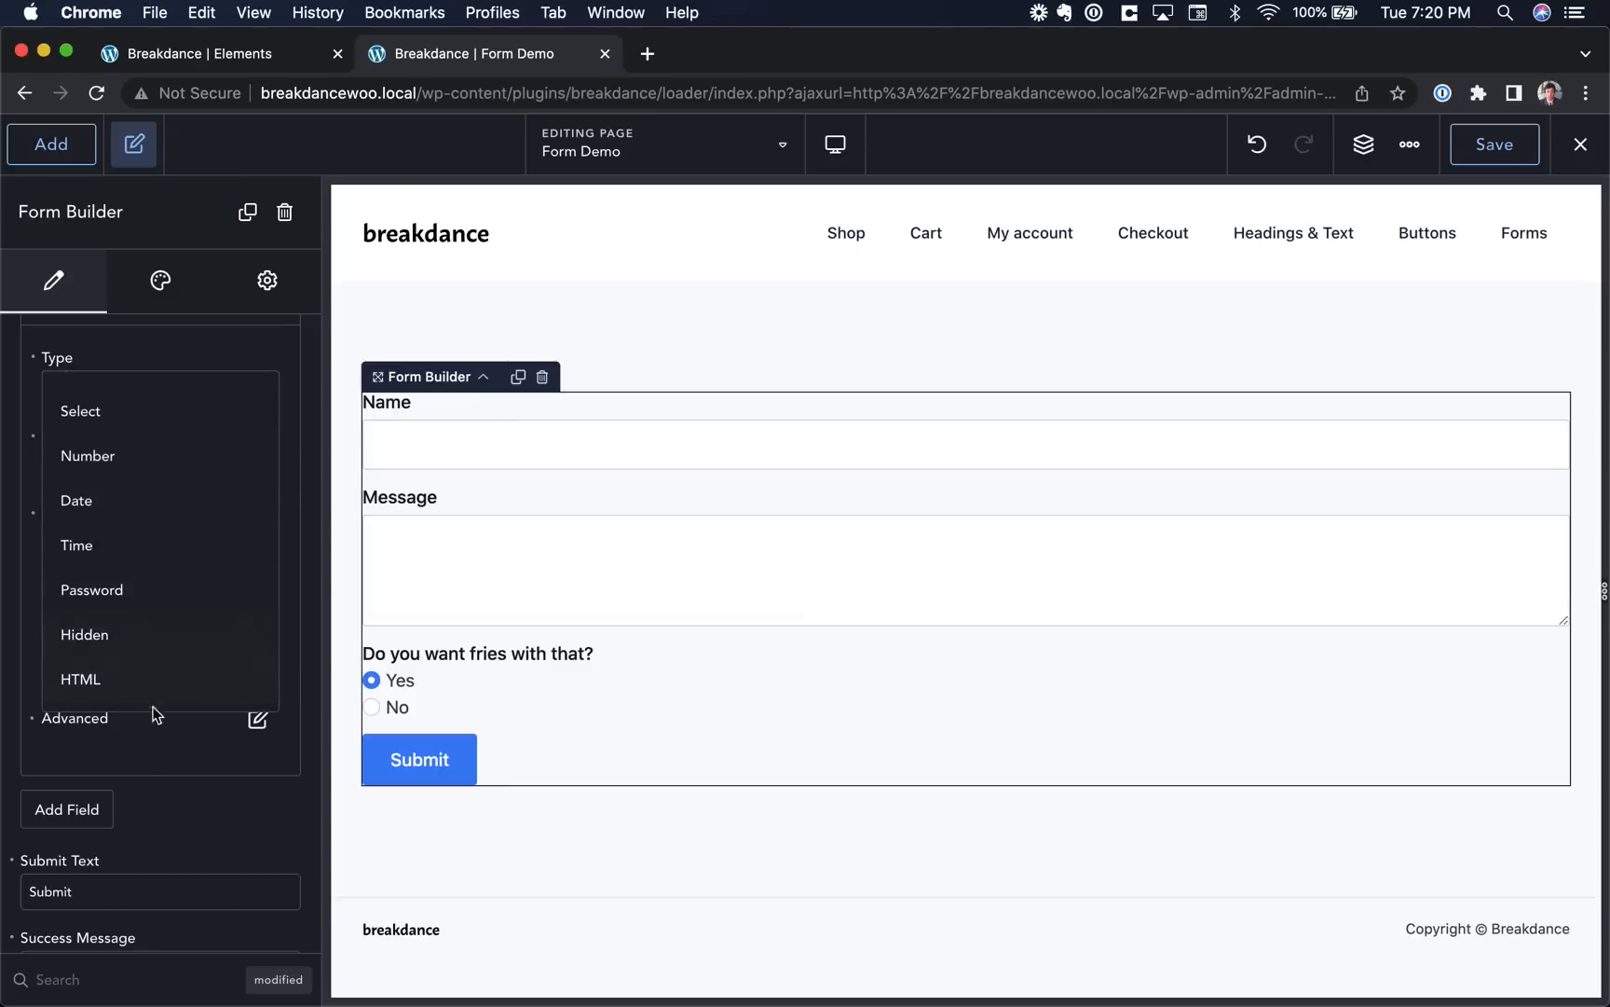
{"action": "left_click", "coordinate": [169, 769]}
Browse the form's available submission actions and add ActiveCampaign to Actions After Submission.
{"action": "scroll", "coordinate": [169, 765], "scroll_direction": "down", "scroll_amount": 5}
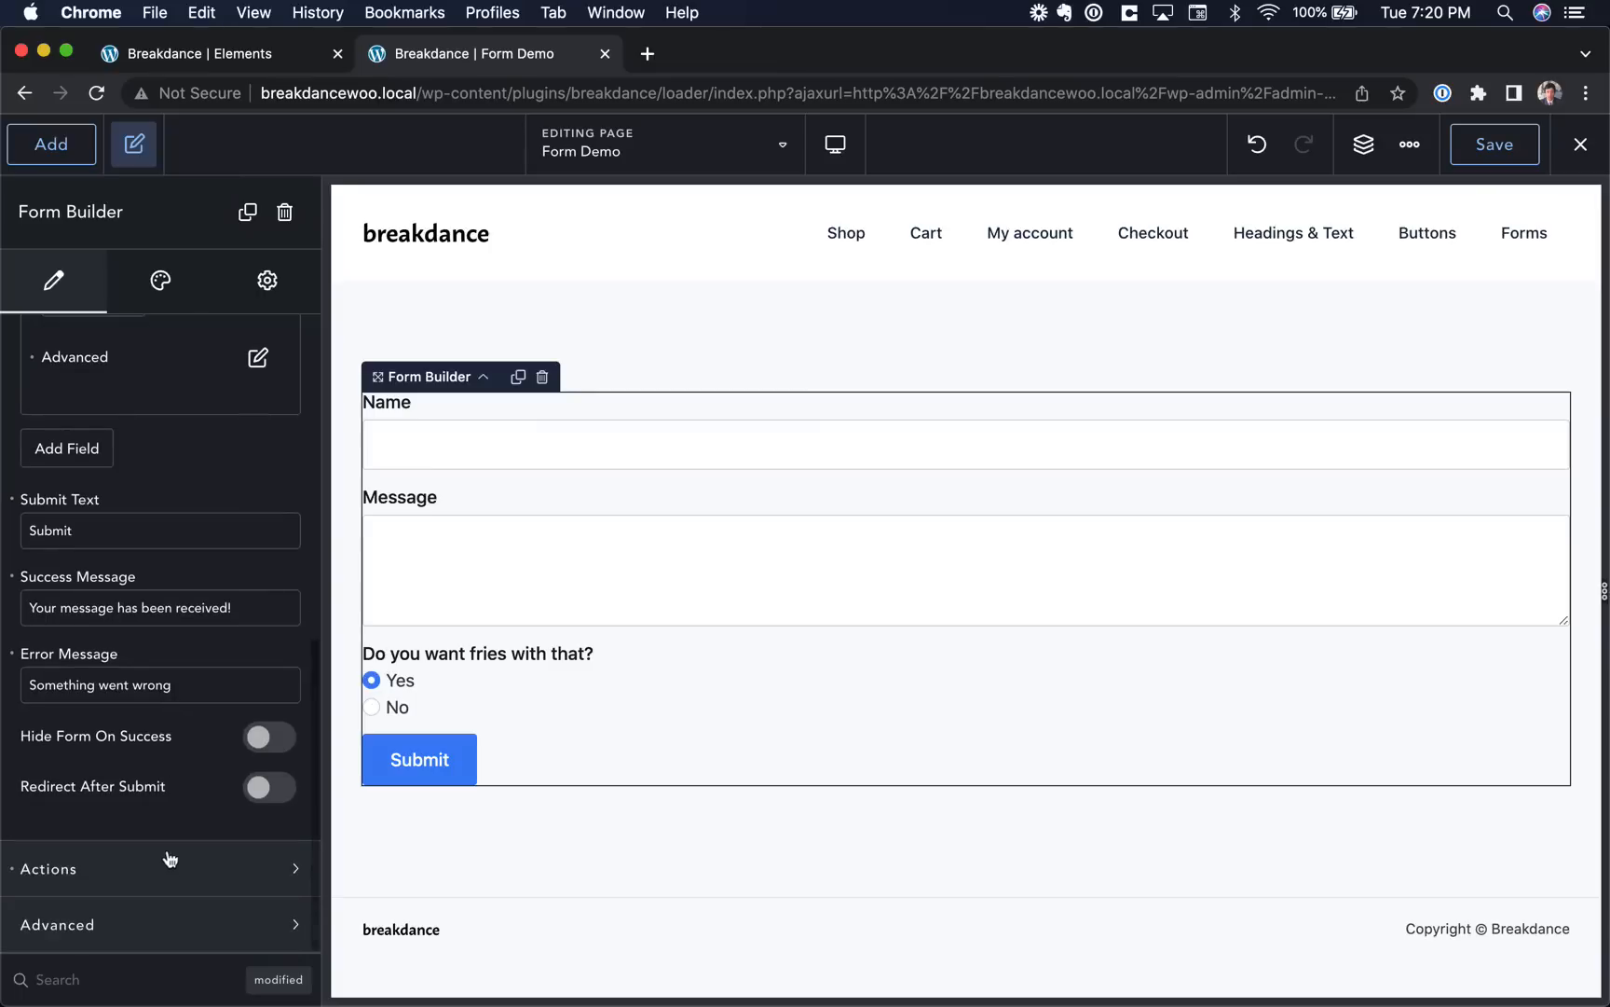
{"action": "left_click", "coordinate": [168, 872]}
{"action": "left_click", "coordinate": [165, 689]}
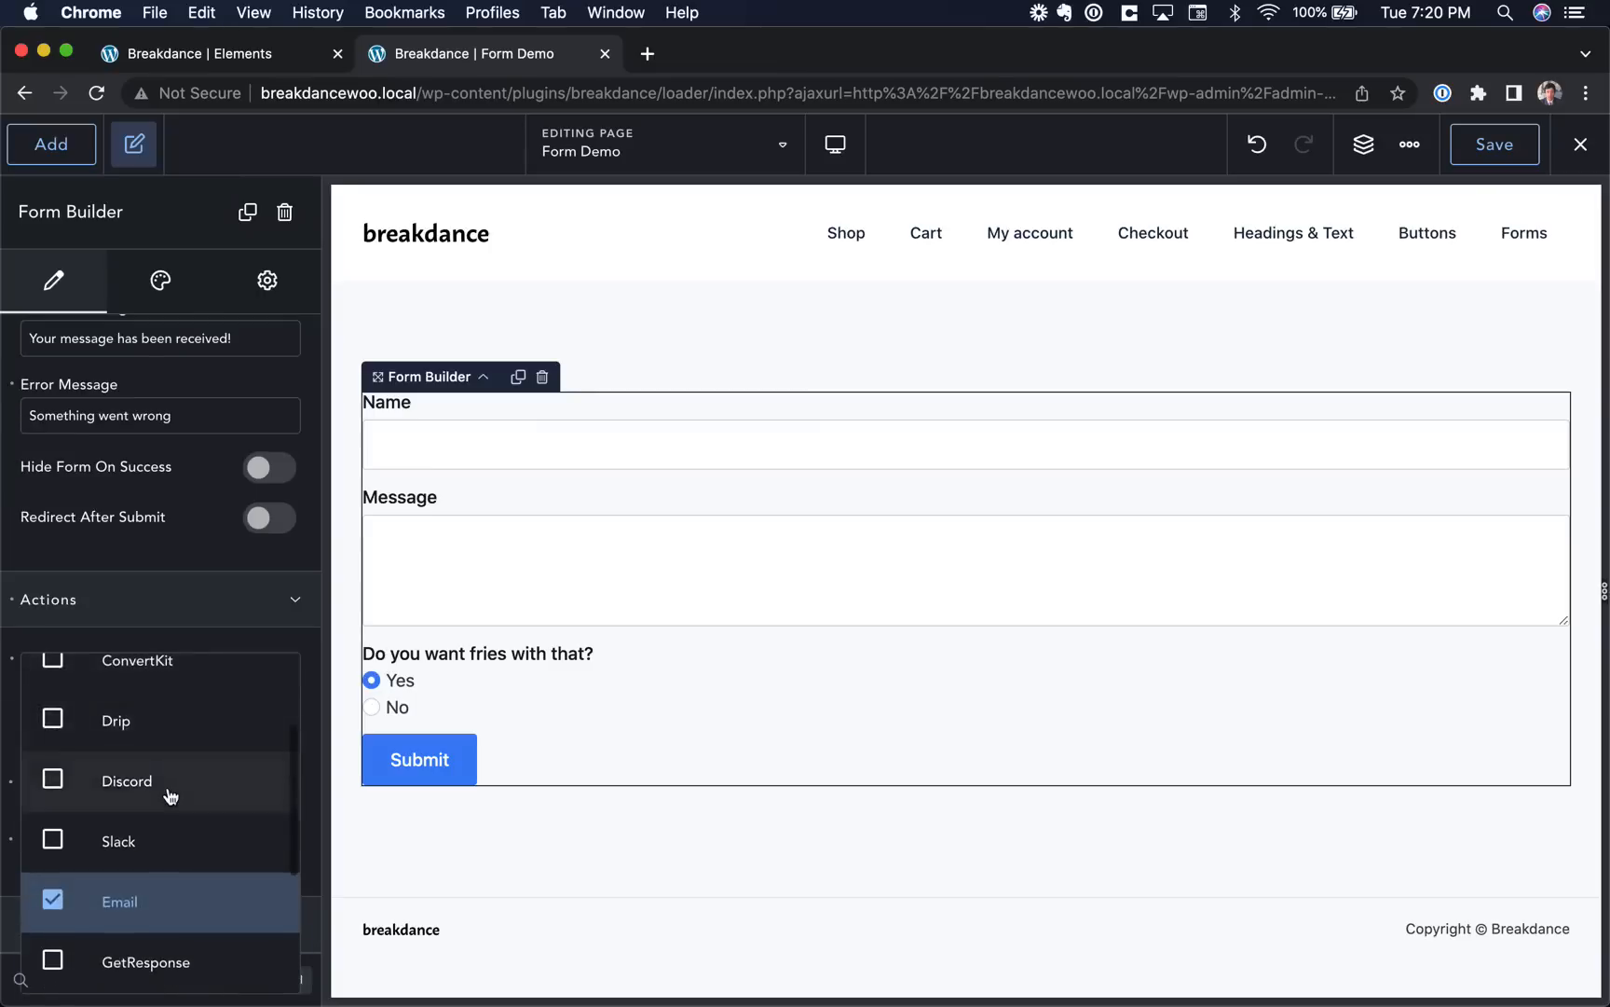
{"action": "scroll", "coordinate": [168, 793], "scroll_direction": "up", "scroll_amount": 2}
{"action": "scroll", "coordinate": [171, 795], "scroll_direction": "down", "scroll_amount": 4}
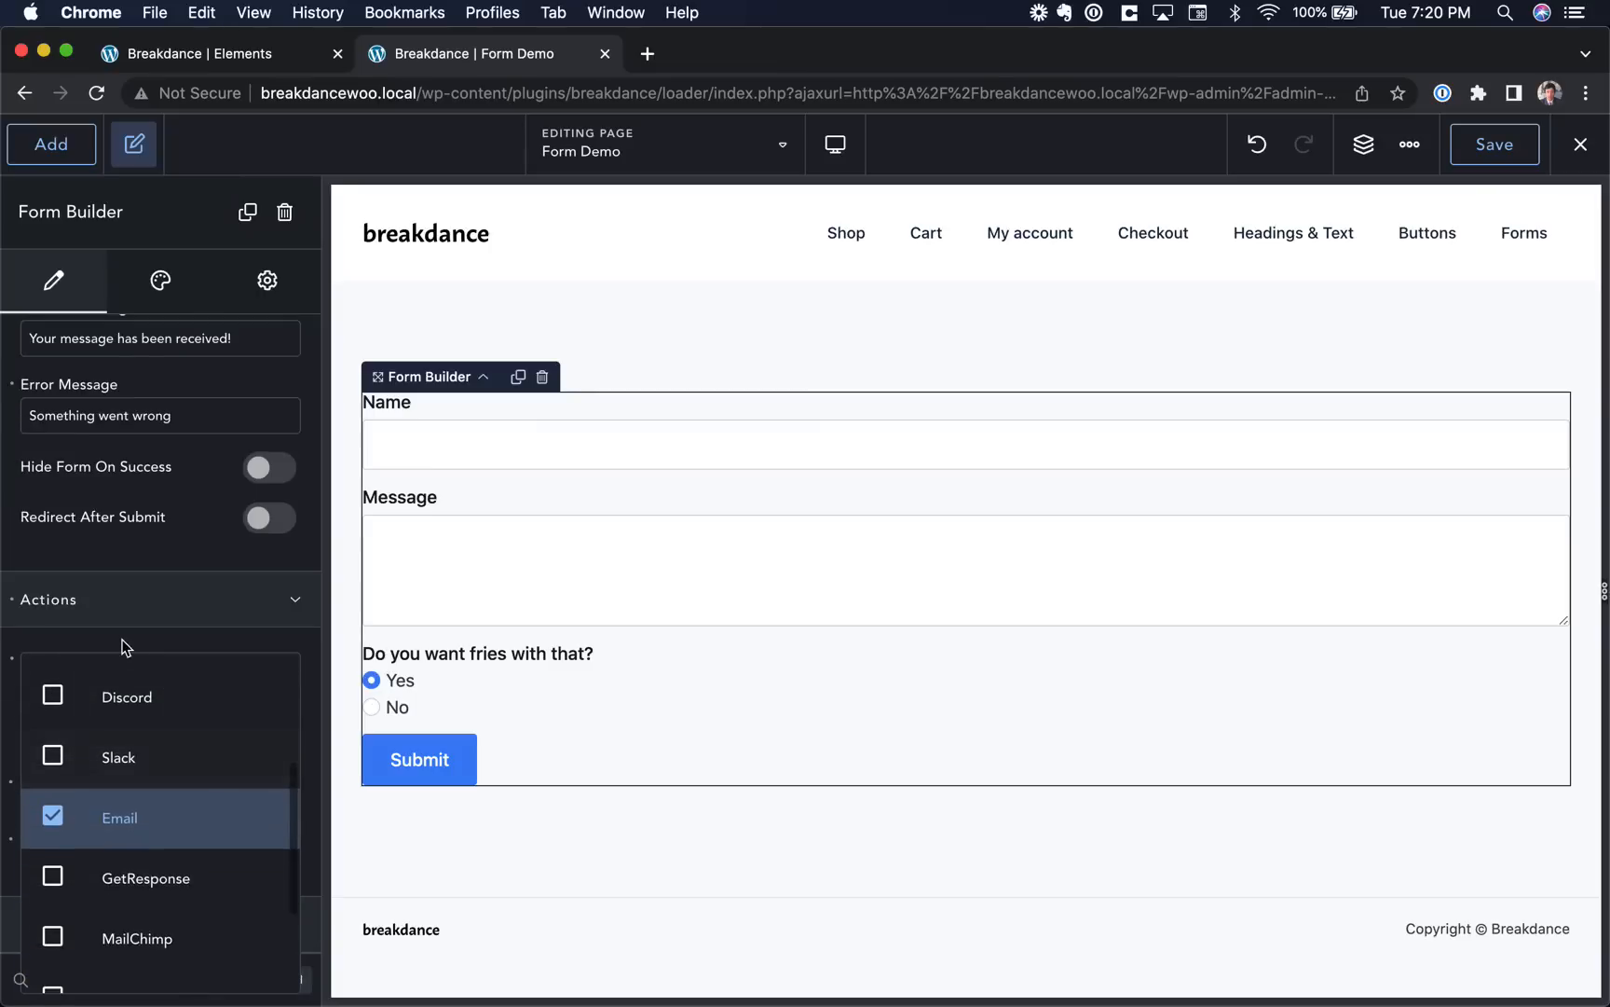
{"action": "scroll", "coordinate": [178, 760], "scroll_direction": "up", "scroll_amount": 5}
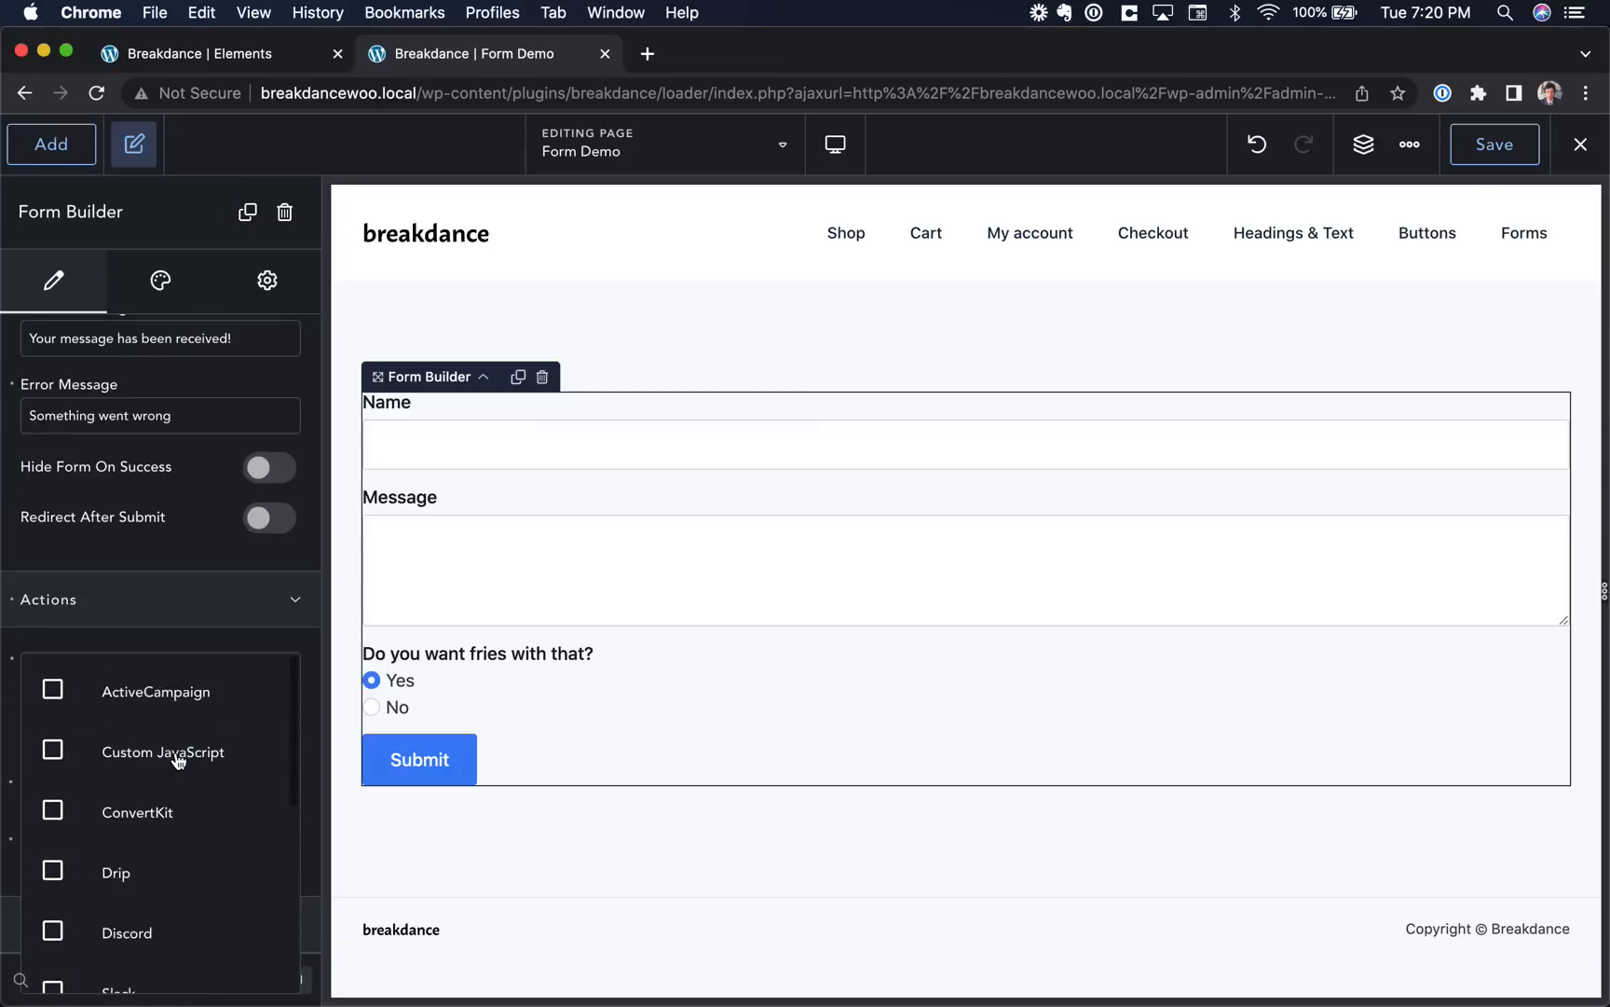
{"action": "left_click", "coordinate": [117, 697]}
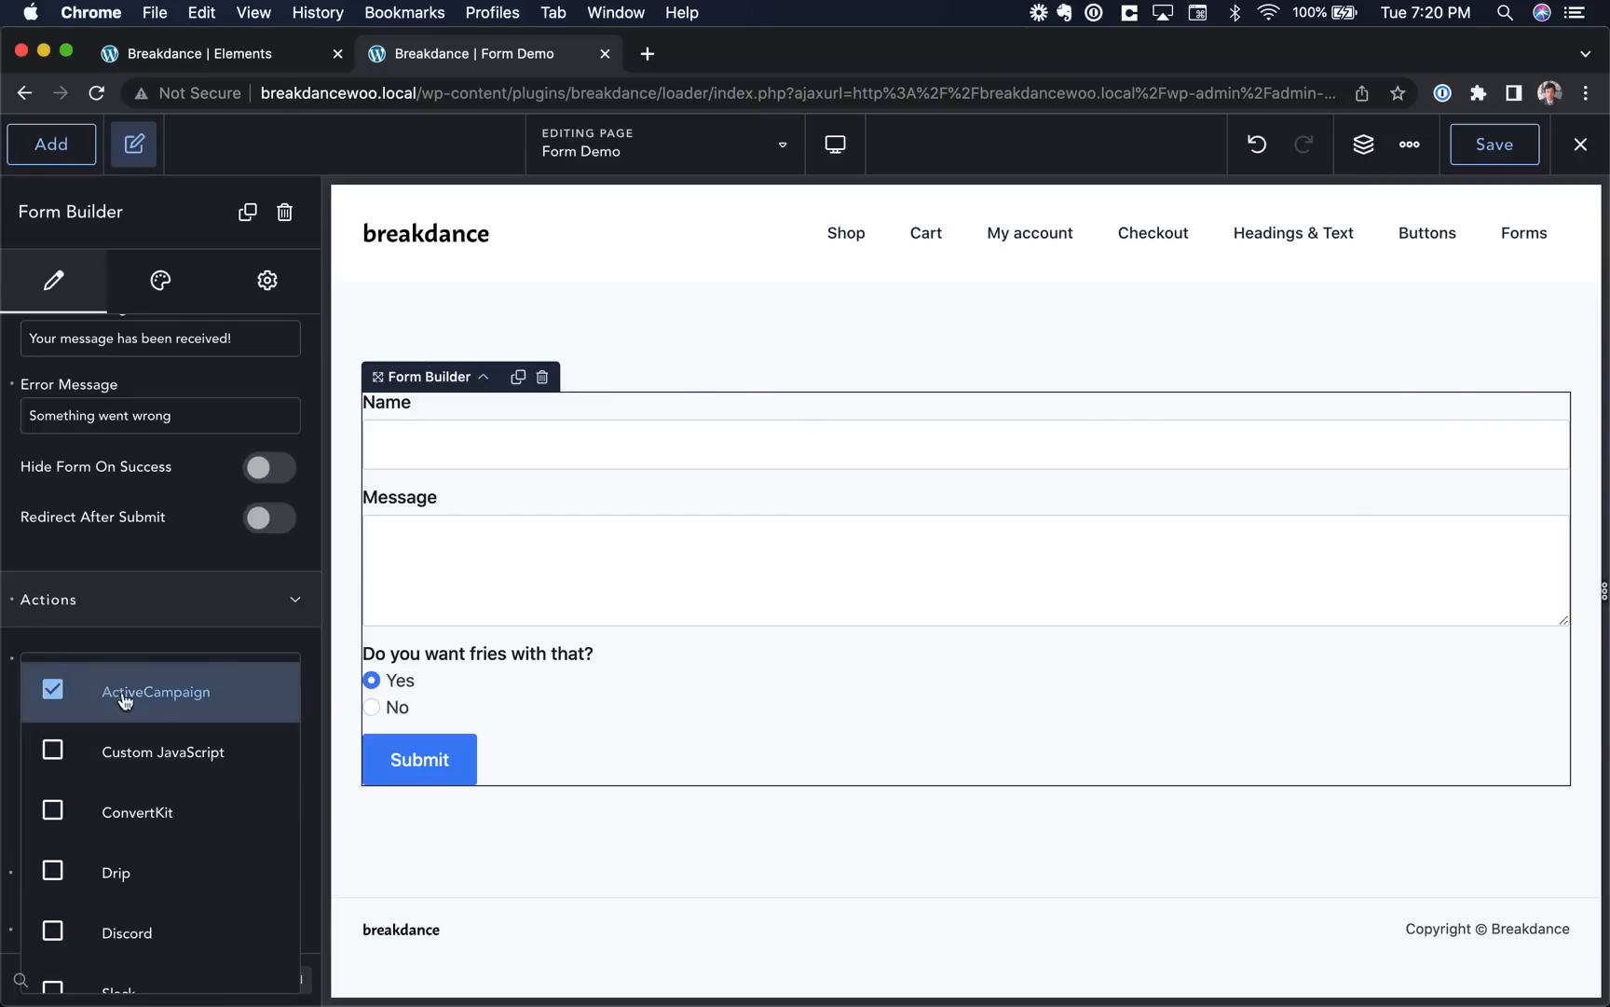
{"action": "left_click", "coordinate": [227, 651]}
Check the ActiveCampaign action's API key and account settings, close the form's action settings and select the surrounding section.
{"action": "left_click", "coordinate": [281, 726]}
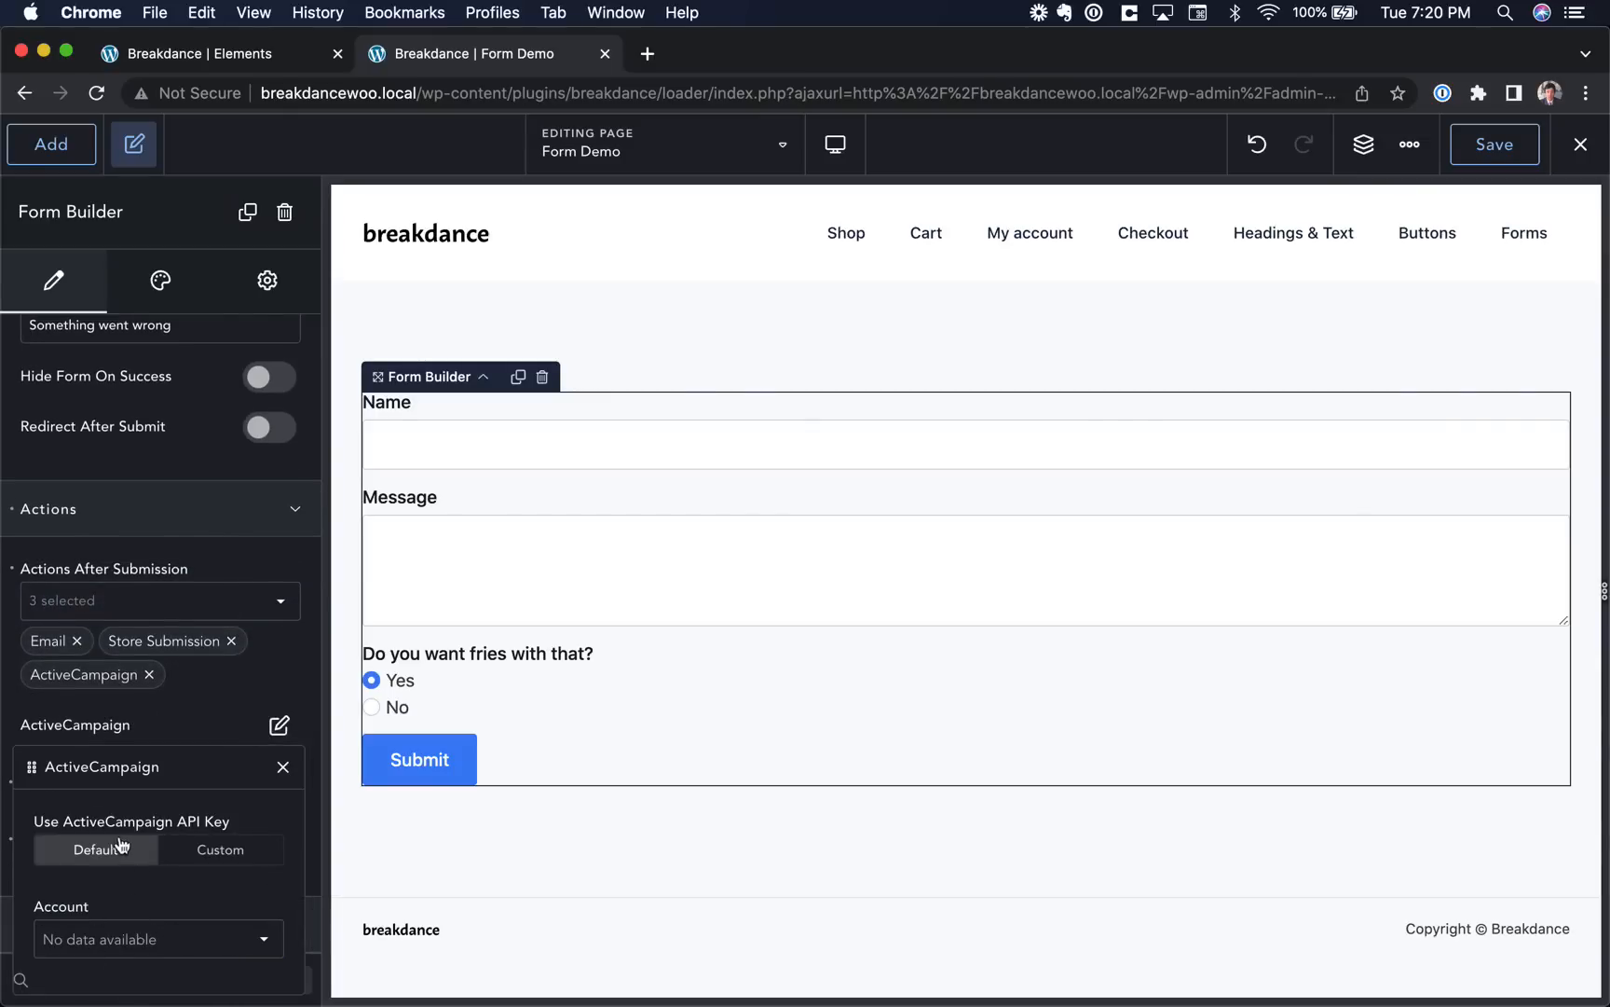
{"action": "left_click", "coordinate": [282, 766]}
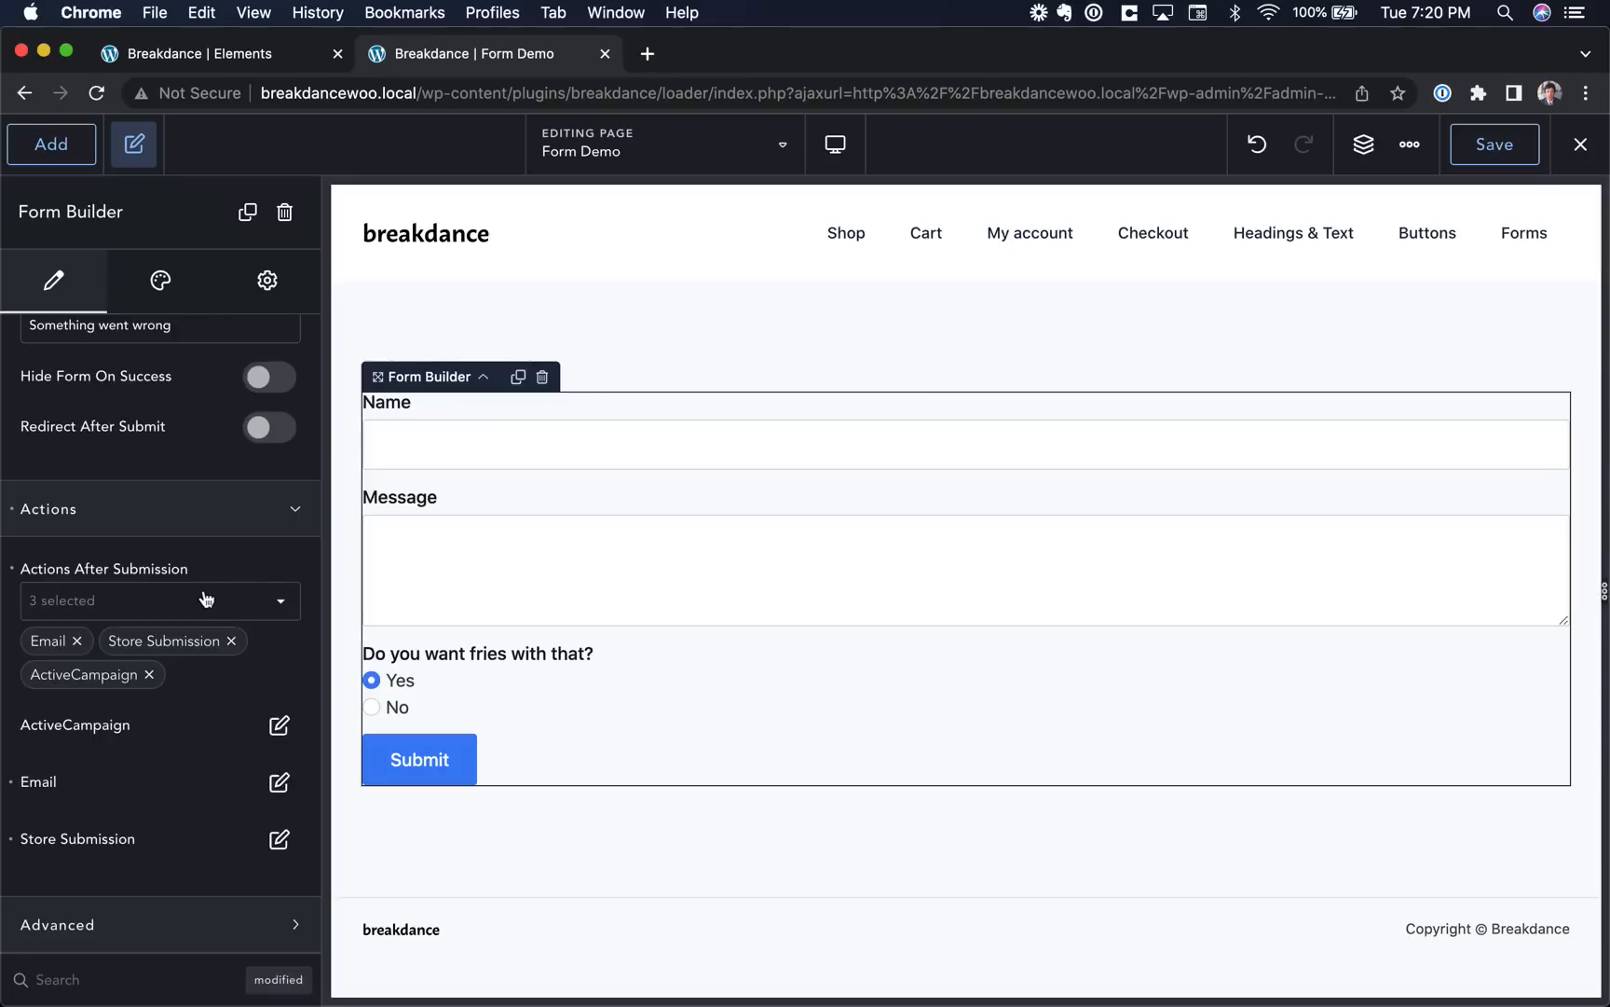
{"action": "left_click", "coordinate": [248, 520]}
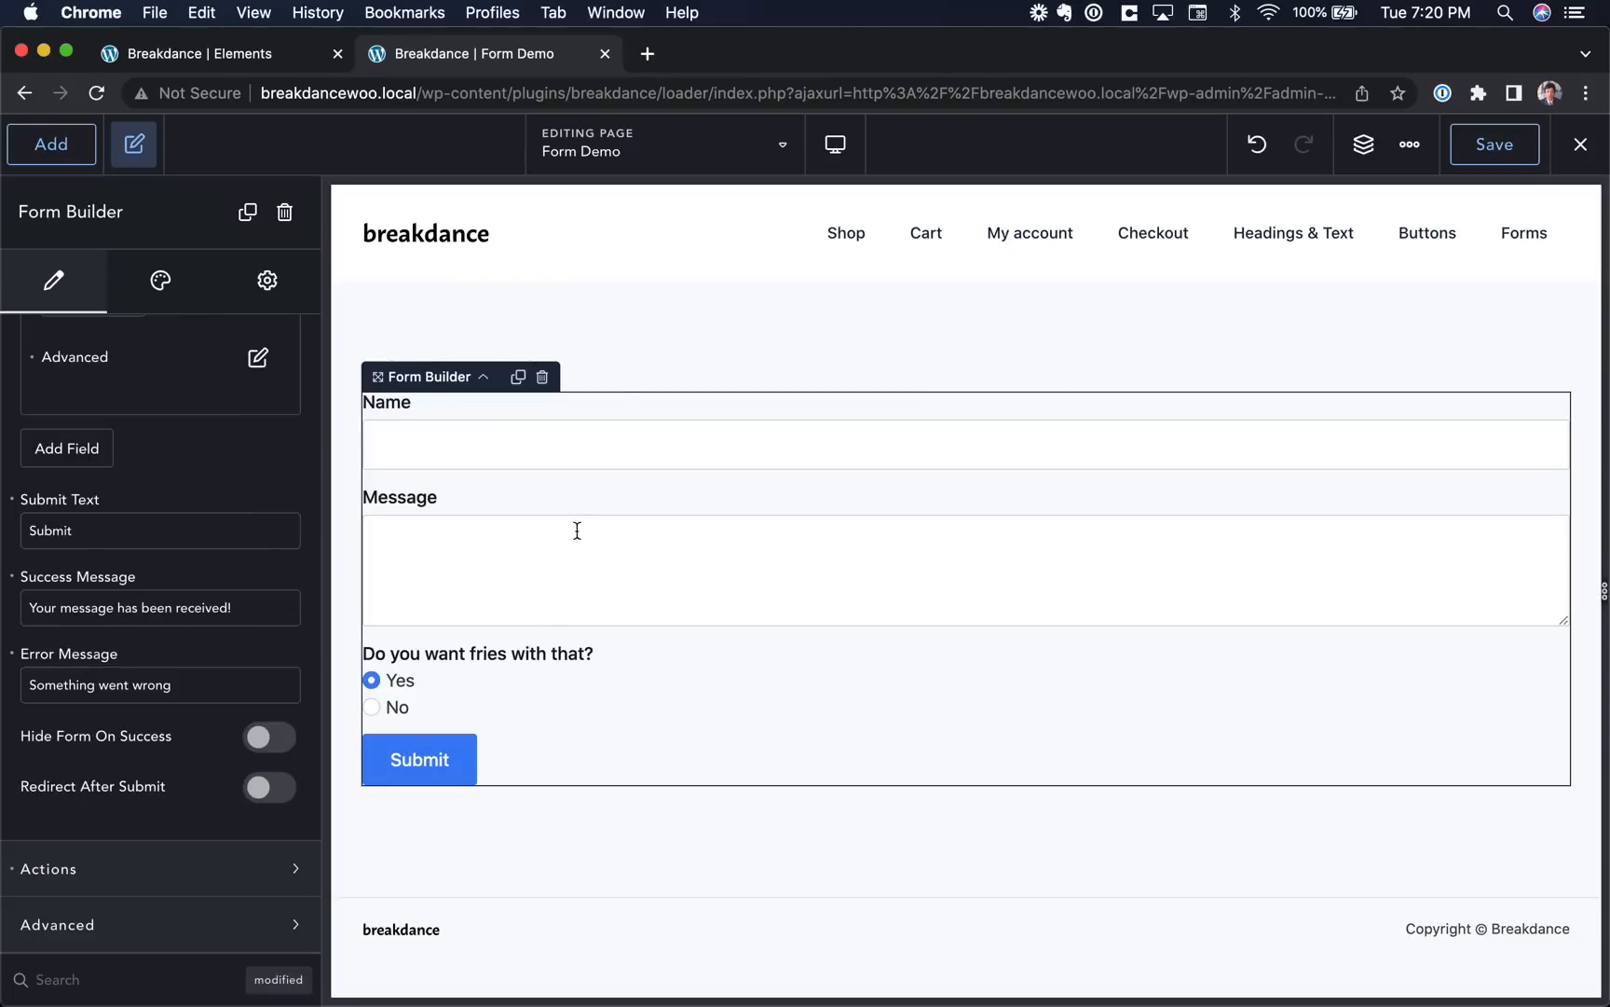
{"action": "left_click", "coordinate": [639, 347]}
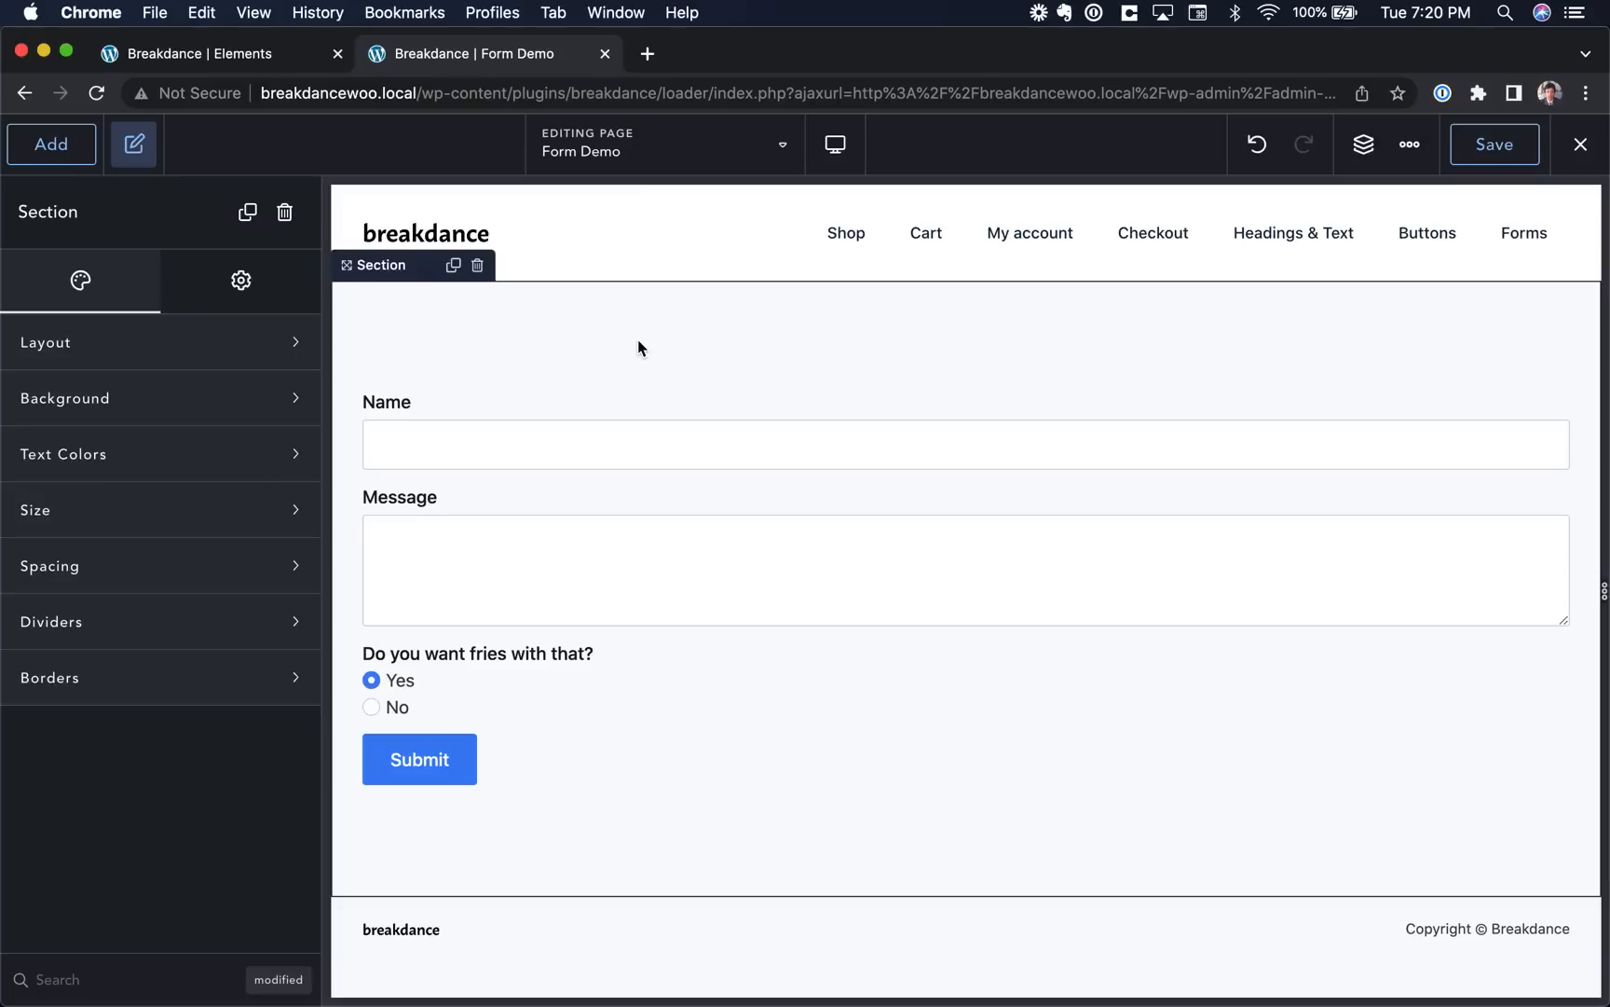
Open breakdance.com in a new browser tab and view its home page.
{"action": "left_click", "coordinate": [657, 56]}
{"action": "type", "text": "breakdance.com"}
{"action": "key", "text": "Return"}
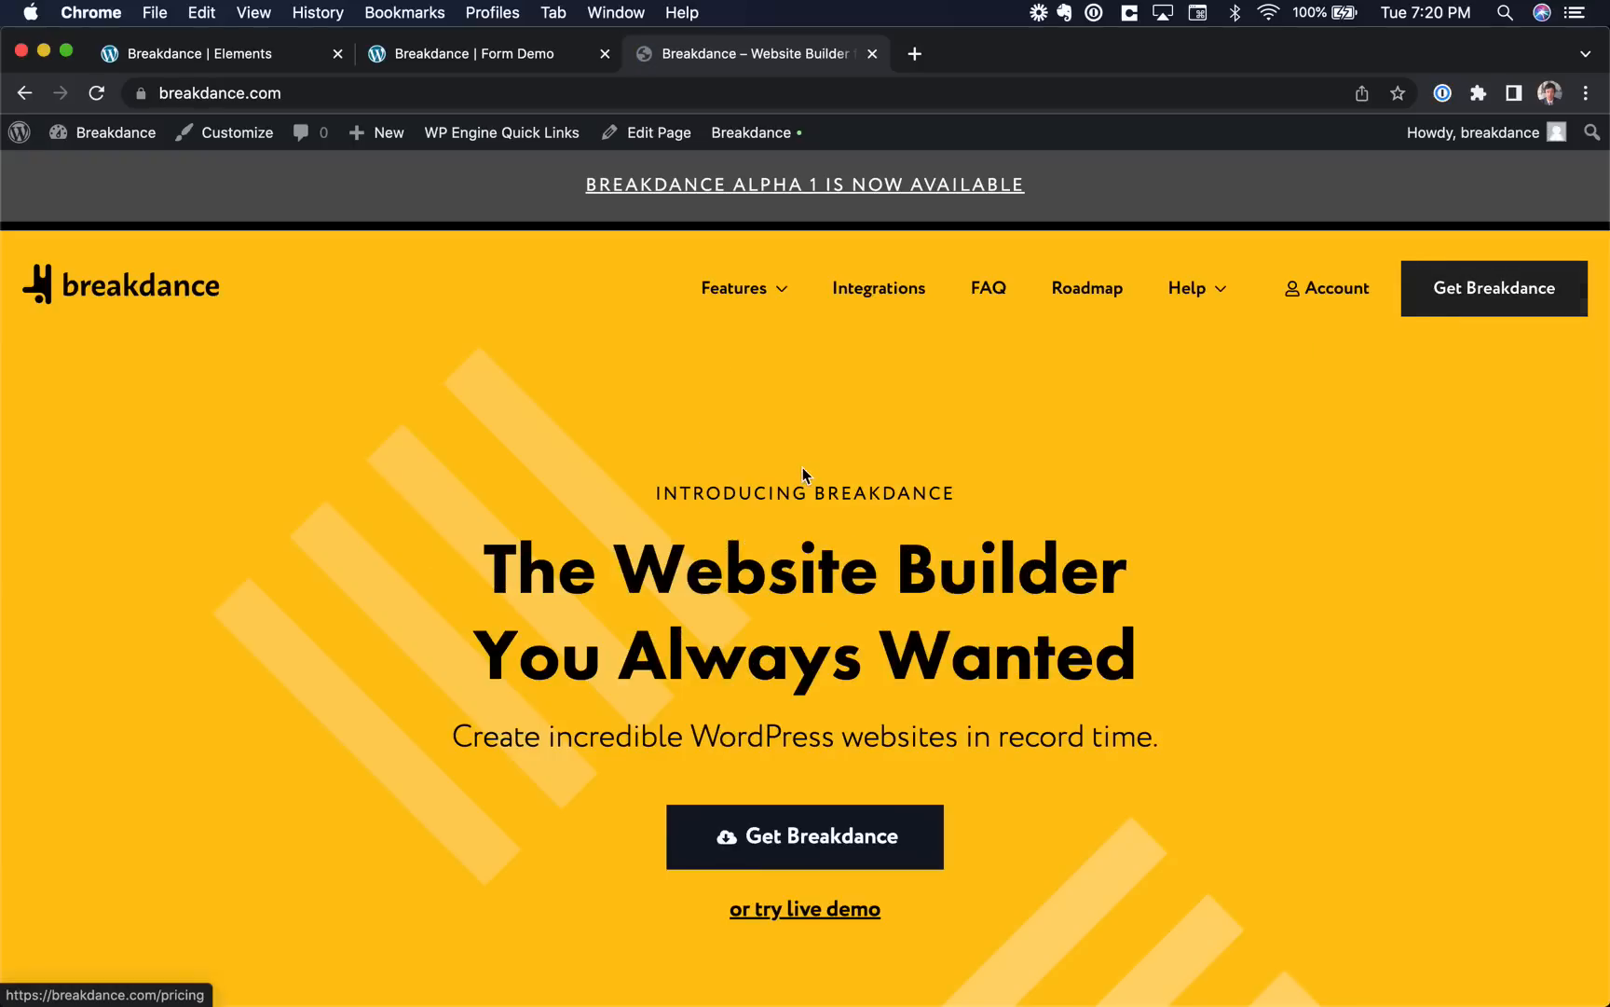
{"action": "mouse_move", "coordinate": [764, 273]}
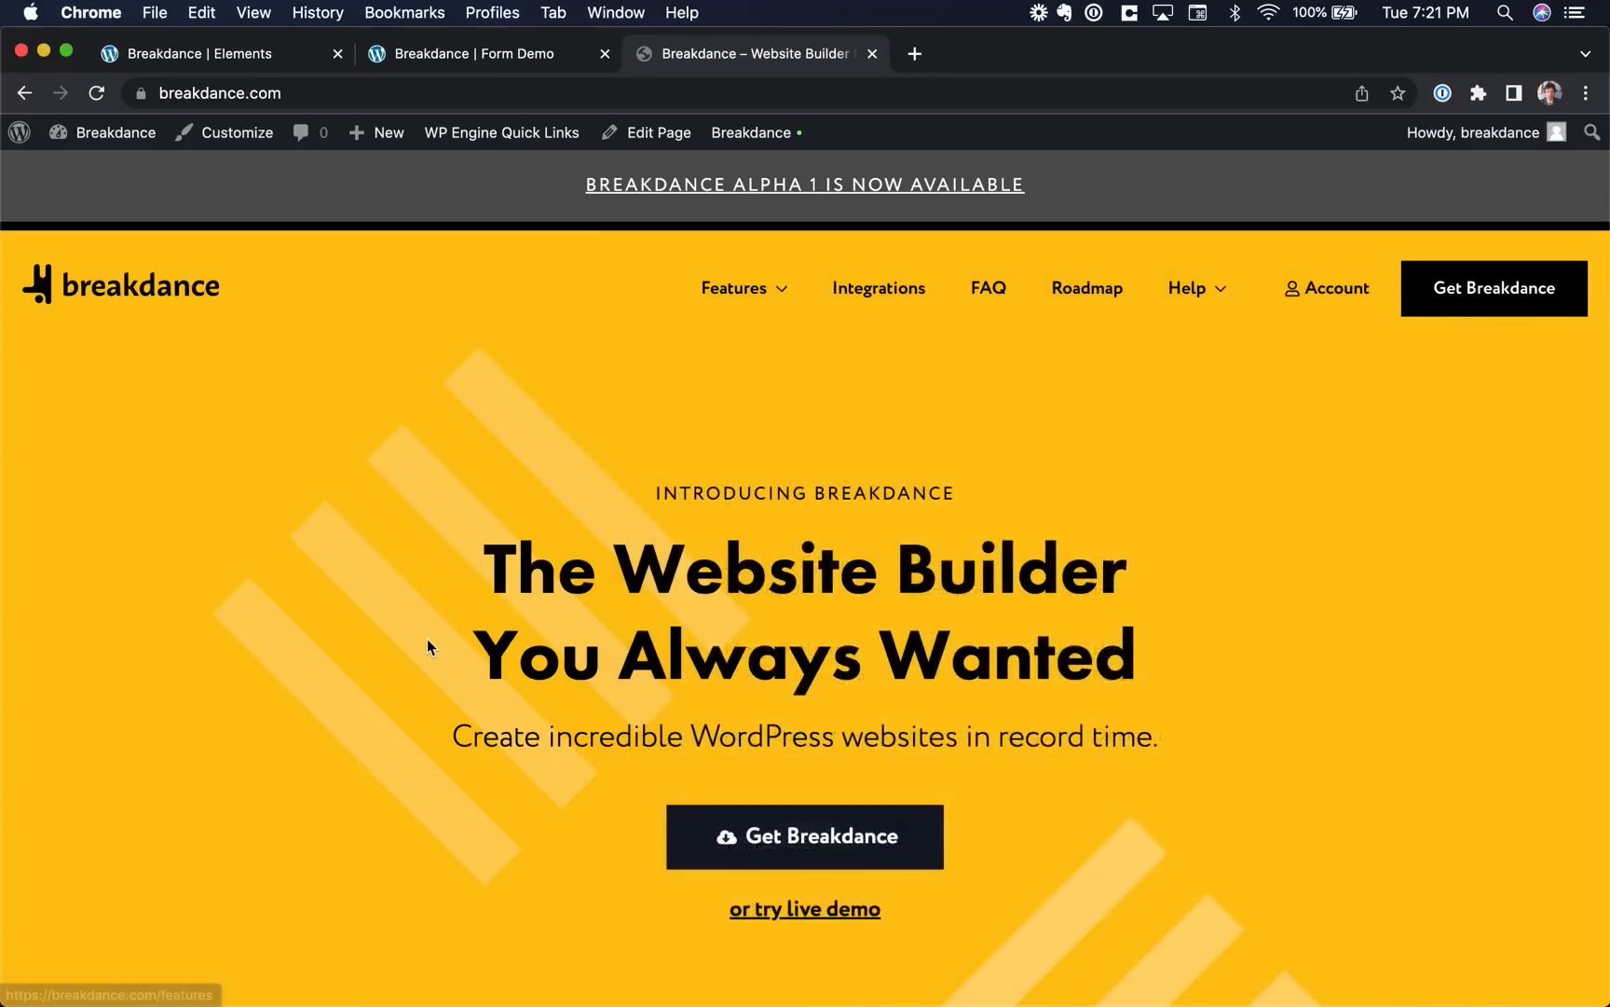
{"action": "scroll", "coordinate": [427, 637], "scroll_direction": "down", "scroll_amount": 1}
{"action": "scroll", "coordinate": [428, 644], "scroll_direction": "up", "scroll_amount": 1}
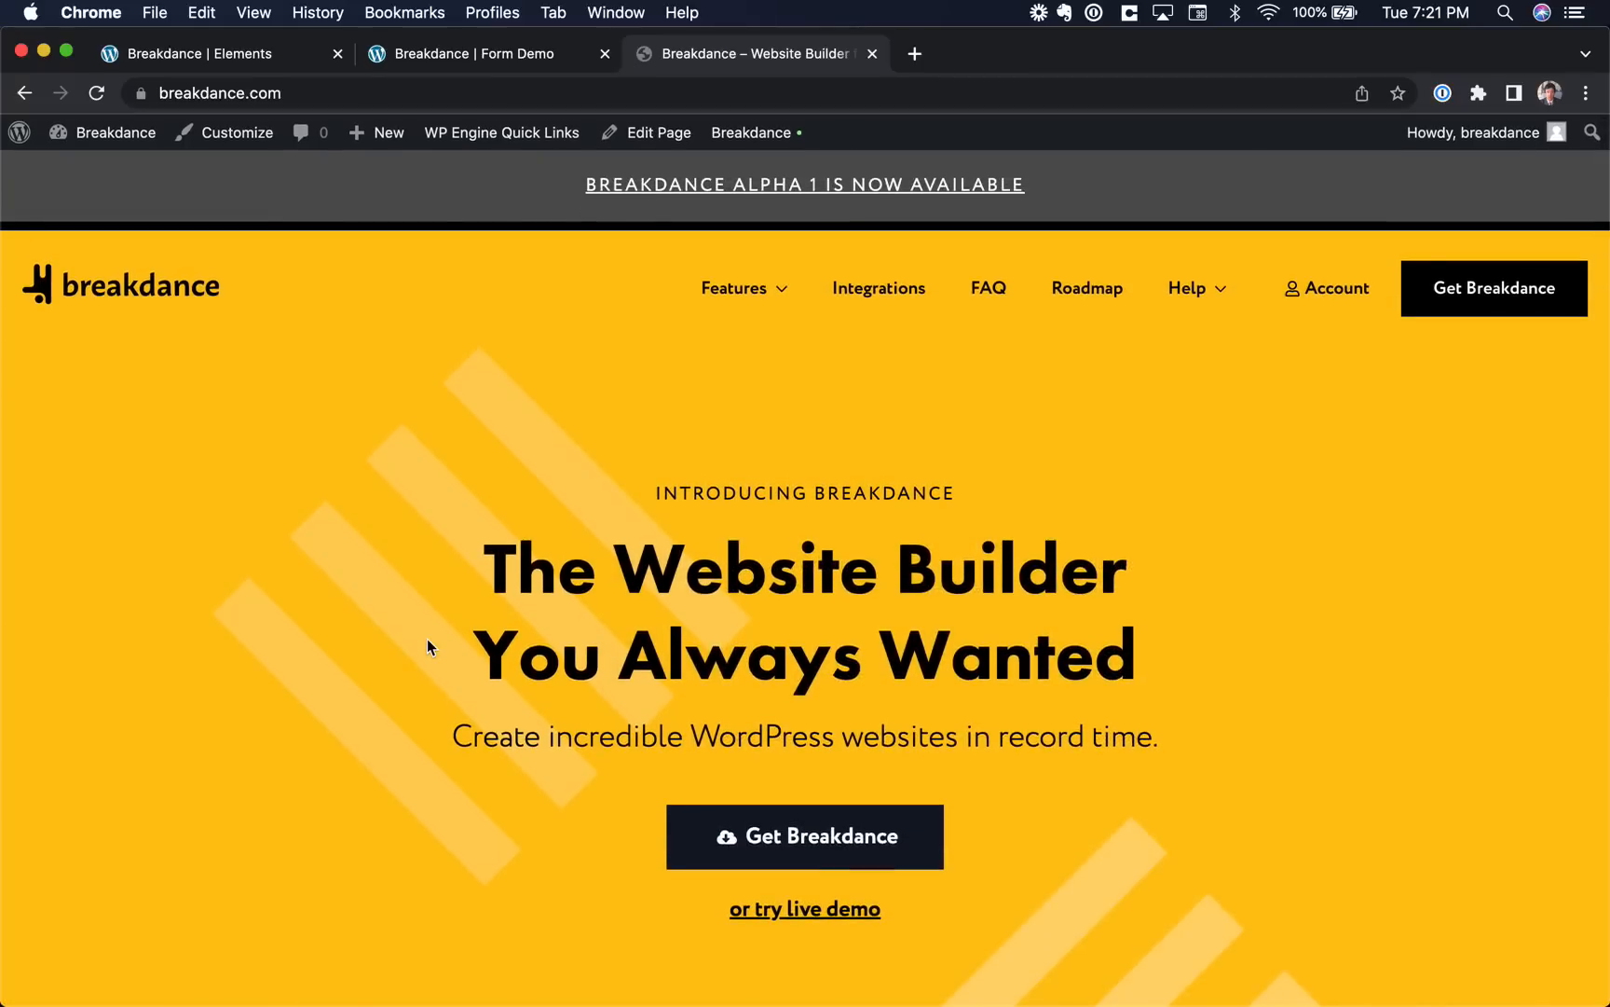